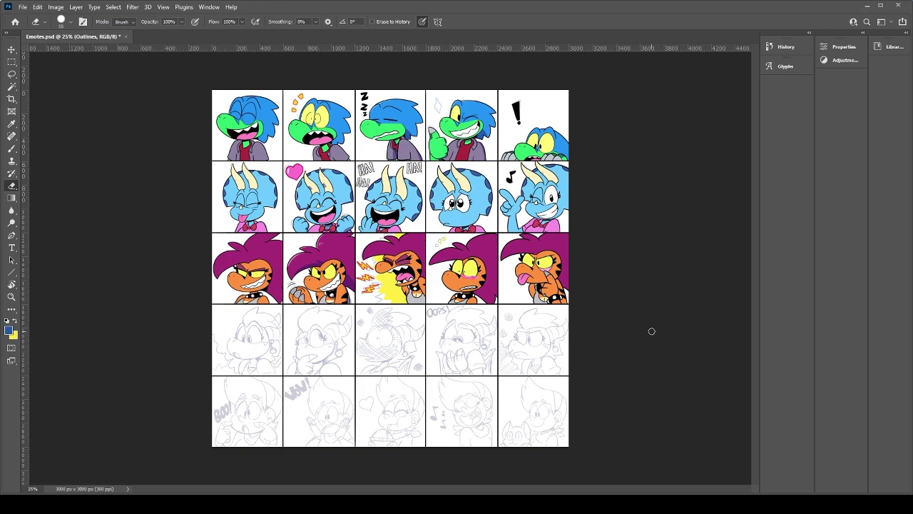
Step: Look over the coloured emotes and the unlined sketches below them, then inspect the face of the fourth row's first sketch
{"action": "key", "text": "ctrl+plus"}
{"action": "key", "text": "ctrl+plus"}
{"action": "key", "text": "ctrl+plus"}
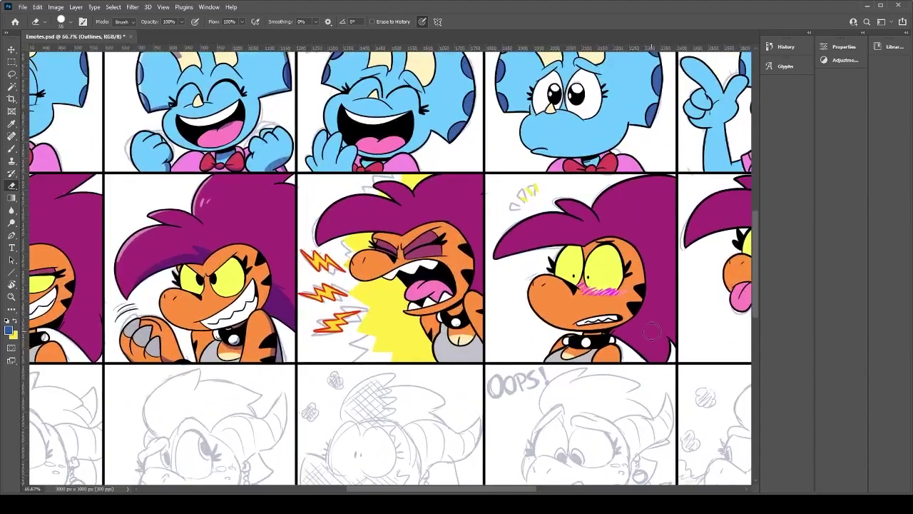
{"action": "mouse_move", "coordinate": [408, 333]}
{"action": "left_mouse_down"}
{"action": "mouse_move", "coordinate": [428, 199]}
{"action": "mouse_move", "coordinate": [522, 192]}
{"action": "left_mouse_up"}
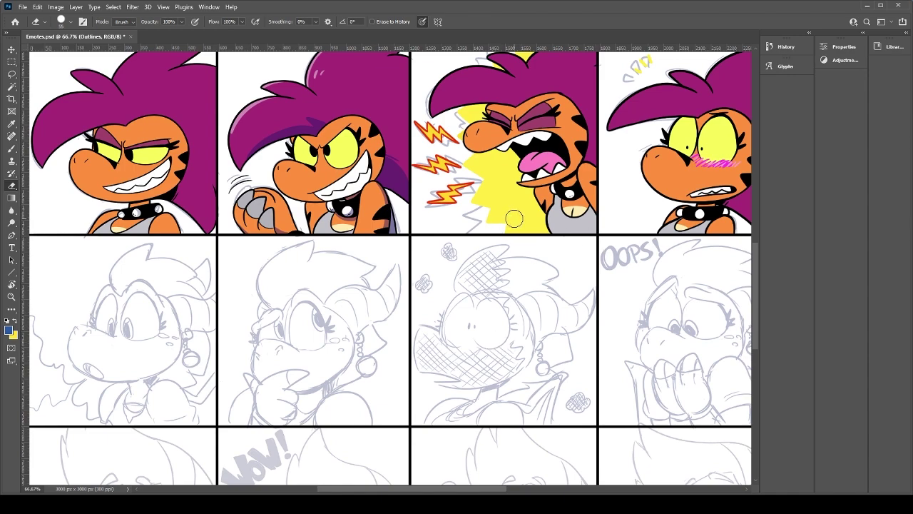
{"action": "left_click_drag", "start_coordinate": [620, 238], "coordinate": [509, 337]}
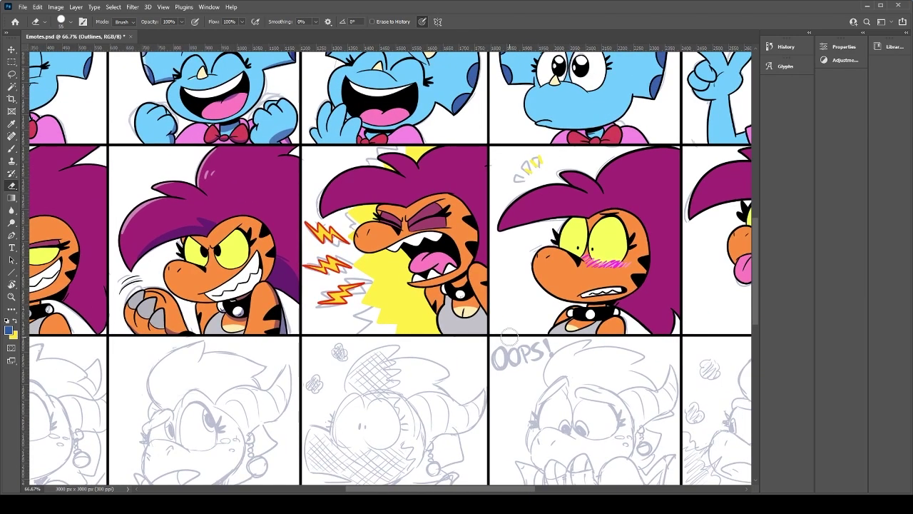
{"action": "left_click_drag", "start_coordinate": [544, 251], "coordinate": [556, 292]}
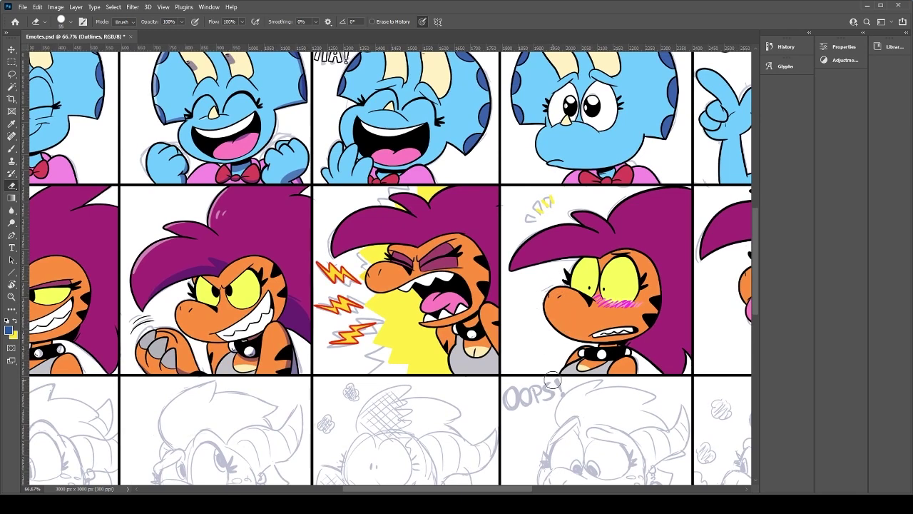
{"action": "mouse_move", "coordinate": [355, 396]}
{"action": "left_mouse_down"}
{"action": "mouse_move", "coordinate": [449, 310]}
{"action": "mouse_move", "coordinate": [562, 273]}
{"action": "left_mouse_up"}
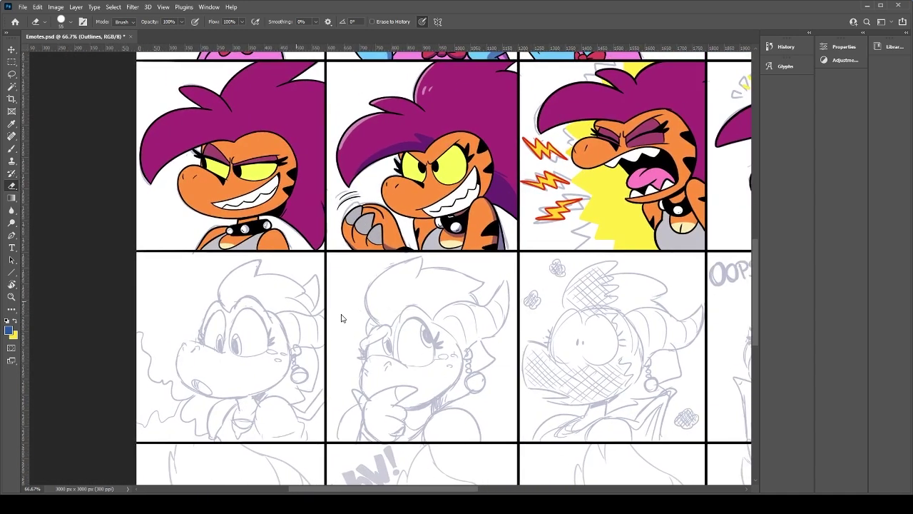
{"action": "left_click_drag", "start_coordinate": [341, 318], "coordinate": [313, 318]}
{"action": "left_click", "coordinate": [767, 259]}
{"action": "key", "text": "ctrl+comma"}
{"action": "left_click_drag", "start_coordinate": [343, 342], "coordinate": [386, 250]}
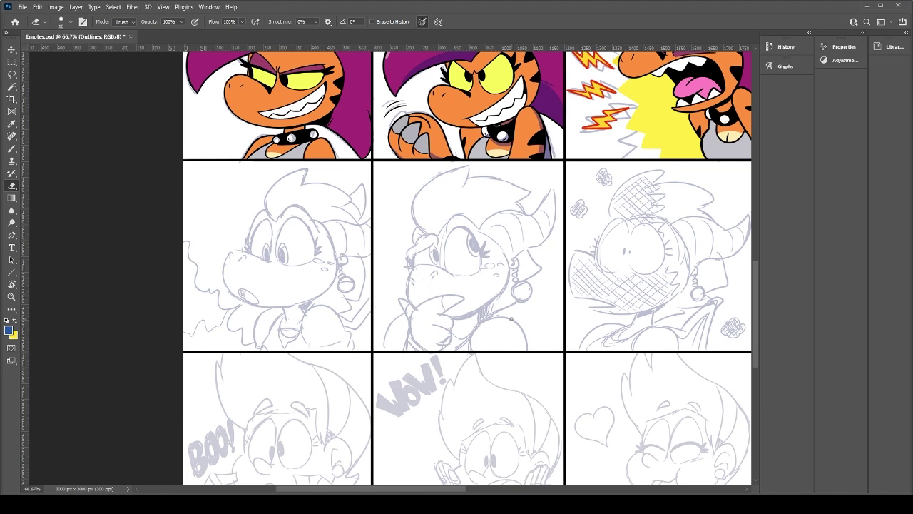
{"action": "scroll", "coordinate": [370, 306], "scroll_direction": "up", "scroll_amount": 3}
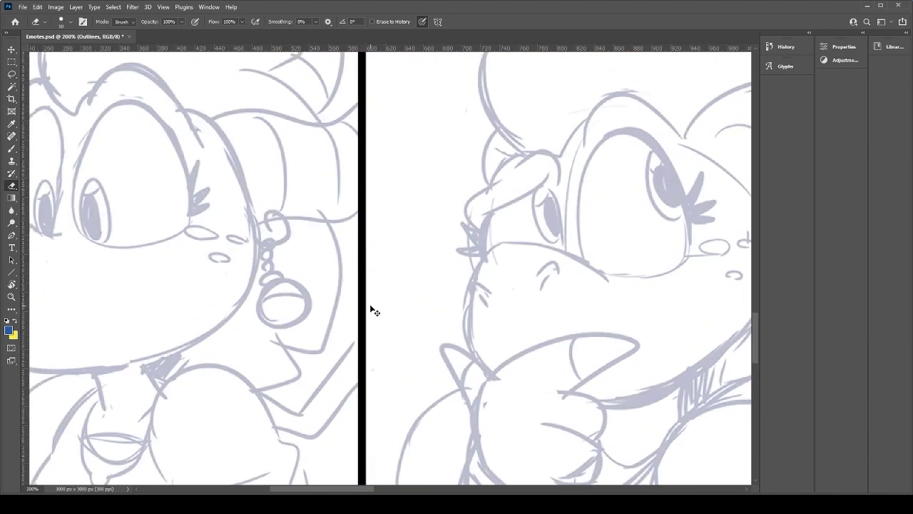
{"action": "key", "text": "ctrl+plus"}
{"action": "left_click_drag", "start_coordinate": [243, 307], "coordinate": [669, 325]}
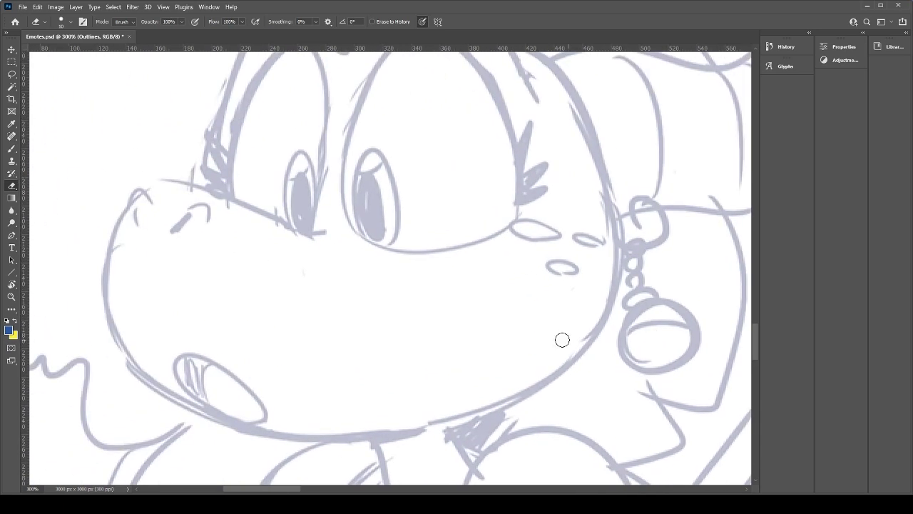
Step: Set up the Brush tool with black as the painting colour and a slightly smaller tip for inking
{"action": "left_click", "coordinate": [768, 135]}
{"action": "key", "text": "b"}
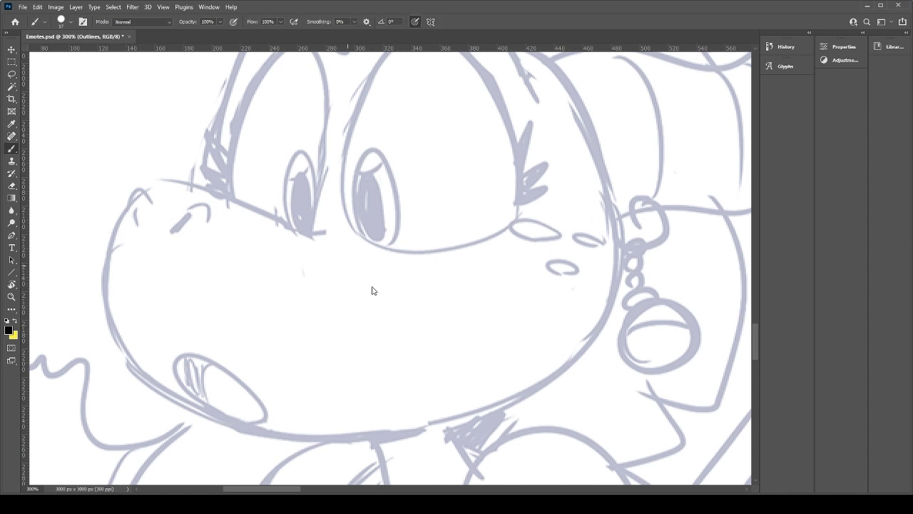
{"action": "key", "text": "bracketleft"}
{"action": "mouse_move", "coordinate": [398, 267]}
{"action": "left_mouse_down"}
{"action": "mouse_move", "coordinate": [340, 286]}
{"action": "mouse_move", "coordinate": [418, 357]}
{"action": "left_mouse_up"}
{"action": "key", "text": "ctrl+z"}
Step: Compare the finished emotes with the fourth-row sketches, ending on the first sketch's face
{"action": "mouse_move", "coordinate": [207, 271]}
{"action": "left_mouse_down"}
{"action": "mouse_move", "coordinate": [298, 318]}
{"action": "mouse_move", "coordinate": [367, 322]}
{"action": "left_mouse_up"}
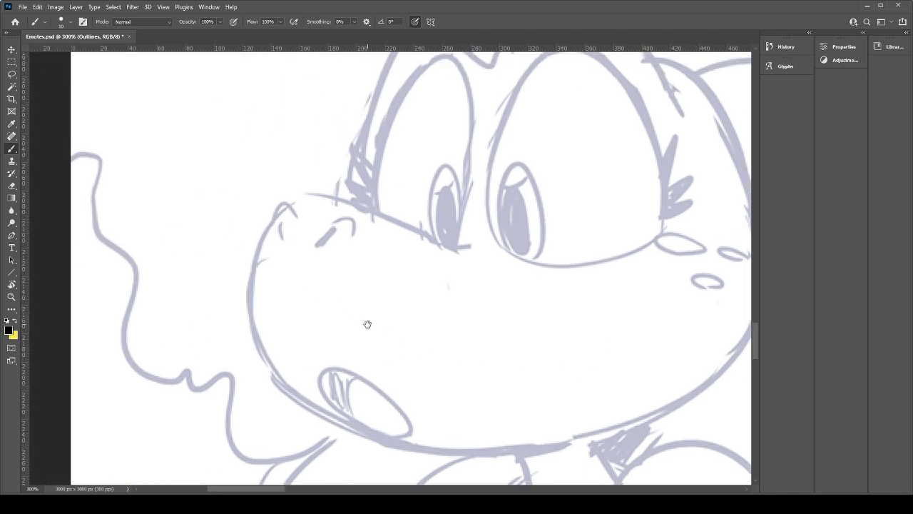
{"action": "scroll", "coordinate": [312, 361], "scroll_direction": "right", "scroll_amount": 6}
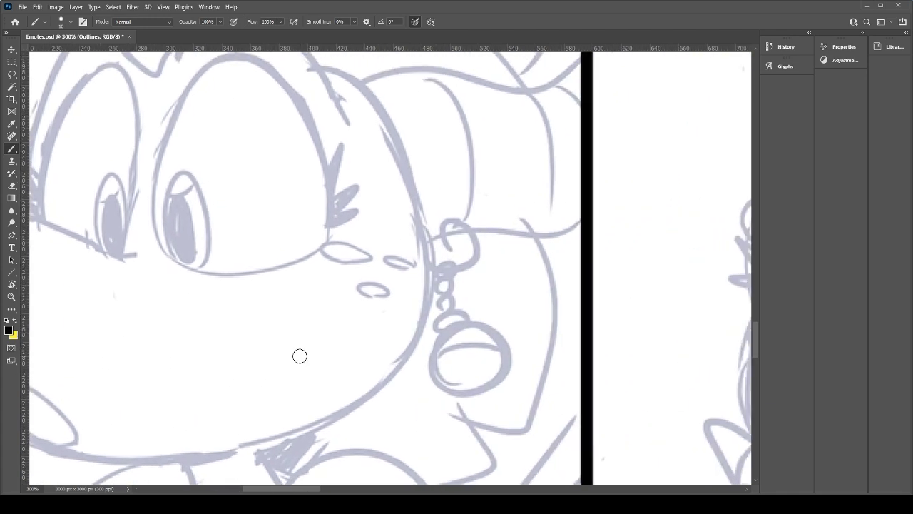
{"action": "scroll", "coordinate": [300, 360], "scroll_direction": "down", "scroll_amount": 5}
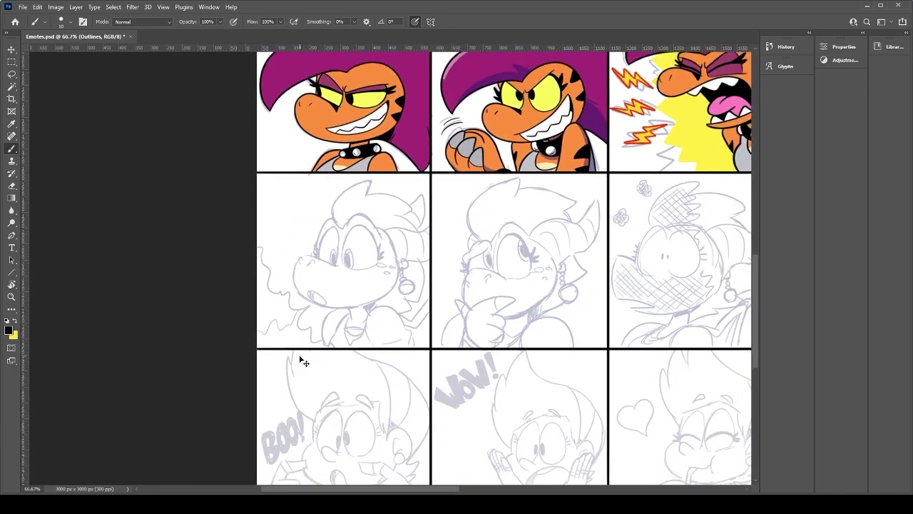
{"action": "scroll", "coordinate": [300, 355], "scroll_direction": "right", "scroll_amount": 4}
{"action": "scroll", "coordinate": [300, 355], "scroll_direction": "up", "scroll_amount": 2}
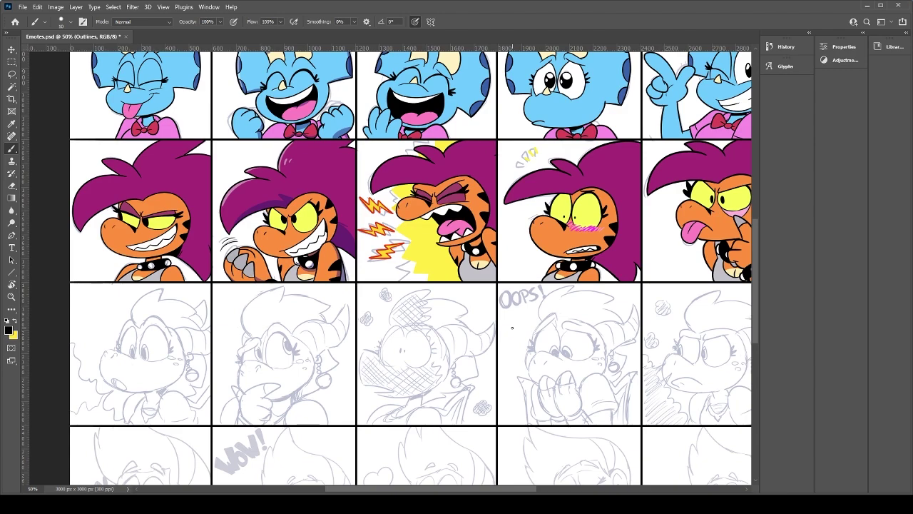
{"action": "key", "text": "ctrl+plus"}
{"action": "key", "text": "ctrl+plus"}
{"action": "key", "text": "ctrl+plus"}
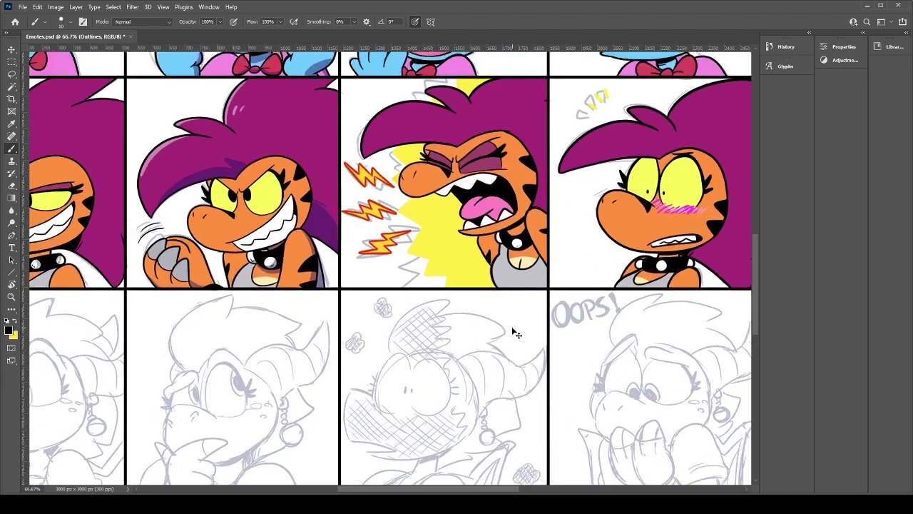
{"action": "left_click_drag", "start_coordinate": [333, 378], "coordinate": [478, 281]}
{"action": "left_click_drag", "start_coordinate": [148, 385], "coordinate": [544, 297]}
{"action": "mouse_move", "coordinate": [362, 358]}
{"action": "left_mouse_down"}
{"action": "mouse_move", "coordinate": [493, 313]}
{"action": "mouse_move", "coordinate": [498, 300]}
{"action": "left_mouse_up"}
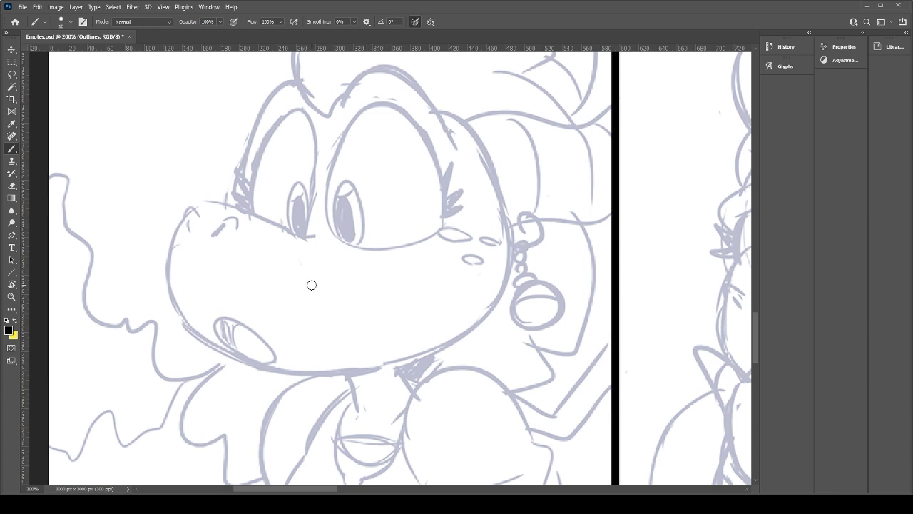
{"action": "left_click_drag", "start_coordinate": [305, 273], "coordinate": [372, 351]}
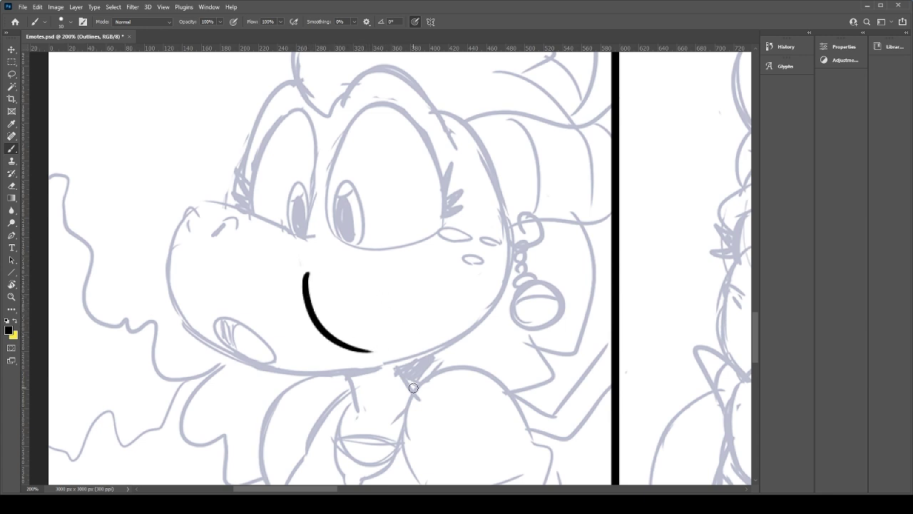
{"action": "key", "text": "ctrl+z"}
{"action": "left_click_drag", "start_coordinate": [396, 279], "coordinate": [400, 329]}
{"action": "key", "text": "ctrl+z"}
{"action": "left_click_drag", "start_coordinate": [327, 271], "coordinate": [298, 319]}
{"action": "key", "text": "ctrl+z"}
{"action": "left_click_drag", "start_coordinate": [444, 282], "coordinate": [418, 323]}
{"action": "key", "text": "ctrl+z"}
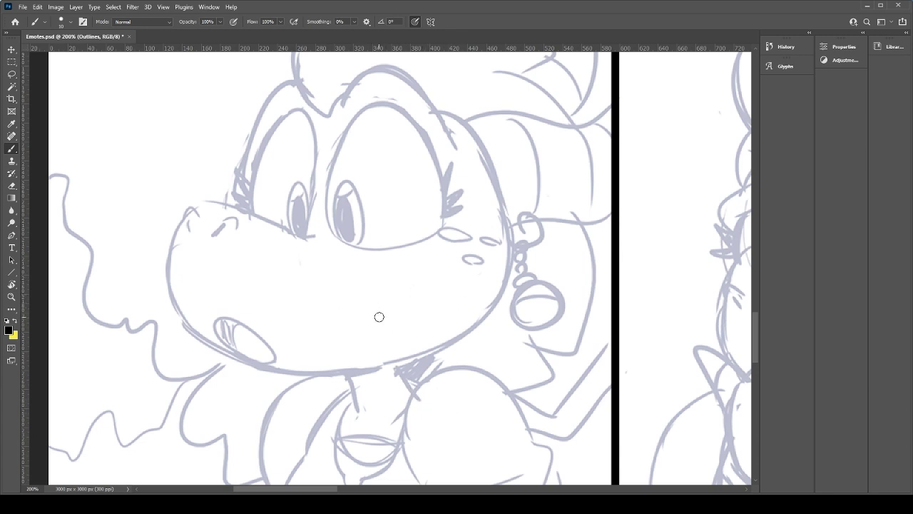
{"action": "left_click_drag", "start_coordinate": [156, 170], "coordinate": [187, 145]}
{"action": "key", "text": "ctrl+z"}
Step: Ink both nostrils at the tip of the first sketch's snout in black
{"action": "scroll", "coordinate": [388, 316], "scroll_direction": "up", "scroll_amount": 3}
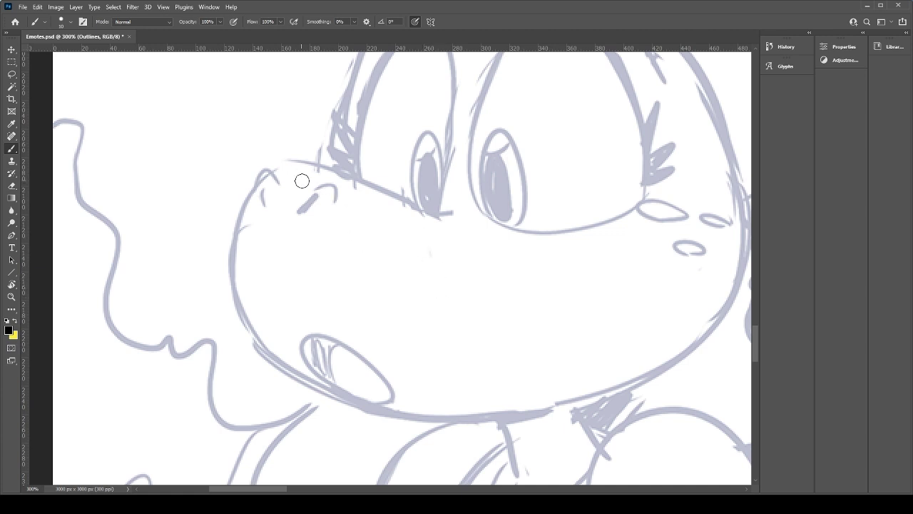
{"action": "mouse_move", "coordinate": [307, 189]}
{"action": "left_mouse_down"}
{"action": "mouse_move", "coordinate": [341, 195]}
{"action": "mouse_move", "coordinate": [302, 212]}
{"action": "left_mouse_up"}
{"action": "key", "text": "ctrl+z"}
{"action": "key", "text": "ctrl+z"}
{"action": "key", "text": "ctrl+z"}
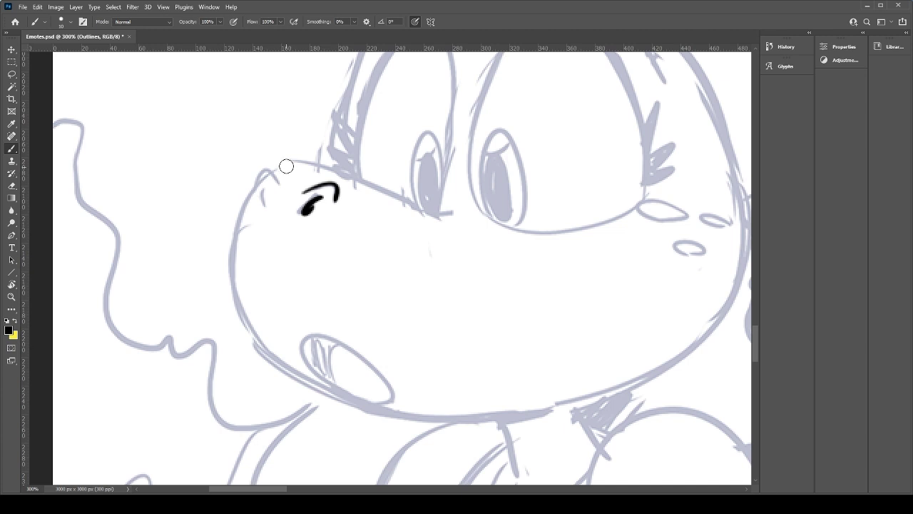
{"action": "mouse_move", "coordinate": [251, 192]}
{"action": "left_mouse_down"}
{"action": "mouse_move", "coordinate": [275, 188]}
{"action": "mouse_move", "coordinate": [236, 292]}
{"action": "mouse_move", "coordinate": [289, 367]}
{"action": "left_mouse_up"}
{"action": "key", "text": "ctrl+z"}
{"action": "key", "text": "ctrl+z"}
Step: Ink the muzzle outline as one tapered curve from the far nostril around the front and along the chin
{"action": "mouse_move", "coordinate": [255, 179]}
{"action": "left_mouse_down"}
{"action": "mouse_move", "coordinate": [274, 363]}
{"action": "mouse_move", "coordinate": [386, 410]}
{"action": "left_mouse_up"}
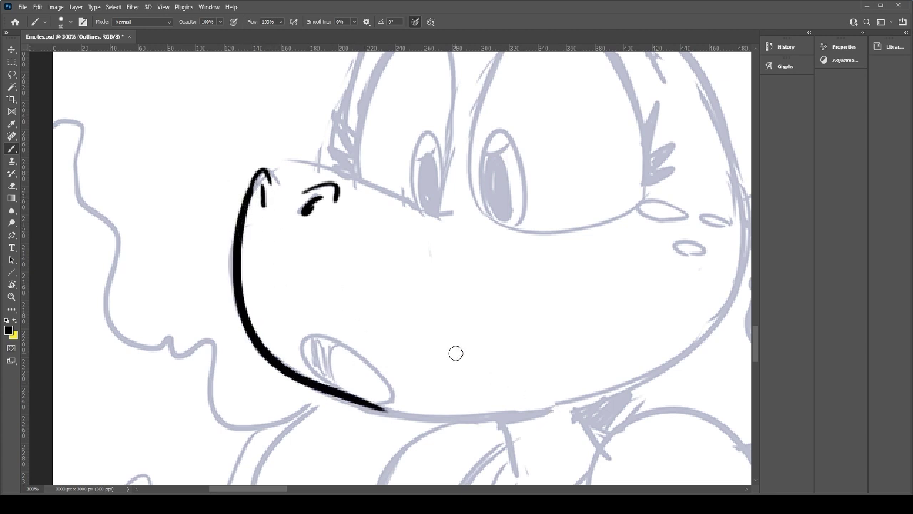
{"action": "key", "text": "ctrl+z"}
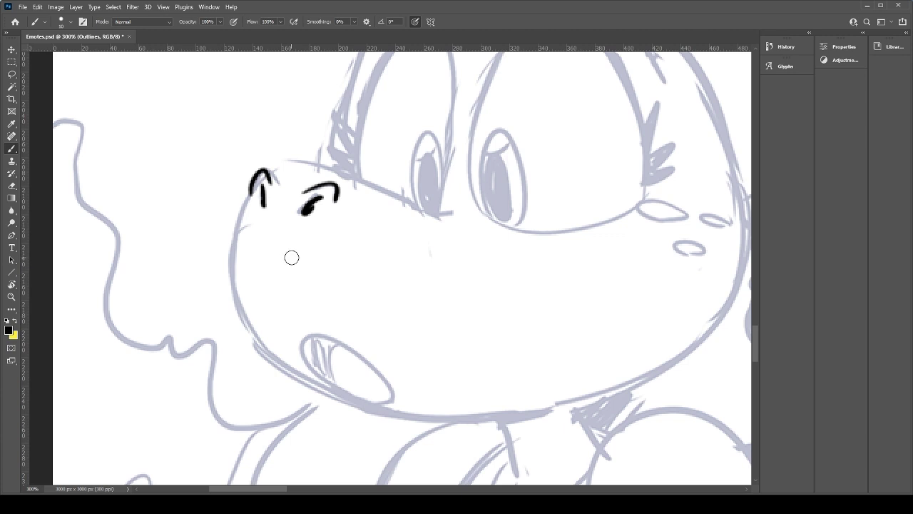
{"action": "mouse_move", "coordinate": [255, 184]}
{"action": "left_mouse_down"}
{"action": "mouse_move", "coordinate": [333, 396]}
{"action": "mouse_move", "coordinate": [416, 410]}
{"action": "left_mouse_up"}
{"action": "key", "text": "ctrl+z"}
{"action": "mouse_move", "coordinate": [255, 182]}
{"action": "left_mouse_down"}
{"action": "mouse_move", "coordinate": [240, 291]}
{"action": "mouse_move", "coordinate": [485, 426]}
{"action": "left_mouse_up"}
{"action": "key", "text": "ctrl+z"}
{"action": "left_click_drag", "start_coordinate": [255, 183], "coordinate": [581, 408]}
{"action": "key", "text": "ctrl+z"}
{"action": "mouse_move", "coordinate": [255, 184]}
{"action": "left_mouse_down"}
{"action": "mouse_move", "coordinate": [235, 233]}
{"action": "mouse_move", "coordinate": [618, 408]}
{"action": "left_mouse_up"}
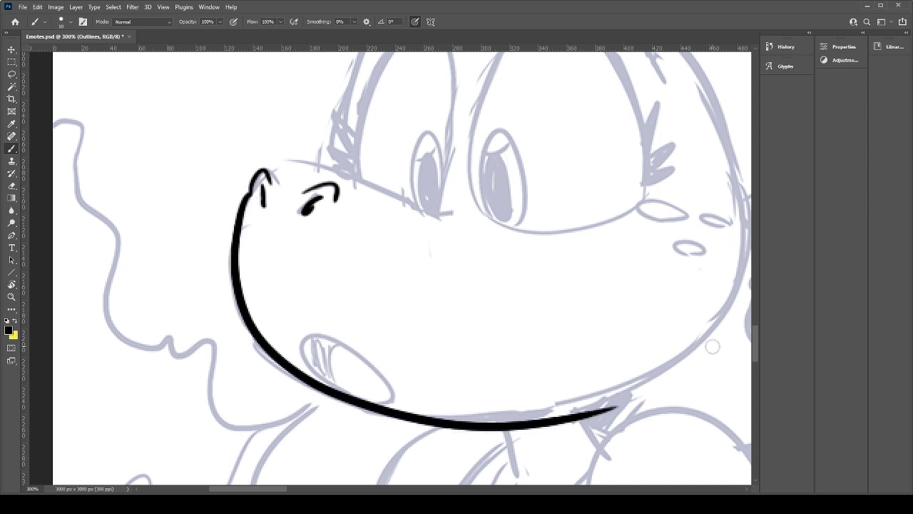
{"action": "key", "text": "ctrl+z"}
{"action": "mouse_move", "coordinate": [255, 184]}
{"action": "left_mouse_down"}
{"action": "mouse_move", "coordinate": [575, 399]}
{"action": "mouse_move", "coordinate": [627, 386]}
{"action": "left_mouse_up"}
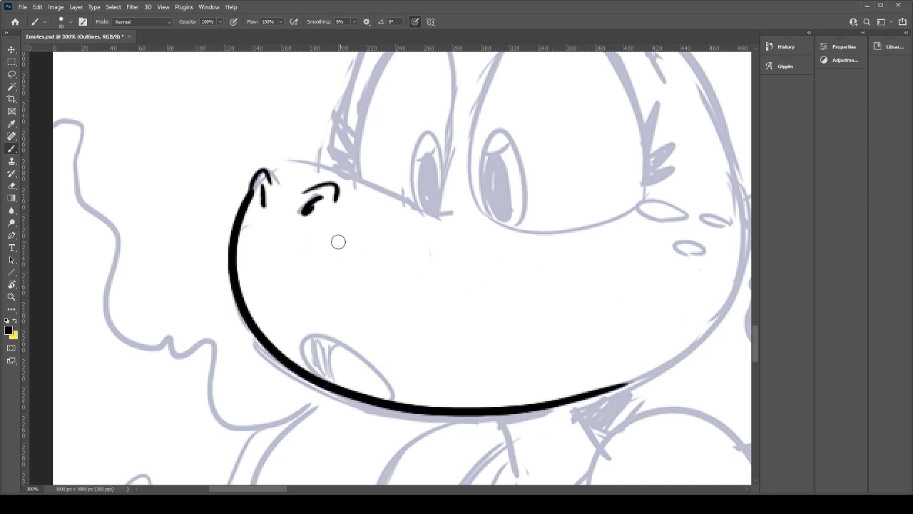
Step: Lasso the muzzle curve and stretch it slightly downward with Free Transform to match the sketch, then deselect and return to the Brush
{"action": "left_click_drag", "start_coordinate": [429, 337], "coordinate": [254, 319]}
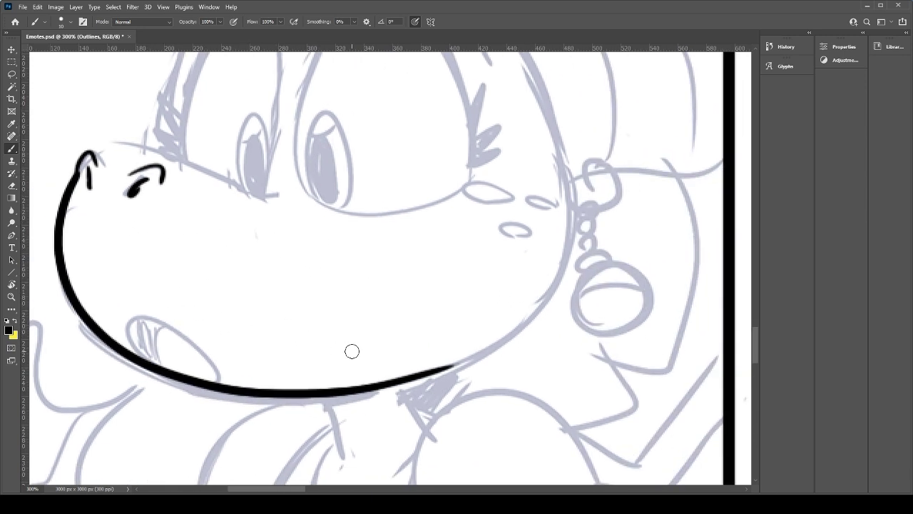
{"action": "key", "text": "l"}
{"action": "mouse_move", "coordinate": [56, 190]}
{"action": "left_mouse_down"}
{"action": "mouse_move", "coordinate": [71, 172]}
{"action": "mouse_move", "coordinate": [183, 318]}
{"action": "mouse_move", "coordinate": [464, 302]}
{"action": "mouse_move", "coordinate": [341, 445]}
{"action": "mouse_move", "coordinate": [70, 331]}
{"action": "mouse_move", "coordinate": [50, 201]}
{"action": "left_mouse_up"}
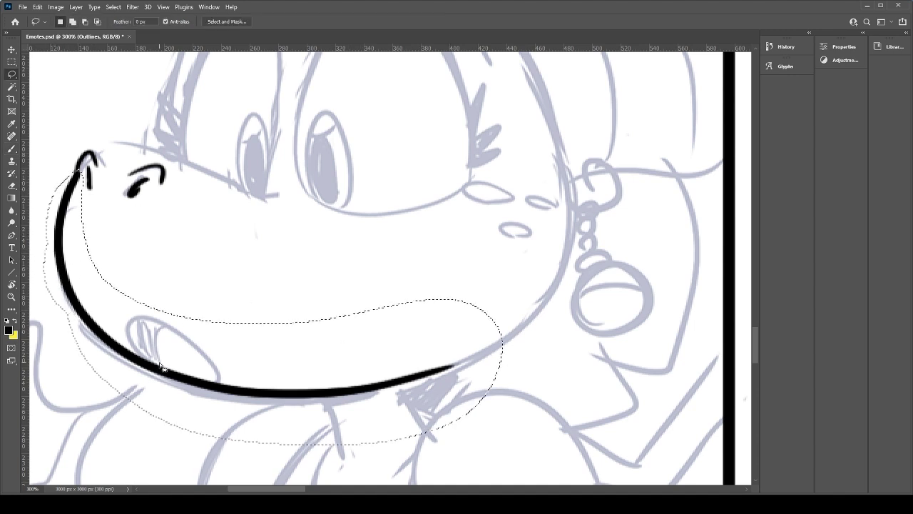
{"action": "key", "text": "ctrl+t"}
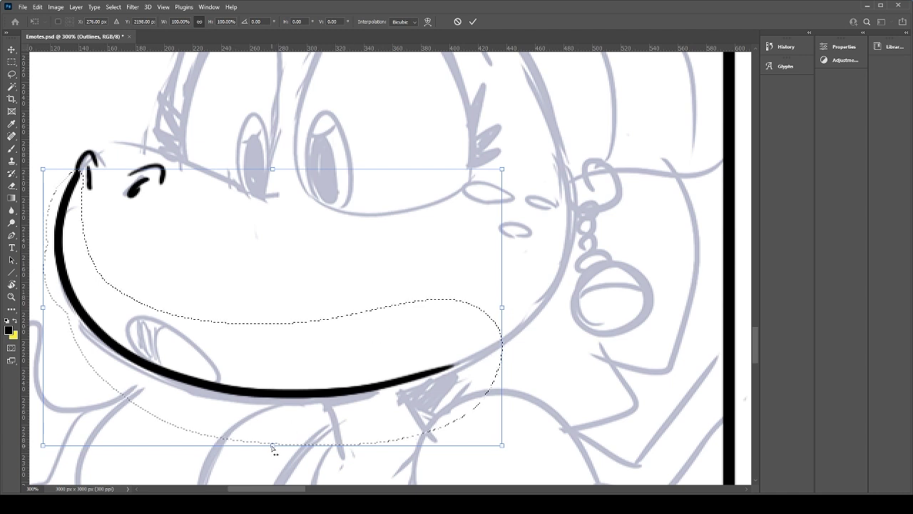
{"action": "left_click_drag", "start_coordinate": [272, 446], "coordinate": [270, 450]}
{"action": "key", "text": "Return"}
{"action": "key", "text": "ctrl+d"}
{"action": "key", "text": "l"}
{"action": "key", "text": "b"}
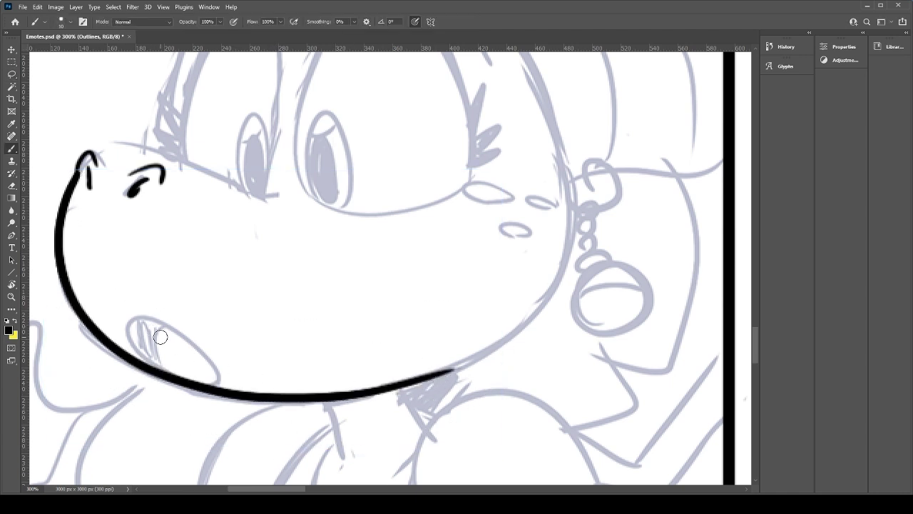
Step: Thicken the far nostril's slit and extend its rim at the tip of the snout
{"action": "mouse_move", "coordinate": [77, 176]}
{"action": "left_mouse_down"}
{"action": "mouse_move", "coordinate": [98, 162]}
{"action": "mouse_move", "coordinate": [90, 186]}
{"action": "mouse_move", "coordinate": [90, 175]}
{"action": "left_mouse_up"}
{"action": "key", "text": "ctrl+z"}
{"action": "key", "text": "ctrl+z"}
Step: Ink the outline of the small open mouth above the chin line
{"action": "mouse_move", "coordinate": [152, 357]}
{"action": "left_mouse_down"}
{"action": "mouse_move", "coordinate": [133, 318]}
{"action": "mouse_move", "coordinate": [151, 354]}
{"action": "mouse_move", "coordinate": [219, 367]}
{"action": "mouse_move", "coordinate": [194, 341]}
{"action": "mouse_move", "coordinate": [200, 391]}
{"action": "left_mouse_up"}
{"action": "key", "text": "ctrl+z"}
{"action": "key", "text": "ctrl+z"}
{"action": "key", "text": "ctrl+z"}
{"action": "mouse_move", "coordinate": [164, 365]}
{"action": "left_mouse_down"}
{"action": "mouse_move", "coordinate": [221, 369]}
{"action": "mouse_move", "coordinate": [212, 386]}
{"action": "mouse_move", "coordinate": [137, 333]}
{"action": "left_mouse_up"}
{"action": "key", "text": "ctrl+z"}
{"action": "key", "text": "ctrl+z"}
{"action": "key", "text": "ctrl+z"}
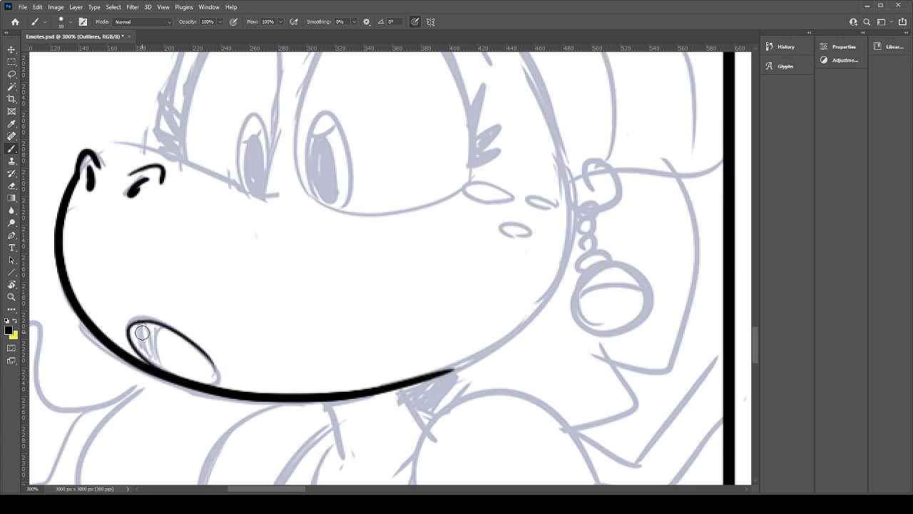
Step: Round off the mouth's rear corner, ink the curve dividing the inside, and fill the front part solid black
{"action": "left_click_drag", "start_coordinate": [197, 346], "coordinate": [210, 385]}
{"action": "key", "text": "ctrl+z"}
{"action": "mouse_move", "coordinate": [197, 346]}
{"action": "left_mouse_down"}
{"action": "mouse_move", "coordinate": [208, 384]}
{"action": "mouse_move", "coordinate": [218, 376]}
{"action": "mouse_move", "coordinate": [209, 385]}
{"action": "left_mouse_up"}
{"action": "key", "text": "ctrl+z"}
{"action": "key", "text": "ctrl+z"}
{"action": "mouse_move", "coordinate": [154, 361]}
{"action": "left_mouse_down"}
{"action": "mouse_move", "coordinate": [169, 323]}
{"action": "mouse_move", "coordinate": [159, 355]}
{"action": "mouse_move", "coordinate": [163, 326]}
{"action": "mouse_move", "coordinate": [147, 353]}
{"action": "mouse_move", "coordinate": [147, 345]}
{"action": "mouse_move", "coordinate": [151, 354]}
{"action": "mouse_move", "coordinate": [143, 332]}
{"action": "mouse_move", "coordinate": [156, 366]}
{"action": "mouse_move", "coordinate": [137, 336]}
{"action": "mouse_move", "coordinate": [155, 327]}
{"action": "mouse_move", "coordinate": [147, 355]}
{"action": "left_mouse_up"}
{"action": "key", "text": "ctrl+z"}
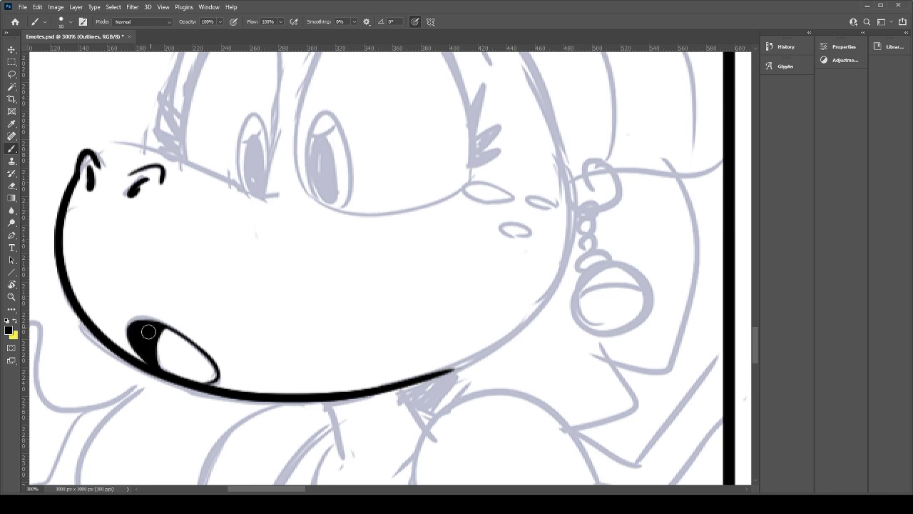
Step: Ink the bridge of the snout as a tapered curve from the far nostril to the inner corner between the eyes
{"action": "mouse_move", "coordinate": [95, 153]}
{"action": "left_mouse_down"}
{"action": "mouse_move", "coordinate": [118, 148]}
{"action": "mouse_move", "coordinate": [296, 208]}
{"action": "left_mouse_up"}
{"action": "key", "text": "ctrl+z"}
{"action": "mouse_move", "coordinate": [96, 156]}
{"action": "left_mouse_down"}
{"action": "mouse_move", "coordinate": [115, 145]}
{"action": "mouse_move", "coordinate": [273, 203]}
{"action": "left_mouse_up"}
{"action": "key", "text": "ctrl+z"}
{"action": "key", "text": "ctrl+z"}
{"action": "mouse_move", "coordinate": [98, 155]}
{"action": "left_mouse_down"}
{"action": "mouse_move", "coordinate": [202, 167]}
{"action": "mouse_move", "coordinate": [277, 198]}
{"action": "left_mouse_up"}
{"action": "key", "text": "ctrl+z"}
{"action": "mouse_move", "coordinate": [98, 156]}
{"action": "left_mouse_down"}
{"action": "mouse_move", "coordinate": [232, 171]}
{"action": "mouse_move", "coordinate": [301, 196]}
{"action": "left_mouse_up"}
{"action": "key", "text": "ctrl+z"}
{"action": "left_click_drag", "start_coordinate": [95, 152], "coordinate": [274, 210]}
{"action": "key", "text": "ctrl+z"}
{"action": "mouse_move", "coordinate": [97, 154]}
{"action": "left_mouse_down"}
{"action": "mouse_move", "coordinate": [135, 144]}
{"action": "mouse_move", "coordinate": [274, 220]}
{"action": "left_mouse_up"}
{"action": "key", "text": "ctrl+z"}
{"action": "left_click_drag", "start_coordinate": [98, 155], "coordinate": [275, 202]}
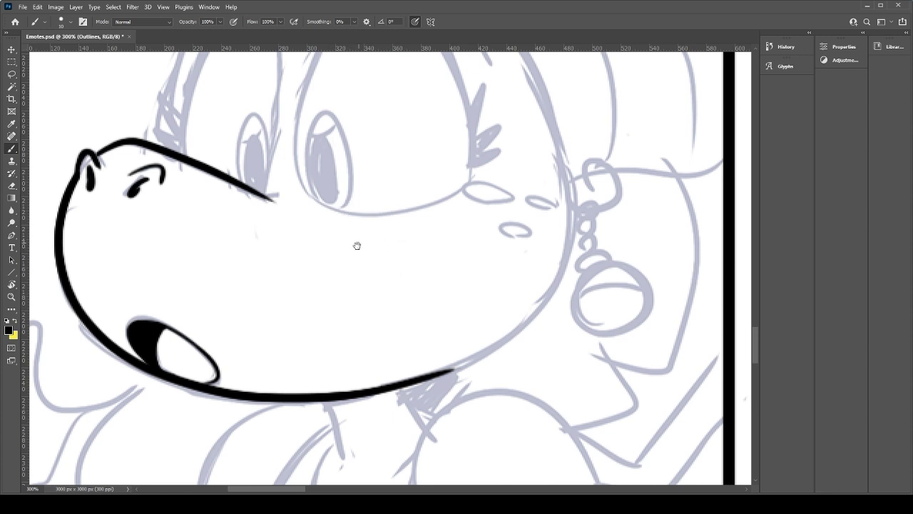
Step: Ink the back of the cheek as a curve from beside the earring down to the end of the jaw line
{"action": "left_click_drag", "start_coordinate": [371, 211], "coordinate": [342, 292]}
{"action": "left_click_drag", "start_coordinate": [66, 232], "coordinate": [80, 229]}
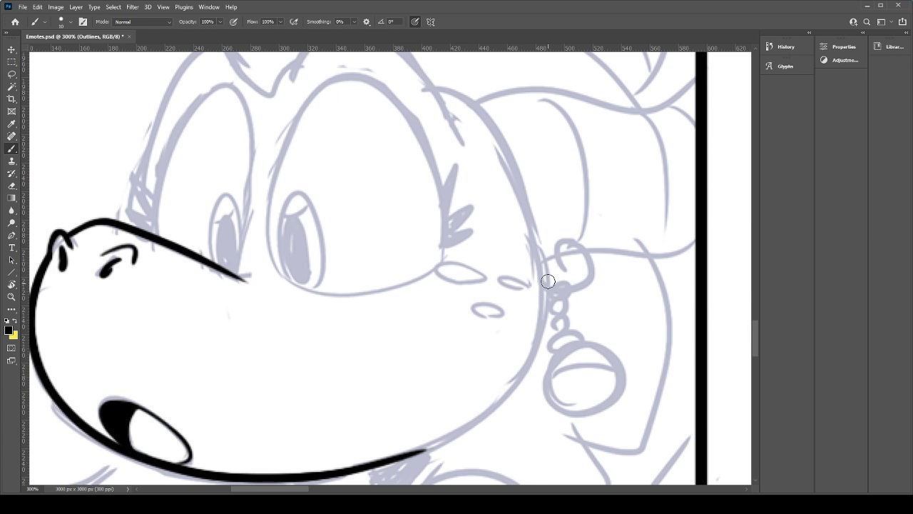
{"action": "left_click_drag", "start_coordinate": [537, 266], "coordinate": [467, 422]}
{"action": "key", "text": "ctrl+z"}
{"action": "left_click_drag", "start_coordinate": [535, 271], "coordinate": [428, 450]}
{"action": "key", "text": "ctrl+z"}
{"action": "mouse_move", "coordinate": [535, 273]}
{"action": "left_mouse_down"}
{"action": "mouse_move", "coordinate": [425, 448]}
{"action": "mouse_move", "coordinate": [457, 433]}
{"action": "left_mouse_up"}
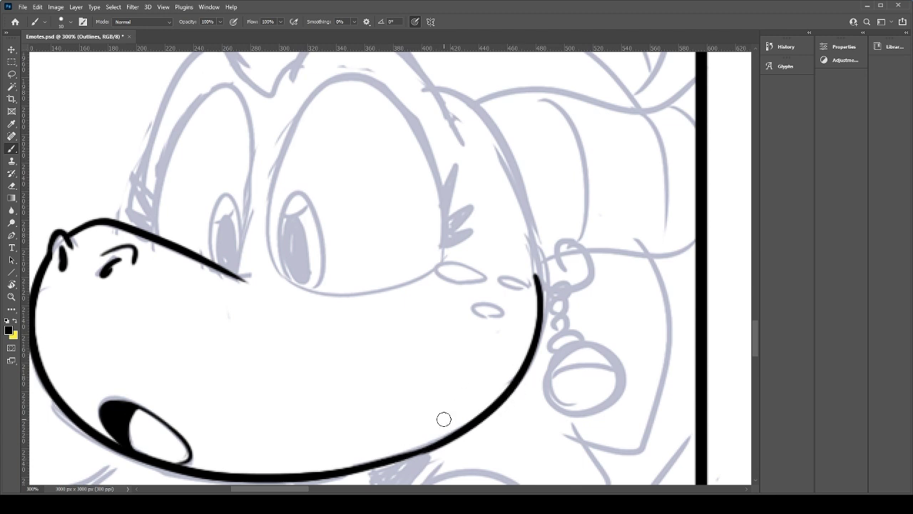
Step: Ink the arched brow ridges above the near and far eyes
{"action": "left_click_drag", "start_coordinate": [466, 266], "coordinate": [469, 384]}
{"action": "left_click_drag", "start_coordinate": [289, 210], "coordinate": [461, 246]}
{"action": "key", "text": "ctrl+z"}
{"action": "mouse_move", "coordinate": [284, 215]}
{"action": "left_mouse_down"}
{"action": "mouse_move", "coordinate": [331, 155]}
{"action": "mouse_move", "coordinate": [459, 247]}
{"action": "left_mouse_up"}
{"action": "key", "text": "ctrl+z"}
{"action": "mouse_move", "coordinate": [293, 211]}
{"action": "left_mouse_down"}
{"action": "mouse_move", "coordinate": [442, 234]}
{"action": "mouse_move", "coordinate": [454, 268]}
{"action": "left_mouse_up"}
{"action": "mouse_move", "coordinate": [152, 277]}
{"action": "left_mouse_down"}
{"action": "mouse_move", "coordinate": [198, 178]}
{"action": "mouse_move", "coordinate": [235, 170]}
{"action": "left_mouse_up"}
Step: Ink the sides and top of the near eye as a single tall arch following the sketch
{"action": "left_click_drag", "start_coordinate": [350, 339], "coordinate": [314, 271]}
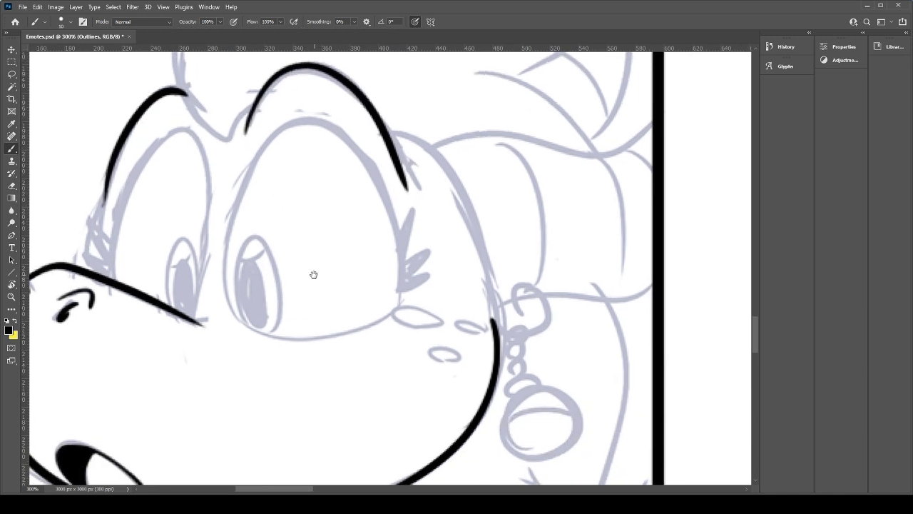
{"action": "mouse_move", "coordinate": [235, 314]}
{"action": "left_mouse_down"}
{"action": "mouse_move", "coordinate": [234, 202]}
{"action": "mouse_move", "coordinate": [407, 277]}
{"action": "left_mouse_up"}
{"action": "key", "text": "ctrl+z"}
{"action": "mouse_move", "coordinate": [232, 318]}
{"action": "left_mouse_down"}
{"action": "mouse_move", "coordinate": [290, 136]}
{"action": "mouse_move", "coordinate": [407, 278]}
{"action": "left_mouse_up"}
{"action": "key", "text": "ctrl+z"}
{"action": "mouse_move", "coordinate": [234, 311]}
{"action": "left_mouse_down"}
{"action": "mouse_move", "coordinate": [236, 186]}
{"action": "mouse_move", "coordinate": [400, 307]}
{"action": "mouse_move", "coordinate": [403, 286]}
{"action": "left_mouse_up"}
{"action": "key", "text": "ctrl+z"}
{"action": "mouse_move", "coordinate": [235, 306]}
{"action": "left_mouse_down"}
{"action": "mouse_move", "coordinate": [366, 148]}
{"action": "mouse_move", "coordinate": [396, 299]}
{"action": "left_mouse_up"}
{"action": "key", "text": "ctrl+z"}
{"action": "left_click_drag", "start_coordinate": [233, 311], "coordinate": [398, 263]}
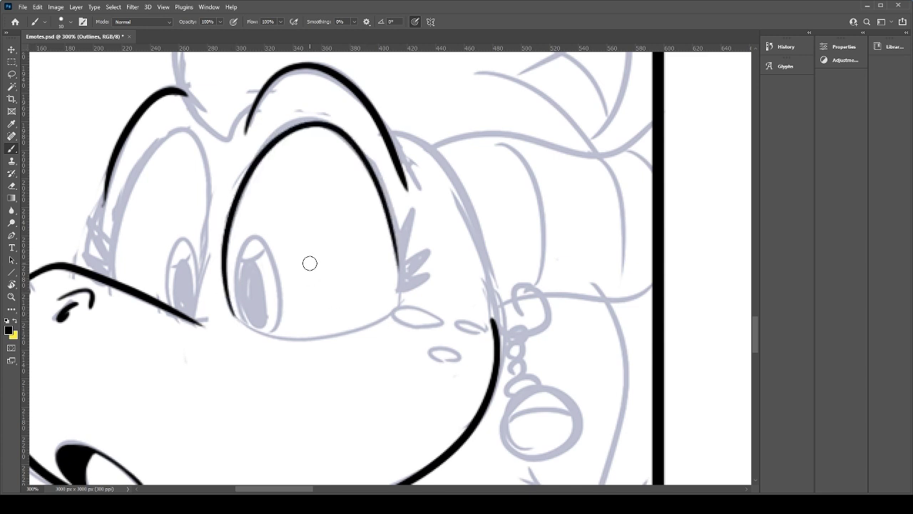
Step: Close the near eye's outline with a curved lower edge joining both ends of the arch
{"action": "left_click_drag", "start_coordinate": [235, 318], "coordinate": [385, 329]}
{"action": "key", "text": "ctrl+z"}
{"action": "left_click_drag", "start_coordinate": [235, 318], "coordinate": [383, 331]}
{"action": "key", "text": "ctrl+z"}
{"action": "left_click_drag", "start_coordinate": [236, 317], "coordinate": [417, 328]}
{"action": "key", "text": "ctrl+z"}
{"action": "mouse_move", "coordinate": [230, 305]}
{"action": "left_mouse_down"}
{"action": "mouse_move", "coordinate": [268, 330]}
{"action": "mouse_move", "coordinate": [428, 295]}
{"action": "left_mouse_up"}
{"action": "key", "text": "ctrl+z"}
{"action": "left_click_drag", "start_coordinate": [233, 309], "coordinate": [428, 296]}
{"action": "key", "text": "ctrl+z"}
{"action": "left_click_drag", "start_coordinate": [237, 316], "coordinate": [419, 281]}
{"action": "key", "text": "ctrl+z"}
{"action": "key", "text": "ctrl+shift+z"}
{"action": "key", "text": "ctrl+z"}
{"action": "left_click_drag", "start_coordinate": [229, 308], "coordinate": [387, 312]}
{"action": "mouse_move", "coordinate": [386, 214]}
{"action": "left_mouse_down"}
{"action": "mouse_move", "coordinate": [394, 235]}
{"action": "mouse_move", "coordinate": [380, 295]}
{"action": "mouse_move", "coordinate": [409, 322]}
{"action": "mouse_move", "coordinate": [391, 306]}
{"action": "mouse_move", "coordinate": [356, 327]}
{"action": "left_mouse_up"}
{"action": "key", "text": "ctrl+z"}
{"action": "key", "text": "ctrl+z"}
{"action": "key", "text": "ctrl+z"}
{"action": "left_click_drag", "start_coordinate": [397, 303], "coordinate": [361, 325]}
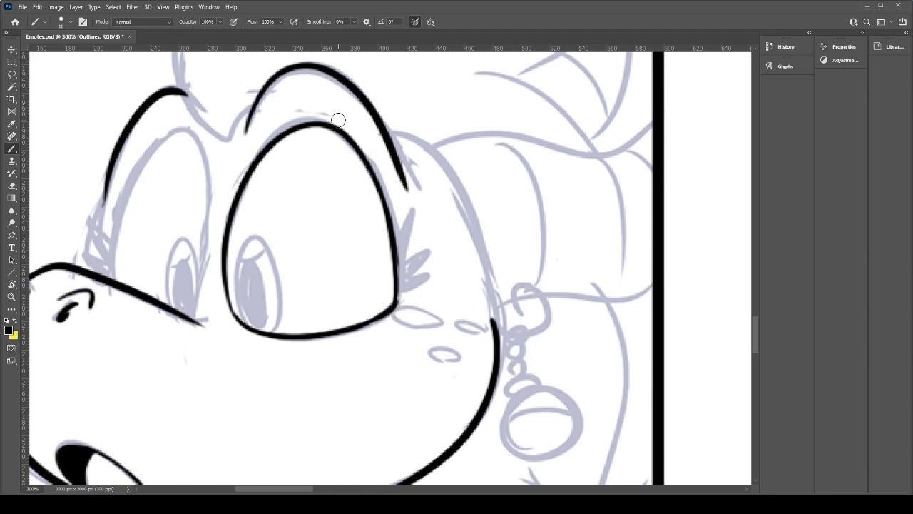
Step: Thicken the outer side of the near eye's outline from the top of the arch down to the lower corner
{"action": "left_click_drag", "start_coordinate": [331, 128], "coordinate": [395, 314]}
{"action": "key", "text": "ctrl+z"}
{"action": "mouse_move", "coordinate": [273, 141]}
{"action": "left_mouse_down"}
{"action": "mouse_move", "coordinate": [384, 214]}
{"action": "mouse_move", "coordinate": [387, 283]}
{"action": "mouse_move", "coordinate": [388, 220]}
{"action": "left_mouse_up"}
{"action": "key", "text": "ctrl+z"}
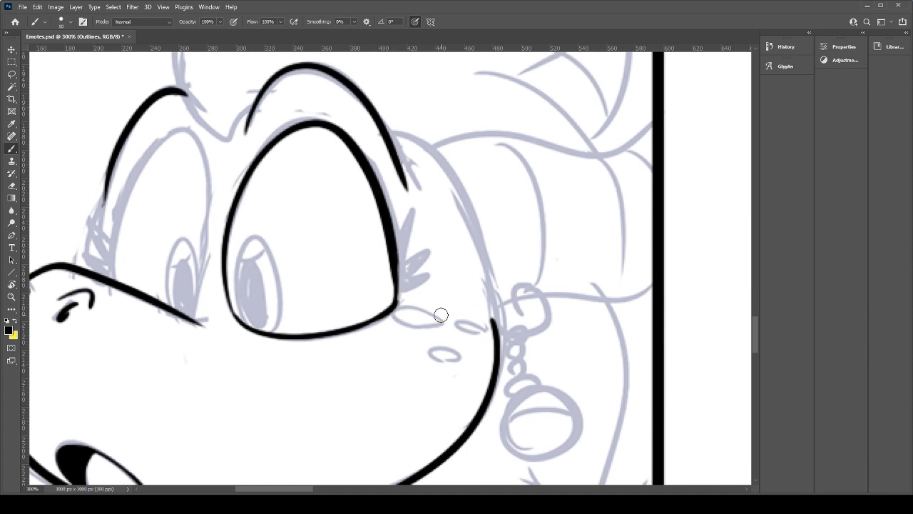
{"action": "left_click_drag", "start_coordinate": [396, 306], "coordinate": [390, 211]}
{"action": "key", "text": "ctrl+z"}
{"action": "left_click_drag", "start_coordinate": [396, 305], "coordinate": [387, 212]}
{"action": "key", "text": "ctrl+z"}
{"action": "left_click_drag", "start_coordinate": [396, 301], "coordinate": [386, 202]}
{"action": "key", "text": "ctrl+z"}
Step: Ink three solid black lashes fanning out from the near eye's outer edge
{"action": "left_click_drag", "start_coordinate": [396, 244], "coordinate": [420, 210]}
{"action": "mouse_move", "coordinate": [400, 265]}
{"action": "left_mouse_down"}
{"action": "mouse_move", "coordinate": [435, 244]}
{"action": "mouse_move", "coordinate": [395, 263]}
{"action": "mouse_move", "coordinate": [402, 279]}
{"action": "mouse_move", "coordinate": [421, 268]}
{"action": "mouse_move", "coordinate": [428, 277]}
{"action": "left_mouse_up"}
{"action": "key", "text": "ctrl+z"}
{"action": "key", "text": "ctrl+z"}
{"action": "key", "text": "ctrl+z"}
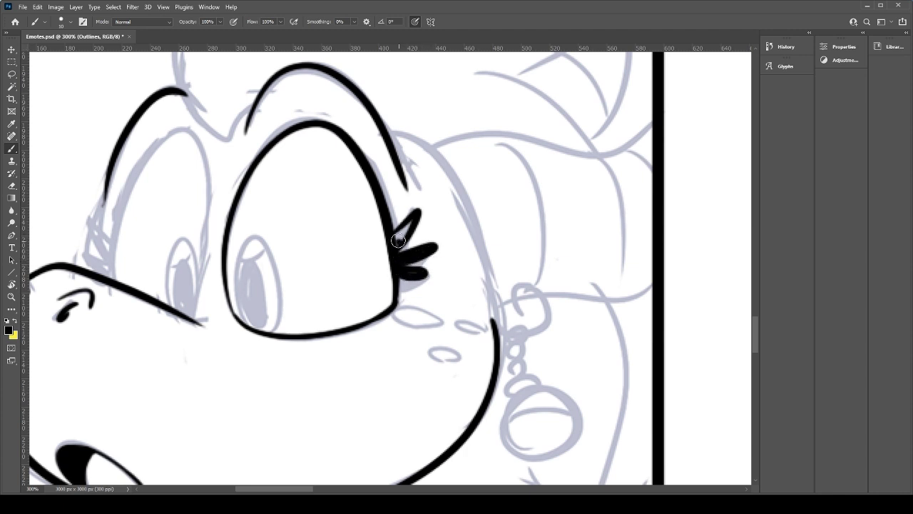
{"action": "left_click_drag", "start_coordinate": [401, 226], "coordinate": [400, 239]}
{"action": "left_click_drag", "start_coordinate": [422, 272], "coordinate": [401, 284]}
Step: Ink the far eye's outline as a tall arch with both ends meeting the top of the snout
{"action": "mouse_move", "coordinate": [259, 236]}
{"action": "left_mouse_down"}
{"action": "mouse_move", "coordinate": [293, 235]}
{"action": "mouse_move", "coordinate": [399, 300]}
{"action": "left_mouse_up"}
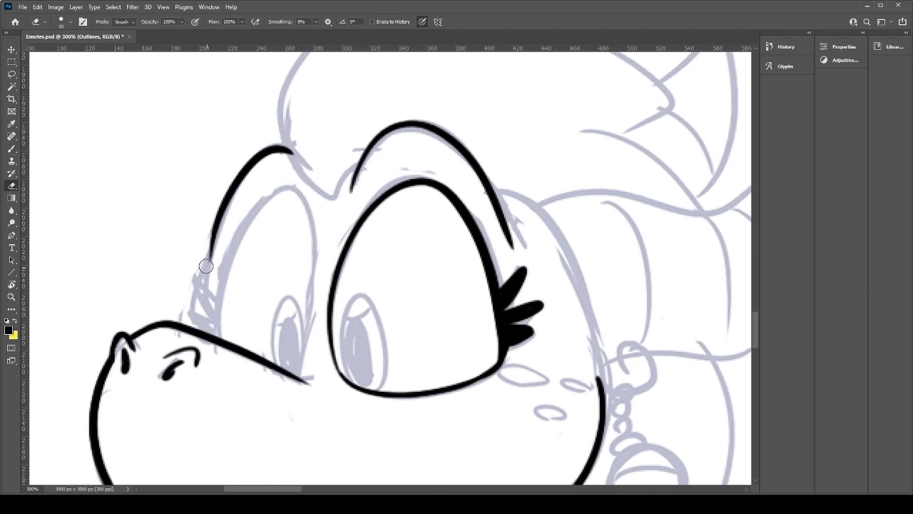
{"action": "mouse_move", "coordinate": [220, 339]}
{"action": "left_mouse_down"}
{"action": "mouse_move", "coordinate": [300, 214]}
{"action": "mouse_move", "coordinate": [310, 333]}
{"action": "left_mouse_up"}
{"action": "key", "text": "ctrl+z"}
{"action": "mouse_move", "coordinate": [215, 346]}
{"action": "left_mouse_down"}
{"action": "mouse_move", "coordinate": [280, 382]}
{"action": "mouse_move", "coordinate": [311, 285]}
{"action": "left_mouse_up"}
{"action": "key", "text": "ctrl+z"}
{"action": "left_click_drag", "start_coordinate": [302, 379], "coordinate": [313, 282]}
{"action": "key", "text": "ctrl+z"}
Step: Ink the far eye's iris as a narrow oval resting on the snout line, following the sketch
{"action": "left_click_drag", "start_coordinate": [291, 383], "coordinate": [301, 324]}
{"action": "mouse_move", "coordinate": [276, 371]}
{"action": "left_mouse_down"}
{"action": "mouse_move", "coordinate": [303, 333]}
{"action": "mouse_move", "coordinate": [291, 289]}
{"action": "mouse_move", "coordinate": [303, 337]}
{"action": "left_mouse_up"}
{"action": "key", "text": "ctrl+z"}
{"action": "key", "text": "ctrl+z"}
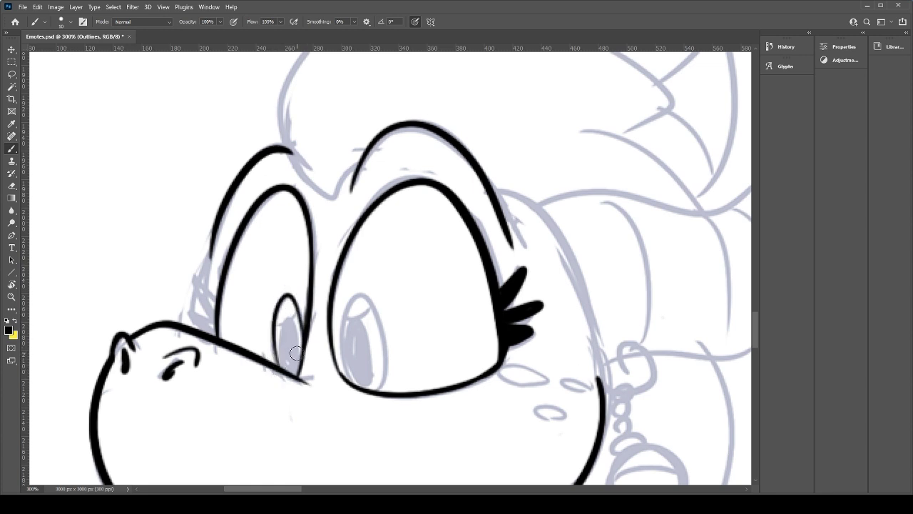
Step: Ink the near eye's iris as a tall oval reaching down to the eye's lower edge
{"action": "mouse_move", "coordinate": [354, 379]}
{"action": "left_mouse_down"}
{"action": "mouse_move", "coordinate": [360, 391]}
{"action": "mouse_move", "coordinate": [343, 321]}
{"action": "mouse_move", "coordinate": [360, 385]}
{"action": "left_mouse_up"}
{"action": "key", "text": "ctrl+z"}
{"action": "key", "text": "ctrl+z"}
{"action": "key", "text": "ctrl+z"}
{"action": "mouse_move", "coordinate": [350, 378]}
{"action": "left_mouse_down"}
{"action": "mouse_move", "coordinate": [368, 295]}
{"action": "mouse_move", "coordinate": [379, 388]}
{"action": "mouse_move", "coordinate": [344, 320]}
{"action": "mouse_move", "coordinate": [382, 381]}
{"action": "mouse_move", "coordinate": [374, 390]}
{"action": "mouse_move", "coordinate": [376, 316]}
{"action": "mouse_move", "coordinate": [379, 388]}
{"action": "mouse_move", "coordinate": [342, 332]}
{"action": "mouse_move", "coordinate": [378, 390]}
{"action": "left_mouse_up"}
{"action": "key", "text": "ctrl+z"}
{"action": "key", "text": "ctrl+z"}
{"action": "key", "text": "ctrl+z"}
{"action": "key", "text": "ctrl+z"}
{"action": "key", "text": "ctrl+z"}
{"action": "key", "text": "ctrl+z"}
{"action": "key", "text": "ctrl+z"}
{"action": "key", "text": "ctrl+z"}
Step: Fill in the near eye's pupil as a solid black oval inside the iris
{"action": "left_click_drag", "start_coordinate": [356, 354], "coordinate": [349, 378]}
{"action": "mouse_move", "coordinate": [353, 315]}
{"action": "left_mouse_down"}
{"action": "mouse_move", "coordinate": [351, 366]}
{"action": "mouse_move", "coordinate": [359, 316]}
{"action": "mouse_move", "coordinate": [352, 366]}
{"action": "mouse_move", "coordinate": [363, 358]}
{"action": "mouse_move", "coordinate": [371, 368]}
{"action": "mouse_move", "coordinate": [361, 378]}
{"action": "mouse_move", "coordinate": [372, 371]}
{"action": "mouse_move", "coordinate": [358, 330]}
{"action": "left_mouse_up"}
{"action": "key", "text": "ctrl+z"}
{"action": "key", "text": "ctrl+z"}
{"action": "key", "text": "ctrl+z"}
{"action": "key", "text": "ctrl+z"}
{"action": "key", "text": "ctrl+z"}
{"action": "key", "text": "ctrl+z"}
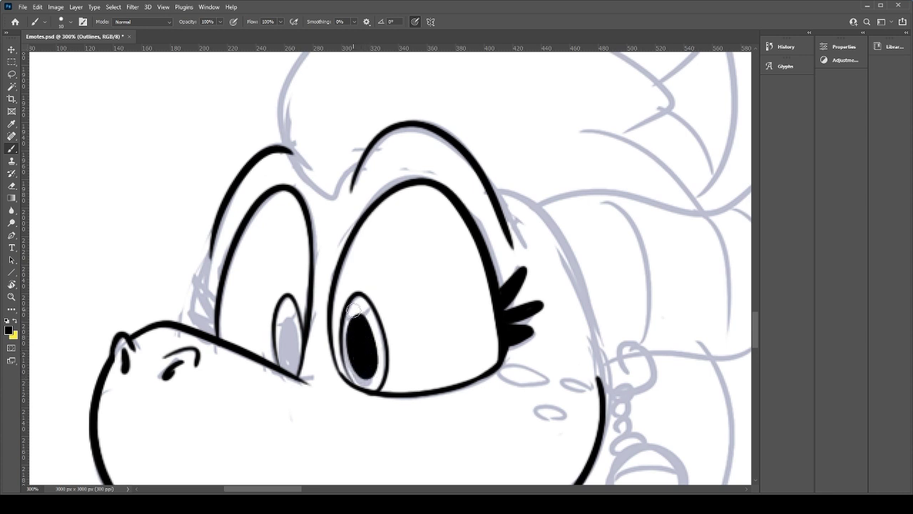
Step: Fill in the far eye's pupil as a solid black oval inside its iris
{"action": "left_click_drag", "start_coordinate": [286, 366], "coordinate": [290, 344]}
{"action": "key", "text": "ctrl+z"}
{"action": "left_click_drag", "start_coordinate": [287, 366], "coordinate": [281, 344]}
{"action": "key", "text": "ctrl+shift+z"}
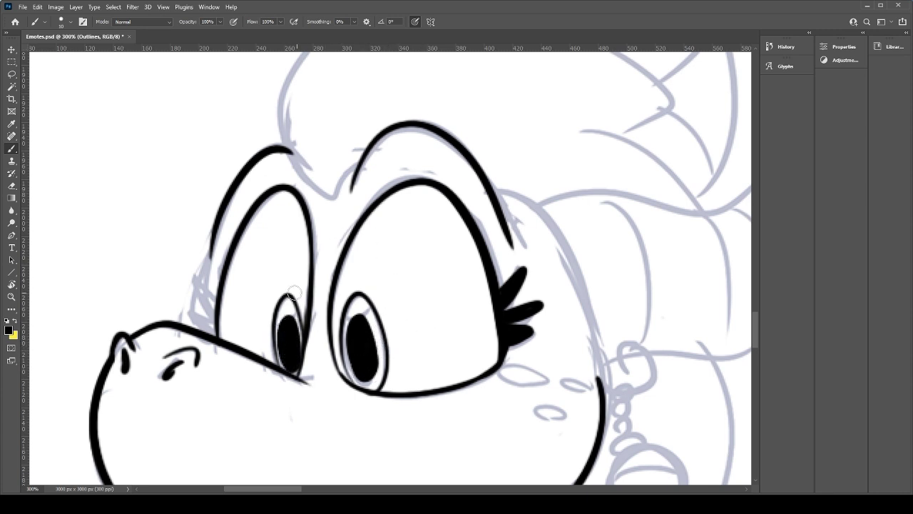
Step: Ink three solid lashes on the far eye's outer edge and extend the far brow ridge down to them
{"action": "mouse_move", "coordinate": [188, 269]}
{"action": "left_mouse_down"}
{"action": "mouse_move", "coordinate": [208, 298]}
{"action": "mouse_move", "coordinate": [210, 321]}
{"action": "mouse_move", "coordinate": [197, 273]}
{"action": "mouse_move", "coordinate": [211, 292]}
{"action": "mouse_move", "coordinate": [228, 207]}
{"action": "left_mouse_up"}
{"action": "key", "text": "ctrl+z"}
{"action": "left_click_drag", "start_coordinate": [209, 280], "coordinate": [228, 192]}
{"action": "key", "text": "ctrl+z"}
{"action": "left_click_drag", "start_coordinate": [209, 277], "coordinate": [227, 193]}
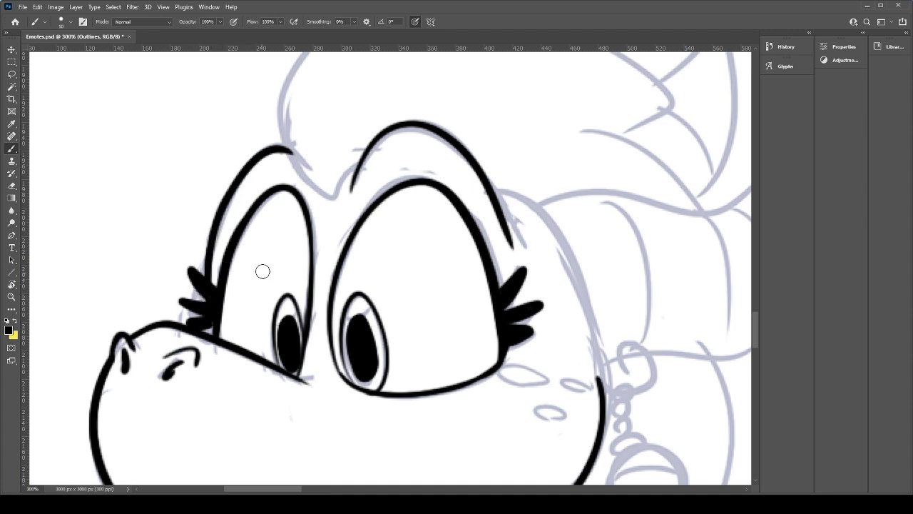
{"action": "left_click_drag", "start_coordinate": [209, 322], "coordinate": [207, 331]}
Step: Ink the three small oval freckles on the cheek below the near eye's lashes
{"action": "mouse_move", "coordinate": [588, 358]}
{"action": "left_mouse_down"}
{"action": "mouse_move", "coordinate": [420, 178]}
{"action": "mouse_move", "coordinate": [465, 239]}
{"action": "left_mouse_up"}
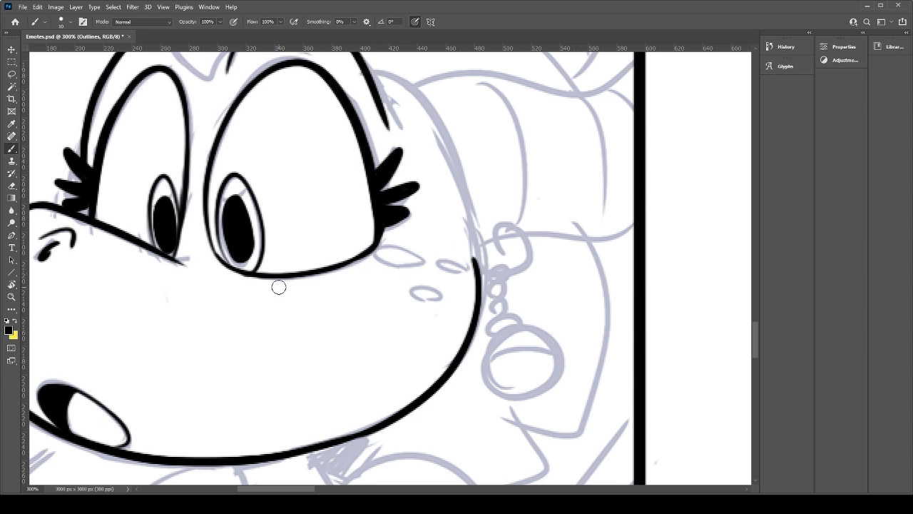
{"action": "key", "text": "e"}
{"action": "key", "text": "b"}
{"action": "left_click_drag", "start_coordinate": [392, 267], "coordinate": [393, 259]}
{"action": "key", "text": "ctrl+z"}
{"action": "key", "text": "ctrl+shift+z"}
{"action": "key", "text": "ctrl+z"}
{"action": "key", "text": "ctrl+shift+z"}
{"action": "key", "text": "ctrl+z"}
{"action": "key", "text": "ctrl+shift+z"}
{"action": "key", "text": "ctrl+z"}
{"action": "left_click_drag", "start_coordinate": [393, 266], "coordinate": [383, 263]}
{"action": "key", "text": "ctrl+z"}
{"action": "mouse_move", "coordinate": [441, 274]}
{"action": "left_mouse_down"}
{"action": "mouse_move", "coordinate": [461, 277]}
{"action": "mouse_move", "coordinate": [436, 287]}
{"action": "left_mouse_up"}
{"action": "key", "text": "ctrl+z"}
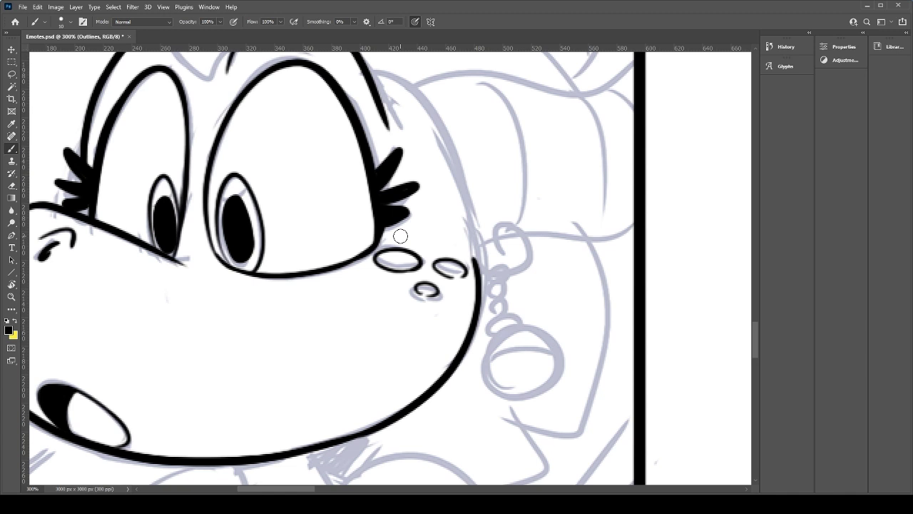
{"action": "key", "text": "e"}
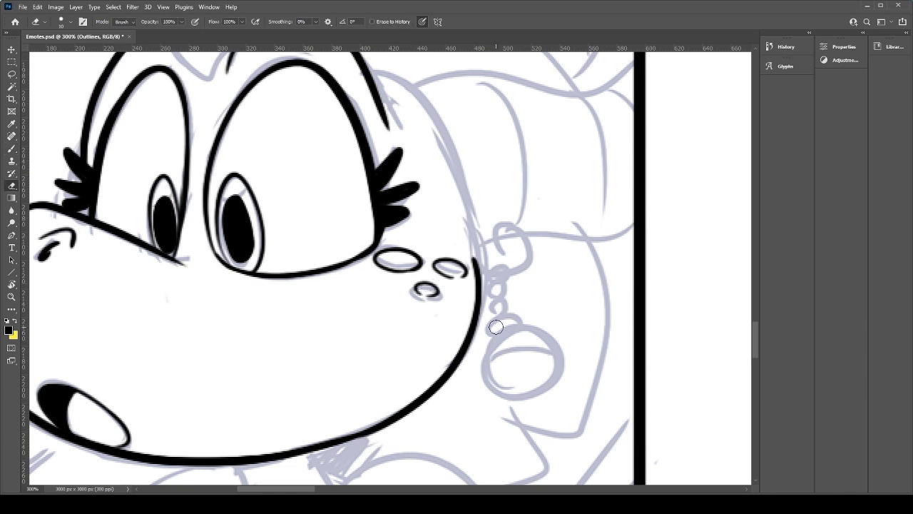
{"action": "key", "text": "b"}
Step: Ink the back of the head as a curve from the near brow ridge down to the cheek line
{"action": "scroll", "coordinate": [500, 275], "scroll_direction": "up", "scroll_amount": 3}
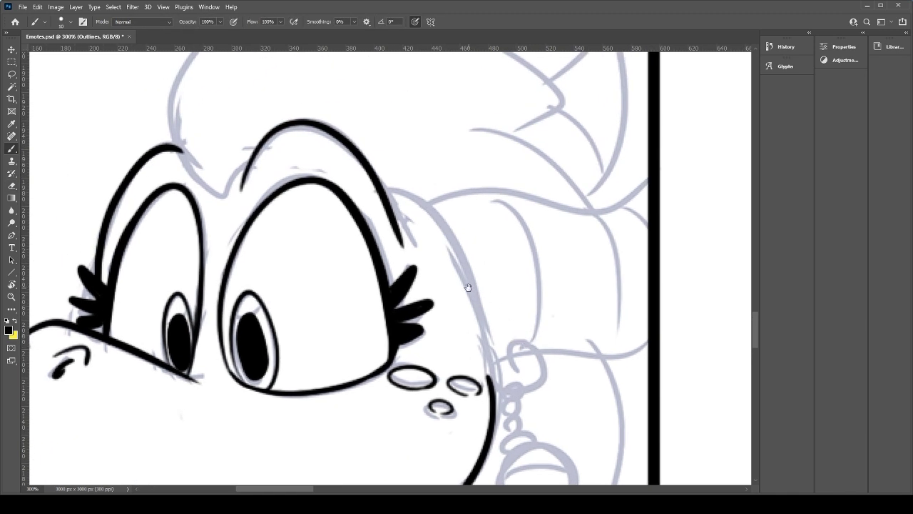
{"action": "left_click_drag", "start_coordinate": [464, 275], "coordinate": [402, 269]}
{"action": "left_click_drag", "start_coordinate": [318, 174], "coordinate": [436, 363]}
{"action": "key", "text": "ctrl+z"}
{"action": "mouse_move", "coordinate": [324, 171]}
{"action": "left_mouse_down"}
{"action": "mouse_move", "coordinate": [348, 182]}
{"action": "mouse_move", "coordinate": [435, 370]}
{"action": "left_mouse_up"}
Step: Ink the front of the hair from the forehead point up around to the upper tip and down into the notch
{"action": "scroll", "coordinate": [309, 179], "scroll_direction": "up", "scroll_amount": 3}
{"action": "scroll", "coordinate": [310, 179], "scroll_direction": "left", "scroll_amount": 3}
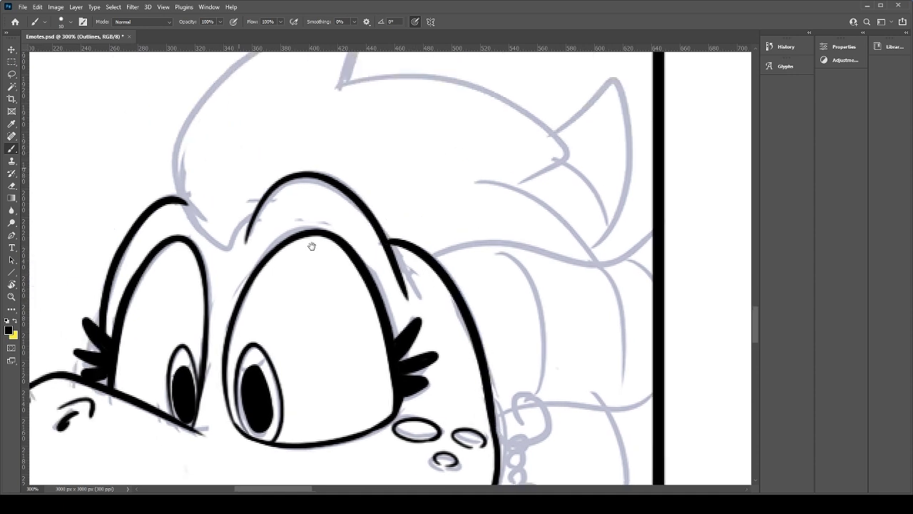
{"action": "left_click_drag", "start_coordinate": [271, 300], "coordinate": [302, 97]}
{"action": "key", "text": "ctrl+z"}
{"action": "left_click_drag", "start_coordinate": [275, 301], "coordinate": [368, 71]}
{"action": "key", "text": "ctrl+z"}
{"action": "key", "text": "ctrl+shift+z"}
{"action": "key", "text": "ctrl+z"}
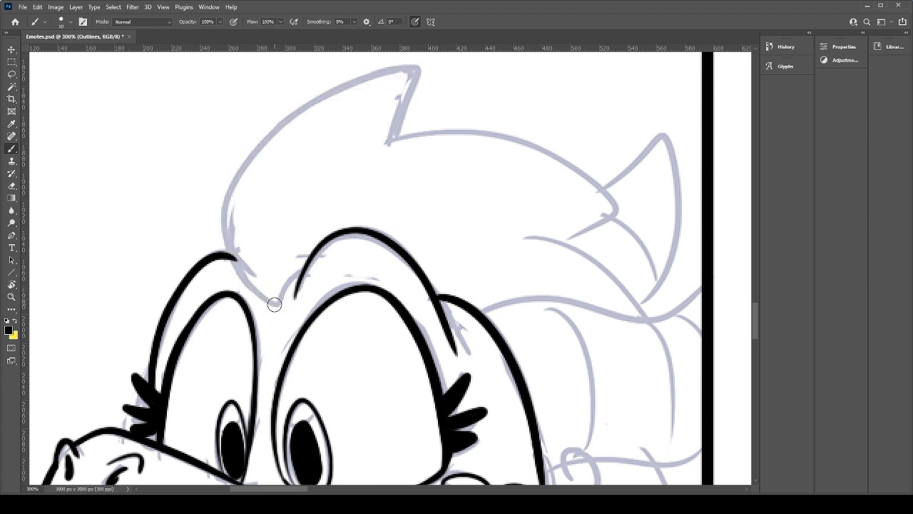
{"action": "left_click_drag", "start_coordinate": [273, 305], "coordinate": [426, 55]}
{"action": "key", "text": "ctrl+z"}
{"action": "mouse_move", "coordinate": [270, 304]}
{"action": "left_mouse_down"}
{"action": "mouse_move", "coordinate": [421, 68]}
{"action": "mouse_move", "coordinate": [396, 134]}
{"action": "left_mouse_up"}
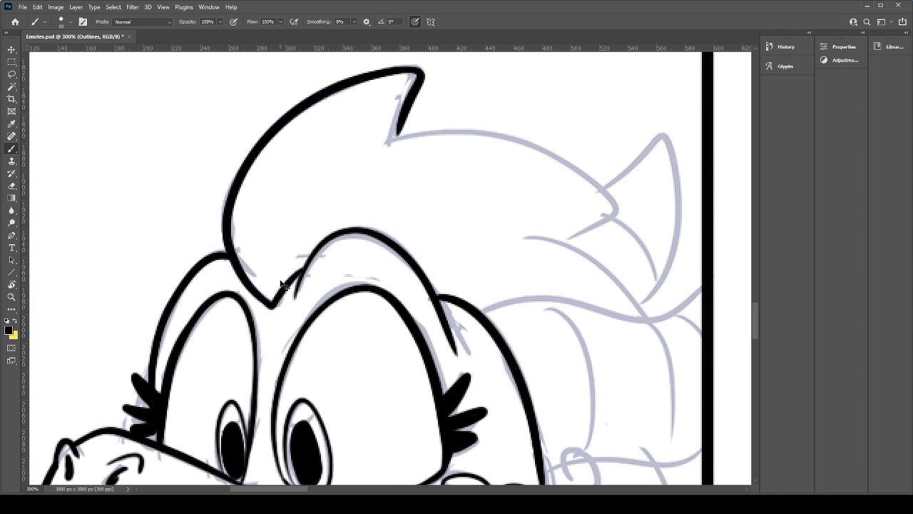
Step: Add a thin strand line inside the front of the hair and extend the notch stroke down to its corner
{"action": "mouse_move", "coordinate": [260, 296]}
{"action": "left_mouse_down"}
{"action": "mouse_move", "coordinate": [306, 270]}
{"action": "mouse_move", "coordinate": [272, 300]}
{"action": "mouse_move", "coordinate": [249, 225]}
{"action": "left_mouse_up"}
{"action": "key", "text": "ctrl+z"}
{"action": "left_click_drag", "start_coordinate": [257, 284], "coordinate": [249, 199]}
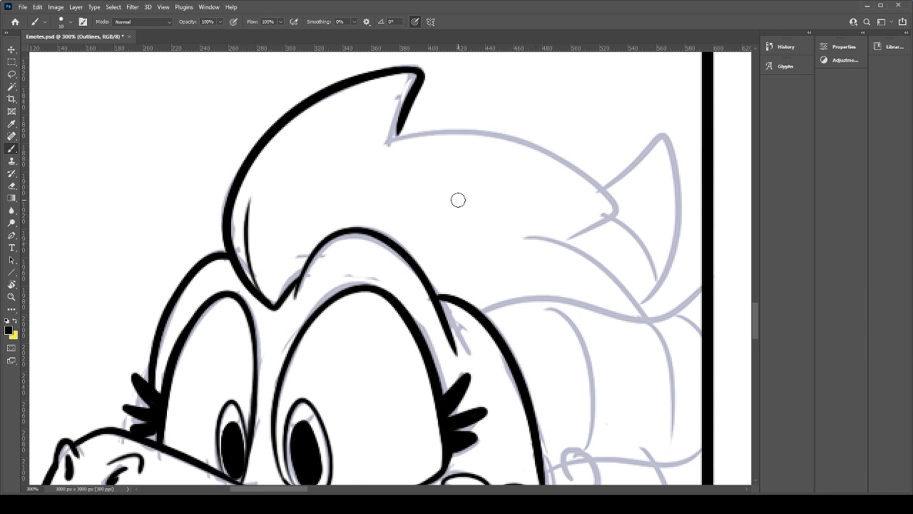
{"action": "key", "text": "ctrl+z"}
{"action": "left_click_drag", "start_coordinate": [412, 94], "coordinate": [393, 147]}
Step: Ink the top of the hair from the notch back to the rear tip and hook it underneath
{"action": "left_click_drag", "start_coordinate": [482, 188], "coordinate": [371, 167]}
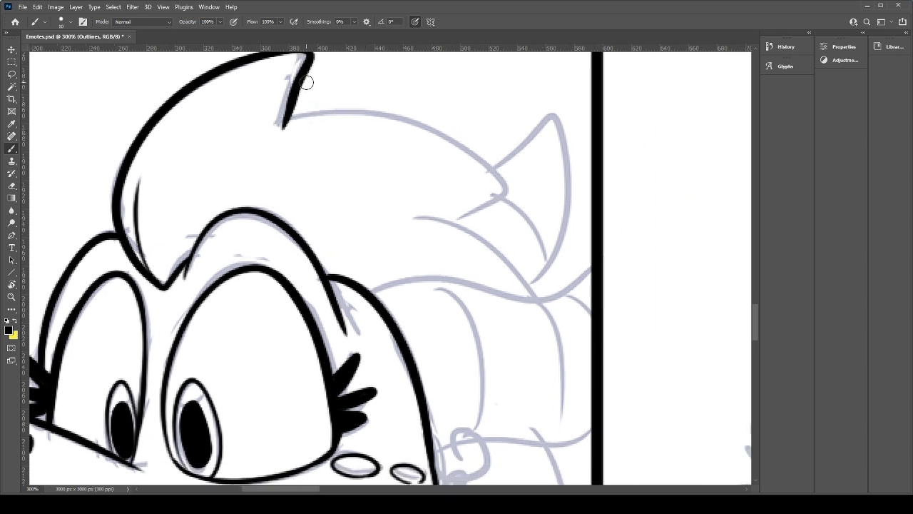
{"action": "left_click_drag", "start_coordinate": [288, 116], "coordinate": [511, 240]}
{"action": "key", "text": "ctrl+z"}
{"action": "mouse_move", "coordinate": [295, 111]}
{"action": "left_mouse_down"}
{"action": "mouse_move", "coordinate": [507, 186]}
{"action": "mouse_move", "coordinate": [514, 199]}
{"action": "mouse_move", "coordinate": [448, 226]}
{"action": "left_mouse_up"}
{"action": "key", "text": "e"}
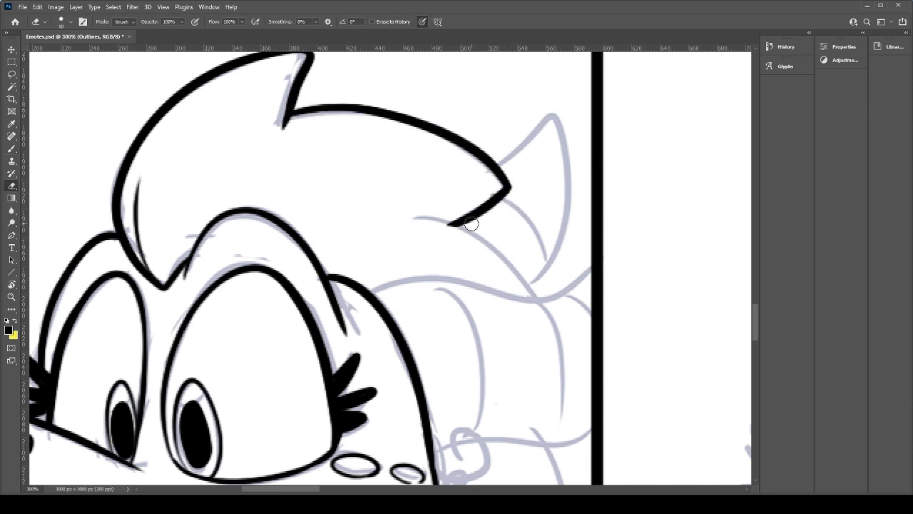
Step: Ink the lower hair strand curving from beneath the rear tip down to the neck's upper edge
{"action": "key", "text": "b"}
{"action": "left_click_drag", "start_coordinate": [433, 226], "coordinate": [528, 283]}
{"action": "key", "text": "ctrl+z"}
{"action": "left_click_drag", "start_coordinate": [428, 217], "coordinate": [540, 300]}
{"action": "key", "text": "ctrl+z"}
{"action": "left_click_drag", "start_coordinate": [417, 217], "coordinate": [538, 314]}
{"action": "key", "text": "ctrl+z"}
{"action": "mouse_move", "coordinate": [428, 216]}
{"action": "left_mouse_down"}
{"action": "mouse_move", "coordinate": [475, 235]}
{"action": "mouse_move", "coordinate": [538, 314]}
{"action": "left_mouse_up"}
{"action": "key", "text": "ctrl+z"}
{"action": "left_click_drag", "start_coordinate": [419, 217], "coordinate": [535, 314]}
{"action": "key", "text": "ctrl+z"}
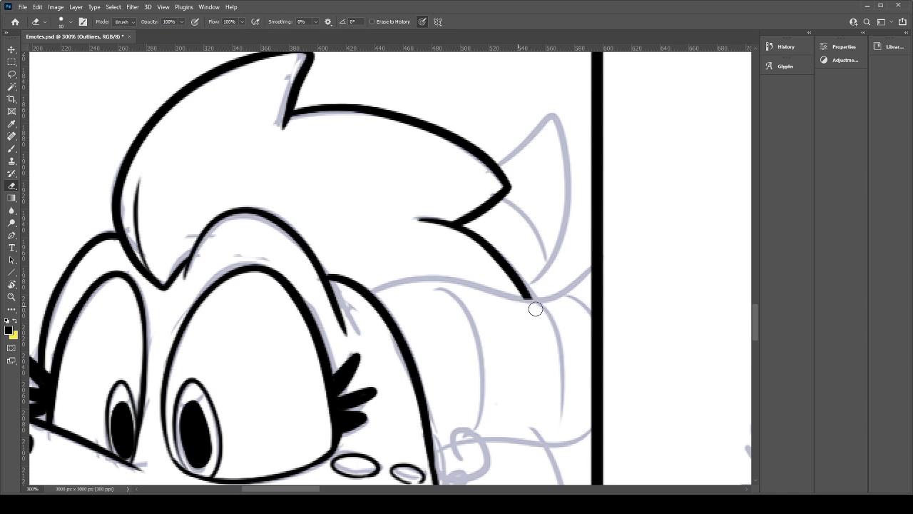
Step: Ink the wavy upper edge of the neck from the back of the head to the panel border
{"action": "mouse_move", "coordinate": [373, 291]}
{"action": "left_mouse_down"}
{"action": "mouse_move", "coordinate": [591, 293]}
{"action": "mouse_move", "coordinate": [500, 300]}
{"action": "mouse_move", "coordinate": [591, 292]}
{"action": "left_mouse_up"}
{"action": "key", "text": "ctrl+z"}
{"action": "key", "text": "ctrl+z"}
{"action": "left_click_drag", "start_coordinate": [372, 291], "coordinate": [591, 292]}
{"action": "key", "text": "ctrl+z"}
{"action": "left_click_drag", "start_coordinate": [372, 291], "coordinate": [591, 293]}
{"action": "key", "text": "ctrl+z"}
{"action": "left_click_drag", "start_coordinate": [371, 292], "coordinate": [591, 293]}
{"action": "key", "text": "ctrl+z"}
{"action": "left_click_drag", "start_coordinate": [365, 298], "coordinate": [590, 272]}
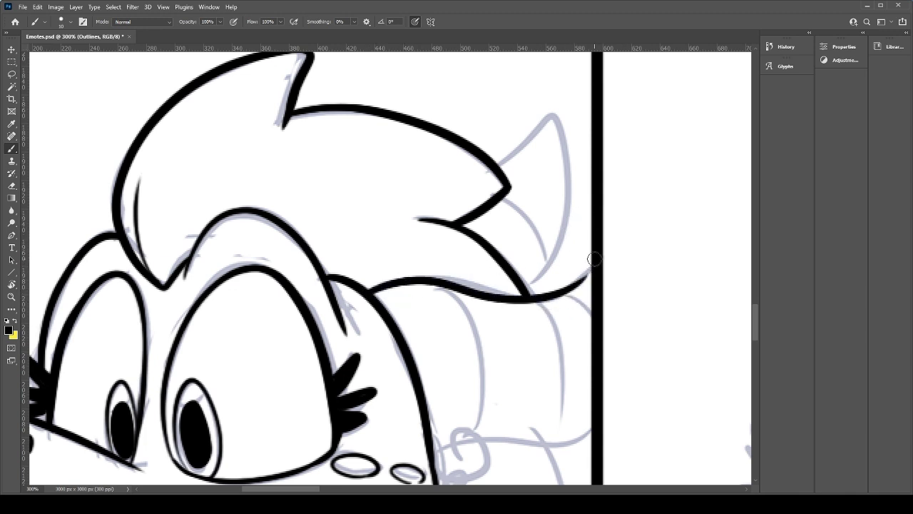
Step: Ink the lower edge of the neck as a curve from the cheek up to the panel border
{"action": "left_click_drag", "start_coordinate": [532, 326], "coordinate": [518, 198]}
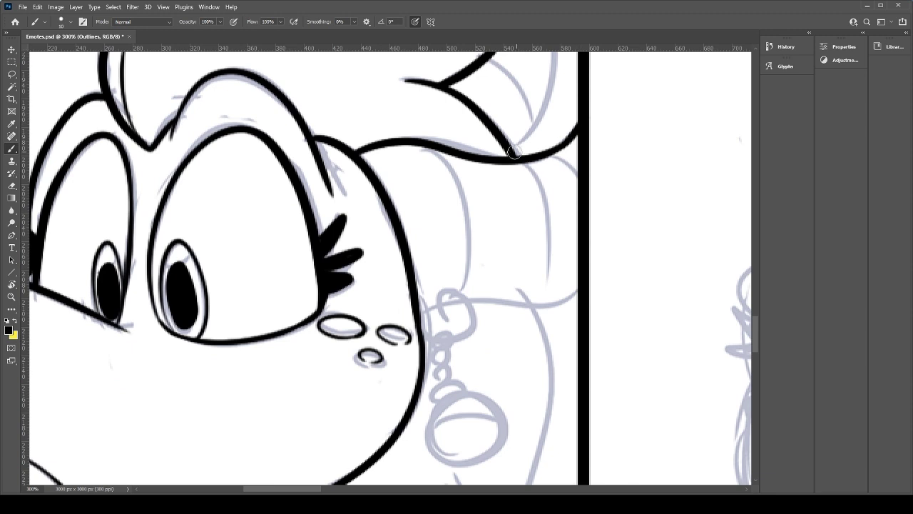
{"action": "left_click_drag", "start_coordinate": [420, 332], "coordinate": [536, 303]}
{"action": "key", "text": "ctrl+z"}
{"action": "left_click_drag", "start_coordinate": [421, 325], "coordinate": [585, 275]}
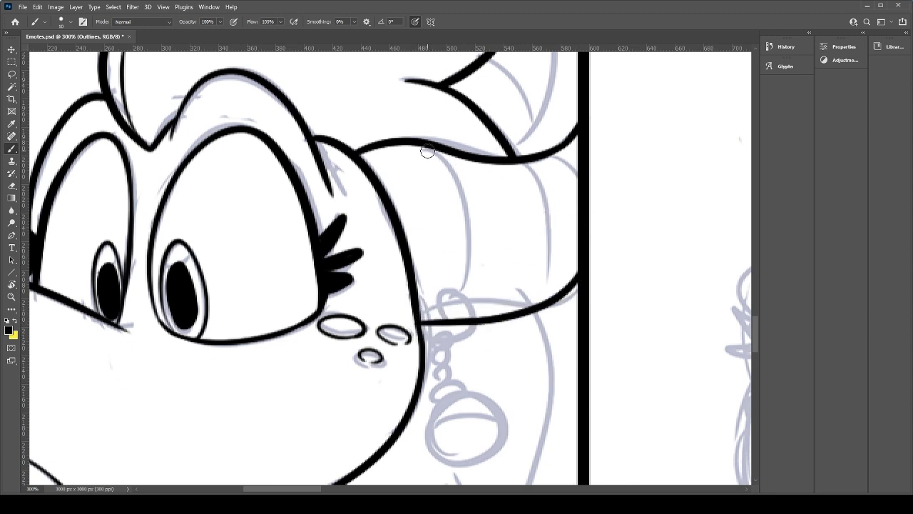
Step: Ink the three curved band lines across the neck behind the head
{"action": "left_click_drag", "start_coordinate": [431, 153], "coordinate": [478, 300]}
{"action": "left_click_drag", "start_coordinate": [524, 164], "coordinate": [555, 275]}
{"action": "left_click_drag", "start_coordinate": [569, 149], "coordinate": [580, 219]}
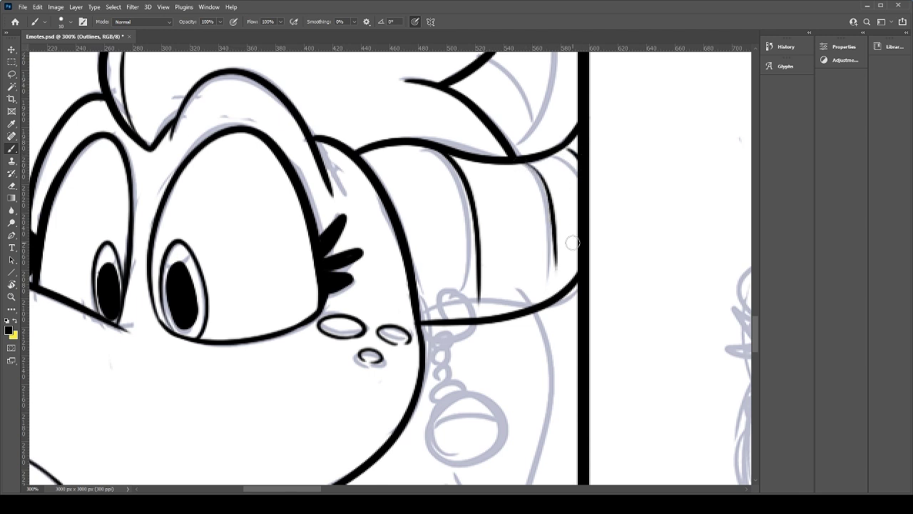
Step: Ink the pointed tuft behind the hair's rear tip, including the short curved line inside it
{"action": "left_click_drag", "start_coordinate": [526, 207], "coordinate": [559, 316]}
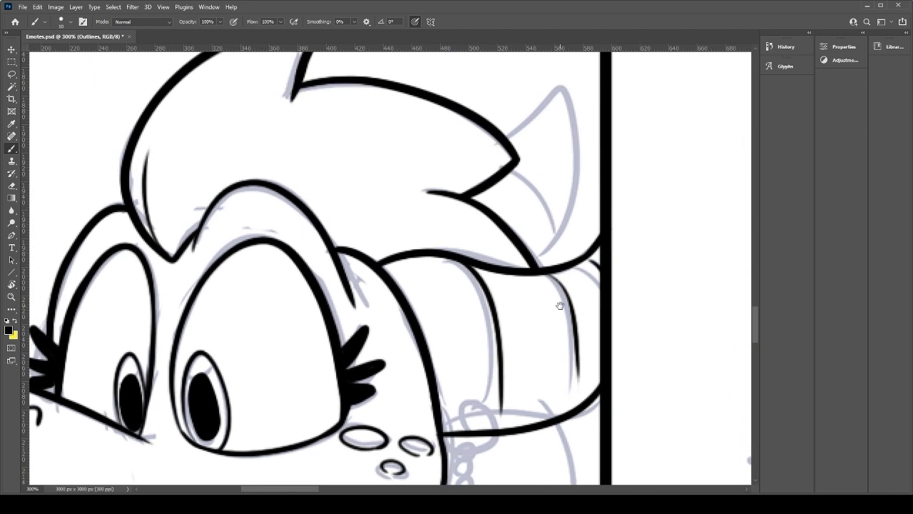
{"action": "left_click_drag", "start_coordinate": [533, 241], "coordinate": [505, 313]}
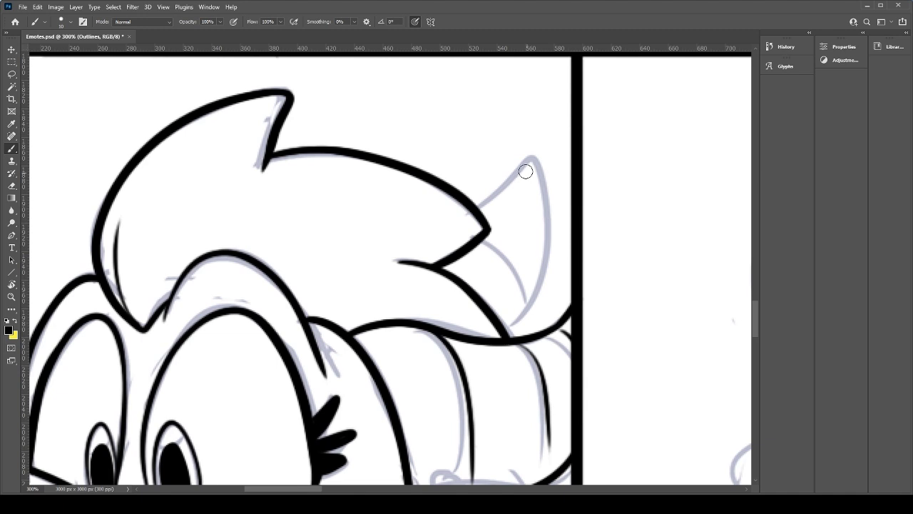
{"action": "left_click_drag", "start_coordinate": [477, 205], "coordinate": [514, 293]}
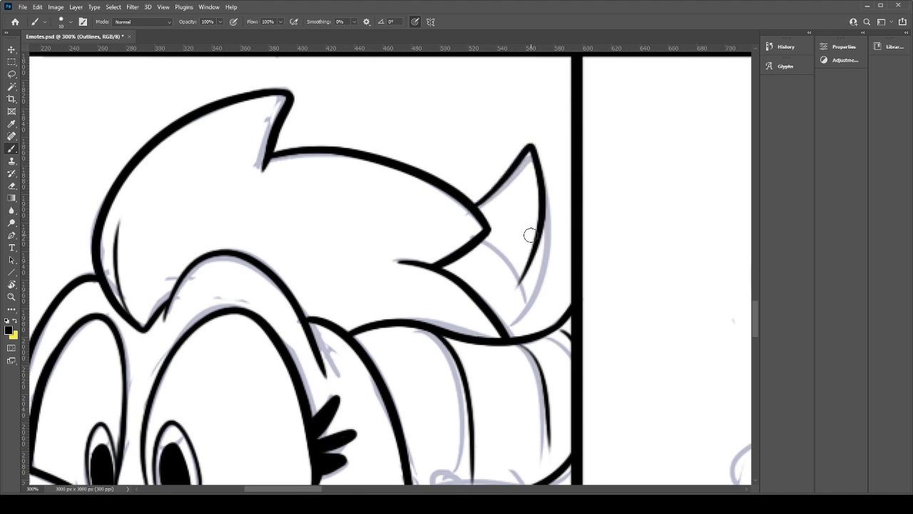
{"action": "key", "text": "ctrl+z"}
{"action": "left_click_drag", "start_coordinate": [480, 204], "coordinate": [507, 327]}
{"action": "key", "text": "ctrl+z"}
{"action": "mouse_move", "coordinate": [476, 207]}
{"action": "left_mouse_down"}
{"action": "mouse_move", "coordinate": [534, 286]}
{"action": "mouse_move", "coordinate": [505, 328]}
{"action": "left_mouse_up"}
{"action": "mouse_move", "coordinate": [481, 242]}
{"action": "left_mouse_down"}
{"action": "mouse_move", "coordinate": [515, 303]}
{"action": "mouse_move", "coordinate": [512, 288]}
{"action": "mouse_move", "coordinate": [510, 324]}
{"action": "mouse_move", "coordinate": [516, 295]}
{"action": "left_mouse_up"}
{"action": "key", "text": "ctrl+z"}
{"action": "key", "text": "ctrl+z"}
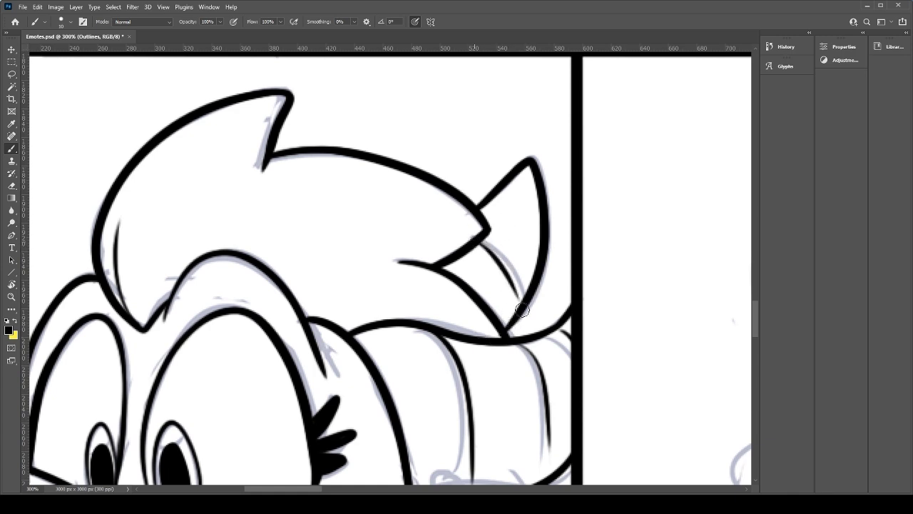
{"action": "left_click_drag", "start_coordinate": [509, 407], "coordinate": [483, 209]}
{"action": "left_click_drag", "start_coordinate": [415, 447], "coordinate": [471, 428]}
{"action": "key", "text": "ctrl+z"}
{"action": "mouse_move", "coordinate": [416, 448]}
{"action": "left_mouse_down"}
{"action": "mouse_move", "coordinate": [468, 418]}
{"action": "mouse_move", "coordinate": [404, 406]}
{"action": "mouse_move", "coordinate": [428, 388]}
{"action": "mouse_move", "coordinate": [398, 420]}
{"action": "mouse_move", "coordinate": [403, 441]}
{"action": "mouse_move", "coordinate": [460, 444]}
{"action": "mouse_move", "coordinate": [395, 429]}
{"action": "mouse_move", "coordinate": [450, 451]}
{"action": "mouse_move", "coordinate": [461, 438]}
{"action": "mouse_move", "coordinate": [394, 420]}
{"action": "mouse_move", "coordinate": [396, 399]}
{"action": "mouse_move", "coordinate": [397, 435]}
{"action": "mouse_move", "coordinate": [443, 385]}
{"action": "mouse_move", "coordinate": [388, 421]}
{"action": "mouse_move", "coordinate": [470, 426]}
{"action": "mouse_move", "coordinate": [442, 383]}
{"action": "mouse_move", "coordinate": [467, 421]}
{"action": "mouse_move", "coordinate": [405, 406]}
{"action": "left_mouse_up"}
{"action": "key", "text": "ctrl+z"}
{"action": "key", "text": "ctrl+z"}
{"action": "key", "text": "ctrl+z"}
{"action": "key", "text": "ctrl+z"}
{"action": "key", "text": "ctrl+z"}
{"action": "key", "text": "ctrl+z"}
{"action": "key", "text": "ctrl+z"}
{"action": "key", "text": "ctrl+z"}
{"action": "key", "text": "ctrl+z"}
{"action": "key", "text": "ctrl+z"}
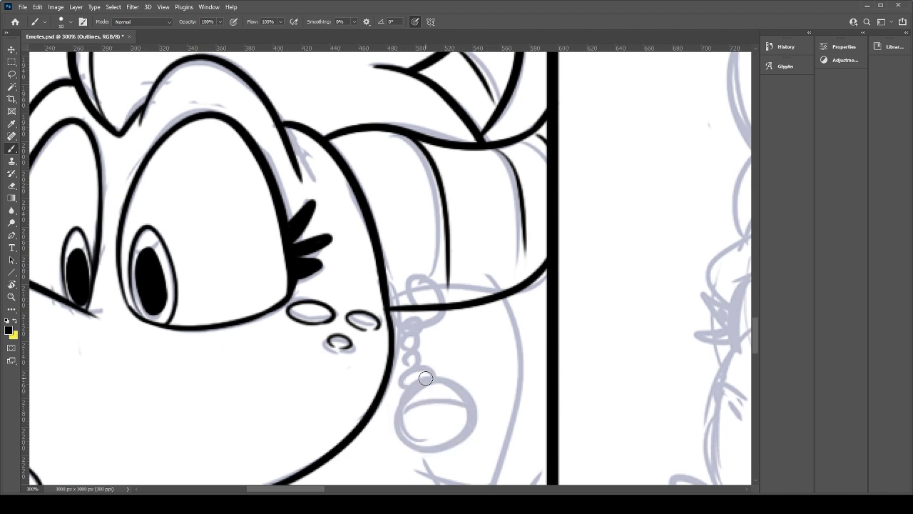
Step: Ink the circular outline of the earring ball hanging beside the cheek
{"action": "mouse_move", "coordinate": [419, 448]}
{"action": "left_mouse_down"}
{"action": "mouse_move", "coordinate": [471, 410]}
{"action": "mouse_move", "coordinate": [407, 405]}
{"action": "mouse_move", "coordinate": [420, 386]}
{"action": "mouse_move", "coordinate": [400, 441]}
{"action": "mouse_move", "coordinate": [395, 425]}
{"action": "mouse_move", "coordinate": [442, 447]}
{"action": "mouse_move", "coordinate": [405, 390]}
{"action": "mouse_move", "coordinate": [468, 405]}
{"action": "mouse_move", "coordinate": [403, 388]}
{"action": "mouse_move", "coordinate": [451, 395]}
{"action": "mouse_move", "coordinate": [401, 402]}
{"action": "left_mouse_up"}
{"action": "key", "text": "ctrl+z"}
{"action": "key", "text": "ctrl+z"}
{"action": "key", "text": "ctrl+z"}
{"action": "key", "text": "ctrl+z"}
{"action": "key", "text": "ctrl+z"}
{"action": "mouse_move", "coordinate": [433, 445]}
{"action": "left_mouse_down"}
{"action": "mouse_move", "coordinate": [462, 404]}
{"action": "mouse_move", "coordinate": [397, 411]}
{"action": "left_mouse_up"}
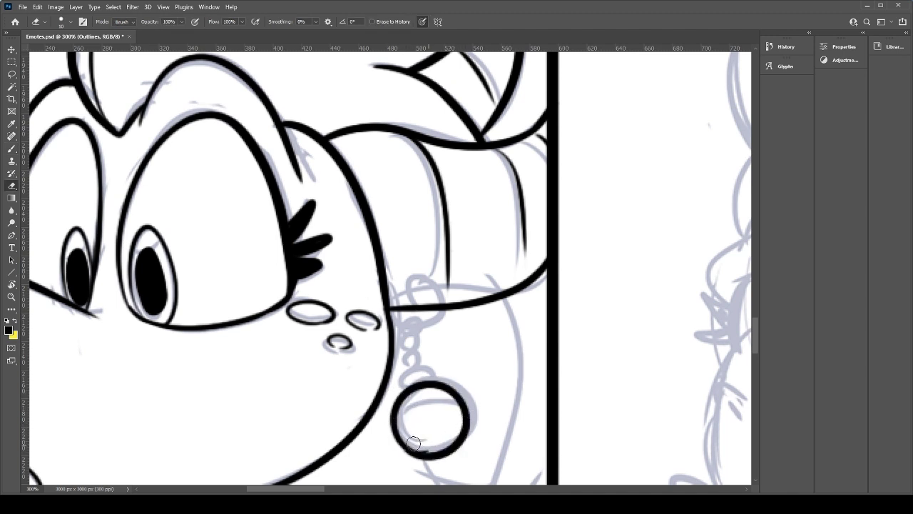
Step: Ink the curved line across the upper part of the earring ball
{"action": "mouse_move", "coordinate": [409, 403]}
{"action": "left_mouse_down"}
{"action": "mouse_move", "coordinate": [444, 401]}
{"action": "mouse_move", "coordinate": [458, 409]}
{"action": "mouse_move", "coordinate": [419, 400]}
{"action": "mouse_move", "coordinate": [465, 415]}
{"action": "left_mouse_up"}
{"action": "key", "text": "ctrl+z"}
{"action": "key", "text": "ctrl+z"}
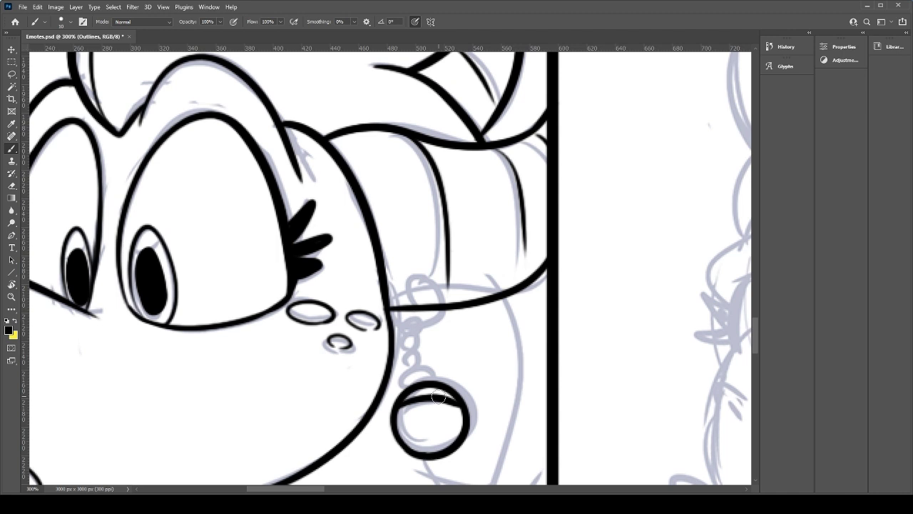
Step: Ink the earring's rounded hook where the cheek meets the lower neck edge, clearing the line inside it
{"action": "mouse_move", "coordinate": [418, 295]}
{"action": "left_mouse_down"}
{"action": "mouse_move", "coordinate": [390, 302]}
{"action": "mouse_move", "coordinate": [408, 297]}
{"action": "mouse_move", "coordinate": [424, 328]}
{"action": "mouse_move", "coordinate": [428, 279]}
{"action": "mouse_move", "coordinate": [394, 287]}
{"action": "mouse_move", "coordinate": [411, 286]}
{"action": "mouse_move", "coordinate": [400, 306]}
{"action": "mouse_move", "coordinate": [428, 303]}
{"action": "mouse_move", "coordinate": [401, 308]}
{"action": "left_mouse_up"}
{"action": "key", "text": "ctrl+z"}
{"action": "key", "text": "ctrl+z"}
{"action": "key", "text": "e"}
{"action": "key", "text": "b"}
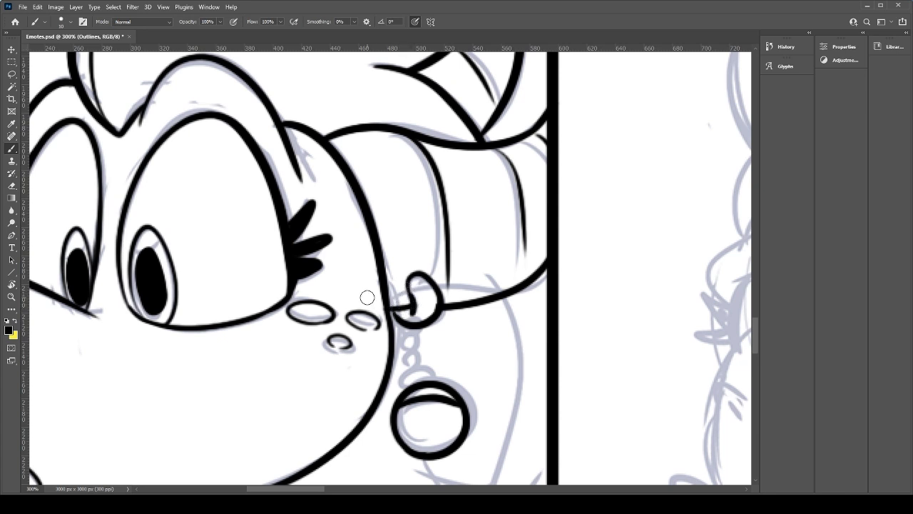
Step: Ink the short line joining the hook to the cheek and the small chain links down to the earring ball
{"action": "left_click_drag", "start_coordinate": [412, 306], "coordinate": [386, 310]}
{"action": "key", "text": "e"}
{"action": "key", "text": "b"}
{"action": "mouse_move", "coordinate": [413, 332]}
{"action": "left_mouse_down"}
{"action": "mouse_move", "coordinate": [427, 356]}
{"action": "mouse_move", "coordinate": [421, 369]}
{"action": "mouse_move", "coordinate": [440, 385]}
{"action": "mouse_move", "coordinate": [497, 209]}
{"action": "left_mouse_up"}
{"action": "key", "text": "ctrl+z"}
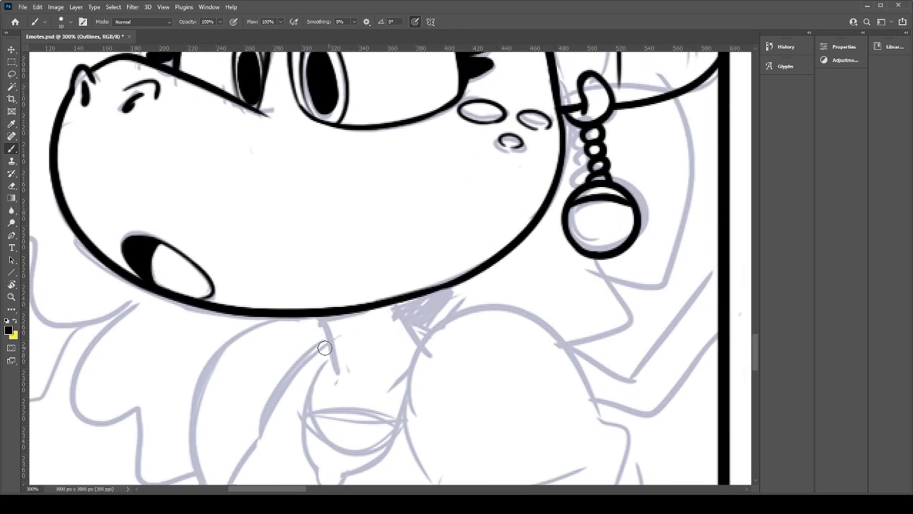
Step: Ink the two short neck lines below the jaw and a thick black shadow under the chin between them
{"action": "left_click_drag", "start_coordinate": [317, 316], "coordinate": [337, 382]}
{"action": "left_click_drag", "start_coordinate": [401, 303], "coordinate": [420, 342]}
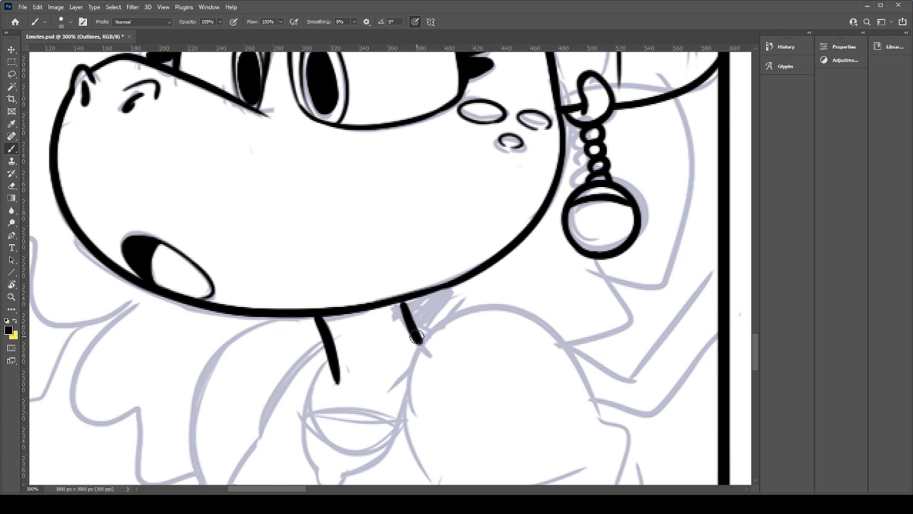
{"action": "key", "text": "ctrl+z"}
{"action": "left_click_drag", "start_coordinate": [400, 302], "coordinate": [426, 341]}
{"action": "left_click_drag", "start_coordinate": [318, 321], "coordinate": [402, 306]}
{"action": "left_click_drag", "start_coordinate": [327, 319], "coordinate": [404, 303]}
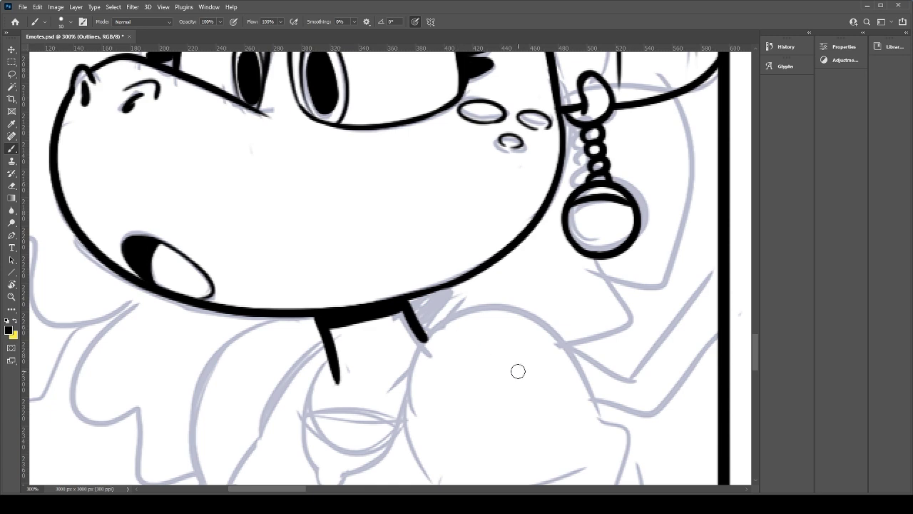
Step: Ink the angular shape behind the earring, from the lower neck edge through its pointed corners to the shoulder
{"action": "left_click_drag", "start_coordinate": [595, 303], "coordinate": [470, 421]}
{"action": "left_click_drag", "start_coordinate": [553, 214], "coordinate": [546, 422]}
{"action": "key", "text": "ctrl+z"}
{"action": "mouse_move", "coordinate": [555, 209]}
{"action": "left_mouse_down"}
{"action": "mouse_move", "coordinate": [509, 393]}
{"action": "mouse_move", "coordinate": [468, 402]}
{"action": "mouse_move", "coordinate": [438, 286]}
{"action": "mouse_move", "coordinate": [476, 320]}
{"action": "mouse_move", "coordinate": [415, 343]}
{"action": "mouse_move", "coordinate": [345, 286]}
{"action": "left_mouse_up"}
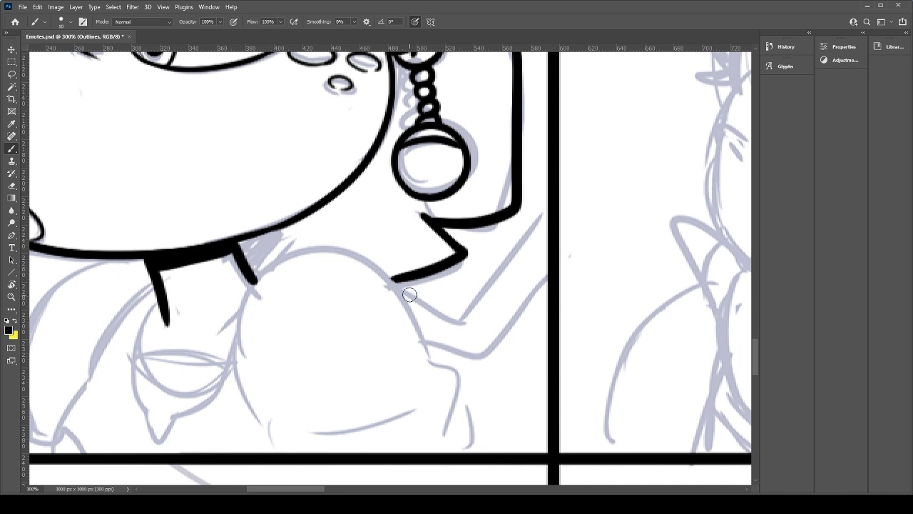
Step: Ink the rounded shoulder outline and continue its outer side with folds down to the panel's lower border
{"action": "left_click_drag", "start_coordinate": [236, 385], "coordinate": [415, 371]}
{"action": "key", "text": "ctrl+z"}
{"action": "mouse_move", "coordinate": [236, 385]}
{"action": "left_mouse_down"}
{"action": "mouse_move", "coordinate": [242, 316]}
{"action": "mouse_move", "coordinate": [415, 371]}
{"action": "left_mouse_up"}
{"action": "key", "text": "ctrl+z"}
{"action": "mouse_move", "coordinate": [239, 381]}
{"action": "left_mouse_down"}
{"action": "mouse_move", "coordinate": [234, 329]}
{"action": "mouse_move", "coordinate": [442, 381]}
{"action": "mouse_move", "coordinate": [421, 335]}
{"action": "mouse_move", "coordinate": [430, 372]}
{"action": "mouse_move", "coordinate": [441, 373]}
{"action": "mouse_move", "coordinate": [451, 439]}
{"action": "mouse_move", "coordinate": [465, 426]}
{"action": "mouse_move", "coordinate": [467, 450]}
{"action": "left_mouse_up"}
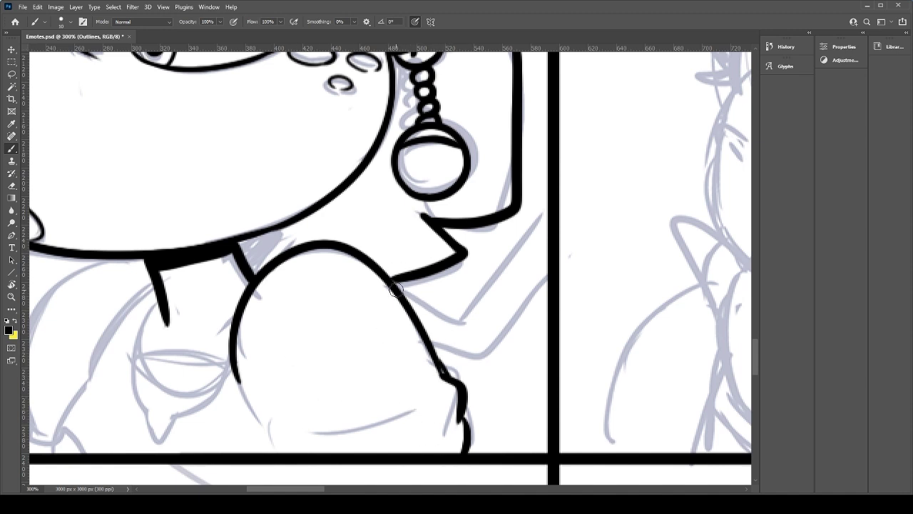
{"action": "left_click_drag", "start_coordinate": [448, 380], "coordinate": [433, 358]}
Step: Ink short slanted strokes joining the jaw to the top of the shoulder
{"action": "mouse_move", "coordinate": [305, 218]}
{"action": "left_mouse_down"}
{"action": "mouse_move", "coordinate": [277, 261]}
{"action": "mouse_move", "coordinate": [306, 233]}
{"action": "mouse_move", "coordinate": [312, 206]}
{"action": "mouse_move", "coordinate": [300, 246]}
{"action": "left_mouse_up"}
{"action": "key", "text": "ctrl+z"}
{"action": "key", "text": "ctrl+z"}
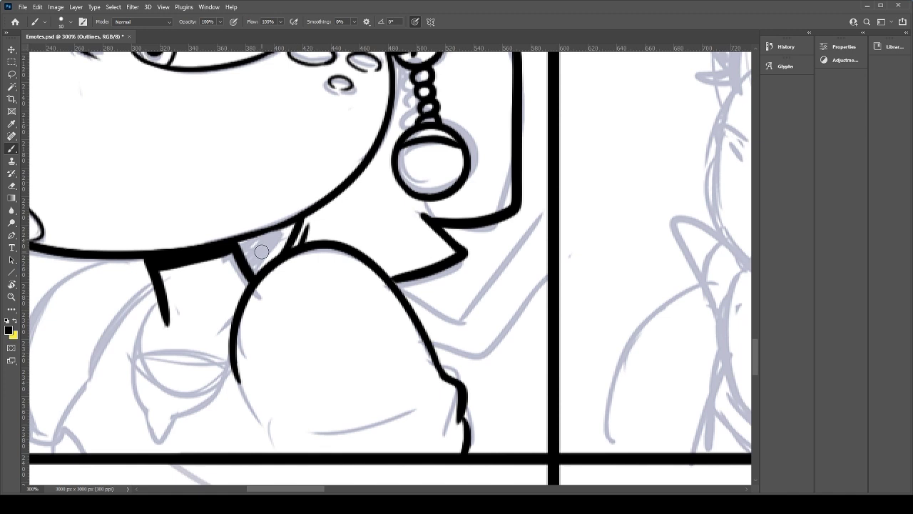
Step: Fill the gap between jaw, neck and shoulder with black using the Paint Bucket and brush over its leftover edges
{"action": "key", "text": "g"}
{"action": "left_click", "coordinate": [269, 247]}
{"action": "key", "text": "ctrl+z"}
{"action": "right_click", "coordinate": [12, 202]}
{"action": "left_click", "coordinate": [43, 211]}
{"action": "left_click", "coordinate": [269, 256]}
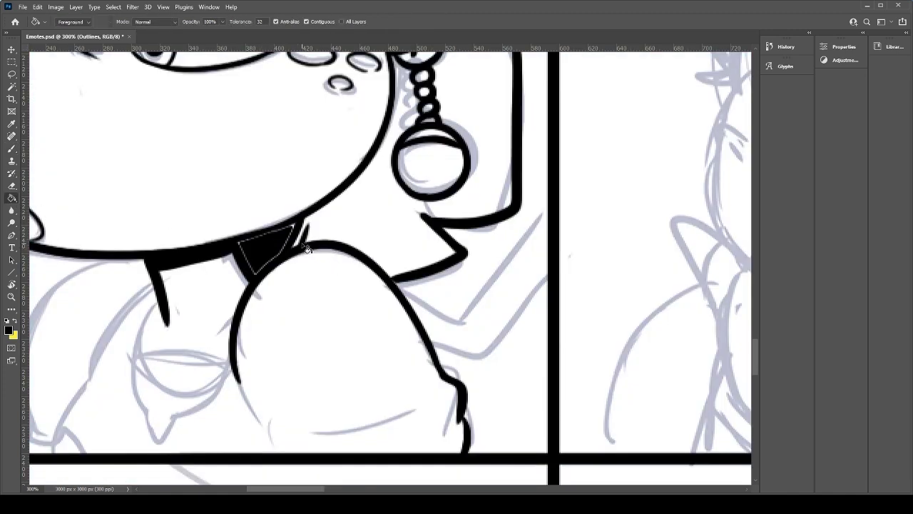
{"action": "key", "text": "b"}
{"action": "mouse_move", "coordinate": [252, 266]}
{"action": "left_mouse_down"}
{"action": "mouse_move", "coordinate": [279, 253]}
{"action": "mouse_move", "coordinate": [292, 228]}
{"action": "mouse_move", "coordinate": [271, 257]}
{"action": "mouse_move", "coordinate": [290, 225]}
{"action": "mouse_move", "coordinate": [247, 241]}
{"action": "mouse_move", "coordinate": [251, 267]}
{"action": "left_mouse_up"}
{"action": "left_click_drag", "start_coordinate": [404, 282], "coordinate": [390, 278]}
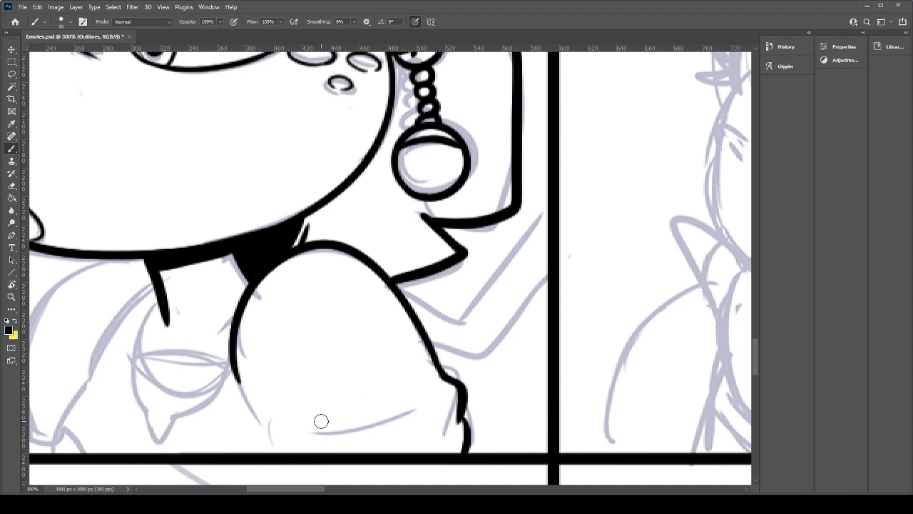
Step: Ink the inner side of the near arm down to the panel border and the curved crease inside it
{"action": "left_click_drag", "start_coordinate": [233, 352], "coordinate": [261, 420]}
{"action": "key", "text": "ctrl+z"}
{"action": "mouse_move", "coordinate": [234, 351]}
{"action": "left_mouse_down"}
{"action": "mouse_move", "coordinate": [282, 456]}
{"action": "mouse_move", "coordinate": [276, 442]}
{"action": "mouse_move", "coordinate": [374, 432]}
{"action": "mouse_move", "coordinate": [396, 396]}
{"action": "mouse_move", "coordinate": [431, 390]}
{"action": "left_mouse_up"}
{"action": "key", "text": "ctrl+z"}
{"action": "key", "text": "ctrl+z"}
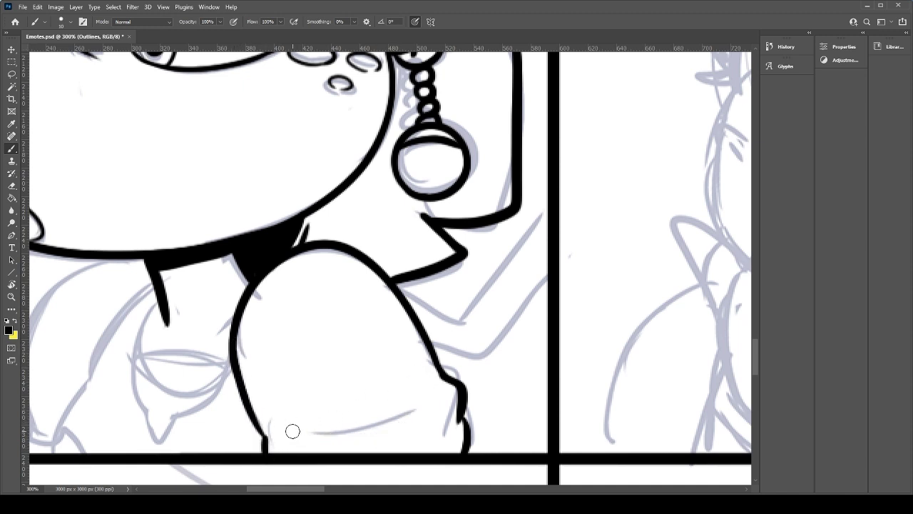
{"action": "left_click_drag", "start_coordinate": [289, 431], "coordinate": [417, 396]}
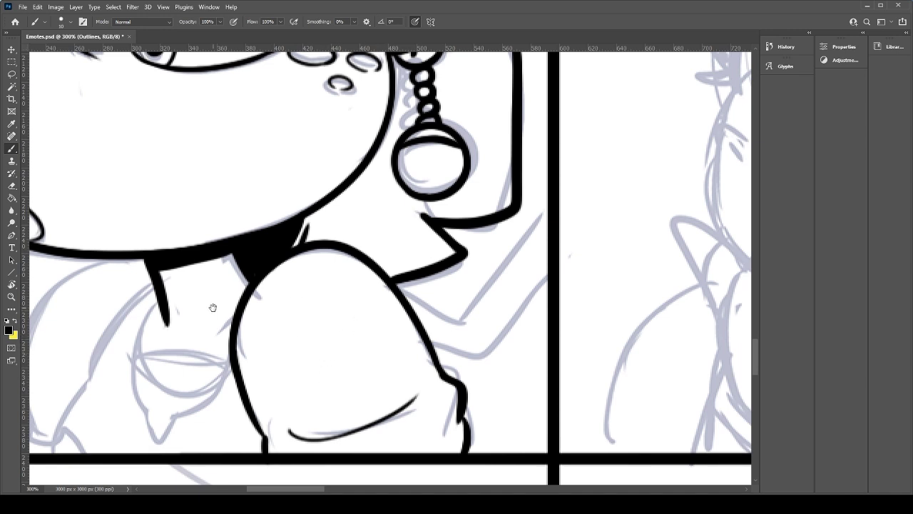
Step: Ink the garment edge running from the far neck line down to the panel's lower border
{"action": "left_click_drag", "start_coordinate": [212, 307], "coordinate": [418, 301]}
{"action": "mouse_move", "coordinate": [253, 448]}
{"action": "left_mouse_down"}
{"action": "mouse_move", "coordinate": [293, 364]}
{"action": "mouse_move", "coordinate": [287, 388]}
{"action": "mouse_move", "coordinate": [311, 342]}
{"action": "mouse_move", "coordinate": [357, 278]}
{"action": "left_mouse_up"}
{"action": "key", "text": "ctrl+z"}
{"action": "key", "text": "ctrl+z"}
{"action": "left_click_drag", "start_coordinate": [295, 376], "coordinate": [360, 277]}
{"action": "key", "text": "e"}
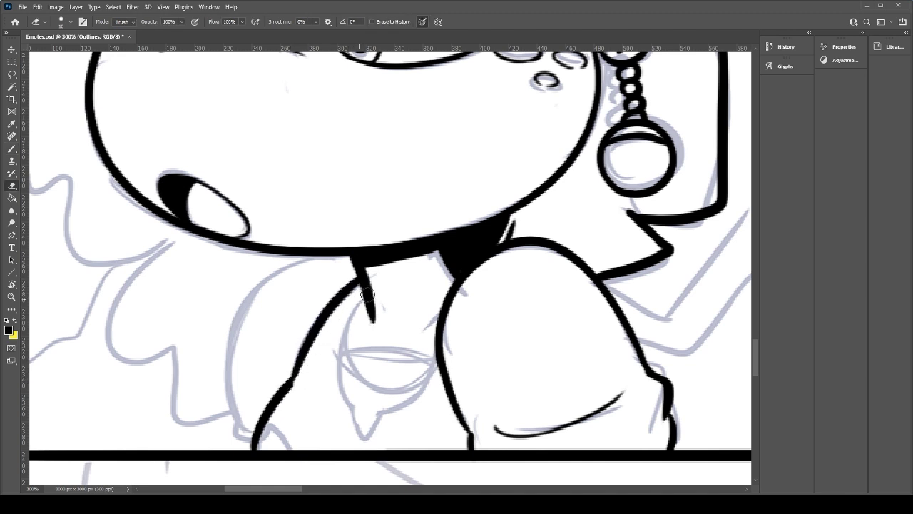
{"action": "key", "text": "b"}
{"action": "mouse_move", "coordinate": [286, 388]}
{"action": "left_mouse_down"}
{"action": "mouse_move", "coordinate": [301, 362]}
{"action": "mouse_move", "coordinate": [295, 367]}
{"action": "left_mouse_up"}
{"action": "key", "text": "ctrl+z"}
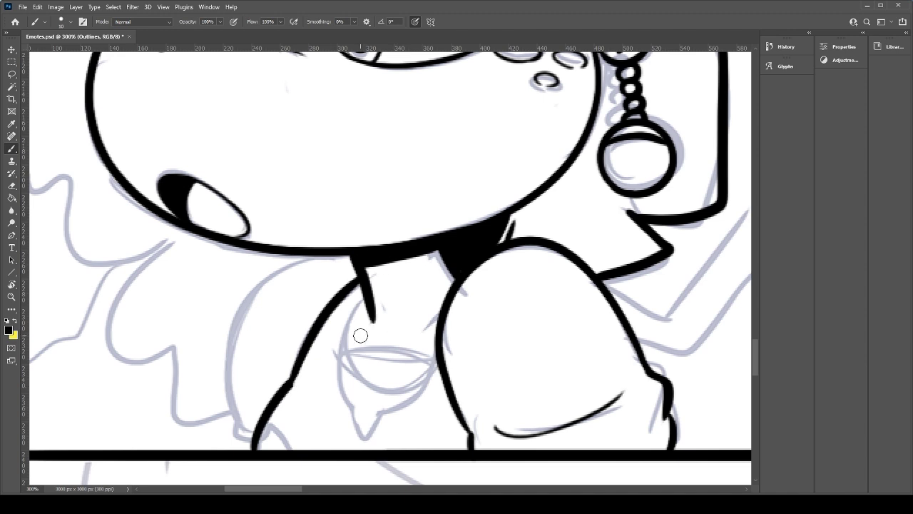
Step: Ink the outer curve of the chest shape from the neck to the near arm, including its pointed lower tip
{"action": "left_click_drag", "start_coordinate": [361, 298], "coordinate": [412, 404]}
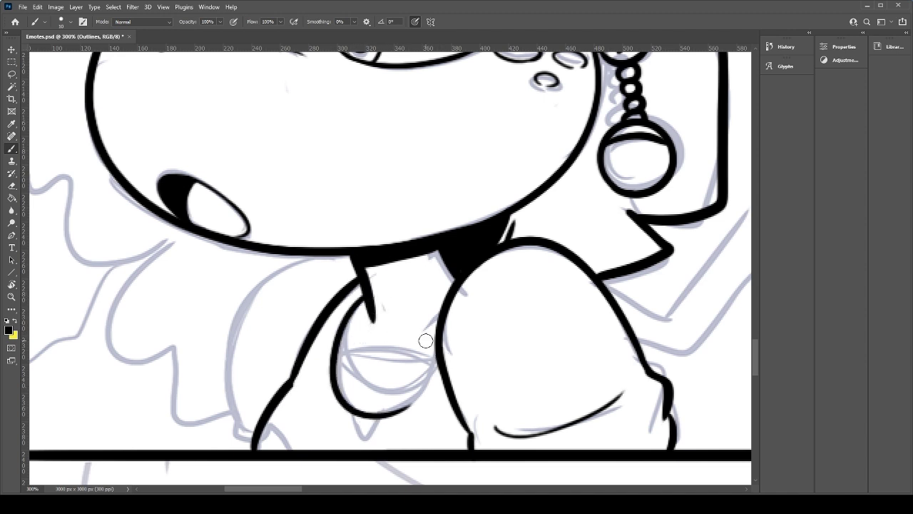
{"action": "left_click_drag", "start_coordinate": [434, 369], "coordinate": [406, 407]}
{"action": "mouse_move", "coordinate": [352, 414]}
{"action": "left_mouse_down"}
{"action": "mouse_move", "coordinate": [395, 408]}
{"action": "mouse_move", "coordinate": [371, 406]}
{"action": "mouse_move", "coordinate": [372, 419]}
{"action": "mouse_move", "coordinate": [362, 411]}
{"action": "mouse_move", "coordinate": [373, 402]}
{"action": "mouse_move", "coordinate": [377, 416]}
{"action": "mouse_move", "coordinate": [379, 395]}
{"action": "mouse_move", "coordinate": [385, 411]}
{"action": "mouse_move", "coordinate": [368, 435]}
{"action": "mouse_move", "coordinate": [378, 414]}
{"action": "mouse_move", "coordinate": [352, 409]}
{"action": "left_mouse_up"}
{"action": "key", "text": "e"}
{"action": "key", "text": "b"}
Step: Ink the chest shape's inner curve and the line across it, plus a short stroke at the neck base
{"action": "mouse_move", "coordinate": [366, 304]}
{"action": "left_mouse_down"}
{"action": "mouse_move", "coordinate": [430, 374]}
{"action": "mouse_move", "coordinate": [351, 338]}
{"action": "mouse_move", "coordinate": [438, 362]}
{"action": "mouse_move", "coordinate": [356, 385]}
{"action": "mouse_move", "coordinate": [437, 360]}
{"action": "left_mouse_up"}
{"action": "key", "text": "ctrl+z"}
{"action": "key", "text": "ctrl+z"}
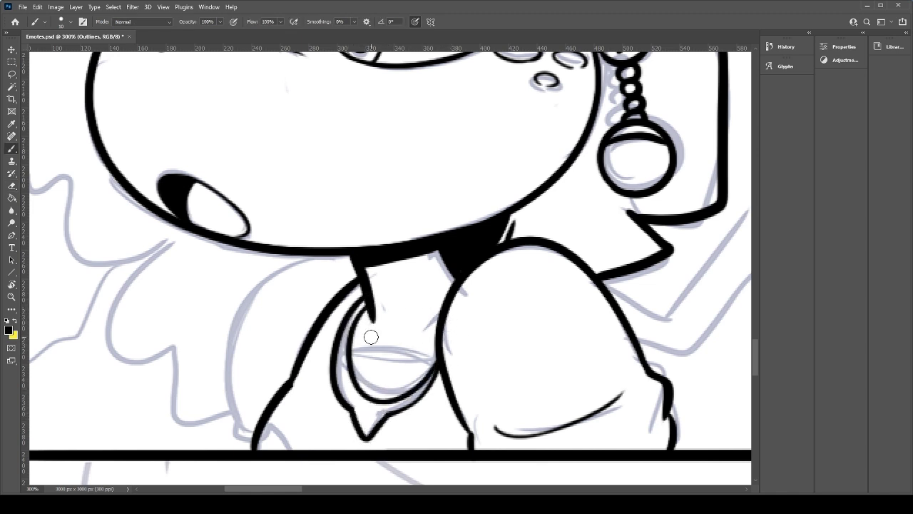
{"action": "left_click_drag", "start_coordinate": [349, 355], "coordinate": [436, 361]}
{"action": "left_click_drag", "start_coordinate": [368, 276], "coordinate": [392, 268]}
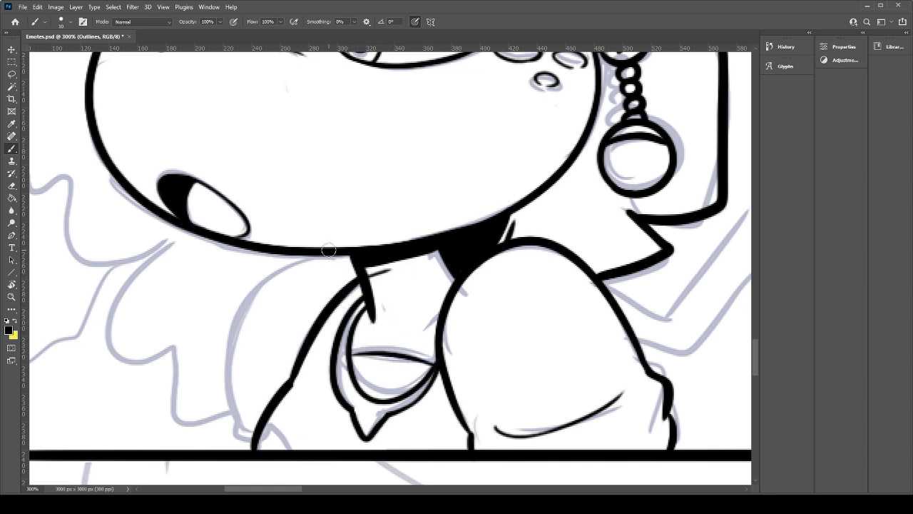
Step: Ink the far shoulder as a curve from under the jaw down to the panel's lower border
{"action": "mouse_move", "coordinate": [246, 428]}
{"action": "left_mouse_down"}
{"action": "mouse_move", "coordinate": [351, 251]}
{"action": "mouse_move", "coordinate": [278, 269]}
{"action": "left_mouse_up"}
{"action": "key", "text": "ctrl+z"}
{"action": "left_click_drag", "start_coordinate": [349, 260], "coordinate": [289, 265]}
{"action": "key", "text": "ctrl+z"}
{"action": "left_click_drag", "start_coordinate": [354, 261], "coordinate": [271, 282]}
{"action": "key", "text": "ctrl+z"}
{"action": "left_click_drag", "start_coordinate": [314, 252], "coordinate": [344, 253]}
{"action": "left_click_drag", "start_coordinate": [283, 271], "coordinate": [359, 264]}
{"action": "key", "text": "ctrl+z"}
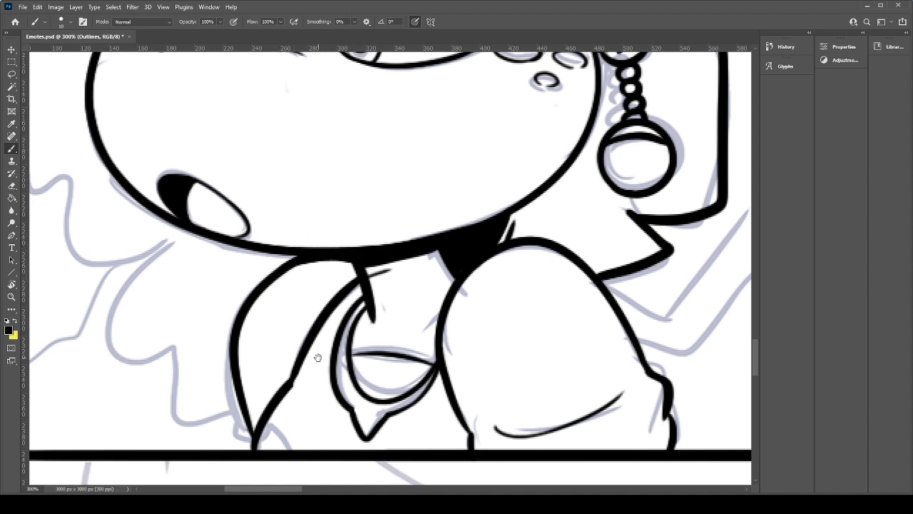
Step: Ink the two bent, roughly parallel lines running from behind the near shoulder to the panel's side border
{"action": "left_click_drag", "start_coordinate": [319, 358], "coordinate": [297, 299]}
{"action": "left_click_drag", "start_coordinate": [233, 379], "coordinate": [228, 359]}
{"action": "mouse_move", "coordinate": [495, 177]}
{"action": "left_mouse_down"}
{"action": "mouse_move", "coordinate": [487, 156]}
{"action": "mouse_move", "coordinate": [294, 369]}
{"action": "mouse_move", "coordinate": [237, 330]}
{"action": "mouse_move", "coordinate": [194, 279]}
{"action": "left_mouse_up"}
{"action": "mouse_move", "coordinate": [272, 335]}
{"action": "left_mouse_down"}
{"action": "mouse_move", "coordinate": [361, 376]}
{"action": "mouse_move", "coordinate": [344, 362]}
{"action": "mouse_move", "coordinate": [432, 249]}
{"action": "left_mouse_up"}
{"action": "key", "text": "e"}
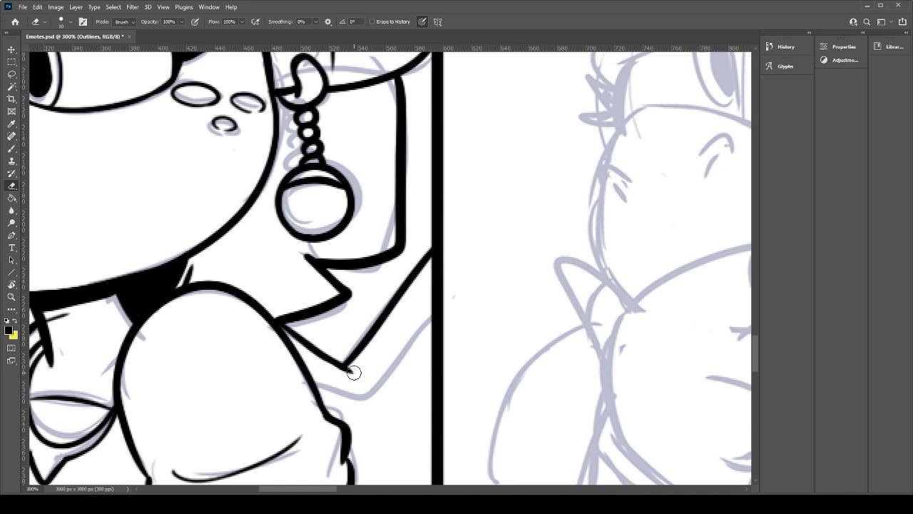
{"action": "mouse_move", "coordinate": [320, 364]}
{"action": "left_mouse_down"}
{"action": "mouse_move", "coordinate": [363, 379]}
{"action": "mouse_move", "coordinate": [432, 317]}
{"action": "left_mouse_up"}
{"action": "key", "text": "b"}
{"action": "key", "text": "ctrl+z"}
{"action": "key", "text": "ctrl+shift+z"}
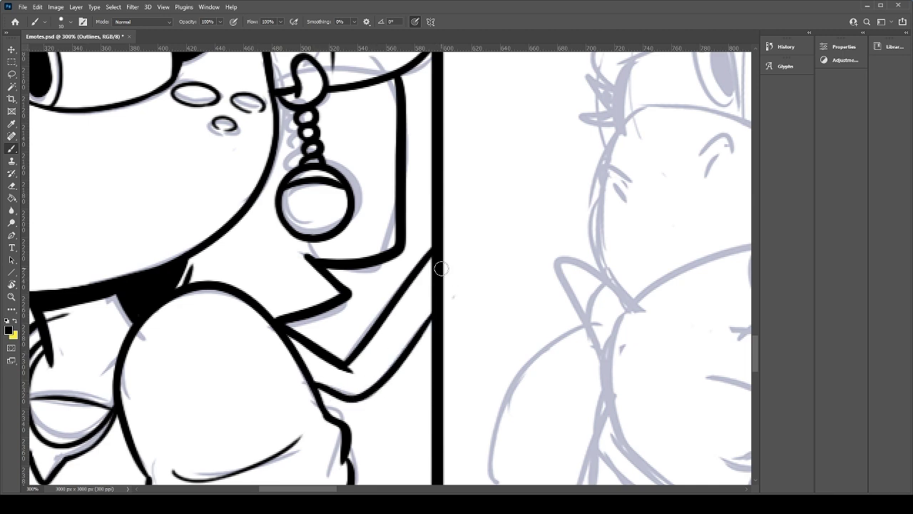
{"action": "left_click_drag", "start_coordinate": [434, 388], "coordinate": [460, 285]}
{"action": "scroll", "coordinate": [428, 289], "scroll_direction": "up", "scroll_amount": 2}
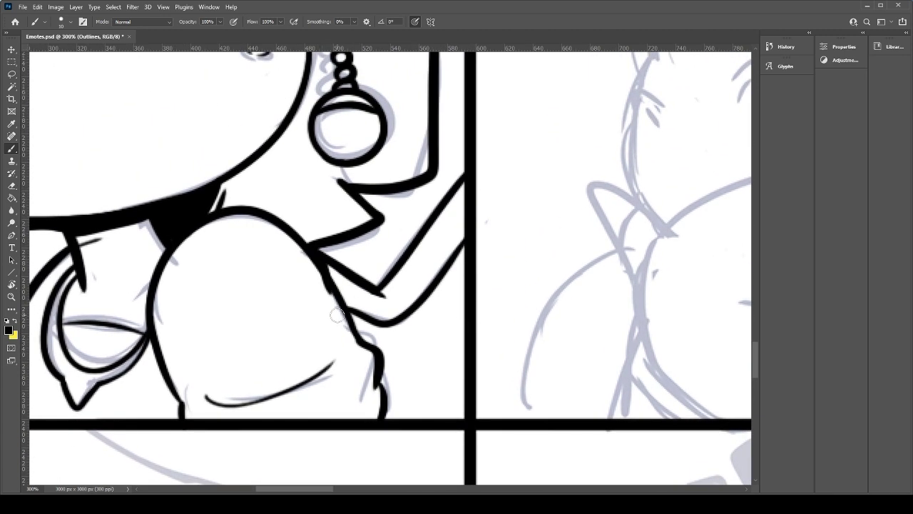
{"action": "scroll", "coordinate": [328, 285], "scroll_direction": "up", "scroll_amount": 4}
{"action": "scroll", "coordinate": [332, 286], "scroll_direction": "up", "scroll_amount": 2}
{"action": "left_click", "coordinate": [375, 297]}
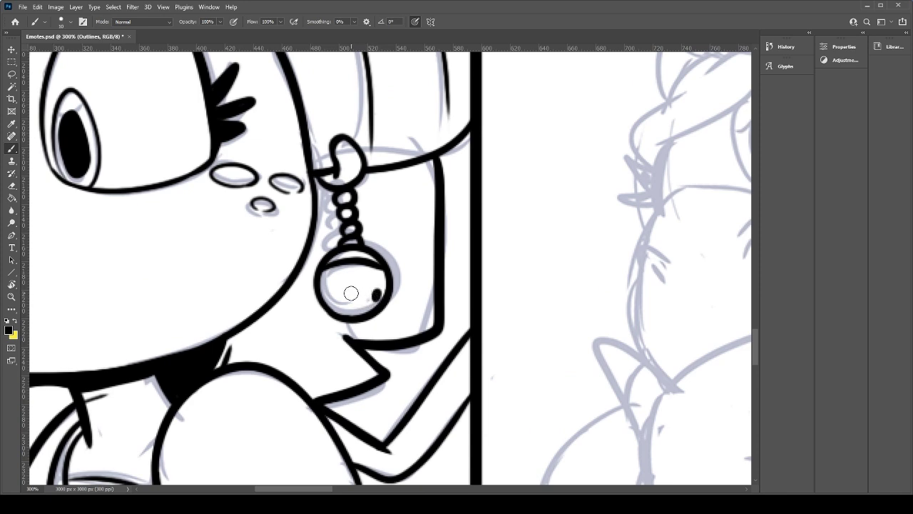
{"action": "scroll", "coordinate": [376, 303], "scroll_direction": "up", "scroll_amount": 2}
{"action": "key", "text": "ctrl+z"}
{"action": "scroll", "coordinate": [392, 292], "scroll_direction": "up", "scroll_amount": 4}
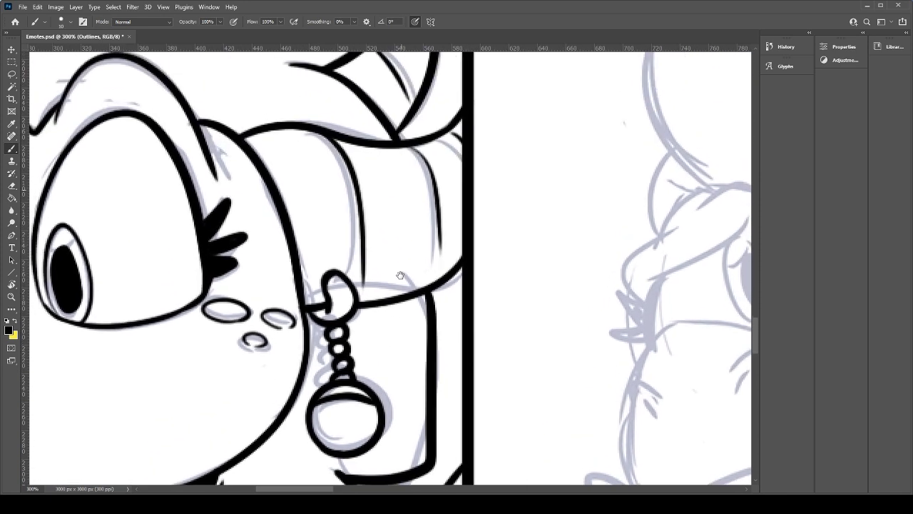
Step: Save the Emotes.psd document
{"action": "key", "text": "ctrl+minus"}
{"action": "key", "text": "ctrl+minus"}
{"action": "key", "text": "ctrl+minus"}
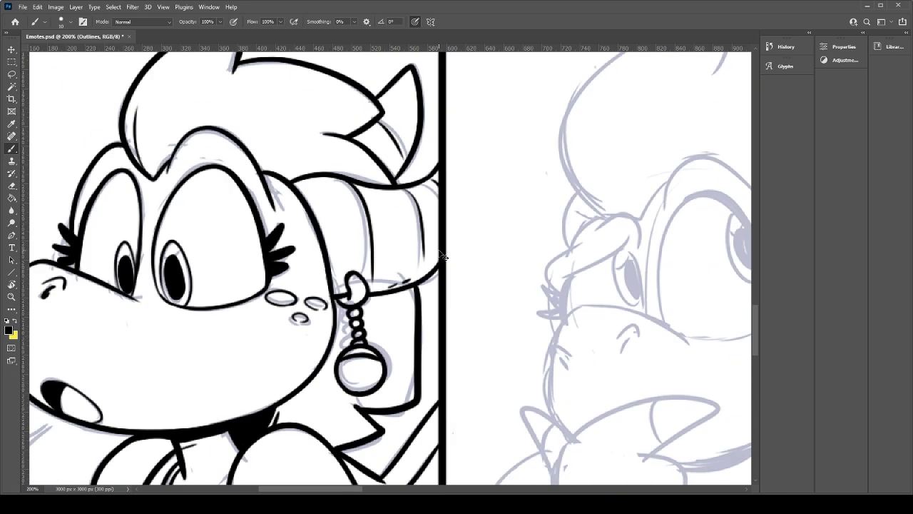
{"action": "key", "text": "ctrl+s"}
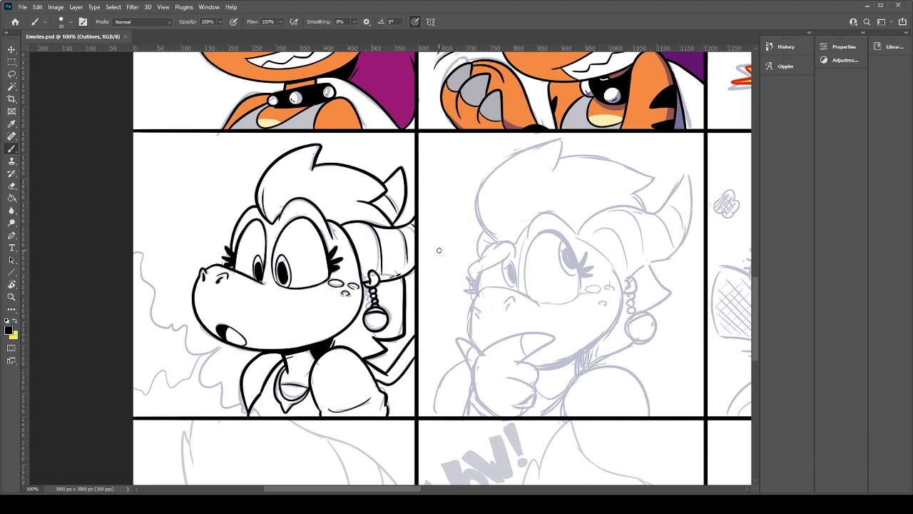
Step: Ink the arched brow ridge over the large eye of the second sketch in the fourth row
{"action": "left_click_drag", "start_coordinate": [577, 319], "coordinate": [635, 350]}
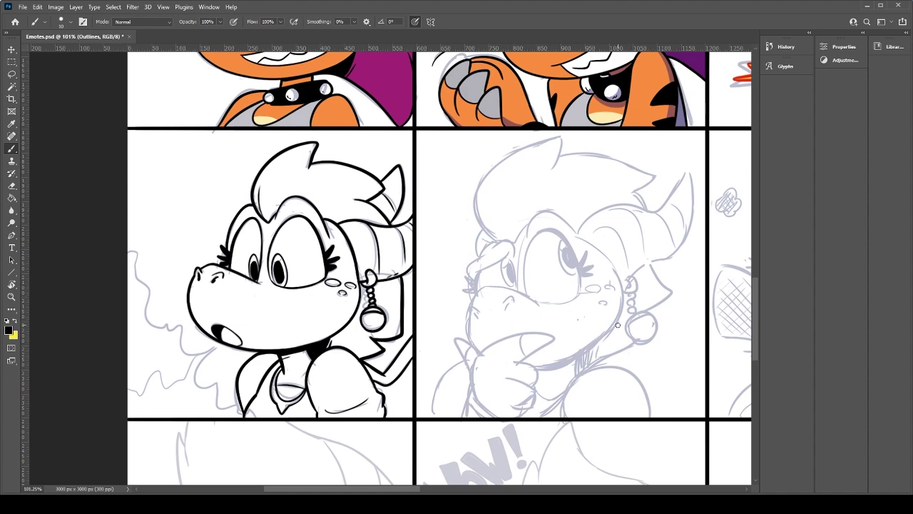
{"action": "mouse_move", "coordinate": [610, 308]}
{"action": "left_mouse_down"}
{"action": "mouse_move", "coordinate": [364, 285]}
{"action": "mouse_move", "coordinate": [532, 385]}
{"action": "mouse_move", "coordinate": [522, 377]}
{"action": "left_mouse_up"}
{"action": "scroll", "coordinate": [367, 279], "scroll_direction": "up", "scroll_amount": 3}
{"action": "mouse_move", "coordinate": [245, 174]}
{"action": "left_mouse_down"}
{"action": "mouse_move", "coordinate": [418, 176]}
{"action": "mouse_move", "coordinate": [255, 131]}
{"action": "mouse_move", "coordinate": [409, 206]}
{"action": "mouse_move", "coordinate": [273, 105]}
{"action": "mouse_move", "coordinate": [403, 186]}
{"action": "left_mouse_up"}
{"action": "key", "text": "ctrl+z"}
{"action": "key", "text": "ctrl+z"}
{"action": "mouse_move", "coordinate": [218, 217]}
{"action": "left_mouse_down"}
{"action": "mouse_move", "coordinate": [359, 179]}
{"action": "mouse_move", "coordinate": [401, 184]}
{"action": "left_mouse_up"}
Step: Ink the slanted lower edge and rounded outer edge of the brow above the smaller eye
{"action": "left_click_drag", "start_coordinate": [278, 253], "coordinate": [385, 179]}
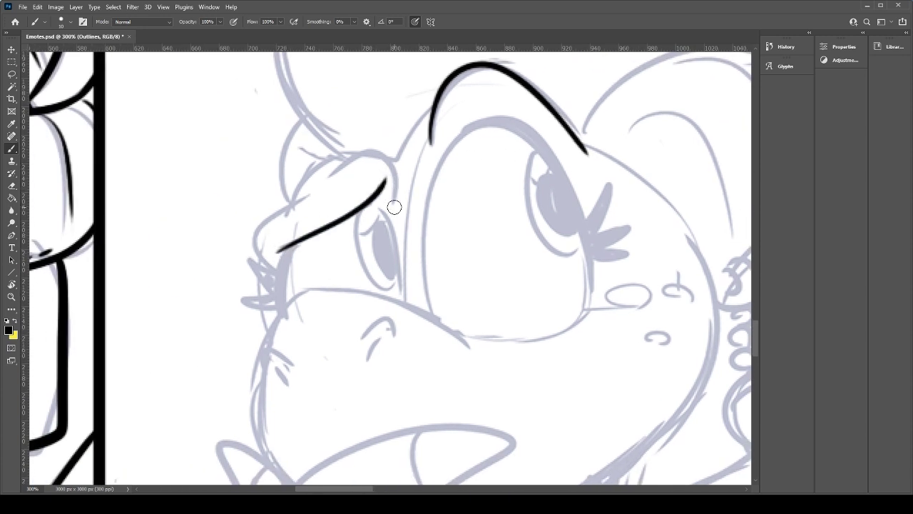
{"action": "key", "text": "ctrl+z"}
{"action": "mouse_move", "coordinate": [279, 249]}
{"action": "left_mouse_down"}
{"action": "mouse_move", "coordinate": [376, 187]}
{"action": "mouse_move", "coordinate": [365, 156]}
{"action": "mouse_move", "coordinate": [404, 180]}
{"action": "left_mouse_up"}
{"action": "key", "text": "ctrl+z"}
{"action": "left_click_drag", "start_coordinate": [278, 270], "coordinate": [333, 169]}
Step: Ink the outer side of the smaller eye from the brow down to the snout
{"action": "left_click_drag", "start_coordinate": [379, 246], "coordinate": [386, 153]}
{"action": "left_click_drag", "start_coordinate": [297, 152], "coordinate": [286, 216]}
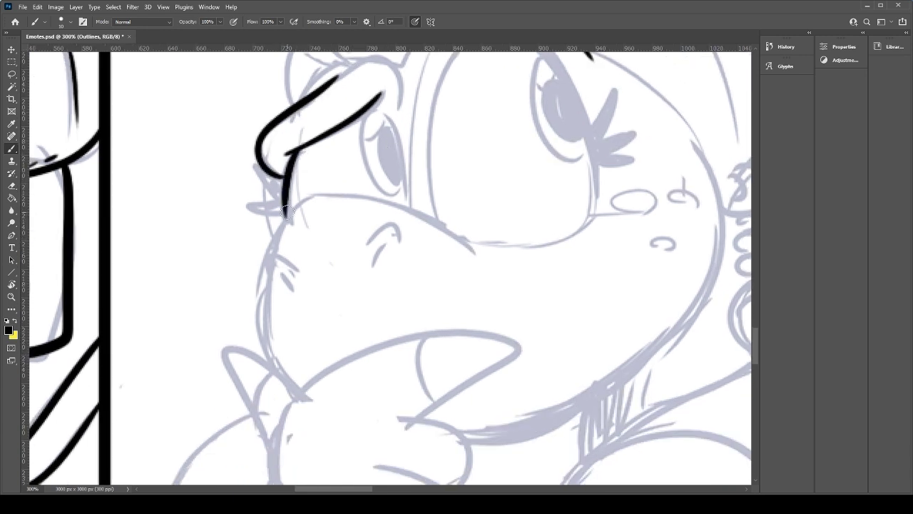
{"action": "left_click_drag", "start_coordinate": [299, 150], "coordinate": [285, 218]}
{"action": "key", "text": "ctrl+z"}
{"action": "left_click_drag", "start_coordinate": [302, 149], "coordinate": [289, 213]}
{"action": "key", "text": "ctrl+z"}
{"action": "key", "text": "ctrl+z"}
{"action": "left_click_drag", "start_coordinate": [303, 149], "coordinate": [287, 209]}
{"action": "key", "text": "ctrl+z"}
{"action": "left_click_drag", "start_coordinate": [299, 146], "coordinate": [285, 214]}
{"action": "key", "text": "ctrl+z"}
{"action": "left_click_drag", "start_coordinate": [301, 148], "coordinate": [286, 216]}
Step: Ink solid black eyelashes on the outer side of the smaller eye and erase the excess below them
{"action": "mouse_move", "coordinate": [286, 177]}
{"action": "left_mouse_down"}
{"action": "mouse_move", "coordinate": [281, 193]}
{"action": "mouse_move", "coordinate": [268, 190]}
{"action": "mouse_move", "coordinate": [284, 195]}
{"action": "left_mouse_up"}
{"action": "key", "text": "ctrl+z"}
{"action": "mouse_move", "coordinate": [284, 198]}
{"action": "left_mouse_down"}
{"action": "mouse_move", "coordinate": [279, 212]}
{"action": "mouse_move", "coordinate": [246, 178]}
{"action": "mouse_move", "coordinate": [266, 181]}
{"action": "left_mouse_up"}
{"action": "key", "text": "e"}
{"action": "left_click_drag", "start_coordinate": [298, 216], "coordinate": [289, 207]}
{"action": "key", "text": "b"}
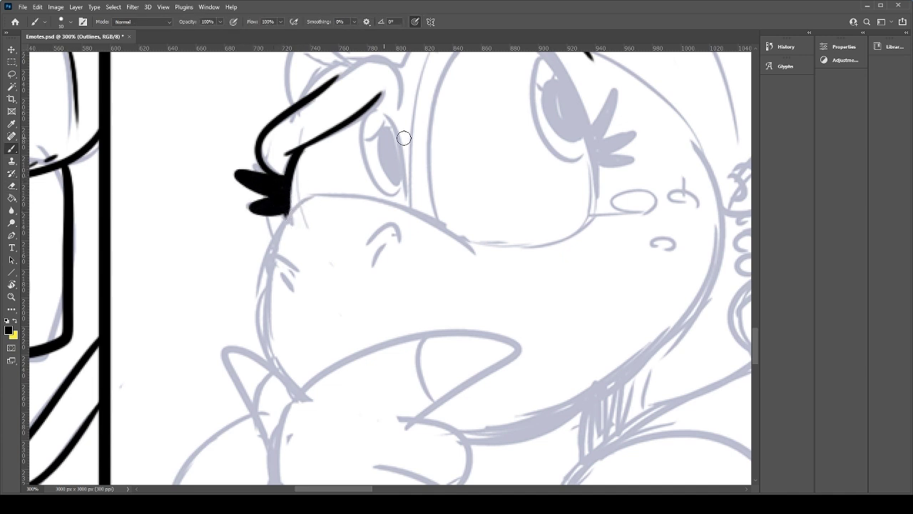
Step: Ink the inner side of the smaller eye as a curve from the brow's end down to the snout
{"action": "left_click_drag", "start_coordinate": [382, 111], "coordinate": [421, 214]}
{"action": "key", "text": "ctrl+z"}
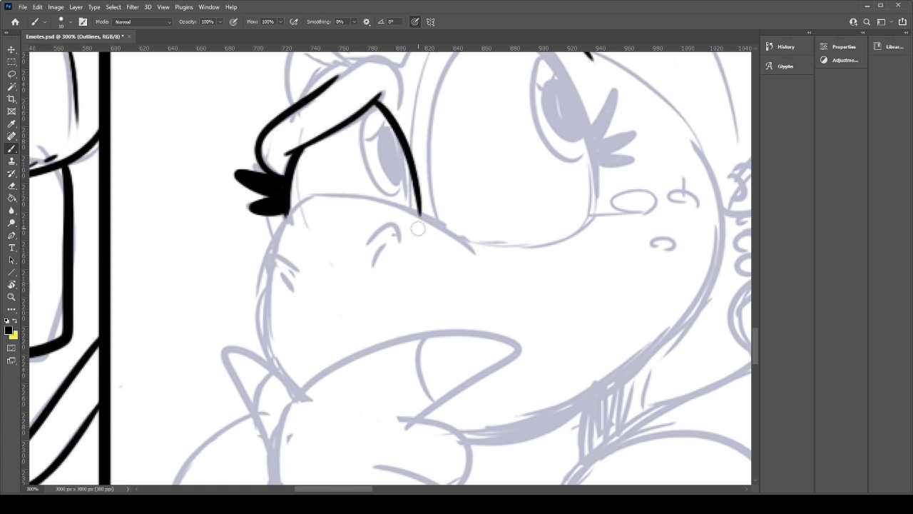
{"action": "key", "text": "ctrl+z"}
{"action": "left_click_drag", "start_coordinate": [376, 101], "coordinate": [423, 212]}
{"action": "left_click_drag", "start_coordinate": [442, 148], "coordinate": [396, 224]}
{"action": "key", "text": "ctrl+z"}
{"action": "left_click_drag", "start_coordinate": [329, 176], "coordinate": [370, 288]}
{"action": "key", "text": "ctrl+z"}
{"action": "left_click_drag", "start_coordinate": [330, 176], "coordinate": [370, 288]}
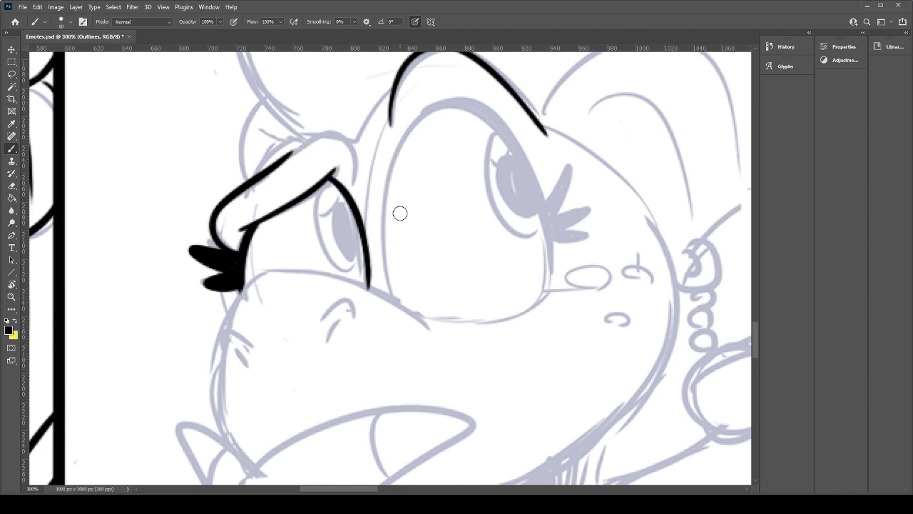
{"action": "left_click_drag", "start_coordinate": [469, 233], "coordinate": [376, 302]}
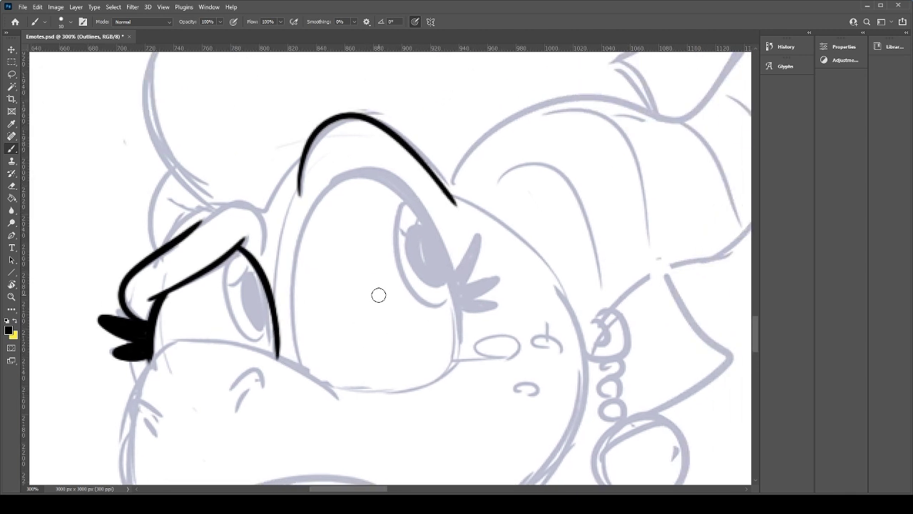
Step: Ink the larger eye as a tall arch from the snout up beneath the brow and down its outer side
{"action": "mouse_move", "coordinate": [309, 371]}
{"action": "left_mouse_down"}
{"action": "mouse_move", "coordinate": [349, 175]}
{"action": "mouse_move", "coordinate": [471, 353]}
{"action": "left_mouse_up"}
{"action": "key", "text": "ctrl+z"}
{"action": "left_click_drag", "start_coordinate": [307, 370], "coordinate": [473, 357]}
{"action": "key", "text": "ctrl+z"}
{"action": "mouse_move", "coordinate": [307, 371]}
{"action": "left_mouse_down"}
{"action": "mouse_move", "coordinate": [436, 204]}
{"action": "mouse_move", "coordinate": [474, 355]}
{"action": "mouse_move", "coordinate": [332, 186]}
{"action": "mouse_move", "coordinate": [457, 355]}
{"action": "mouse_move", "coordinate": [292, 306]}
{"action": "mouse_move", "coordinate": [460, 355]}
{"action": "left_mouse_up"}
{"action": "key", "text": "ctrl+z"}
{"action": "key", "text": "ctrl+z"}
{"action": "key", "text": "ctrl+z"}
{"action": "mouse_move", "coordinate": [307, 370]}
{"action": "left_mouse_down"}
{"action": "mouse_move", "coordinate": [450, 302]}
{"action": "mouse_move", "coordinate": [460, 355]}
{"action": "mouse_move", "coordinate": [340, 186]}
{"action": "mouse_move", "coordinate": [467, 401]}
{"action": "mouse_move", "coordinate": [306, 387]}
{"action": "mouse_move", "coordinate": [281, 271]}
{"action": "mouse_move", "coordinate": [311, 198]}
{"action": "mouse_move", "coordinate": [493, 403]}
{"action": "left_mouse_up"}
{"action": "key", "text": "ctrl+z"}
Step: Rotate and stretch the larger eye's arch to about 103% width and height to fit the sketch, and trim its lower outer end
{"action": "key", "text": "l"}
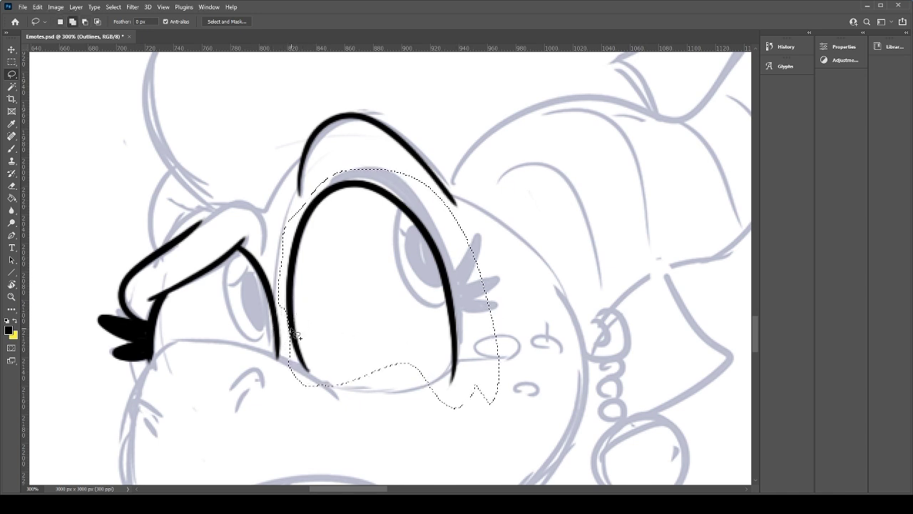
{"action": "key", "text": "ctrl+t"}
{"action": "left_click_drag", "start_coordinate": [513, 145], "coordinate": [518, 150]}
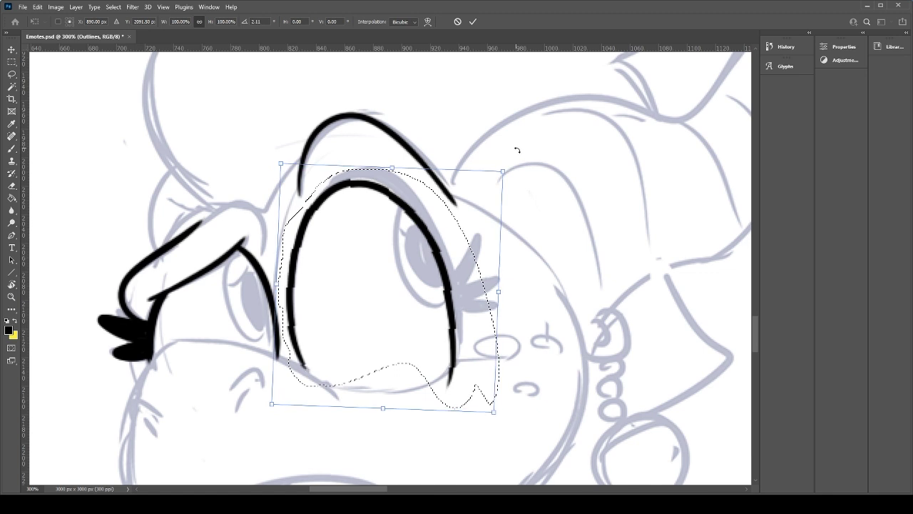
{"action": "left_click_drag", "start_coordinate": [393, 166], "coordinate": [395, 159]}
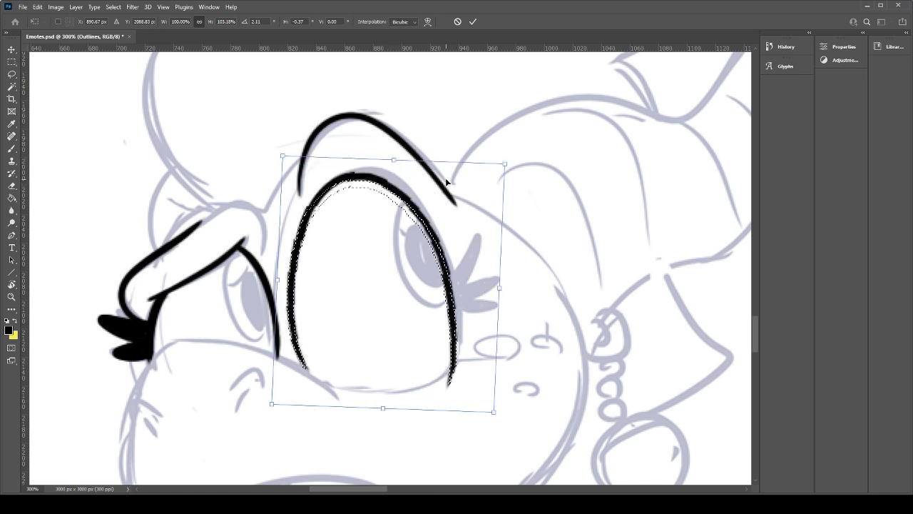
{"action": "left_click_drag", "start_coordinate": [502, 289], "coordinate": [506, 280]}
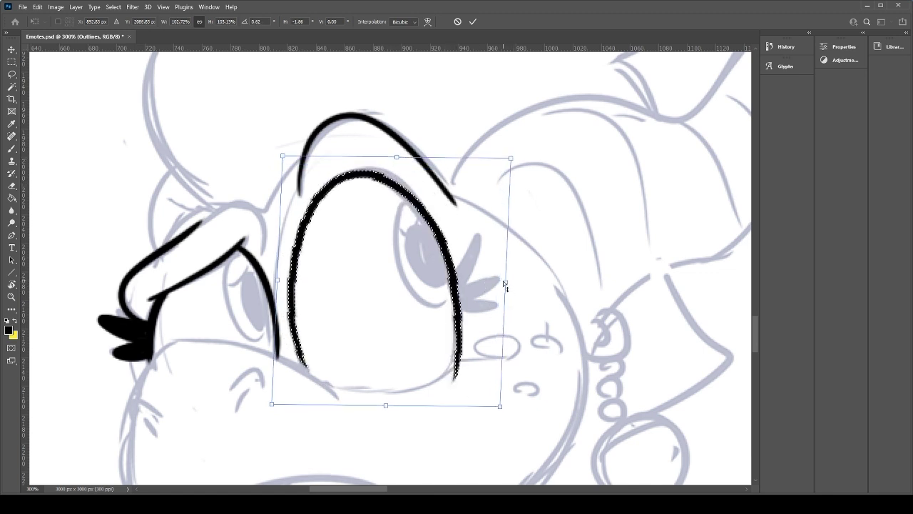
{"action": "key", "text": "Return"}
{"action": "key", "text": "ctrl+d"}
{"action": "key", "text": "e"}
{"action": "mouse_move", "coordinate": [452, 384]}
{"action": "left_mouse_down"}
{"action": "mouse_move", "coordinate": [458, 375]}
{"action": "mouse_move", "coordinate": [439, 389]}
{"action": "left_mouse_up"}
Step: Ink the rounded inner end of the brow above the smaller eye
{"action": "key", "text": "b"}
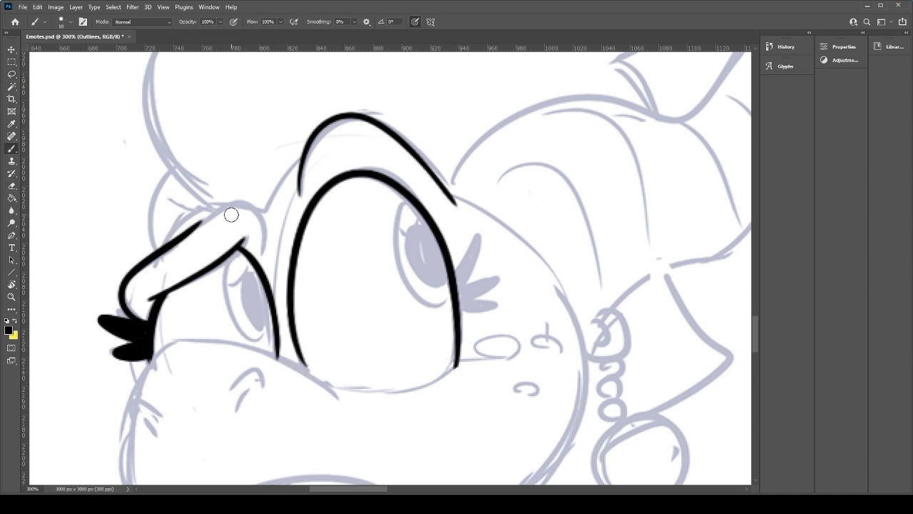
{"action": "mouse_move", "coordinate": [208, 213]}
{"action": "left_mouse_down"}
{"action": "mouse_move", "coordinate": [219, 209]}
{"action": "mouse_move", "coordinate": [262, 245]}
{"action": "mouse_move", "coordinate": [226, 204]}
{"action": "mouse_move", "coordinate": [255, 244]}
{"action": "left_mouse_up"}
{"action": "key", "text": "ctrl+z"}
{"action": "key", "text": "ctrl+z"}
Step: Thicken the larger eye's outline along its upper edge and outer side
{"action": "left_click_drag", "start_coordinate": [458, 318], "coordinate": [450, 256]}
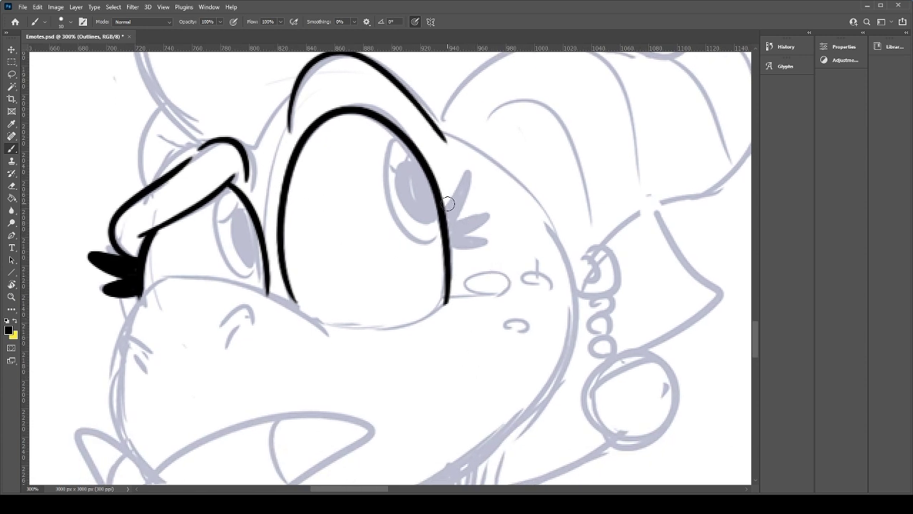
{"action": "key", "text": "ctrl+z"}
{"action": "mouse_move", "coordinate": [326, 109]}
{"action": "left_mouse_down"}
{"action": "mouse_move", "coordinate": [436, 212]}
{"action": "mouse_move", "coordinate": [431, 254]}
{"action": "left_mouse_up"}
{"action": "key", "text": "ctrl+z"}
{"action": "mouse_move", "coordinate": [326, 114]}
{"action": "left_mouse_down"}
{"action": "mouse_move", "coordinate": [453, 248]}
{"action": "mouse_move", "coordinate": [449, 271]}
{"action": "left_mouse_up"}
{"action": "key", "text": "ctrl+z"}
{"action": "left_click_drag", "start_coordinate": [326, 118], "coordinate": [450, 267]}
{"action": "key", "text": "ctrl+z"}
{"action": "mouse_move", "coordinate": [320, 115]}
{"action": "left_mouse_down"}
{"action": "mouse_move", "coordinate": [387, 114]}
{"action": "mouse_move", "coordinate": [457, 329]}
{"action": "mouse_move", "coordinate": [447, 232]}
{"action": "mouse_move", "coordinate": [447, 306]}
{"action": "left_mouse_up"}
Step: Ink three solid black eyelashes on the outer side of the larger eye
{"action": "mouse_move", "coordinate": [443, 199]}
{"action": "left_mouse_down"}
{"action": "mouse_move", "coordinate": [468, 173]}
{"action": "mouse_move", "coordinate": [487, 229]}
{"action": "mouse_move", "coordinate": [454, 228]}
{"action": "mouse_move", "coordinate": [460, 195]}
{"action": "mouse_move", "coordinate": [455, 201]}
{"action": "left_mouse_up"}
{"action": "key", "text": "ctrl+z"}
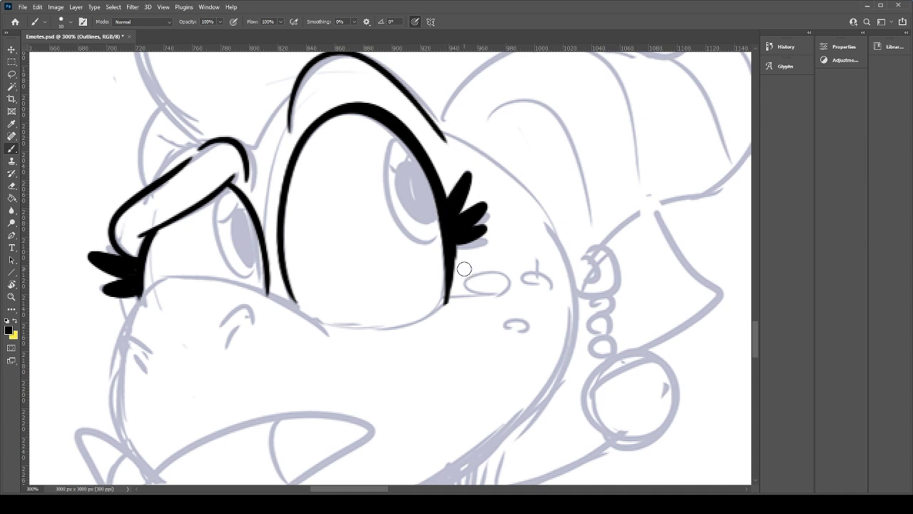
{"action": "key", "text": "e"}
{"action": "key", "text": "b"}
Step: Examine the whole emote sheet and the line work of the finished shouting emote in the third row
{"action": "scroll", "coordinate": [358, 302], "scroll_direction": "down", "scroll_amount": 6}
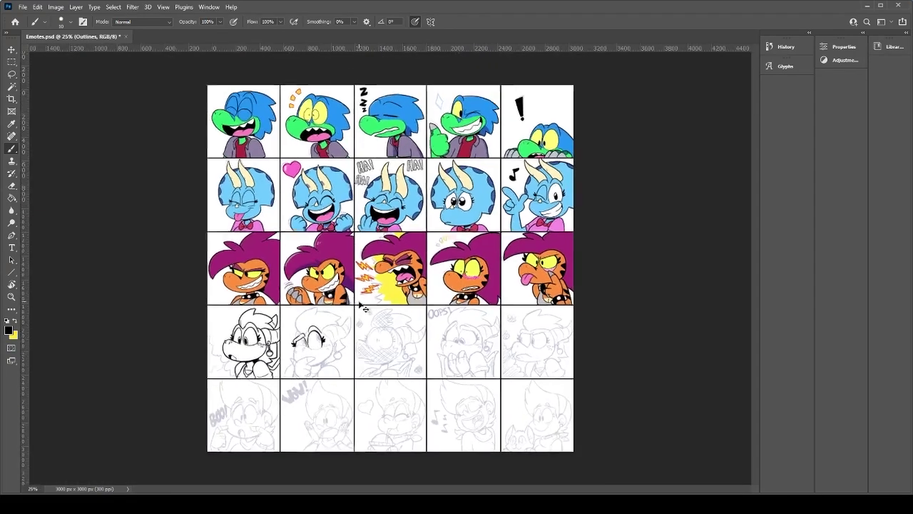
{"action": "scroll", "coordinate": [361, 306], "scroll_direction": "up", "scroll_amount": 1}
{"action": "key", "text": "ctrl+plus"}
{"action": "key", "text": "ctrl+plus"}
{"action": "key", "text": "ctrl+plus"}
{"action": "key", "text": "ctrl+plus"}
{"action": "key", "text": "ctrl+plus"}
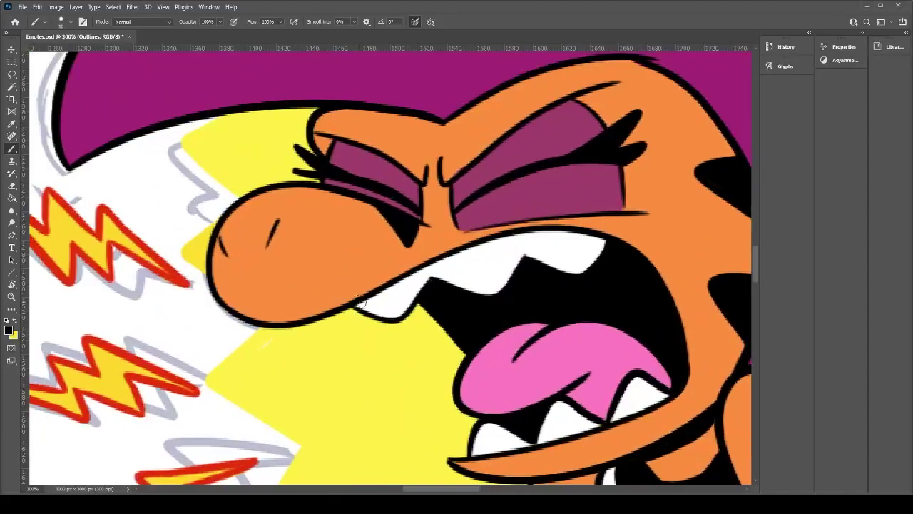
{"action": "left_click_drag", "start_coordinate": [255, 466], "coordinate": [592, 147]}
{"action": "left_click_drag", "start_coordinate": [187, 470], "coordinate": [620, 67]}
{"action": "left_click_drag", "start_coordinate": [221, 474], "coordinate": [659, 94]}
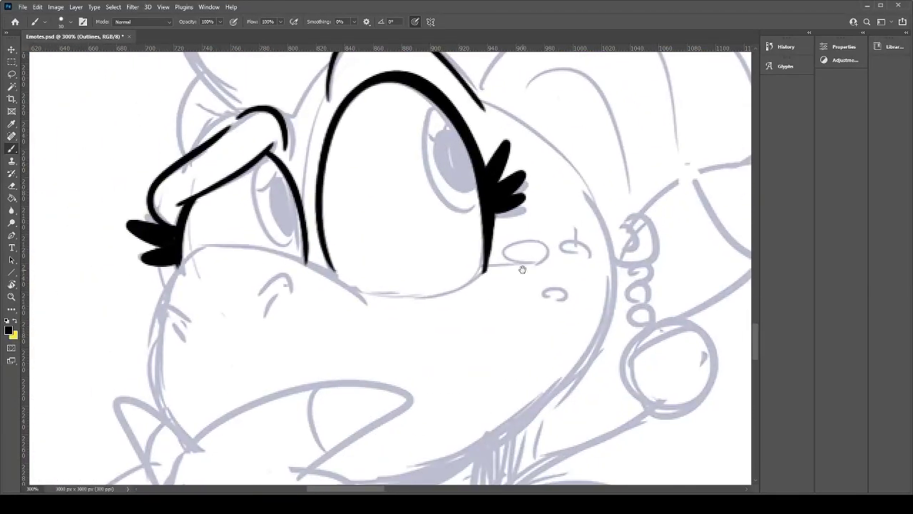
Step: Ink both nostrils on the snout, each as a curved ridge with a short thick mark beneath it
{"action": "mouse_move", "coordinate": [259, 296]}
{"action": "left_mouse_down"}
{"action": "mouse_move", "coordinate": [295, 277]}
{"action": "mouse_move", "coordinate": [266, 317]}
{"action": "left_mouse_up"}
{"action": "key", "text": "ctrl+z"}
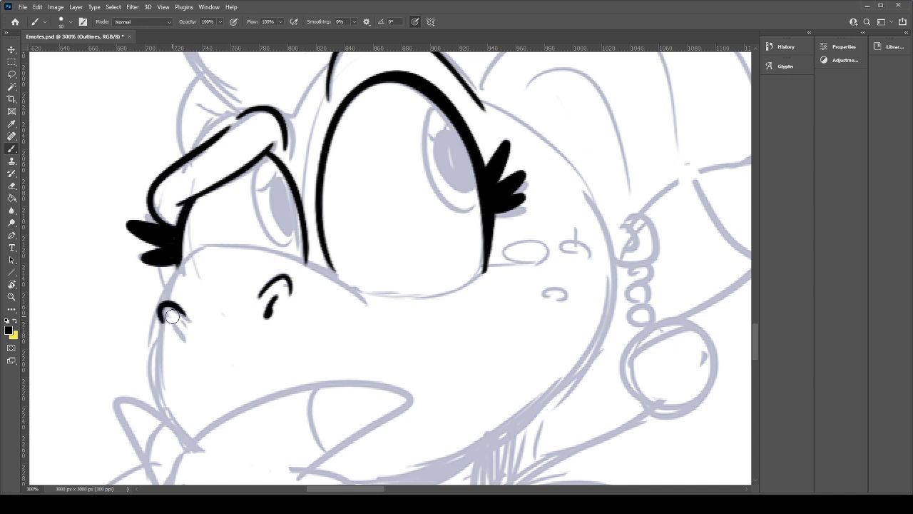
{"action": "mouse_move", "coordinate": [156, 322]}
{"action": "left_mouse_down"}
{"action": "mouse_move", "coordinate": [187, 319]}
{"action": "mouse_move", "coordinate": [185, 337]}
{"action": "left_mouse_up"}
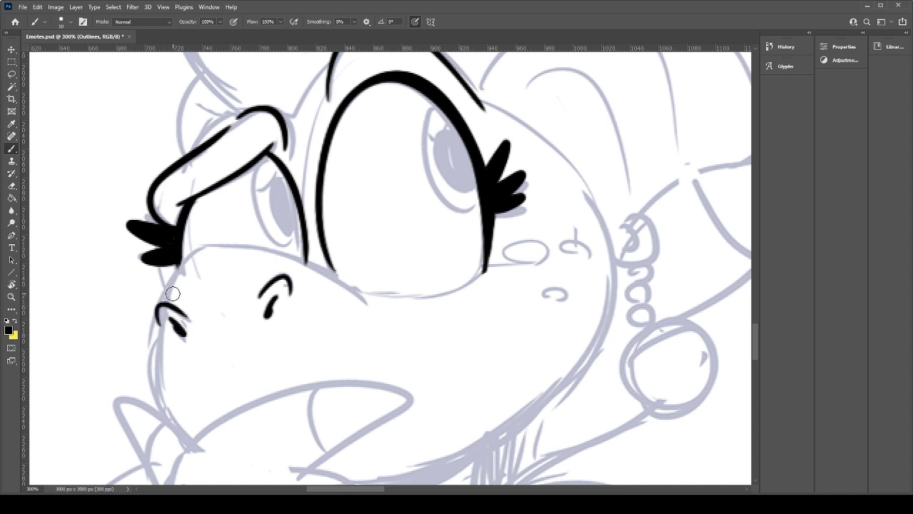
Step: Ink the top of the snout as a curve from the far nostril past the smaller eye to the larger eye's base
{"action": "mouse_move", "coordinate": [163, 302]}
{"action": "left_mouse_down"}
{"action": "mouse_move", "coordinate": [194, 255]}
{"action": "mouse_move", "coordinate": [178, 272]}
{"action": "mouse_move", "coordinate": [216, 247]}
{"action": "mouse_move", "coordinate": [179, 268]}
{"action": "mouse_move", "coordinate": [206, 248]}
{"action": "mouse_move", "coordinate": [364, 293]}
{"action": "left_mouse_up"}
{"action": "key", "text": "ctrl+z"}
{"action": "key", "text": "ctrl+z"}
{"action": "key", "text": "ctrl+z"}
{"action": "key", "text": "ctrl+z"}
{"action": "left_click_drag", "start_coordinate": [199, 246], "coordinate": [365, 302]}
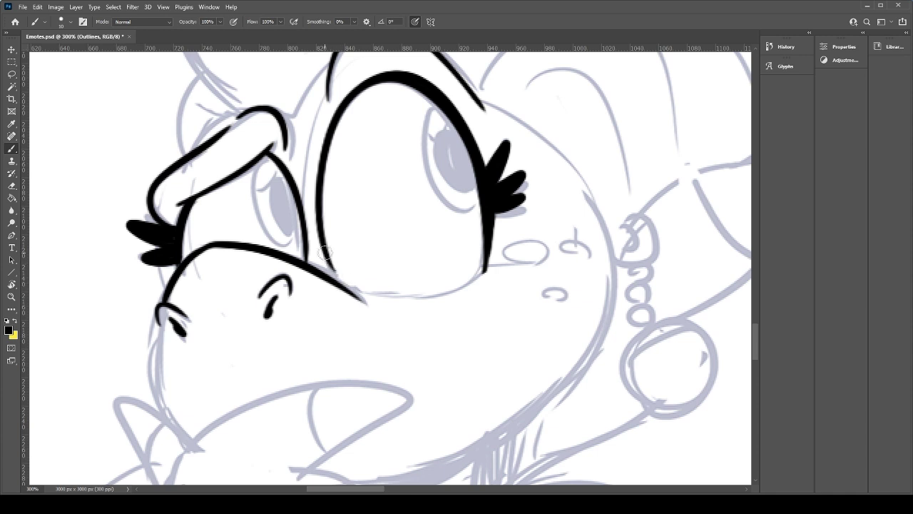
Step: Ink the larger eye's lower edge as a shallow curve from the snout to its outer side
{"action": "left_click_drag", "start_coordinate": [334, 270], "coordinate": [439, 284]}
{"action": "key", "text": "ctrl+z"}
{"action": "left_click_drag", "start_coordinate": [338, 277], "coordinate": [485, 275]}
{"action": "key", "text": "ctrl+z"}
{"action": "left_click_drag", "start_coordinate": [337, 278], "coordinate": [488, 266]}
{"action": "key", "text": "ctrl+z"}
{"action": "left_click_drag", "start_coordinate": [336, 278], "coordinate": [489, 265]}
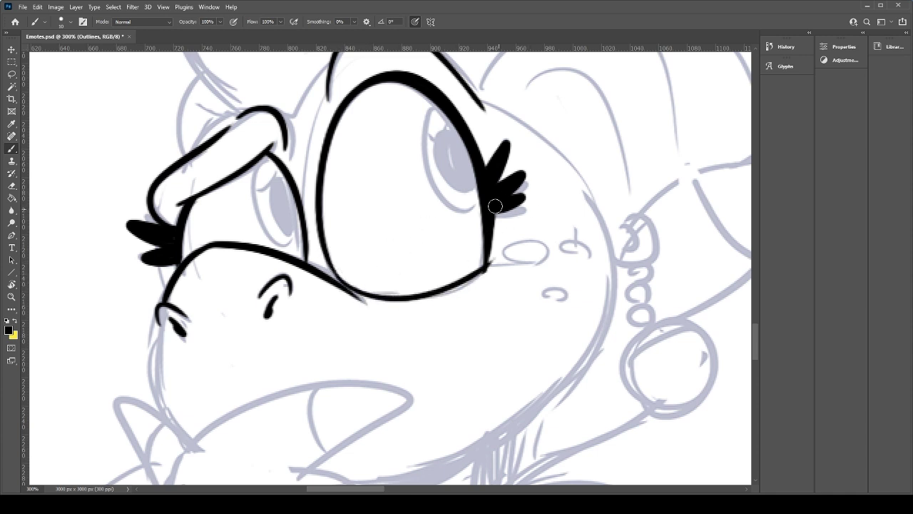
{"action": "key", "text": "ctrl+z"}
Step: Redraw the larger eye's lower edge as a thinner line and round its outer corner into the side
{"action": "mouse_move", "coordinate": [341, 278]}
{"action": "left_mouse_down"}
{"action": "mouse_move", "coordinate": [494, 260]}
{"action": "mouse_move", "coordinate": [478, 190]}
{"action": "left_mouse_up"}
{"action": "key", "text": "ctrl+z"}
{"action": "left_click_drag", "start_coordinate": [479, 275], "coordinate": [478, 154]}
{"action": "key", "text": "ctrl+z"}
{"action": "left_click_drag", "start_coordinate": [483, 274], "coordinate": [483, 208]}
{"action": "key", "text": "ctrl+z"}
{"action": "key", "text": "e"}
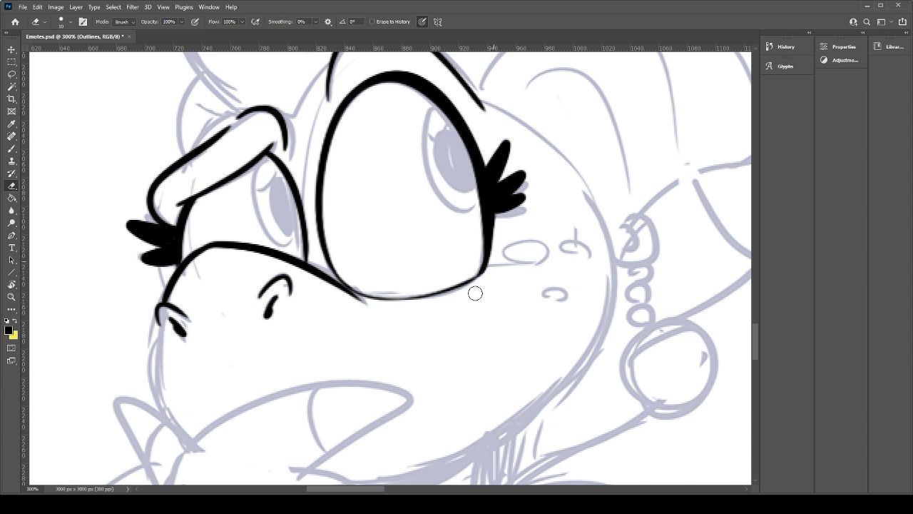
{"action": "key", "text": "b"}
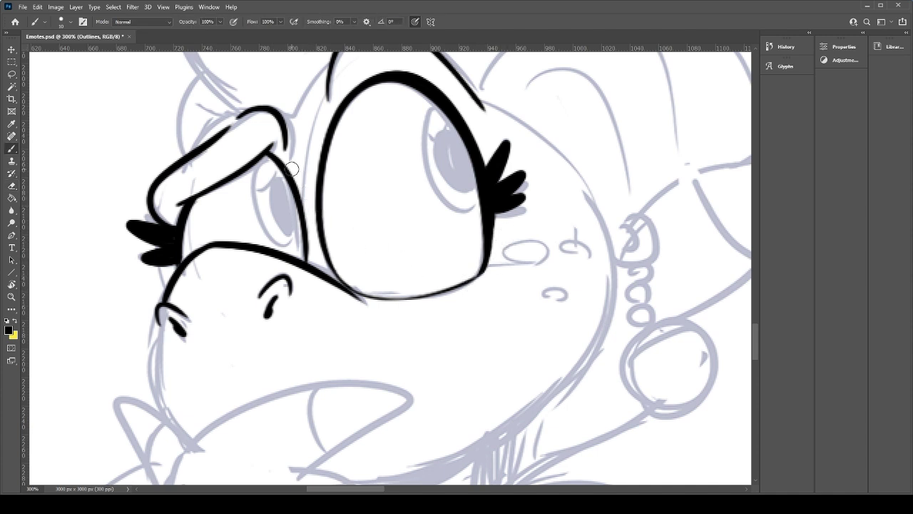
Step: Ink the smaller eye's iris as a narrow slanted oval against the inner edge of the eye
{"action": "left_click_drag", "start_coordinate": [292, 242], "coordinate": [270, 160]}
{"action": "key", "text": "ctrl+z"}
{"action": "left_click_drag", "start_coordinate": [297, 244], "coordinate": [269, 158]}
{"action": "key", "text": "ctrl+z"}
{"action": "left_click_drag", "start_coordinate": [302, 241], "coordinate": [270, 157]}
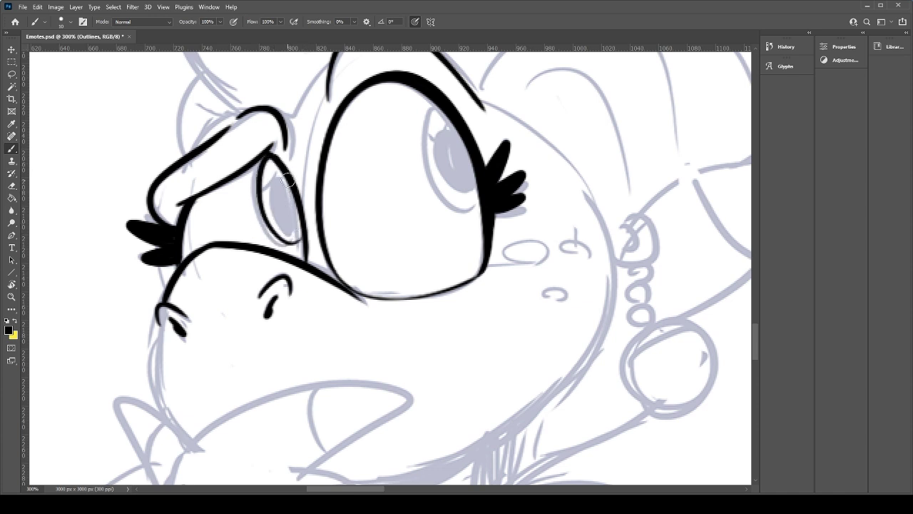
{"action": "key", "text": "ctrl+z"}
{"action": "left_click_drag", "start_coordinate": [302, 238], "coordinate": [273, 162]}
Step: Ink the smaller eye's pupil as a solid black oval inside the iris
{"action": "left_click_drag", "start_coordinate": [301, 226], "coordinate": [283, 177]}
{"action": "key", "text": "ctrl+z"}
{"action": "mouse_move", "coordinate": [301, 227]}
{"action": "left_mouse_down"}
{"action": "mouse_move", "coordinate": [279, 198]}
{"action": "mouse_move", "coordinate": [299, 209]}
{"action": "mouse_move", "coordinate": [298, 223]}
{"action": "mouse_move", "coordinate": [284, 174]}
{"action": "left_mouse_up"}
{"action": "key", "text": "ctrl+z"}
{"action": "left_click_drag", "start_coordinate": [298, 222], "coordinate": [294, 209]}
{"action": "key", "text": "ctrl+z"}
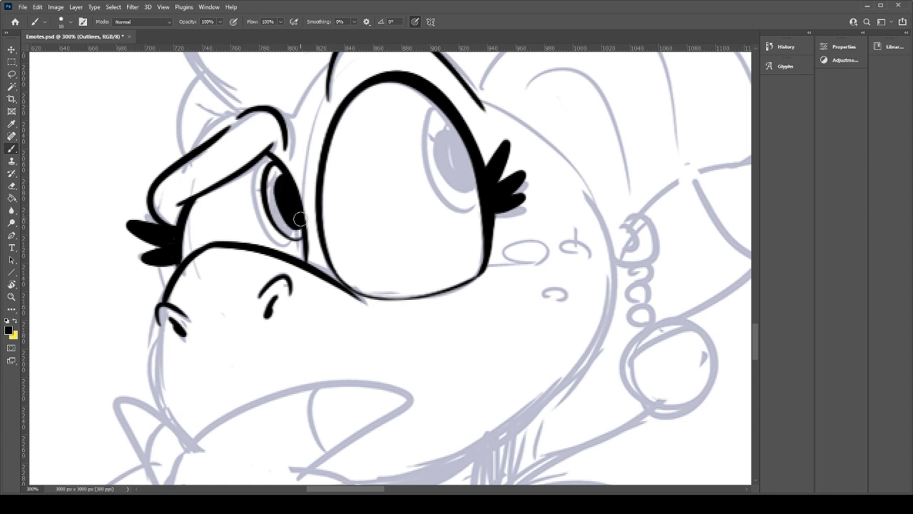
Step: Ink the larger eye's iris as a slanted oval against the outer edge of the eye
{"action": "left_click_drag", "start_coordinate": [471, 207], "coordinate": [430, 295]}
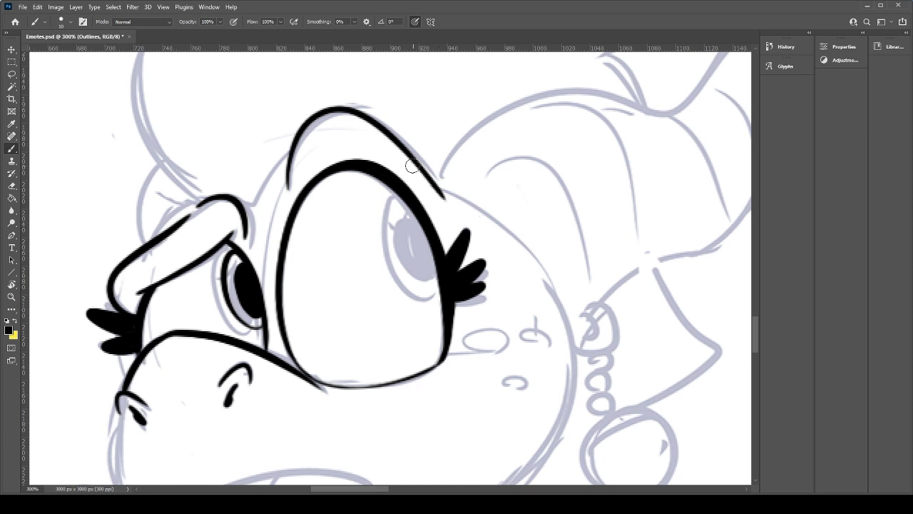
{"action": "mouse_move", "coordinate": [395, 196]}
{"action": "left_mouse_down"}
{"action": "mouse_move", "coordinate": [380, 223]}
{"action": "mouse_move", "coordinate": [447, 249]}
{"action": "mouse_move", "coordinate": [401, 197]}
{"action": "left_mouse_up"}
{"action": "key", "text": "ctrl+z"}
{"action": "key", "text": "ctrl+z"}
{"action": "left_click_drag", "start_coordinate": [439, 293], "coordinate": [401, 199]}
{"action": "key", "text": "ctrl+z"}
{"action": "left_click_drag", "start_coordinate": [438, 289], "coordinate": [404, 197]}
{"action": "key", "text": "ctrl+z"}
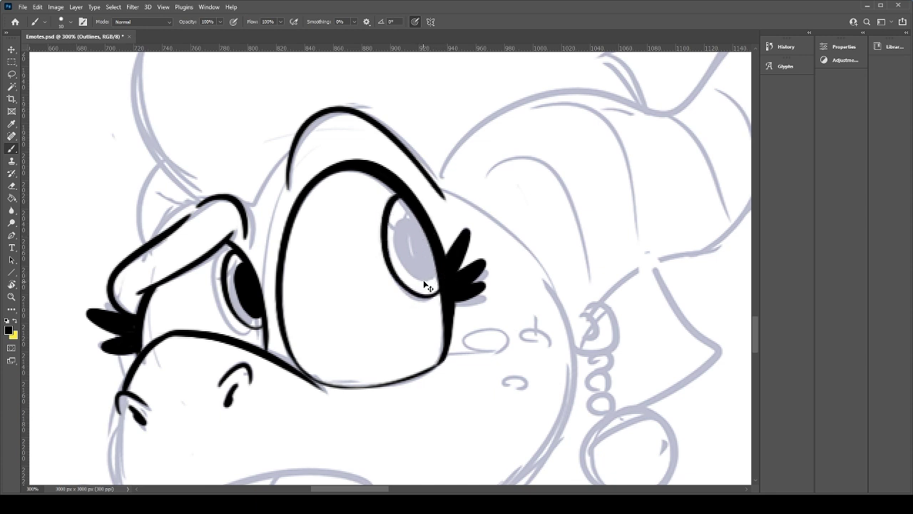
{"action": "key", "text": "ctrl+z"}
{"action": "mouse_move", "coordinate": [438, 291]}
{"action": "left_mouse_down"}
{"action": "mouse_move", "coordinate": [396, 202]}
{"action": "mouse_move", "coordinate": [393, 276]}
{"action": "mouse_move", "coordinate": [396, 202]}
{"action": "left_mouse_up"}
{"action": "key", "text": "ctrl+z"}
{"action": "key", "text": "ctrl+z"}
{"action": "left_click_drag", "start_coordinate": [437, 293], "coordinate": [391, 201]}
{"action": "key", "text": "ctrl+z"}
{"action": "left_click_drag", "start_coordinate": [437, 292], "coordinate": [391, 201]}
{"action": "key", "text": "ctrl+z"}
{"action": "left_click_drag", "start_coordinate": [438, 285], "coordinate": [391, 201]}
{"action": "key", "text": "ctrl+z"}
{"action": "left_click_drag", "start_coordinate": [438, 292], "coordinate": [391, 201]}
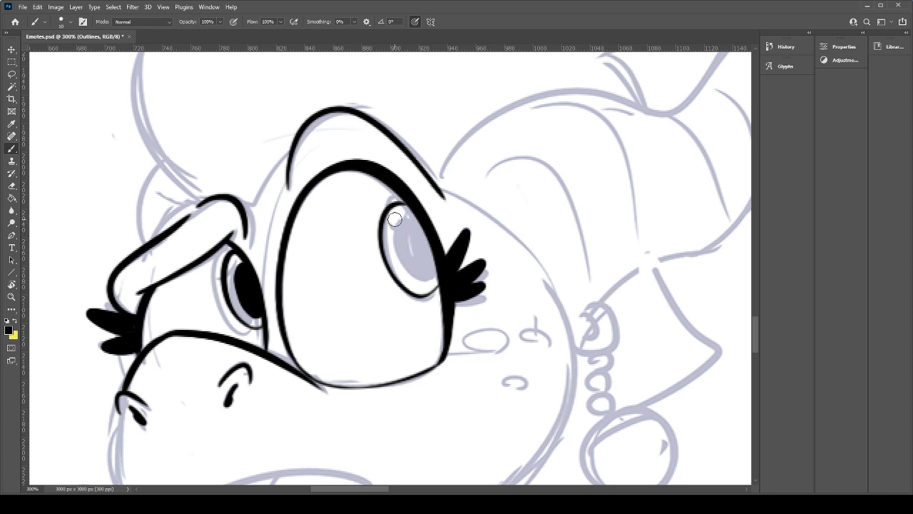
Step: Ink the larger eye's pupil as a solid black oval inside the iris
{"action": "mouse_move", "coordinate": [419, 224]}
{"action": "left_mouse_down"}
{"action": "mouse_move", "coordinate": [427, 271]}
{"action": "mouse_move", "coordinate": [417, 226]}
{"action": "mouse_move", "coordinate": [412, 267]}
{"action": "mouse_move", "coordinate": [435, 243]}
{"action": "mouse_move", "coordinate": [418, 265]}
{"action": "mouse_move", "coordinate": [422, 250]}
{"action": "mouse_move", "coordinate": [431, 264]}
{"action": "mouse_move", "coordinate": [414, 242]}
{"action": "left_mouse_up"}
{"action": "key", "text": "ctrl+z"}
{"action": "mouse_move", "coordinate": [372, 301]}
{"action": "left_mouse_down"}
{"action": "mouse_move", "coordinate": [355, 262]}
{"action": "mouse_move", "coordinate": [344, 327]}
{"action": "left_mouse_up"}
{"action": "left_click_drag", "start_coordinate": [379, 215], "coordinate": [400, 268]}
{"action": "key", "text": "ctrl+z"}
{"action": "key", "text": "ctrl+z"}
{"action": "left_click_drag", "start_coordinate": [381, 213], "coordinate": [405, 256]}
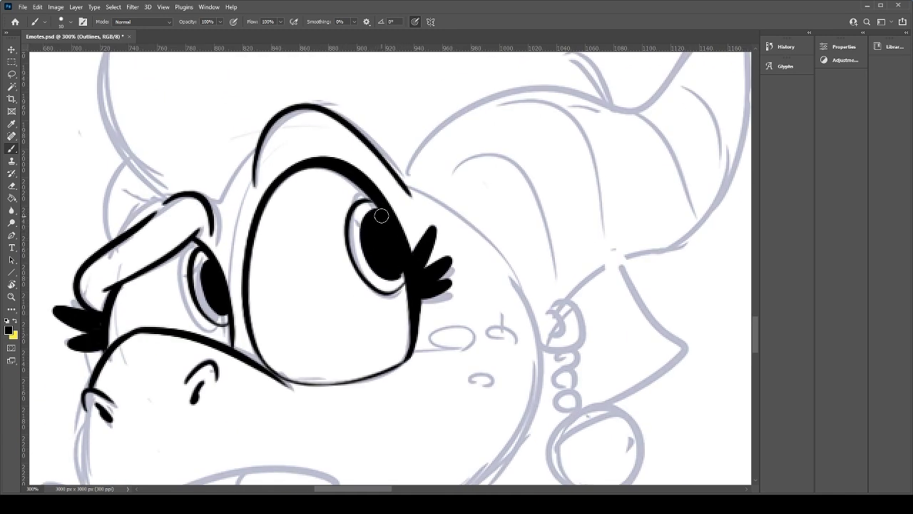
Step: Ink the large oval spot and the two smaller spots on the cheek beside the larger eye
{"action": "mouse_move", "coordinate": [402, 342]}
{"action": "left_mouse_down"}
{"action": "mouse_move", "coordinate": [404, 213]}
{"action": "mouse_move", "coordinate": [443, 218]}
{"action": "mouse_move", "coordinate": [495, 200]}
{"action": "mouse_move", "coordinate": [502, 217]}
{"action": "left_mouse_up"}
{"action": "key", "text": "ctrl+z"}
{"action": "key", "text": "ctrl+z"}
{"action": "key", "text": "ctrl+z"}
{"action": "key", "text": "ctrl+z"}
{"action": "mouse_move", "coordinate": [446, 222]}
{"action": "left_mouse_down"}
{"action": "mouse_move", "coordinate": [450, 202]}
{"action": "mouse_move", "coordinate": [433, 216]}
{"action": "left_mouse_up"}
{"action": "key", "text": "ctrl+z"}
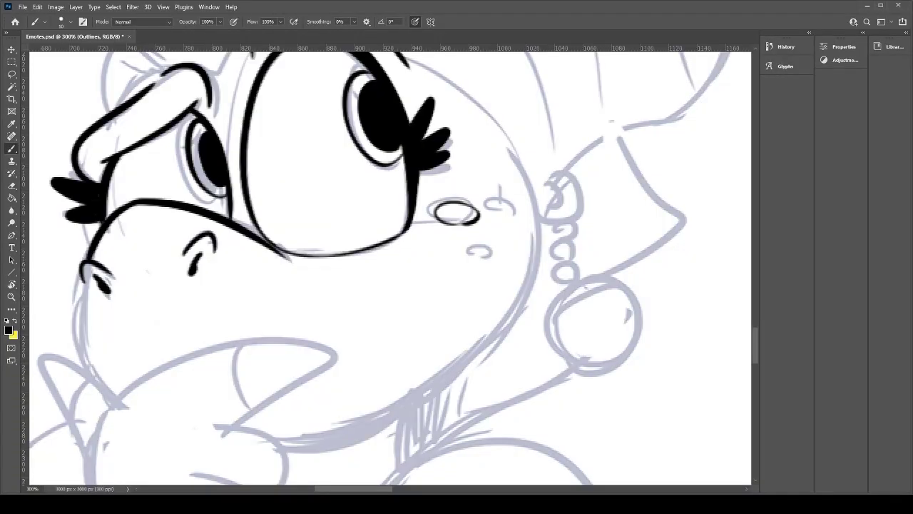
{"action": "key", "text": "e"}
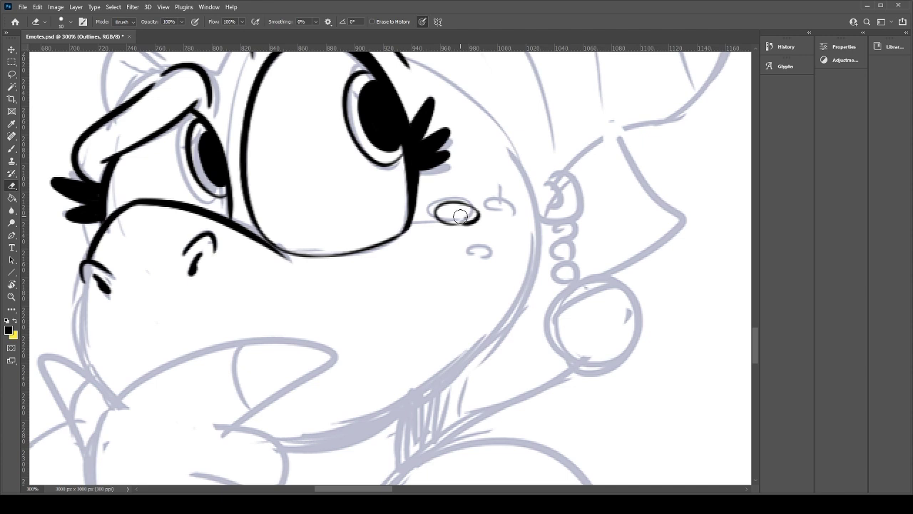
{"action": "key", "text": "b"}
{"action": "mouse_move", "coordinate": [509, 216]}
{"action": "left_mouse_down"}
{"action": "mouse_move", "coordinate": [498, 217]}
{"action": "mouse_move", "coordinate": [484, 247]}
{"action": "left_mouse_up"}
{"action": "key", "text": "ctrl+z"}
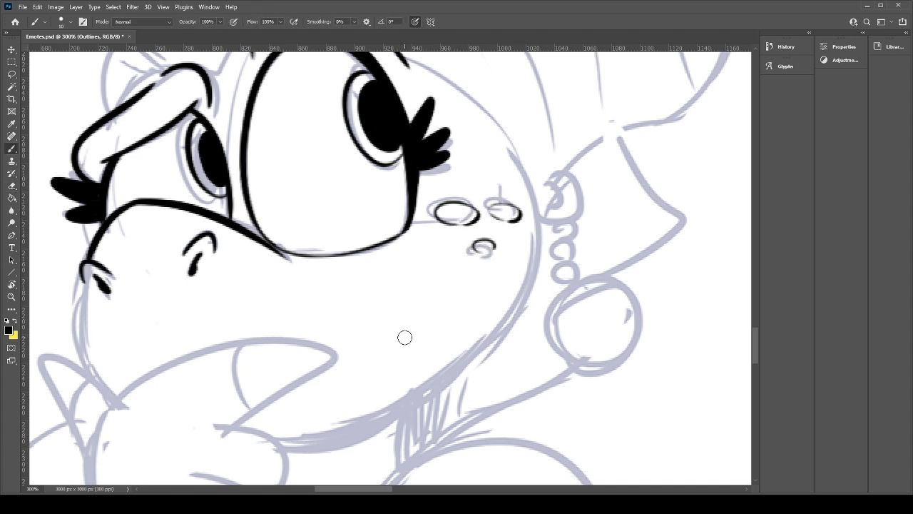
Step: Ink the front of the snout as a curve from the far nostril down to the hand
{"action": "left_click_drag", "start_coordinate": [185, 330], "coordinate": [374, 279]}
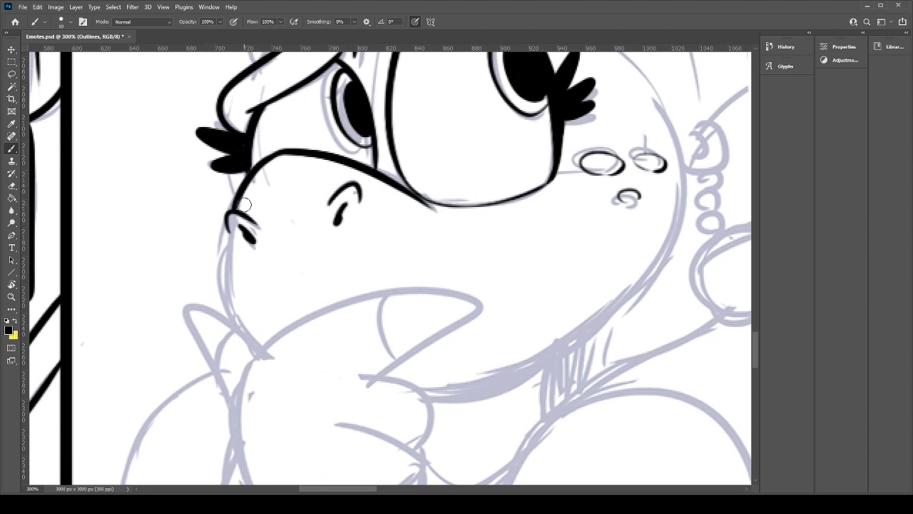
{"action": "mouse_move", "coordinate": [226, 233]}
{"action": "left_mouse_down"}
{"action": "mouse_move", "coordinate": [246, 215]}
{"action": "mouse_move", "coordinate": [264, 344]}
{"action": "left_mouse_up"}
{"action": "key", "text": "ctrl+z"}
{"action": "key", "text": "ctrl+z"}
{"action": "left_click_drag", "start_coordinate": [223, 222], "coordinate": [265, 344]}
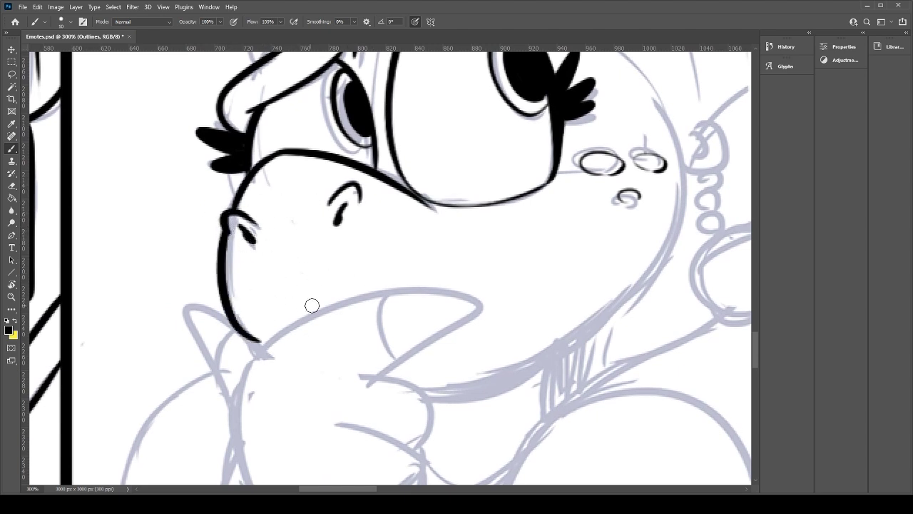
{"action": "key", "text": "ctrl+z"}
{"action": "mouse_move", "coordinate": [223, 228]}
{"action": "left_mouse_down"}
{"action": "mouse_move", "coordinate": [277, 357]}
{"action": "mouse_move", "coordinate": [269, 267]}
{"action": "left_mouse_up"}
Step: Ink the pointed finger in front of the snout and the long pointed digit lying across the chin
{"action": "left_click", "coordinate": [211, 364]}
{"action": "left_click_drag", "start_coordinate": [212, 365], "coordinate": [208, 230]}
{"action": "mouse_move", "coordinate": [230, 266]}
{"action": "left_mouse_down"}
{"action": "mouse_move", "coordinate": [462, 218]}
{"action": "mouse_move", "coordinate": [371, 278]}
{"action": "left_mouse_up"}
{"action": "key", "text": "ctrl+z"}
{"action": "mouse_move", "coordinate": [231, 267]}
{"action": "left_mouse_down"}
{"action": "mouse_move", "coordinate": [448, 230]}
{"action": "mouse_move", "coordinate": [364, 284]}
{"action": "mouse_move", "coordinate": [404, 302]}
{"action": "mouse_move", "coordinate": [396, 348]}
{"action": "left_mouse_up"}
Step: Ink the two curled fingers below the long digit on the chin
{"action": "left_click_drag", "start_coordinate": [333, 339], "coordinate": [383, 407]}
{"action": "key", "text": "ctrl+z"}
{"action": "mouse_move", "coordinate": [333, 342]}
{"action": "left_mouse_down"}
{"action": "mouse_move", "coordinate": [384, 407]}
{"action": "mouse_move", "coordinate": [331, 446]}
{"action": "left_mouse_up"}
{"action": "key", "text": "ctrl+z"}
{"action": "key", "text": "ctrl+z"}
{"action": "left_click_drag", "start_coordinate": [385, 405], "coordinate": [356, 420]}
{"action": "key", "text": "ctrl+z"}
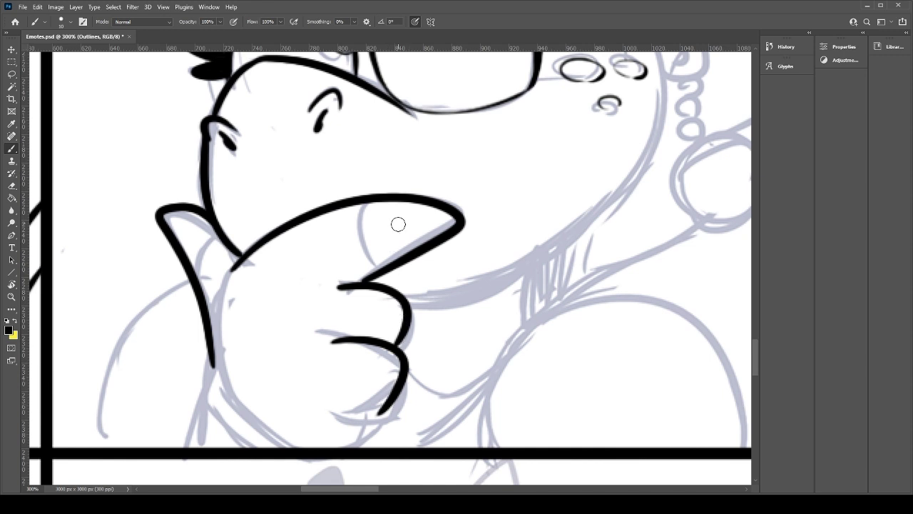
Step: Ink the curved claw lines across the tips of the long digit and the pointed finger
{"action": "left_click_drag", "start_coordinate": [386, 260], "coordinate": [370, 203]}
{"action": "key", "text": "ctrl+z"}
{"action": "left_click_drag", "start_coordinate": [392, 261], "coordinate": [373, 203]}
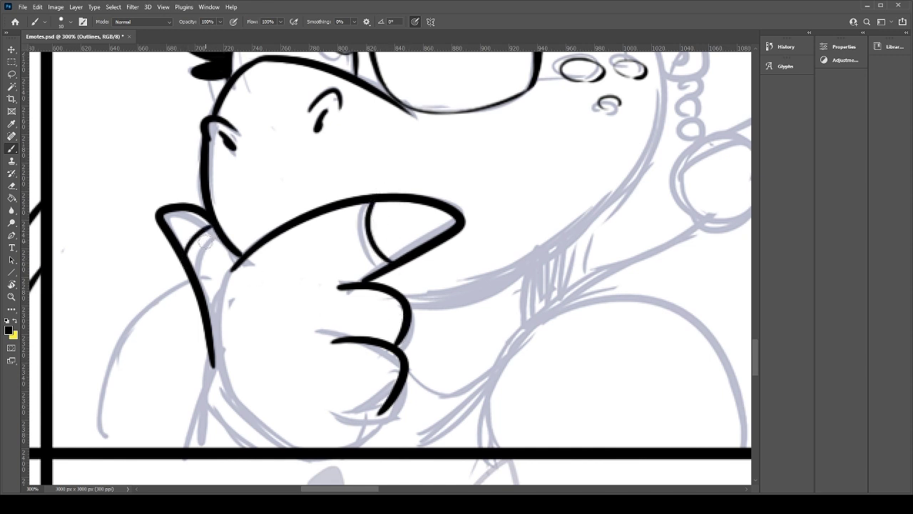
{"action": "key", "text": "ctrl+z"}
Step: Ink the underside of the lowest curled finger and the short edge of the hand down to the panel border
{"action": "left_click_drag", "start_coordinate": [405, 361], "coordinate": [366, 425]}
{"action": "key", "text": "ctrl+z"}
{"action": "left_click_drag", "start_coordinate": [405, 363], "coordinate": [352, 429]}
{"action": "key", "text": "ctrl+z"}
{"action": "mouse_move", "coordinate": [405, 366]}
{"action": "left_mouse_down"}
{"action": "mouse_move", "coordinate": [355, 422]}
{"action": "mouse_move", "coordinate": [358, 413]}
{"action": "mouse_move", "coordinate": [341, 449]}
{"action": "left_mouse_up"}
{"action": "key", "text": "ctrl+z"}
{"action": "left_click_drag", "start_coordinate": [359, 413], "coordinate": [338, 449]}
{"action": "key", "text": "ctrl+z"}
{"action": "key", "text": "ctrl+z"}
Step: Ink the outer edge of the hand from the base of the pointed finger around the palm to the panel border
{"action": "left_click_drag", "start_coordinate": [207, 348], "coordinate": [269, 444]}
{"action": "key", "text": "ctrl+z"}
{"action": "left_click_drag", "start_coordinate": [208, 343], "coordinate": [296, 449]}
{"action": "key", "text": "ctrl+z"}
{"action": "left_click_drag", "start_coordinate": [212, 346], "coordinate": [278, 455]}
{"action": "key", "text": "ctrl+z"}
{"action": "key", "text": "ctrl+z"}
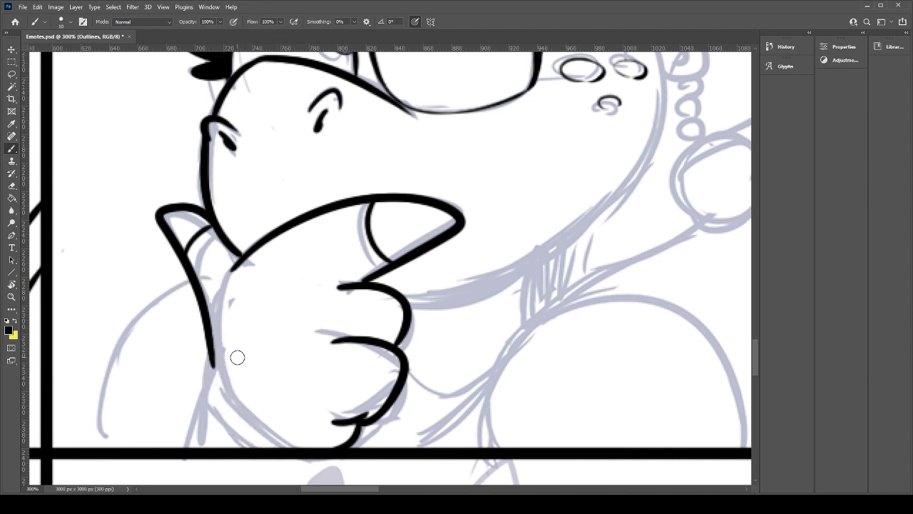
{"action": "mouse_move", "coordinate": [211, 347]}
{"action": "left_mouse_down"}
{"action": "mouse_move", "coordinate": [274, 460]}
{"action": "mouse_move", "coordinate": [287, 444]}
{"action": "left_mouse_up"}
{"action": "key", "text": "ctrl+z"}
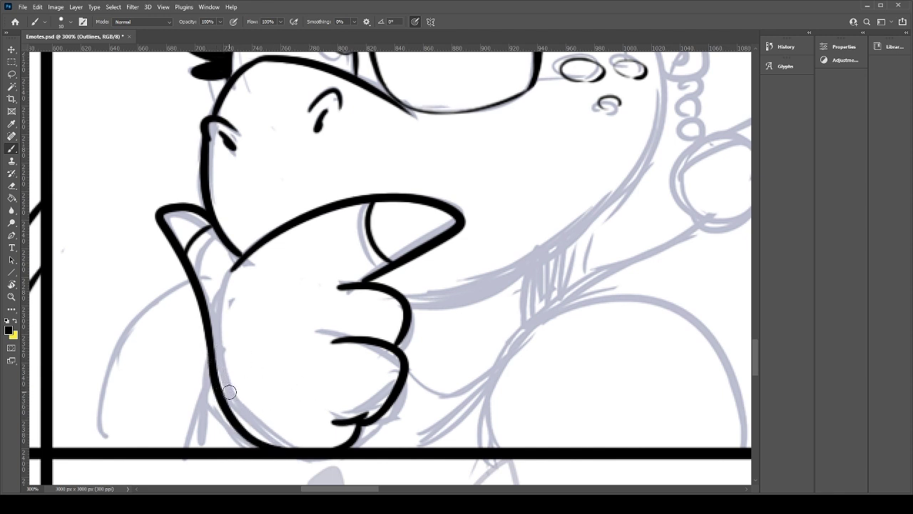
Step: Ink the arm line behind the hand down to the panel border and the thin curve between it and the palm
{"action": "left_click_drag", "start_coordinate": [209, 364], "coordinate": [169, 448]}
{"action": "key", "text": "ctrl+z"}
{"action": "mouse_move", "coordinate": [208, 358]}
{"action": "left_mouse_down"}
{"action": "mouse_move", "coordinate": [178, 448]}
{"action": "mouse_move", "coordinate": [241, 450]}
{"action": "left_mouse_up"}
{"action": "key", "text": "ctrl+z"}
{"action": "left_click_drag", "start_coordinate": [204, 397], "coordinate": [239, 449]}
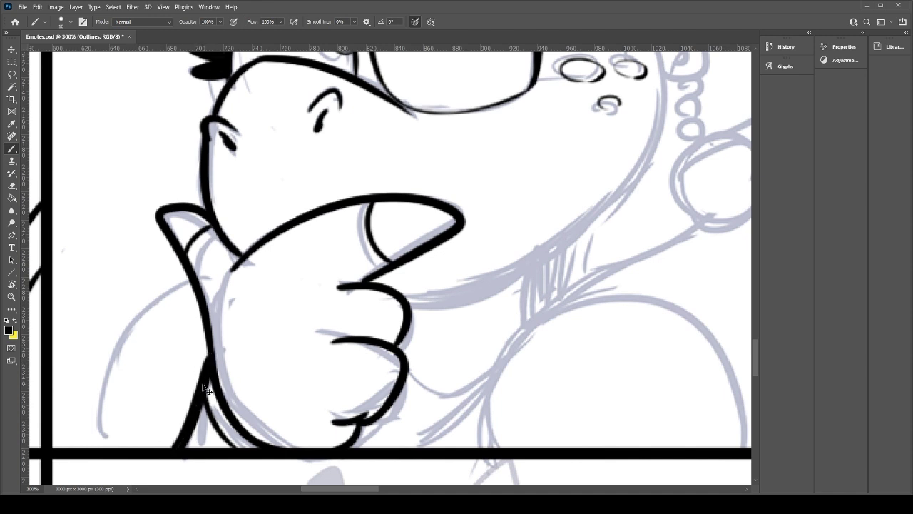
{"action": "key", "text": "ctrl+z"}
{"action": "left_click_drag", "start_coordinate": [212, 359], "coordinate": [175, 450]}
Step: Ink the jaw line from the cheek beside the earring sketch down to the curled fingers
{"action": "left_click_drag", "start_coordinate": [516, 299], "coordinate": [403, 405]}
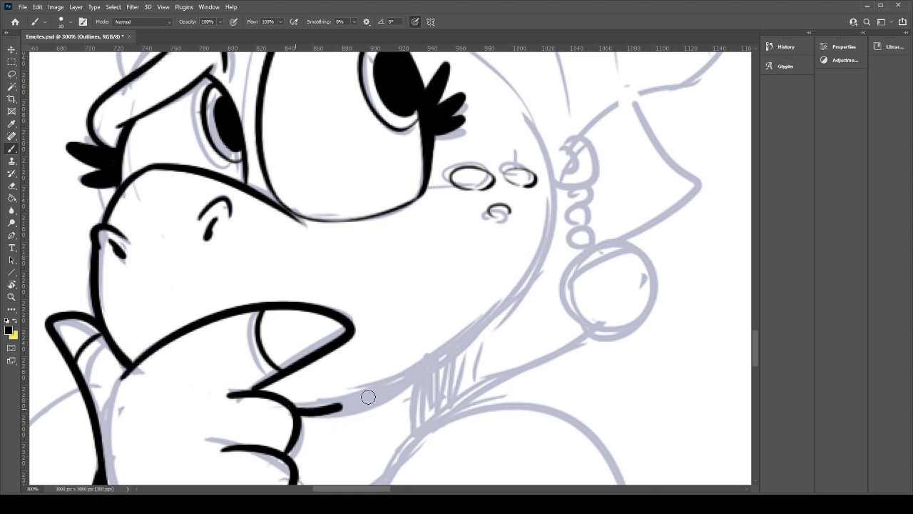
{"action": "mouse_move", "coordinate": [551, 178]}
{"action": "left_mouse_down"}
{"action": "mouse_move", "coordinate": [548, 240]}
{"action": "mouse_move", "coordinate": [287, 415]}
{"action": "mouse_move", "coordinate": [556, 200]}
{"action": "mouse_move", "coordinate": [335, 419]}
{"action": "left_mouse_up"}
{"action": "key", "text": "ctrl+z"}
{"action": "key", "text": "ctrl+z"}
{"action": "left_click_drag", "start_coordinate": [550, 172], "coordinate": [328, 401]}
{"action": "key", "text": "ctrl+z"}
{"action": "mouse_move", "coordinate": [550, 169]}
{"action": "left_mouse_down"}
{"action": "mouse_move", "coordinate": [486, 328]}
{"action": "mouse_move", "coordinate": [328, 401]}
{"action": "left_mouse_up"}
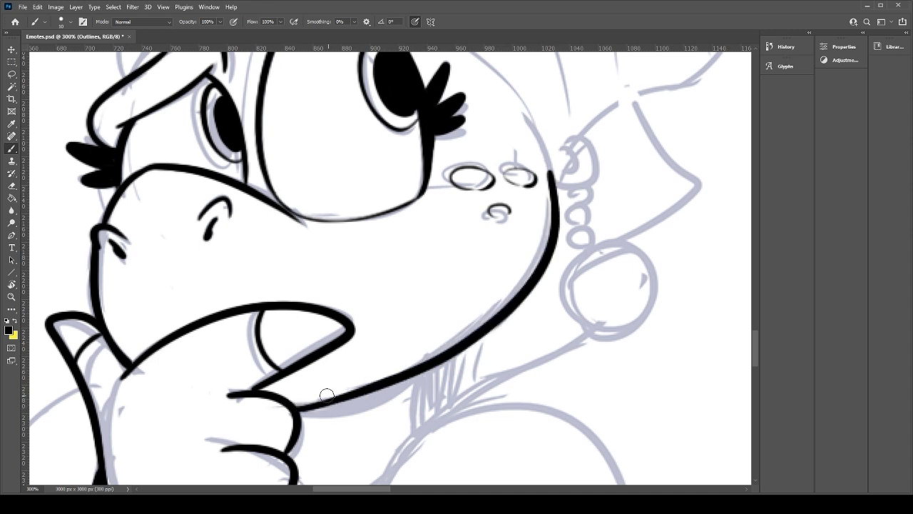
Step: Ink the neck line below the jaw and fill the shadow under the chin between the neck and the fingers
{"action": "mouse_move", "coordinate": [295, 408]}
{"action": "left_mouse_down"}
{"action": "mouse_move", "coordinate": [356, 396]}
{"action": "mouse_move", "coordinate": [333, 315]}
{"action": "mouse_move", "coordinate": [387, 368]}
{"action": "left_mouse_up"}
{"action": "key", "text": "ctrl+z"}
{"action": "left_click_drag", "start_coordinate": [378, 305], "coordinate": [388, 356]}
{"action": "mouse_move", "coordinate": [276, 340]}
{"action": "left_mouse_down"}
{"action": "mouse_move", "coordinate": [371, 309]}
{"action": "mouse_move", "coordinate": [383, 350]}
{"action": "left_mouse_up"}
{"action": "key", "text": "ctrl+z"}
{"action": "key", "text": "ctrl+z"}
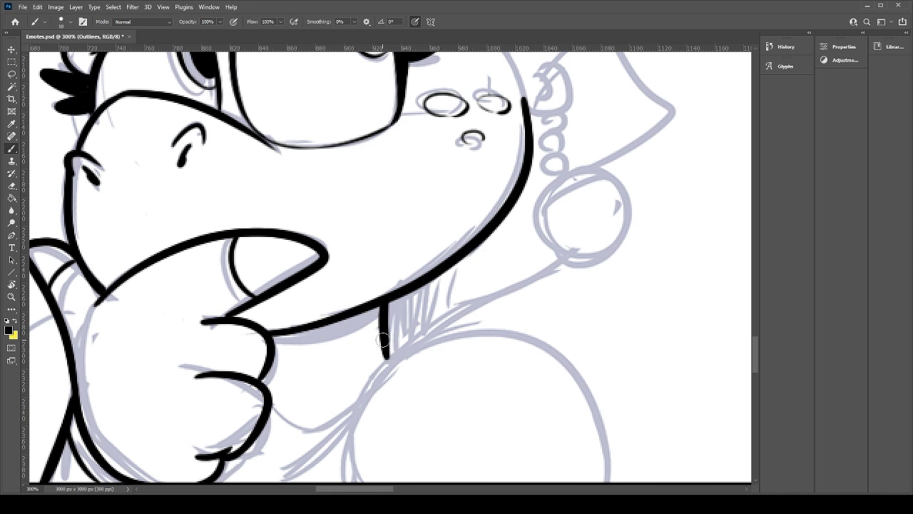
{"action": "mouse_move", "coordinate": [272, 343]}
{"action": "left_mouse_down"}
{"action": "mouse_move", "coordinate": [373, 315]}
{"action": "mouse_move", "coordinate": [380, 305]}
{"action": "mouse_move", "coordinate": [279, 336]}
{"action": "left_mouse_up"}
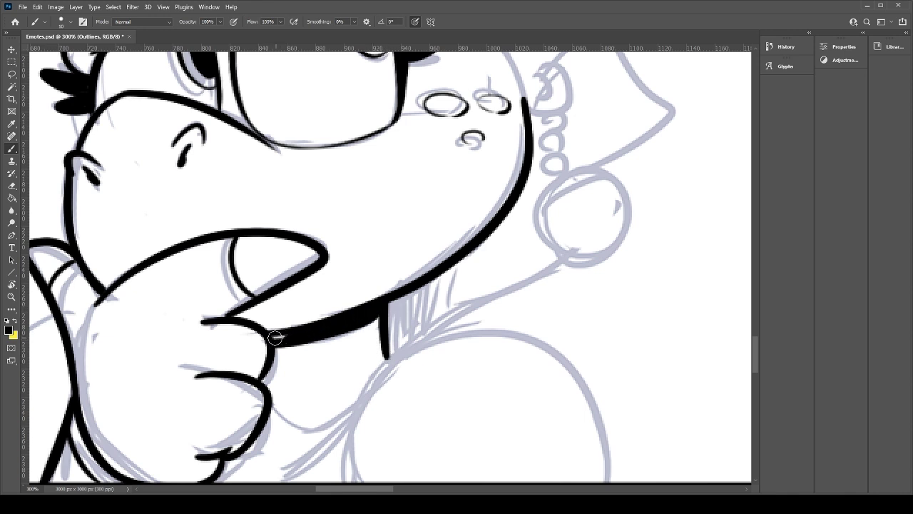
{"action": "left_click_drag", "start_coordinate": [354, 304], "coordinate": [288, 342]}
{"action": "left_click_drag", "start_coordinate": [382, 320], "coordinate": [363, 323]}
Step: Ink the back of the head from the large eye's brow ridge down to the cheek
{"action": "scroll", "coordinate": [551, 137], "scroll_direction": "up", "scroll_amount": 5}
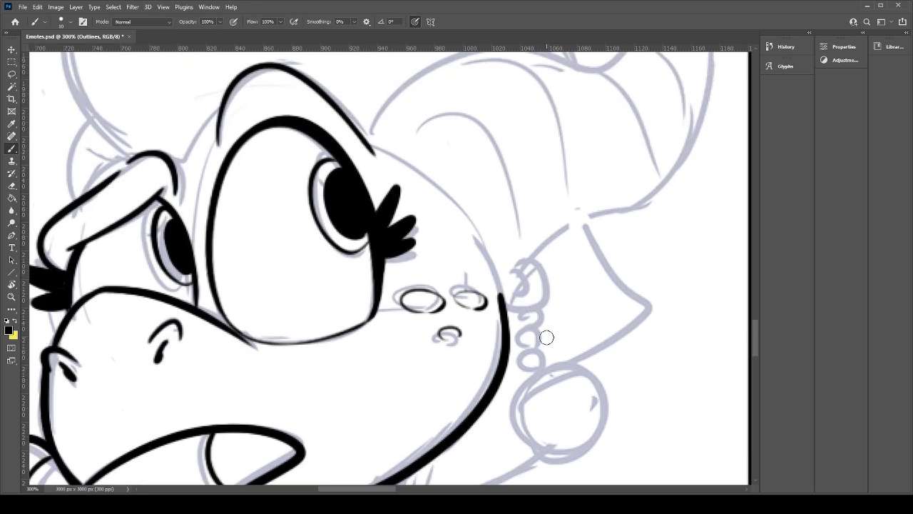
{"action": "mouse_move", "coordinate": [366, 139]}
{"action": "left_mouse_down"}
{"action": "mouse_move", "coordinate": [406, 162]}
{"action": "mouse_move", "coordinate": [506, 337]}
{"action": "left_mouse_up"}
{"action": "key", "text": "ctrl+z"}
{"action": "mouse_move", "coordinate": [367, 138]}
{"action": "left_mouse_down"}
{"action": "mouse_move", "coordinate": [478, 263]}
{"action": "mouse_move", "coordinate": [485, 319]}
{"action": "mouse_move", "coordinate": [423, 172]}
{"action": "mouse_move", "coordinate": [501, 346]}
{"action": "left_mouse_up"}
{"action": "key", "text": "ctrl+z"}
{"action": "key", "text": "ctrl+z"}
{"action": "left_click_drag", "start_coordinate": [366, 136], "coordinate": [502, 334]}
Step: Ink the rounded near shoulder below the jaw as one arc ending at the panel border
{"action": "scroll", "coordinate": [374, 358], "scroll_direction": "down", "scroll_amount": 10}
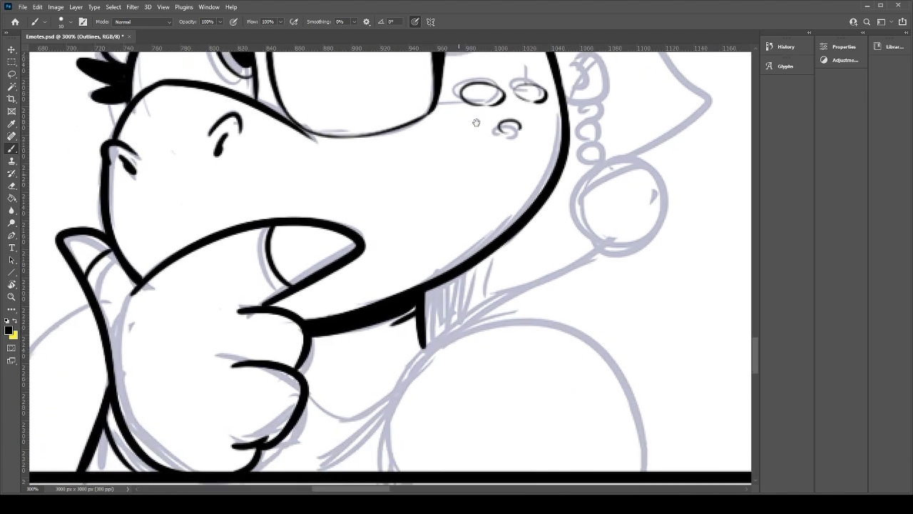
{"action": "mouse_move", "coordinate": [369, 393]}
{"action": "left_mouse_down"}
{"action": "mouse_move", "coordinate": [470, 247]}
{"action": "mouse_move", "coordinate": [613, 391]}
{"action": "left_mouse_up"}
{"action": "key", "text": "ctrl+z"}
{"action": "left_click_drag", "start_coordinate": [375, 391], "coordinate": [644, 391]}
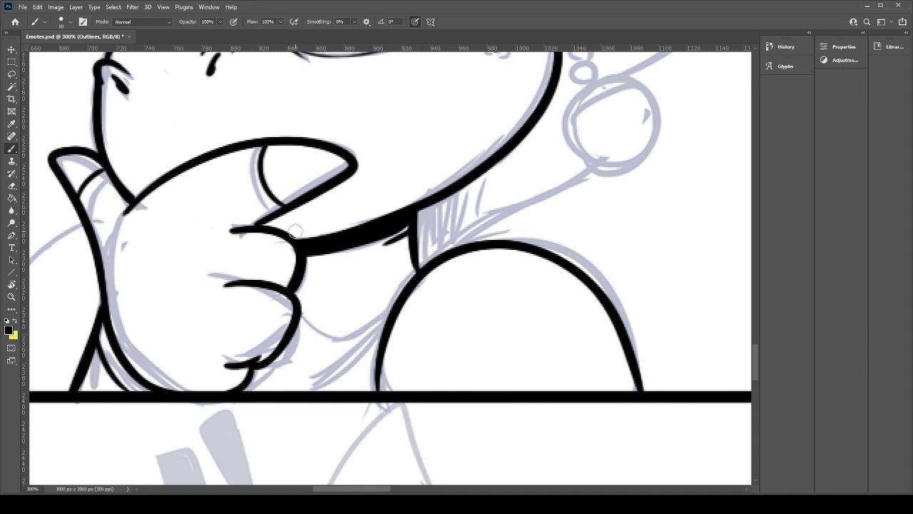
Step: Ink the collar and chest lines between the hand and near shoulder, plus the short line behind the neck
{"action": "mouse_move", "coordinate": [295, 334]}
{"action": "left_mouse_down"}
{"action": "mouse_move", "coordinate": [402, 298]}
{"action": "mouse_move", "coordinate": [305, 391]}
{"action": "left_mouse_up"}
{"action": "key", "text": "ctrl+z"}
{"action": "left_click_drag", "start_coordinate": [398, 303], "coordinate": [304, 392]}
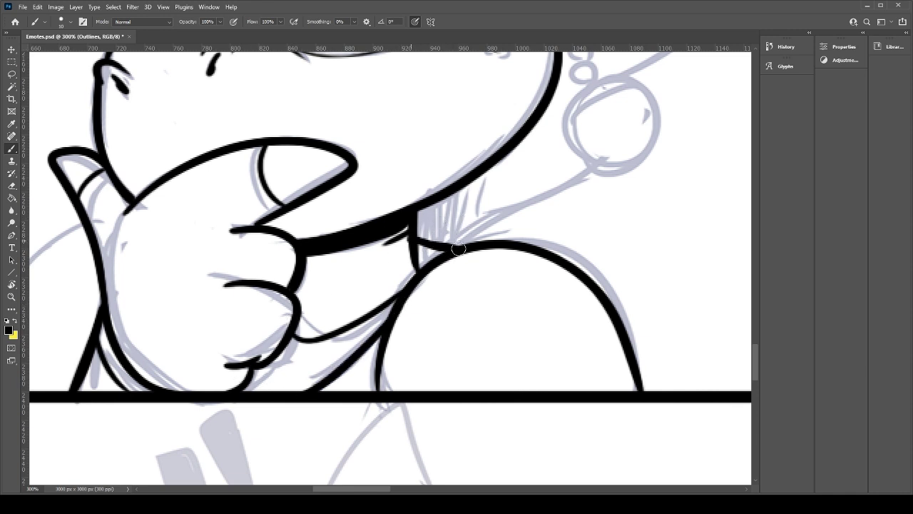
{"action": "left_click_drag", "start_coordinate": [414, 243], "coordinate": [460, 246]}
Step: Ink the far shoulder's curve from the pointed finger down to the panel border
{"action": "mouse_move", "coordinate": [281, 371]}
{"action": "left_mouse_down"}
{"action": "mouse_move", "coordinate": [385, 328]}
{"action": "mouse_move", "coordinate": [421, 333]}
{"action": "left_mouse_up"}
{"action": "mouse_move", "coordinate": [197, 396]}
{"action": "left_mouse_down"}
{"action": "mouse_move", "coordinate": [207, 326]}
{"action": "mouse_move", "coordinate": [289, 237]}
{"action": "mouse_move", "coordinate": [198, 397]}
{"action": "mouse_move", "coordinate": [293, 238]}
{"action": "mouse_move", "coordinate": [253, 263]}
{"action": "left_mouse_up"}
{"action": "key", "text": "ctrl+z"}
{"action": "key", "text": "ctrl+z"}
{"action": "key", "text": "ctrl+z"}
{"action": "left_click_drag", "start_coordinate": [292, 238], "coordinate": [229, 281]}
{"action": "left_click_drag", "start_coordinate": [200, 396], "coordinate": [212, 319]}
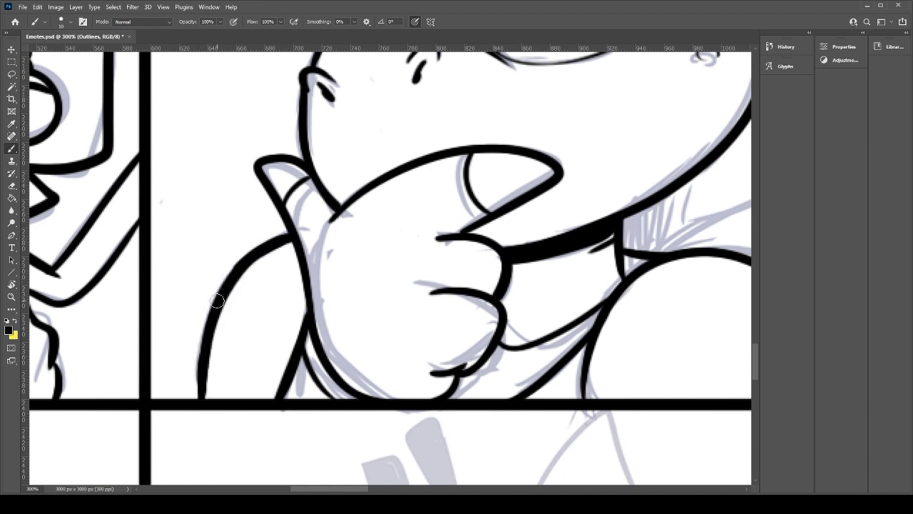
{"action": "key", "text": "ctrl+z"}
{"action": "left_click_drag", "start_coordinate": [201, 397], "coordinate": [214, 308]}
{"action": "key", "text": "ctrl+z"}
{"action": "left_click_drag", "start_coordinate": [204, 402], "coordinate": [205, 378]}
Step: Ink the front contour of the hair from the far brow ridge up towards the top tuft
{"action": "mouse_move", "coordinate": [597, 196]}
{"action": "left_mouse_down"}
{"action": "mouse_move", "coordinate": [387, 375]}
{"action": "mouse_move", "coordinate": [360, 411]}
{"action": "left_mouse_up"}
{"action": "mouse_move", "coordinate": [556, 167]}
{"action": "left_mouse_down"}
{"action": "mouse_move", "coordinate": [528, 214]}
{"action": "mouse_move", "coordinate": [596, 347]}
{"action": "mouse_move", "coordinate": [671, 448]}
{"action": "left_mouse_up"}
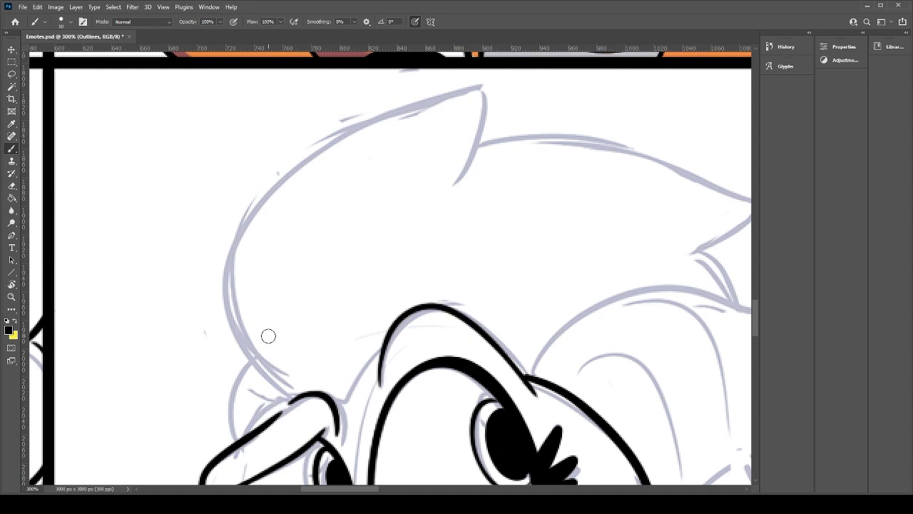
{"action": "left_click_drag", "start_coordinate": [292, 404], "coordinate": [253, 430]}
{"action": "key", "text": "ctrl+z"}
{"action": "key", "text": "ctrl+z"}
{"action": "left_click_drag", "start_coordinate": [296, 399], "coordinate": [251, 429]}
{"action": "key", "text": "ctrl+z"}
{"action": "mouse_move", "coordinate": [297, 398]}
{"action": "left_mouse_down"}
{"action": "mouse_move", "coordinate": [260, 425]}
{"action": "mouse_move", "coordinate": [433, 108]}
{"action": "left_mouse_up"}
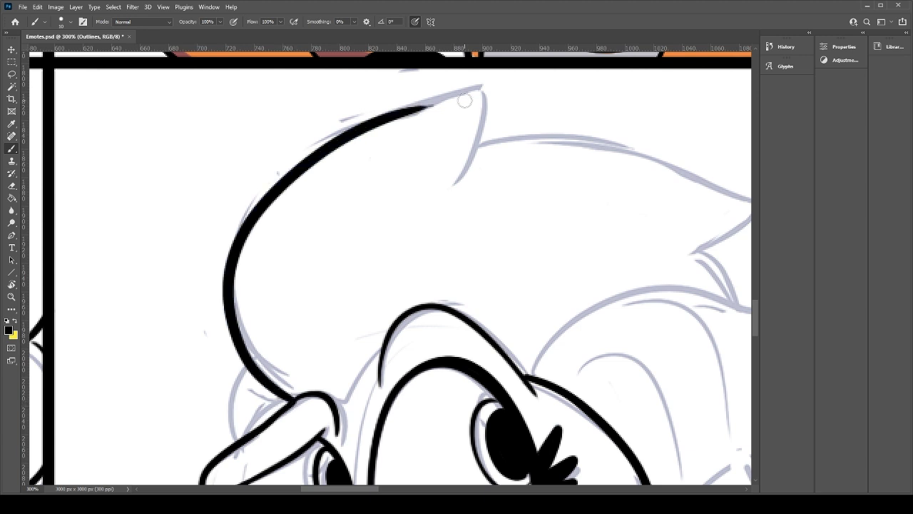
Step: Ink the pointed tuft on top of the hair, including its tapering inner edge
{"action": "mouse_move", "coordinate": [356, 134]}
{"action": "left_mouse_down"}
{"action": "mouse_move", "coordinate": [476, 86]}
{"action": "mouse_move", "coordinate": [470, 162]}
{"action": "left_mouse_up"}
{"action": "key", "text": "ctrl+z"}
{"action": "mouse_move", "coordinate": [371, 123]}
{"action": "left_mouse_down"}
{"action": "mouse_move", "coordinate": [437, 95]}
{"action": "mouse_move", "coordinate": [472, 157]}
{"action": "left_mouse_up"}
{"action": "key", "text": "e"}
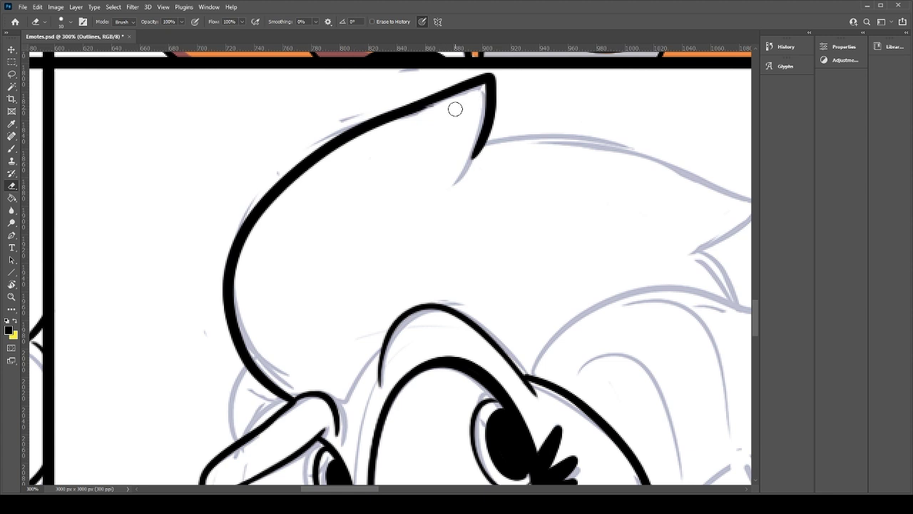
{"action": "key", "text": "b"}
{"action": "scroll", "coordinate": [416, 206], "scroll_direction": "right", "scroll_amount": 5}
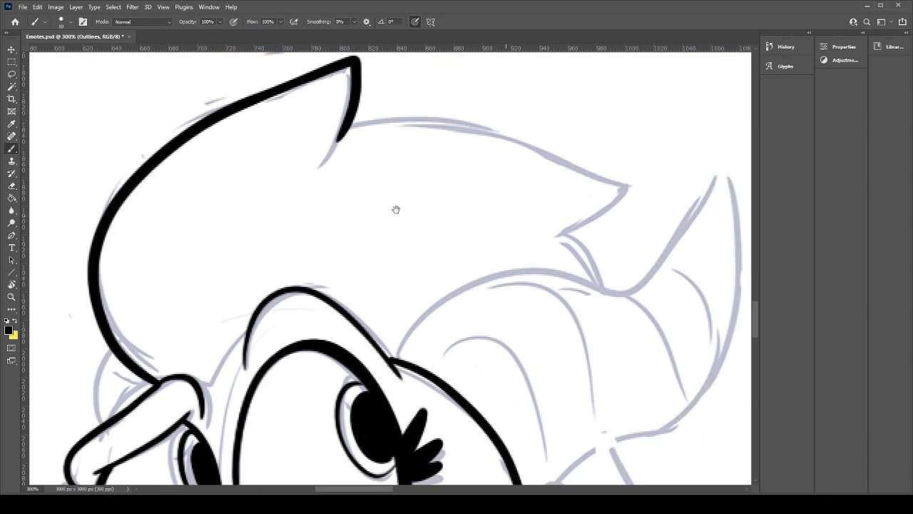
{"action": "left_click_drag", "start_coordinate": [321, 95], "coordinate": [287, 163]}
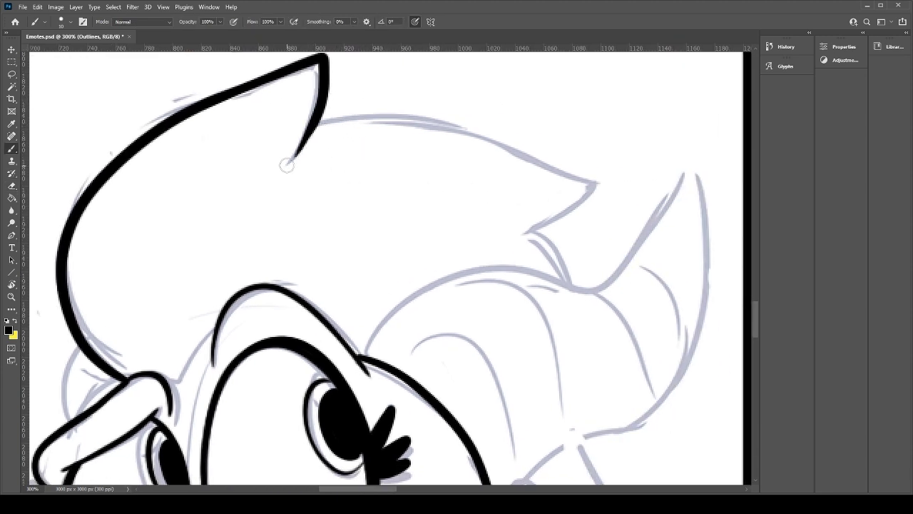
Step: Ink the upper hair line from the tuft to the rear point, then its notched back edge down to the horn
{"action": "mouse_move", "coordinate": [317, 120]}
{"action": "left_mouse_down"}
{"action": "mouse_move", "coordinate": [394, 117]}
{"action": "mouse_move", "coordinate": [571, 182]}
{"action": "left_mouse_up"}
{"action": "key", "text": "ctrl+z"}
{"action": "left_click_drag", "start_coordinate": [314, 121], "coordinate": [590, 187]}
{"action": "key", "text": "ctrl+z"}
{"action": "mouse_move", "coordinate": [315, 122]}
{"action": "left_mouse_down"}
{"action": "mouse_move", "coordinate": [397, 117]}
{"action": "mouse_move", "coordinate": [595, 183]}
{"action": "left_mouse_up"}
{"action": "key", "text": "ctrl+z"}
{"action": "left_click_drag", "start_coordinate": [318, 123], "coordinate": [597, 177]}
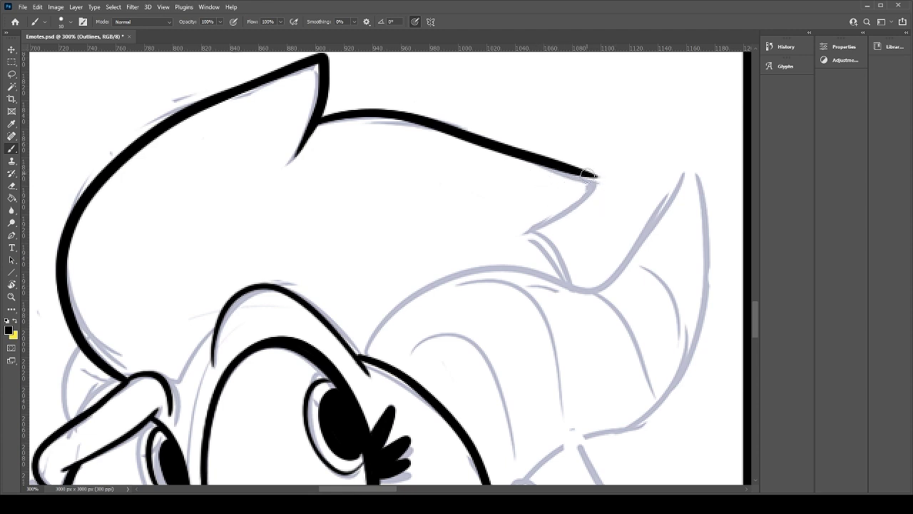
{"action": "left_click_drag", "start_coordinate": [589, 175], "coordinate": [527, 235]}
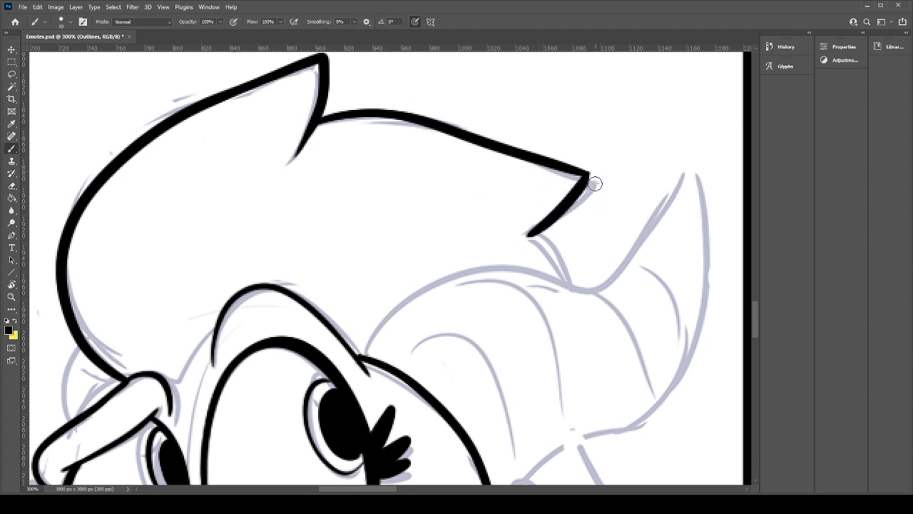
{"action": "left_click_drag", "start_coordinate": [519, 242], "coordinate": [550, 279]}
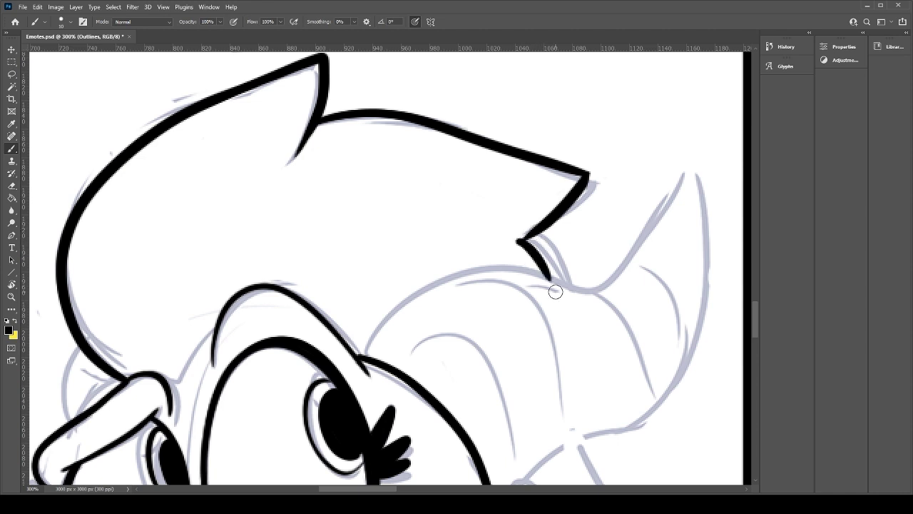
Step: Ink the short forehead line connecting the two brow ridges
{"action": "left_click_drag", "start_coordinate": [452, 350], "coordinate": [397, 248]}
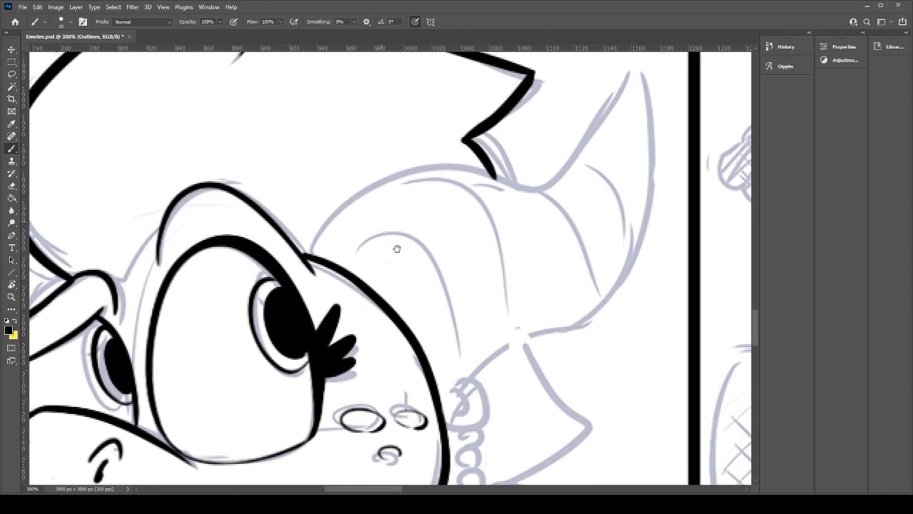
{"action": "mouse_move", "coordinate": [114, 285]}
{"action": "left_mouse_down"}
{"action": "mouse_move", "coordinate": [166, 237]}
{"action": "mouse_move", "coordinate": [130, 300]}
{"action": "left_mouse_up"}
{"action": "key", "text": "ctrl+z"}
{"action": "key", "text": "ctrl+z"}
{"action": "mouse_move", "coordinate": [156, 250]}
{"action": "left_mouse_down"}
{"action": "mouse_move", "coordinate": [98, 281]}
{"action": "mouse_move", "coordinate": [131, 254]}
{"action": "mouse_move", "coordinate": [117, 289]}
{"action": "mouse_move", "coordinate": [125, 290]}
{"action": "mouse_move", "coordinate": [158, 245]}
{"action": "left_mouse_up"}
{"action": "key", "text": "ctrl+z"}
Step: Ink the upper edge of the curved horn from the brow ridge to past the hair's back edge
{"action": "left_click_drag", "start_coordinate": [495, 241], "coordinate": [397, 280]}
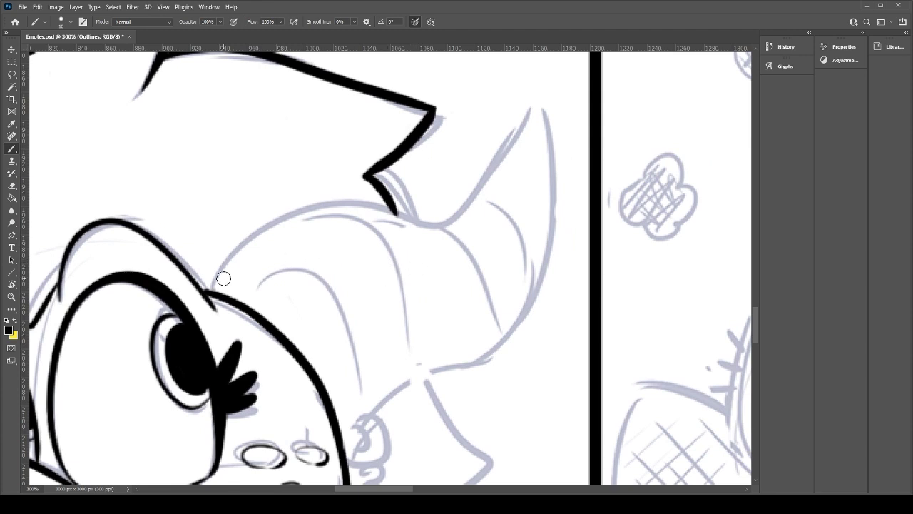
{"action": "left_click_drag", "start_coordinate": [208, 293], "coordinate": [432, 228]}
{"action": "key", "text": "ctrl+z"}
{"action": "left_click_drag", "start_coordinate": [209, 292], "coordinate": [433, 229]}
{"action": "key", "text": "ctrl+z"}
{"action": "left_click_drag", "start_coordinate": [208, 293], "coordinate": [433, 228]}
{"action": "key", "text": "ctrl+z"}
{"action": "left_click_drag", "start_coordinate": [208, 292], "coordinate": [432, 229]}
{"action": "key", "text": "ctrl+z"}
{"action": "mouse_move", "coordinate": [208, 293]}
{"action": "left_mouse_down"}
{"action": "mouse_move", "coordinate": [455, 228]}
{"action": "mouse_move", "coordinate": [529, 115]}
{"action": "mouse_move", "coordinate": [510, 330]}
{"action": "left_mouse_up"}
Step: Ink the horn's upturned pointed tip and its outer edge curving back down underneath
{"action": "key", "text": "ctrl+z"}
{"action": "mouse_move", "coordinate": [442, 226]}
{"action": "left_mouse_down"}
{"action": "mouse_move", "coordinate": [513, 304]}
{"action": "mouse_move", "coordinate": [503, 331]}
{"action": "left_mouse_up"}
{"action": "key", "text": "ctrl+z"}
{"action": "left_click_drag", "start_coordinate": [443, 226], "coordinate": [510, 330]}
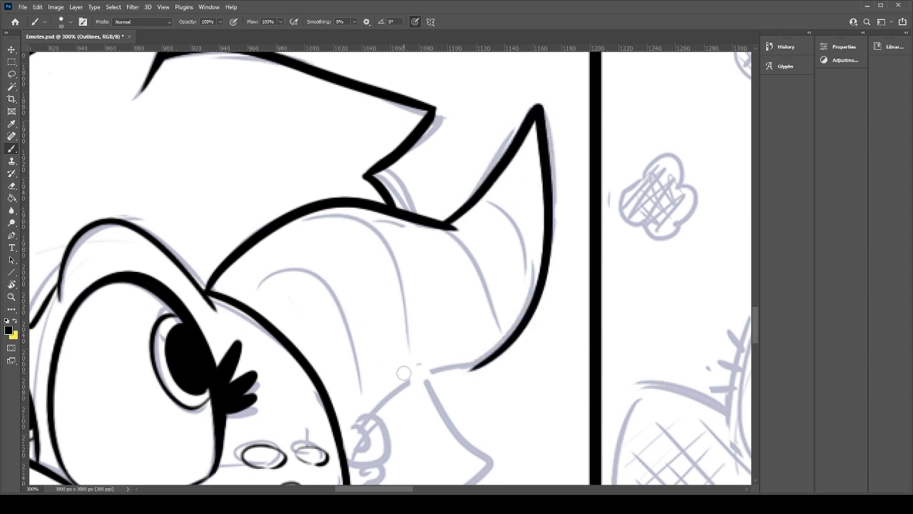
{"action": "key", "text": "ctrl+z"}
{"action": "mouse_move", "coordinate": [444, 227]}
{"action": "left_mouse_down"}
{"action": "mouse_move", "coordinate": [548, 239]}
{"action": "mouse_move", "coordinate": [510, 330]}
{"action": "mouse_move", "coordinate": [499, 147]}
{"action": "mouse_move", "coordinate": [510, 350]}
{"action": "left_mouse_up"}
{"action": "key", "text": "ctrl+z"}
{"action": "key", "text": "ctrl+z"}
{"action": "mouse_move", "coordinate": [435, 225]}
{"action": "left_mouse_down"}
{"action": "mouse_move", "coordinate": [532, 315]}
{"action": "mouse_move", "coordinate": [499, 350]}
{"action": "mouse_move", "coordinate": [500, 165]}
{"action": "mouse_move", "coordinate": [436, 387]}
{"action": "left_mouse_up"}
{"action": "key", "text": "ctrl+z"}
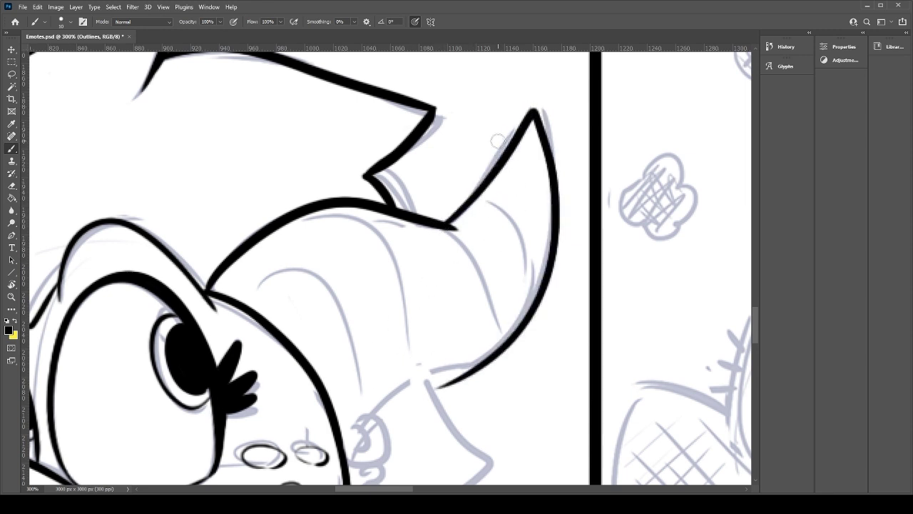
{"action": "key", "text": "ctrl+z"}
{"action": "left_click_drag", "start_coordinate": [442, 227], "coordinate": [533, 108]}
{"action": "key", "text": "ctrl+z"}
{"action": "mouse_move", "coordinate": [447, 229]}
{"action": "left_mouse_down"}
{"action": "mouse_move", "coordinate": [535, 86]}
{"action": "mouse_move", "coordinate": [432, 362]}
{"action": "left_mouse_up"}
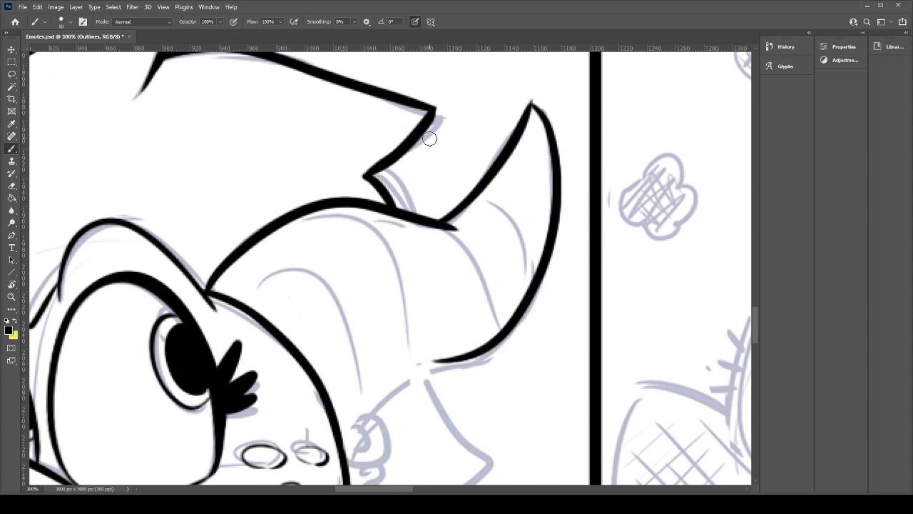
Step: Ink the horn's lower edge from the cheek to the outer curve and erase the overlapping stroke end
{"action": "key", "text": "e"}
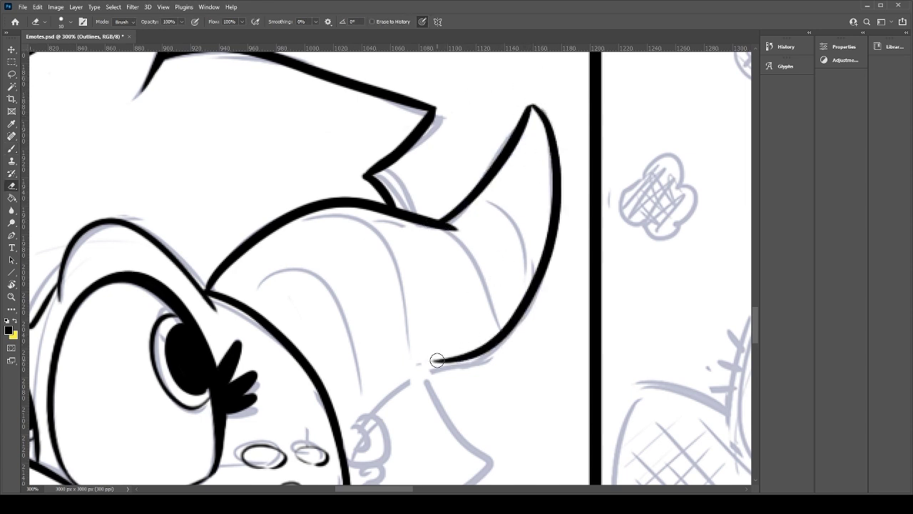
{"action": "key", "text": "b"}
{"action": "left_click_drag", "start_coordinate": [347, 460], "coordinate": [460, 357]}
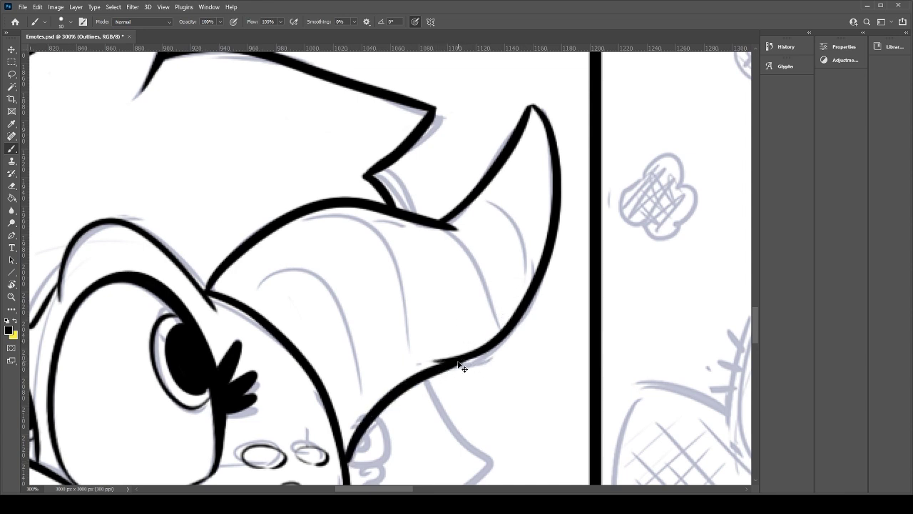
{"action": "key", "text": "e"}
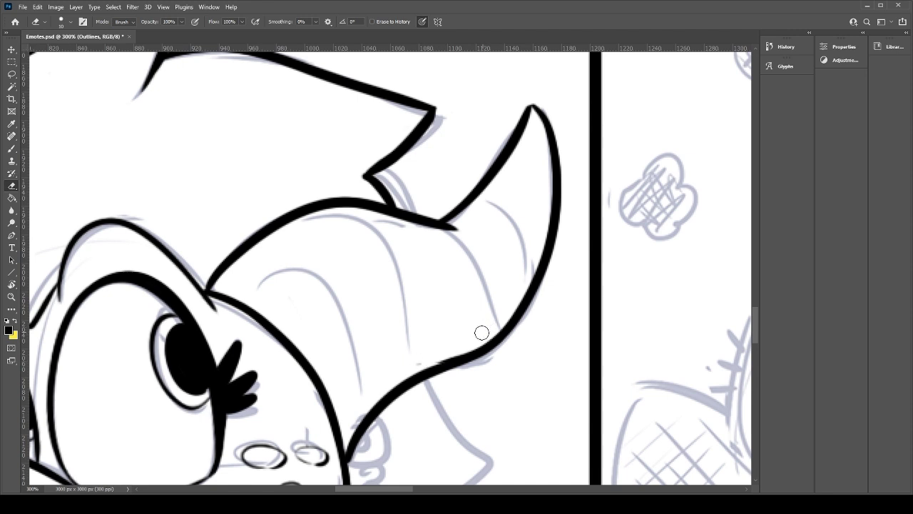
{"action": "left_click_drag", "start_coordinate": [393, 378], "coordinate": [420, 305]}
{"action": "key", "text": "b"}
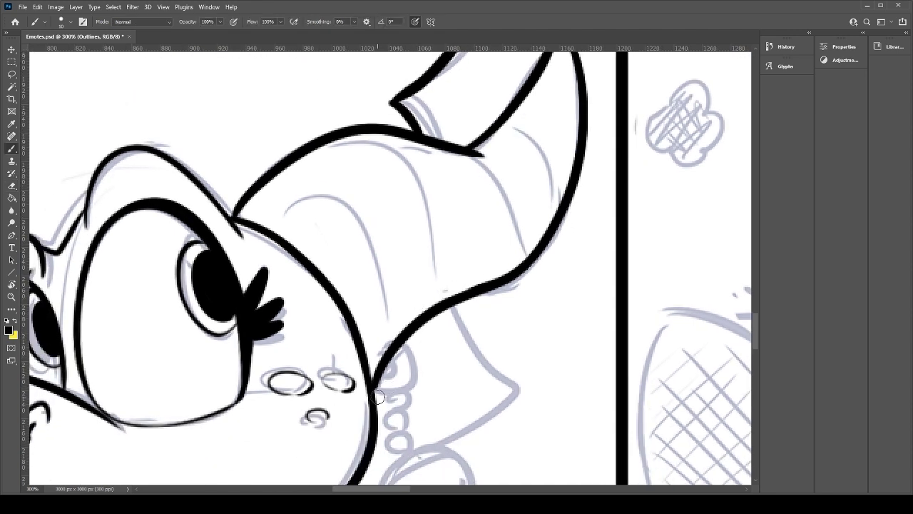
Step: Ink thin curved ridge lines across the horn from its base towards the tip
{"action": "mouse_move", "coordinate": [275, 173]}
{"action": "left_mouse_down"}
{"action": "mouse_move", "coordinate": [340, 189]}
{"action": "mouse_move", "coordinate": [391, 314]}
{"action": "left_mouse_up"}
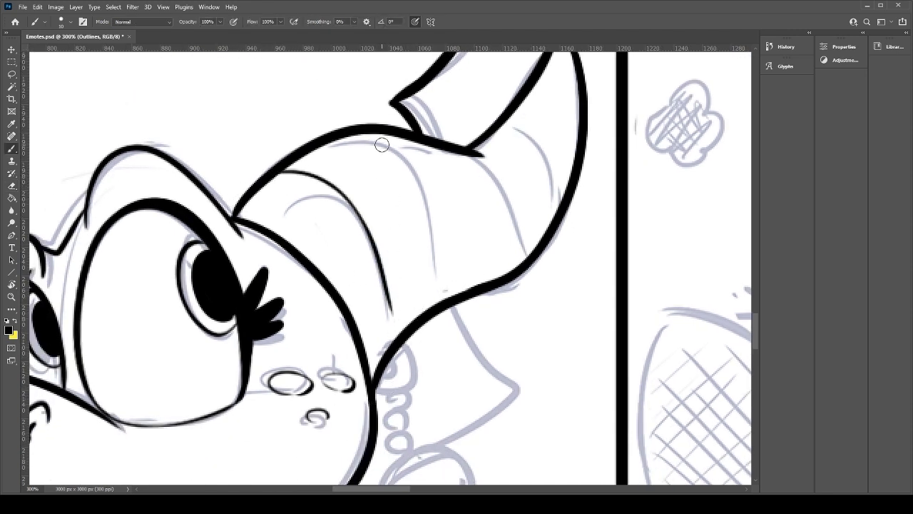
{"action": "left_click_drag", "start_coordinate": [418, 140], "coordinate": [451, 274]}
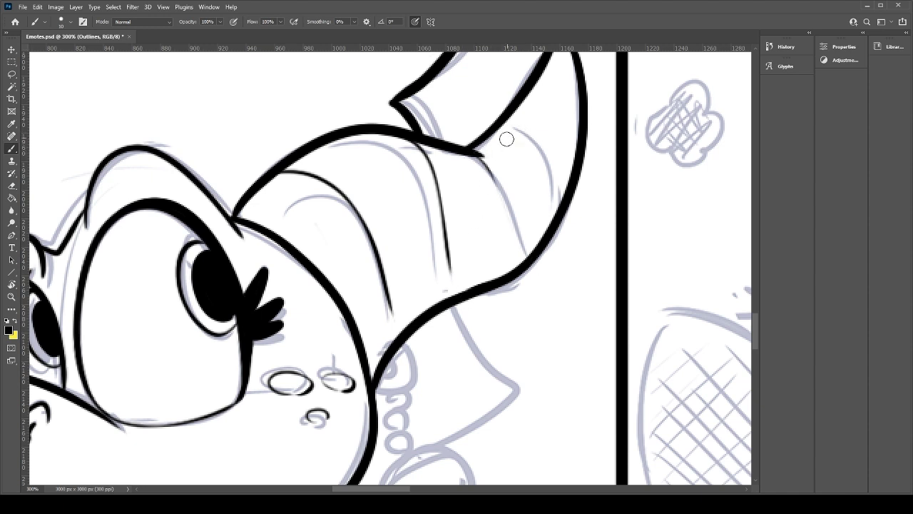
{"action": "left_click_drag", "start_coordinate": [472, 150], "coordinate": [528, 255]}
{"action": "left_click_drag", "start_coordinate": [514, 114], "coordinate": [571, 170]}
{"action": "key", "text": "ctrl+z"}
{"action": "left_click_drag", "start_coordinate": [513, 114], "coordinate": [575, 165]}
{"action": "mouse_move", "coordinate": [536, 124]}
{"action": "left_mouse_down"}
{"action": "mouse_move", "coordinate": [525, 172]}
{"action": "mouse_move", "coordinate": [564, 218]}
{"action": "left_mouse_up"}
{"action": "key", "text": "ctrl+z"}
Step: Ink the round ball of the earring and the small marks near its lower edge
{"action": "left_click_drag", "start_coordinate": [477, 318], "coordinate": [480, 149]}
{"action": "mouse_move", "coordinate": [397, 394]}
{"action": "left_mouse_down"}
{"action": "mouse_move", "coordinate": [398, 332]}
{"action": "mouse_move", "coordinate": [369, 385]}
{"action": "left_mouse_up"}
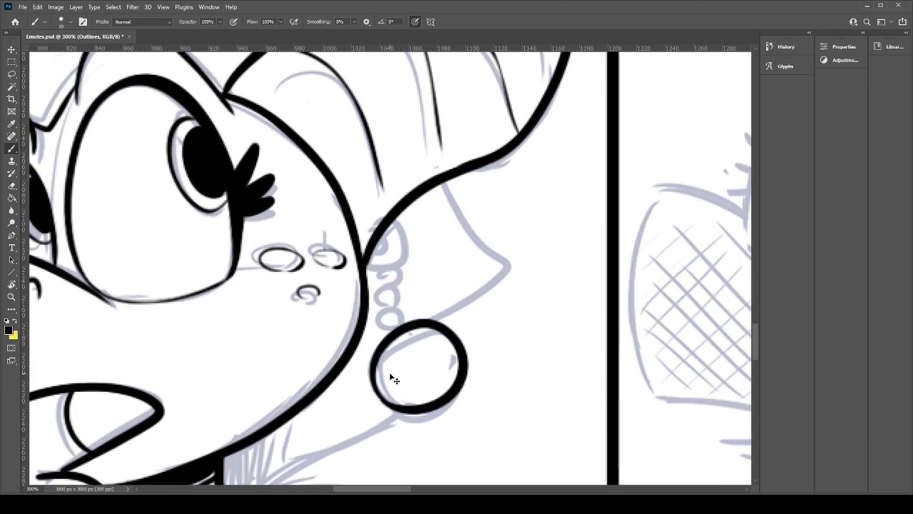
{"action": "key", "text": "ctrl+z"}
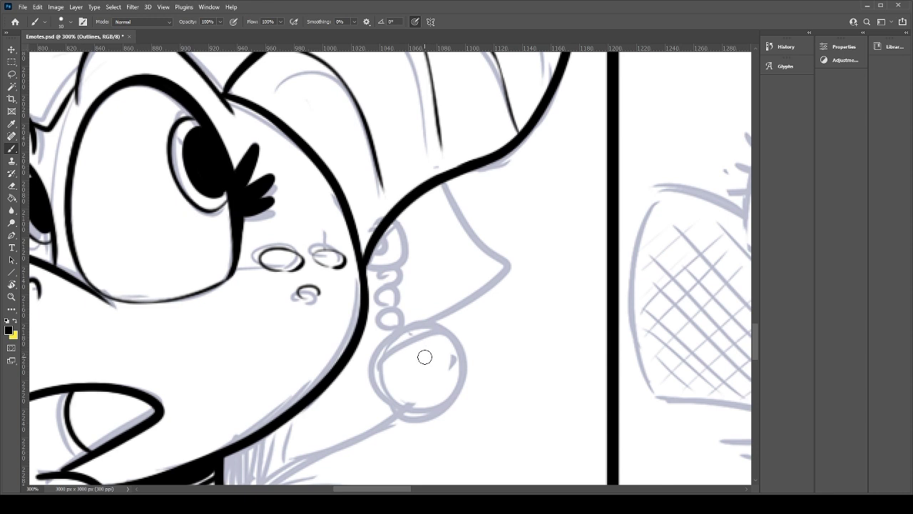
{"action": "mouse_move", "coordinate": [411, 406]}
{"action": "left_mouse_down"}
{"action": "mouse_move", "coordinate": [453, 344]}
{"action": "mouse_move", "coordinate": [392, 392]}
{"action": "mouse_move", "coordinate": [374, 372]}
{"action": "mouse_move", "coordinate": [396, 329]}
{"action": "mouse_move", "coordinate": [372, 384]}
{"action": "mouse_move", "coordinate": [449, 338]}
{"action": "mouse_move", "coordinate": [375, 384]}
{"action": "mouse_move", "coordinate": [411, 409]}
{"action": "mouse_move", "coordinate": [411, 397]}
{"action": "left_mouse_up"}
{"action": "key", "text": "ctrl+z"}
{"action": "key", "text": "ctrl+z"}
{"action": "key", "text": "ctrl+z"}
{"action": "left_click_drag", "start_coordinate": [419, 393], "coordinate": [425, 393]}
Step: Ink the earring's hook and chain links and the curved band across its ball
{"action": "mouse_move", "coordinate": [383, 218]}
{"action": "left_mouse_down"}
{"action": "mouse_move", "coordinate": [374, 253]}
{"action": "mouse_move", "coordinate": [383, 221]}
{"action": "mouse_move", "coordinate": [384, 232]}
{"action": "left_mouse_up"}
{"action": "key", "text": "ctrl+z"}
{"action": "key", "text": "e"}
{"action": "key", "text": "b"}
{"action": "key", "text": "ctrl+z"}
{"action": "key", "text": "ctrl+z"}
{"action": "mouse_move", "coordinate": [391, 273]}
{"action": "left_mouse_down"}
{"action": "mouse_move", "coordinate": [397, 294]}
{"action": "mouse_move", "coordinate": [385, 308]}
{"action": "mouse_move", "coordinate": [403, 324]}
{"action": "left_mouse_up"}
{"action": "left_click_drag", "start_coordinate": [381, 361], "coordinate": [454, 343]}
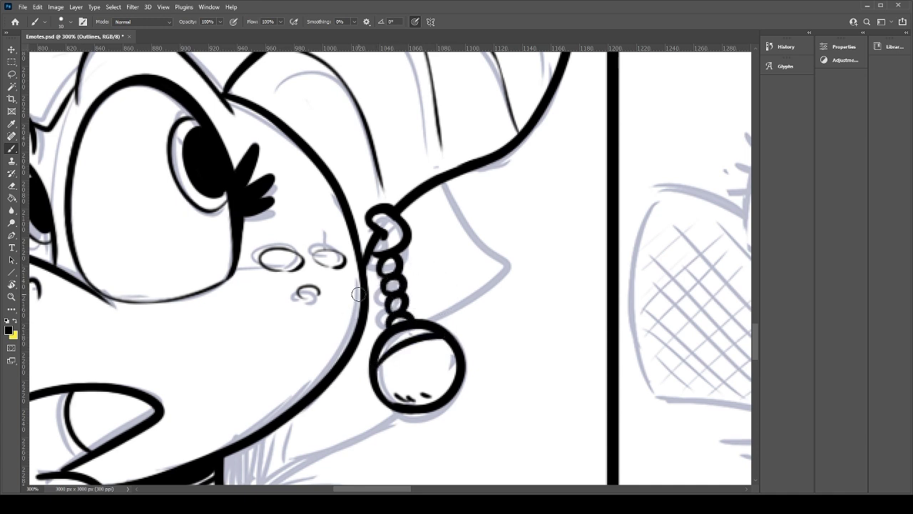
{"action": "left_click_drag", "start_coordinate": [304, 381], "coordinate": [516, 433]}
{"action": "left_click_drag", "start_coordinate": [423, 194], "coordinate": [477, 312]}
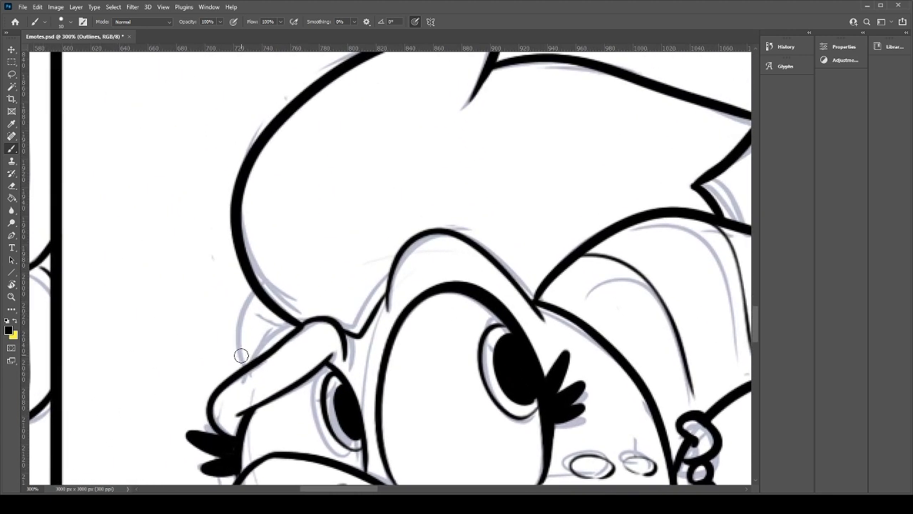
Step: Ink the short curved outline on the far side of the second emote's head, joining the hair to the brow
{"action": "left_click_drag", "start_coordinate": [245, 360], "coordinate": [259, 297]}
{"action": "left_click_drag", "start_coordinate": [218, 432], "coordinate": [306, 324]}
{"action": "mouse_move", "coordinate": [237, 377]}
{"action": "left_mouse_down"}
{"action": "mouse_move", "coordinate": [312, 318]}
{"action": "mouse_move", "coordinate": [239, 364]}
{"action": "mouse_move", "coordinate": [326, 316]}
{"action": "mouse_move", "coordinate": [231, 367]}
{"action": "left_mouse_up"}
{"action": "key", "text": "ctrl+z"}
{"action": "key", "text": "ctrl+z"}
{"action": "key", "text": "ctrl+z"}
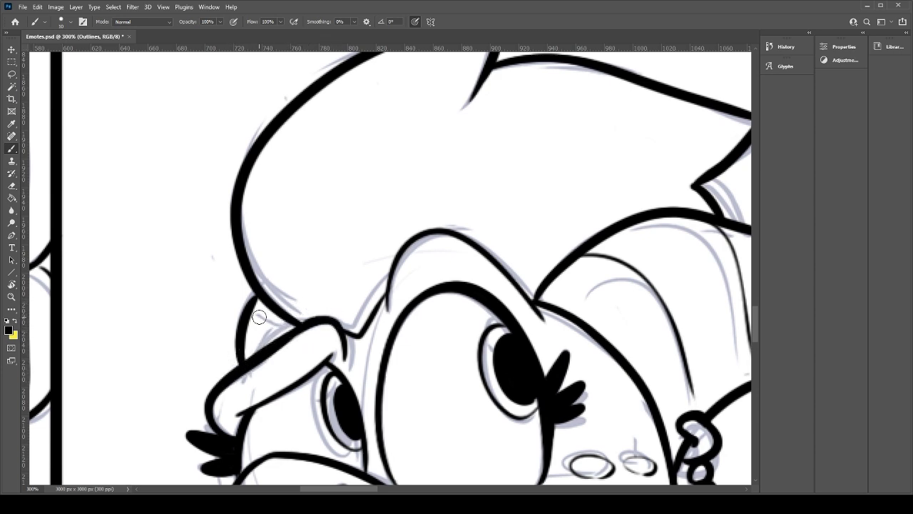
{"action": "left_click_drag", "start_coordinate": [254, 301], "coordinate": [249, 331]}
Step: Ink the pointed hair outline behind the earring, from the horn's underside to the ball and from the ball down to the shoulder
{"action": "mouse_move", "coordinate": [507, 306]}
{"action": "left_mouse_down"}
{"action": "mouse_move", "coordinate": [434, 339]}
{"action": "mouse_move", "coordinate": [330, 293]}
{"action": "left_mouse_up"}
{"action": "mouse_move", "coordinate": [451, 365]}
{"action": "left_mouse_down"}
{"action": "mouse_move", "coordinate": [397, 352]}
{"action": "mouse_move", "coordinate": [386, 410]}
{"action": "mouse_move", "coordinate": [378, 410]}
{"action": "left_mouse_up"}
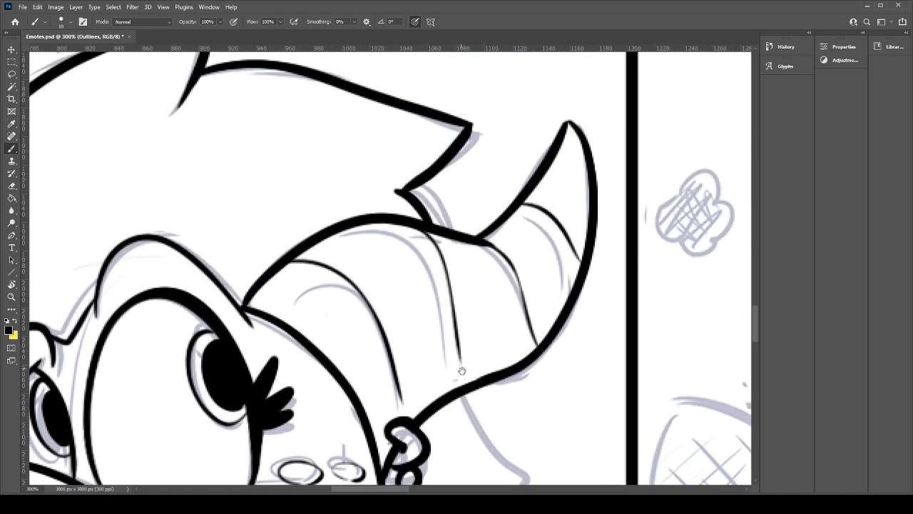
{"action": "left_click_drag", "start_coordinate": [480, 398], "coordinate": [466, 199]}
{"action": "key", "text": "ctrl+z"}
{"action": "left_click_drag", "start_coordinate": [441, 194], "coordinate": [447, 345]}
{"action": "key", "text": "ctrl+z"}
{"action": "left_click_drag", "start_coordinate": [441, 194], "coordinate": [433, 345]}
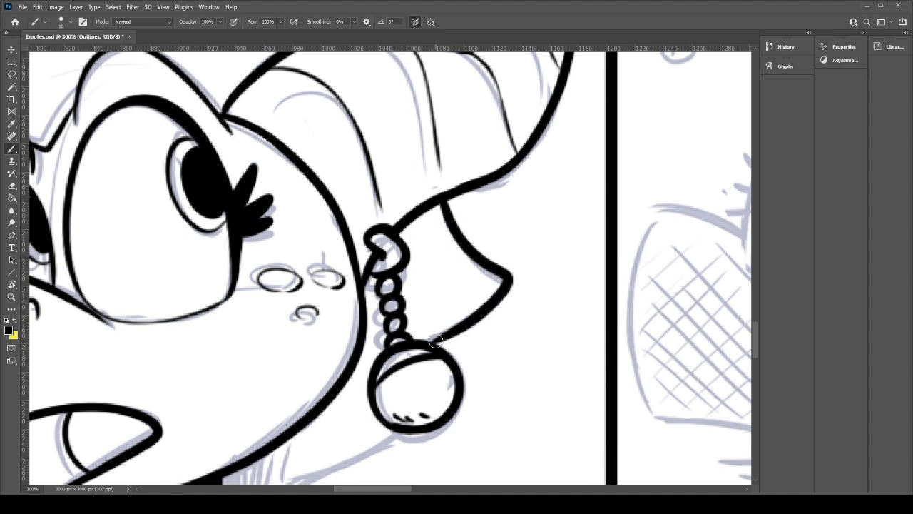
{"action": "left_click_drag", "start_coordinate": [458, 314], "coordinate": [587, 110]}
{"action": "left_click_drag", "start_coordinate": [389, 305], "coordinate": [540, 222]}
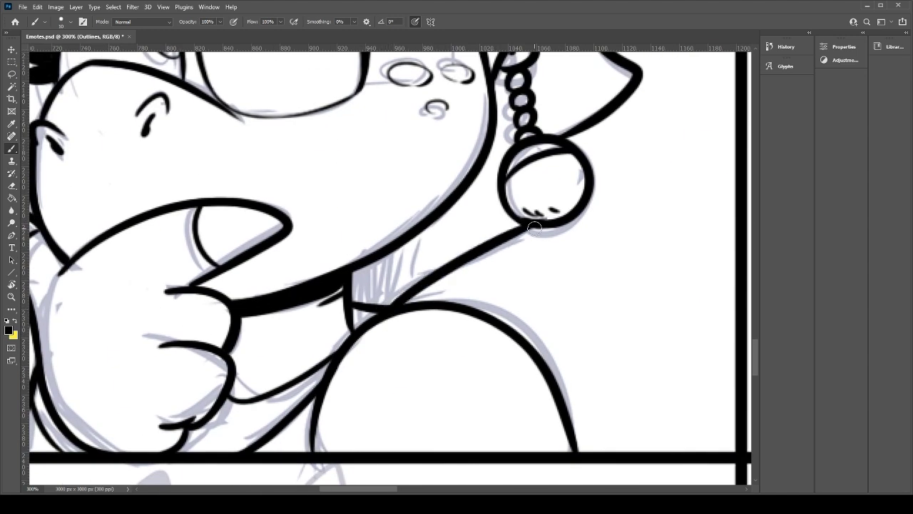
Step: Fill the shadow beside the neck under the jaw with solid black and save the file
{"action": "mouse_move", "coordinate": [362, 293]}
{"action": "left_mouse_down"}
{"action": "mouse_move", "coordinate": [373, 266]}
{"action": "mouse_move", "coordinate": [355, 283]}
{"action": "mouse_move", "coordinate": [386, 269]}
{"action": "left_mouse_up"}
{"action": "left_click_drag", "start_coordinate": [296, 206], "coordinate": [401, 284]}
{"action": "key", "text": "ctrl+s"}
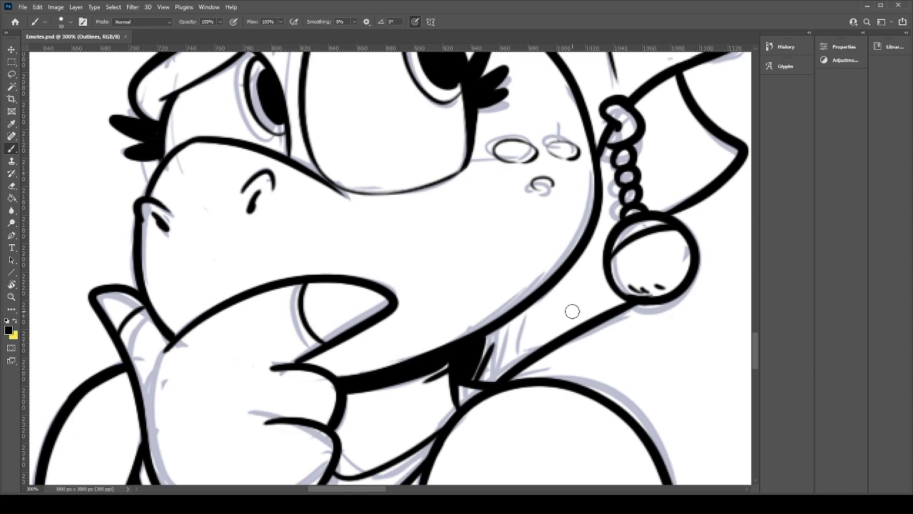
Step: Ink the top and front edges of the snout on the third emote in the fourth row
{"action": "left_click_drag", "start_coordinate": [543, 193], "coordinate": [435, 279]}
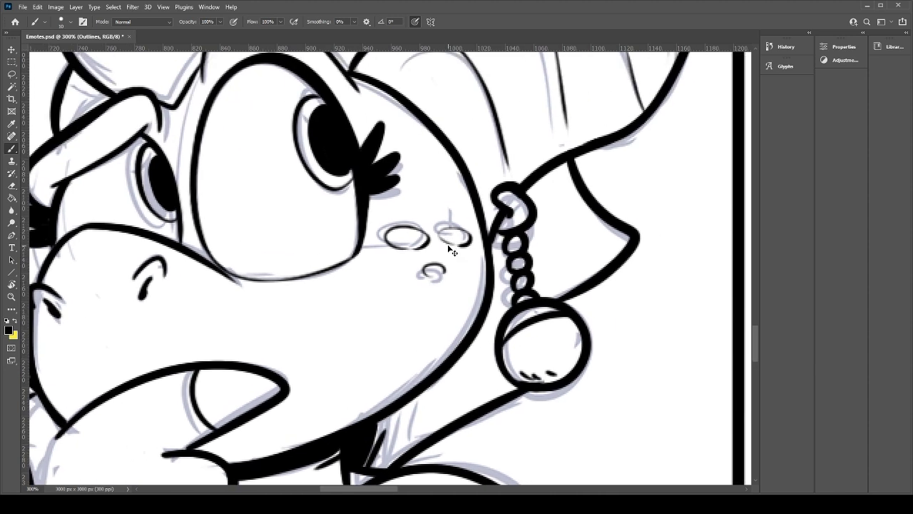
{"action": "key", "text": "ctrl+minus"}
{"action": "scroll", "coordinate": [451, 250], "scroll_direction": "down", "scroll_amount": 2}
{"action": "scroll", "coordinate": [448, 245], "scroll_direction": "right", "scroll_amount": 5}
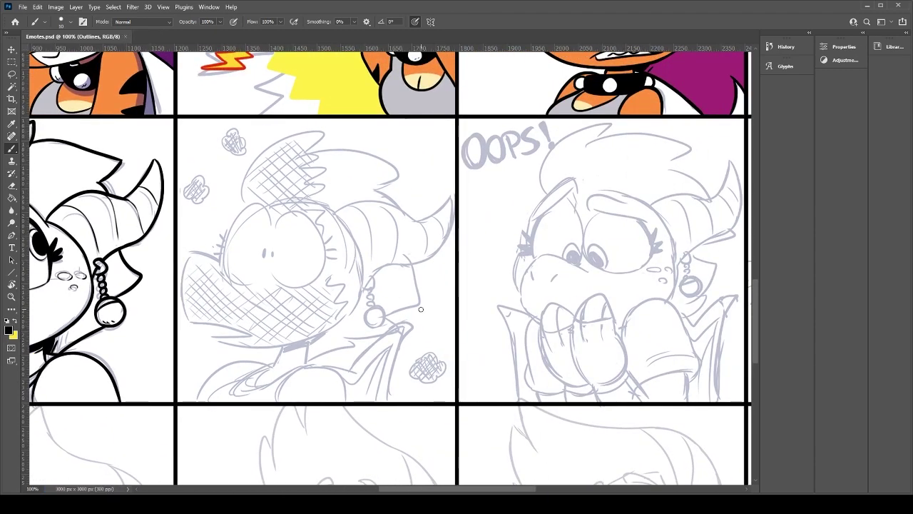
{"action": "scroll", "coordinate": [421, 309], "scroll_direction": "up", "scroll_amount": 4}
{"action": "left_click_drag", "start_coordinate": [421, 308], "coordinate": [498, 303]}
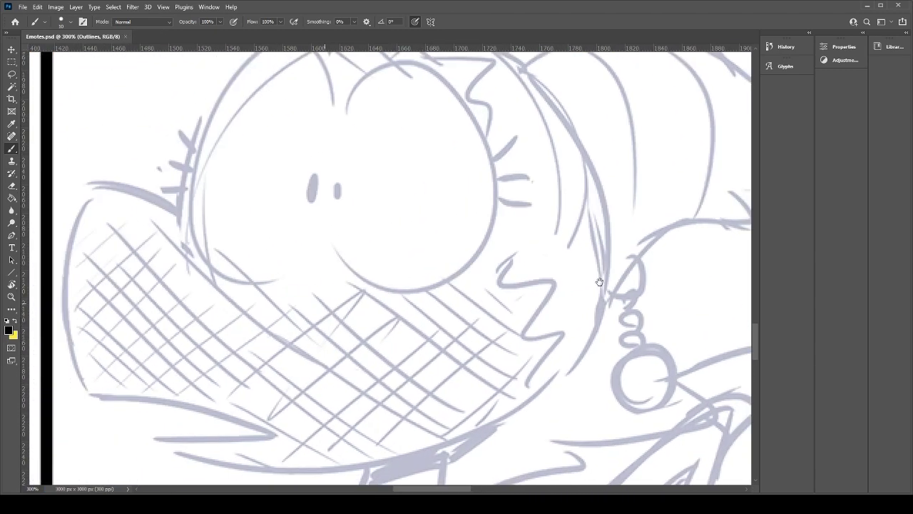
{"action": "mouse_move", "coordinate": [130, 189]}
{"action": "left_mouse_down"}
{"action": "mouse_move", "coordinate": [207, 213]}
{"action": "mouse_move", "coordinate": [183, 206]}
{"action": "mouse_move", "coordinate": [229, 236]}
{"action": "left_mouse_up"}
{"action": "key", "text": "ctrl+z"}
{"action": "left_click_drag", "start_coordinate": [132, 193], "coordinate": [120, 384]}
{"action": "key", "text": "ctrl+z"}
{"action": "left_click_drag", "start_coordinate": [133, 195], "coordinate": [131, 405]}
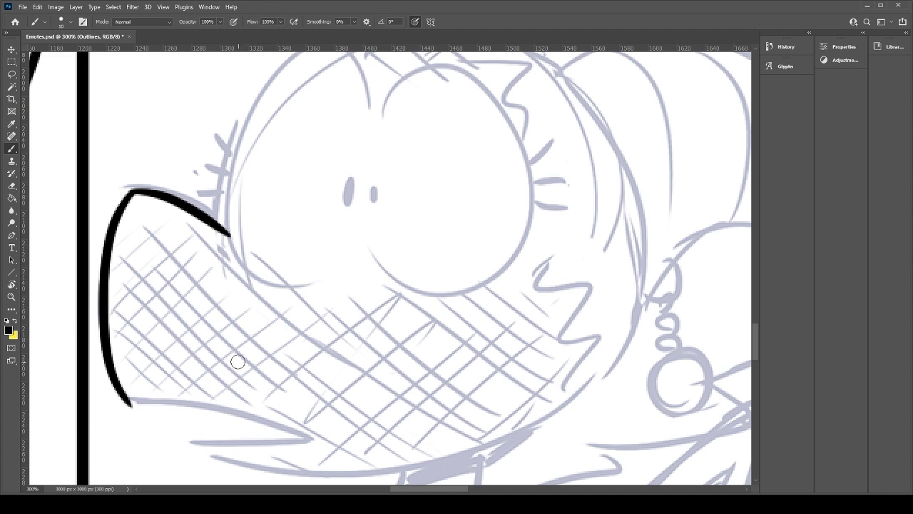
{"action": "key", "text": "ctrl+z"}
{"action": "mouse_move", "coordinate": [133, 194]}
{"action": "left_mouse_down"}
{"action": "mouse_move", "coordinate": [124, 397]}
{"action": "mouse_move", "coordinate": [330, 432]}
{"action": "left_mouse_up"}
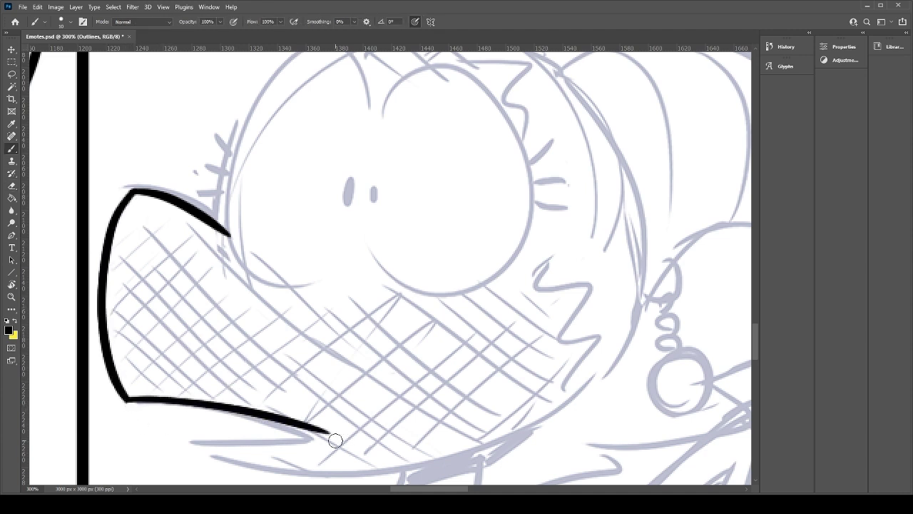
Step: Ink the upper jaw's lower edge and the sharp open-mouth corner, erasing the excess at the corner
{"action": "key", "text": "ctrl+z"}
{"action": "mouse_move", "coordinate": [127, 401]}
{"action": "left_mouse_down"}
{"action": "mouse_move", "coordinate": [312, 448]}
{"action": "mouse_move", "coordinate": [189, 447]}
{"action": "left_mouse_up"}
{"action": "key", "text": "ctrl+z"}
{"action": "key", "text": "ctrl+z"}
{"action": "left_click_drag", "start_coordinate": [317, 443], "coordinate": [182, 445]}
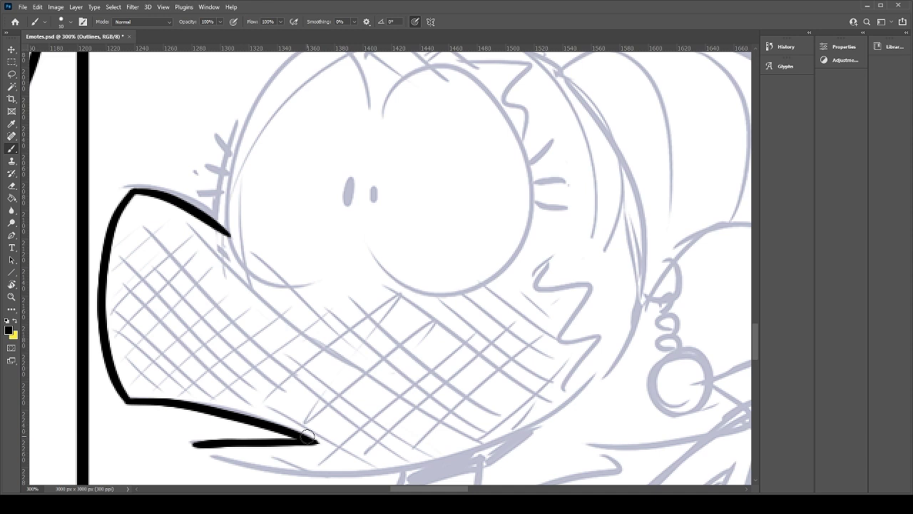
{"action": "key", "text": "e"}
{"action": "left_click_drag", "start_coordinate": [322, 444], "coordinate": [328, 450]}
{"action": "mouse_move", "coordinate": [334, 368]}
{"action": "left_mouse_down"}
{"action": "mouse_move", "coordinate": [306, 321]}
{"action": "mouse_move", "coordinate": [309, 306]}
{"action": "left_mouse_up"}
{"action": "key", "text": "b"}
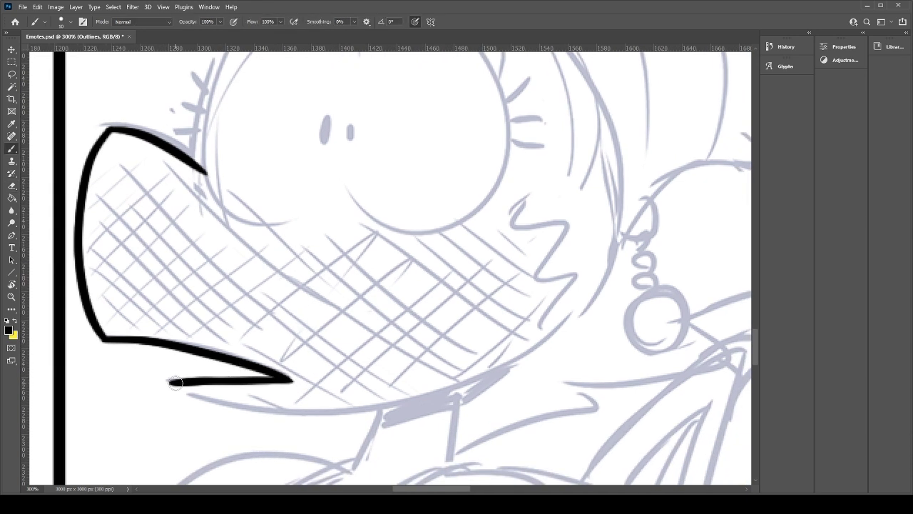
Step: Ink the lower jaw in one long curve from the mouth's front tip up to the cheek
{"action": "left_click_drag", "start_coordinate": [171, 383], "coordinate": [471, 370]}
{"action": "key", "text": "ctrl+z"}
{"action": "left_click_drag", "start_coordinate": [180, 389], "coordinate": [564, 334]}
{"action": "key", "text": "ctrl+z"}
{"action": "mouse_move", "coordinate": [171, 383]}
{"action": "left_mouse_down"}
{"action": "mouse_move", "coordinate": [235, 413]}
{"action": "mouse_move", "coordinate": [560, 332]}
{"action": "left_mouse_up"}
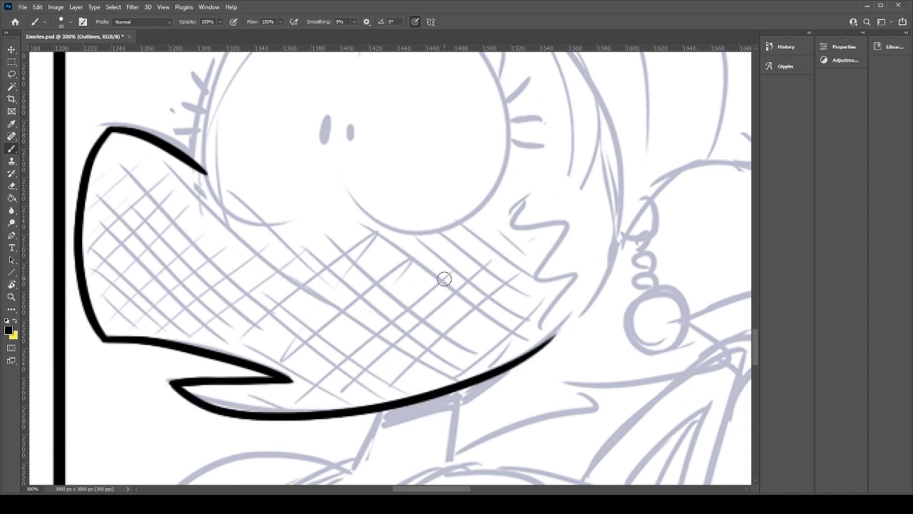
{"action": "key", "text": "ctrl+z"}
{"action": "mouse_move", "coordinate": [171, 383]}
{"action": "left_mouse_down"}
{"action": "mouse_move", "coordinate": [212, 402]}
{"action": "mouse_move", "coordinate": [641, 258]}
{"action": "left_mouse_up"}
{"action": "key", "text": "ctrl+z"}
{"action": "left_click_drag", "start_coordinate": [171, 385], "coordinate": [616, 283]}
{"action": "key", "text": "ctrl+z"}
{"action": "left_click_drag", "start_coordinate": [171, 383], "coordinate": [618, 238]}
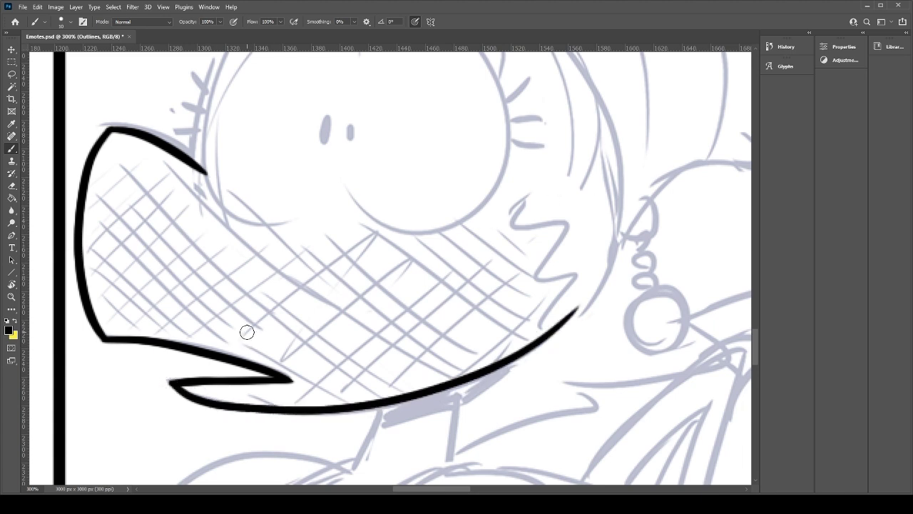
Step: Ink the outlines of both large round eyes and trim the stroke end where they meet
{"action": "scroll", "coordinate": [391, 197], "scroll_direction": "up", "scroll_amount": 5}
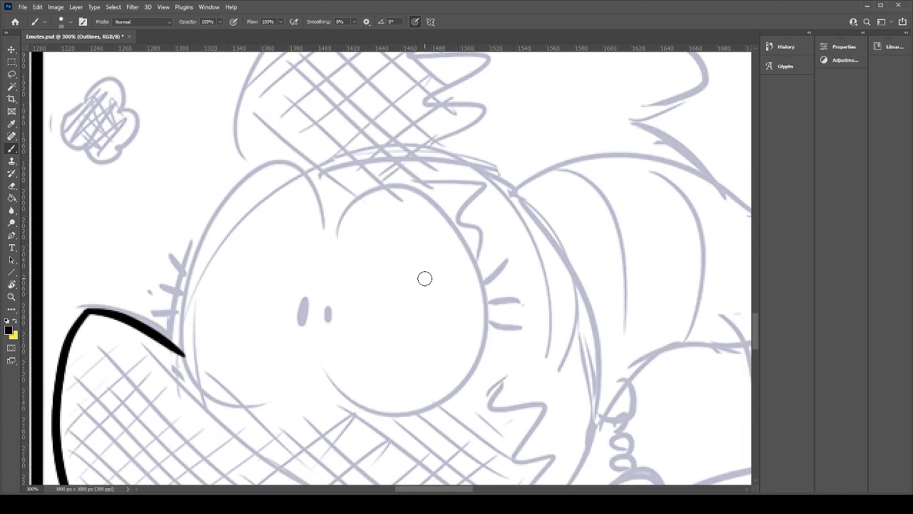
{"action": "left_click_drag", "start_coordinate": [335, 238], "coordinate": [316, 357]}
{"action": "key", "text": "ctrl+z"}
{"action": "mouse_move", "coordinate": [338, 234]}
{"action": "left_mouse_down"}
{"action": "mouse_move", "coordinate": [434, 417]}
{"action": "mouse_move", "coordinate": [328, 397]}
{"action": "mouse_move", "coordinate": [352, 200]}
{"action": "mouse_move", "coordinate": [363, 398]}
{"action": "left_mouse_up"}
{"action": "key", "text": "ctrl+z"}
{"action": "key", "text": "ctrl+z"}
{"action": "left_click_drag", "start_coordinate": [335, 238], "coordinate": [360, 421]}
{"action": "key", "text": "ctrl+z"}
{"action": "mouse_move", "coordinate": [335, 243]}
{"action": "left_mouse_down"}
{"action": "mouse_move", "coordinate": [466, 240]}
{"action": "mouse_move", "coordinate": [330, 393]}
{"action": "mouse_move", "coordinate": [205, 387]}
{"action": "mouse_move", "coordinate": [330, 259]}
{"action": "left_mouse_up"}
{"action": "key", "text": "e"}
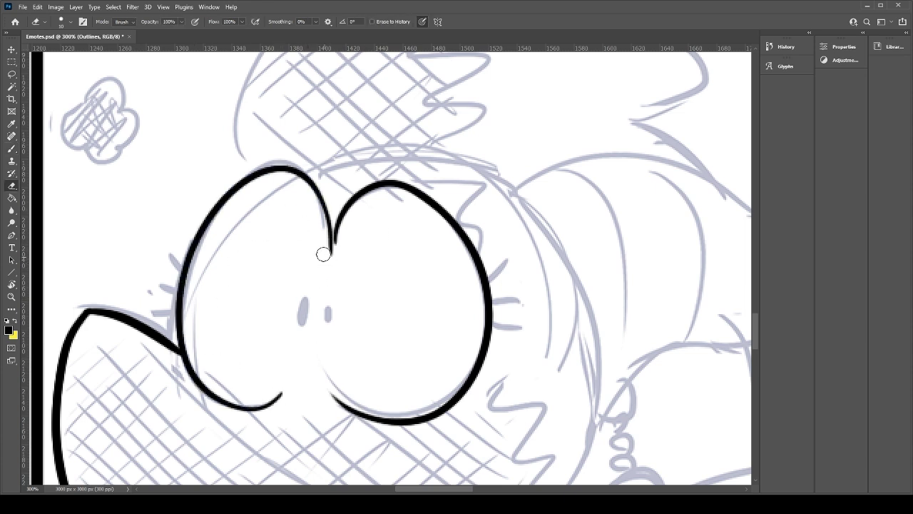
{"action": "key", "text": "b"}
Step: Ink two tiny oval pupils and three short lashes on the outer side of each eye
{"action": "mouse_move", "coordinate": [330, 306]}
{"action": "left_mouse_down"}
{"action": "mouse_move", "coordinate": [330, 321]}
{"action": "mouse_move", "coordinate": [302, 299]}
{"action": "left_mouse_up"}
{"action": "left_click_drag", "start_coordinate": [181, 268], "coordinate": [160, 247]}
{"action": "left_click_drag", "start_coordinate": [180, 288], "coordinate": [148, 276]}
{"action": "left_click_drag", "start_coordinate": [179, 305], "coordinate": [152, 313]}
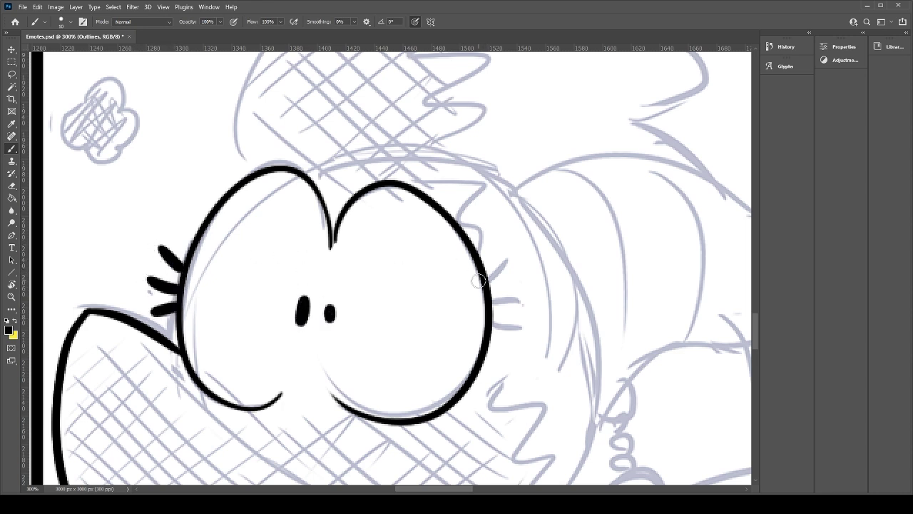
{"action": "left_click_drag", "start_coordinate": [488, 278], "coordinate": [508, 261]}
{"action": "left_click_drag", "start_coordinate": [492, 297], "coordinate": [518, 294]}
{"action": "left_click_drag", "start_coordinate": [490, 325], "coordinate": [520, 327]}
Step: Ink the front hair tuft from the far eye up to its pointed tip and back down to the notch
{"action": "left_click_drag", "start_coordinate": [339, 132], "coordinate": [312, 306]}
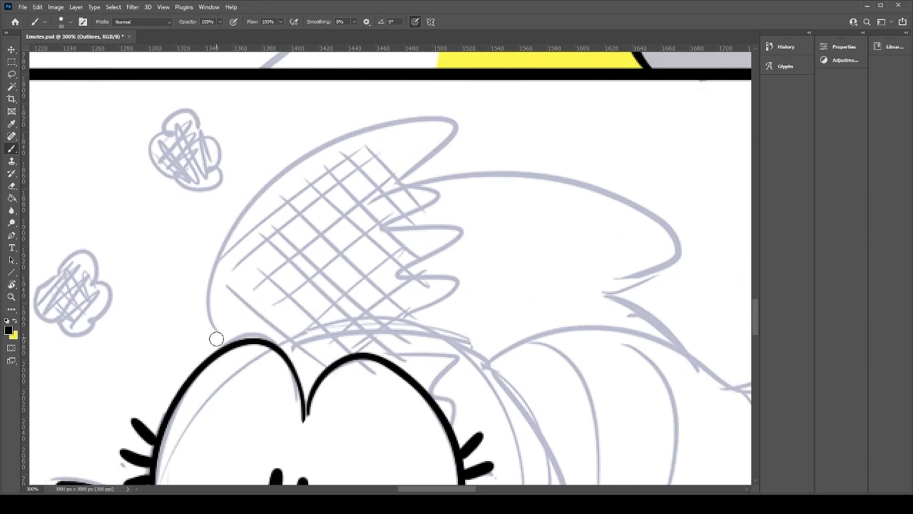
{"action": "mouse_move", "coordinate": [219, 337]}
{"action": "left_mouse_down"}
{"action": "mouse_move", "coordinate": [209, 305]}
{"action": "mouse_move", "coordinate": [473, 138]}
{"action": "left_mouse_up"}
{"action": "key", "text": "ctrl+z"}
{"action": "mouse_move", "coordinate": [220, 338]}
{"action": "left_mouse_down"}
{"action": "mouse_move", "coordinate": [228, 234]}
{"action": "mouse_move", "coordinate": [415, 187]}
{"action": "left_mouse_up"}
{"action": "key", "text": "ctrl+z"}
{"action": "left_click_drag", "start_coordinate": [222, 335], "coordinate": [387, 196]}
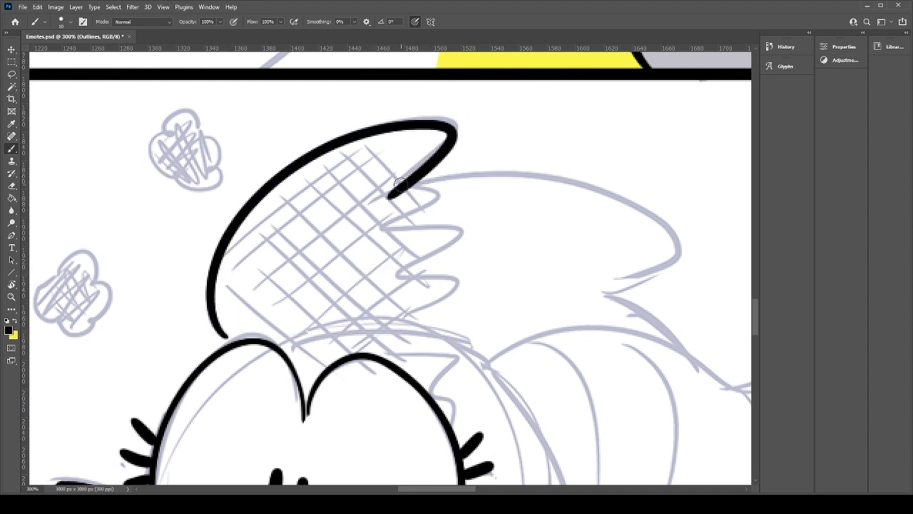
{"action": "key", "text": "ctrl+z"}
{"action": "mouse_move", "coordinate": [224, 333]}
{"action": "left_mouse_down"}
{"action": "mouse_move", "coordinate": [469, 121]}
{"action": "mouse_move", "coordinate": [425, 174]}
{"action": "left_mouse_up"}
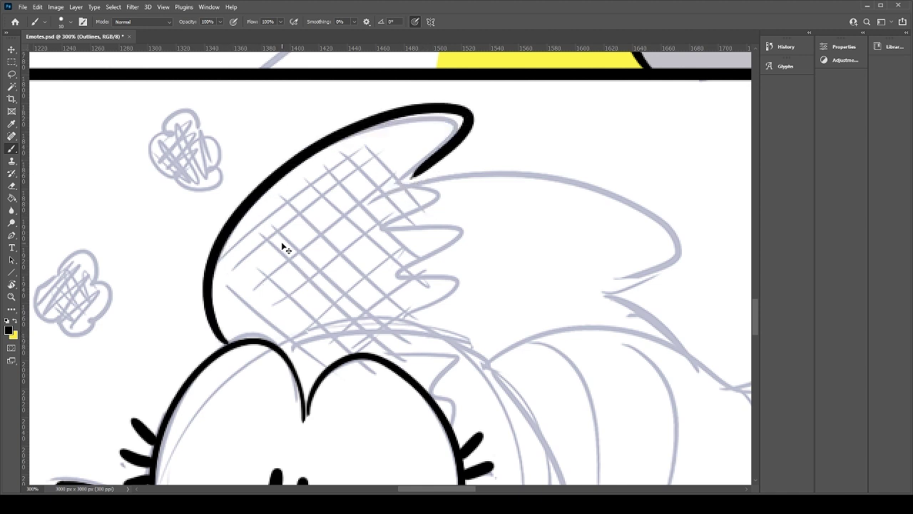
{"action": "key", "text": "ctrl+z"}
{"action": "mouse_move", "coordinate": [224, 335]}
{"action": "left_mouse_down"}
{"action": "mouse_move", "coordinate": [459, 147]}
{"action": "mouse_move", "coordinate": [425, 214]}
{"action": "left_mouse_up"}
{"action": "key", "text": "ctrl+z"}
{"action": "mouse_move", "coordinate": [220, 333]}
{"action": "left_mouse_down"}
{"action": "mouse_move", "coordinate": [457, 125]}
{"action": "mouse_move", "coordinate": [382, 195]}
{"action": "left_mouse_up"}
Step: Ink the long rear hair lock with its pointed end and the short strand down to the horn, cleaning up the joint
{"action": "left_click_drag", "start_coordinate": [475, 223], "coordinate": [314, 154]}
{"action": "mouse_move", "coordinate": [252, 106]}
{"action": "left_mouse_down"}
{"action": "mouse_move", "coordinate": [252, 161]}
{"action": "mouse_move", "coordinate": [497, 257]}
{"action": "mouse_move", "coordinate": [437, 272]}
{"action": "left_mouse_up"}
{"action": "key", "text": "ctrl+z"}
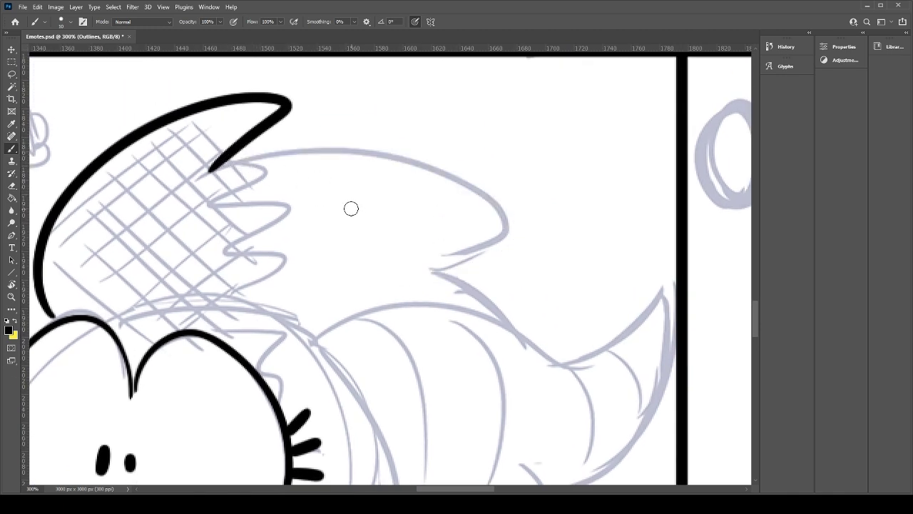
{"action": "left_click_drag", "start_coordinate": [214, 165], "coordinate": [428, 273]}
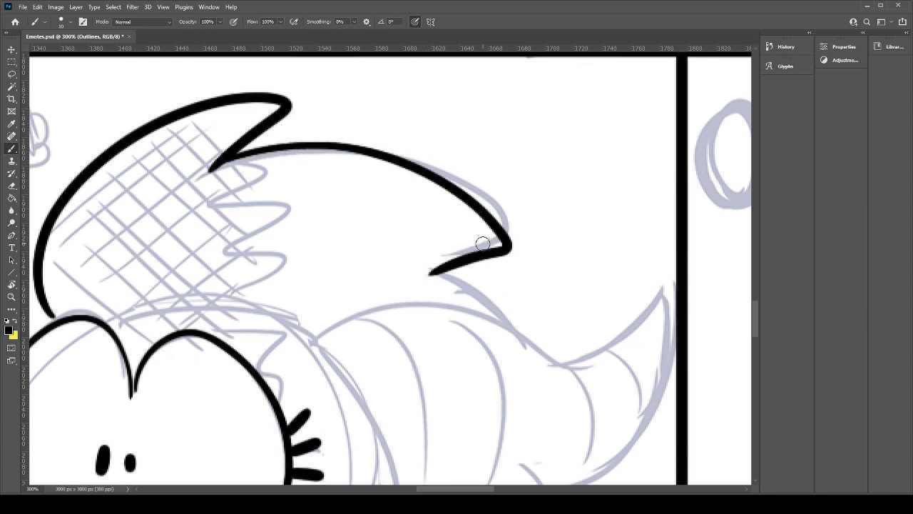
{"action": "left_click_drag", "start_coordinate": [488, 321], "coordinate": [467, 310]}
{"action": "left_click_drag", "start_coordinate": [407, 226], "coordinate": [489, 280]}
{"action": "key", "text": "ctrl+z"}
{"action": "left_click_drag", "start_coordinate": [404, 224], "coordinate": [489, 278]}
{"action": "key", "text": "e"}
{"action": "left_click_drag", "start_coordinate": [400, 228], "coordinate": [407, 230]}
{"action": "key", "text": "b"}
Step: Ink the back of the head as a smooth curve from above the near eye down to the jaw
{"action": "left_click_drag", "start_coordinate": [440, 333], "coordinate": [429, 226]}
{"action": "mouse_move", "coordinate": [196, 155]}
{"action": "left_mouse_down"}
{"action": "mouse_move", "coordinate": [357, 392]}
{"action": "mouse_move", "coordinate": [471, 174]}
{"action": "mouse_move", "coordinate": [385, 310]}
{"action": "left_mouse_up"}
{"action": "key", "text": "ctrl+z"}
{"action": "left_click_drag", "start_coordinate": [449, 147], "coordinate": [385, 310]}
{"action": "key", "text": "ctrl+z"}
{"action": "left_click_drag", "start_coordinate": [451, 150], "coordinate": [382, 305]}
{"action": "key", "text": "ctrl+z"}
{"action": "left_click_drag", "start_coordinate": [448, 142], "coordinate": [377, 306]}
Step: Ink the horn's upper edge from the head along its bend up to the pointed tip
{"action": "left_click_drag", "start_coordinate": [463, 141], "coordinate": [351, 363]}
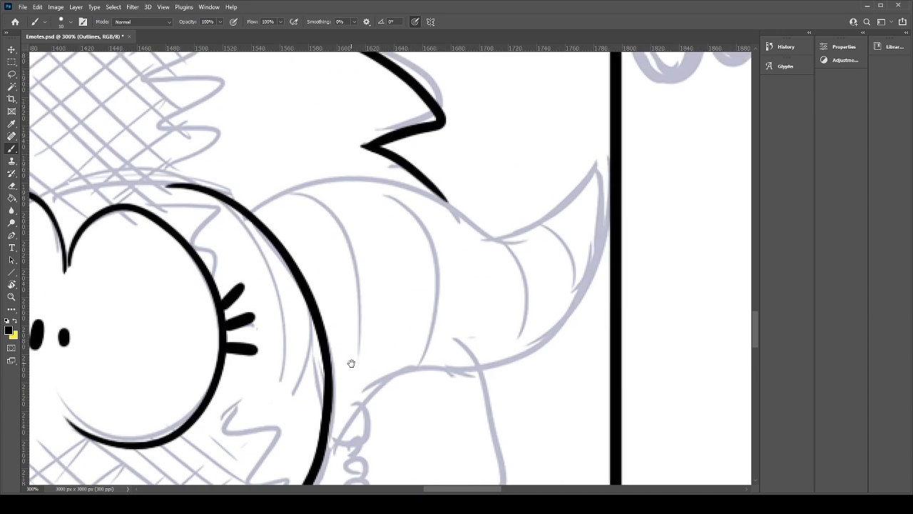
{"action": "left_click_drag", "start_coordinate": [259, 217], "coordinate": [487, 243]}
{"action": "key", "text": "ctrl+z"}
{"action": "mouse_move", "coordinate": [254, 212]}
{"action": "left_mouse_down"}
{"action": "mouse_move", "coordinate": [471, 208]}
{"action": "mouse_move", "coordinate": [532, 223]}
{"action": "left_mouse_up"}
{"action": "key", "text": "ctrl+z"}
{"action": "left_click_drag", "start_coordinate": [254, 212], "coordinate": [540, 222]}
{"action": "key", "text": "ctrl+z"}
{"action": "left_click_drag", "start_coordinate": [254, 212], "coordinate": [550, 181]}
{"action": "key", "text": "ctrl+z"}
{"action": "mouse_move", "coordinate": [251, 213]}
{"action": "left_mouse_down"}
{"action": "mouse_move", "coordinate": [359, 184]}
{"action": "mouse_move", "coordinate": [587, 158]}
{"action": "mouse_move", "coordinate": [516, 340]}
{"action": "mouse_move", "coordinate": [404, 370]}
{"action": "left_mouse_up"}
{"action": "key", "text": "ctrl+z"}
Step: Ink the horn's outer curve and lower edge back to the head, erasing the overlap where the strokes join
{"action": "mouse_move", "coordinate": [589, 154]}
{"action": "left_mouse_down"}
{"action": "mouse_move", "coordinate": [603, 225]}
{"action": "mouse_move", "coordinate": [435, 370]}
{"action": "left_mouse_up"}
{"action": "key", "text": "ctrl+z"}
{"action": "mouse_move", "coordinate": [589, 154]}
{"action": "left_mouse_down"}
{"action": "mouse_move", "coordinate": [465, 362]}
{"action": "mouse_move", "coordinate": [431, 365]}
{"action": "left_mouse_up"}
{"action": "left_click_drag", "start_coordinate": [328, 429], "coordinate": [508, 352]}
{"action": "key", "text": "ctrl+z"}
{"action": "left_click_drag", "start_coordinate": [424, 368], "coordinate": [510, 350]}
{"action": "key", "text": "e"}
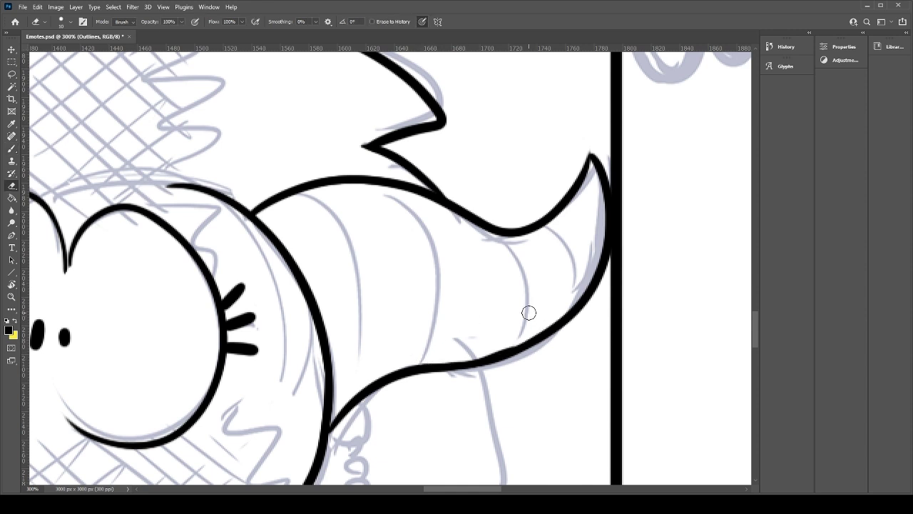
{"action": "left_click_drag", "start_coordinate": [451, 358], "coordinate": [510, 350]}
{"action": "key", "text": "b"}
Step: Ink four thin curved ridge lines across the horn from its base to near its tip
{"action": "left_click_drag", "start_coordinate": [296, 193], "coordinate": [368, 387]}
{"action": "key", "text": "ctrl+z"}
{"action": "left_click_drag", "start_coordinate": [297, 194], "coordinate": [366, 376]}
{"action": "left_click_drag", "start_coordinate": [391, 190], "coordinate": [426, 360]}
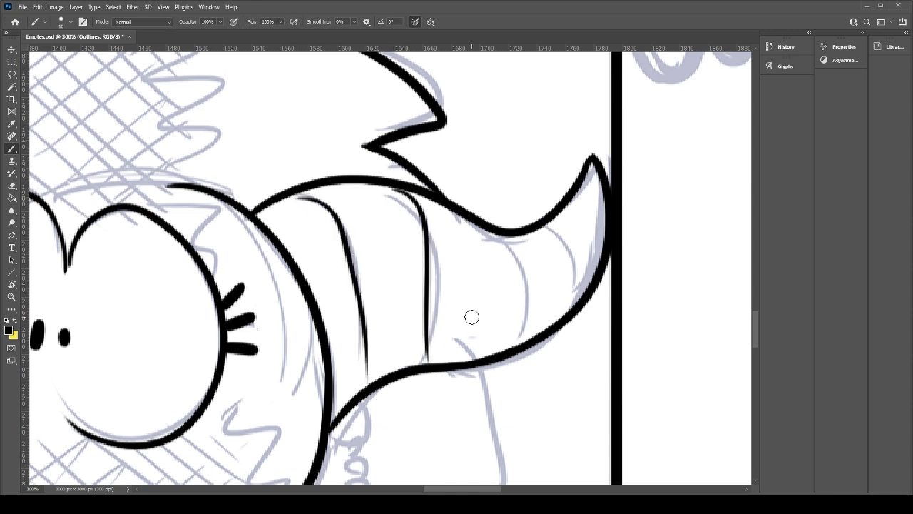
{"action": "left_click_drag", "start_coordinate": [501, 239], "coordinate": [508, 348]}
{"action": "left_click_drag", "start_coordinate": [540, 229], "coordinate": [575, 300]}
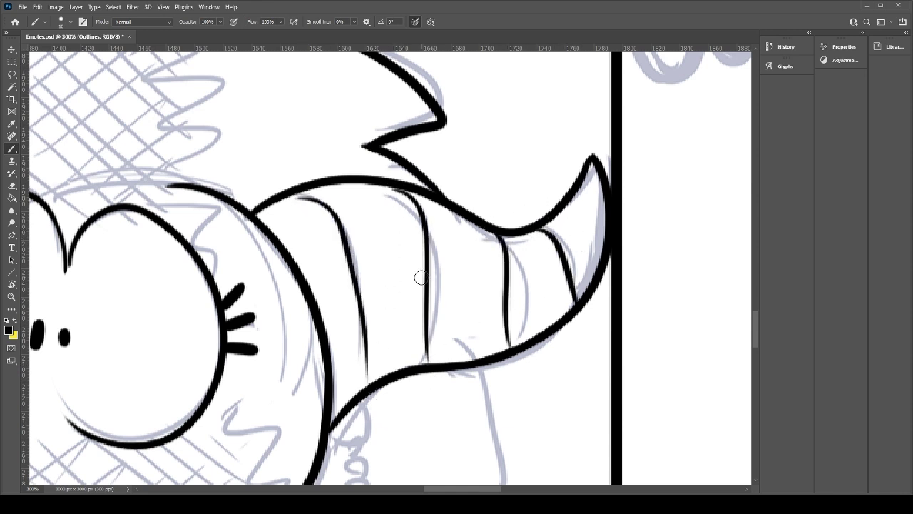
Step: Ink the third emote's round earring ball with a curved band across its upper part
{"action": "key", "text": "ctrl+minus"}
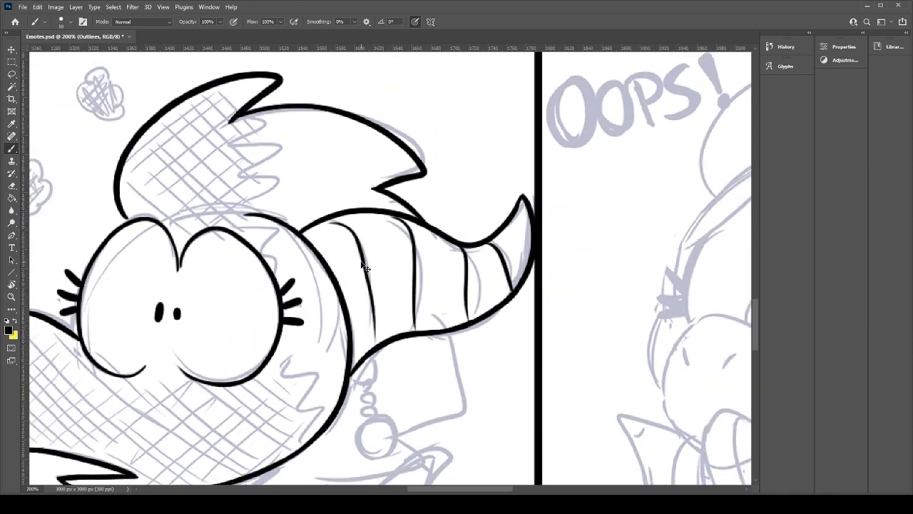
{"action": "key", "text": "ctrl+minus"}
{"action": "left_click_drag", "start_coordinate": [309, 355], "coordinate": [541, 361]}
{"action": "left_click_drag", "start_coordinate": [405, 256], "coordinate": [201, 252]}
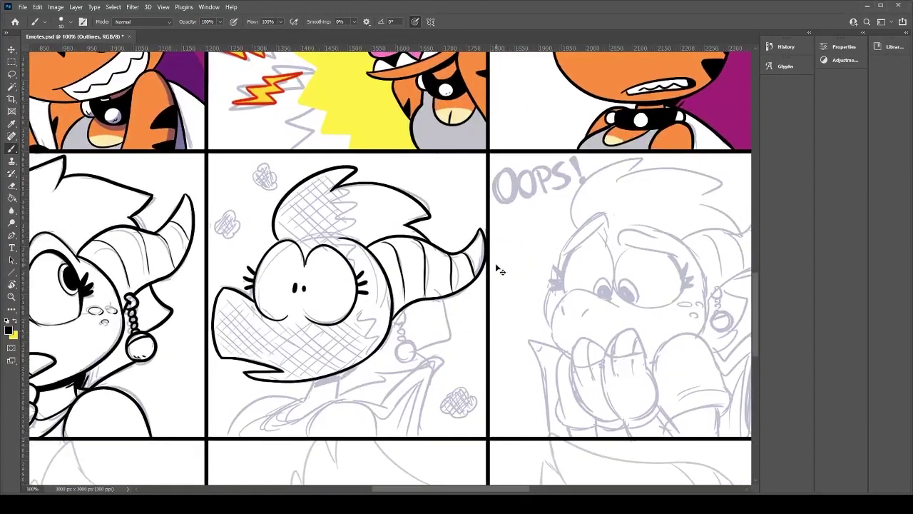
{"action": "key", "text": "ctrl+plus"}
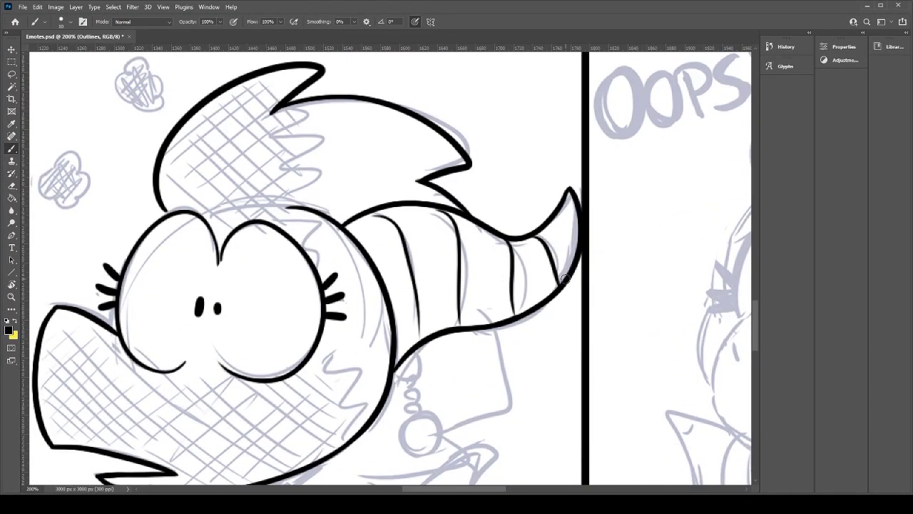
{"action": "scroll", "coordinate": [513, 273], "scroll_direction": "down", "scroll_amount": 3}
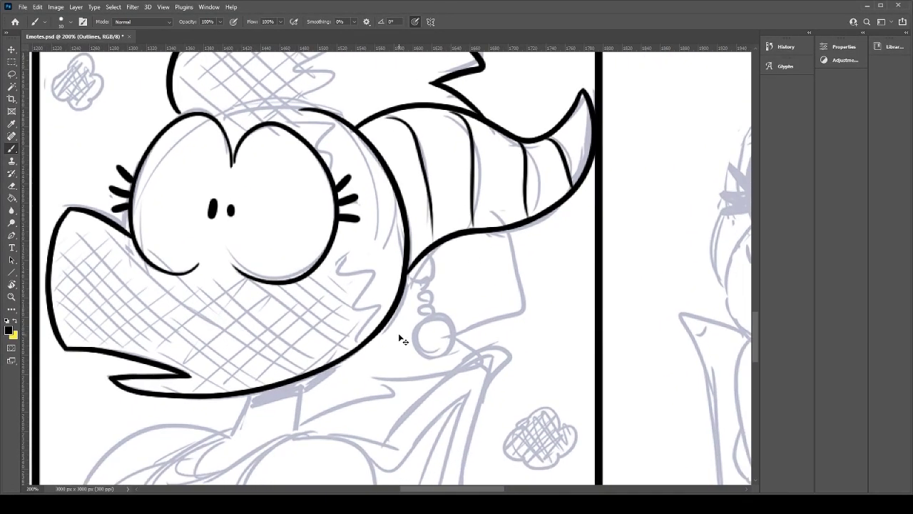
{"action": "scroll", "coordinate": [400, 340], "scroll_direction": "up", "scroll_amount": 1}
{"action": "mouse_move", "coordinate": [441, 396]}
{"action": "left_mouse_down"}
{"action": "mouse_move", "coordinate": [426, 372]}
{"action": "mouse_move", "coordinate": [444, 344]}
{"action": "mouse_move", "coordinate": [418, 370]}
{"action": "mouse_move", "coordinate": [483, 389]}
{"action": "mouse_move", "coordinate": [433, 348]}
{"action": "mouse_move", "coordinate": [487, 370]}
{"action": "mouse_move", "coordinate": [432, 346]}
{"action": "mouse_move", "coordinate": [485, 365]}
{"action": "left_mouse_up"}
{"action": "key", "text": "ctrl+z"}
{"action": "key", "text": "ctrl+z"}
{"action": "key", "text": "ctrl+z"}
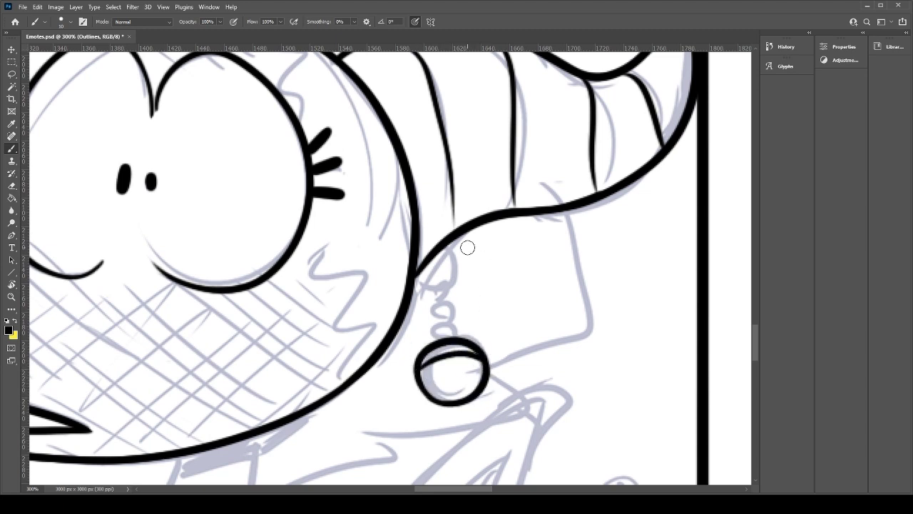
Step: Ink the earring's hook at the horn's base and the small chain links down to the ball
{"action": "mouse_move", "coordinate": [437, 238]}
{"action": "left_mouse_down"}
{"action": "mouse_move", "coordinate": [445, 250]}
{"action": "mouse_move", "coordinate": [434, 232]}
{"action": "mouse_move", "coordinate": [441, 244]}
{"action": "mouse_move", "coordinate": [431, 241]}
{"action": "mouse_move", "coordinate": [455, 239]}
{"action": "left_mouse_up"}
{"action": "key", "text": "ctrl+z"}
{"action": "key", "text": "e"}
{"action": "key", "text": "b"}
{"action": "key", "text": "ctrl+z"}
{"action": "key", "text": "ctrl+z"}
{"action": "mouse_move", "coordinate": [439, 282]}
{"action": "left_mouse_down"}
{"action": "mouse_move", "coordinate": [460, 337]}
{"action": "mouse_move", "coordinate": [453, 300]}
{"action": "left_mouse_up"}
{"action": "key", "text": "ctrl+z"}
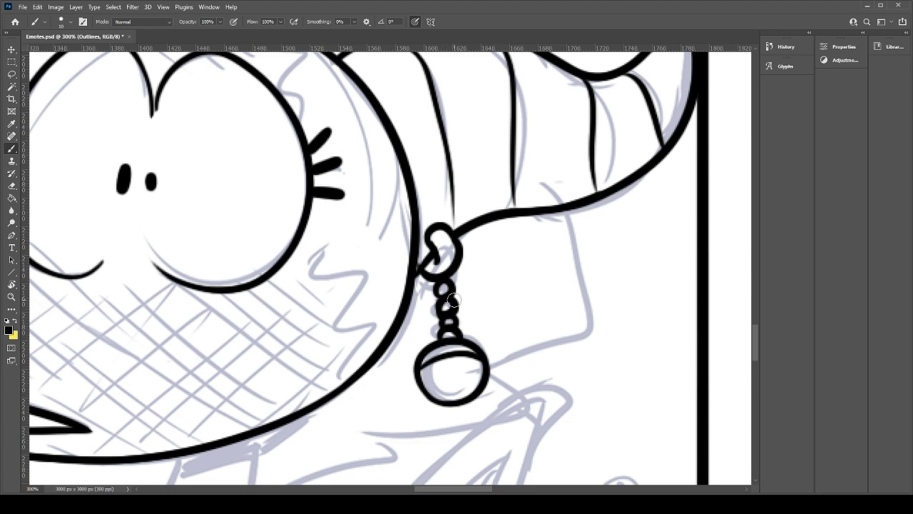
{"action": "key", "text": "ctrl+z"}
{"action": "left_click_drag", "start_coordinate": [415, 272], "coordinate": [432, 257]}
Step: Ink the angular hair outline behind the earring, from the horn's underside to a sharp corner and back to the ball
{"action": "key", "text": "ctrl+minus"}
{"action": "key", "text": "ctrl+plus"}
{"action": "left_click_drag", "start_coordinate": [567, 212], "coordinate": [592, 350]}
{"action": "key", "text": "ctrl+z"}
{"action": "mouse_move", "coordinate": [568, 212]}
{"action": "left_mouse_down"}
{"action": "mouse_move", "coordinate": [600, 345]}
{"action": "mouse_move", "coordinate": [480, 372]}
{"action": "mouse_move", "coordinate": [606, 321]}
{"action": "left_mouse_up"}
{"action": "key", "text": "ctrl+z"}
{"action": "key", "text": "e"}
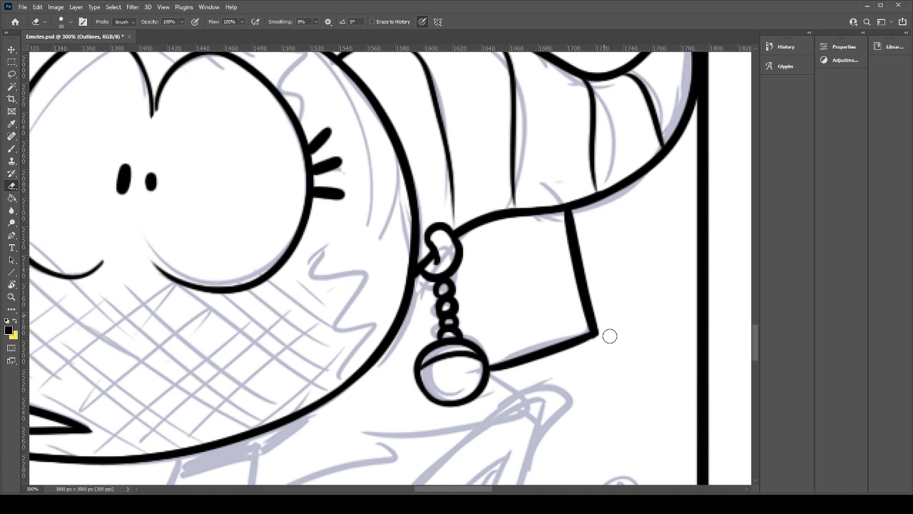
Step: Ink the short diagonal line from the earring's ball towards the sketched wing top
{"action": "key", "text": "b"}
{"action": "mouse_move", "coordinate": [489, 369]}
{"action": "left_mouse_down"}
{"action": "mouse_move", "coordinate": [517, 392]}
{"action": "mouse_move", "coordinate": [581, 281]}
{"action": "left_mouse_up"}
{"action": "key", "text": "ctrl+z"}
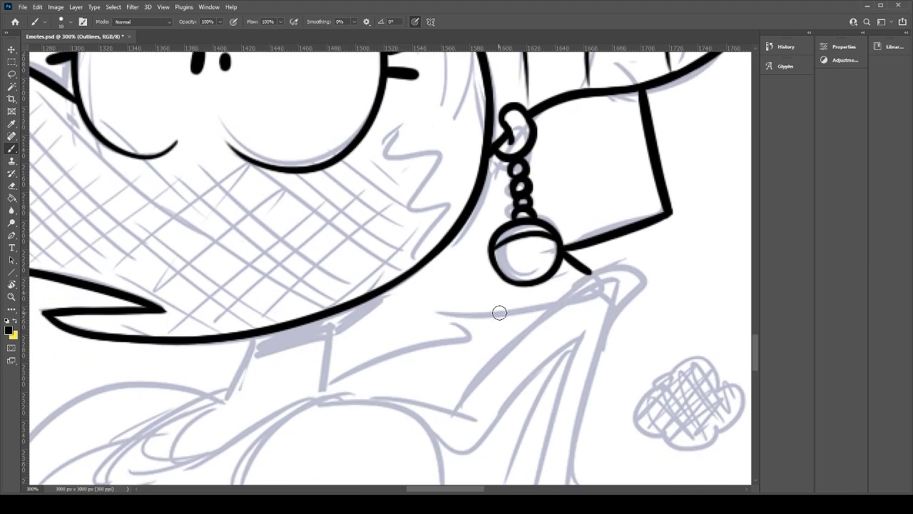
Step: Ink the jagged outline below the third emote's earring, from the wing top through the pointed notch down to the neck's base
{"action": "mouse_move", "coordinate": [553, 307]}
{"action": "left_mouse_down"}
{"action": "mouse_move", "coordinate": [435, 312]}
{"action": "mouse_move", "coordinate": [347, 373]}
{"action": "left_mouse_up"}
{"action": "key", "text": "ctrl+z"}
{"action": "key", "text": "ctrl+z"}
{"action": "mouse_move", "coordinate": [436, 313]}
{"action": "left_mouse_down"}
{"action": "mouse_move", "coordinate": [478, 326]}
{"action": "mouse_move", "coordinate": [334, 380]}
{"action": "mouse_move", "coordinate": [478, 326]}
{"action": "mouse_move", "coordinate": [330, 390]}
{"action": "left_mouse_up"}
{"action": "key", "text": "ctrl+z"}
Step: Ink the two sides of the third emote's neck, from the jaw down to the shoulders
{"action": "left_click_drag", "start_coordinate": [248, 337], "coordinate": [205, 413]}
{"action": "key", "text": "ctrl+z"}
{"action": "left_click_drag", "start_coordinate": [295, 362], "coordinate": [369, 313]}
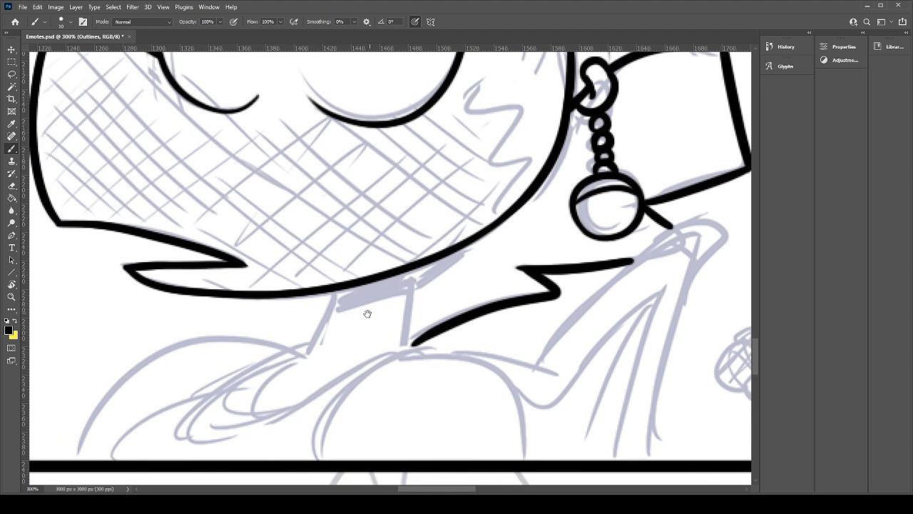
{"action": "left_click_drag", "start_coordinate": [324, 294], "coordinate": [280, 374]}
{"action": "key", "text": "ctrl+z"}
{"action": "left_click_drag", "start_coordinate": [418, 266], "coordinate": [407, 348]}
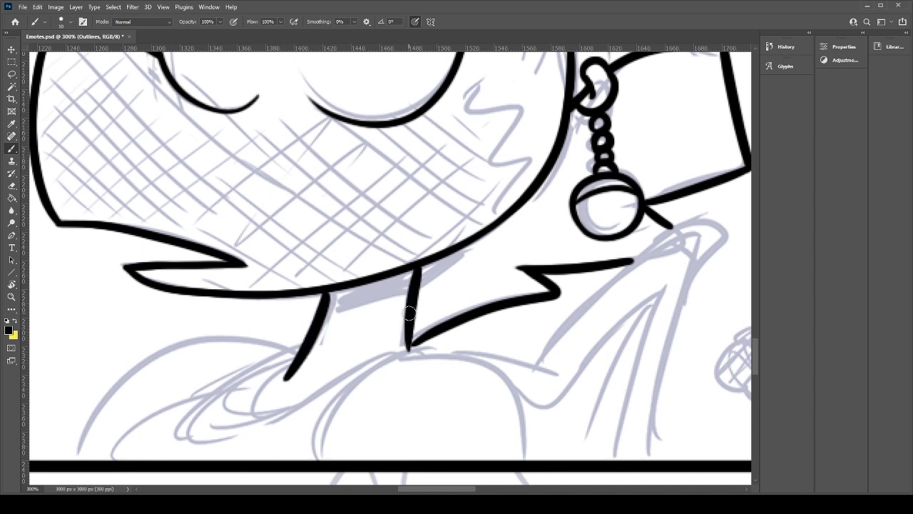
Step: Fill the shadow under the jaw in solid black across and beside the neck, and add short accent lines beneath it
{"action": "mouse_move", "coordinate": [330, 300]}
{"action": "left_mouse_down"}
{"action": "mouse_move", "coordinate": [412, 281]}
{"action": "mouse_move", "coordinate": [358, 288]}
{"action": "left_mouse_up"}
{"action": "key", "text": "ctrl+z"}
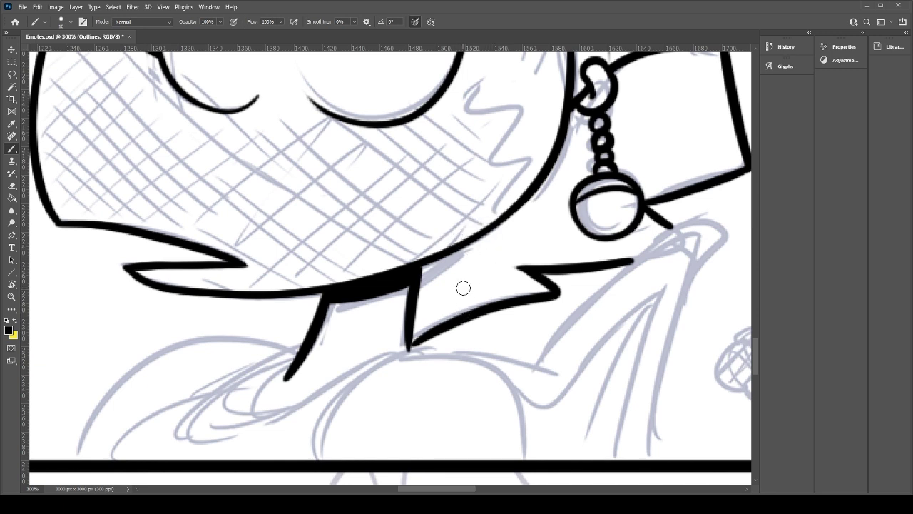
{"action": "left_click_drag", "start_coordinate": [478, 279], "coordinate": [450, 315]}
{"action": "mouse_move", "coordinate": [439, 281]}
{"action": "left_mouse_down"}
{"action": "mouse_move", "coordinate": [393, 332]}
{"action": "mouse_move", "coordinate": [414, 296]}
{"action": "left_mouse_up"}
{"action": "left_click_drag", "start_coordinate": [389, 346], "coordinate": [426, 319]}
{"action": "left_click_drag", "start_coordinate": [294, 341], "coordinate": [344, 339]}
{"action": "left_click_drag", "start_coordinate": [350, 370], "coordinate": [331, 281]}
Step: Ink the near shoulder as a rounded arch rising from the panel's bottom border to the base of the neck
{"action": "mouse_move", "coordinate": [266, 403]}
{"action": "left_mouse_down"}
{"action": "mouse_move", "coordinate": [344, 311]}
{"action": "mouse_move", "coordinate": [483, 405]}
{"action": "left_mouse_up"}
{"action": "key", "text": "ctrl+z"}
{"action": "left_click_drag", "start_coordinate": [269, 403], "coordinate": [484, 406]}
{"action": "key", "text": "ctrl+z"}
{"action": "mouse_move", "coordinate": [265, 404]}
{"action": "left_mouse_down"}
{"action": "mouse_move", "coordinate": [334, 307]}
{"action": "mouse_move", "coordinate": [499, 405]}
{"action": "left_mouse_up"}
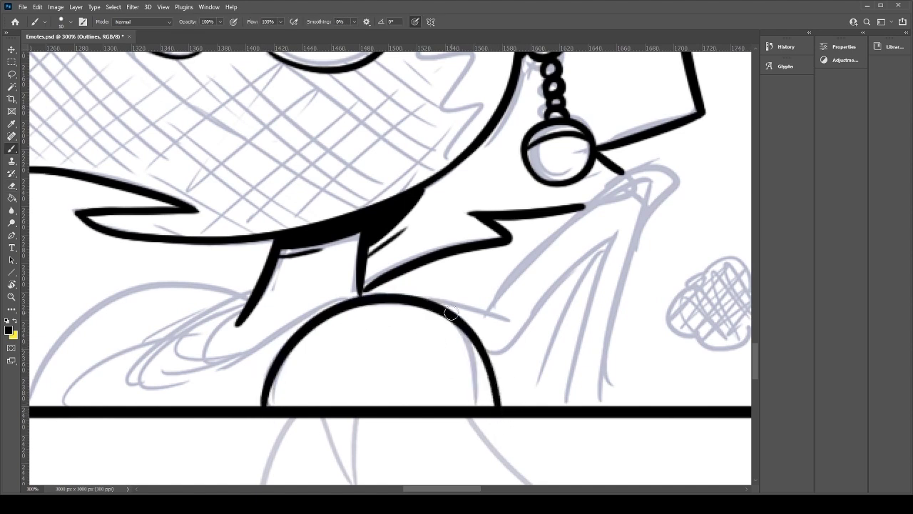
{"action": "mouse_move", "coordinate": [366, 296]}
{"action": "left_mouse_down"}
{"action": "mouse_move", "coordinate": [422, 265]}
{"action": "mouse_move", "coordinate": [401, 268]}
{"action": "left_mouse_up"}
{"action": "mouse_move", "coordinate": [384, 235]}
{"action": "left_mouse_down"}
{"action": "mouse_move", "coordinate": [427, 239]}
{"action": "mouse_move", "coordinate": [443, 221]}
{"action": "left_mouse_up"}
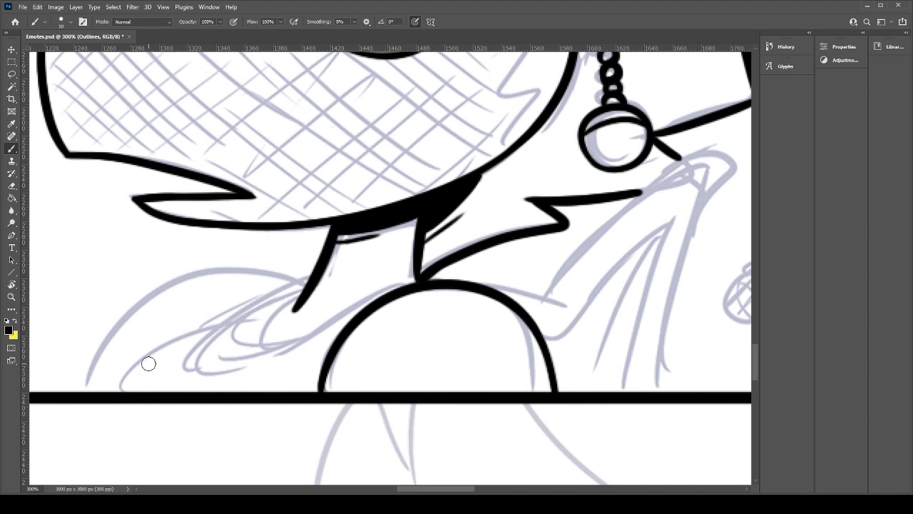
Step: Ink the chest outline from the bottom border up to the neck, and the collar loop curving round to the near shoulder
{"action": "left_click_drag", "start_coordinate": [110, 396], "coordinate": [225, 328]}
{"action": "key", "text": "ctrl+z"}
{"action": "mouse_move", "coordinate": [110, 396]}
{"action": "left_mouse_down"}
{"action": "mouse_move", "coordinate": [263, 309]}
{"action": "mouse_move", "coordinate": [214, 326]}
{"action": "mouse_move", "coordinate": [310, 274]}
{"action": "left_mouse_up"}
{"action": "key", "text": "ctrl+z"}
{"action": "mouse_move", "coordinate": [215, 326]}
{"action": "left_mouse_down"}
{"action": "mouse_move", "coordinate": [272, 289]}
{"action": "mouse_move", "coordinate": [326, 280]}
{"action": "mouse_move", "coordinate": [228, 312]}
{"action": "left_mouse_up"}
{"action": "left_click_drag", "start_coordinate": [299, 292], "coordinate": [341, 332]}
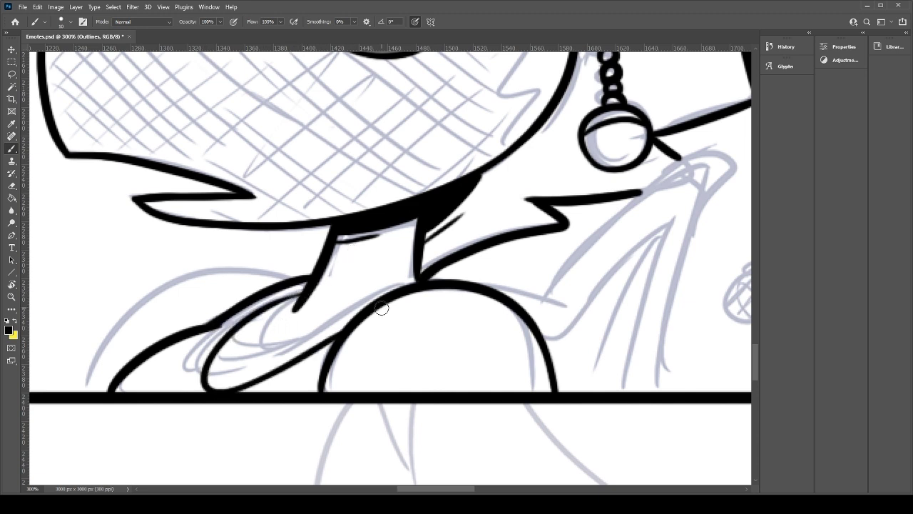
Step: Ink the inner neckline curve under the neck and erase the collar line's overlap at the bottom border
{"action": "left_click_drag", "start_coordinate": [285, 306], "coordinate": [351, 330]}
{"action": "key", "text": "ctrl+z"}
{"action": "left_click_drag", "start_coordinate": [302, 307], "coordinate": [347, 323]}
{"action": "key", "text": "e"}
{"action": "left_click_drag", "start_coordinate": [221, 384], "coordinate": [200, 401]}
{"action": "key", "text": "b"}
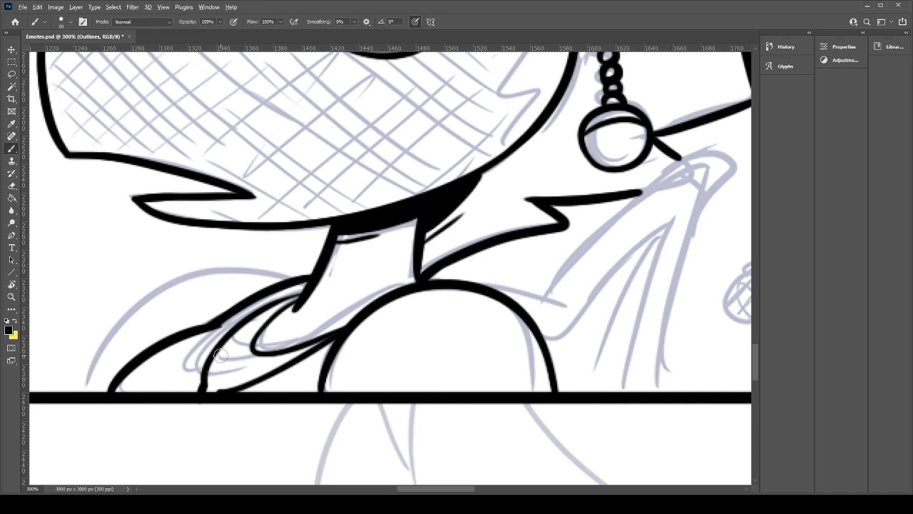
{"action": "left_click_drag", "start_coordinate": [223, 357], "coordinate": [226, 357]}
Step: Ink the large outer arc behind the far shoulder, from the bottom border up to the neck
{"action": "left_click_drag", "start_coordinate": [88, 392], "coordinate": [291, 284]}
{"action": "key", "text": "ctrl+z"}
{"action": "mouse_move", "coordinate": [85, 391]}
{"action": "left_mouse_down"}
{"action": "mouse_move", "coordinate": [178, 284]}
{"action": "mouse_move", "coordinate": [321, 262]}
{"action": "left_mouse_up"}
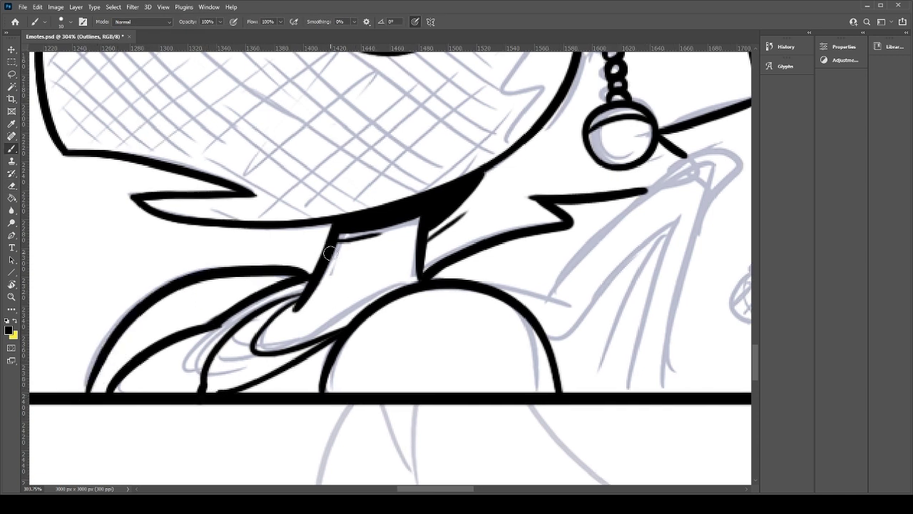
{"action": "key", "text": "ctrl+z"}
{"action": "left_click_drag", "start_coordinate": [87, 389], "coordinate": [325, 274]}
Step: Ink the wing's upper edge rising from the near shoulder to the curved claw at its tip
{"action": "mouse_move", "coordinate": [509, 271]}
{"action": "left_mouse_down"}
{"action": "mouse_move", "coordinate": [340, 317]}
{"action": "mouse_move", "coordinate": [371, 350]}
{"action": "mouse_move", "coordinate": [527, 217]}
{"action": "mouse_move", "coordinate": [531, 259]}
{"action": "mouse_move", "coordinate": [531, 243]}
{"action": "mouse_move", "coordinate": [538, 254]}
{"action": "left_mouse_up"}
{"action": "key", "text": "ctrl+z"}
{"action": "key", "text": "e"}
{"action": "key", "text": "b"}
{"action": "key", "text": "e"}
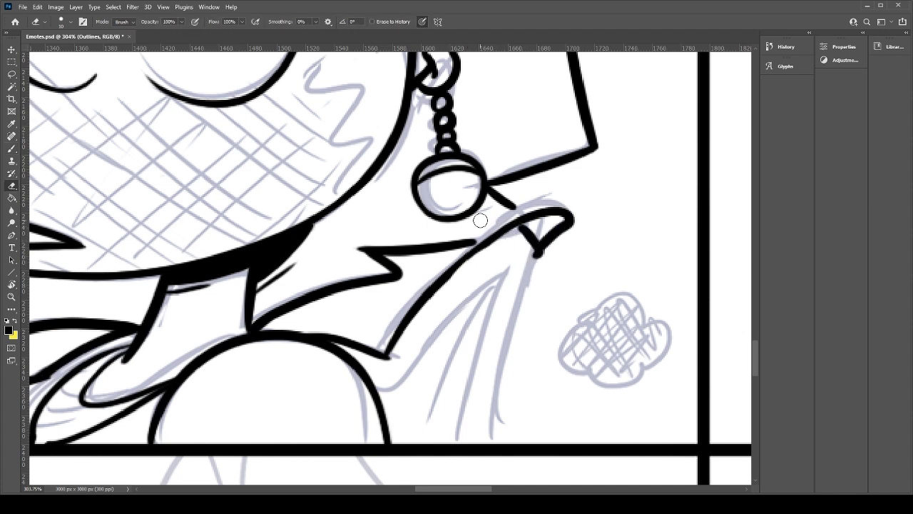
Step: Clean up and redraw the hair lines below the earring so they meet the wing's upper edge at the claw
{"action": "key", "text": "b"}
{"action": "key", "text": "ctrl+z"}
{"action": "left_click_drag", "start_coordinate": [490, 190], "coordinate": [527, 213]}
{"action": "mouse_move", "coordinate": [525, 215]}
{"action": "left_mouse_down"}
{"action": "mouse_move", "coordinate": [473, 231]}
{"action": "mouse_move", "coordinate": [521, 204]}
{"action": "mouse_move", "coordinate": [498, 232]}
{"action": "mouse_move", "coordinate": [525, 214]}
{"action": "mouse_move", "coordinate": [458, 244]}
{"action": "left_mouse_up"}
{"action": "key", "text": "ctrl+z"}
{"action": "key", "text": "ctrl+z"}
{"action": "left_click_drag", "start_coordinate": [525, 214], "coordinate": [453, 246]}
{"action": "key", "text": "ctrl+z"}
{"action": "key", "text": "ctrl+z"}
{"action": "key", "text": "ctrl+z"}
{"action": "mouse_move", "coordinate": [509, 204]}
{"action": "left_mouse_down"}
{"action": "mouse_move", "coordinate": [518, 217]}
{"action": "mouse_move", "coordinate": [464, 243]}
{"action": "mouse_move", "coordinate": [374, 250]}
{"action": "mouse_move", "coordinate": [474, 245]}
{"action": "left_mouse_up"}
{"action": "key", "text": "ctrl+z"}
{"action": "key", "text": "ctrl+z"}
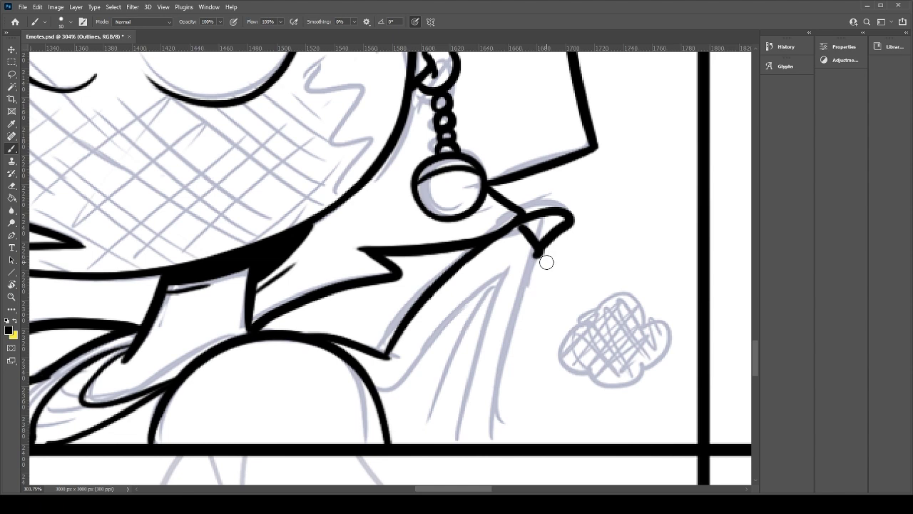
Step: Ink the wing's outer edge from the claw's base down to the panel's bottom border
{"action": "key", "text": "ctrl+z"}
{"action": "left_click_drag", "start_coordinate": [535, 246], "coordinate": [520, 298]}
{"action": "left_click_drag", "start_coordinate": [535, 267], "coordinate": [491, 441]}
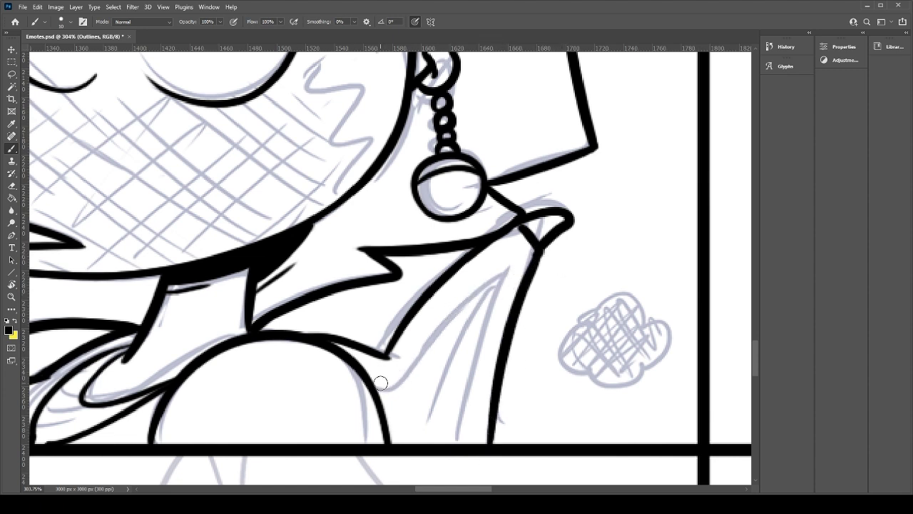
Step: Ink the wing's inner contour curving from the near shoulder up to a peak below the claw
{"action": "left_click_drag", "start_coordinate": [382, 380], "coordinate": [520, 248]}
{"action": "key", "text": "ctrl+z"}
{"action": "mouse_move", "coordinate": [385, 383]}
{"action": "left_mouse_down"}
{"action": "mouse_move", "coordinate": [536, 258]}
{"action": "mouse_move", "coordinate": [503, 282]}
{"action": "mouse_move", "coordinate": [457, 439]}
{"action": "left_mouse_up"}
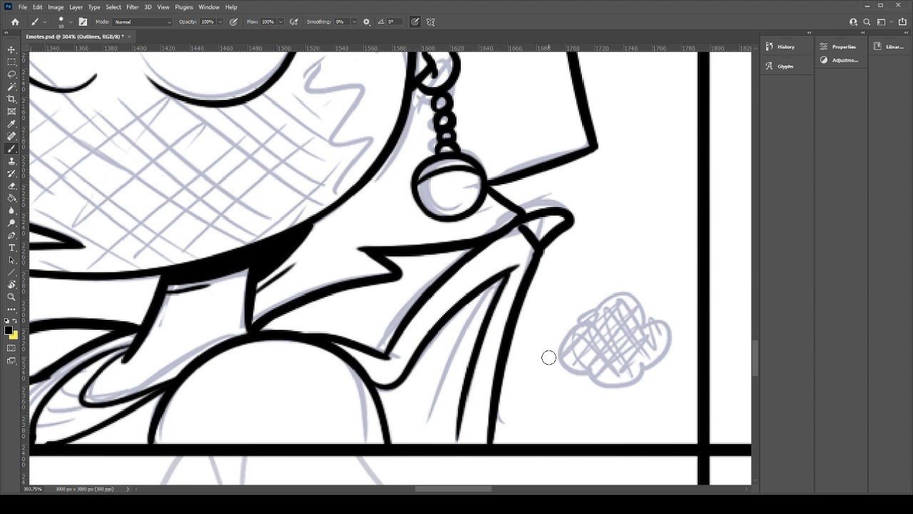
Step: Ink the two membrane fold lines from the wing's inner peak down to the bottom border, the second one thinner
{"action": "key", "text": "ctrl+z"}
{"action": "left_click_drag", "start_coordinate": [513, 270], "coordinate": [467, 456]}
{"action": "key", "text": "ctrl+z"}
{"action": "left_click_drag", "start_coordinate": [514, 269], "coordinate": [458, 442]}
{"action": "key", "text": "ctrl+z"}
{"action": "left_click_drag", "start_coordinate": [515, 268], "coordinate": [458, 442]}
{"action": "left_click_drag", "start_coordinate": [495, 293], "coordinate": [428, 440]}
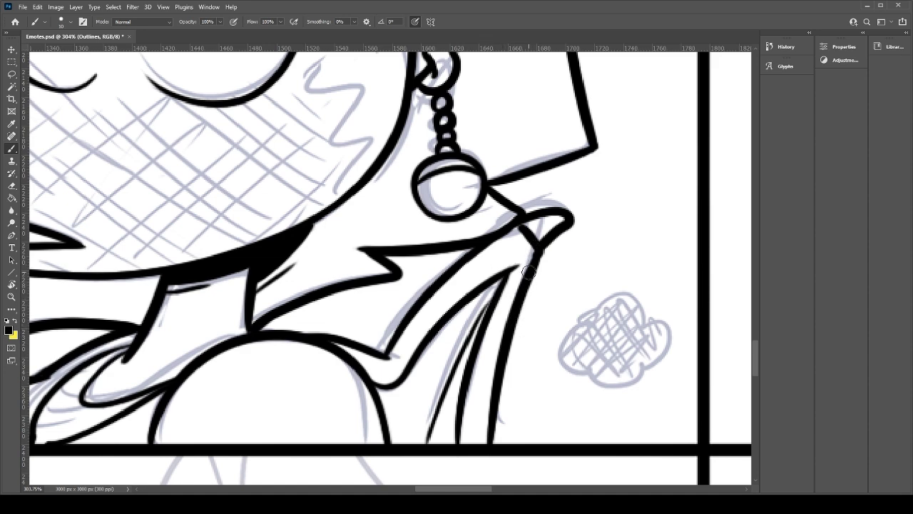
Step: Ink the bumpy outline of the small crosshatched cloud puff beside the wing
{"action": "mouse_move", "coordinate": [585, 249]}
{"action": "left_mouse_down"}
{"action": "mouse_move", "coordinate": [507, 350]}
{"action": "mouse_move", "coordinate": [492, 320]}
{"action": "mouse_move", "coordinate": [501, 330]}
{"action": "left_mouse_up"}
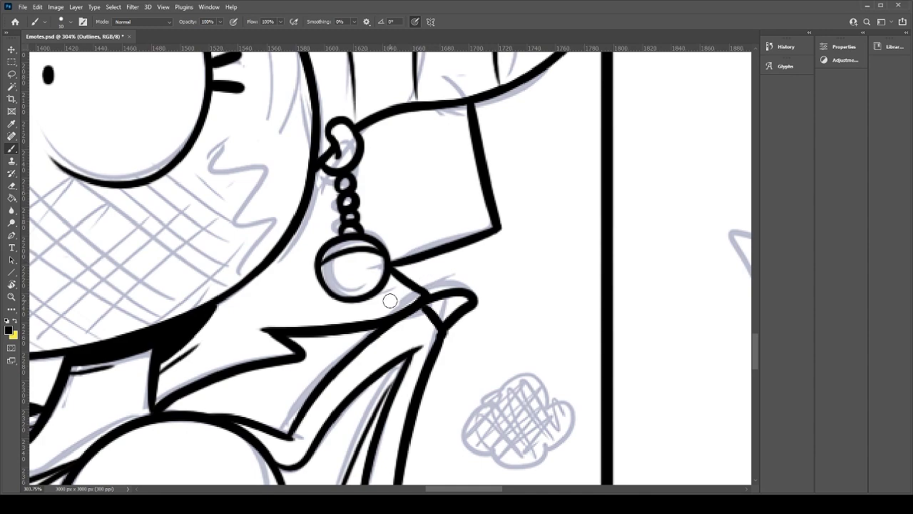
{"action": "scroll", "coordinate": [383, 290], "scroll_direction": "down", "scroll_amount": 8}
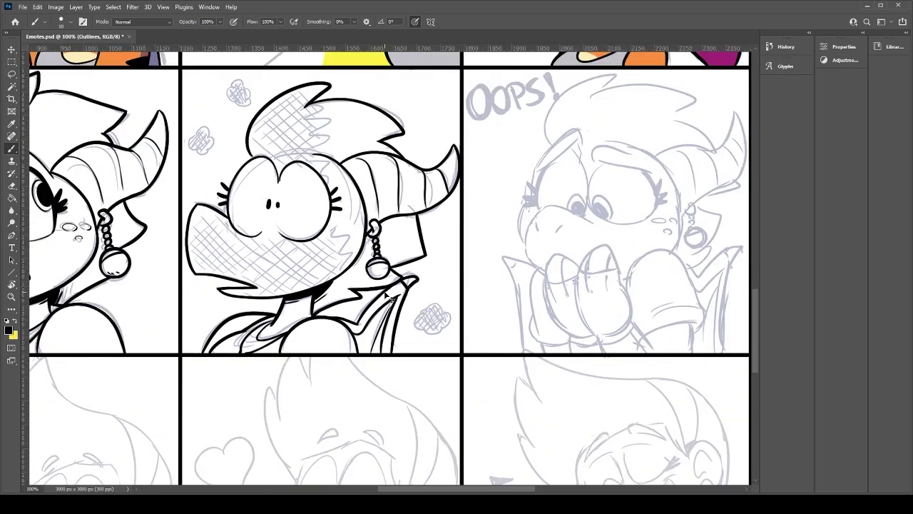
{"action": "scroll", "coordinate": [387, 294], "scroll_direction": "up", "scroll_amount": 7}
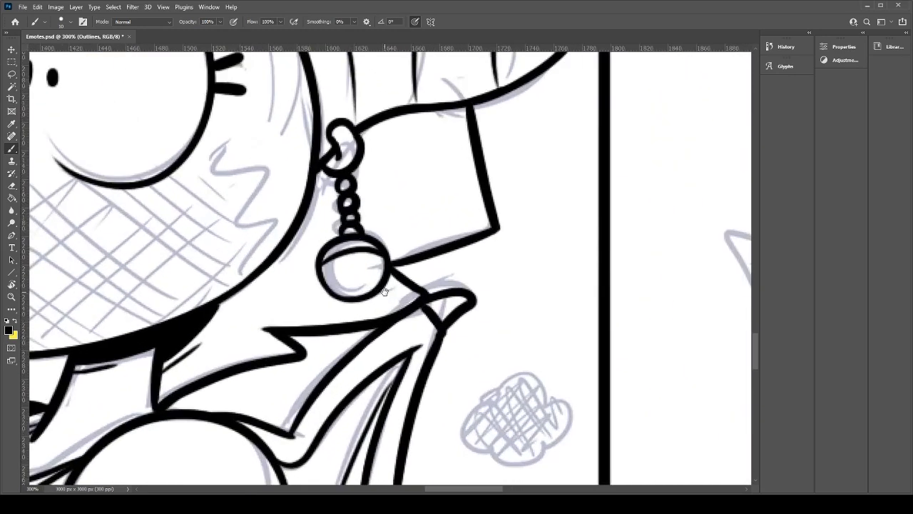
{"action": "mouse_move", "coordinate": [417, 338]}
{"action": "left_mouse_down"}
{"action": "mouse_move", "coordinate": [402, 297]}
{"action": "mouse_move", "coordinate": [426, 272]}
{"action": "mouse_move", "coordinate": [444, 266]}
{"action": "mouse_move", "coordinate": [481, 282]}
{"action": "mouse_move", "coordinate": [468, 327]}
{"action": "mouse_move", "coordinate": [420, 337]}
{"action": "left_mouse_up"}
{"action": "key", "text": "ctrl+z"}
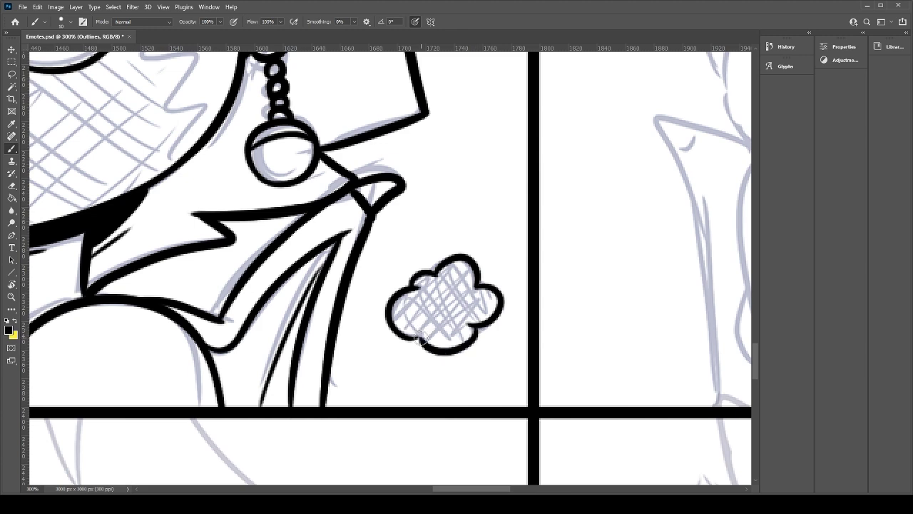
Step: Ink the outlines of the two small crosshatched cloud puffs beside the third emote's hair
{"action": "mouse_move", "coordinate": [299, 193]}
{"action": "left_mouse_down"}
{"action": "mouse_move", "coordinate": [379, 315]}
{"action": "mouse_move", "coordinate": [495, 407]}
{"action": "left_mouse_up"}
{"action": "mouse_move", "coordinate": [190, 284]}
{"action": "left_mouse_down"}
{"action": "mouse_move", "coordinate": [230, 277]}
{"action": "mouse_move", "coordinate": [228, 289]}
{"action": "left_mouse_up"}
{"action": "mouse_move", "coordinate": [229, 291]}
{"action": "left_mouse_down"}
{"action": "mouse_move", "coordinate": [242, 293]}
{"action": "mouse_move", "coordinate": [218, 334]}
{"action": "mouse_move", "coordinate": [179, 328]}
{"action": "mouse_move", "coordinate": [167, 286]}
{"action": "mouse_move", "coordinate": [189, 275]}
{"action": "left_mouse_up"}
{"action": "key", "text": "e"}
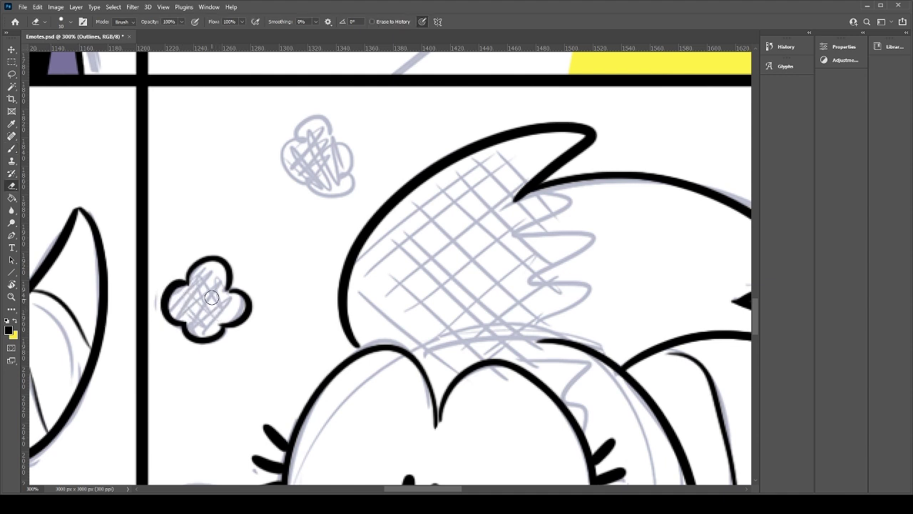
{"action": "key", "text": "b"}
{"action": "mouse_move", "coordinate": [299, 182]}
{"action": "left_mouse_down"}
{"action": "mouse_move", "coordinate": [293, 146]}
{"action": "mouse_move", "coordinate": [322, 127]}
{"action": "mouse_move", "coordinate": [350, 152]}
{"action": "mouse_move", "coordinate": [345, 177]}
{"action": "mouse_move", "coordinate": [302, 180]}
{"action": "mouse_move", "coordinate": [319, 182]}
{"action": "left_mouse_up"}
Step: Tidy the outline of the cloud puff beside the wing and save the file
{"action": "key", "text": "e"}
{"action": "key", "text": "space"}
{"action": "left_click_drag", "start_coordinate": [555, 438], "coordinate": [346, 219]}
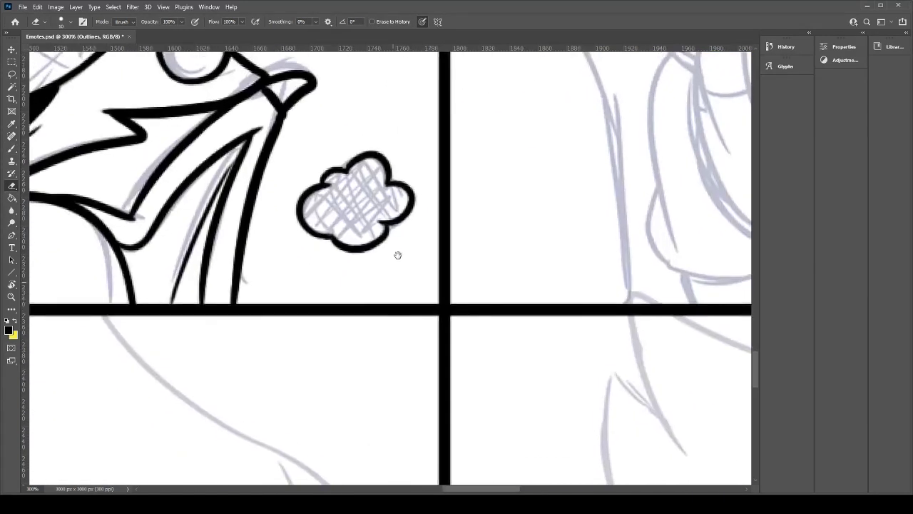
{"action": "scroll", "coordinate": [385, 246], "scroll_direction": "up", "scroll_amount": 1}
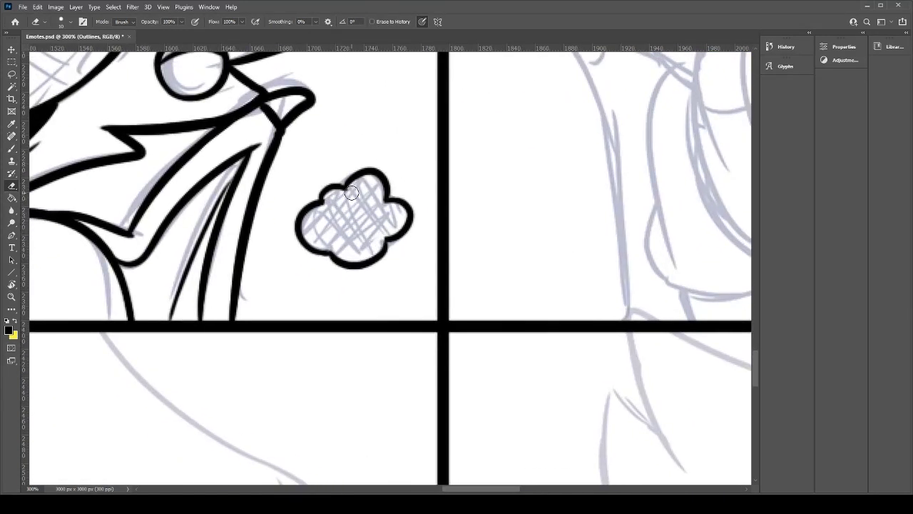
{"action": "key", "text": "b"}
{"action": "key", "text": "ctrl+minus"}
{"action": "key", "text": "ctrl+minus"}
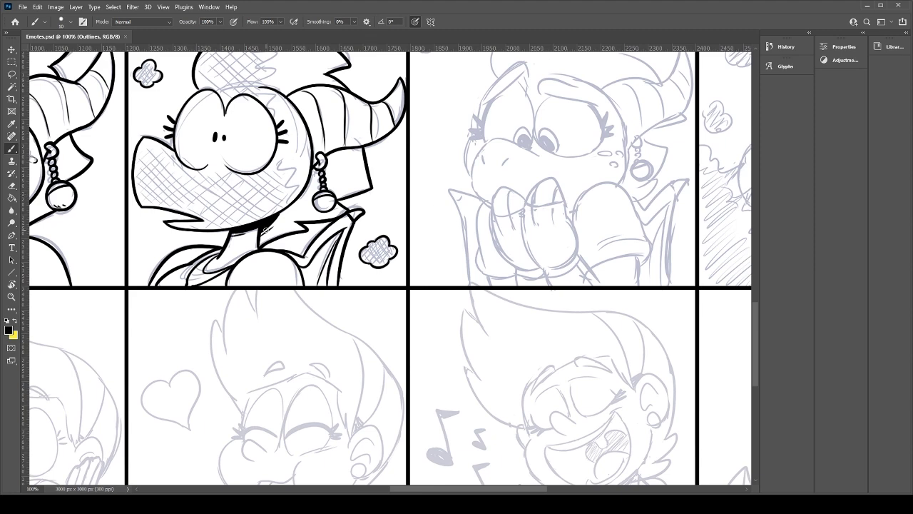
Step: Go over the front of the third emote's snout outline with the black brush
{"action": "left_click_drag", "start_coordinate": [163, 153], "coordinate": [216, 188]}
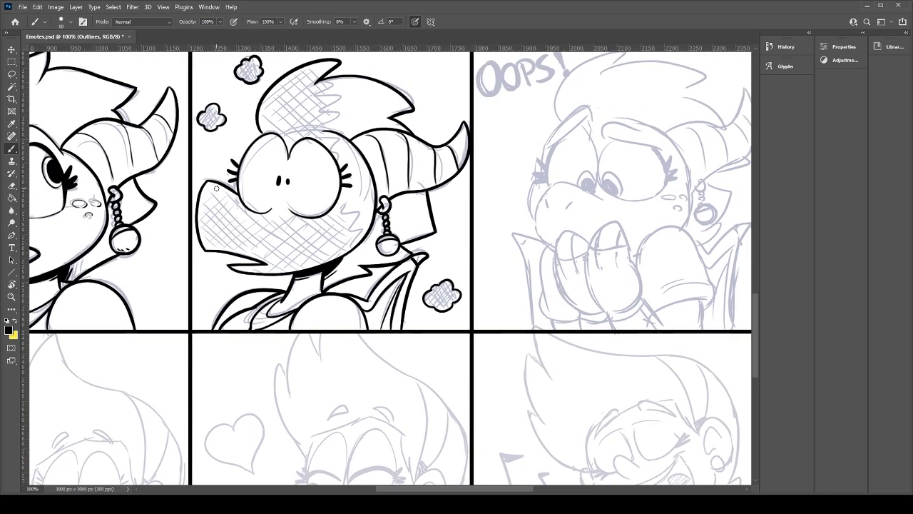
{"action": "key", "text": "ctrl+plus"}
{"action": "left_click_drag", "start_coordinate": [237, 240], "coordinate": [434, 324]}
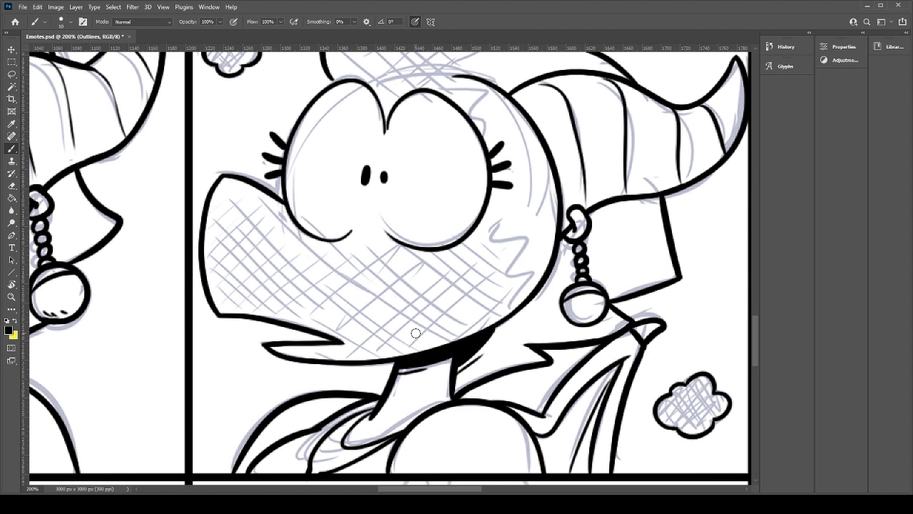
{"action": "left_click_drag", "start_coordinate": [225, 175], "coordinate": [214, 249]}
{"action": "left_click_drag", "start_coordinate": [225, 178], "coordinate": [207, 284]}
{"action": "left_click_drag", "start_coordinate": [713, 314], "coordinate": [207, 293]}
{"action": "mouse_move", "coordinate": [503, 279]}
{"action": "left_mouse_down"}
{"action": "mouse_move", "coordinate": [450, 308]}
{"action": "mouse_move", "coordinate": [693, 286]}
{"action": "mouse_move", "coordinate": [851, 304]}
{"action": "left_mouse_up"}
Step: Save the file and review the inked emotes of the fourth row, back to the first one
{"action": "key", "text": "ctrl+minus"}
{"action": "key", "text": "ctrl+minus"}
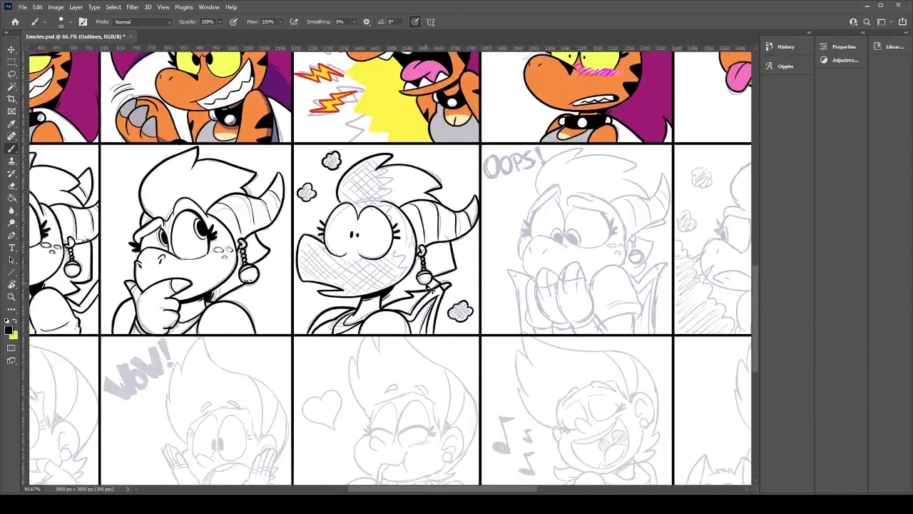
{"action": "scroll", "coordinate": [431, 289], "scroll_direction": "down", "scroll_amount": 1}
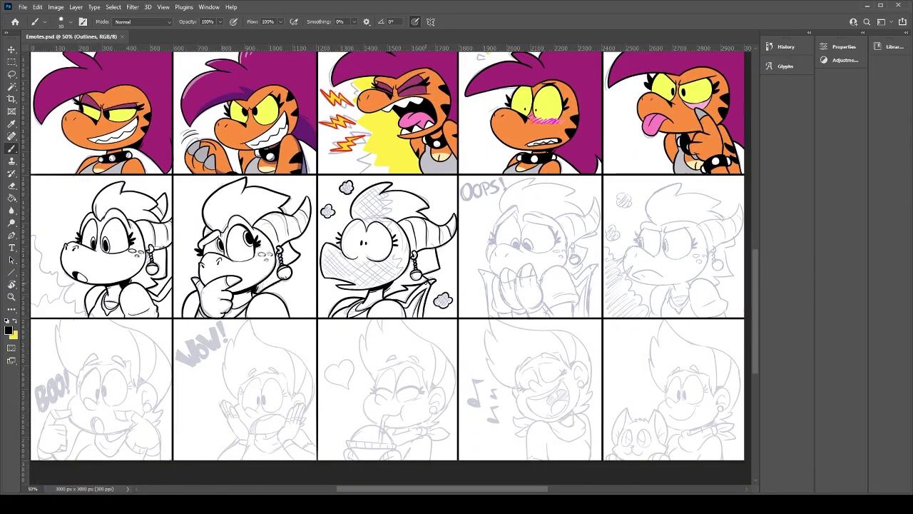
{"action": "key", "text": "ctrl+plus"}
{"action": "key", "text": "ctrl+plus"}
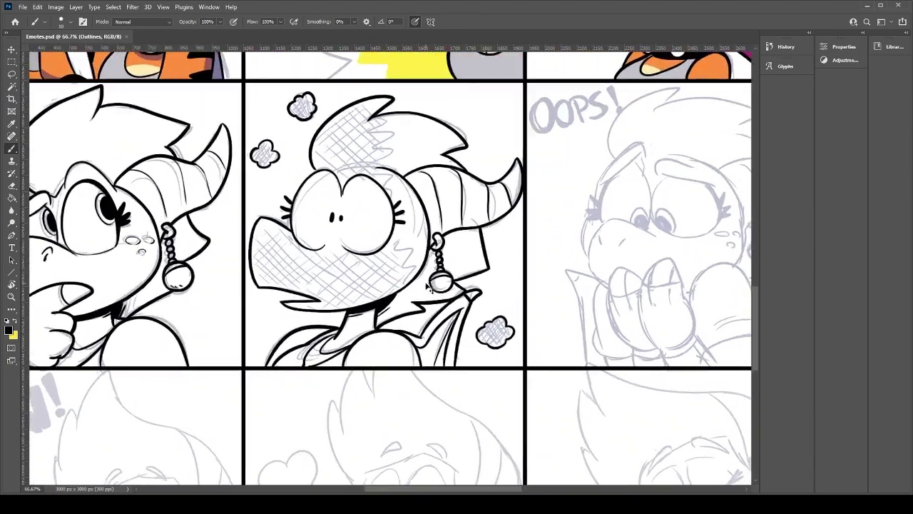
{"action": "left_click_drag", "start_coordinate": [266, 307], "coordinate": [475, 307]}
{"action": "scroll", "coordinate": [473, 309], "scroll_direction": "left", "scroll_amount": 2}
{"action": "scroll", "coordinate": [442, 335], "scroll_direction": "up", "scroll_amount": 1}
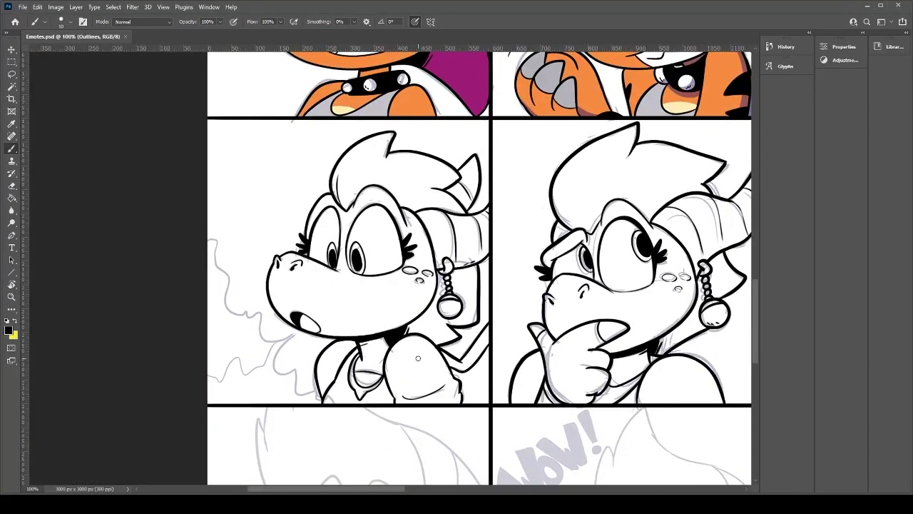
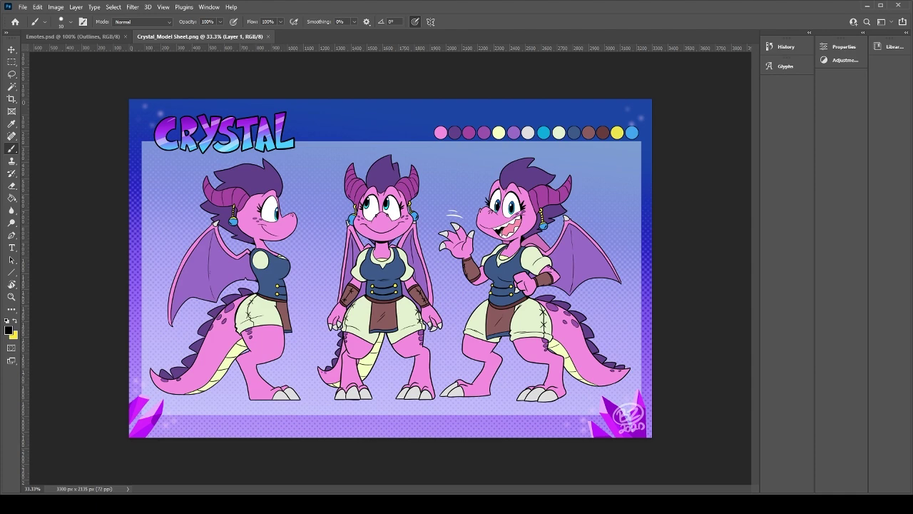
Step: Sample the character's pink skin colour from Crystal_Model Sheet.png as the foreground colour
{"action": "key", "text": "ctrl+plus"}
{"action": "key", "text": "ctrl+plus"}
{"action": "key", "text": "ctrl+plus"}
{"action": "key", "text": "ctrl+plus"}
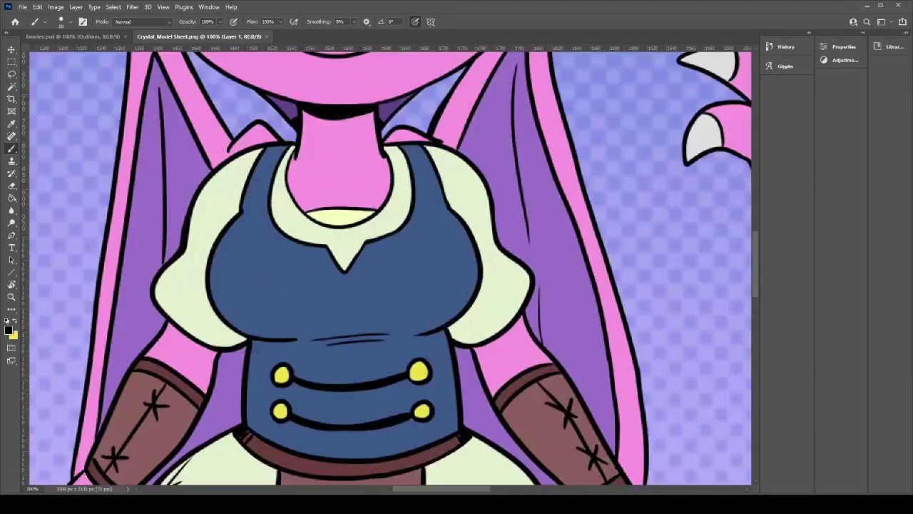
{"action": "mouse_move", "coordinate": [416, 241]}
{"action": "left_mouse_down"}
{"action": "mouse_move", "coordinate": [409, 320]}
{"action": "mouse_move", "coordinate": [436, 316]}
{"action": "mouse_move", "coordinate": [428, 311]}
{"action": "left_mouse_up"}
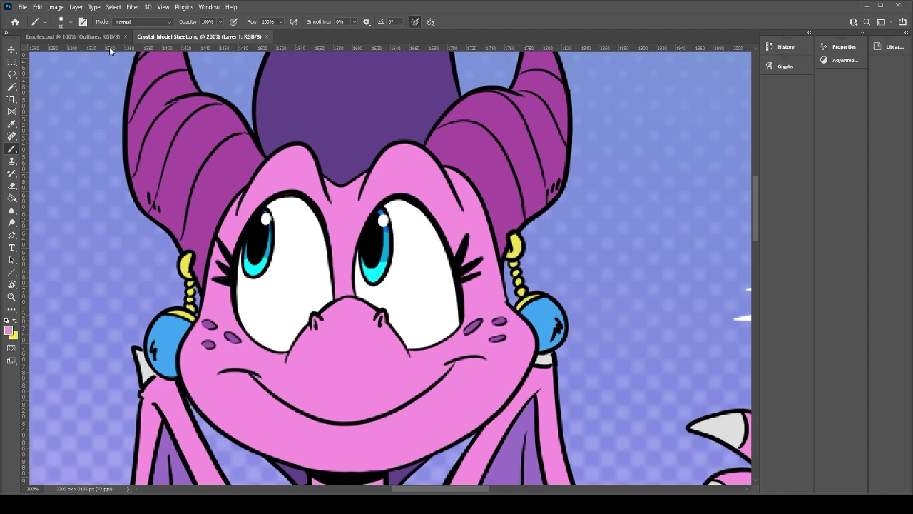
Step: Return to Emotes.psd and paint a pink stroke on Layer 4 along the inside of the first emote's snout and chin
{"action": "left_click", "coordinate": [82, 36]}
{"action": "left_click", "coordinate": [810, 299]}
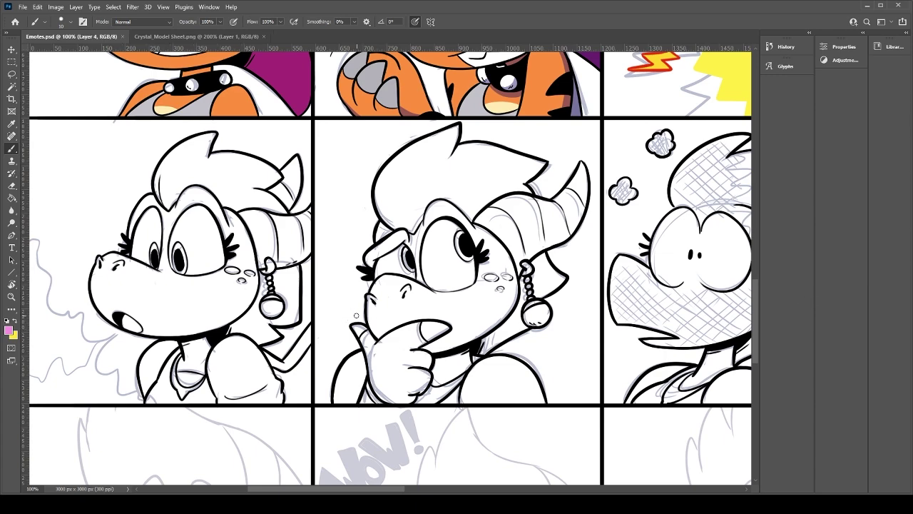
{"action": "scroll", "coordinate": [357, 321], "scroll_direction": "up", "scroll_amount": 2}
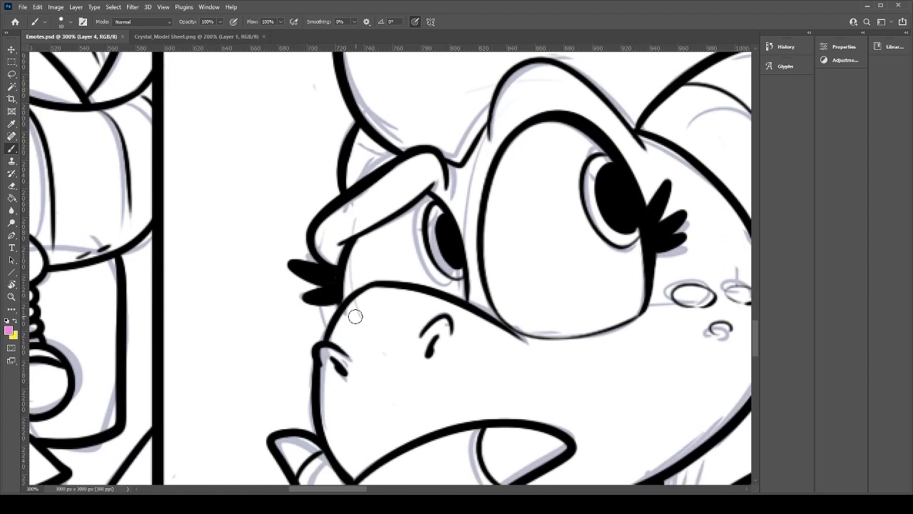
{"action": "left_click_drag", "start_coordinate": [352, 389], "coordinate": [493, 361]}
{"action": "left_click_drag", "start_coordinate": [405, 314], "coordinate": [413, 350]}
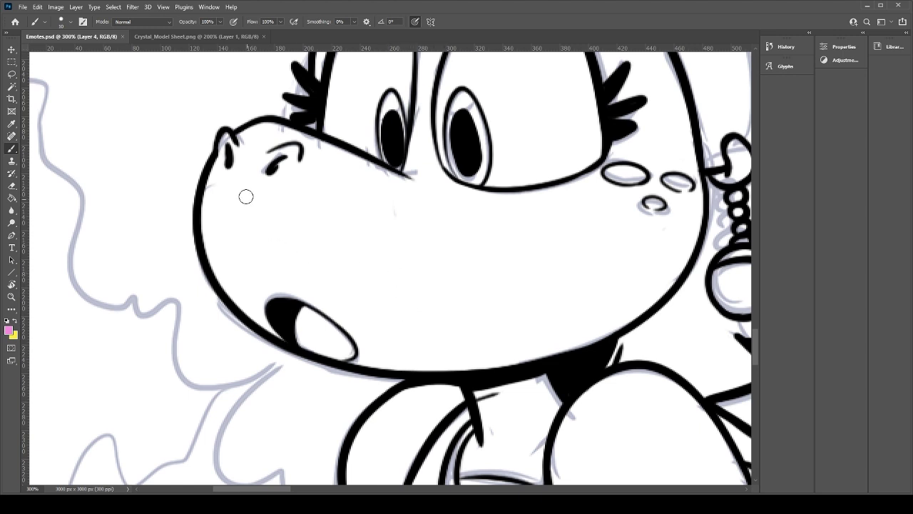
{"action": "mouse_move", "coordinate": [210, 190]}
{"action": "left_mouse_down"}
{"action": "mouse_move", "coordinate": [209, 259]}
{"action": "mouse_move", "coordinate": [262, 320]}
{"action": "mouse_move", "coordinate": [312, 346]}
{"action": "mouse_move", "coordinate": [291, 334]}
{"action": "mouse_move", "coordinate": [404, 363]}
{"action": "left_mouse_up"}
Step: Hide the rough blue sketch lines and make Layer 4 active again with the Brush tool
{"action": "left_click", "coordinate": [770, 318]}
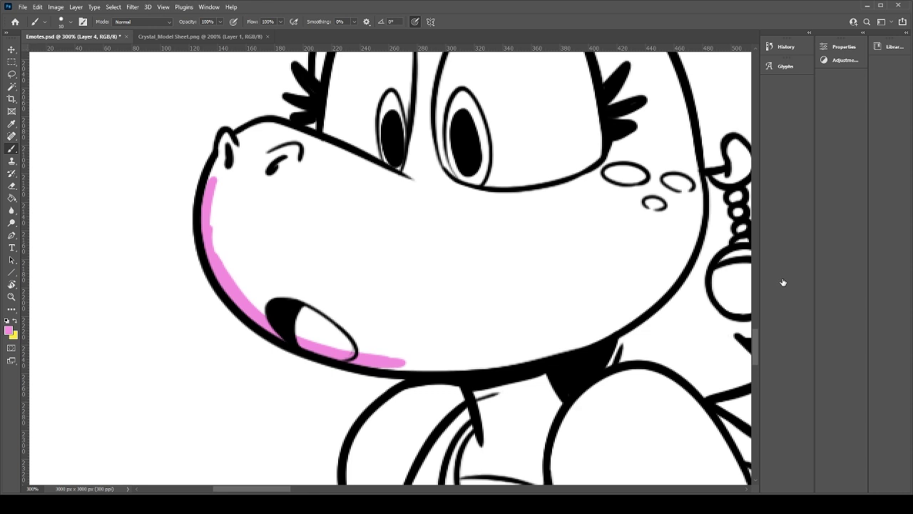
{"action": "left_click", "coordinate": [811, 259]}
{"action": "key", "text": "e"}
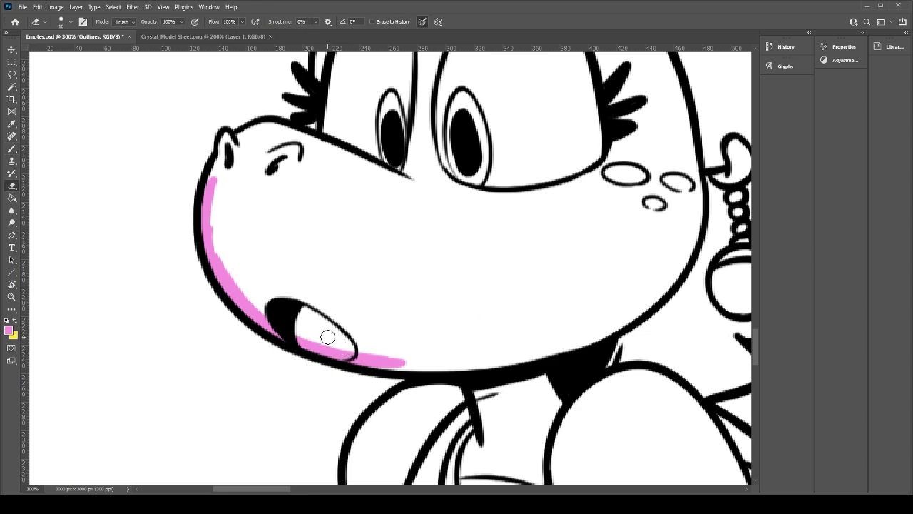
{"action": "key", "text": "b"}
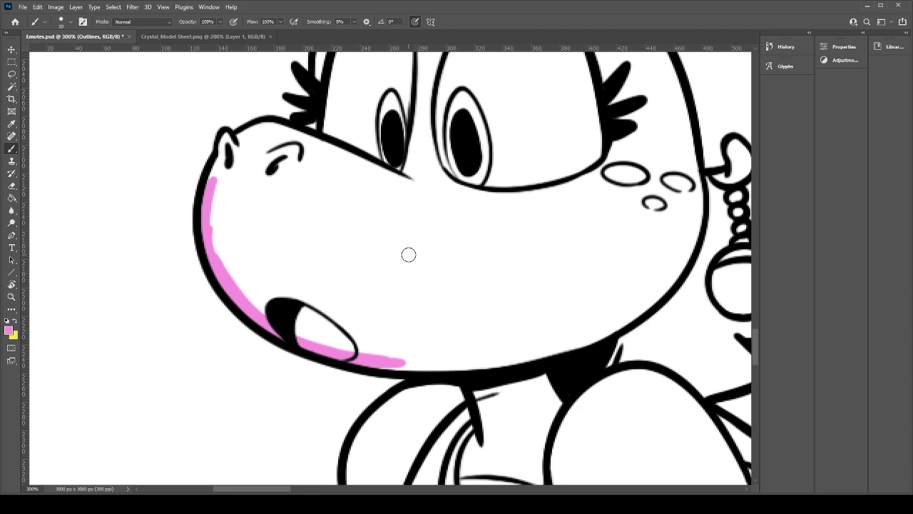
{"action": "left_click", "coordinate": [800, 296]}
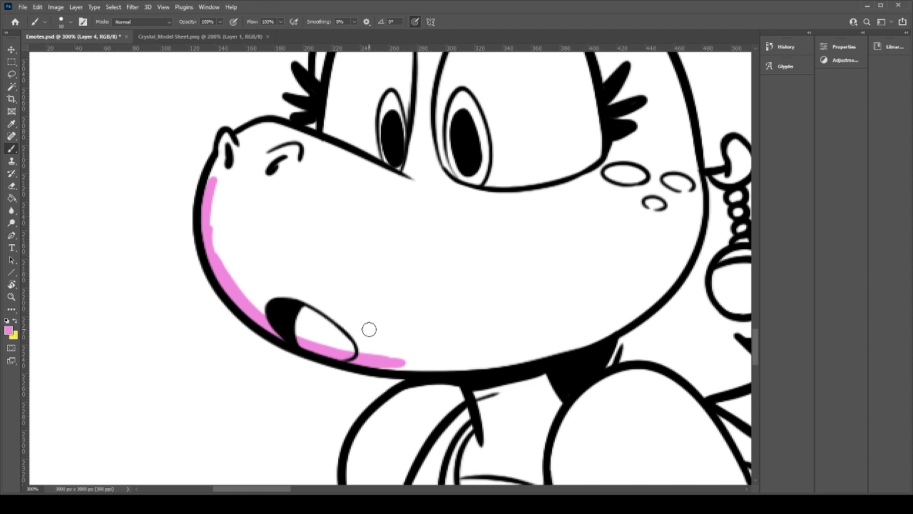
Step: Paint pink along the inside of the first emote's chin, snout front, nostril and nose bridge
{"action": "left_click_drag", "start_coordinate": [378, 361], "coordinate": [502, 356]}
{"action": "mouse_move", "coordinate": [214, 180]}
{"action": "left_mouse_down"}
{"action": "mouse_move", "coordinate": [225, 146]}
{"action": "mouse_move", "coordinate": [265, 128]}
{"action": "mouse_move", "coordinate": [307, 139]}
{"action": "mouse_move", "coordinate": [261, 277]}
{"action": "left_mouse_up"}
{"action": "left_click_drag", "start_coordinate": [212, 295], "coordinate": [263, 315]}
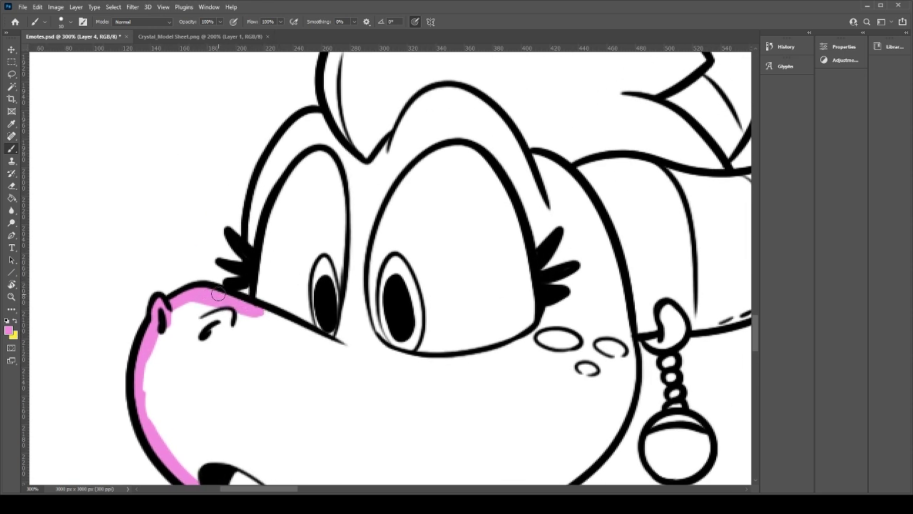
Step: Paint pink along the inside of both brow ridges of the first emote, enlarging the brush on the way
{"action": "mouse_move", "coordinate": [258, 250]}
{"action": "left_mouse_down"}
{"action": "mouse_move", "coordinate": [251, 217]}
{"action": "mouse_move", "coordinate": [275, 164]}
{"action": "mouse_move", "coordinate": [258, 189]}
{"action": "mouse_move", "coordinate": [310, 118]}
{"action": "mouse_move", "coordinate": [371, 175]}
{"action": "mouse_move", "coordinate": [385, 179]}
{"action": "mouse_move", "coordinate": [408, 140]}
{"action": "left_mouse_up"}
{"action": "key", "text": "bracketright"}
{"action": "key", "text": "bracketright"}
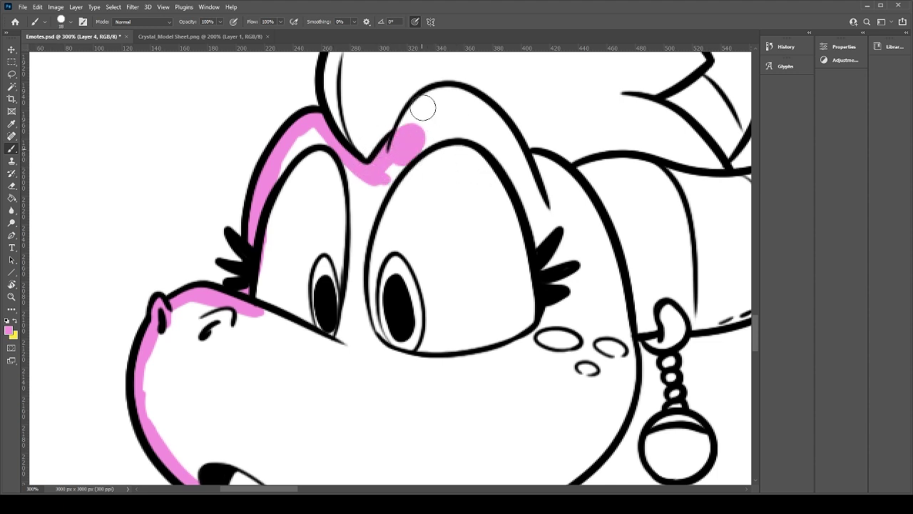
{"action": "mouse_move", "coordinate": [403, 142]}
{"action": "left_mouse_down"}
{"action": "mouse_move", "coordinate": [426, 109]}
{"action": "mouse_move", "coordinate": [409, 130]}
{"action": "mouse_move", "coordinate": [425, 116]}
{"action": "mouse_move", "coordinate": [488, 113]}
{"action": "mouse_move", "coordinate": [481, 117]}
{"action": "mouse_move", "coordinate": [535, 187]}
{"action": "left_mouse_up"}
{"action": "key", "text": "ctrl+z"}
{"action": "left_click_drag", "start_coordinate": [492, 123], "coordinate": [524, 181]}
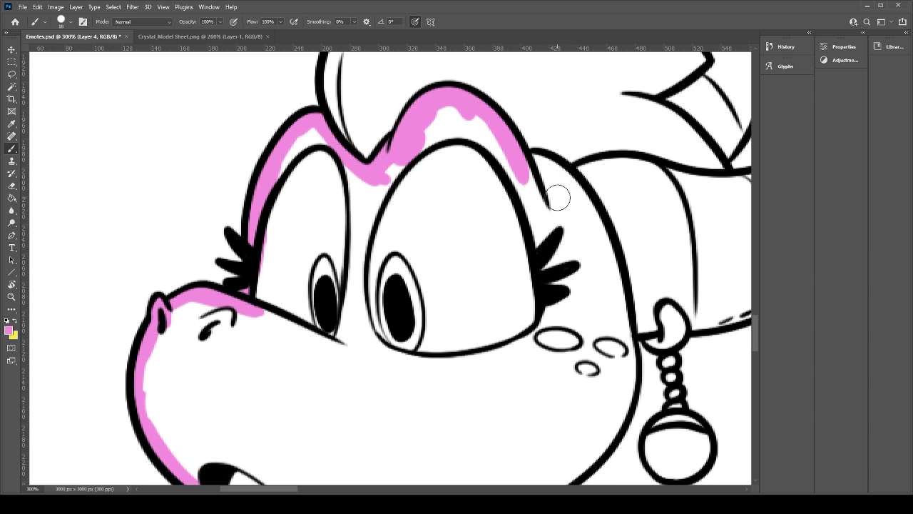
Step: Paint pink from the end of the near brow down the inside of the back of the head
{"action": "left_click_drag", "start_coordinate": [526, 164], "coordinate": [577, 214]}
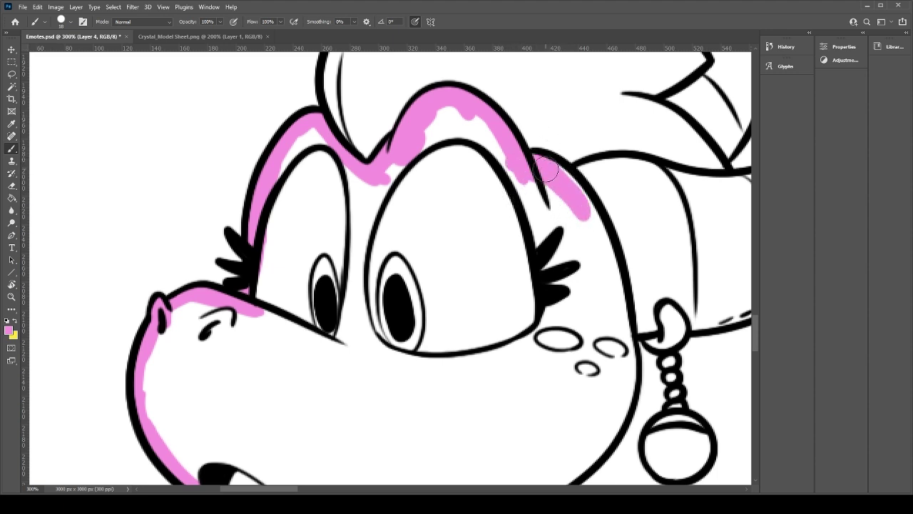
{"action": "left_click_drag", "start_coordinate": [551, 174], "coordinate": [600, 257]}
{"action": "left_click_drag", "start_coordinate": [581, 198], "coordinate": [615, 314]}
{"action": "key", "text": "ctrl+z"}
{"action": "left_click_drag", "start_coordinate": [570, 181], "coordinate": [615, 341]}
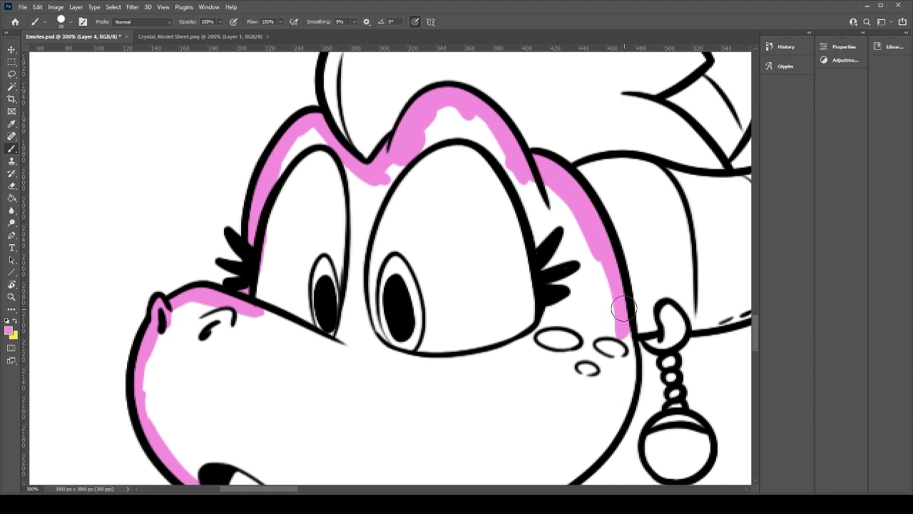
Step: Continue the pink border along the inside of the cheek and jaw and onto the top of the neck
{"action": "left_click_drag", "start_coordinate": [626, 309], "coordinate": [623, 390]}
{"action": "left_click_drag", "start_coordinate": [626, 351], "coordinate": [612, 419]}
{"action": "key", "text": "ctrl+z"}
{"action": "left_click_drag", "start_coordinate": [627, 341], "coordinate": [615, 407]}
{"action": "mouse_move", "coordinate": [623, 370]}
{"action": "left_mouse_down"}
{"action": "mouse_move", "coordinate": [617, 411]}
{"action": "mouse_move", "coordinate": [597, 442]}
{"action": "left_mouse_up"}
{"action": "left_click_drag", "start_coordinate": [575, 400], "coordinate": [576, 236]}
{"action": "mouse_move", "coordinate": [609, 274]}
{"action": "left_mouse_down"}
{"action": "mouse_move", "coordinate": [496, 354]}
{"action": "mouse_move", "coordinate": [506, 336]}
{"action": "mouse_move", "coordinate": [387, 376]}
{"action": "mouse_move", "coordinate": [423, 411]}
{"action": "left_mouse_up"}
{"action": "key", "text": "ctrl+z"}
{"action": "left_click_drag", "start_coordinate": [416, 376], "coordinate": [436, 410]}
Step: Fill the first emote's head with pink using the Paint Bucket, then brush over the leftover seams and the neck
{"action": "key", "text": "g"}
{"action": "left_click", "coordinate": [407, 276]}
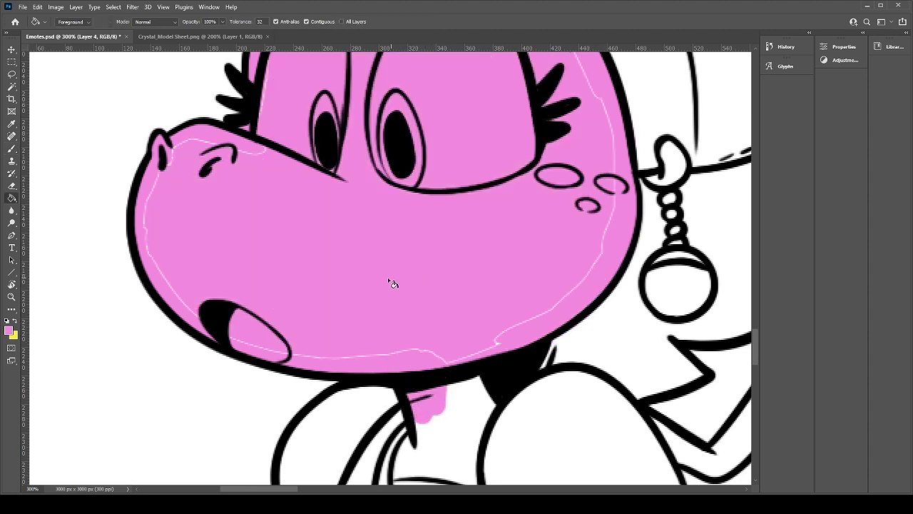
{"action": "key", "text": "b"}
{"action": "mouse_move", "coordinate": [264, 150]}
{"action": "left_mouse_down"}
{"action": "mouse_move", "coordinate": [186, 148]}
{"action": "mouse_move", "coordinate": [180, 268]}
{"action": "mouse_move", "coordinate": [174, 162]}
{"action": "mouse_move", "coordinate": [189, 299]}
{"action": "mouse_move", "coordinate": [165, 275]}
{"action": "mouse_move", "coordinate": [288, 356]}
{"action": "mouse_move", "coordinate": [366, 357]}
{"action": "mouse_move", "coordinate": [386, 344]}
{"action": "mouse_move", "coordinate": [547, 315]}
{"action": "mouse_move", "coordinate": [479, 351]}
{"action": "mouse_move", "coordinate": [618, 169]}
{"action": "mouse_move", "coordinate": [581, 90]}
{"action": "mouse_move", "coordinate": [615, 266]}
{"action": "mouse_move", "coordinate": [629, 285]}
{"action": "mouse_move", "coordinate": [501, 132]}
{"action": "mouse_move", "coordinate": [546, 197]}
{"action": "mouse_move", "coordinate": [458, 139]}
{"action": "mouse_move", "coordinate": [420, 203]}
{"action": "mouse_move", "coordinate": [363, 166]}
{"action": "mouse_move", "coordinate": [298, 204]}
{"action": "mouse_move", "coordinate": [321, 217]}
{"action": "left_mouse_up"}
{"action": "left_click_drag", "start_coordinate": [428, 363], "coordinate": [415, 323]}
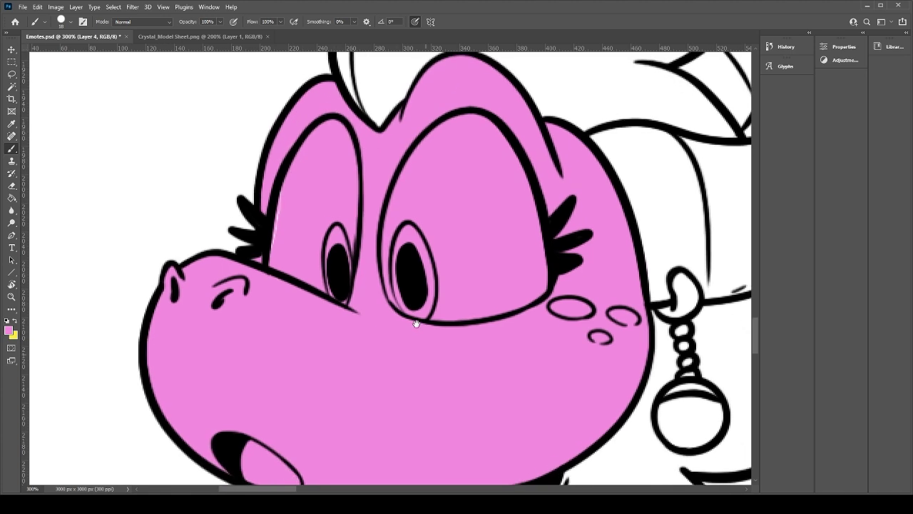
{"action": "left_click_drag", "start_coordinate": [277, 205], "coordinate": [275, 257]}
{"action": "mouse_move", "coordinate": [418, 396]}
{"action": "left_mouse_down"}
{"action": "mouse_move", "coordinate": [382, 276]}
{"action": "mouse_move", "coordinate": [402, 265]}
{"action": "mouse_move", "coordinate": [366, 270]}
{"action": "mouse_move", "coordinate": [392, 284]}
{"action": "mouse_move", "coordinate": [416, 225]}
{"action": "mouse_move", "coordinate": [425, 247]}
{"action": "mouse_move", "coordinate": [411, 277]}
{"action": "mouse_move", "coordinate": [432, 245]}
{"action": "mouse_move", "coordinate": [416, 326]}
{"action": "mouse_move", "coordinate": [397, 306]}
{"action": "mouse_move", "coordinate": [353, 311]}
{"action": "mouse_move", "coordinate": [376, 274]}
{"action": "left_mouse_up"}
{"action": "scroll", "coordinate": [385, 286], "scroll_direction": "up", "scroll_amount": 5}
{"action": "scroll", "coordinate": [385, 286], "scroll_direction": "right", "scroll_amount": 1}
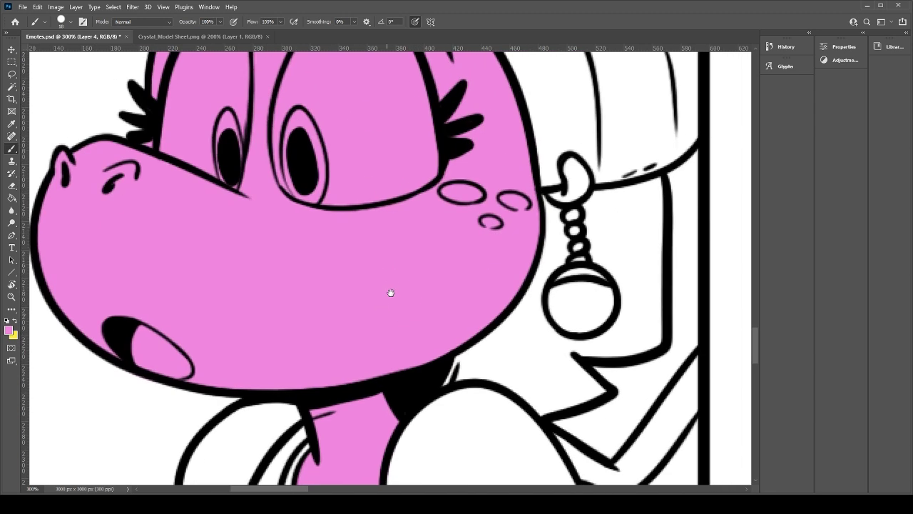
{"action": "scroll", "coordinate": [380, 283], "scroll_direction": "down", "scroll_amount": 1}
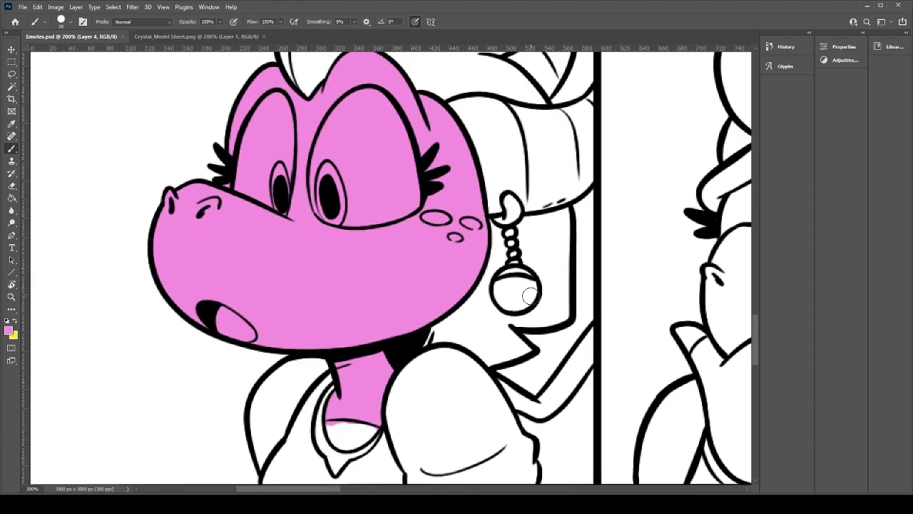
{"action": "left_click_drag", "start_coordinate": [601, 335], "coordinate": [311, 388]}
{"action": "left_click_drag", "start_coordinate": [665, 365], "coordinate": [560, 286]}
{"action": "mouse_move", "coordinate": [330, 304]}
{"action": "left_mouse_down"}
{"action": "mouse_move", "coordinate": [365, 303]}
{"action": "mouse_move", "coordinate": [315, 317]}
{"action": "mouse_move", "coordinate": [343, 294]}
{"action": "left_mouse_up"}
{"action": "left_click_drag", "start_coordinate": [338, 256], "coordinate": [333, 291]}
{"action": "key", "text": "ctrl+z"}
{"action": "key", "text": "ctrl+z"}
{"action": "key", "text": "ctrl+z"}
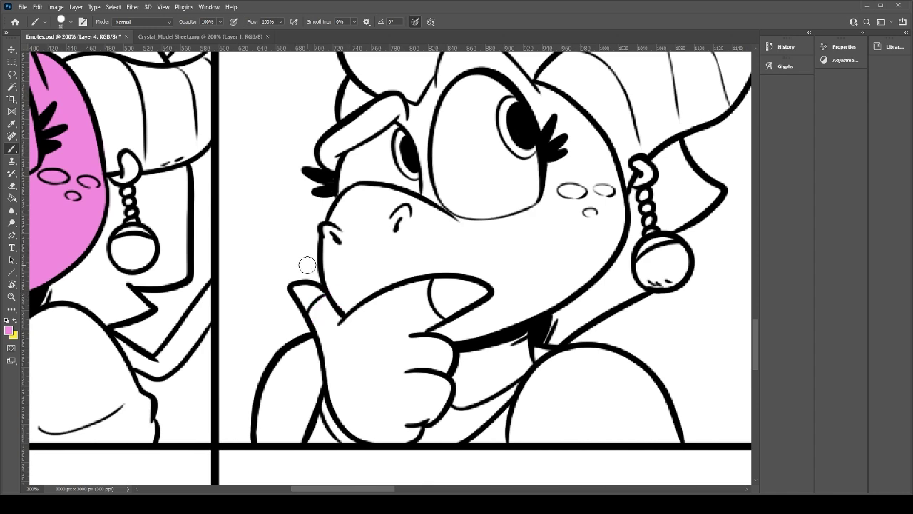
Step: Save the file and sample the dark purple hair colour from Crystal_Model Sheet.png
{"action": "scroll", "coordinate": [300, 262], "scroll_direction": "left", "scroll_amount": 10}
{"action": "key", "text": "ctrl+s"}
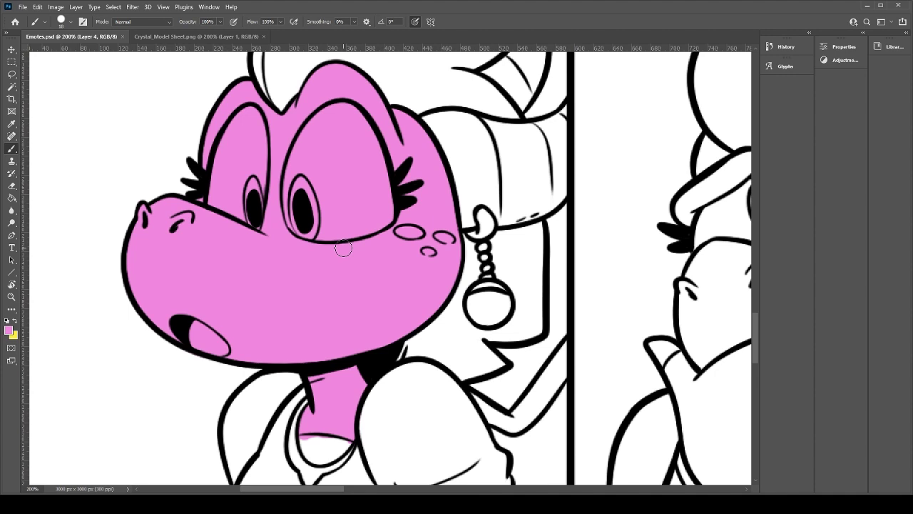
{"action": "left_click", "coordinate": [183, 36]}
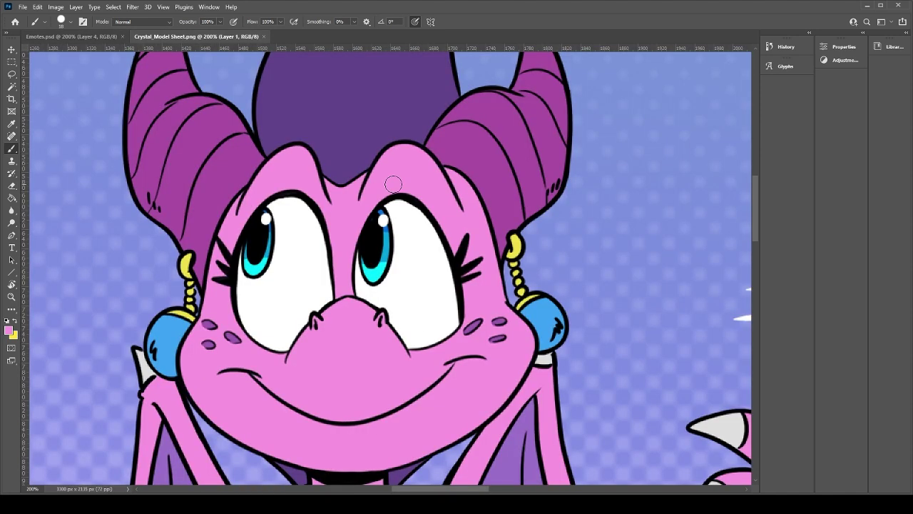
Step: Return to Emotes.psd and paint the hair behind the first emote's neck and earring dark purple
{"action": "left_click", "coordinate": [71, 36]}
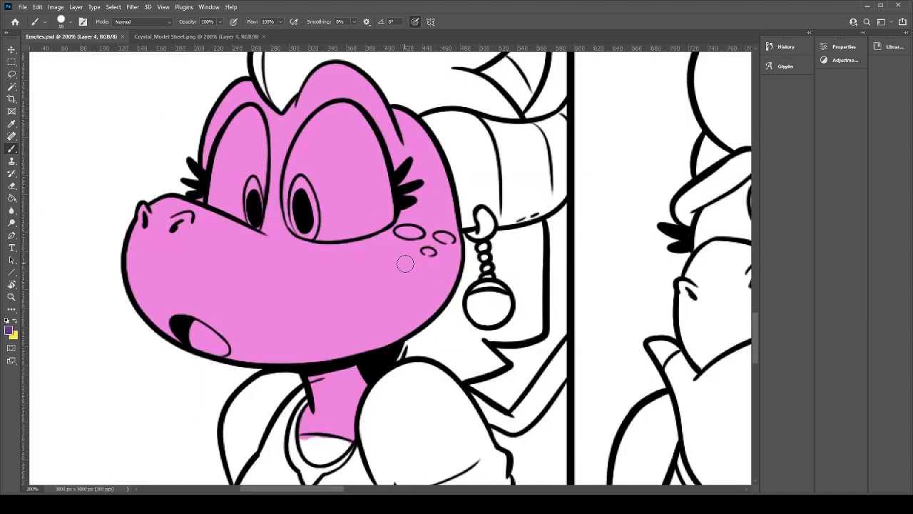
{"action": "mouse_move", "coordinate": [391, 362]}
{"action": "left_mouse_down"}
{"action": "mouse_move", "coordinate": [456, 296]}
{"action": "mouse_move", "coordinate": [477, 247]}
{"action": "left_mouse_up"}
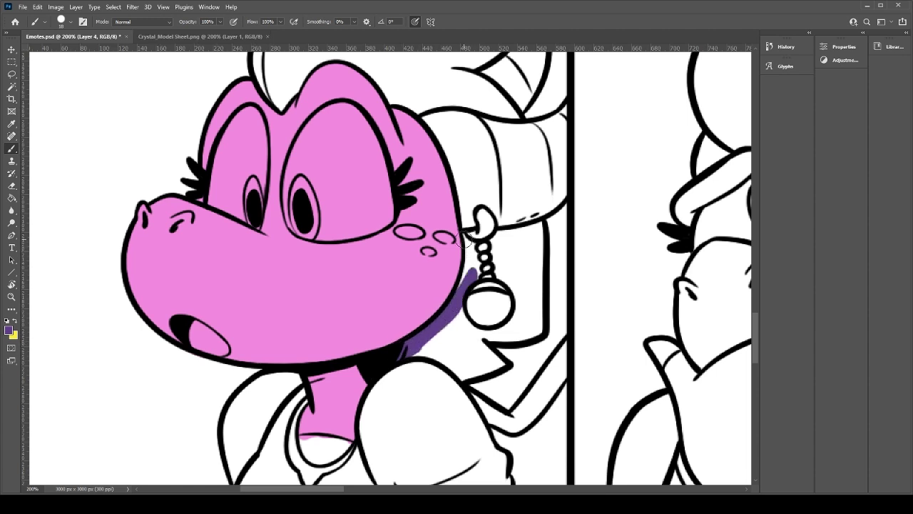
{"action": "mouse_move", "coordinate": [456, 299]}
{"action": "left_mouse_down"}
{"action": "mouse_move", "coordinate": [491, 253]}
{"action": "mouse_move", "coordinate": [531, 230]}
{"action": "mouse_move", "coordinate": [526, 331]}
{"action": "mouse_move", "coordinate": [532, 275]}
{"action": "left_mouse_up"}
{"action": "key", "text": "e"}
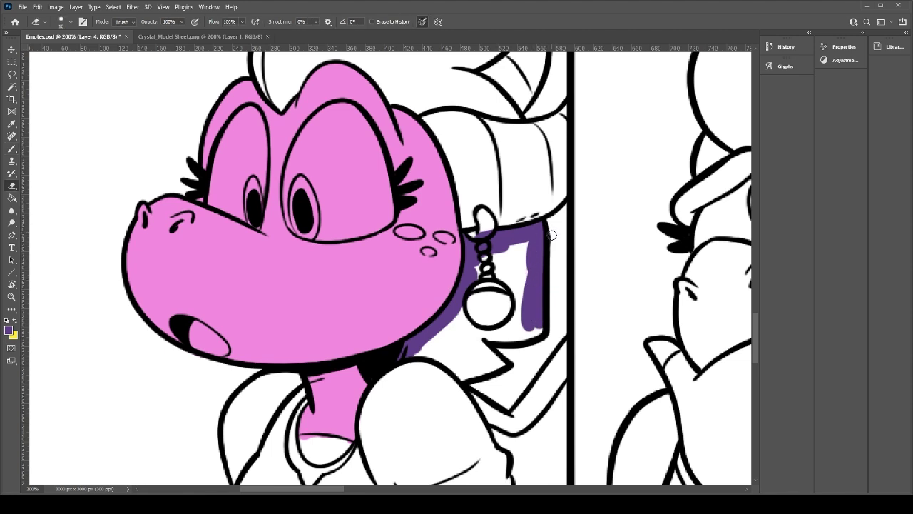
{"action": "key", "text": "b"}
{"action": "mouse_move", "coordinate": [543, 322]}
{"action": "left_mouse_down"}
{"action": "mouse_move", "coordinate": [472, 335]}
{"action": "mouse_move", "coordinate": [502, 361]}
{"action": "mouse_move", "coordinate": [478, 348]}
{"action": "mouse_move", "coordinate": [497, 361]}
{"action": "mouse_move", "coordinate": [468, 372]}
{"action": "mouse_move", "coordinate": [437, 350]}
{"action": "mouse_move", "coordinate": [425, 353]}
{"action": "mouse_move", "coordinate": [477, 362]}
{"action": "mouse_move", "coordinate": [453, 361]}
{"action": "mouse_move", "coordinate": [472, 297]}
{"action": "mouse_move", "coordinate": [518, 246]}
{"action": "mouse_move", "coordinate": [508, 323]}
{"action": "left_mouse_up"}
{"action": "key", "text": "ctrl+z"}
{"action": "key", "text": "ctrl+z"}
{"action": "key", "text": "ctrl+z"}
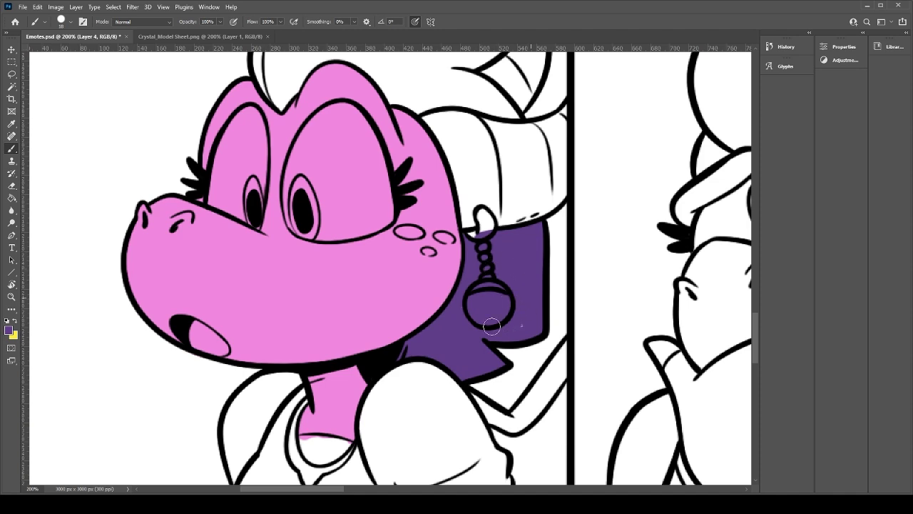
Step: Paint dark purple along the front, upper edge and back tips of the first emote's head hair
{"action": "scroll", "coordinate": [498, 264], "scroll_direction": "up", "scroll_amount": 5}
{"action": "mouse_move", "coordinate": [273, 261]}
{"action": "left_mouse_down"}
{"action": "mouse_move", "coordinate": [265, 178]}
{"action": "mouse_move", "coordinate": [296, 221]}
{"action": "left_mouse_up"}
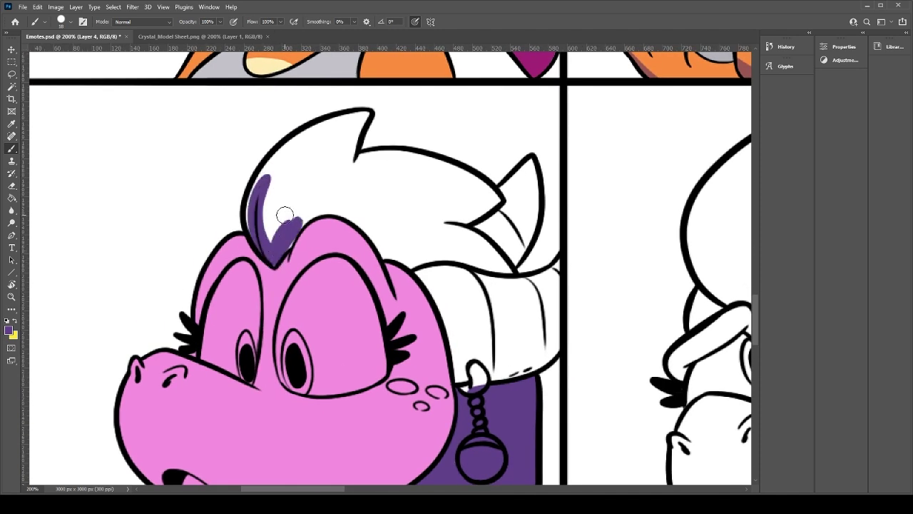
{"action": "mouse_move", "coordinate": [277, 254]}
{"action": "left_mouse_down"}
{"action": "mouse_move", "coordinate": [276, 212]}
{"action": "mouse_move", "coordinate": [267, 237]}
{"action": "mouse_move", "coordinate": [260, 233]}
{"action": "mouse_move", "coordinate": [253, 196]}
{"action": "mouse_move", "coordinate": [258, 225]}
{"action": "mouse_move", "coordinate": [272, 207]}
{"action": "mouse_move", "coordinate": [269, 219]}
{"action": "mouse_move", "coordinate": [268, 176]}
{"action": "mouse_move", "coordinate": [311, 151]}
{"action": "mouse_move", "coordinate": [264, 187]}
{"action": "mouse_move", "coordinate": [329, 137]}
{"action": "mouse_move", "coordinate": [281, 152]}
{"action": "mouse_move", "coordinate": [366, 115]}
{"action": "mouse_move", "coordinate": [323, 132]}
{"action": "mouse_move", "coordinate": [361, 119]}
{"action": "mouse_move", "coordinate": [348, 154]}
{"action": "mouse_move", "coordinate": [342, 131]}
{"action": "mouse_move", "coordinate": [344, 155]}
{"action": "mouse_move", "coordinate": [387, 156]}
{"action": "mouse_move", "coordinate": [491, 189]}
{"action": "mouse_move", "coordinate": [496, 199]}
{"action": "mouse_move", "coordinate": [405, 168]}
{"action": "left_mouse_up"}
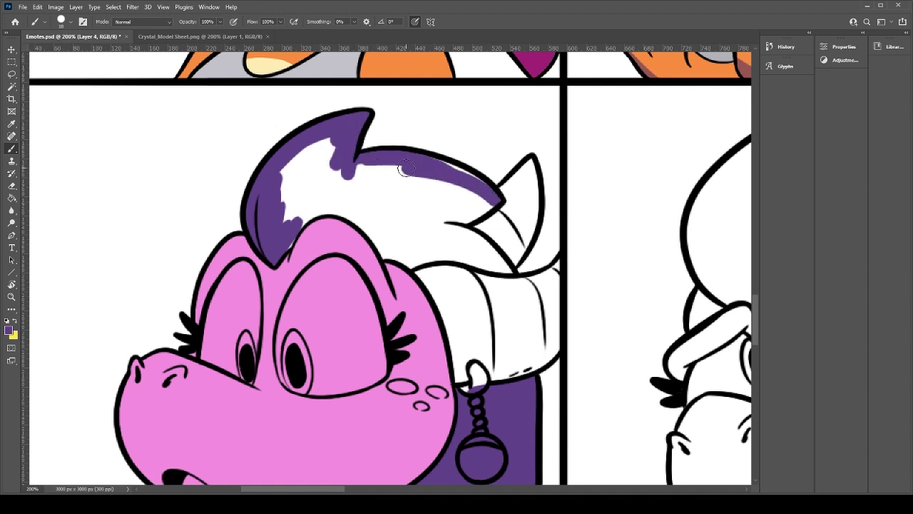
{"action": "left_click_drag", "start_coordinate": [462, 176], "coordinate": [435, 179]}
{"action": "mouse_move", "coordinate": [495, 202]}
{"action": "left_mouse_down"}
{"action": "mouse_move", "coordinate": [431, 228]}
{"action": "mouse_move", "coordinate": [495, 259]}
{"action": "mouse_move", "coordinate": [430, 231]}
{"action": "mouse_move", "coordinate": [492, 260]}
{"action": "mouse_move", "coordinate": [428, 250]}
{"action": "mouse_move", "coordinate": [406, 265]}
{"action": "mouse_move", "coordinate": [470, 252]}
{"action": "mouse_move", "coordinate": [454, 257]}
{"action": "mouse_move", "coordinate": [509, 270]}
{"action": "left_mouse_up"}
Step: Paint dark purple along the lower edge of the hair where it meets the brow and the horn
{"action": "mouse_move", "coordinate": [444, 245]}
{"action": "left_mouse_down"}
{"action": "mouse_move", "coordinate": [414, 265]}
{"action": "mouse_move", "coordinate": [382, 246]}
{"action": "left_mouse_up"}
{"action": "left_click_drag", "start_coordinate": [286, 248], "coordinate": [326, 199]}
{"action": "key", "text": "ctrl+z"}
{"action": "key", "text": "ctrl+z"}
{"action": "mouse_move", "coordinate": [295, 232]}
{"action": "left_mouse_down"}
{"action": "mouse_move", "coordinate": [335, 198]}
{"action": "mouse_move", "coordinate": [362, 207]}
{"action": "mouse_move", "coordinate": [388, 238]}
{"action": "mouse_move", "coordinate": [390, 259]}
{"action": "left_mouse_up"}
{"action": "key", "text": "ctrl+z"}
{"action": "key", "text": "ctrl+z"}
{"action": "left_click_drag", "start_coordinate": [349, 209], "coordinate": [392, 252]}
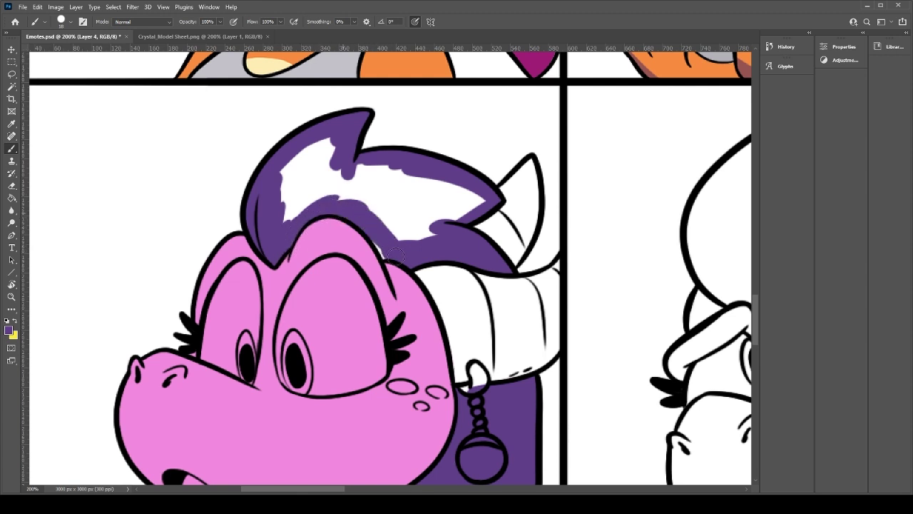
Step: Fill the rest of the head hair with dark purple and brush over the remaining seams
{"action": "left_click", "coordinate": [315, 235], "text": "alt"}
{"action": "key", "text": "g"}
{"action": "left_click", "coordinate": [332, 193]}
{"action": "key", "text": "b"}
{"action": "mouse_move", "coordinate": [350, 200]}
{"action": "left_mouse_down"}
{"action": "mouse_move", "coordinate": [298, 213]}
{"action": "mouse_move", "coordinate": [308, 153]}
{"action": "mouse_move", "coordinate": [341, 190]}
{"action": "mouse_move", "coordinate": [432, 179]}
{"action": "mouse_move", "coordinate": [473, 191]}
{"action": "mouse_move", "coordinate": [463, 215]}
{"action": "mouse_move", "coordinate": [424, 230]}
{"action": "mouse_move", "coordinate": [379, 208]}
{"action": "left_mouse_up"}
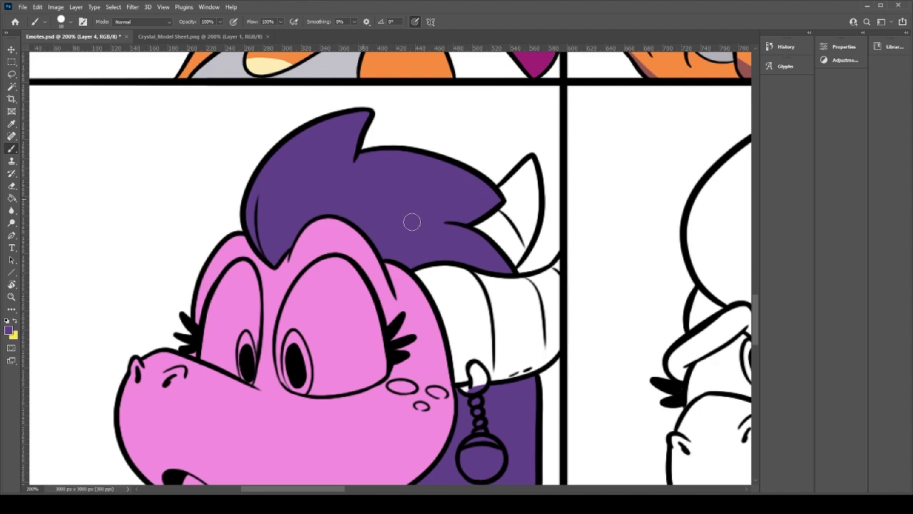
Step: Sample the magenta horn colour from Crystal_Model Sheet.png and return to Emotes.psd
{"action": "left_click_drag", "start_coordinate": [556, 318], "coordinate": [595, 157]}
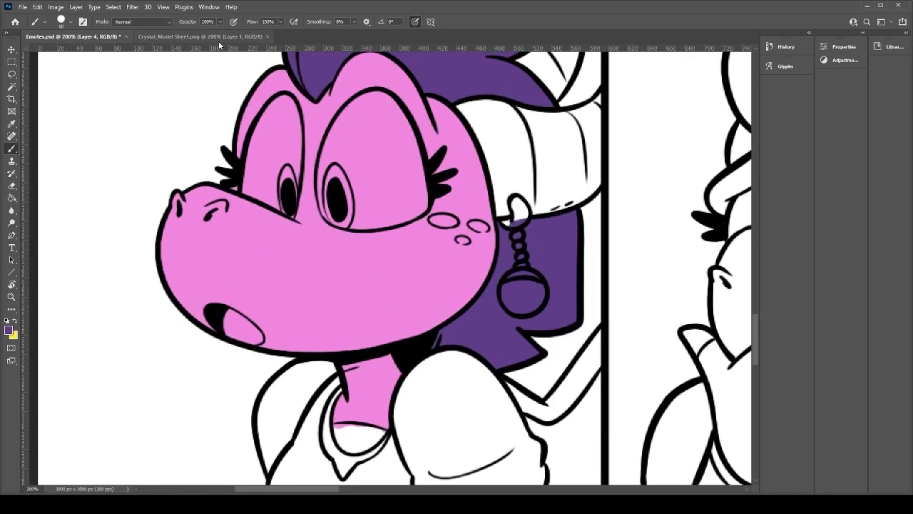
{"action": "left_click", "coordinate": [201, 36]}
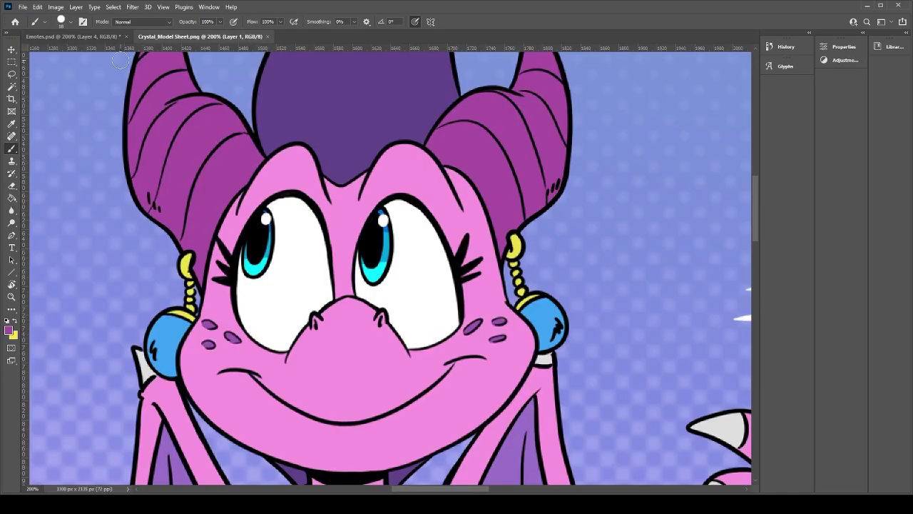
{"action": "left_click", "coordinate": [107, 36]}
Step: Paint magenta along the upper edge, outer end and underside of the first emote's near horn
{"action": "left_click_drag", "start_coordinate": [492, 146], "coordinate": [422, 207]}
{"action": "left_click_drag", "start_coordinate": [389, 172], "coordinate": [500, 182]}
{"action": "key", "text": "ctrl+z"}
{"action": "key", "text": "ctrl+z"}
{"action": "left_click_drag", "start_coordinate": [387, 171], "coordinate": [493, 182]}
{"action": "mouse_move", "coordinate": [426, 171]}
{"action": "left_mouse_down"}
{"action": "mouse_move", "coordinate": [523, 182]}
{"action": "mouse_move", "coordinate": [480, 179]}
{"action": "mouse_move", "coordinate": [512, 174]}
{"action": "mouse_move", "coordinate": [523, 159]}
{"action": "mouse_move", "coordinate": [513, 227]}
{"action": "left_mouse_up"}
{"action": "mouse_move", "coordinate": [526, 186]}
{"action": "left_mouse_down"}
{"action": "mouse_move", "coordinate": [520, 242]}
{"action": "mouse_move", "coordinate": [523, 177]}
{"action": "left_mouse_up"}
{"action": "key", "text": "ctrl+z"}
{"action": "mouse_move", "coordinate": [518, 230]}
{"action": "left_mouse_down"}
{"action": "mouse_move", "coordinate": [515, 247]}
{"action": "mouse_move", "coordinate": [476, 266]}
{"action": "left_mouse_up"}
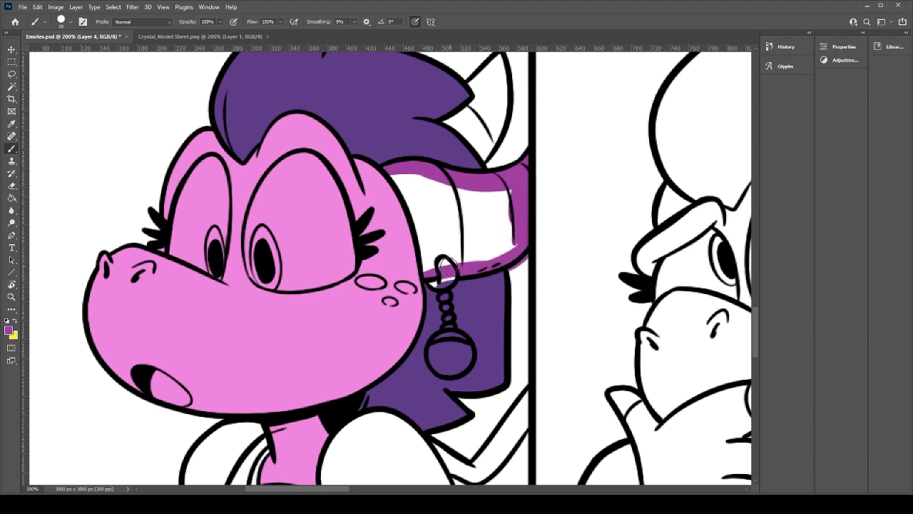
Step: Finish colouring the near horn magenta and paint the horn tip behind the hair in the same colour
{"action": "mouse_move", "coordinate": [420, 269]}
{"action": "left_mouse_down"}
{"action": "mouse_move", "coordinate": [491, 242]}
{"action": "mouse_move", "coordinate": [427, 261]}
{"action": "mouse_move", "coordinate": [403, 180]}
{"action": "mouse_move", "coordinate": [430, 229]}
{"action": "left_mouse_up"}
{"action": "mouse_move", "coordinate": [387, 170]}
{"action": "left_mouse_down"}
{"action": "mouse_move", "coordinate": [424, 189]}
{"action": "mouse_move", "coordinate": [460, 180]}
{"action": "mouse_move", "coordinate": [499, 208]}
{"action": "mouse_move", "coordinate": [505, 227]}
{"action": "mouse_move", "coordinate": [489, 252]}
{"action": "mouse_move", "coordinate": [451, 257]}
{"action": "mouse_move", "coordinate": [428, 235]}
{"action": "mouse_move", "coordinate": [434, 206]}
{"action": "left_mouse_up"}
{"action": "left_click", "coordinate": [398, 247], "text": "alt"}
{"action": "left_click", "coordinate": [427, 213], "text": "alt"}
{"action": "left_click_drag", "start_coordinate": [471, 115], "coordinate": [401, 243]}
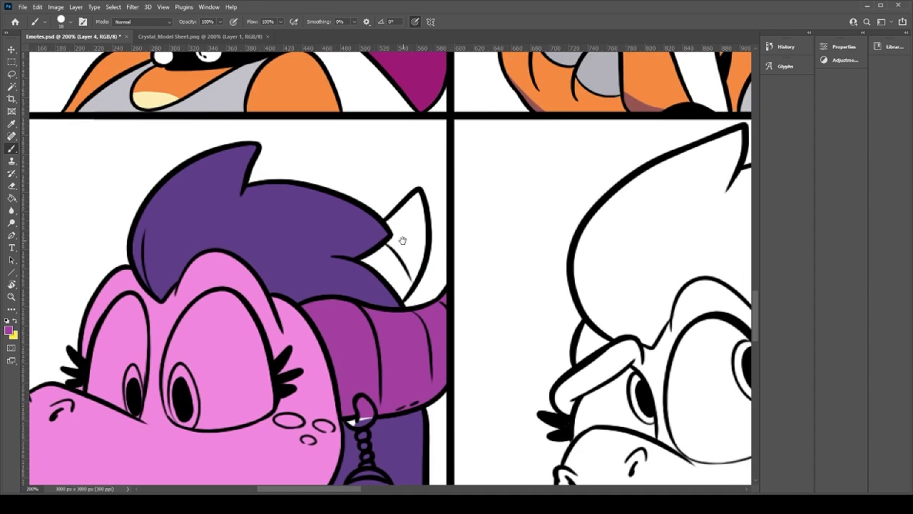
{"action": "left_click_drag", "start_coordinate": [418, 196], "coordinate": [411, 255]}
{"action": "mouse_move", "coordinate": [403, 290]}
{"action": "left_mouse_down"}
{"action": "mouse_move", "coordinate": [410, 271]}
{"action": "mouse_move", "coordinate": [395, 282]}
{"action": "mouse_move", "coordinate": [368, 258]}
{"action": "mouse_move", "coordinate": [401, 275]}
{"action": "mouse_move", "coordinate": [398, 223]}
{"action": "mouse_move", "coordinate": [408, 212]}
{"action": "mouse_move", "coordinate": [389, 222]}
{"action": "mouse_move", "coordinate": [414, 199]}
{"action": "mouse_move", "coordinate": [405, 233]}
{"action": "mouse_move", "coordinate": [432, 214]}
{"action": "mouse_move", "coordinate": [438, 152]}
{"action": "left_mouse_up"}
Step: Sample the white of the eyes from Crystal_Model Sheet.png and return to Emotes.psd
{"action": "left_click", "coordinate": [202, 35]}
{"action": "left_click", "coordinate": [298, 299], "text": "alt"}
{"action": "left_click", "coordinate": [79, 35]}
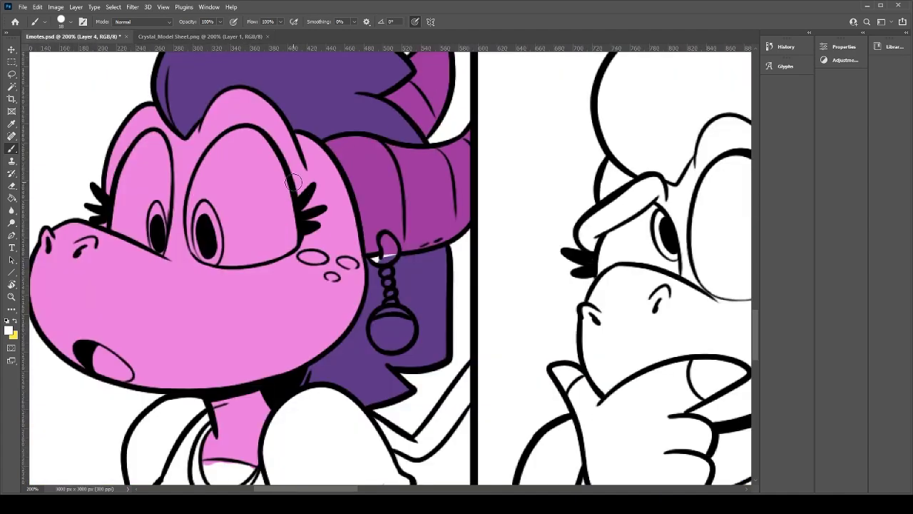
Step: Paint a white border inside the first emote's near eye and fill the rest with the Paint Bucket
{"action": "left_click_drag", "start_coordinate": [249, 197], "coordinate": [329, 255]}
{"action": "mouse_move", "coordinate": [298, 304]}
{"action": "left_mouse_down"}
{"action": "mouse_move", "coordinate": [304, 277]}
{"action": "mouse_move", "coordinate": [301, 296]}
{"action": "mouse_move", "coordinate": [318, 217]}
{"action": "left_mouse_up"}
{"action": "key", "text": "ctrl+z"}
{"action": "left_click_drag", "start_coordinate": [299, 287], "coordinate": [328, 199]}
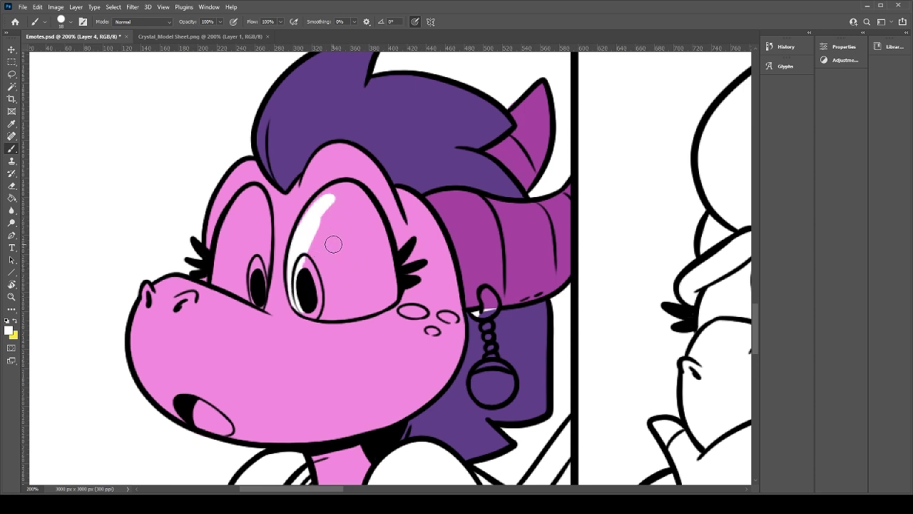
{"action": "mouse_move", "coordinate": [298, 239]}
{"action": "left_mouse_down"}
{"action": "mouse_move", "coordinate": [332, 204]}
{"action": "mouse_move", "coordinate": [322, 201]}
{"action": "mouse_move", "coordinate": [326, 224]}
{"action": "mouse_move", "coordinate": [325, 200]}
{"action": "mouse_move", "coordinate": [347, 190]}
{"action": "mouse_move", "coordinate": [355, 210]}
{"action": "mouse_move", "coordinate": [325, 192]}
{"action": "mouse_move", "coordinate": [376, 213]}
{"action": "mouse_move", "coordinate": [349, 187]}
{"action": "mouse_move", "coordinate": [380, 225]}
{"action": "mouse_move", "coordinate": [354, 193]}
{"action": "mouse_move", "coordinate": [396, 291]}
{"action": "mouse_move", "coordinate": [388, 295]}
{"action": "mouse_move", "coordinate": [388, 278]}
{"action": "mouse_move", "coordinate": [363, 307]}
{"action": "mouse_move", "coordinate": [395, 297]}
{"action": "mouse_move", "coordinate": [338, 299]}
{"action": "mouse_move", "coordinate": [358, 309]}
{"action": "mouse_move", "coordinate": [324, 311]}
{"action": "mouse_move", "coordinate": [388, 293]}
{"action": "left_mouse_up"}
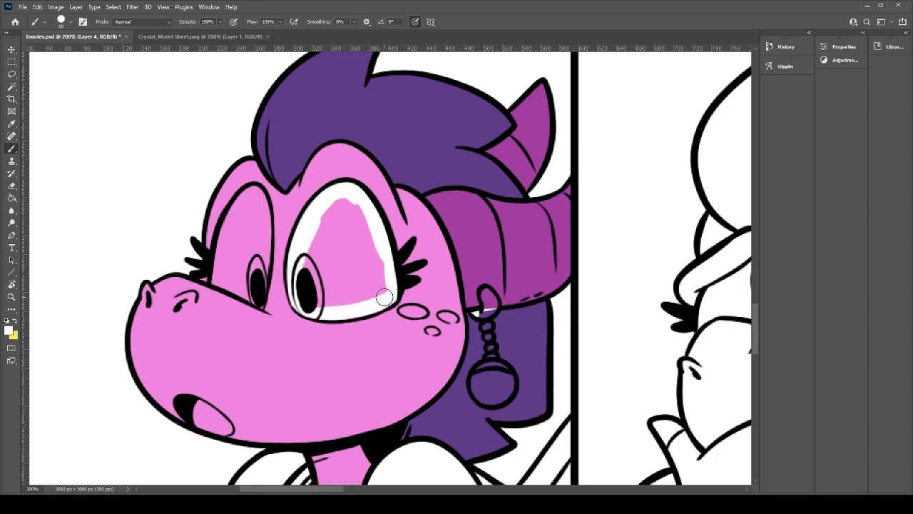
{"action": "mouse_move", "coordinate": [335, 313]}
{"action": "left_mouse_down"}
{"action": "mouse_move", "coordinate": [325, 313]}
{"action": "mouse_move", "coordinate": [353, 312]}
{"action": "left_mouse_up"}
{"action": "key", "text": "g"}
{"action": "left_click", "coordinate": [366, 275]}
{"action": "key", "text": "b"}
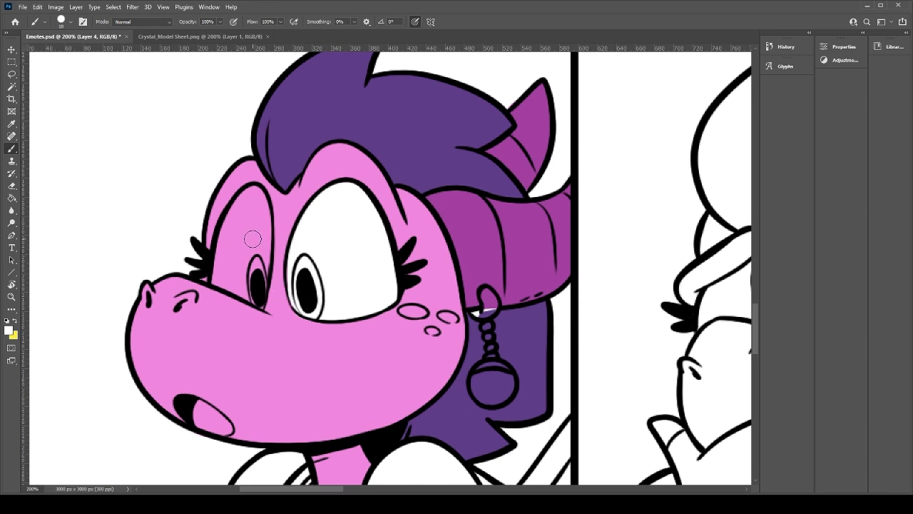
Step: Paint the first emote's far eye white
{"action": "mouse_move", "coordinate": [253, 227]}
{"action": "left_mouse_down"}
{"action": "mouse_move", "coordinate": [262, 251]}
{"action": "mouse_move", "coordinate": [259, 197]}
{"action": "mouse_move", "coordinate": [226, 233]}
{"action": "mouse_move", "coordinate": [251, 193]}
{"action": "mouse_move", "coordinate": [213, 287]}
{"action": "mouse_move", "coordinate": [229, 220]}
{"action": "left_mouse_up"}
{"action": "key", "text": "ctrl+z"}
{"action": "mouse_move", "coordinate": [216, 284]}
{"action": "left_mouse_down"}
{"action": "mouse_move", "coordinate": [259, 299]}
{"action": "mouse_move", "coordinate": [247, 269]}
{"action": "left_mouse_up"}
{"action": "key", "text": "ctrl+z"}
{"action": "mouse_move", "coordinate": [257, 300]}
{"action": "left_mouse_down"}
{"action": "mouse_move", "coordinate": [237, 279]}
{"action": "mouse_move", "coordinate": [242, 223]}
{"action": "left_mouse_up"}
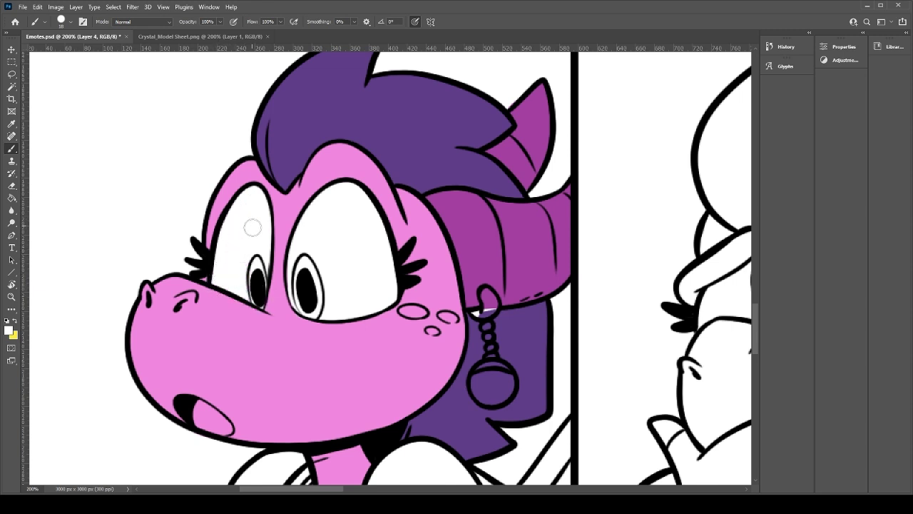
Step: Sample the freckle purple from Crystal_Model Sheet.png and paint the three cheek freckles of the first emote on Layer 4
{"action": "left_click", "coordinate": [814, 264]}
{"action": "key", "text": "e"}
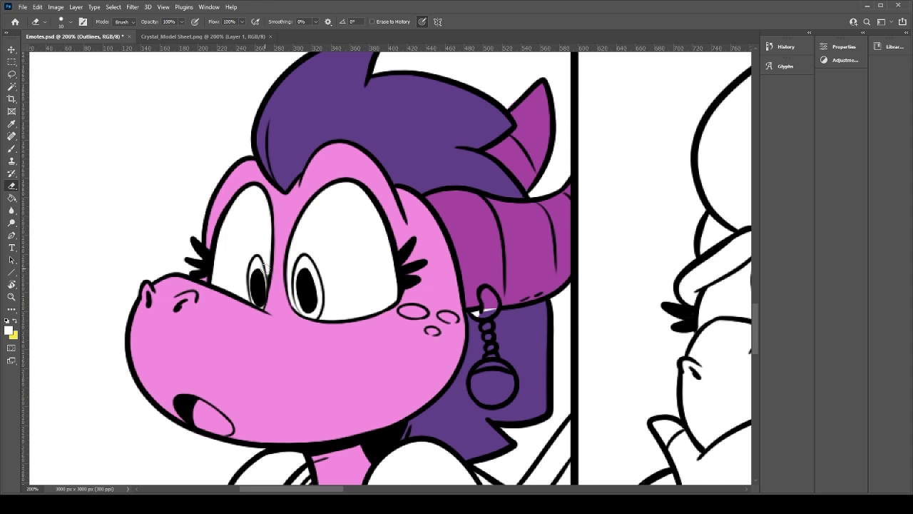
{"action": "key", "text": "alt+bracketleft"}
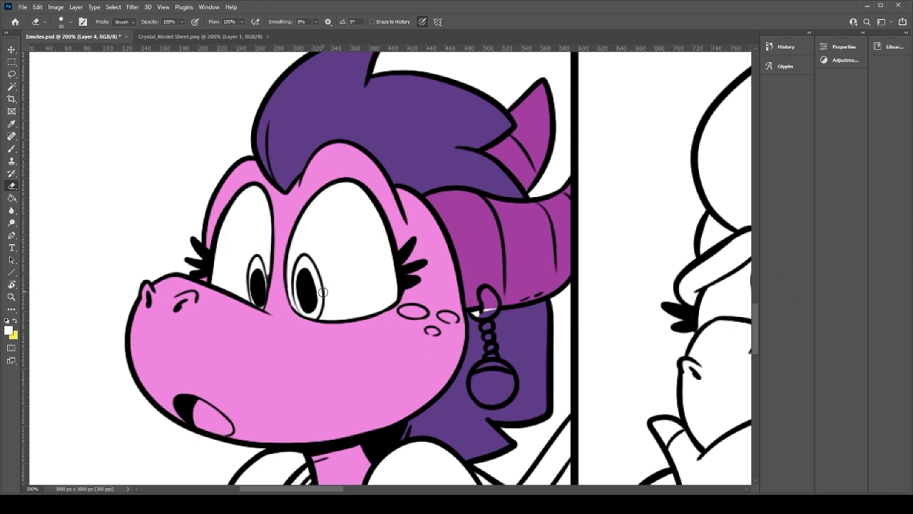
{"action": "key", "text": "b"}
{"action": "left_click", "coordinate": [194, 36]}
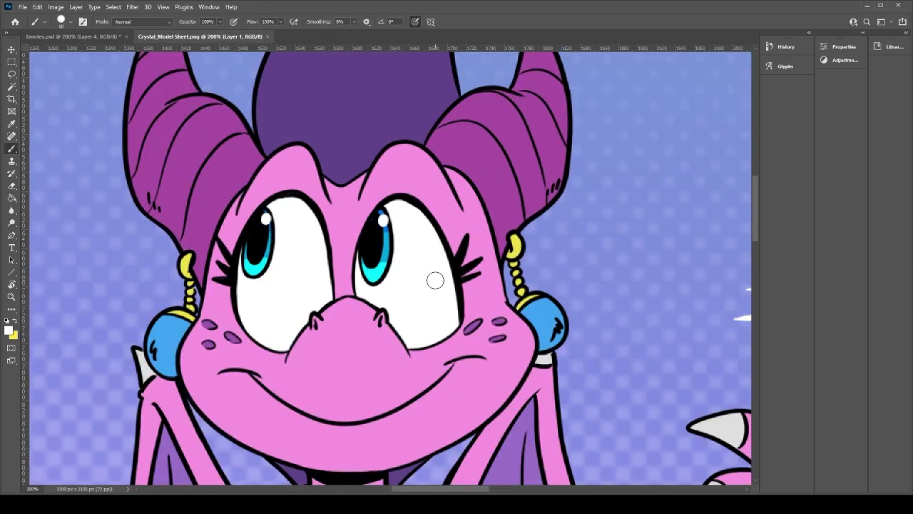
{"action": "left_click", "coordinate": [86, 36]}
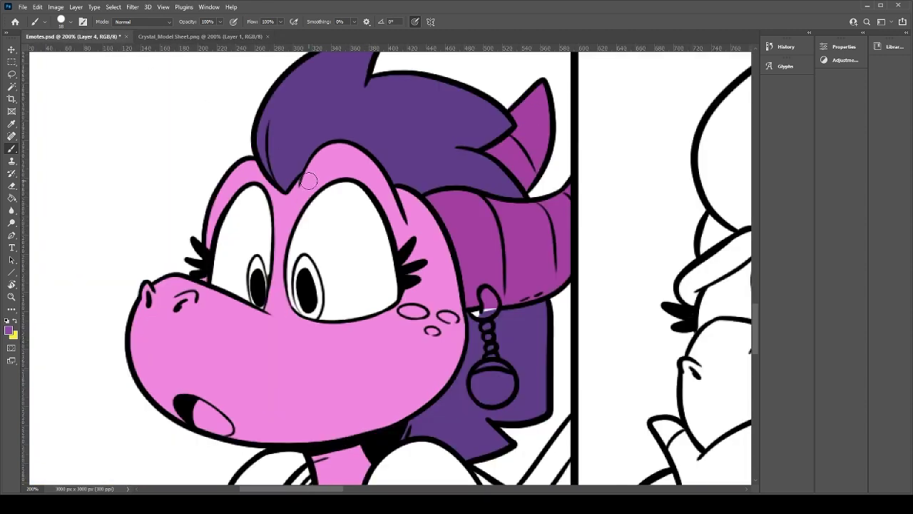
{"action": "left_click_drag", "start_coordinate": [412, 312], "coordinate": [452, 321]}
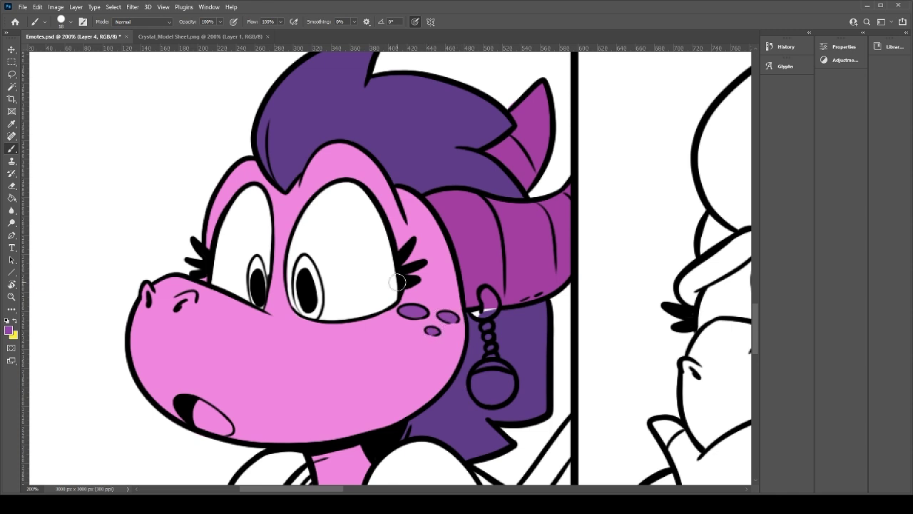
Step: Sample the bright cyan of the iris from the model sheet and paint both irises of the first emote with it
{"action": "left_click", "coordinate": [199, 36]}
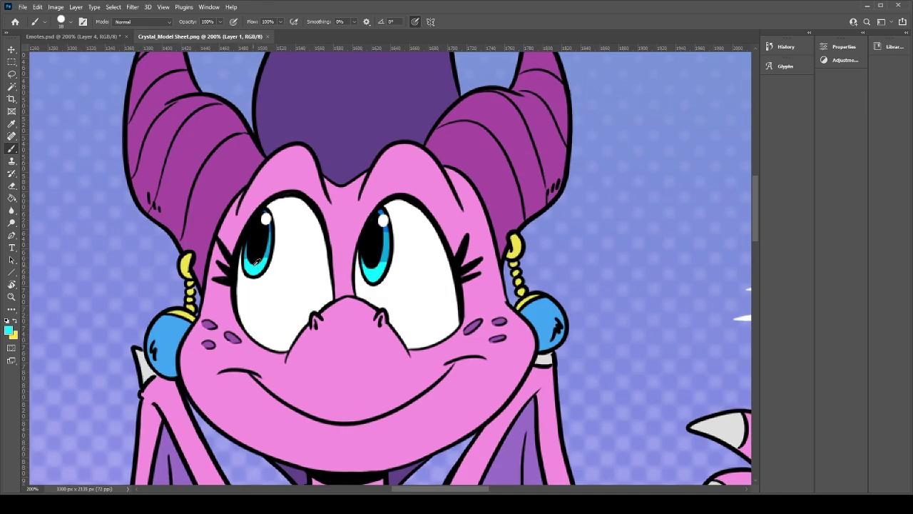
{"action": "left_click", "coordinate": [107, 37]}
{"action": "mouse_move", "coordinate": [296, 278]}
{"action": "left_mouse_down"}
{"action": "mouse_move", "coordinate": [296, 294]}
{"action": "mouse_move", "coordinate": [304, 271]}
{"action": "mouse_move", "coordinate": [312, 301]}
{"action": "mouse_move", "coordinate": [251, 285]}
{"action": "mouse_move", "coordinate": [259, 277]}
{"action": "left_mouse_up"}
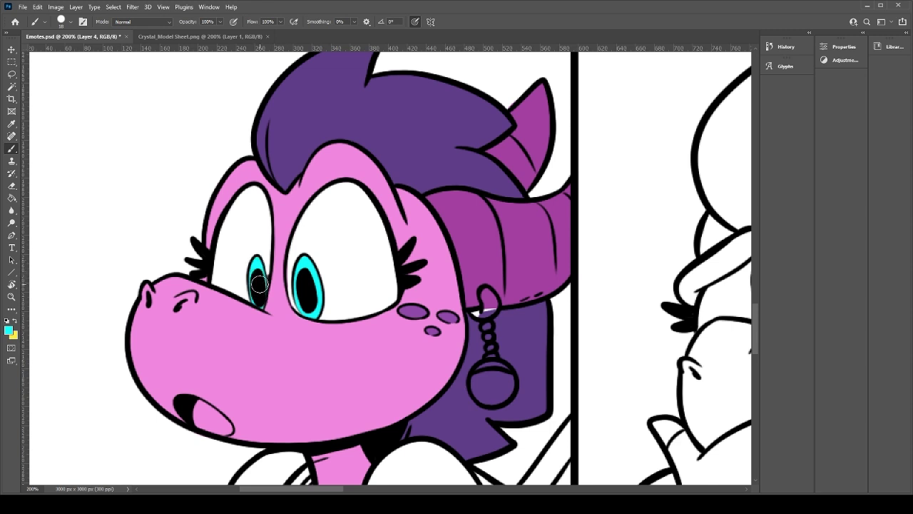
Step: Sample the iris's teal and darker blue from the model sheet and shade the upper parts of both irises with them
{"action": "left_click", "coordinate": [147, 37]}
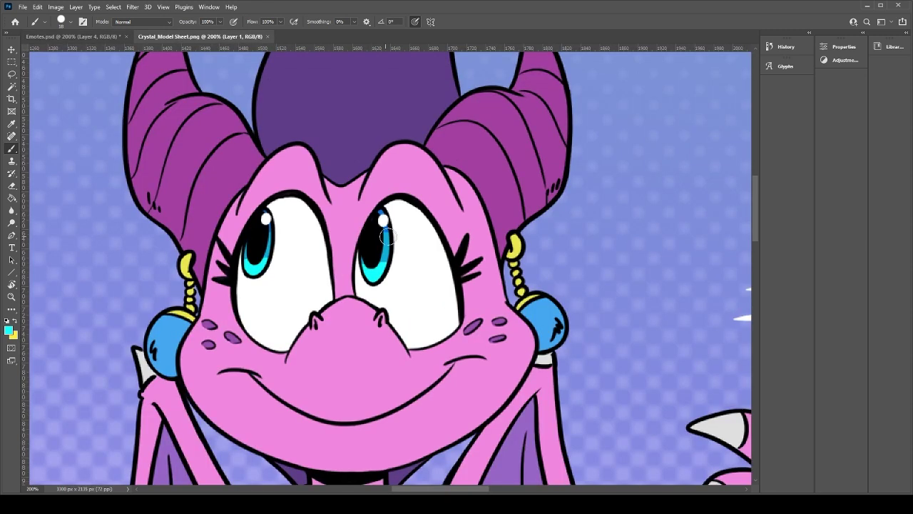
{"action": "left_click", "coordinate": [100, 39]}
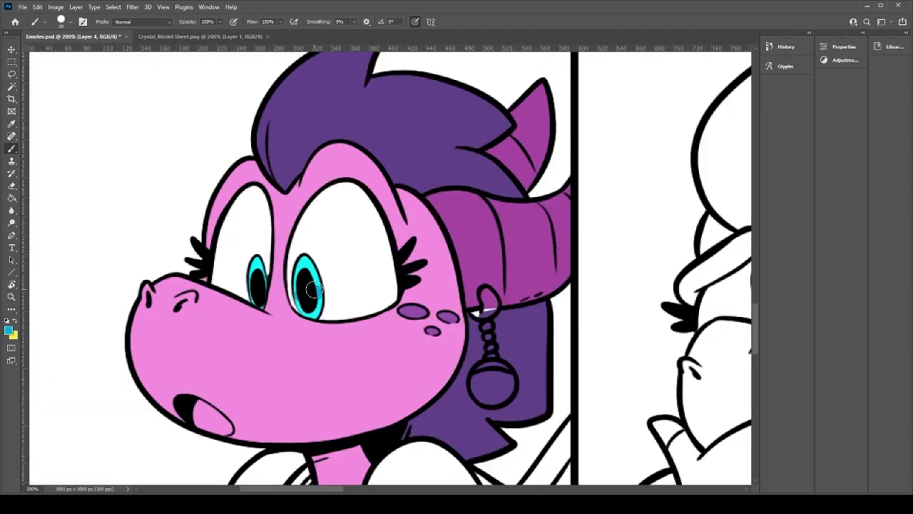
{"action": "left_click", "coordinate": [242, 274], "text": "alt"}
{"action": "left_click", "coordinate": [144, 36]}
{"action": "left_click", "coordinate": [383, 208], "text": "alt"}
{"action": "left_click", "coordinate": [107, 37]}
{"action": "mouse_move", "coordinate": [315, 277]}
{"action": "left_mouse_down"}
{"action": "mouse_move", "coordinate": [296, 275]}
{"action": "mouse_move", "coordinate": [307, 264]}
{"action": "left_mouse_up"}
{"action": "mouse_move", "coordinate": [258, 280]}
{"action": "left_mouse_down"}
{"action": "mouse_move", "coordinate": [250, 277]}
{"action": "mouse_move", "coordinate": [254, 264]}
{"action": "mouse_move", "coordinate": [263, 274]}
{"action": "left_mouse_up"}
{"action": "left_click", "coordinate": [247, 264], "text": "alt"}
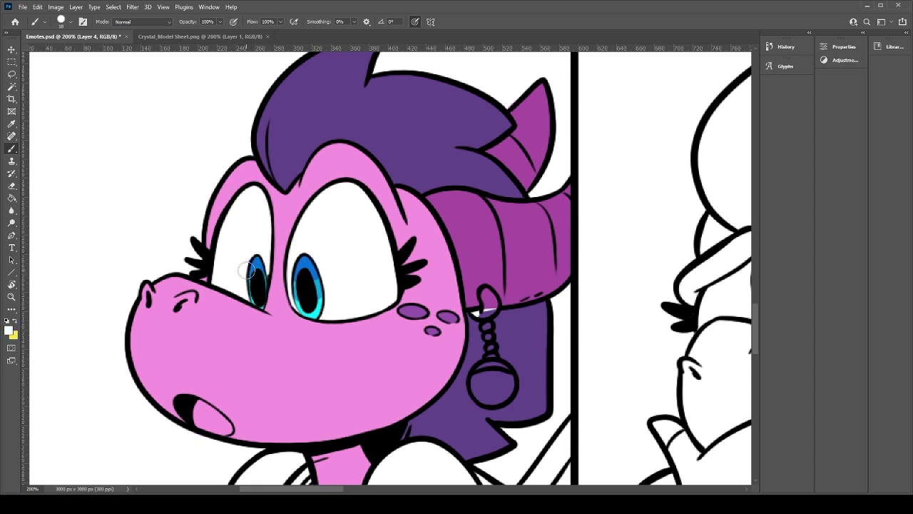
{"action": "left_click", "coordinate": [258, 268], "text": "alt"}
Step: Sample the tongue pink from the model sheet's open-mouthed pose and paint the first emote's tongue
{"action": "left_click", "coordinate": [189, 37]}
{"action": "key", "text": "ctrl+minus"}
{"action": "left_click_drag", "start_coordinate": [540, 303], "coordinate": [285, 308]}
{"action": "key", "text": "ctrl+Tab"}
{"action": "key", "text": "e"}
{"action": "key", "text": "b"}
Step: Sample the dark blue of the vest from the model sheet and paint the first emote's vest, undoing the last stray stroke
{"action": "mouse_move", "coordinate": [359, 411]}
{"action": "left_mouse_down"}
{"action": "mouse_move", "coordinate": [336, 241]}
{"action": "mouse_move", "coordinate": [316, 302]}
{"action": "left_mouse_up"}
{"action": "left_click", "coordinate": [206, 37]}
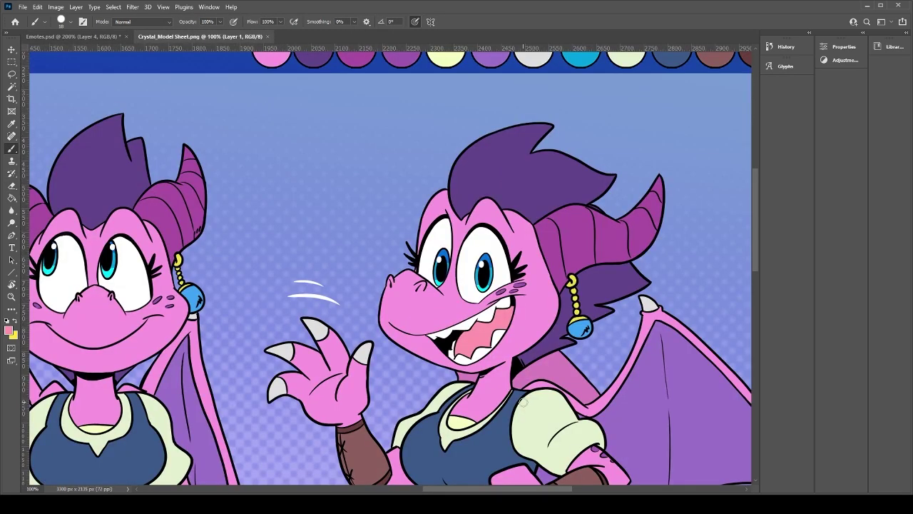
{"action": "left_click", "coordinate": [71, 36]}
{"action": "mouse_move", "coordinate": [324, 434]}
{"action": "left_mouse_down"}
{"action": "mouse_move", "coordinate": [337, 458]}
{"action": "mouse_move", "coordinate": [281, 454]}
{"action": "mouse_move", "coordinate": [250, 431]}
{"action": "mouse_move", "coordinate": [282, 450]}
{"action": "mouse_move", "coordinate": [276, 462]}
{"action": "mouse_move", "coordinate": [298, 444]}
{"action": "mouse_move", "coordinate": [275, 460]}
{"action": "mouse_move", "coordinate": [309, 458]}
{"action": "mouse_move", "coordinate": [292, 445]}
{"action": "mouse_move", "coordinate": [288, 453]}
{"action": "mouse_move", "coordinate": [306, 445]}
{"action": "mouse_move", "coordinate": [291, 448]}
{"action": "mouse_move", "coordinate": [317, 424]}
{"action": "mouse_move", "coordinate": [321, 437]}
{"action": "mouse_move", "coordinate": [298, 462]}
{"action": "mouse_move", "coordinate": [289, 441]}
{"action": "mouse_move", "coordinate": [251, 460]}
{"action": "mouse_move", "coordinate": [278, 462]}
{"action": "mouse_move", "coordinate": [239, 433]}
{"action": "mouse_move", "coordinate": [250, 424]}
{"action": "mouse_move", "coordinate": [258, 437]}
{"action": "mouse_move", "coordinate": [234, 409]}
{"action": "mouse_move", "coordinate": [249, 427]}
{"action": "mouse_move", "coordinate": [244, 396]}
{"action": "mouse_move", "coordinate": [241, 423]}
{"action": "mouse_move", "coordinate": [239, 396]}
{"action": "mouse_move", "coordinate": [236, 408]}
{"action": "mouse_move", "coordinate": [264, 357]}
{"action": "mouse_move", "coordinate": [255, 366]}
{"action": "mouse_move", "coordinate": [271, 360]}
{"action": "mouse_move", "coordinate": [251, 378]}
{"action": "mouse_move", "coordinate": [249, 411]}
{"action": "mouse_move", "coordinate": [236, 409]}
{"action": "mouse_move", "coordinate": [246, 450]}
{"action": "mouse_move", "coordinate": [234, 435]}
{"action": "mouse_move", "coordinate": [217, 465]}
{"action": "mouse_move", "coordinate": [204, 463]}
{"action": "mouse_move", "coordinate": [234, 419]}
{"action": "mouse_move", "coordinate": [226, 449]}
{"action": "mouse_move", "coordinate": [206, 459]}
{"action": "mouse_move", "coordinate": [239, 457]}
{"action": "mouse_move", "coordinate": [214, 455]}
{"action": "mouse_move", "coordinate": [240, 456]}
{"action": "mouse_move", "coordinate": [233, 451]}
{"action": "mouse_move", "coordinate": [264, 461]}
{"action": "mouse_move", "coordinate": [202, 464]}
{"action": "mouse_move", "coordinate": [236, 403]}
{"action": "left_mouse_up"}
{"action": "key", "text": "ctrl+z"}
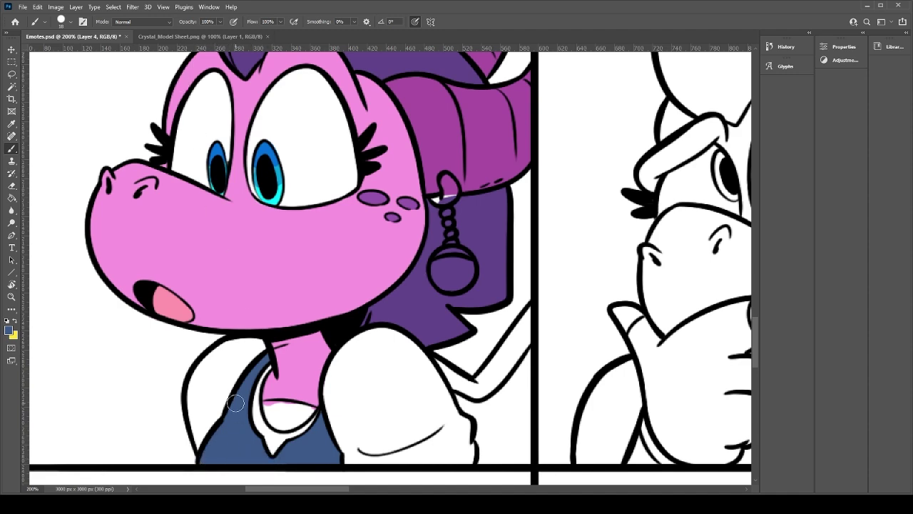
Step: Sample the pale green of the shirt from the model sheet and paint the first emote's shirt collar
{"action": "left_click", "coordinate": [206, 36]}
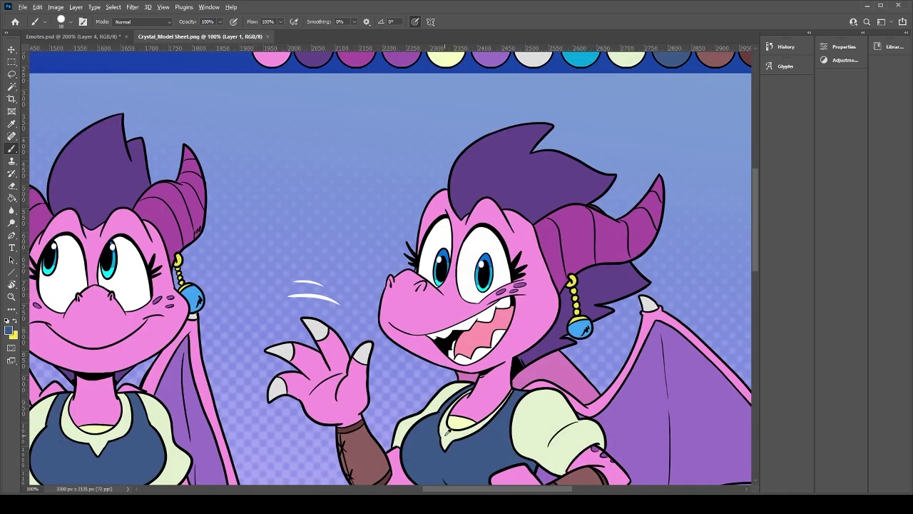
{"action": "left_click", "coordinate": [72, 36]}
{"action": "left_click_drag", "start_coordinate": [271, 446], "coordinate": [257, 399]}
{"action": "left_click_drag", "start_coordinate": [274, 447], "coordinate": [311, 421]}
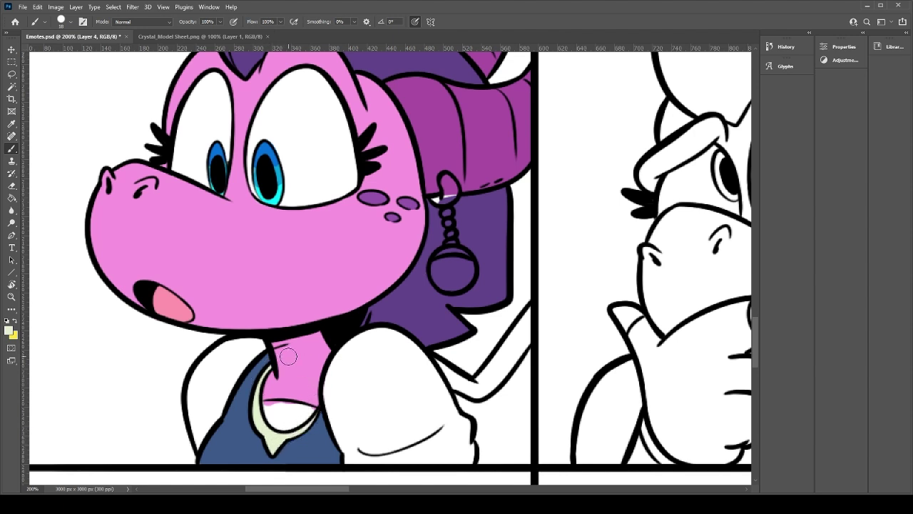
Step: Paint the far sleeve pale green, then border the near sleeve in the same colour and fill it with the Paint Bucket
{"action": "mouse_move", "coordinate": [199, 444]}
{"action": "left_mouse_down"}
{"action": "mouse_move", "coordinate": [222, 396]}
{"action": "mouse_move", "coordinate": [202, 436]}
{"action": "mouse_move", "coordinate": [197, 391]}
{"action": "mouse_move", "coordinate": [195, 420]}
{"action": "mouse_move", "coordinate": [223, 350]}
{"action": "mouse_move", "coordinate": [216, 356]}
{"action": "mouse_move", "coordinate": [257, 344]}
{"action": "mouse_move", "coordinate": [218, 377]}
{"action": "left_mouse_up"}
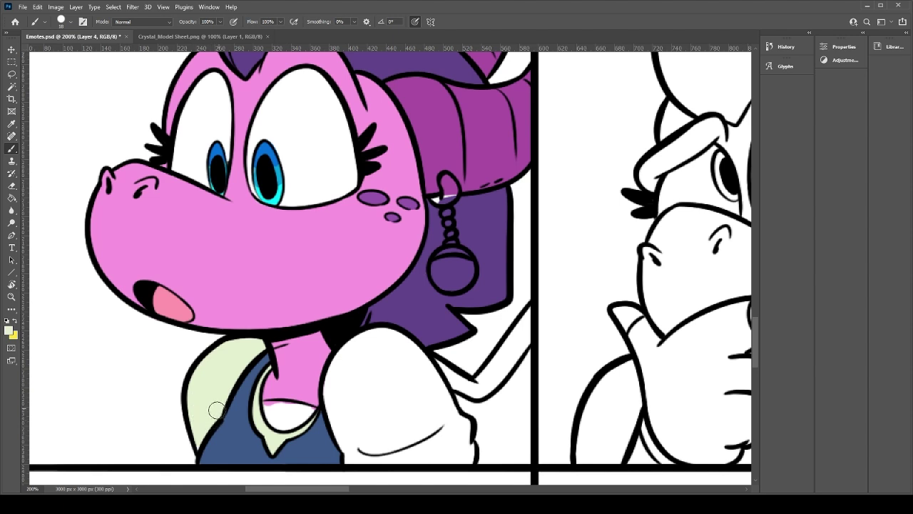
{"action": "mouse_move", "coordinate": [347, 460]}
{"action": "left_mouse_down"}
{"action": "mouse_move", "coordinate": [331, 386]}
{"action": "mouse_move", "coordinate": [376, 354]}
{"action": "mouse_move", "coordinate": [350, 342]}
{"action": "mouse_move", "coordinate": [388, 340]}
{"action": "mouse_move", "coordinate": [380, 334]}
{"action": "mouse_move", "coordinate": [430, 376]}
{"action": "mouse_move", "coordinate": [417, 355]}
{"action": "mouse_move", "coordinate": [455, 434]}
{"action": "mouse_move", "coordinate": [446, 408]}
{"action": "mouse_move", "coordinate": [467, 425]}
{"action": "mouse_move", "coordinate": [468, 459]}
{"action": "mouse_move", "coordinate": [351, 452]}
{"action": "left_mouse_up"}
{"action": "key", "text": "g"}
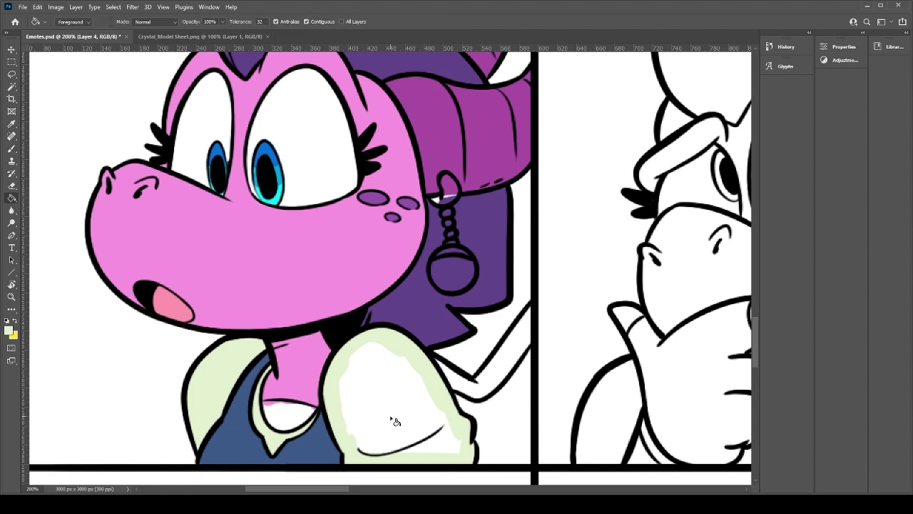
{"action": "left_click", "coordinate": [396, 422]}
{"action": "key", "text": "b"}
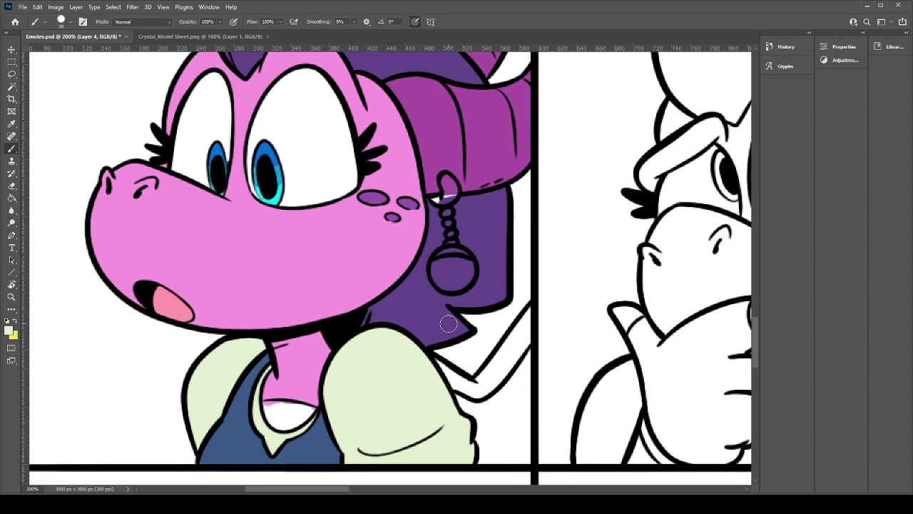
Step: Paint the first emote's wing arm in the skin pink and clean up the paint that strays past its outline
{"action": "mouse_move", "coordinate": [450, 372]}
{"action": "left_mouse_down"}
{"action": "mouse_move", "coordinate": [473, 386]}
{"action": "mouse_move", "coordinate": [445, 375]}
{"action": "mouse_move", "coordinate": [455, 386]}
{"action": "mouse_move", "coordinate": [482, 392]}
{"action": "mouse_move", "coordinate": [533, 305]}
{"action": "left_mouse_up"}
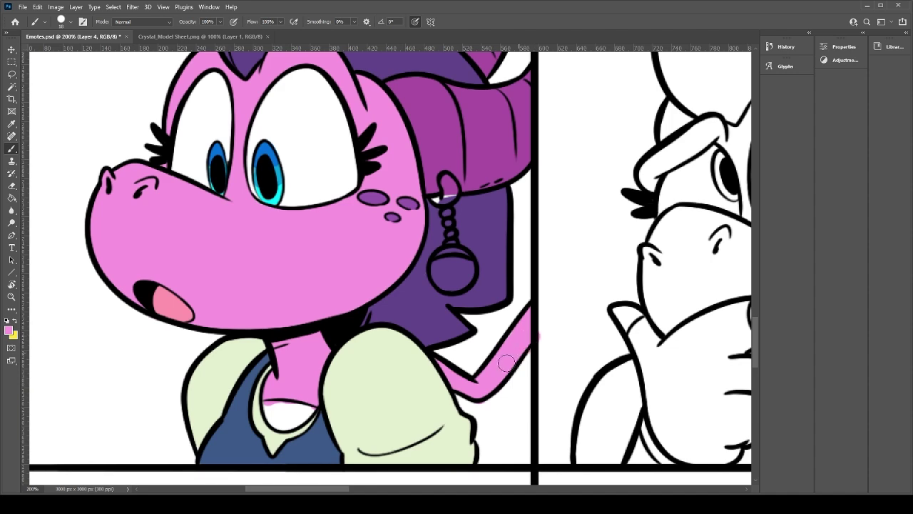
{"action": "key", "text": "e"}
{"action": "key", "text": "b"}
Step: Sample the wing membrane purple from the model sheet and paint the membrane below the first emote's wing arm
{"action": "left_click", "coordinate": [200, 35]}
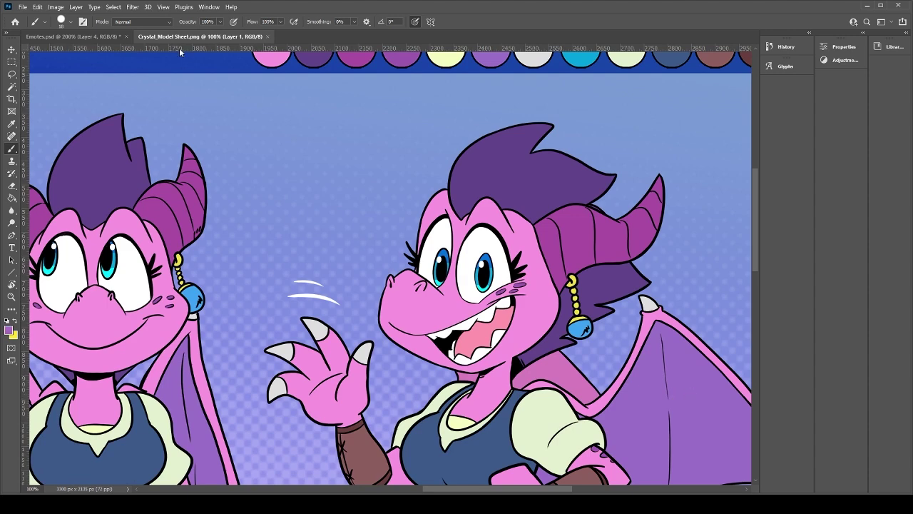
{"action": "left_click", "coordinate": [71, 36]}
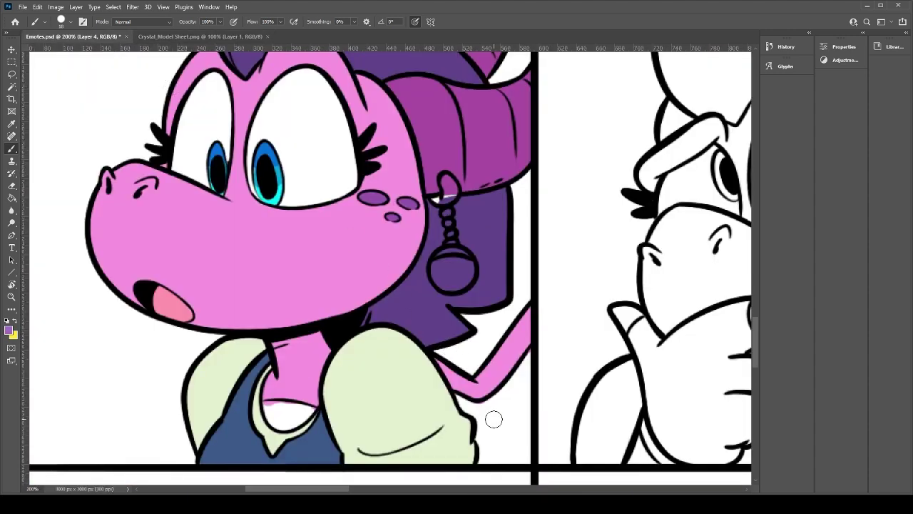
{"action": "mouse_move", "coordinate": [463, 400]}
{"action": "left_mouse_down"}
{"action": "mouse_move", "coordinate": [493, 409]}
{"action": "mouse_move", "coordinate": [476, 401]}
{"action": "mouse_move", "coordinate": [507, 399]}
{"action": "mouse_move", "coordinate": [492, 398]}
{"action": "mouse_move", "coordinate": [532, 356]}
{"action": "mouse_move", "coordinate": [511, 377]}
{"action": "mouse_move", "coordinate": [518, 388]}
{"action": "mouse_move", "coordinate": [520, 380]}
{"action": "mouse_move", "coordinate": [514, 408]}
{"action": "left_mouse_up"}
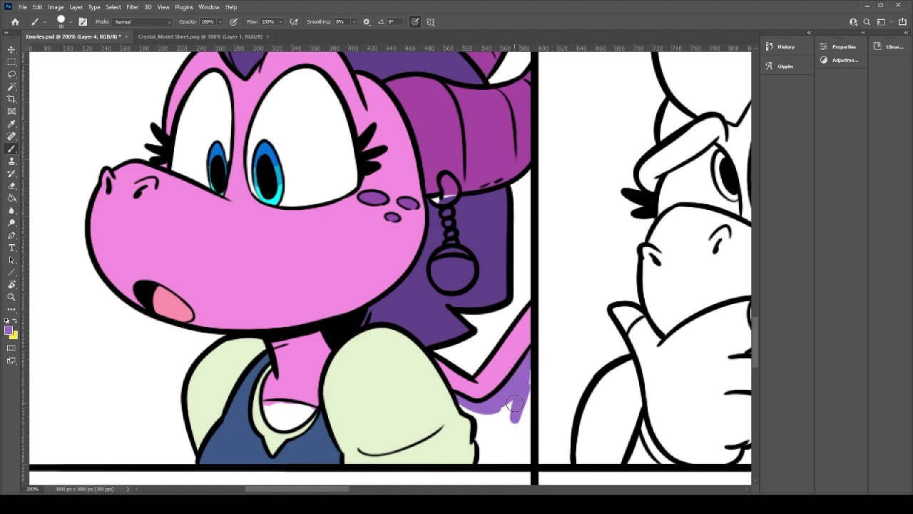
{"action": "mouse_move", "coordinate": [526, 376]}
{"action": "left_mouse_down"}
{"action": "mouse_move", "coordinate": [521, 419]}
{"action": "mouse_move", "coordinate": [525, 384]}
{"action": "left_mouse_up"}
{"action": "mouse_move", "coordinate": [525, 451]}
{"action": "left_mouse_down"}
{"action": "mouse_move", "coordinate": [483, 463]}
{"action": "mouse_move", "coordinate": [484, 430]}
{"action": "mouse_move", "coordinate": [455, 408]}
{"action": "mouse_move", "coordinate": [499, 420]}
{"action": "mouse_move", "coordinate": [483, 418]}
{"action": "mouse_move", "coordinate": [494, 437]}
{"action": "mouse_move", "coordinate": [508, 410]}
{"action": "left_mouse_up"}
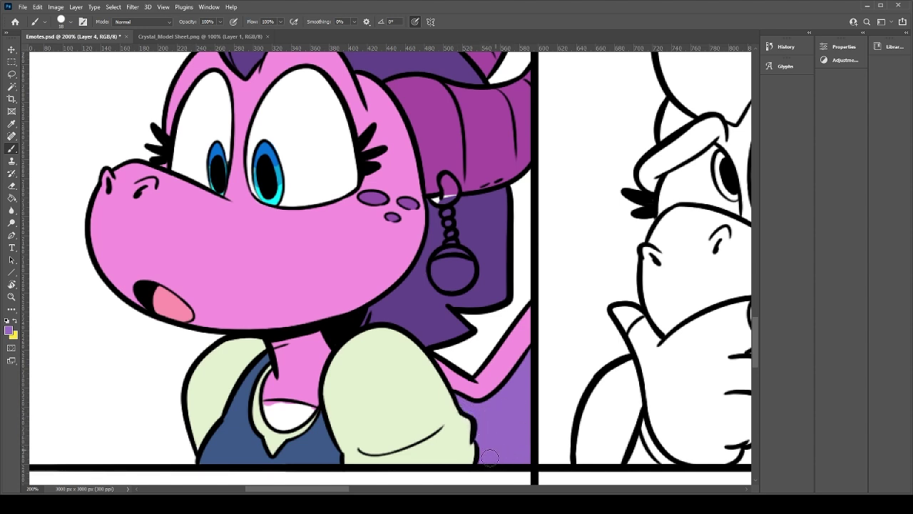
Step: Sample the pale yellow of the chest from the model sheet and paint the chest area inside the first emote's collar
{"action": "left_click", "coordinate": [194, 36]}
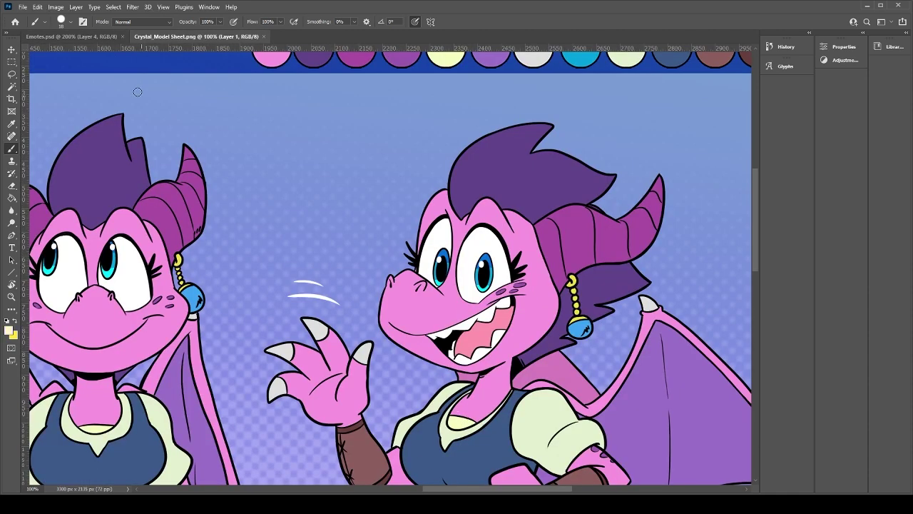
{"action": "left_click", "coordinate": [84, 36]}
{"action": "mouse_move", "coordinate": [267, 405]}
{"action": "left_mouse_down"}
{"action": "mouse_move", "coordinate": [306, 410]}
{"action": "mouse_move", "coordinate": [286, 410]}
{"action": "mouse_move", "coordinate": [282, 420]}
{"action": "left_mouse_up"}
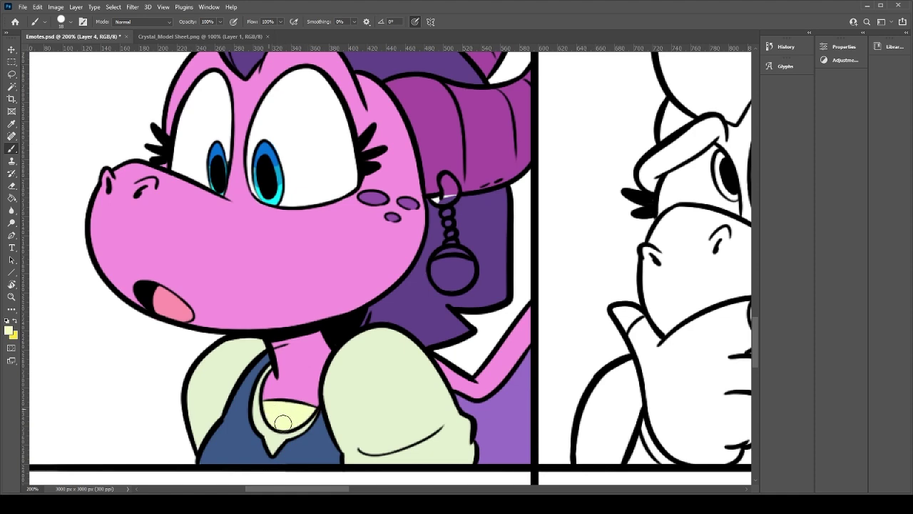
Step: Sample the earring's yellow from the model sheet and paint the hook, chain and cap of the first emote's earring
{"action": "left_click", "coordinate": [217, 36]}
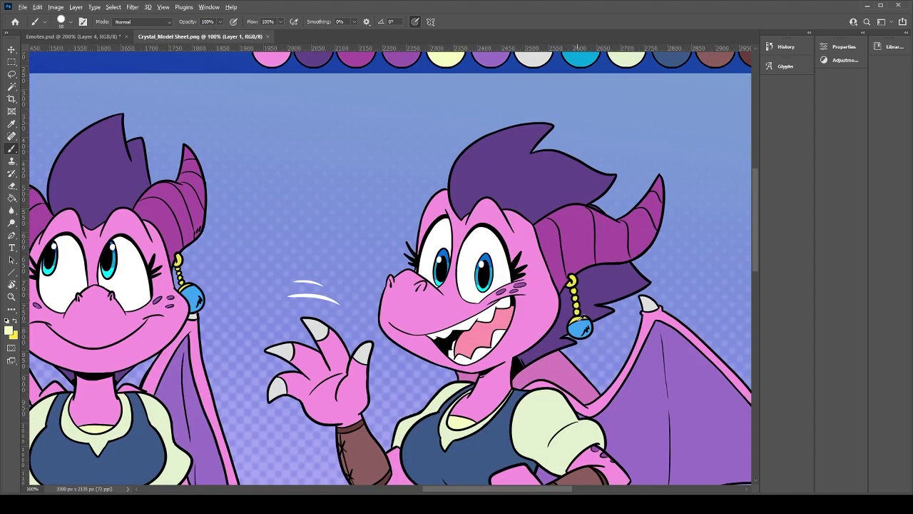
{"action": "left_click", "coordinate": [574, 278], "text": "alt"}
{"action": "left_click", "coordinate": [107, 35]}
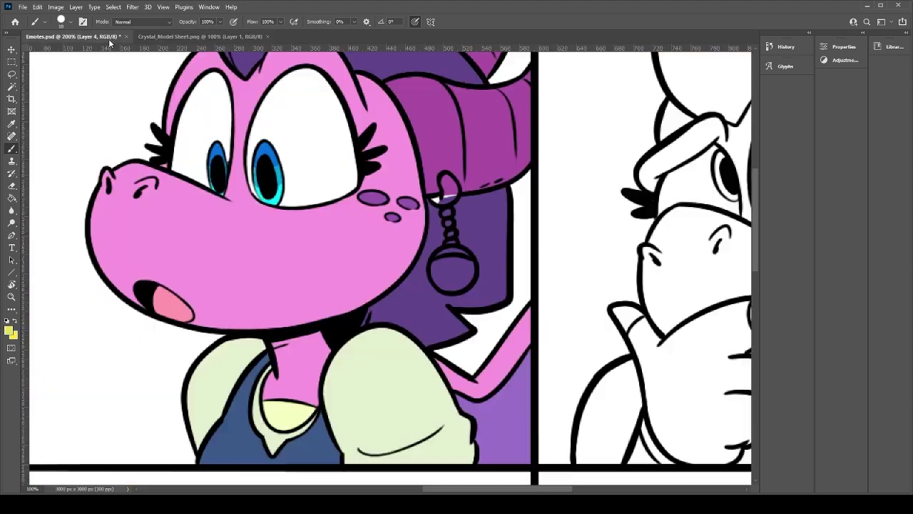
{"action": "mouse_move", "coordinate": [450, 194]}
{"action": "left_mouse_down"}
{"action": "mouse_move", "coordinate": [440, 195]}
{"action": "mouse_move", "coordinate": [446, 189]}
{"action": "left_mouse_up"}
{"action": "mouse_move", "coordinate": [442, 226]}
{"action": "left_mouse_down"}
{"action": "mouse_move", "coordinate": [449, 215]}
{"action": "mouse_move", "coordinate": [446, 249]}
{"action": "mouse_move", "coordinate": [459, 254]}
{"action": "mouse_move", "coordinate": [446, 253]}
{"action": "mouse_move", "coordinate": [464, 256]}
{"action": "mouse_move", "coordinate": [451, 257]}
{"action": "left_mouse_up"}
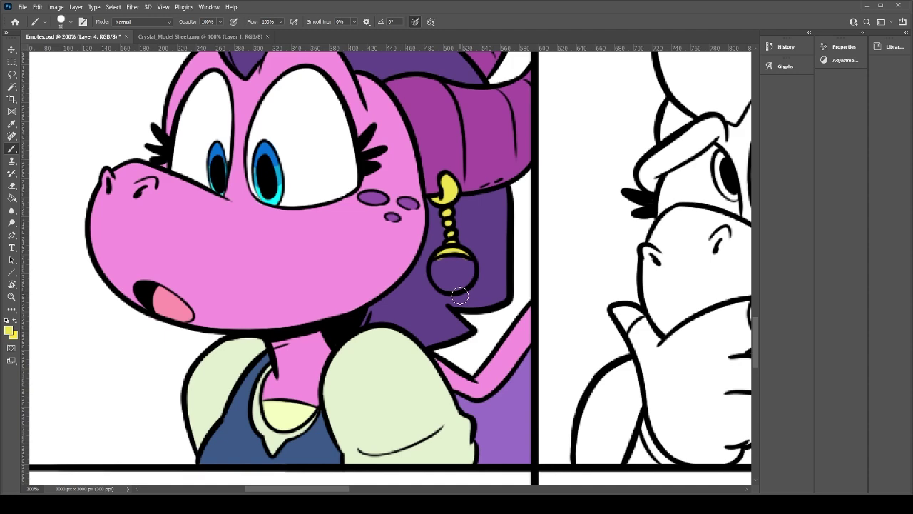
Step: Sample the light blue of the earring's ball from the model sheet and paint the ball of the first emote's earring
{"action": "left_click", "coordinate": [181, 36]}
{"action": "left_click", "coordinate": [580, 327], "text": "alt"}
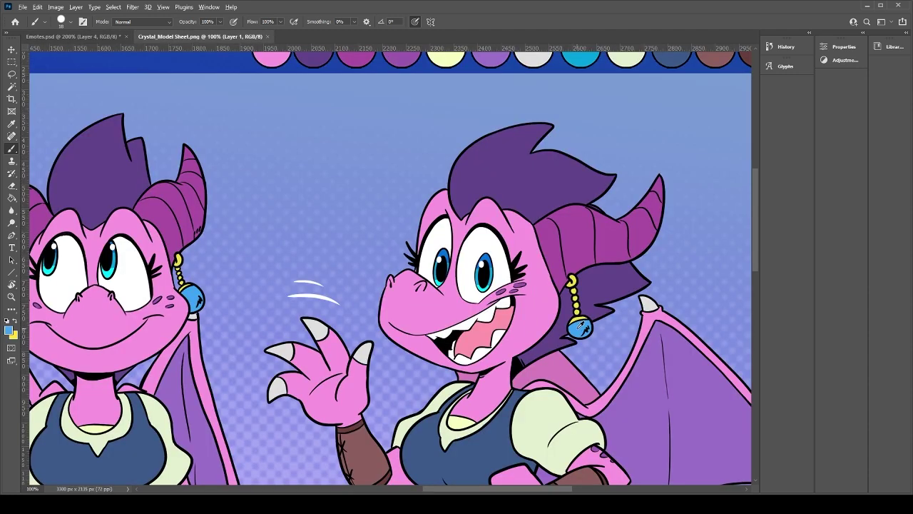
{"action": "left_click", "coordinate": [68, 37]}
{"action": "mouse_move", "coordinate": [444, 251]}
{"action": "left_mouse_down"}
{"action": "mouse_move", "coordinate": [450, 269]}
{"action": "mouse_move", "coordinate": [470, 268]}
{"action": "mouse_move", "coordinate": [441, 268]}
{"action": "left_mouse_up"}
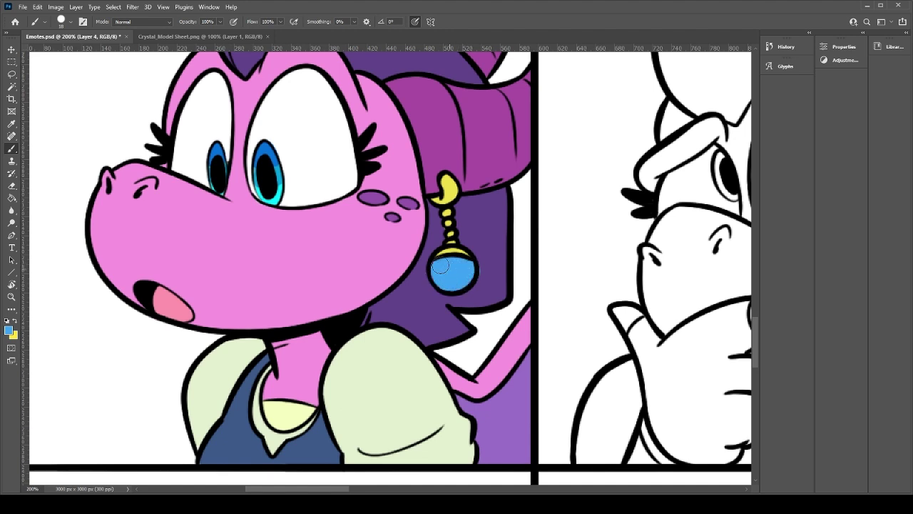
{"action": "left_click", "coordinate": [483, 270], "text": "alt"}
{"action": "left_click", "coordinate": [437, 273], "text": "alt"}
Step: On Layer 7, trace the sketched wavy edge in front of the first emote in orange-red, down to the panel's lower border
{"action": "left_click_drag", "start_coordinate": [485, 226], "coordinate": [403, 297]}
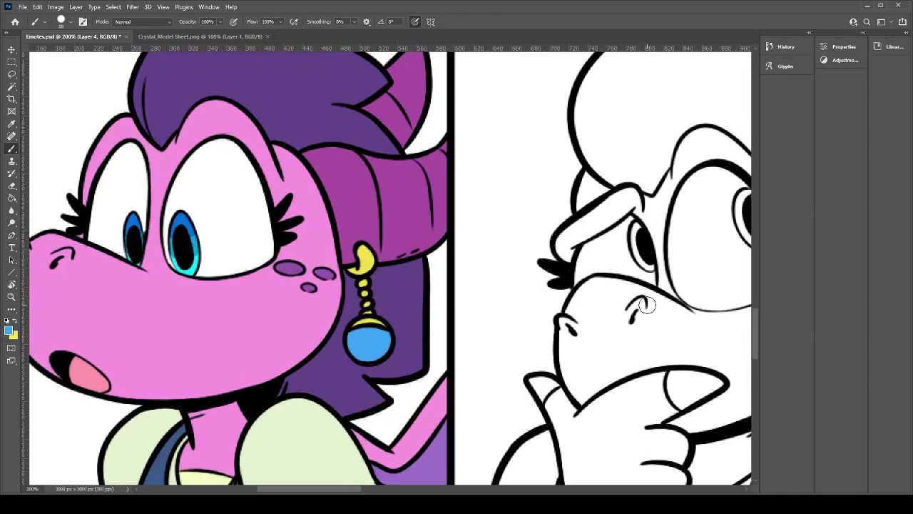
{"action": "mouse_move", "coordinate": [224, 336]}
{"action": "left_mouse_down"}
{"action": "mouse_move", "coordinate": [545, 276]}
{"action": "mouse_move", "coordinate": [493, 289]}
{"action": "left_mouse_up"}
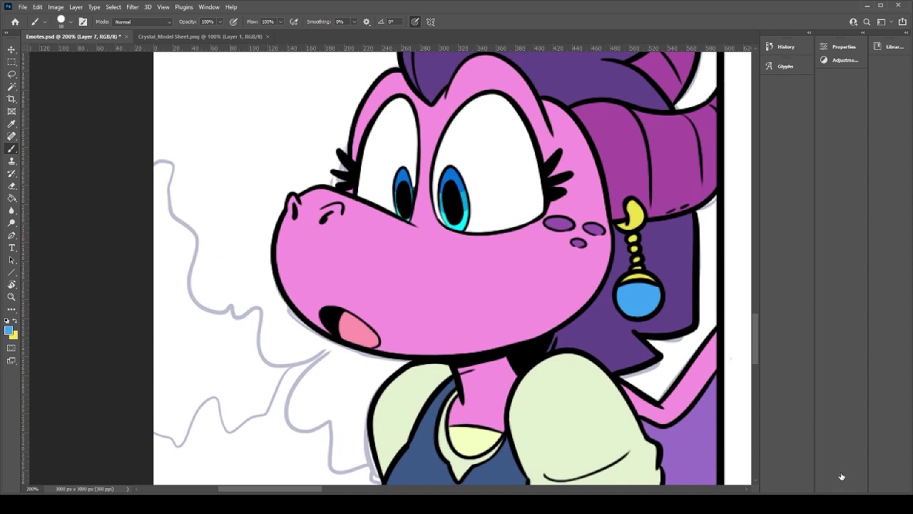
{"action": "key", "text": "x"}
{"action": "mouse_move", "coordinate": [153, 169]}
{"action": "left_mouse_down"}
{"action": "mouse_move", "coordinate": [197, 241]}
{"action": "mouse_move", "coordinate": [196, 282]}
{"action": "mouse_move", "coordinate": [226, 301]}
{"action": "mouse_move", "coordinate": [235, 321]}
{"action": "mouse_move", "coordinate": [262, 316]}
{"action": "mouse_move", "coordinate": [266, 349]}
{"action": "mouse_move", "coordinate": [320, 365]}
{"action": "mouse_move", "coordinate": [291, 408]}
{"action": "mouse_move", "coordinate": [309, 434]}
{"action": "mouse_move", "coordinate": [319, 280]}
{"action": "mouse_move", "coordinate": [294, 285]}
{"action": "mouse_move", "coordinate": [326, 330]}
{"action": "mouse_move", "coordinate": [380, 345]}
{"action": "left_mouse_up"}
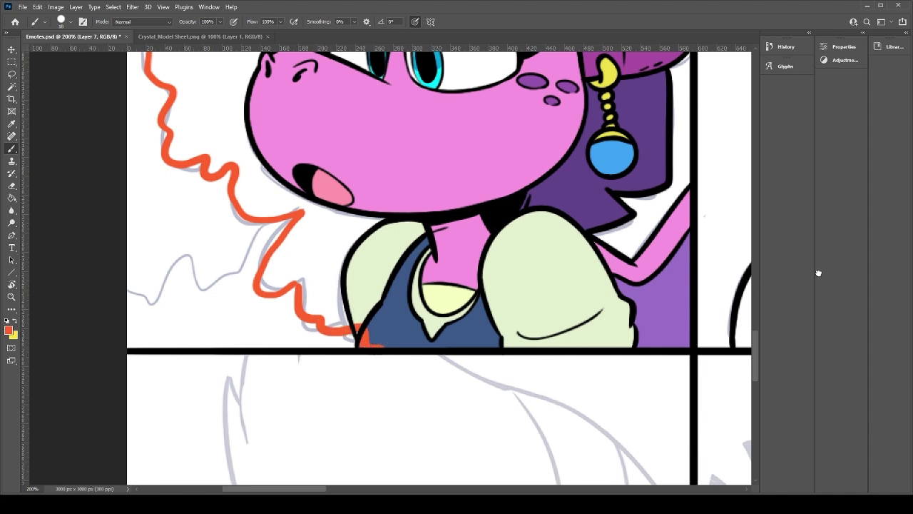
Step: Close the wavy shape along the panel's lower border in orange-red and fill its inside with the Paint Bucket
{"action": "left_click_drag", "start_coordinate": [820, 248], "coordinate": [827, 248]}
{"action": "left_click_drag", "start_coordinate": [360, 340], "coordinate": [112, 337]}
{"action": "key", "text": "g"}
{"action": "left_click", "coordinate": [204, 281]}
{"action": "key", "text": "b"}
Step: Paint over the thin unfilled seams between the outline and fill of the first emote's orange-red flame shape
{"action": "mouse_move", "coordinate": [336, 335]}
{"action": "left_mouse_down"}
{"action": "mouse_move", "coordinate": [281, 326]}
{"action": "mouse_move", "coordinate": [315, 324]}
{"action": "mouse_move", "coordinate": [284, 303]}
{"action": "mouse_move", "coordinate": [302, 275]}
{"action": "mouse_move", "coordinate": [311, 295]}
{"action": "mouse_move", "coordinate": [301, 271]}
{"action": "mouse_move", "coordinate": [319, 307]}
{"action": "mouse_move", "coordinate": [287, 266]}
{"action": "left_mouse_up"}
{"action": "key", "text": "e"}
{"action": "key", "text": "b"}
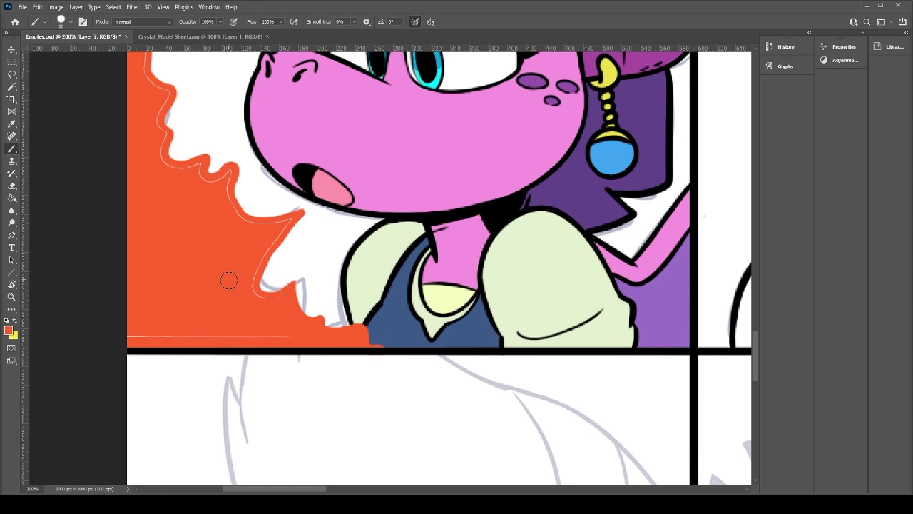
{"action": "left_click_drag", "start_coordinate": [267, 220], "coordinate": [279, 313]}
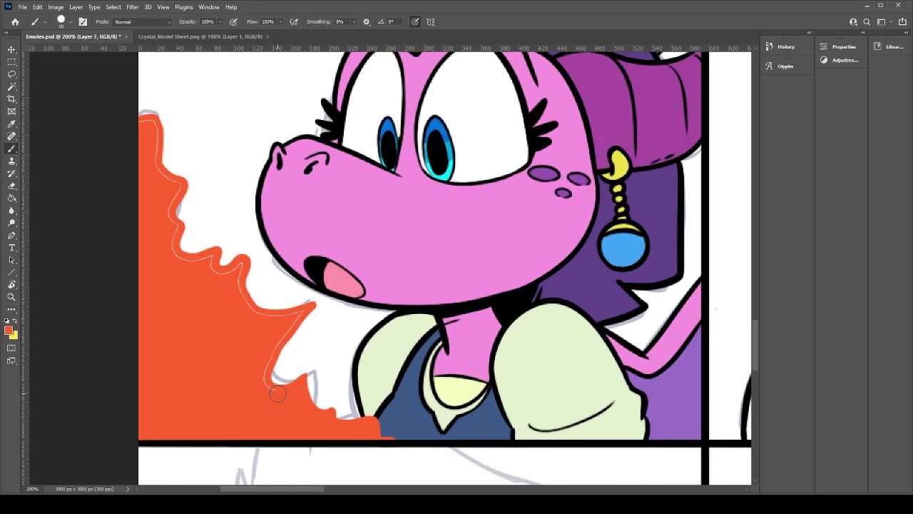
{"action": "mouse_move", "coordinate": [272, 390]}
{"action": "left_mouse_down"}
{"action": "mouse_move", "coordinate": [268, 351]}
{"action": "mouse_move", "coordinate": [266, 358]}
{"action": "mouse_move", "coordinate": [300, 314]}
{"action": "left_mouse_up"}
{"action": "key", "text": "e"}
{"action": "key", "text": "b"}
{"action": "mouse_move", "coordinate": [298, 311]}
{"action": "left_mouse_down"}
{"action": "mouse_move", "coordinate": [240, 279]}
{"action": "mouse_move", "coordinate": [262, 323]}
{"action": "left_mouse_up"}
{"action": "key", "text": "e"}
{"action": "mouse_move", "coordinate": [256, 284]}
{"action": "left_mouse_down"}
{"action": "mouse_move", "coordinate": [199, 268]}
{"action": "mouse_move", "coordinate": [211, 253]}
{"action": "mouse_move", "coordinate": [218, 267]}
{"action": "mouse_move", "coordinate": [181, 255]}
{"action": "left_mouse_up"}
{"action": "key", "text": "b"}
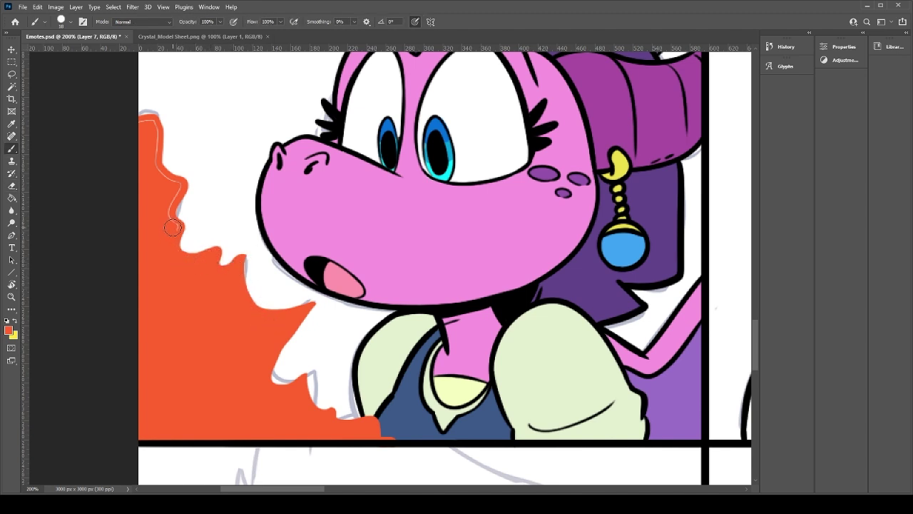
{"action": "mouse_move", "coordinate": [158, 198]}
{"action": "left_mouse_down"}
{"action": "mouse_move", "coordinate": [174, 181]}
{"action": "mouse_move", "coordinate": [179, 187]}
{"action": "mouse_move", "coordinate": [155, 159]}
{"action": "left_mouse_up"}
Step: Select the flame with the Magic Wand, paint a wavy yellow edge across it, and fill its lower part yellow with the Paint Bucket
{"action": "key", "text": "w"}
{"action": "left_click", "coordinate": [288, 392]}
{"action": "key", "text": "b"}
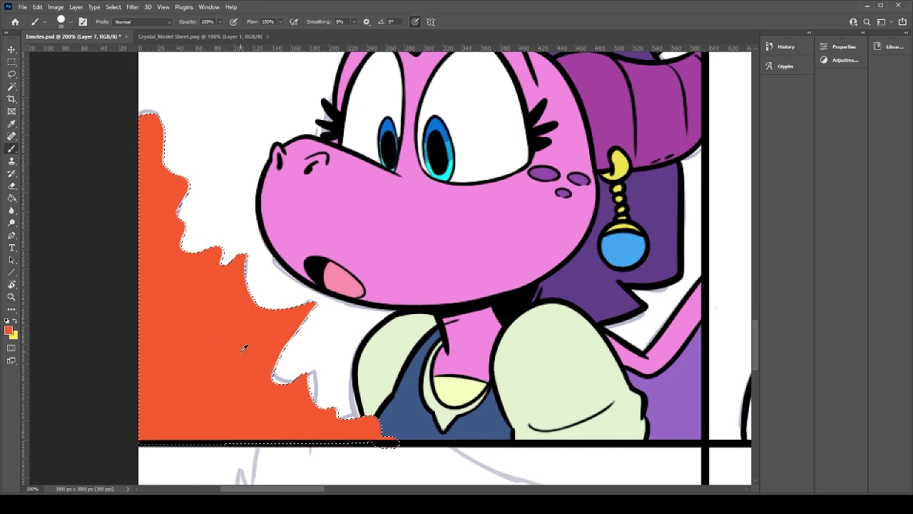
{"action": "key", "text": "x"}
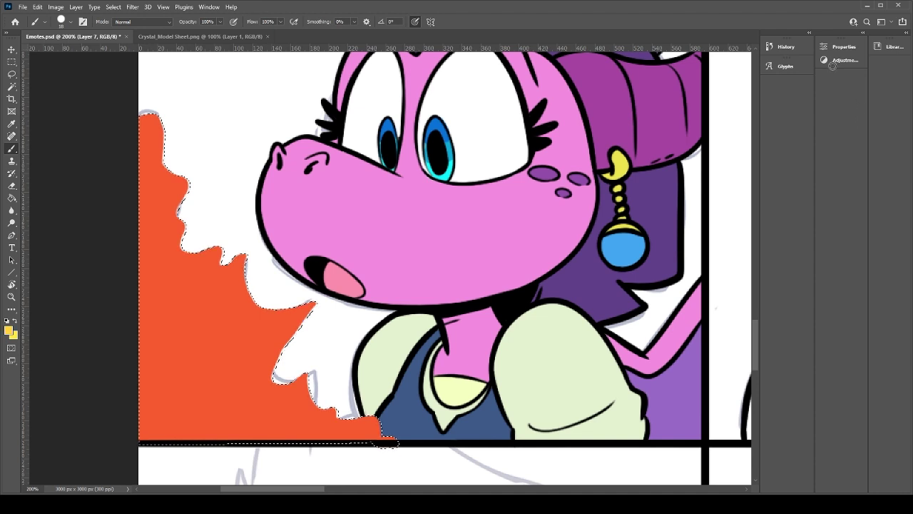
{"action": "mouse_move", "coordinate": [314, 306]}
{"action": "left_mouse_down"}
{"action": "mouse_move", "coordinate": [263, 345]}
{"action": "mouse_move", "coordinate": [229, 328]}
{"action": "mouse_move", "coordinate": [178, 375]}
{"action": "mouse_move", "coordinate": [107, 365]}
{"action": "left_mouse_up"}
{"action": "mouse_move", "coordinate": [316, 302]}
{"action": "left_mouse_down"}
{"action": "mouse_move", "coordinate": [295, 324]}
{"action": "mouse_move", "coordinate": [271, 379]}
{"action": "mouse_move", "coordinate": [308, 375]}
{"action": "left_mouse_up"}
{"action": "key", "text": "g"}
{"action": "left_click", "coordinate": [248, 407]}
{"action": "key", "text": "b"}
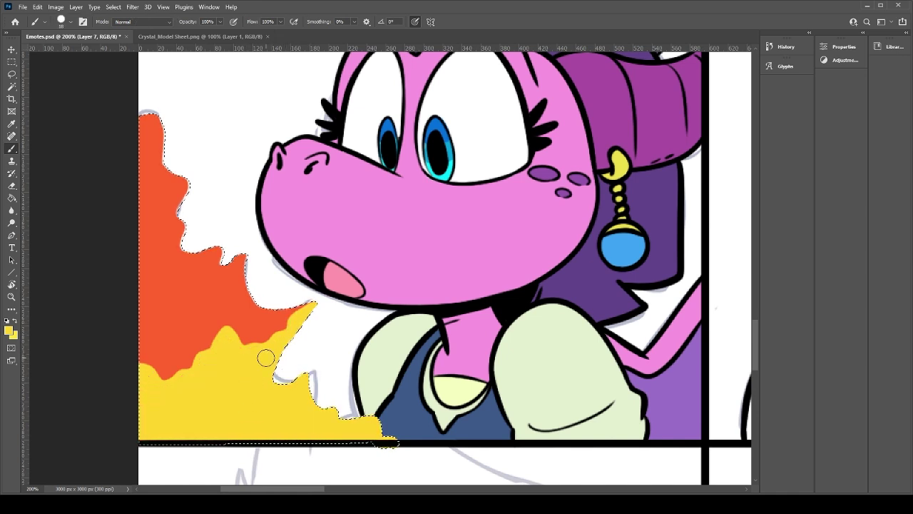
Step: Paint small yellow patches in the flame's orange-red area and orange-red patches near the yellow area's lower edge, and deselect the flame
{"action": "mouse_move", "coordinate": [312, 312]}
{"action": "left_mouse_down"}
{"action": "mouse_move", "coordinate": [291, 336]}
{"action": "mouse_move", "coordinate": [247, 353]}
{"action": "mouse_move", "coordinate": [275, 344]}
{"action": "mouse_move", "coordinate": [236, 348]}
{"action": "left_mouse_up"}
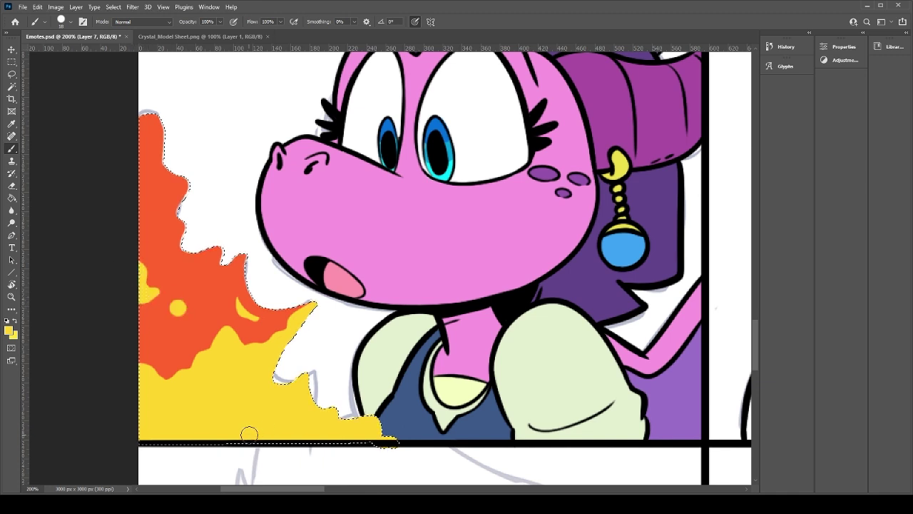
{"action": "left_click", "coordinate": [188, 316], "text": "alt"}
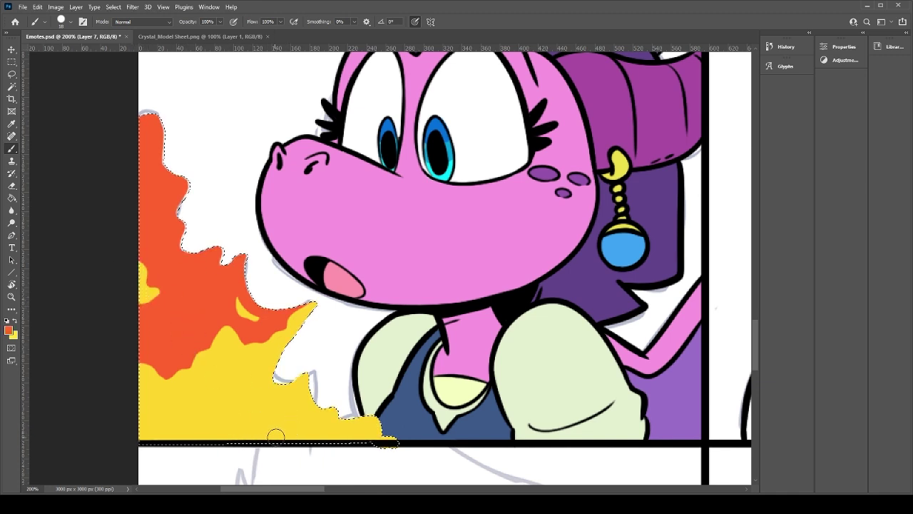
{"action": "mouse_move", "coordinate": [311, 399]}
{"action": "left_mouse_down"}
{"action": "mouse_move", "coordinate": [322, 429]}
{"action": "mouse_move", "coordinate": [339, 421]}
{"action": "mouse_move", "coordinate": [331, 424]}
{"action": "left_mouse_up"}
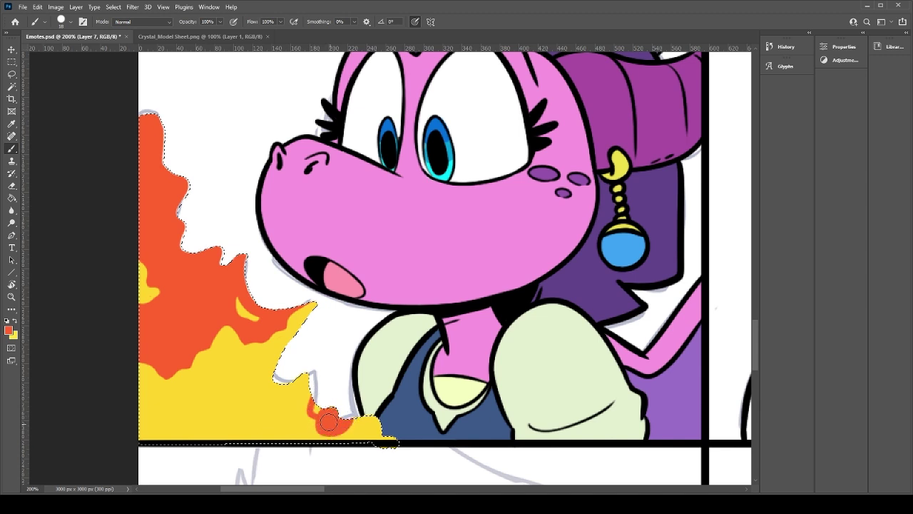
{"action": "mouse_move", "coordinate": [236, 436]}
{"action": "left_mouse_down"}
{"action": "mouse_move", "coordinate": [254, 419]}
{"action": "mouse_move", "coordinate": [242, 439]}
{"action": "mouse_move", "coordinate": [253, 448]}
{"action": "left_mouse_up"}
{"action": "key", "text": "ctrl+z"}
{"action": "key", "text": "ctrl+z"}
{"action": "left_click_drag", "start_coordinate": [247, 417], "coordinate": [241, 447]}
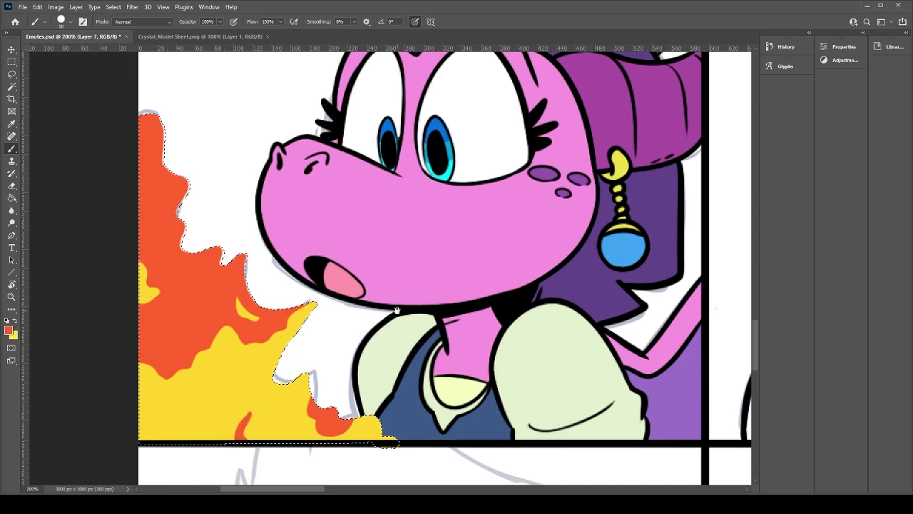
{"action": "left_click_drag", "start_coordinate": [392, 308], "coordinate": [312, 337]}
{"action": "key", "text": "ctrl+d"}
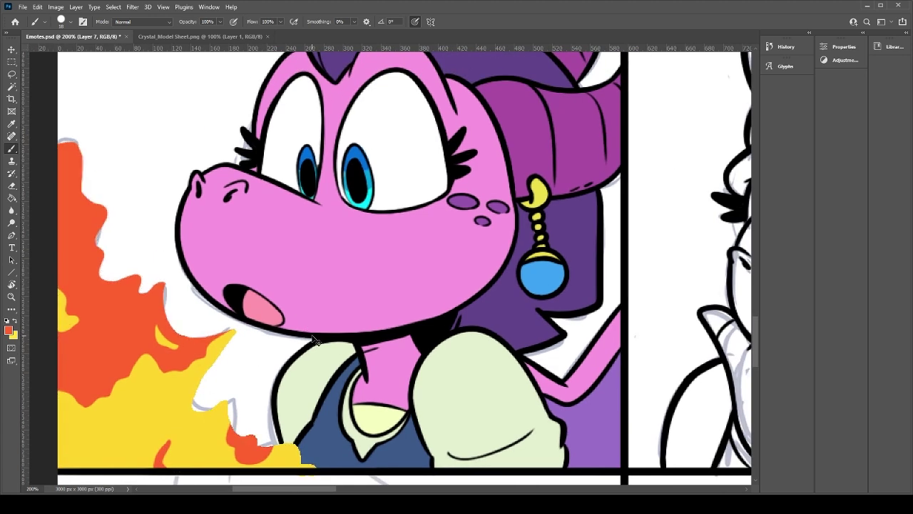
Step: Erase stray paint along the flame's edge, extend its pointed tip under the chin in sampled yellow, and save the file
{"action": "key", "text": "e"}
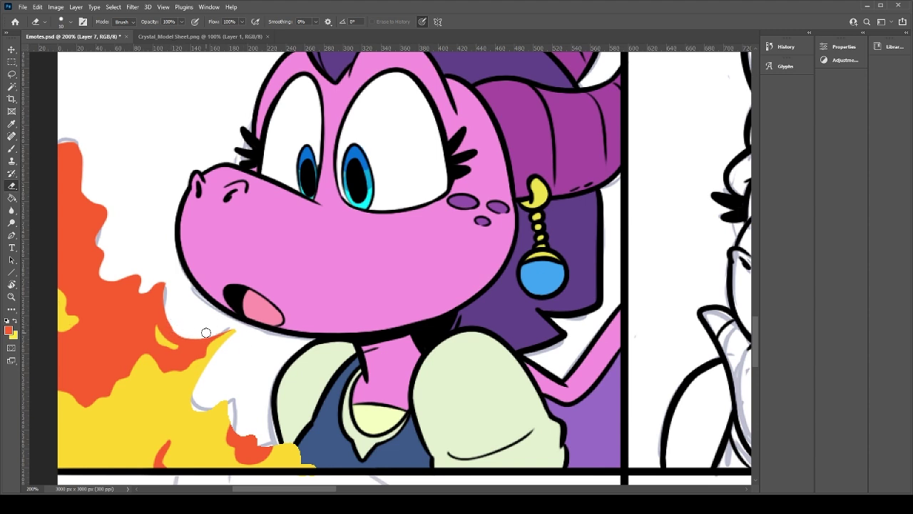
{"action": "mouse_move", "coordinate": [251, 432]}
{"action": "left_mouse_down"}
{"action": "mouse_move", "coordinate": [230, 382]}
{"action": "mouse_move", "coordinate": [233, 428]}
{"action": "mouse_move", "coordinate": [197, 405]}
{"action": "mouse_move", "coordinate": [234, 387]}
{"action": "left_mouse_up"}
{"action": "left_click_drag", "start_coordinate": [282, 261], "coordinate": [311, 290]}
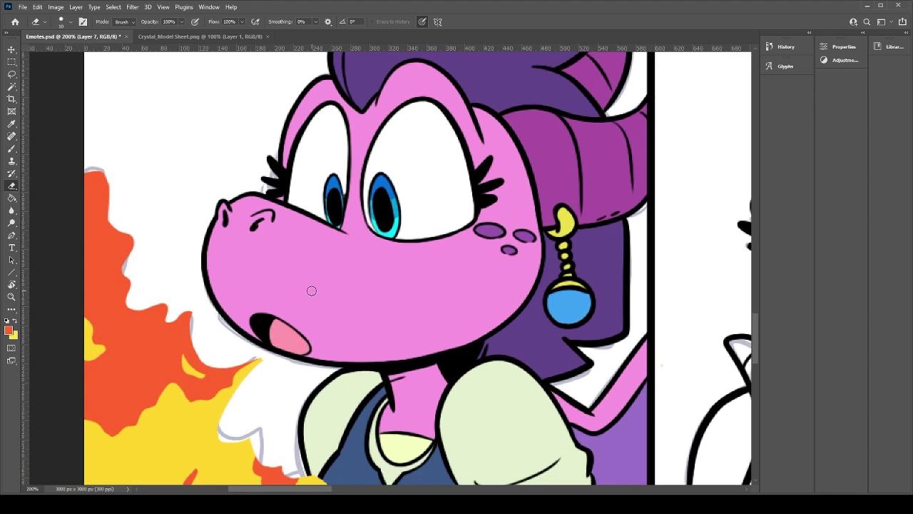
{"action": "key", "text": "ctrl+minus"}
{"action": "key", "text": "ctrl+plus"}
{"action": "key", "text": "b"}
{"action": "left_click", "coordinate": [208, 409], "text": "alt"}
{"action": "left_click_drag", "start_coordinate": [251, 363], "coordinate": [265, 359]}
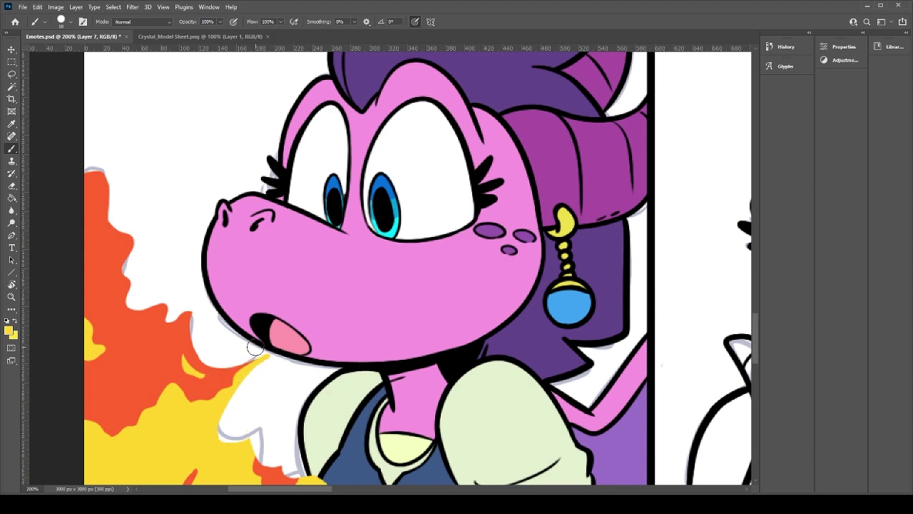
{"action": "key", "text": "ctrl+minus"}
{"action": "key", "text": "ctrl+s"}
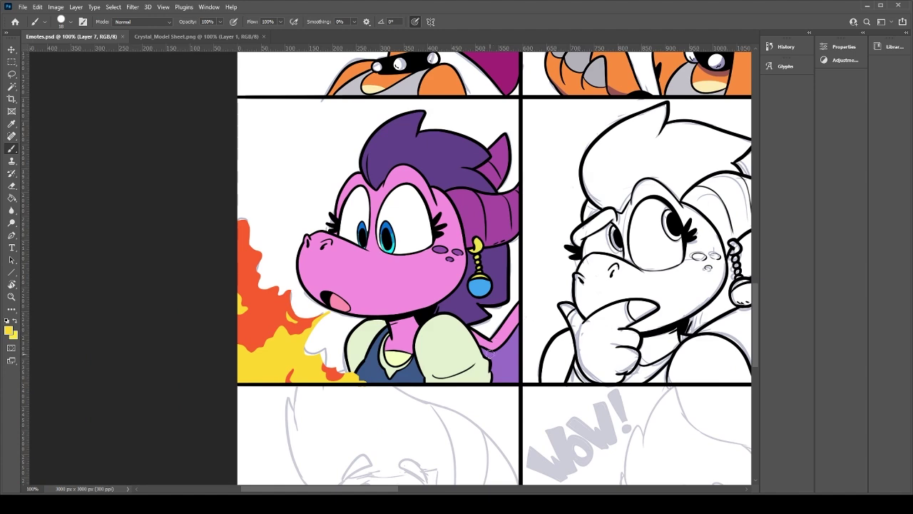
Step: On Layer 4, paint a pale blue highlight on the ball of the first emote's earring and save the file
{"action": "left_click_drag", "start_coordinate": [540, 303], "coordinate": [467, 329]}
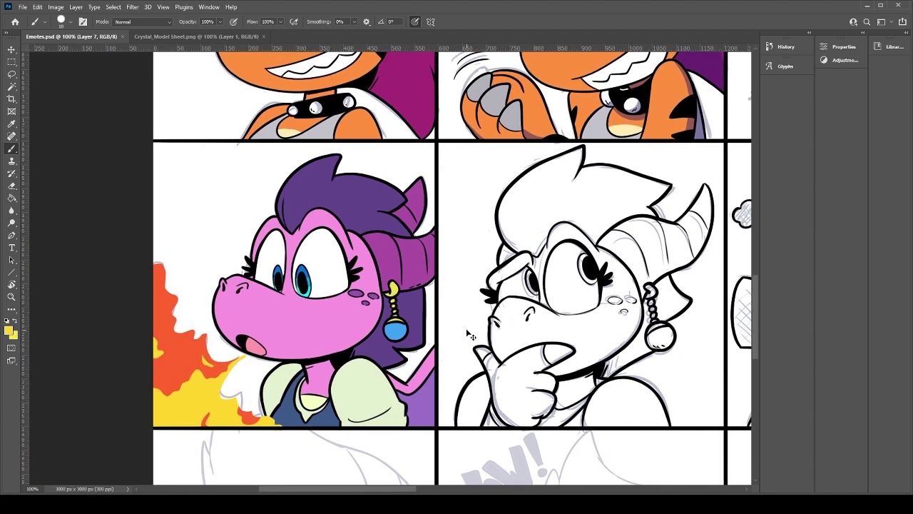
{"action": "key", "text": "ctrl+plus"}
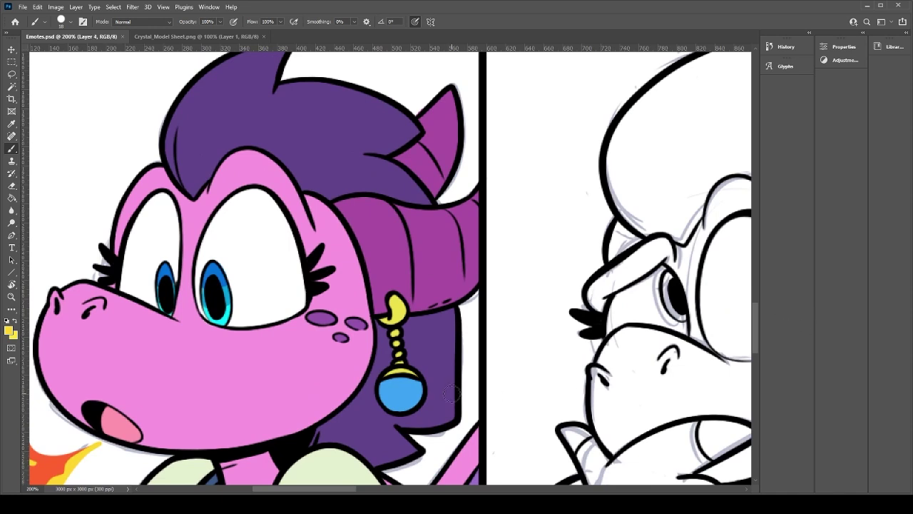
{"action": "left_click", "coordinate": [404, 386], "text": "alt"}
{"action": "left_click_drag", "start_coordinate": [384, 394], "coordinate": [394, 384]}
{"action": "key", "text": "ctrl+s"}
Step: On the Outlines layer, add a small white highlight to each pupil of the first emote and save the file
{"action": "left_click_drag", "start_coordinate": [375, 361], "coordinate": [466, 333]}
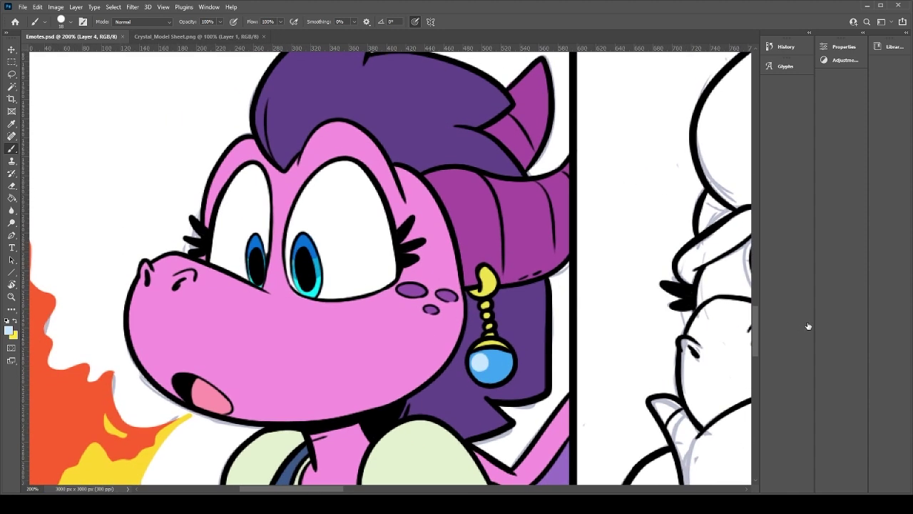
{"action": "left_click", "coordinate": [813, 278]}
{"action": "left_click", "coordinate": [295, 253]}
{"action": "left_click", "coordinate": [250, 253]}
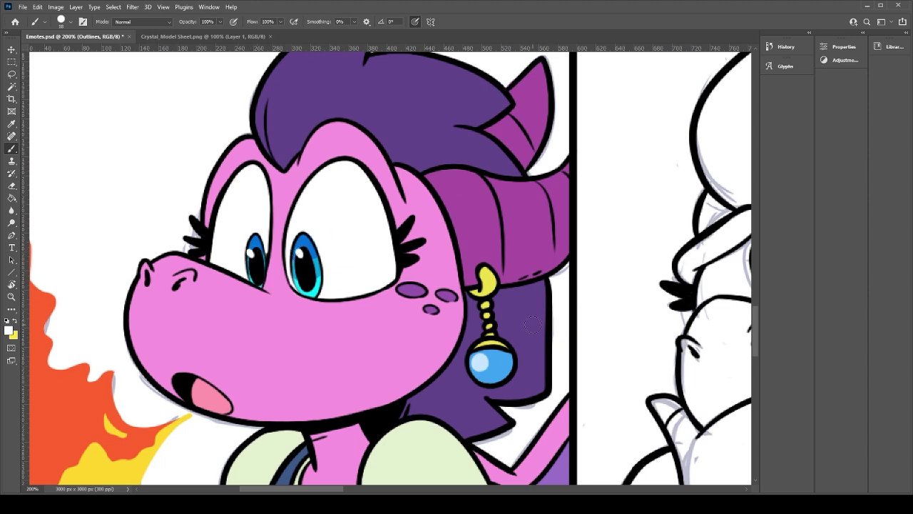
{"action": "scroll", "coordinate": [499, 335], "scroll_direction": "down", "scroll_amount": 2}
{"action": "key", "text": "ctrl+s"}
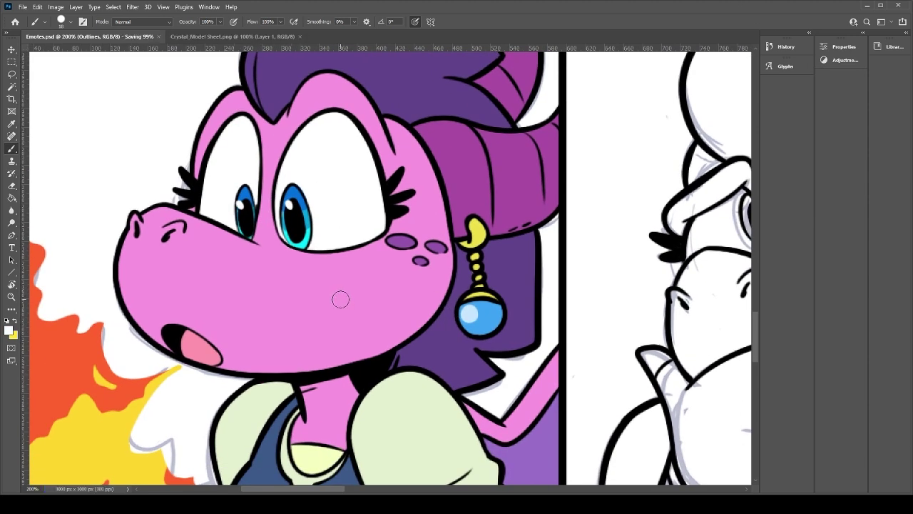
Step: On Layer 4, trace the inside edges of the second emote's hand, snout, brows and head in the first emote's skin pink
{"action": "left_click", "coordinate": [360, 312], "text": "alt"}
{"action": "left_click", "coordinate": [822, 313]}
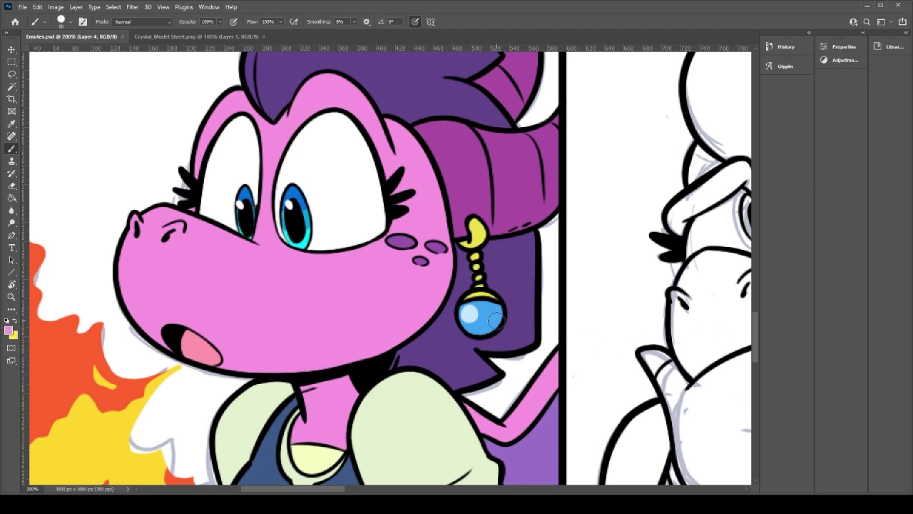
{"action": "left_click_drag", "start_coordinate": [541, 335], "coordinate": [180, 375]}
{"action": "left_click_drag", "start_coordinate": [504, 383], "coordinate": [462, 270]}
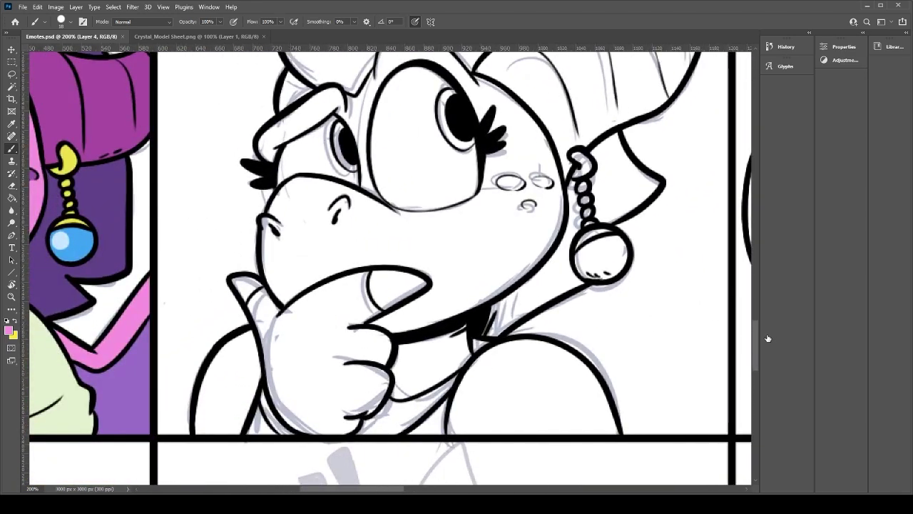
{"action": "mouse_move", "coordinate": [251, 303]}
{"action": "left_mouse_down"}
{"action": "mouse_move", "coordinate": [287, 287]}
{"action": "mouse_move", "coordinate": [257, 300]}
{"action": "mouse_move", "coordinate": [280, 286]}
{"action": "mouse_move", "coordinate": [247, 319]}
{"action": "mouse_move", "coordinate": [254, 308]}
{"action": "mouse_move", "coordinate": [282, 398]}
{"action": "mouse_move", "coordinate": [272, 367]}
{"action": "mouse_move", "coordinate": [299, 411]}
{"action": "mouse_move", "coordinate": [277, 391]}
{"action": "mouse_move", "coordinate": [328, 413]}
{"action": "mouse_move", "coordinate": [302, 425]}
{"action": "mouse_move", "coordinate": [355, 419]}
{"action": "mouse_move", "coordinate": [360, 405]}
{"action": "mouse_move", "coordinate": [373, 407]}
{"action": "mouse_move", "coordinate": [398, 350]}
{"action": "mouse_move", "coordinate": [385, 384]}
{"action": "mouse_move", "coordinate": [449, 358]}
{"action": "mouse_move", "coordinate": [404, 391]}
{"action": "mouse_move", "coordinate": [468, 357]}
{"action": "mouse_move", "coordinate": [455, 294]}
{"action": "mouse_move", "coordinate": [462, 311]}
{"action": "mouse_move", "coordinate": [515, 263]}
{"action": "mouse_move", "coordinate": [490, 294]}
{"action": "mouse_move", "coordinate": [553, 225]}
{"action": "mouse_move", "coordinate": [554, 239]}
{"action": "mouse_move", "coordinate": [547, 184]}
{"action": "mouse_move", "coordinate": [558, 206]}
{"action": "mouse_move", "coordinate": [528, 132]}
{"action": "left_mouse_up"}
{"action": "mouse_move", "coordinate": [271, 286]}
{"action": "left_mouse_down"}
{"action": "mouse_move", "coordinate": [275, 264]}
{"action": "mouse_move", "coordinate": [282, 286]}
{"action": "mouse_move", "coordinate": [266, 243]}
{"action": "mouse_move", "coordinate": [285, 196]}
{"action": "mouse_move", "coordinate": [300, 187]}
{"action": "left_mouse_up"}
{"action": "left_click_drag", "start_coordinate": [335, 154], "coordinate": [318, 317]}
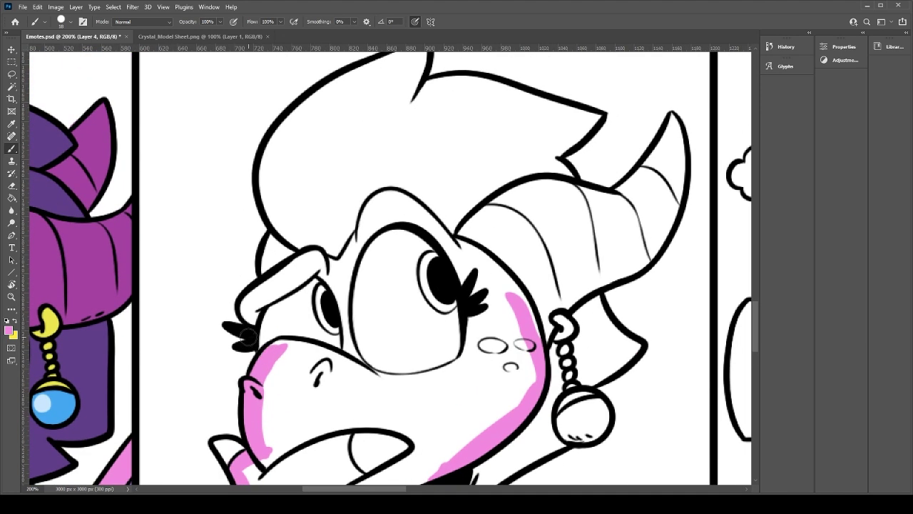
{"action": "mouse_move", "coordinate": [263, 323]}
{"action": "left_mouse_down"}
{"action": "mouse_move", "coordinate": [281, 286]}
{"action": "mouse_move", "coordinate": [247, 308]}
{"action": "mouse_move", "coordinate": [310, 254]}
{"action": "mouse_move", "coordinate": [291, 264]}
{"action": "mouse_move", "coordinate": [314, 262]}
{"action": "mouse_move", "coordinate": [323, 235]}
{"action": "mouse_move", "coordinate": [343, 264]}
{"action": "mouse_move", "coordinate": [370, 214]}
{"action": "mouse_move", "coordinate": [411, 204]}
{"action": "left_mouse_up"}
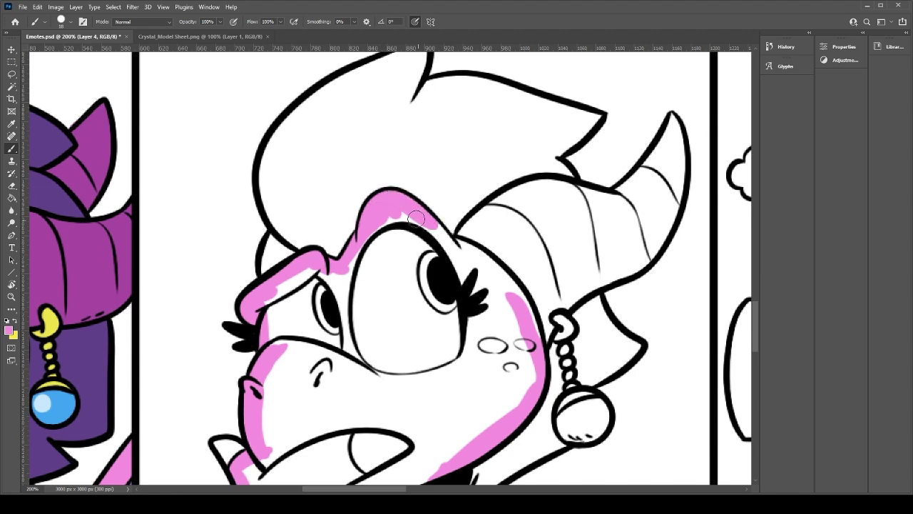
{"action": "mouse_move", "coordinate": [451, 238]}
{"action": "left_mouse_down"}
{"action": "mouse_move", "coordinate": [507, 286]}
{"action": "mouse_move", "coordinate": [493, 268]}
{"action": "mouse_move", "coordinate": [531, 322]}
{"action": "mouse_move", "coordinate": [522, 303]}
{"action": "mouse_move", "coordinate": [528, 350]}
{"action": "left_mouse_up"}
{"action": "key", "text": "e"}
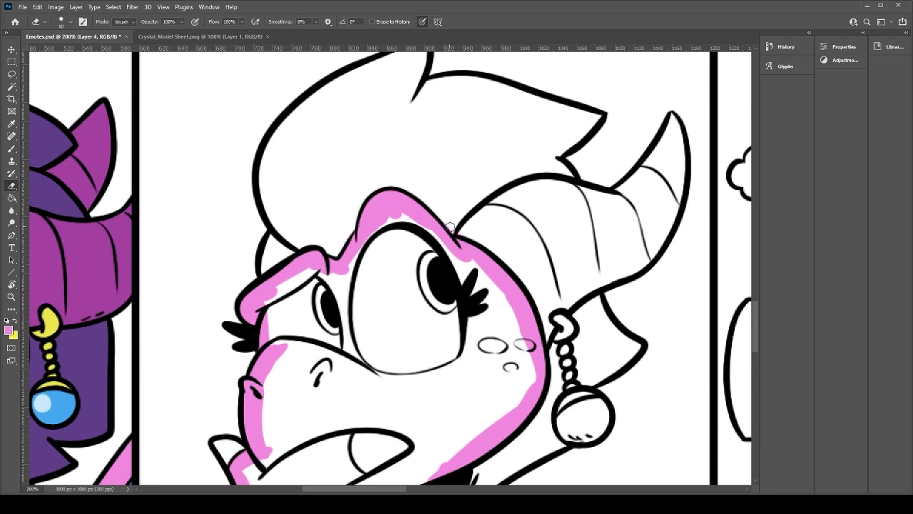
Step: Fill the second emote's face and hand pink with the Paint Bucket, paint over the remaining seams, and save the file
{"action": "key", "text": "g"}
{"action": "left_click", "coordinate": [466, 346]}
{"action": "key", "text": "b"}
{"action": "left_click_drag", "start_coordinate": [367, 231], "coordinate": [412, 215]}
{"action": "left_click_drag", "start_coordinate": [476, 273], "coordinate": [491, 281]}
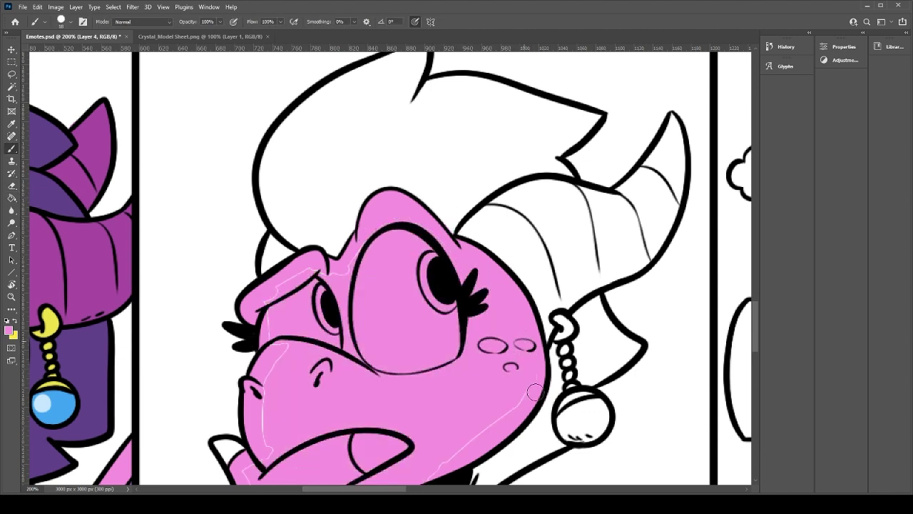
{"action": "left_click_drag", "start_coordinate": [461, 430], "coordinate": [509, 302]}
{"action": "mouse_move", "coordinate": [474, 365]}
{"action": "left_mouse_down"}
{"action": "mouse_move", "coordinate": [485, 388]}
{"action": "mouse_move", "coordinate": [424, 399]}
{"action": "mouse_move", "coordinate": [394, 427]}
{"action": "mouse_move", "coordinate": [319, 403]}
{"action": "mouse_move", "coordinate": [311, 285]}
{"action": "mouse_move", "coordinate": [326, 222]}
{"action": "mouse_move", "coordinate": [321, 175]}
{"action": "mouse_move", "coordinate": [421, 133]}
{"action": "mouse_move", "coordinate": [290, 287]}
{"action": "left_mouse_up"}
{"action": "key", "text": "ctrl+s"}
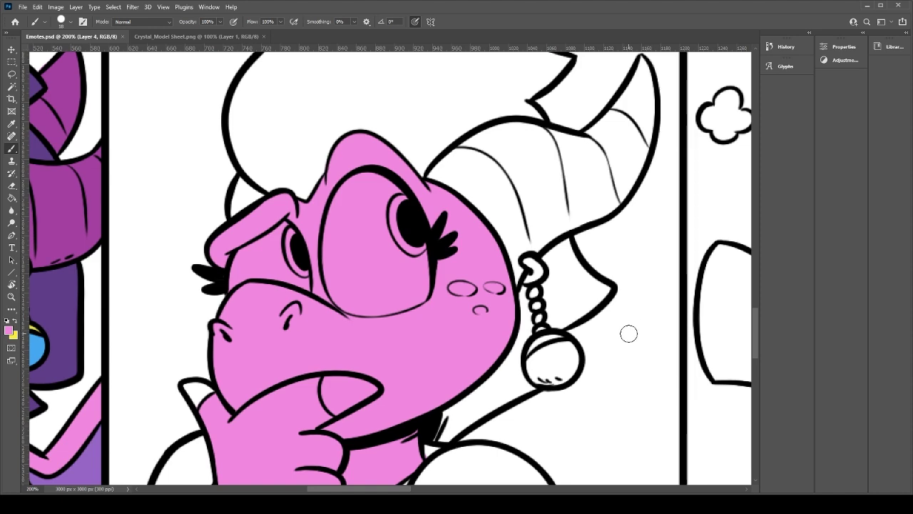
Step: Show the coloured panel backgrounds to check the flat colours of the emotes and hide them again
{"action": "scroll", "coordinate": [543, 337], "scroll_direction": "left", "scroll_amount": 5}
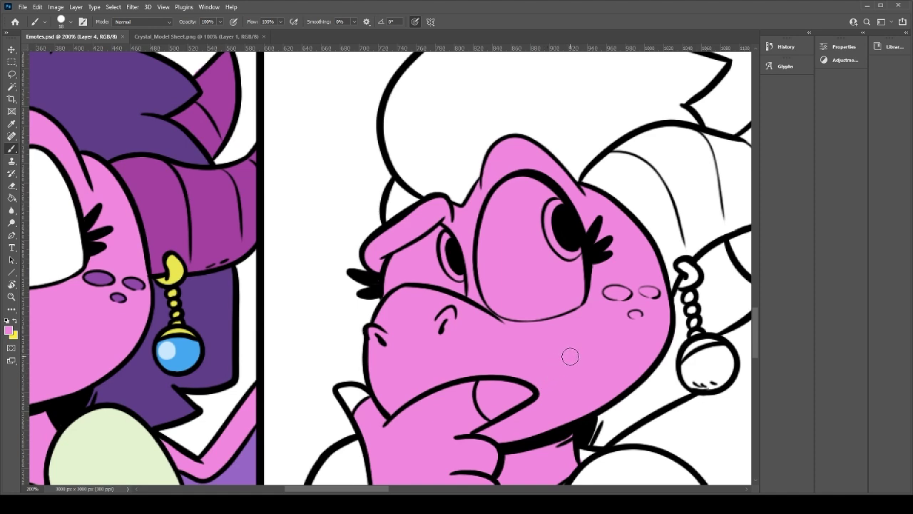
{"action": "left_click", "coordinate": [768, 381]}
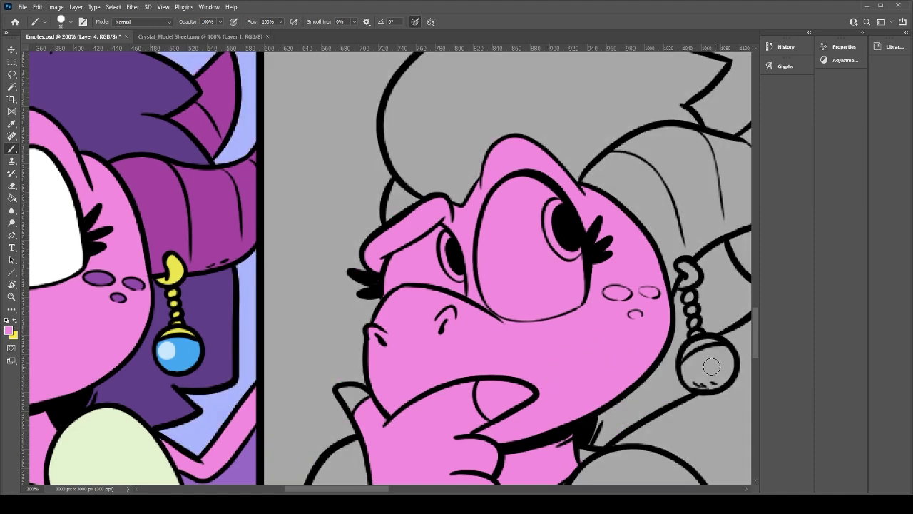
{"action": "mouse_move", "coordinate": [702, 389]}
{"action": "left_mouse_down"}
{"action": "mouse_move", "coordinate": [418, 322]}
{"action": "mouse_move", "coordinate": [559, 389]}
{"action": "left_mouse_up"}
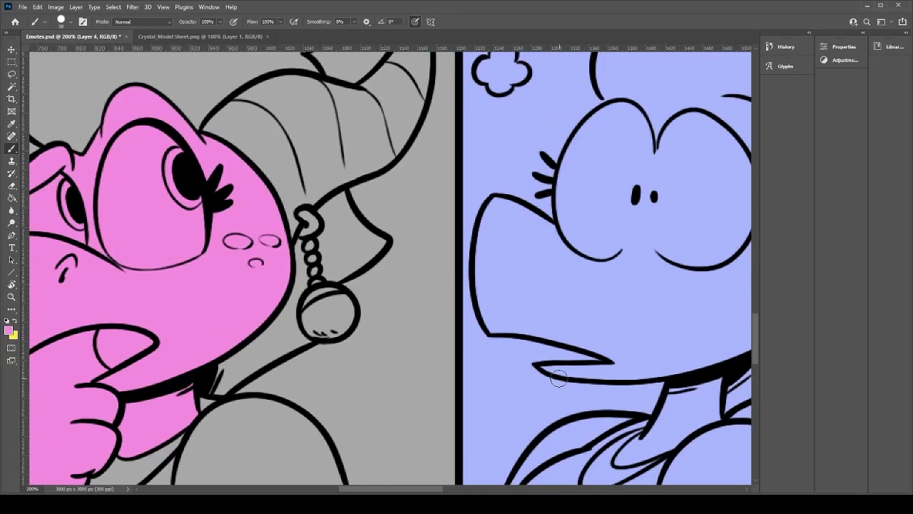
{"action": "key", "text": "ctrl+comma"}
{"action": "left_click_drag", "start_coordinate": [365, 378], "coordinate": [544, 379]}
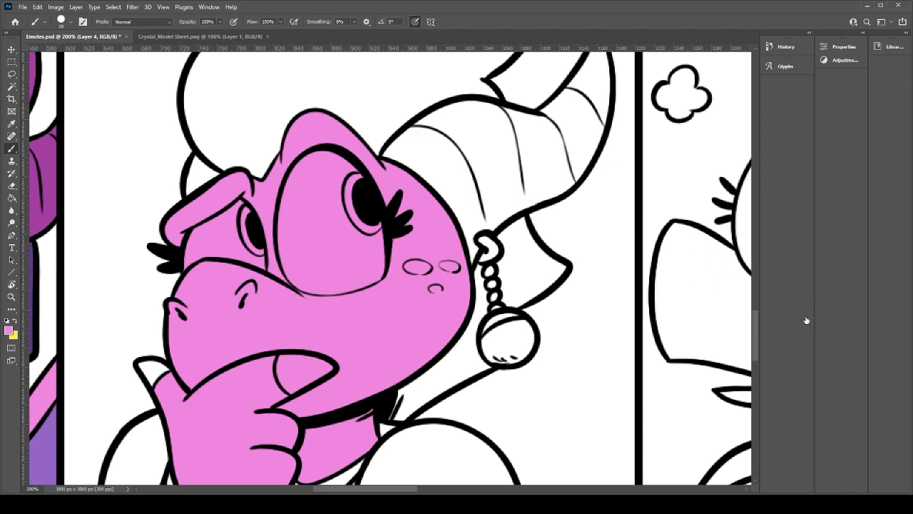
Step: Sample white and paint the white of the second emote's smaller, partly hidden eye
{"action": "left_click_drag", "start_coordinate": [304, 291], "coordinate": [404, 311]}
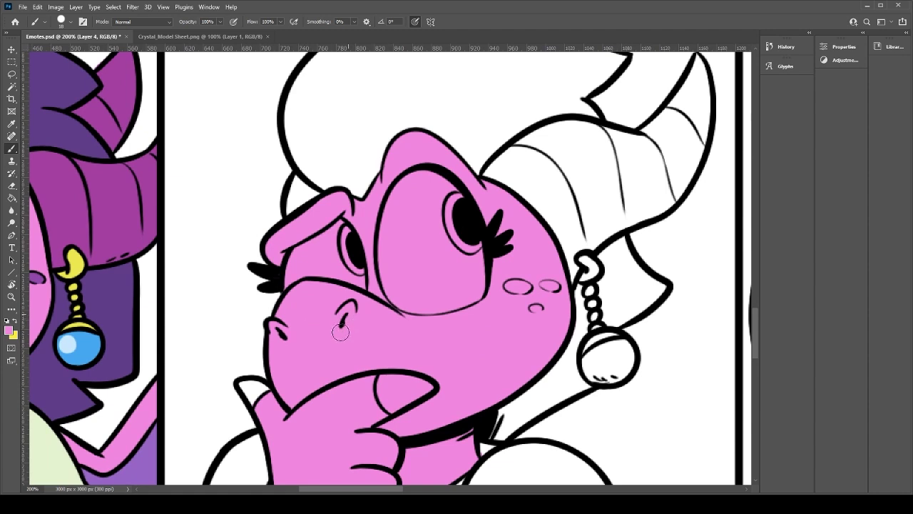
{"action": "left_click", "coordinate": [214, 312], "text": "alt"}
{"action": "mouse_move", "coordinate": [285, 284]}
{"action": "left_mouse_down"}
{"action": "mouse_move", "coordinate": [297, 252]}
{"action": "mouse_move", "coordinate": [340, 223]}
{"action": "mouse_move", "coordinate": [364, 289]}
{"action": "mouse_move", "coordinate": [314, 269]}
{"action": "mouse_move", "coordinate": [353, 280]}
{"action": "mouse_move", "coordinate": [319, 271]}
{"action": "mouse_move", "coordinate": [294, 279]}
{"action": "mouse_move", "coordinate": [315, 251]}
{"action": "mouse_move", "coordinate": [346, 242]}
{"action": "left_mouse_up"}
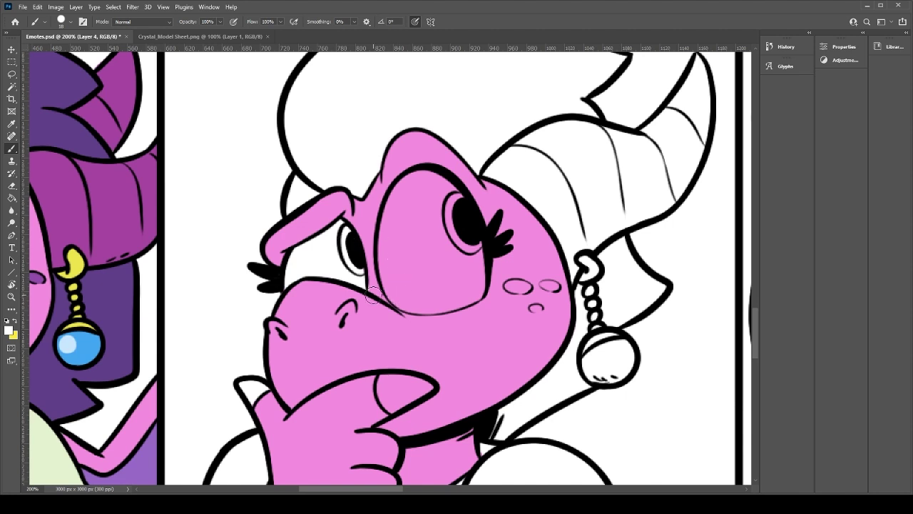
Step: Trace the inside edge of the second emote's larger eye in white and fill the eye with the Paint Bucket
{"action": "mouse_move", "coordinate": [397, 300]}
{"action": "left_mouse_down"}
{"action": "mouse_move", "coordinate": [383, 263]}
{"action": "mouse_move", "coordinate": [395, 298]}
{"action": "mouse_move", "coordinate": [387, 218]}
{"action": "mouse_move", "coordinate": [390, 265]}
{"action": "mouse_move", "coordinate": [408, 193]}
{"action": "mouse_move", "coordinate": [394, 199]}
{"action": "mouse_move", "coordinate": [406, 216]}
{"action": "mouse_move", "coordinate": [432, 193]}
{"action": "left_mouse_up"}
{"action": "key", "text": "ctrl+z"}
{"action": "key", "text": "ctrl+z"}
{"action": "mouse_move", "coordinate": [391, 222]}
{"action": "left_mouse_down"}
{"action": "mouse_move", "coordinate": [405, 188]}
{"action": "mouse_move", "coordinate": [464, 212]}
{"action": "left_mouse_up"}
{"action": "mouse_move", "coordinate": [473, 244]}
{"action": "left_mouse_down"}
{"action": "mouse_move", "coordinate": [478, 298]}
{"action": "mouse_move", "coordinate": [420, 306]}
{"action": "mouse_move", "coordinate": [463, 290]}
{"action": "left_mouse_up"}
{"action": "key", "text": "ctrl+z"}
{"action": "left_click_drag", "start_coordinate": [420, 309], "coordinate": [475, 284]}
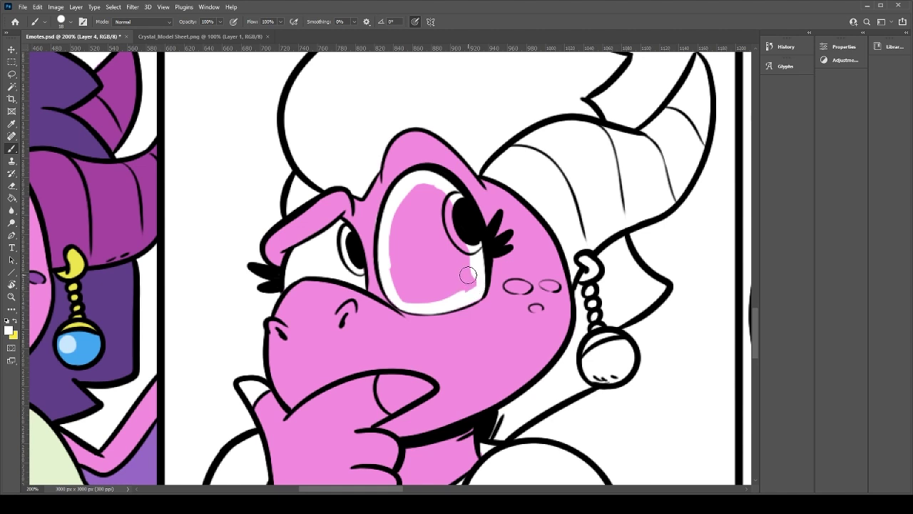
{"action": "left_click", "coordinate": [369, 209], "text": "alt"}
{"action": "key", "text": "g"}
{"action": "left_click", "coordinate": [430, 238]}
{"action": "key", "text": "b"}
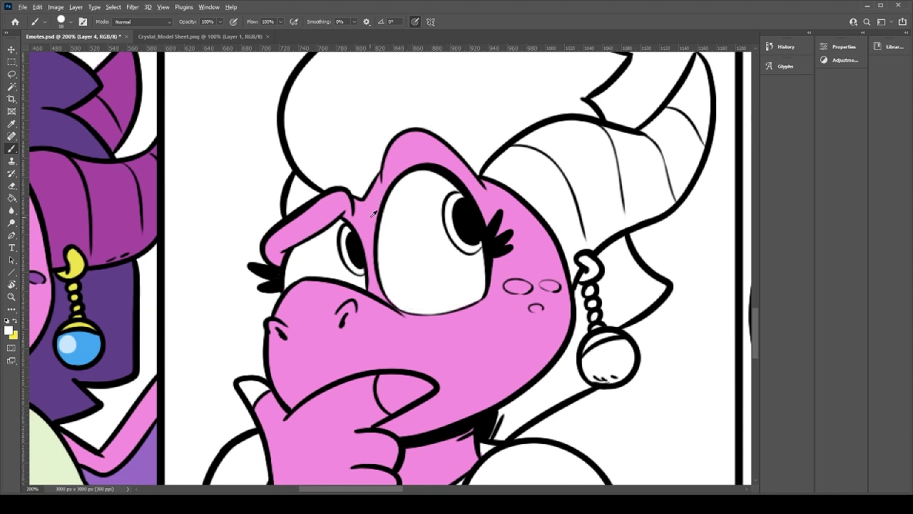
Step: Sample the magenta purple of the first emote's horn and trace the inside edge of the second emote's large horn with the Brush
{"action": "left_click", "coordinate": [413, 198], "text": "alt"}
{"action": "left_click_drag", "start_coordinate": [428, 294], "coordinate": [508, 275]}
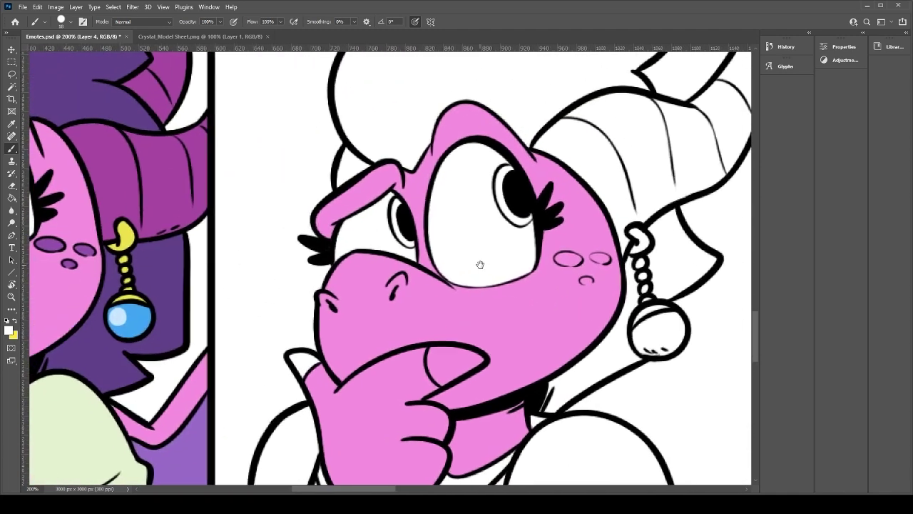
{"action": "left_click", "coordinate": [122, 187], "text": "alt"}
{"action": "left_click_drag", "start_coordinate": [644, 152], "coordinate": [551, 199]}
{"action": "left_click_drag", "start_coordinate": [438, 193], "coordinate": [492, 164]}
{"action": "key", "text": "ctrl+z"}
{"action": "mouse_move", "coordinate": [438, 194]}
{"action": "left_mouse_down"}
{"action": "mouse_move", "coordinate": [505, 156]}
{"action": "mouse_move", "coordinate": [629, 158]}
{"action": "mouse_move", "coordinate": [622, 145]}
{"action": "mouse_move", "coordinate": [607, 147]}
{"action": "mouse_move", "coordinate": [640, 114]}
{"action": "left_mouse_up"}
{"action": "left_click_drag", "start_coordinate": [651, 81], "coordinate": [629, 129]}
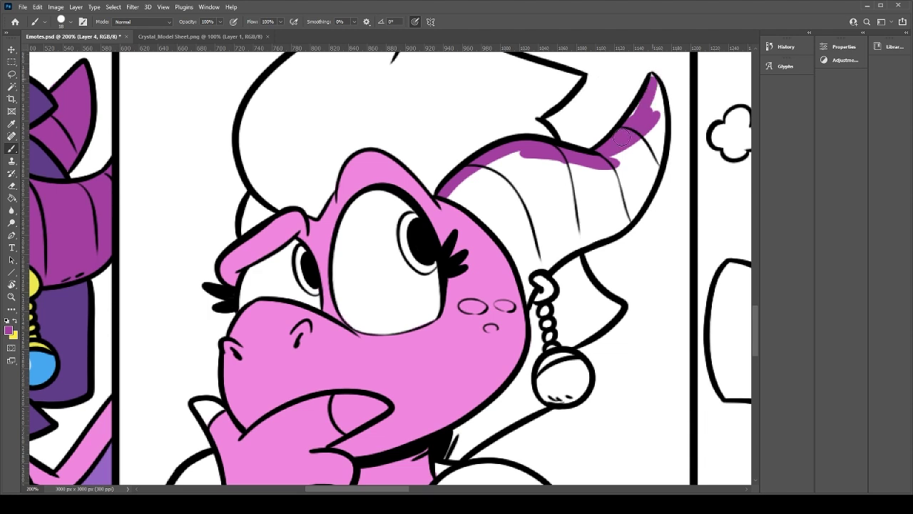
{"action": "mouse_move", "coordinate": [650, 78]}
{"action": "left_mouse_down"}
{"action": "mouse_move", "coordinate": [642, 167]}
{"action": "mouse_move", "coordinate": [652, 115]}
{"action": "mouse_move", "coordinate": [652, 157]}
{"action": "mouse_move", "coordinate": [657, 94]}
{"action": "mouse_move", "coordinate": [656, 157]}
{"action": "mouse_move", "coordinate": [657, 142]}
{"action": "mouse_move", "coordinate": [629, 191]}
{"action": "mouse_move", "coordinate": [634, 212]}
{"action": "mouse_move", "coordinate": [625, 191]}
{"action": "mouse_move", "coordinate": [529, 295]}
{"action": "mouse_move", "coordinate": [581, 232]}
{"action": "mouse_move", "coordinate": [545, 272]}
{"action": "mouse_move", "coordinate": [622, 224]}
{"action": "mouse_move", "coordinate": [593, 239]}
{"action": "left_mouse_up"}
{"action": "key", "text": "ctrl+z"}
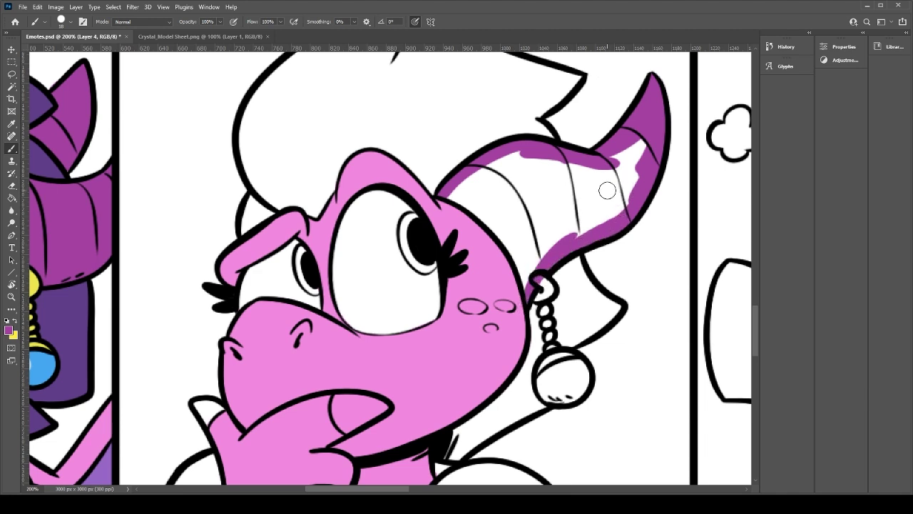
{"action": "left_click_drag", "start_coordinate": [533, 284], "coordinate": [481, 207]}
{"action": "mouse_move", "coordinate": [517, 260]}
{"action": "left_mouse_down"}
{"action": "mouse_move", "coordinate": [450, 193]}
{"action": "mouse_move", "coordinate": [486, 219]}
{"action": "mouse_move", "coordinate": [552, 164]}
{"action": "mouse_move", "coordinate": [508, 156]}
{"action": "mouse_move", "coordinate": [623, 159]}
{"action": "mouse_move", "coordinate": [633, 141]}
{"action": "mouse_move", "coordinate": [644, 146]}
{"action": "mouse_move", "coordinate": [620, 205]}
{"action": "mouse_move", "coordinate": [564, 238]}
{"action": "mouse_move", "coordinate": [527, 277]}
{"action": "left_mouse_up"}
Step: Fill the second emote's large horn with the Paint Bucket and paint the visible part of the far horn the same magenta purple
{"action": "key", "text": "g"}
{"action": "left_click", "coordinate": [503, 194]}
{"action": "key", "text": "b"}
{"action": "mouse_move", "coordinate": [233, 235]}
{"action": "left_mouse_down"}
{"action": "mouse_move", "coordinate": [255, 193]}
{"action": "mouse_move", "coordinate": [274, 212]}
{"action": "mouse_move", "coordinate": [251, 223]}
{"action": "left_mouse_up"}
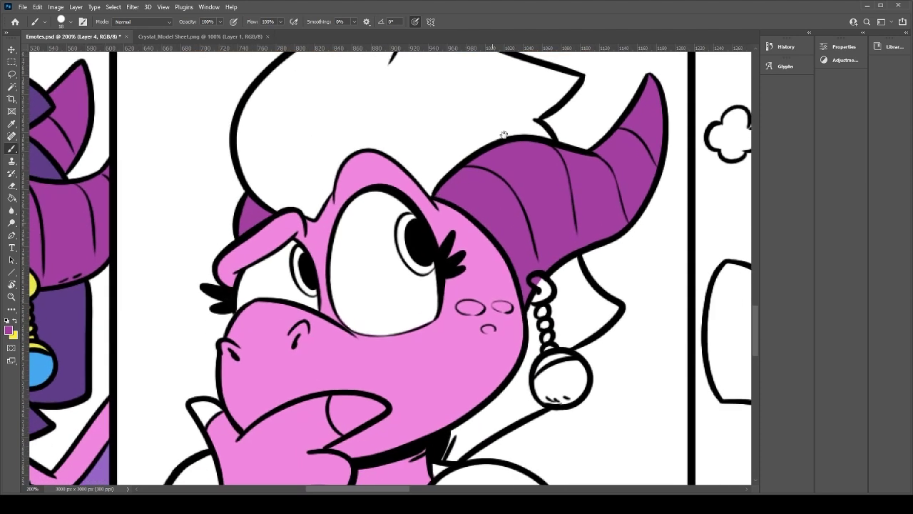
{"action": "left_click_drag", "start_coordinate": [506, 134], "coordinate": [499, 133]}
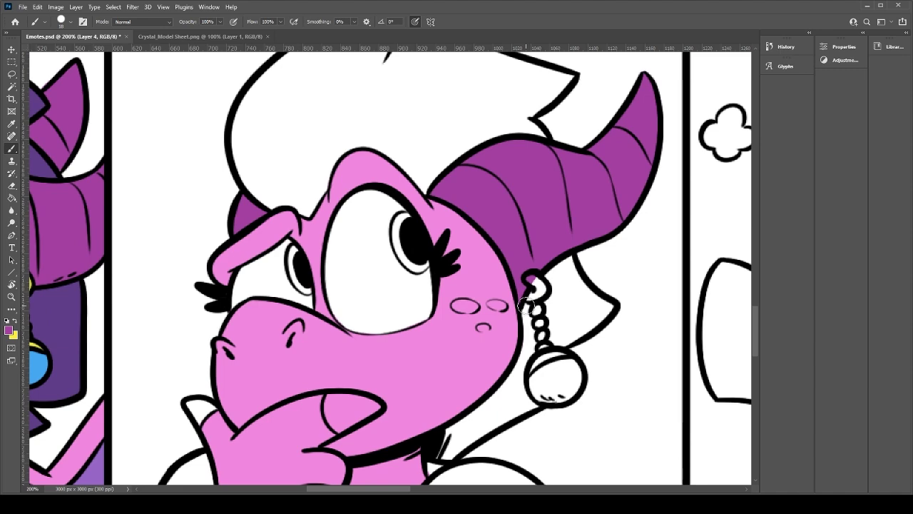
Step: Sample the dark purple of the first emote's hair and trace the inside edge of the second emote's upper hair
{"action": "left_click_drag", "start_coordinate": [427, 350], "coordinate": [560, 321]}
{"action": "left_click", "coordinate": [169, 368], "text": "alt"}
{"action": "left_click_drag", "start_coordinate": [592, 269], "coordinate": [534, 351]}
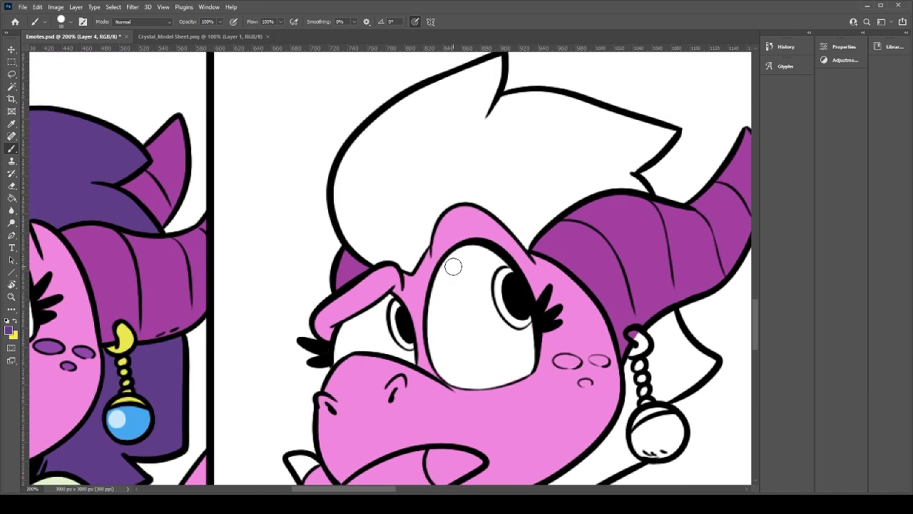
{"action": "mouse_move", "coordinate": [412, 271]}
{"action": "left_mouse_down"}
{"action": "mouse_move", "coordinate": [366, 241]}
{"action": "mouse_move", "coordinate": [390, 257]}
{"action": "mouse_move", "coordinate": [376, 258]}
{"action": "mouse_move", "coordinate": [352, 226]}
{"action": "mouse_move", "coordinate": [361, 247]}
{"action": "mouse_move", "coordinate": [339, 172]}
{"action": "mouse_move", "coordinate": [351, 192]}
{"action": "mouse_move", "coordinate": [401, 116]}
{"action": "mouse_move", "coordinate": [371, 144]}
{"action": "mouse_move", "coordinate": [403, 114]}
{"action": "mouse_move", "coordinate": [374, 124]}
{"action": "mouse_move", "coordinate": [451, 76]}
{"action": "mouse_move", "coordinate": [400, 113]}
{"action": "mouse_move", "coordinate": [494, 62]}
{"action": "mouse_move", "coordinate": [493, 83]}
{"action": "mouse_move", "coordinate": [474, 100]}
{"action": "mouse_move", "coordinate": [484, 92]}
{"action": "mouse_move", "coordinate": [667, 152]}
{"action": "mouse_move", "coordinate": [614, 182]}
{"action": "mouse_move", "coordinate": [664, 153]}
{"action": "mouse_move", "coordinate": [630, 203]}
{"action": "mouse_move", "coordinate": [640, 212]}
{"action": "mouse_move", "coordinate": [606, 194]}
{"action": "left_mouse_up"}
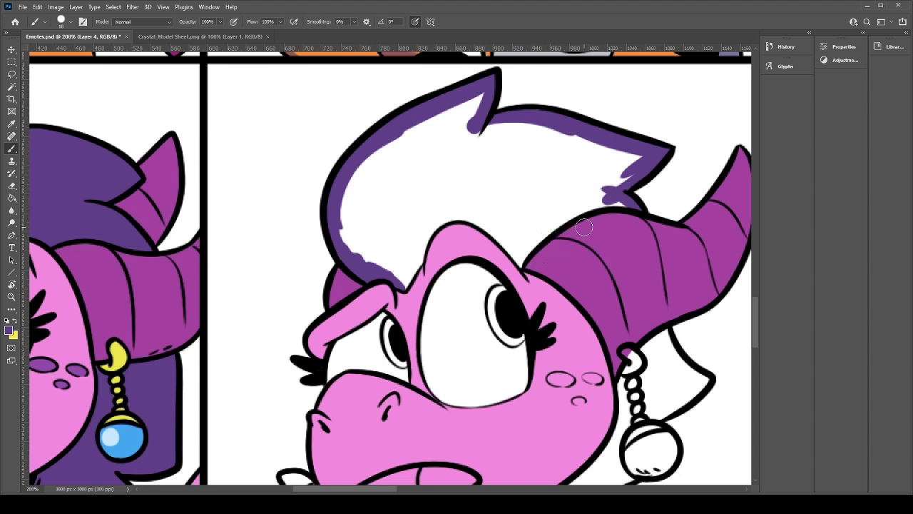
{"action": "mouse_move", "coordinate": [519, 260]}
{"action": "left_mouse_down"}
{"action": "mouse_move", "coordinate": [586, 207]}
{"action": "mouse_move", "coordinate": [622, 205]}
{"action": "mouse_move", "coordinate": [569, 207]}
{"action": "left_mouse_up"}
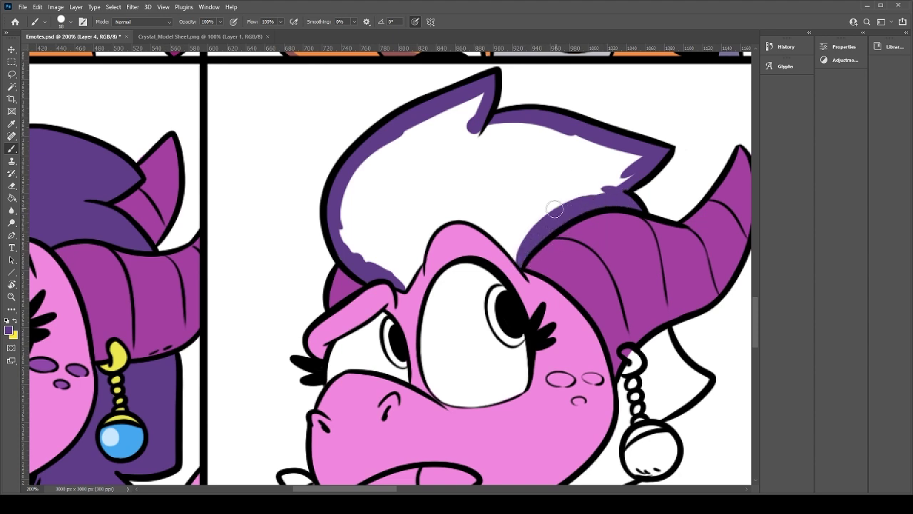
{"action": "mouse_move", "coordinate": [404, 284]}
{"action": "left_mouse_down"}
{"action": "mouse_move", "coordinate": [425, 240]}
{"action": "mouse_move", "coordinate": [421, 255]}
{"action": "mouse_move", "coordinate": [465, 221]}
{"action": "mouse_move", "coordinate": [429, 227]}
{"action": "mouse_move", "coordinate": [499, 238]}
{"action": "mouse_move", "coordinate": [516, 254]}
{"action": "mouse_move", "coordinate": [461, 218]}
{"action": "left_mouse_up"}
{"action": "key", "text": "ctrl+z"}
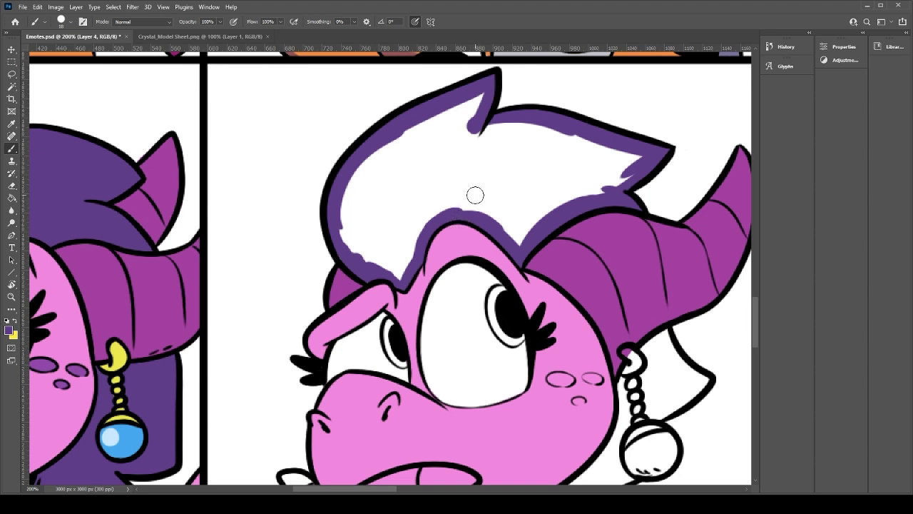
Step: Fill the second emote's upper hair with the Paint Bucket, covering its seams, and paint the lower hair behind the earring dark purple
{"action": "key", "text": "g"}
{"action": "left_click", "coordinate": [475, 195]}
{"action": "key", "text": "b"}
{"action": "mouse_move", "coordinate": [410, 257]}
{"action": "left_mouse_down"}
{"action": "mouse_move", "coordinate": [352, 236]}
{"action": "mouse_move", "coordinate": [365, 174]}
{"action": "mouse_move", "coordinate": [354, 264]}
{"action": "mouse_move", "coordinate": [354, 185]}
{"action": "mouse_move", "coordinate": [478, 94]}
{"action": "mouse_move", "coordinate": [475, 130]}
{"action": "mouse_move", "coordinate": [556, 131]}
{"action": "left_mouse_up"}
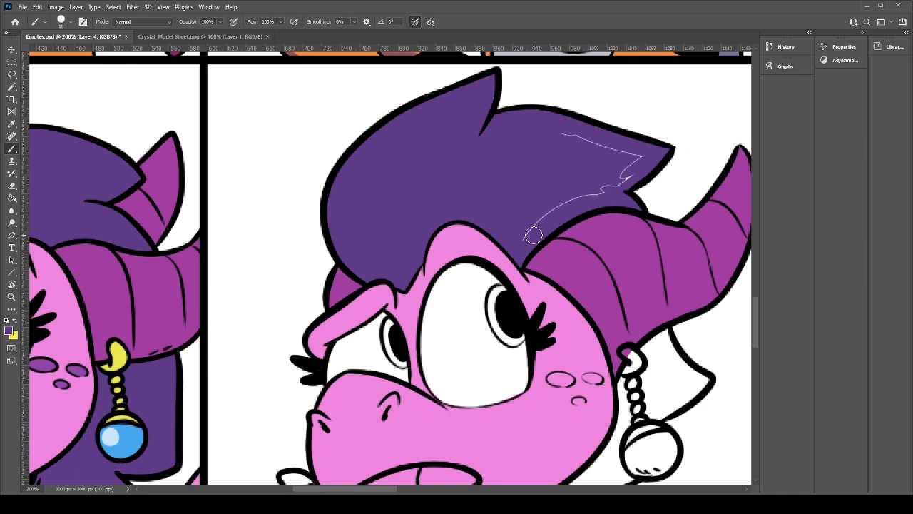
{"action": "mouse_move", "coordinate": [564, 134]}
{"action": "left_mouse_down"}
{"action": "mouse_move", "coordinate": [626, 158]}
{"action": "mouse_move", "coordinate": [617, 168]}
{"action": "mouse_move", "coordinate": [625, 169]}
{"action": "mouse_move", "coordinate": [544, 221]}
{"action": "left_mouse_up"}
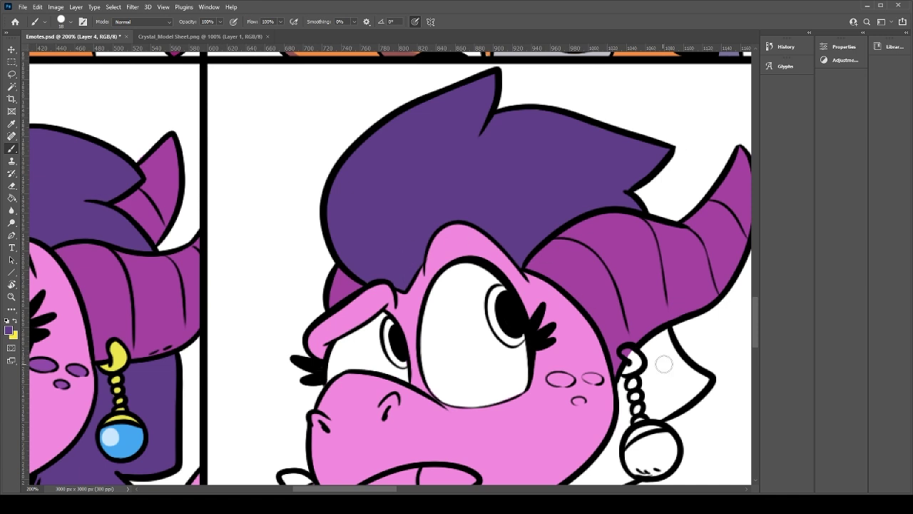
{"action": "mouse_move", "coordinate": [655, 332]}
{"action": "left_mouse_down"}
{"action": "mouse_move", "coordinate": [637, 373]}
{"action": "mouse_move", "coordinate": [636, 351]}
{"action": "mouse_move", "coordinate": [667, 330]}
{"action": "mouse_move", "coordinate": [627, 387]}
{"action": "mouse_move", "coordinate": [651, 342]}
{"action": "mouse_move", "coordinate": [667, 350]}
{"action": "mouse_move", "coordinate": [667, 335]}
{"action": "mouse_move", "coordinate": [709, 381]}
{"action": "mouse_move", "coordinate": [655, 411]}
{"action": "mouse_move", "coordinate": [658, 318]}
{"action": "mouse_move", "coordinate": [632, 347]}
{"action": "mouse_move", "coordinate": [649, 339]}
{"action": "mouse_move", "coordinate": [636, 361]}
{"action": "mouse_move", "coordinate": [594, 394]}
{"action": "mouse_move", "coordinate": [647, 363]}
{"action": "mouse_move", "coordinate": [570, 403]}
{"action": "mouse_move", "coordinate": [550, 430]}
{"action": "mouse_move", "coordinate": [589, 390]}
{"action": "mouse_move", "coordinate": [555, 422]}
{"action": "mouse_move", "coordinate": [542, 423]}
{"action": "mouse_move", "coordinate": [547, 403]}
{"action": "mouse_move", "coordinate": [537, 426]}
{"action": "mouse_move", "coordinate": [550, 403]}
{"action": "mouse_move", "coordinate": [606, 365]}
{"action": "mouse_move", "coordinate": [555, 405]}
{"action": "mouse_move", "coordinate": [634, 322]}
{"action": "mouse_move", "coordinate": [610, 367]}
{"action": "mouse_move", "coordinate": [621, 363]}
{"action": "mouse_move", "coordinate": [631, 290]}
{"action": "mouse_move", "coordinate": [635, 297]}
{"action": "mouse_move", "coordinate": [684, 274]}
{"action": "mouse_move", "coordinate": [639, 329]}
{"action": "mouse_move", "coordinate": [582, 341]}
{"action": "mouse_move", "coordinate": [611, 268]}
{"action": "left_mouse_up"}
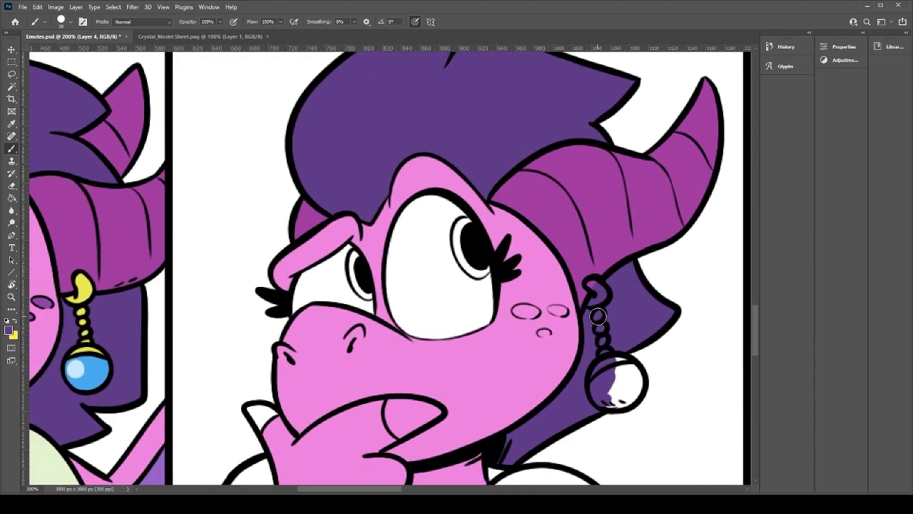
Step: Colour the thinking dragon's earring with a yellow hook, chain and cap and a blue ball, sampling the colours from the neighbouring emote
{"action": "mouse_move", "coordinate": [470, 392]}
{"action": "left_mouse_down"}
{"action": "mouse_move", "coordinate": [540, 286]}
{"action": "mouse_move", "coordinate": [501, 353]}
{"action": "mouse_move", "coordinate": [496, 298]}
{"action": "mouse_move", "coordinate": [711, 313]}
{"action": "left_mouse_up"}
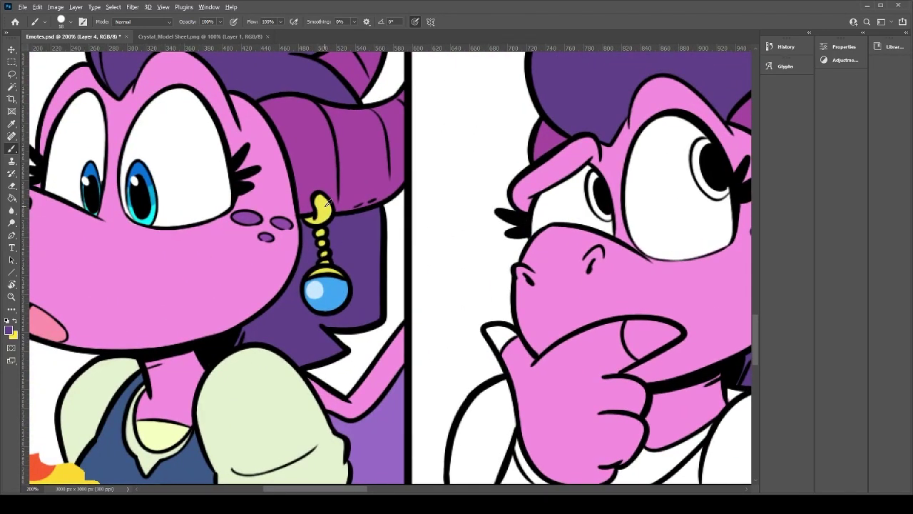
{"action": "left_click_drag", "start_coordinate": [582, 297], "coordinate": [288, 314]}
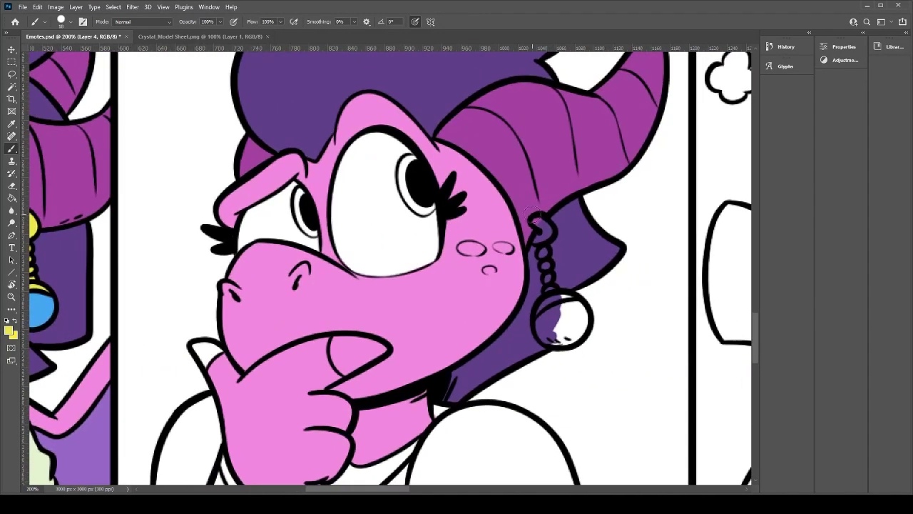
{"action": "mouse_move", "coordinate": [538, 224]}
{"action": "left_mouse_down"}
{"action": "mouse_move", "coordinate": [544, 231]}
{"action": "mouse_move", "coordinate": [551, 222]}
{"action": "mouse_move", "coordinate": [540, 238]}
{"action": "mouse_move", "coordinate": [552, 304]}
{"action": "mouse_move", "coordinate": [563, 294]}
{"action": "left_mouse_up"}
{"action": "left_click_drag", "start_coordinate": [273, 319], "coordinate": [363, 304]}
{"action": "mouse_move", "coordinate": [640, 300]}
{"action": "left_mouse_down"}
{"action": "mouse_move", "coordinate": [669, 319]}
{"action": "mouse_move", "coordinate": [679, 308]}
{"action": "mouse_move", "coordinate": [666, 300]}
{"action": "mouse_move", "coordinate": [679, 300]}
{"action": "mouse_move", "coordinate": [662, 284]}
{"action": "mouse_move", "coordinate": [645, 296]}
{"action": "mouse_move", "coordinate": [652, 307]}
{"action": "left_mouse_up"}
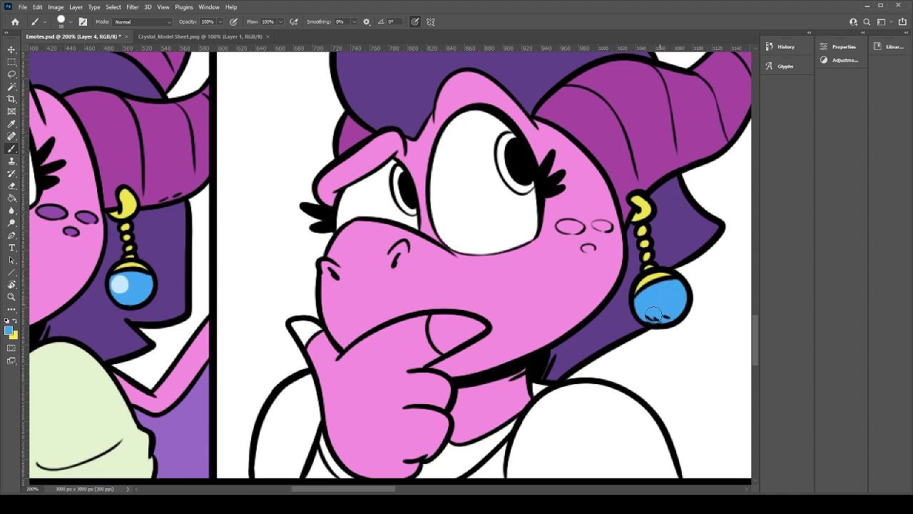
Step: Paint the three cheek spots of the thinking dragon in the purple sampled from the finished emote's spots
{"action": "left_click", "coordinate": [88, 214], "text": "alt"}
{"action": "left_click_drag", "start_coordinate": [578, 227], "coordinate": [571, 226]}
{"action": "left_click_drag", "start_coordinate": [603, 226], "coordinate": [587, 247]}
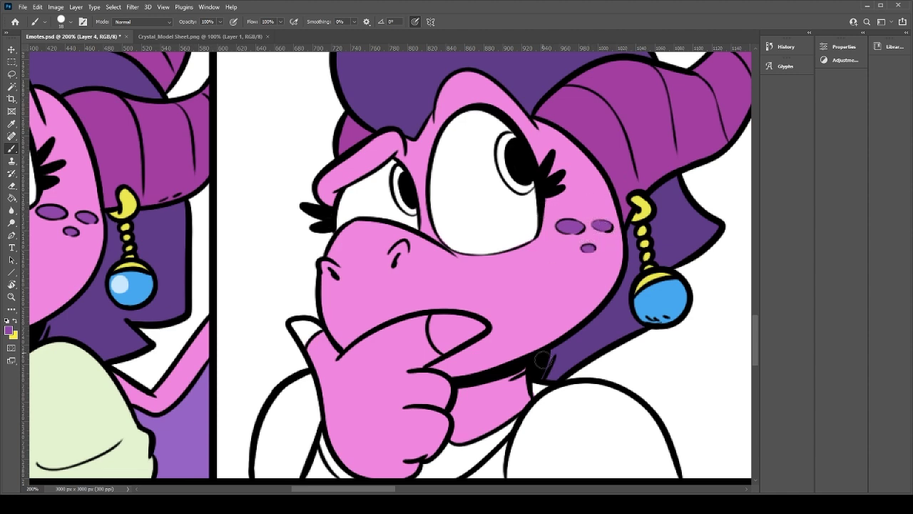
Step: Paint both irises of the thinking dragon in the darker blue sampled from the finished emote's eyes
{"action": "left_click_drag", "start_coordinate": [360, 335], "coordinate": [510, 327]}
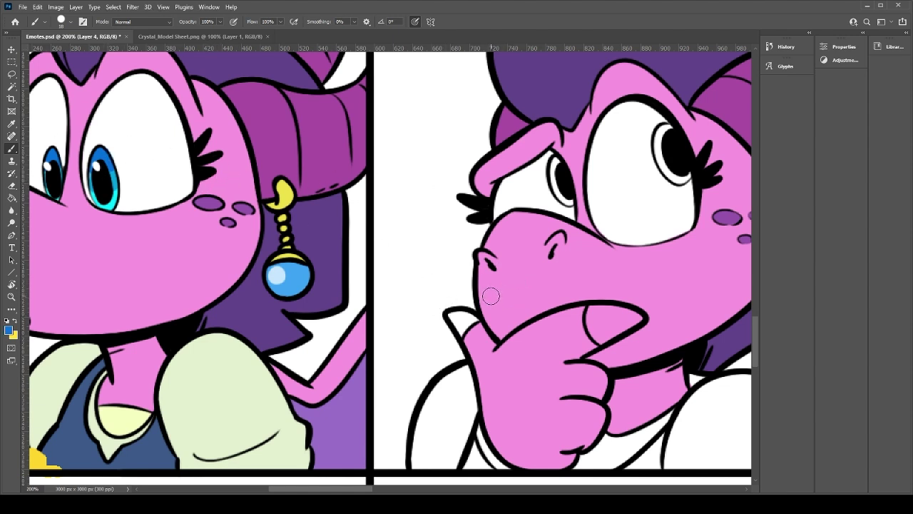
{"action": "left_click_drag", "start_coordinate": [548, 305], "coordinate": [429, 367]}
{"action": "mouse_move", "coordinate": [550, 192]}
{"action": "left_mouse_down"}
{"action": "mouse_move", "coordinate": [548, 227]}
{"action": "mouse_move", "coordinate": [565, 238]}
{"action": "mouse_move", "coordinate": [562, 221]}
{"action": "left_mouse_up"}
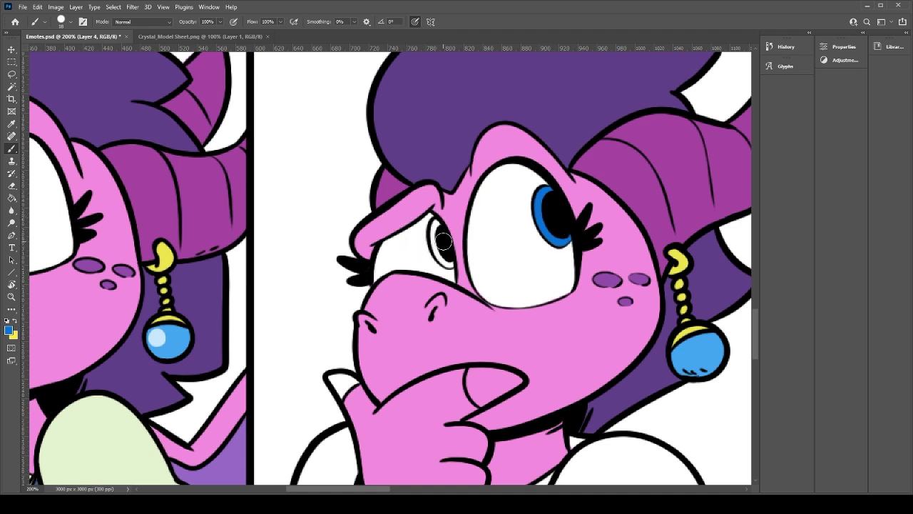
{"action": "mouse_move", "coordinate": [443, 243]}
{"action": "left_mouse_down"}
{"action": "mouse_move", "coordinate": [434, 238]}
{"action": "mouse_move", "coordinate": [447, 260]}
{"action": "mouse_move", "coordinate": [438, 227]}
{"action": "left_mouse_up"}
Step: Select both blue irises and paint their lower parts in lighter blue and cyan bands matching the finished emote
{"action": "left_click_drag", "start_coordinate": [187, 230], "coordinate": [346, 204]}
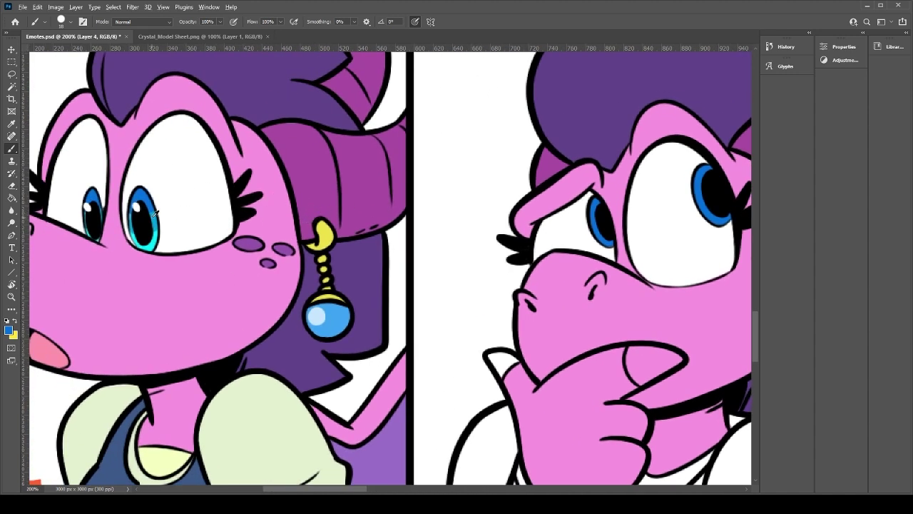
{"action": "left_click_drag", "start_coordinate": [480, 285], "coordinate": [346, 340]}
{"action": "key", "text": "w"}
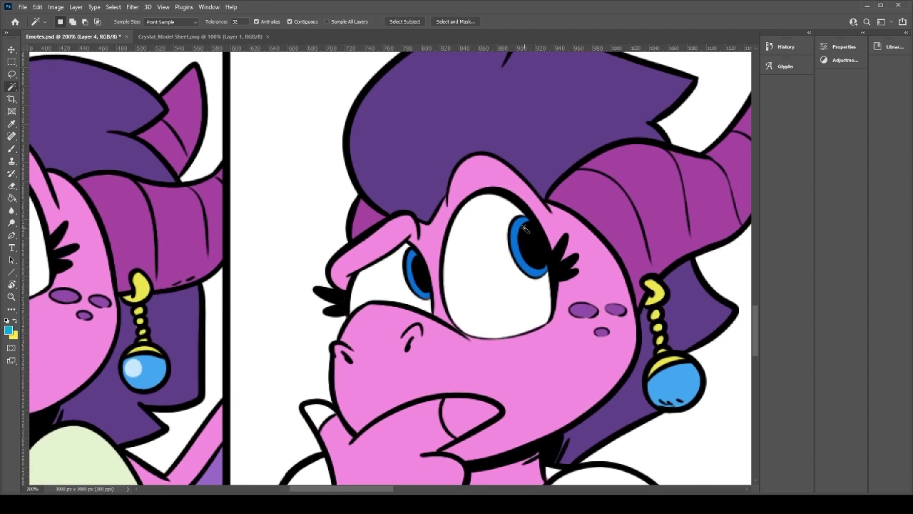
{"action": "left_click", "coordinate": [415, 269], "text": "shift"}
{"action": "key", "text": "b"}
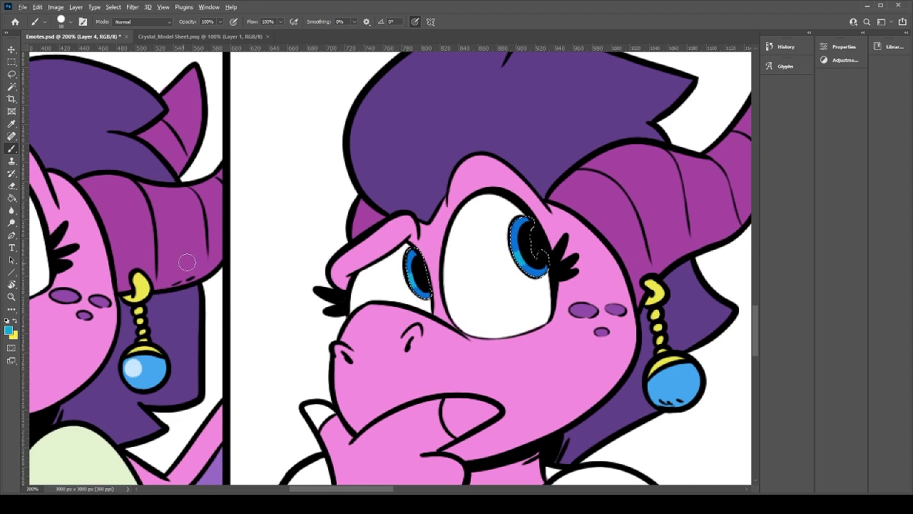
{"action": "left_click_drag", "start_coordinate": [136, 265], "coordinate": [251, 240]}
{"action": "mouse_move", "coordinate": [621, 235]}
{"action": "left_mouse_down"}
{"action": "mouse_move", "coordinate": [672, 239]}
{"action": "mouse_move", "coordinate": [543, 260]}
{"action": "mouse_move", "coordinate": [519, 275]}
{"action": "mouse_move", "coordinate": [539, 259]}
{"action": "mouse_move", "coordinate": [632, 237]}
{"action": "left_mouse_up"}
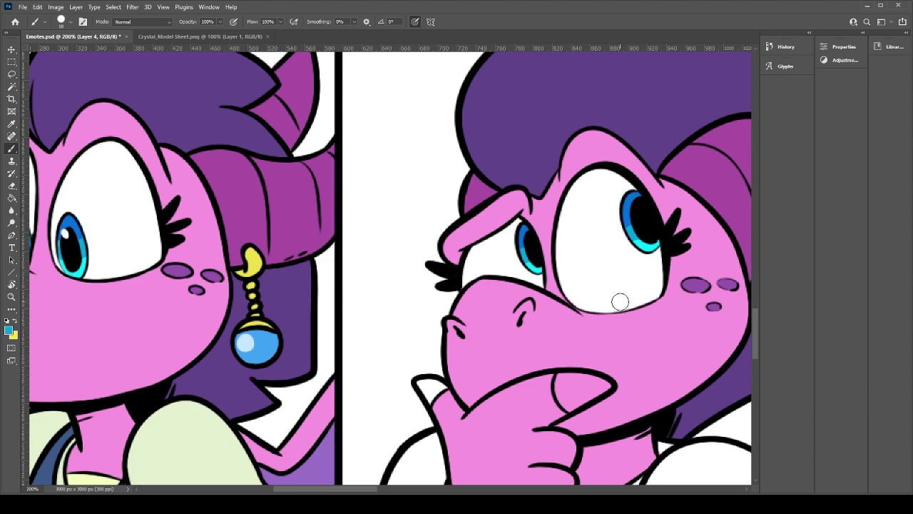
Step: Paint the visible vest areas below and behind the thinking dragon's neck in the navy blue from the finished emote
{"action": "left_click_drag", "start_coordinate": [477, 300], "coordinate": [333, 302]}
{"action": "left_click_drag", "start_coordinate": [530, 337], "coordinate": [485, 314]}
{"action": "mouse_move", "coordinate": [356, 361]}
{"action": "left_mouse_down"}
{"action": "mouse_move", "coordinate": [509, 303]}
{"action": "mouse_move", "coordinate": [560, 294]}
{"action": "left_mouse_up"}
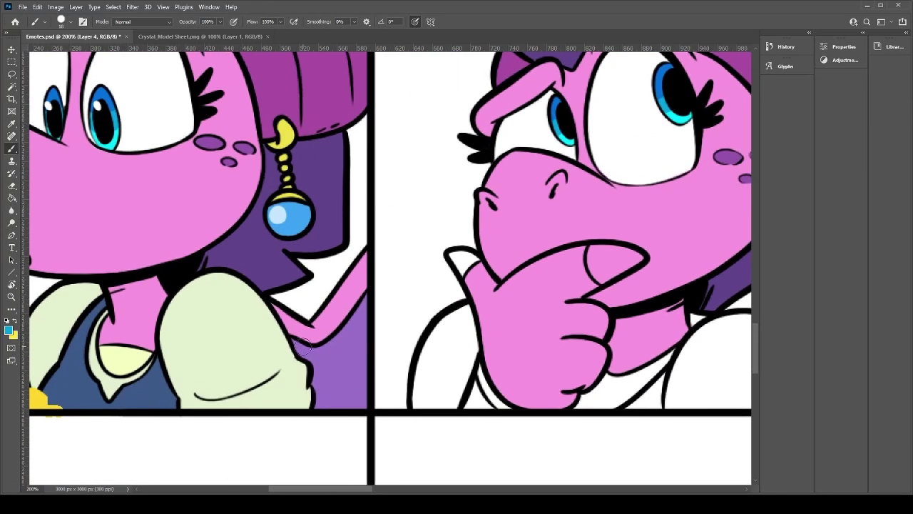
{"action": "scroll", "coordinate": [492, 302], "scroll_direction": "right", "scroll_amount": 5}
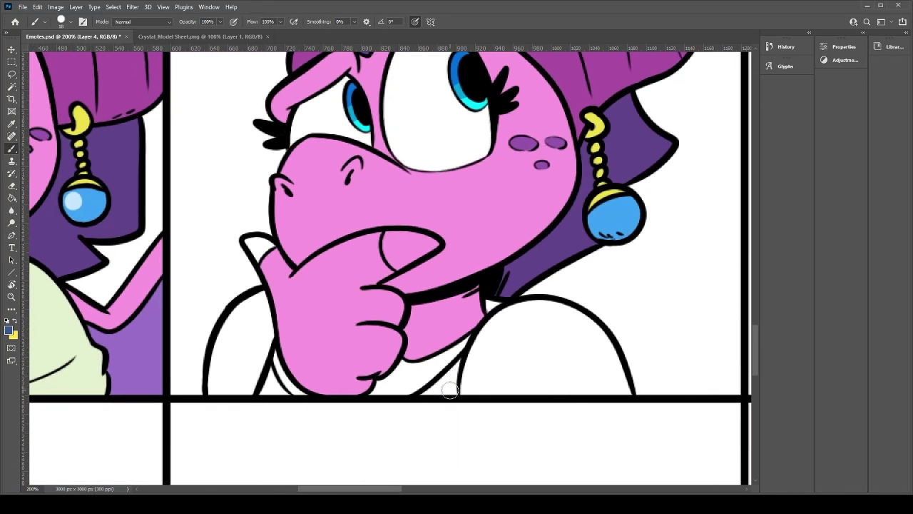
{"action": "mouse_move", "coordinate": [458, 397]}
{"action": "left_mouse_down"}
{"action": "mouse_move", "coordinate": [463, 360]}
{"action": "mouse_move", "coordinate": [453, 398]}
{"action": "mouse_move", "coordinate": [457, 369]}
{"action": "mouse_move", "coordinate": [449, 398]}
{"action": "mouse_move", "coordinate": [438, 388]}
{"action": "mouse_move", "coordinate": [462, 360]}
{"action": "left_mouse_up"}
{"action": "mouse_move", "coordinate": [485, 311]}
{"action": "left_mouse_down"}
{"action": "mouse_move", "coordinate": [510, 298]}
{"action": "mouse_move", "coordinate": [473, 294]}
{"action": "left_mouse_up"}
Step: Paint the thinking dragon's far sleeve and the shirt collar below the neck in the pale green of the finished emote's shirt
{"action": "mouse_move", "coordinate": [288, 328]}
{"action": "left_mouse_down"}
{"action": "mouse_move", "coordinate": [544, 318]}
{"action": "mouse_move", "coordinate": [538, 334]}
{"action": "left_mouse_up"}
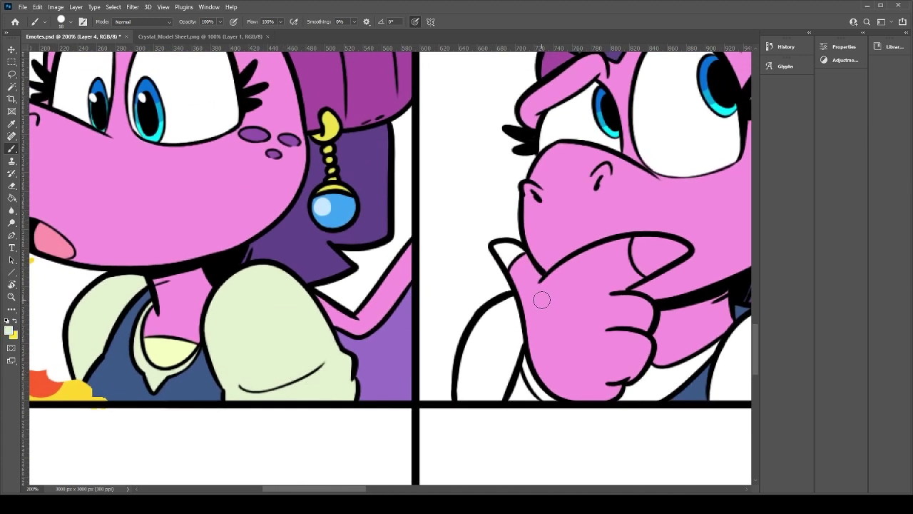
{"action": "mouse_move", "coordinate": [505, 306]}
{"action": "left_mouse_down"}
{"action": "mouse_move", "coordinate": [516, 361]}
{"action": "mouse_move", "coordinate": [496, 375]}
{"action": "mouse_move", "coordinate": [499, 388]}
{"action": "mouse_move", "coordinate": [463, 396]}
{"action": "mouse_move", "coordinate": [464, 379]}
{"action": "mouse_move", "coordinate": [510, 345]}
{"action": "mouse_move", "coordinate": [481, 354]}
{"action": "mouse_move", "coordinate": [486, 320]}
{"action": "left_mouse_up"}
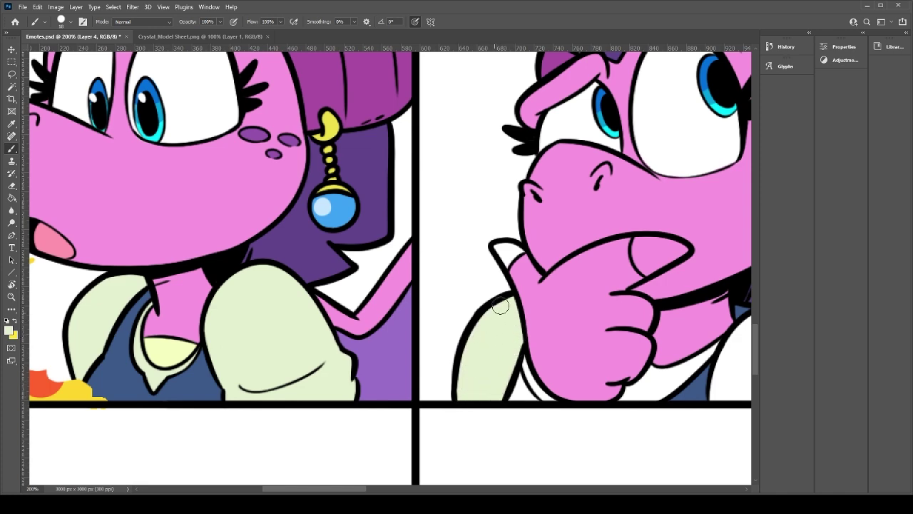
{"action": "left_click_drag", "start_coordinate": [603, 346], "coordinate": [447, 358]}
{"action": "mouse_move", "coordinate": [489, 378]}
{"action": "left_mouse_down"}
{"action": "mouse_move", "coordinate": [555, 359]}
{"action": "mouse_move", "coordinate": [475, 412]}
{"action": "mouse_move", "coordinate": [461, 407]}
{"action": "mouse_move", "coordinate": [485, 393]}
{"action": "left_mouse_up"}
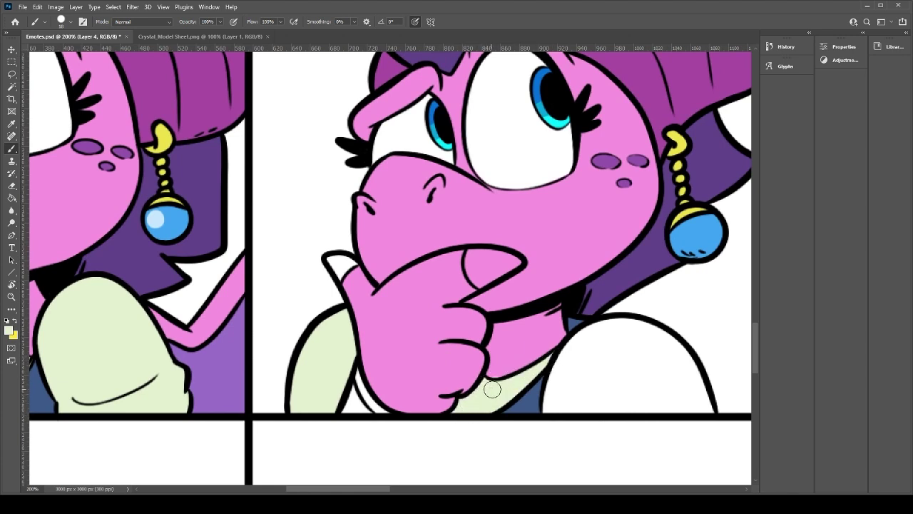
Step: Fill the thinking dragon's large near sleeve with the pale green shirt colour and brush over the remaining gaps
{"action": "left_click", "coordinate": [491, 372], "text": "alt"}
{"action": "mouse_move", "coordinate": [570, 380]}
{"action": "left_mouse_down"}
{"action": "mouse_move", "coordinate": [596, 339]}
{"action": "mouse_move", "coordinate": [555, 398]}
{"action": "mouse_move", "coordinate": [626, 331]}
{"action": "mouse_move", "coordinate": [577, 337]}
{"action": "mouse_move", "coordinate": [657, 334]}
{"action": "mouse_move", "coordinate": [648, 336]}
{"action": "mouse_move", "coordinate": [693, 394]}
{"action": "mouse_move", "coordinate": [676, 349]}
{"action": "mouse_move", "coordinate": [714, 410]}
{"action": "mouse_move", "coordinate": [698, 393]}
{"action": "mouse_move", "coordinate": [712, 411]}
{"action": "mouse_move", "coordinate": [551, 401]}
{"action": "left_mouse_up"}
{"action": "key", "text": "g"}
{"action": "left_click", "coordinate": [597, 384]}
{"action": "key", "text": "b"}
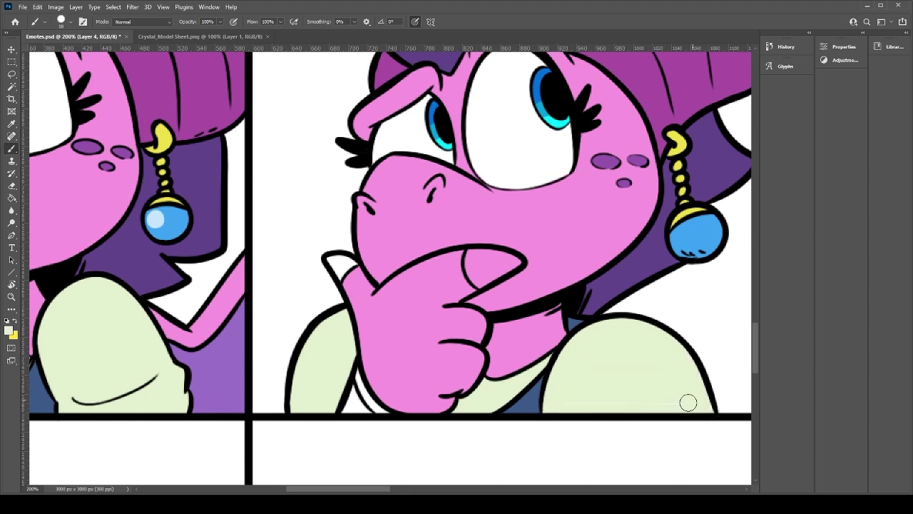
{"action": "left_click_drag", "start_coordinate": [629, 359], "coordinate": [693, 403]}
Step: Sample the light grey claw colour from the character model sheet and paint the claws on the thinking dragon's thumb and finger
{"action": "left_click", "coordinate": [202, 37]}
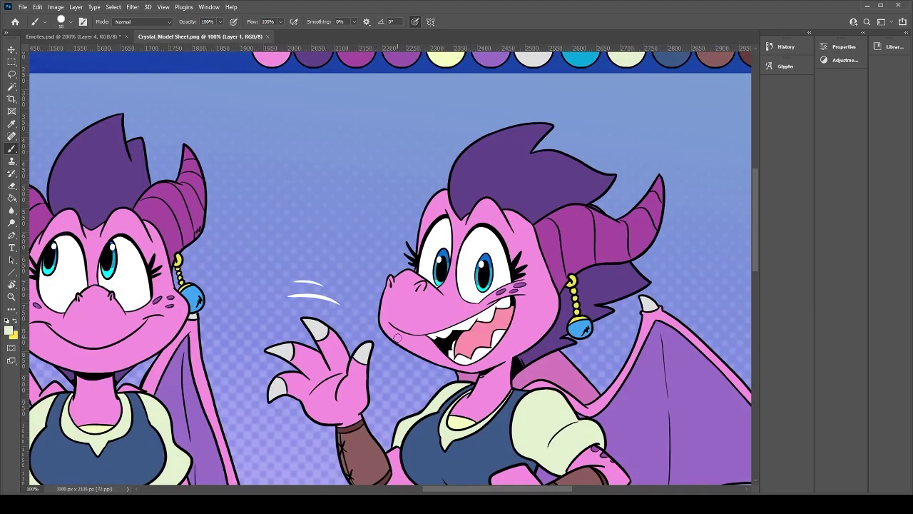
{"action": "key", "text": "ctrl+Tab"}
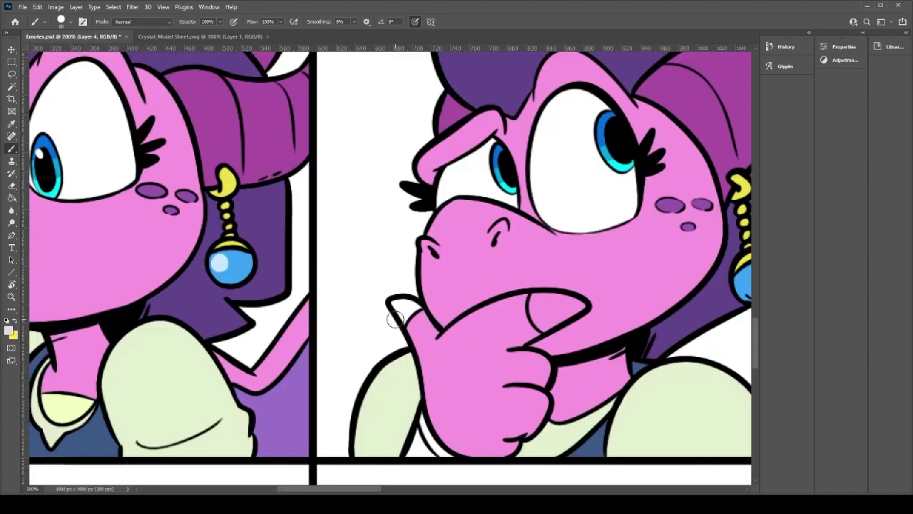
{"action": "mouse_move", "coordinate": [541, 300]}
{"action": "left_mouse_down"}
{"action": "mouse_move", "coordinate": [545, 324]}
{"action": "mouse_move", "coordinate": [540, 297]}
{"action": "mouse_move", "coordinate": [579, 304]}
{"action": "mouse_move", "coordinate": [546, 315]}
{"action": "left_mouse_up"}
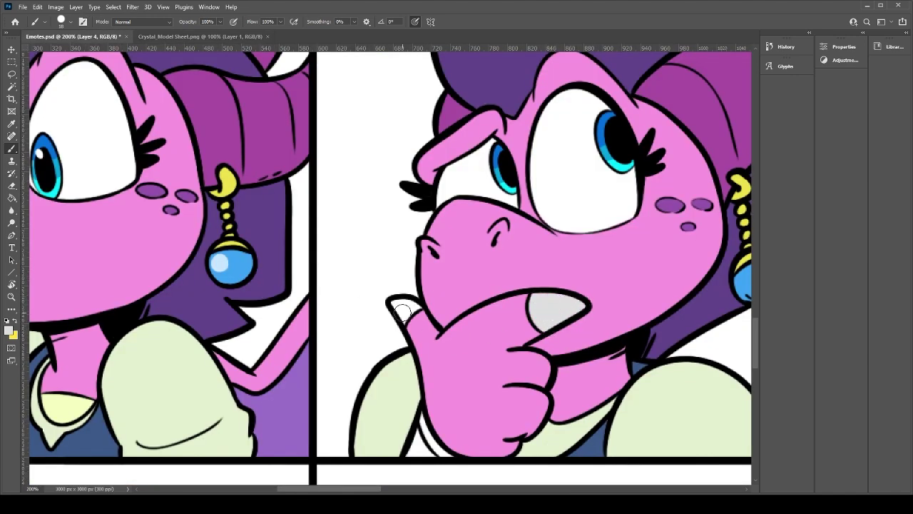
{"action": "mouse_move", "coordinate": [403, 321]}
{"action": "left_mouse_down"}
{"action": "mouse_move", "coordinate": [394, 303]}
{"action": "mouse_move", "coordinate": [413, 315]}
{"action": "mouse_move", "coordinate": [420, 301]}
{"action": "left_mouse_up"}
Step: Colour the bracer below the thinking dragon's hand with the dark and lighter browns sampled from the model sheet
{"action": "left_click", "coordinate": [227, 34]}
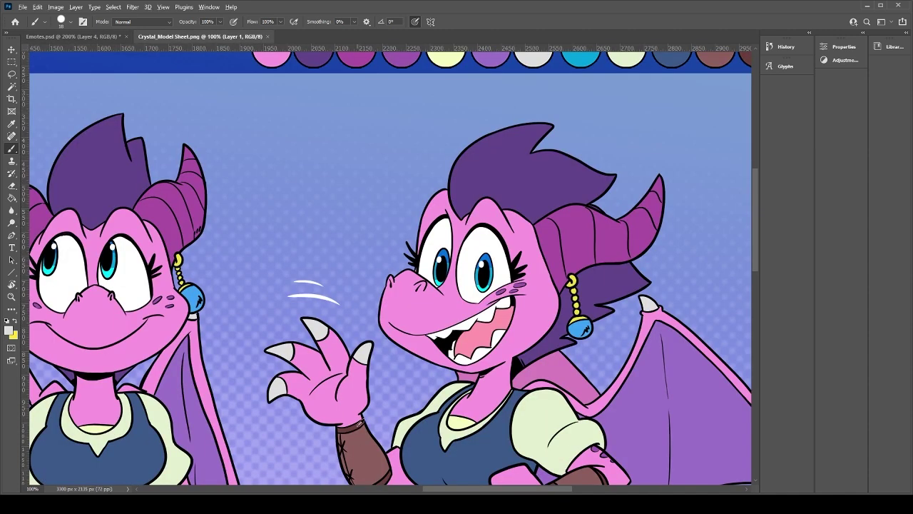
{"action": "left_click", "coordinate": [100, 35]}
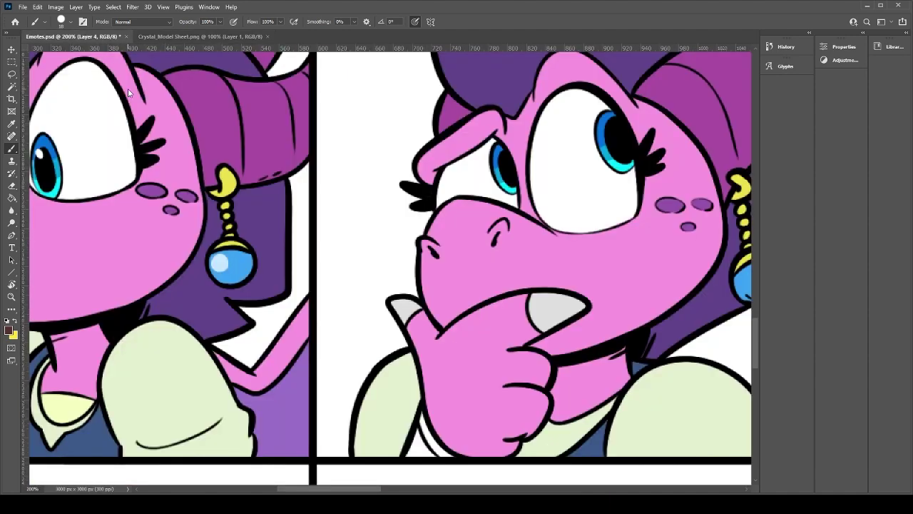
{"action": "left_click_drag", "start_coordinate": [422, 411], "coordinate": [450, 455]}
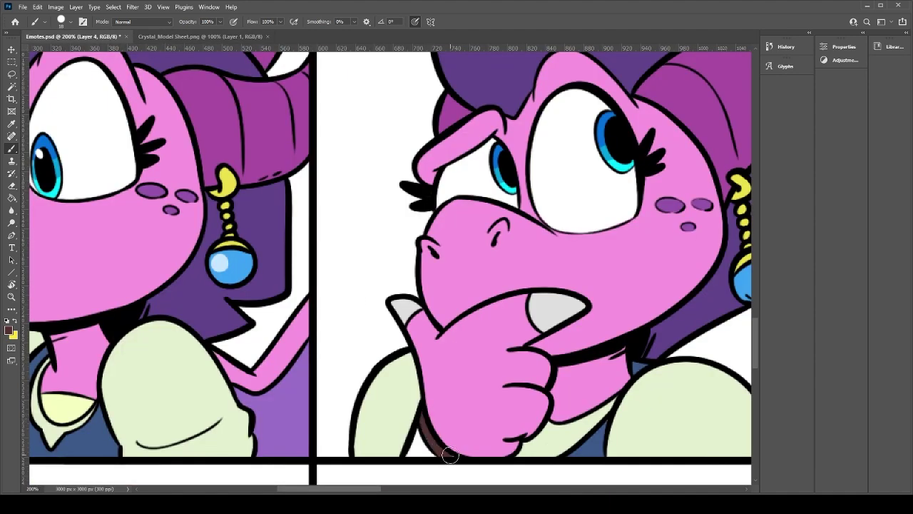
{"action": "left_click", "coordinate": [210, 36]}
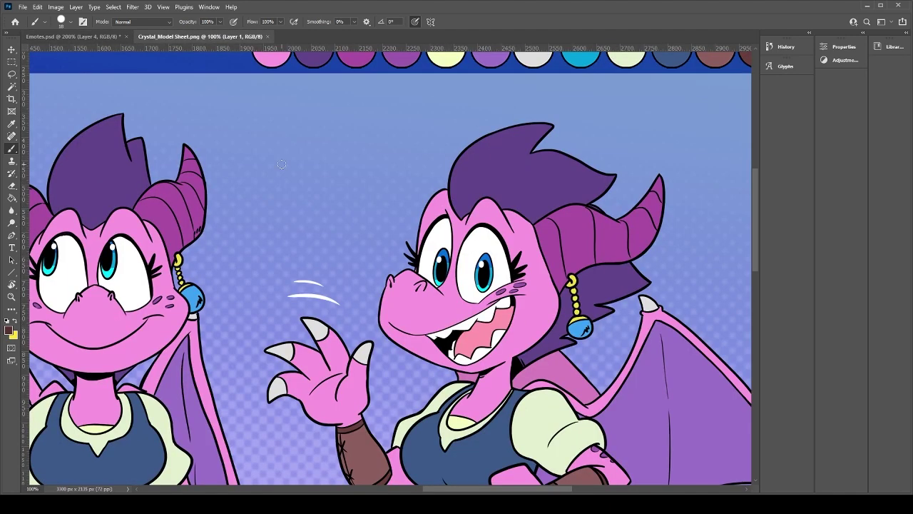
{"action": "left_click", "coordinate": [78, 36]}
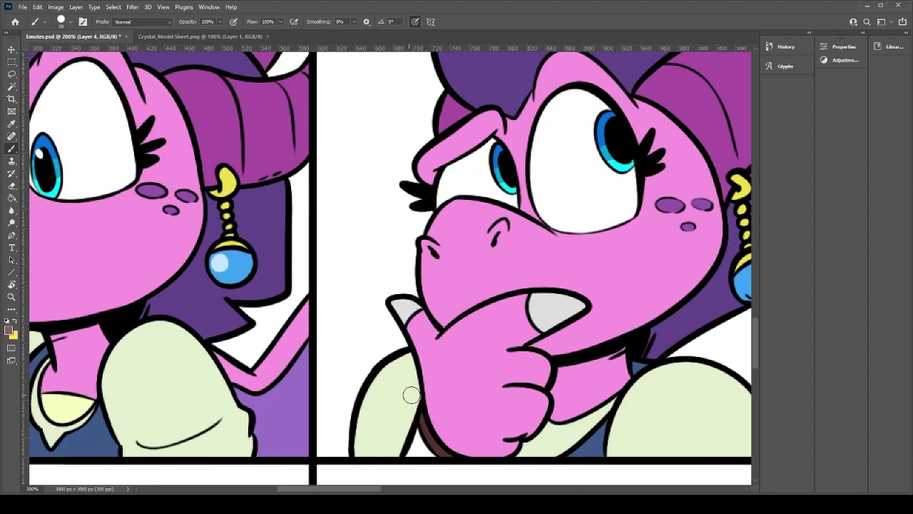
{"action": "mouse_move", "coordinate": [420, 428]}
{"action": "left_mouse_down"}
{"action": "mouse_move", "coordinate": [435, 456]}
{"action": "mouse_move", "coordinate": [414, 455]}
{"action": "mouse_move", "coordinate": [434, 410]}
{"action": "left_mouse_up"}
Step: Sample the pink skin colour and save the emote document
{"action": "left_click_drag", "start_coordinate": [648, 335], "coordinate": [427, 448]}
{"action": "key", "text": "ctrl+minus"}
{"action": "key", "text": "ctrl+s"}
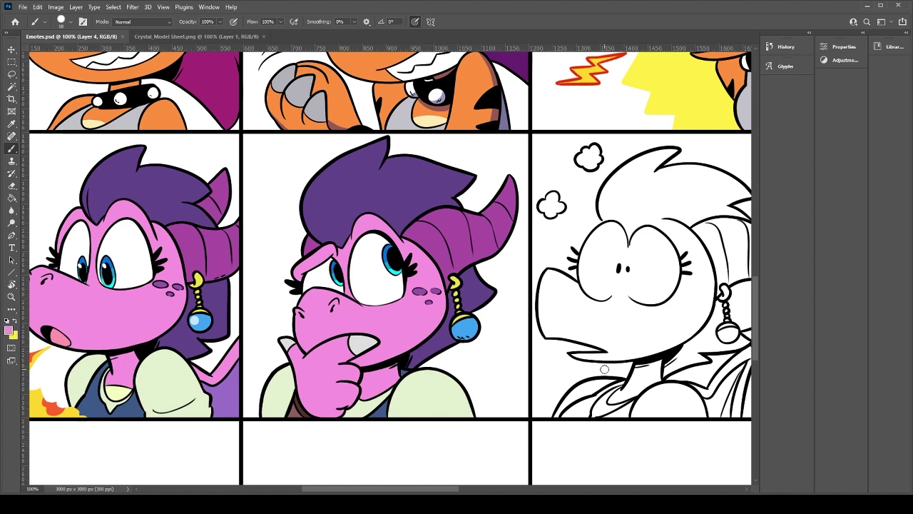
Step: Paint a pink border inside the snout and lower jaw outlines of the uncoloured dragon in the next panel
{"action": "left_click_drag", "start_coordinate": [633, 343], "coordinate": [516, 358]}
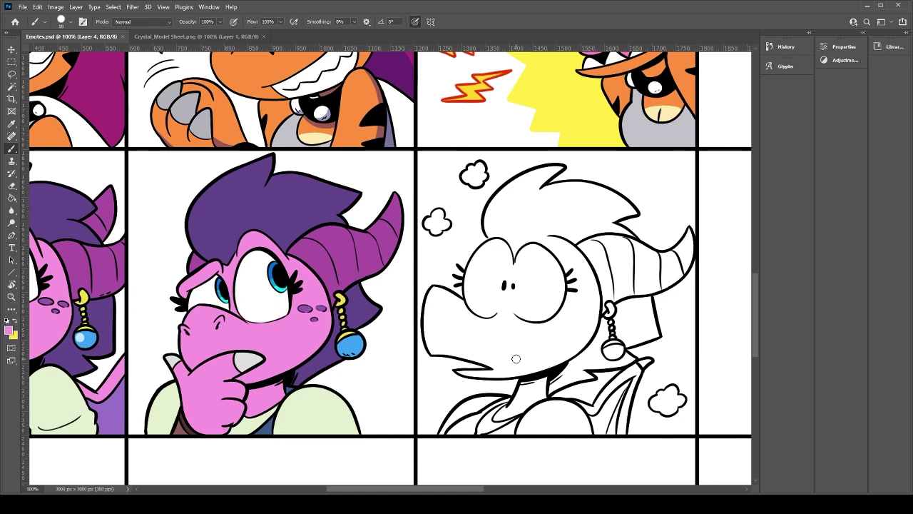
{"action": "left_click_drag", "start_coordinate": [605, 355], "coordinate": [471, 359]}
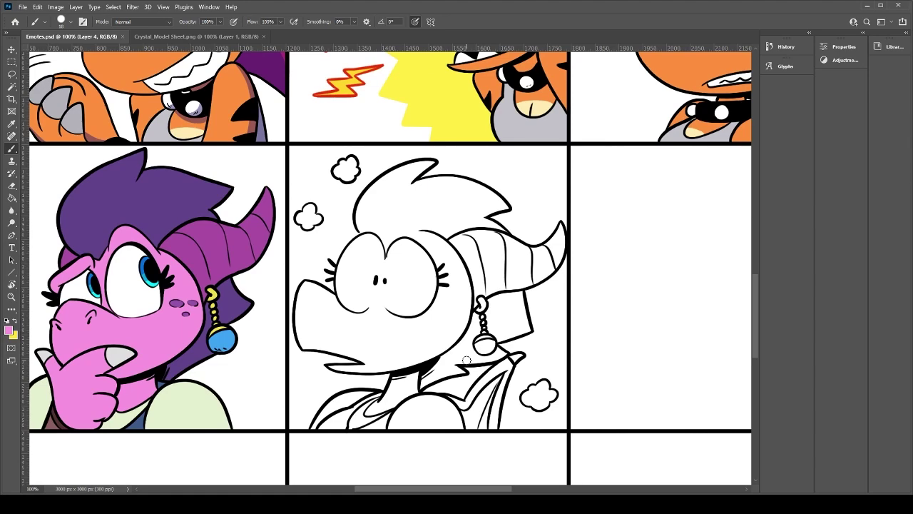
{"action": "key", "text": "ctrl+plus"}
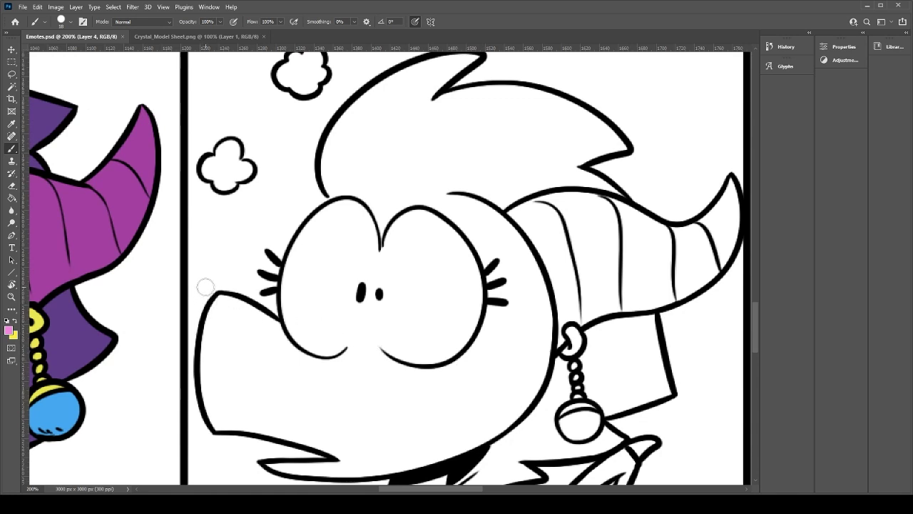
{"action": "mouse_move", "coordinate": [217, 289]}
{"action": "left_mouse_down"}
{"action": "mouse_move", "coordinate": [288, 332]}
{"action": "mouse_move", "coordinate": [223, 304]}
{"action": "mouse_move", "coordinate": [211, 349]}
{"action": "mouse_move", "coordinate": [212, 314]}
{"action": "mouse_move", "coordinate": [209, 390]}
{"action": "mouse_move", "coordinate": [219, 427]}
{"action": "mouse_move", "coordinate": [206, 348]}
{"action": "mouse_move", "coordinate": [214, 394]}
{"action": "mouse_move", "coordinate": [200, 388]}
{"action": "mouse_move", "coordinate": [222, 423]}
{"action": "mouse_move", "coordinate": [296, 433]}
{"action": "mouse_move", "coordinate": [255, 430]}
{"action": "mouse_move", "coordinate": [353, 460]}
{"action": "mouse_move", "coordinate": [325, 460]}
{"action": "mouse_move", "coordinate": [251, 343]}
{"action": "left_mouse_up"}
{"action": "left_click_drag", "start_coordinate": [207, 368], "coordinate": [309, 350]}
{"action": "key", "text": "ctrl+z"}
{"action": "left_click_drag", "start_coordinate": [212, 367], "coordinate": [349, 356]}
{"action": "key", "text": "ctrl+z"}
{"action": "left_click_drag", "start_coordinate": [227, 370], "coordinate": [349, 358]}
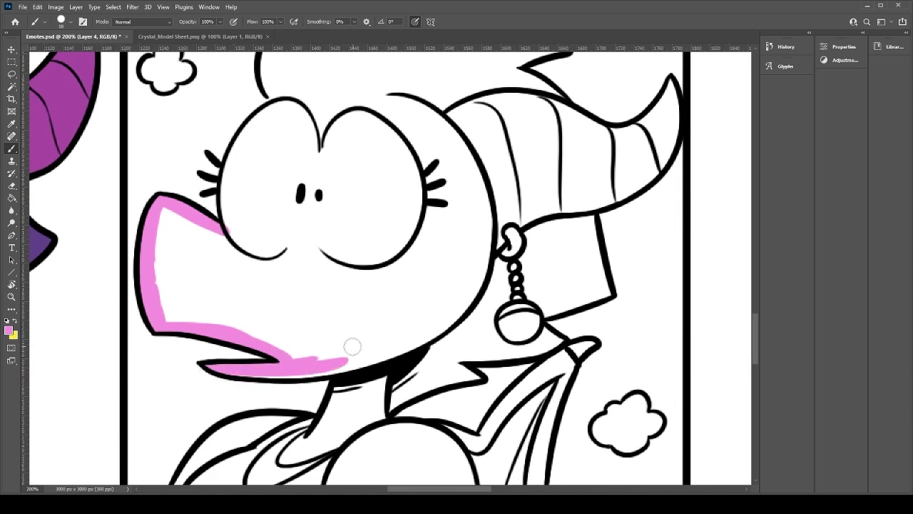
{"action": "mouse_move", "coordinate": [229, 376]}
{"action": "left_mouse_down"}
{"action": "mouse_move", "coordinate": [294, 371]}
{"action": "mouse_move", "coordinate": [362, 354]}
{"action": "left_mouse_up"}
{"action": "left_click_drag", "start_coordinate": [311, 372], "coordinate": [382, 352]}
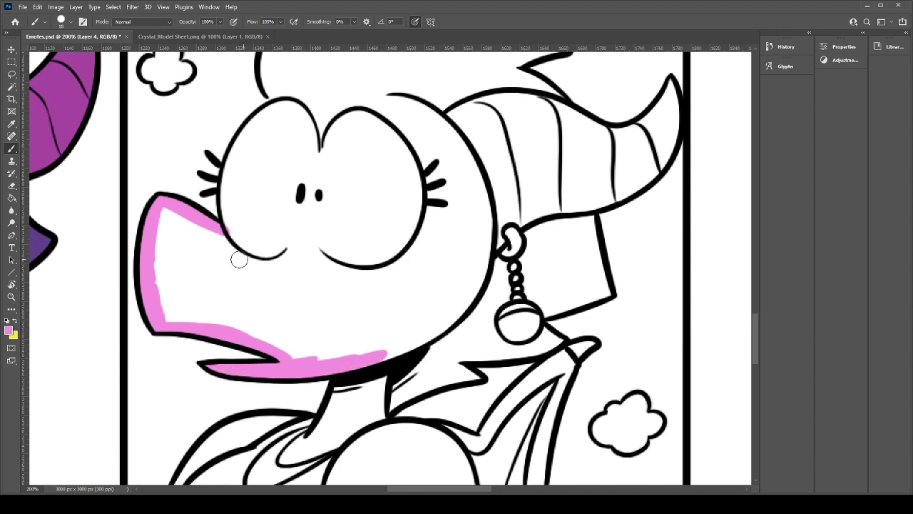
Step: Continue the pink border around the dragon's eye, forehead, back of the head and jaw to close the face shape
{"action": "scroll", "coordinate": [204, 228], "scroll_direction": "up", "scroll_amount": 3}
{"action": "mouse_move", "coordinate": [204, 321]}
{"action": "left_mouse_down"}
{"action": "mouse_move", "coordinate": [241, 224]}
{"action": "mouse_move", "coordinate": [233, 230]}
{"action": "mouse_move", "coordinate": [278, 211]}
{"action": "mouse_move", "coordinate": [388, 204]}
{"action": "mouse_move", "coordinate": [428, 239]}
{"action": "mouse_move", "coordinate": [449, 360]}
{"action": "left_mouse_up"}
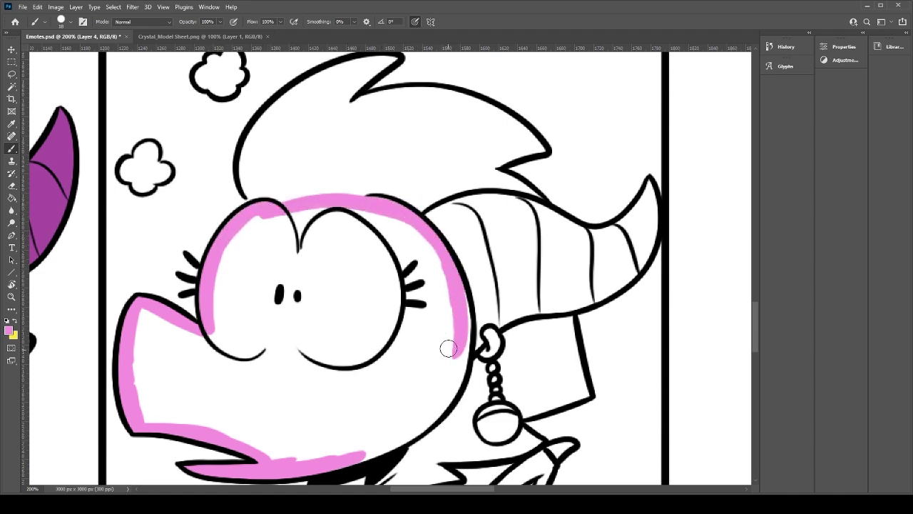
{"action": "left_click_drag", "start_coordinate": [462, 296], "coordinate": [455, 385]}
{"action": "mouse_move", "coordinate": [459, 337]}
{"action": "left_mouse_down"}
{"action": "mouse_move", "coordinate": [464, 245]}
{"action": "mouse_move", "coordinate": [411, 340]}
{"action": "mouse_move", "coordinate": [391, 347]}
{"action": "left_mouse_up"}
{"action": "mouse_move", "coordinate": [439, 295]}
{"action": "left_mouse_down"}
{"action": "mouse_move", "coordinate": [342, 366]}
{"action": "mouse_move", "coordinate": [450, 290]}
{"action": "left_mouse_up"}
{"action": "key", "text": "ctrl+z"}
{"action": "key", "text": "ctrl+z"}
{"action": "left_click_drag", "start_coordinate": [338, 370], "coordinate": [443, 292]}
{"action": "left_click_drag", "start_coordinate": [388, 349], "coordinate": [432, 294]}
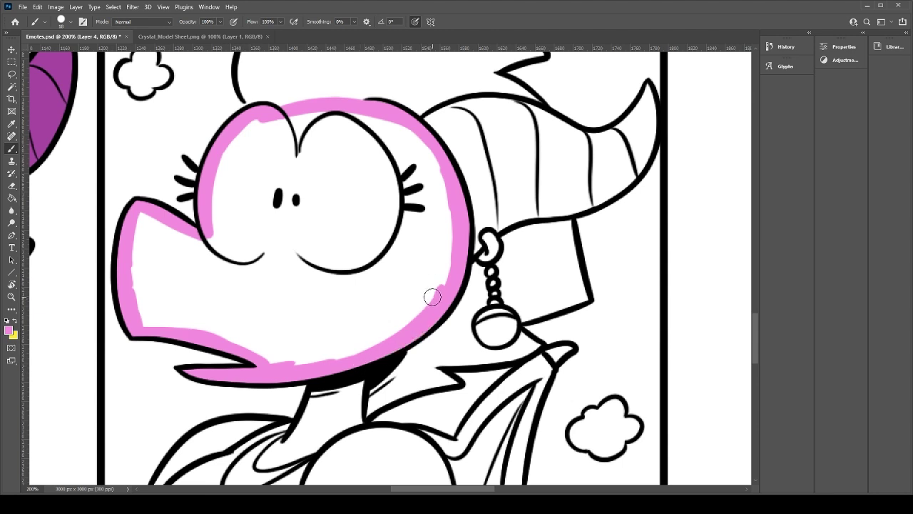
Step: Fill the bordered face with pink and brush over the thin unfilled seams along the border
{"action": "key", "text": "g"}
{"action": "left_click", "coordinate": [373, 295]}
{"action": "key", "text": "b"}
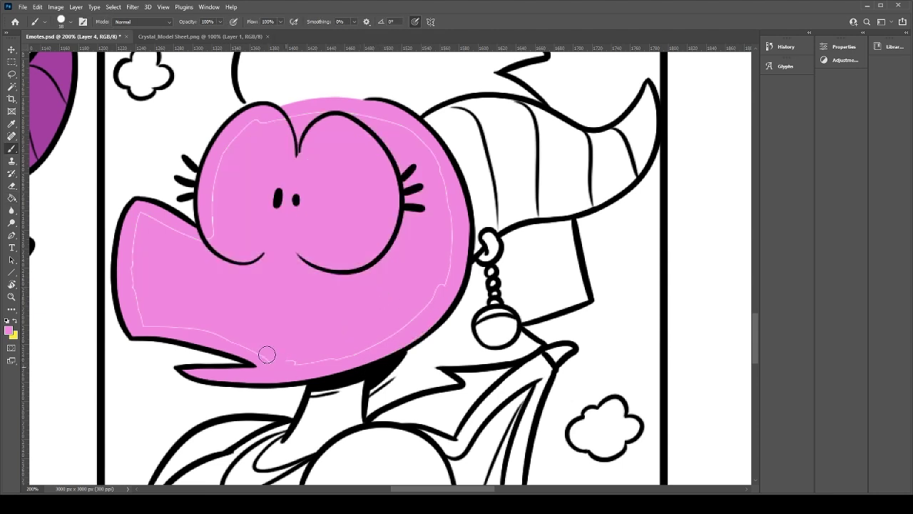
{"action": "mouse_move", "coordinate": [149, 321]}
{"action": "left_mouse_down"}
{"action": "mouse_move", "coordinate": [135, 275]}
{"action": "mouse_move", "coordinate": [137, 221]}
{"action": "mouse_move", "coordinate": [179, 230]}
{"action": "mouse_move", "coordinate": [297, 122]}
{"action": "mouse_move", "coordinate": [385, 121]}
{"action": "mouse_move", "coordinate": [436, 179]}
{"action": "mouse_move", "coordinate": [446, 229]}
{"action": "mouse_move", "coordinate": [361, 351]}
{"action": "mouse_move", "coordinate": [284, 350]}
{"action": "left_mouse_up"}
Step: Paint the dragon's neck and the wing's arm and finger bones in the same pink
{"action": "mouse_move", "coordinate": [264, 462]}
{"action": "left_mouse_down"}
{"action": "mouse_move", "coordinate": [303, 428]}
{"action": "mouse_move", "coordinate": [314, 404]}
{"action": "mouse_move", "coordinate": [354, 392]}
{"action": "mouse_move", "coordinate": [361, 417]}
{"action": "mouse_move", "coordinate": [264, 464]}
{"action": "left_mouse_up"}
{"action": "left_click_drag", "start_coordinate": [344, 401], "coordinate": [296, 302]}
{"action": "mouse_move", "coordinate": [380, 333]}
{"action": "left_mouse_down"}
{"action": "mouse_move", "coordinate": [412, 357]}
{"action": "mouse_move", "coordinate": [426, 324]}
{"action": "mouse_move", "coordinate": [485, 276]}
{"action": "mouse_move", "coordinate": [492, 292]}
{"action": "mouse_move", "coordinate": [441, 314]}
{"action": "mouse_move", "coordinate": [474, 277]}
{"action": "mouse_move", "coordinate": [459, 285]}
{"action": "mouse_move", "coordinate": [494, 264]}
{"action": "mouse_move", "coordinate": [471, 284]}
{"action": "mouse_move", "coordinate": [501, 269]}
{"action": "mouse_move", "coordinate": [474, 345]}
{"action": "left_mouse_up"}
{"action": "mouse_move", "coordinate": [469, 399]}
{"action": "left_mouse_down"}
{"action": "mouse_move", "coordinate": [472, 341]}
{"action": "mouse_move", "coordinate": [465, 376]}
{"action": "left_mouse_up"}
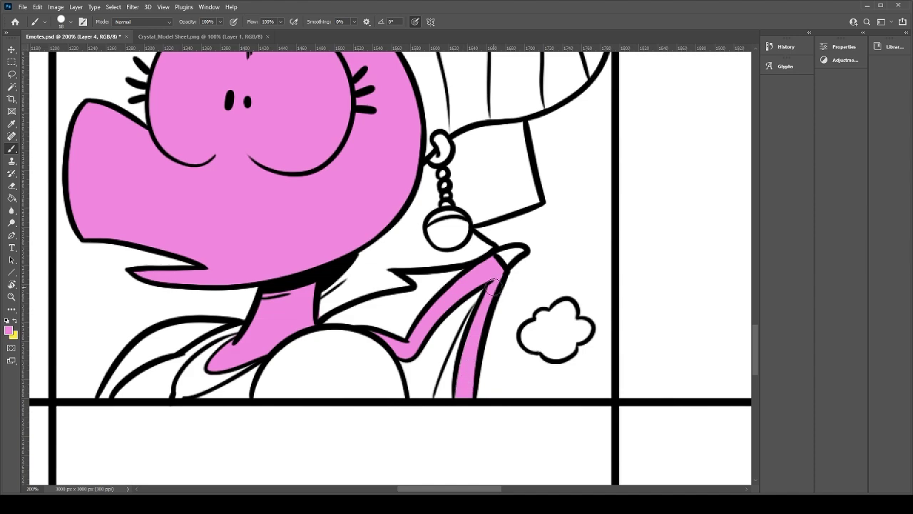
Step: Paint the wing membrane between the pink bones in the purple sampled from the finished emote's wing
{"action": "mouse_move", "coordinate": [226, 299]}
{"action": "left_mouse_down"}
{"action": "mouse_move", "coordinate": [378, 356]}
{"action": "mouse_move", "coordinate": [370, 368]}
{"action": "mouse_move", "coordinate": [386, 459]}
{"action": "mouse_move", "coordinate": [601, 387]}
{"action": "left_mouse_up"}
{"action": "left_click_drag", "start_coordinate": [114, 428], "coordinate": [720, 368]}
{"action": "left_click_drag", "start_coordinate": [275, 369], "coordinate": [261, 384]}
{"action": "left_click_drag", "start_coordinate": [601, 354], "coordinate": [107, 371]}
{"action": "mouse_move", "coordinate": [571, 375]}
{"action": "left_mouse_down"}
{"action": "mouse_move", "coordinate": [204, 383]}
{"action": "mouse_move", "coordinate": [86, 342]}
{"action": "left_mouse_up"}
{"action": "mouse_move", "coordinate": [424, 383]}
{"action": "left_mouse_down"}
{"action": "mouse_move", "coordinate": [470, 337]}
{"action": "mouse_move", "coordinate": [457, 369]}
{"action": "mouse_move", "coordinate": [500, 308]}
{"action": "mouse_move", "coordinate": [463, 382]}
{"action": "mouse_move", "coordinate": [485, 336]}
{"action": "mouse_move", "coordinate": [471, 411]}
{"action": "mouse_move", "coordinate": [433, 410]}
{"action": "mouse_move", "coordinate": [427, 379]}
{"action": "mouse_move", "coordinate": [461, 386]}
{"action": "left_mouse_up"}
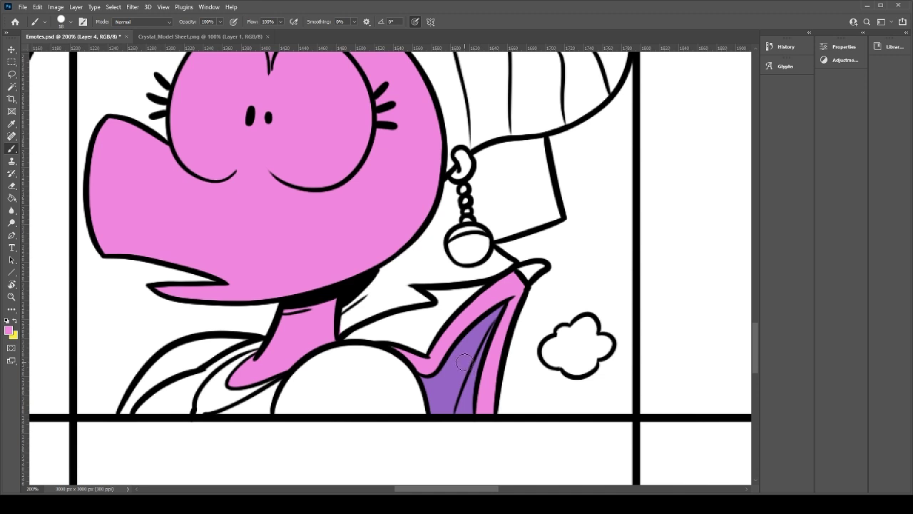
Step: Save the document and paint both of the dragon's shirt sleeves in the pale green sampled from the finished emote
{"action": "key", "text": "ctrl+s"}
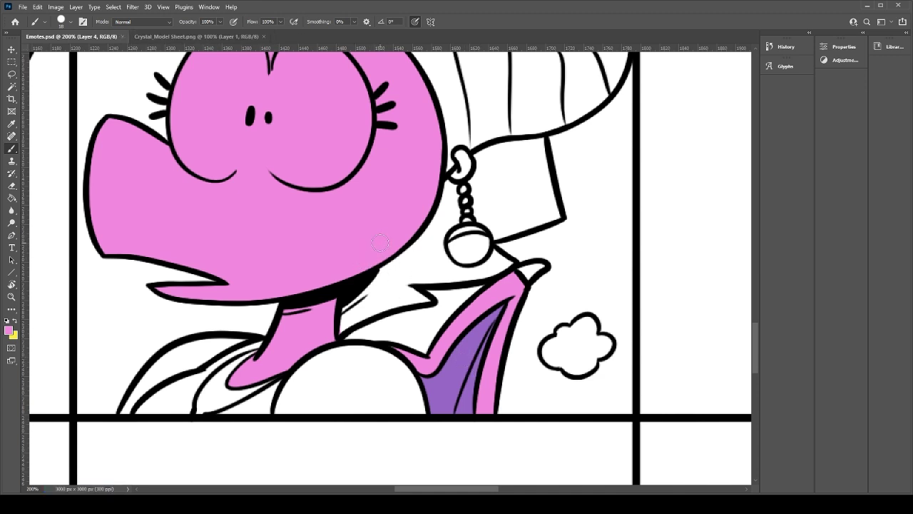
{"action": "left_click_drag", "start_coordinate": [327, 247], "coordinate": [475, 302]}
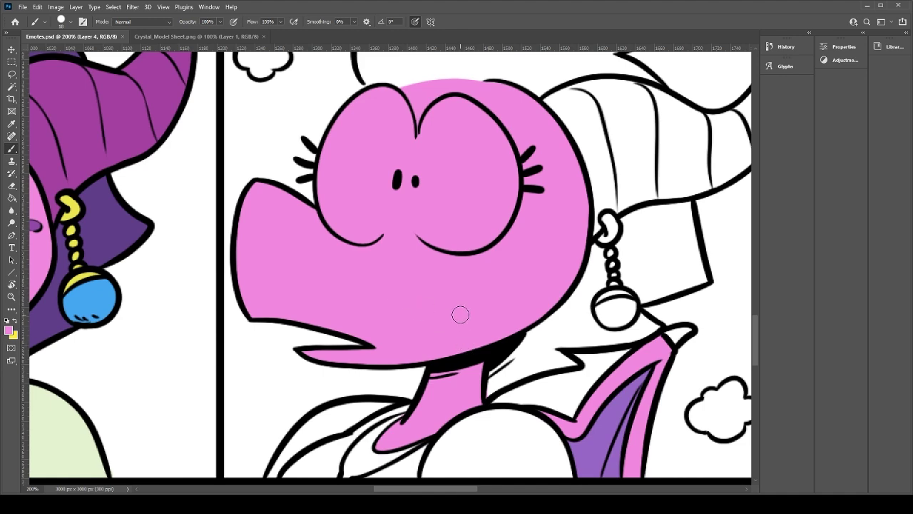
{"action": "left_click_drag", "start_coordinate": [372, 358], "coordinate": [567, 314]}
{"action": "scroll", "coordinate": [515, 357], "scroll_direction": "right", "scroll_amount": 5}
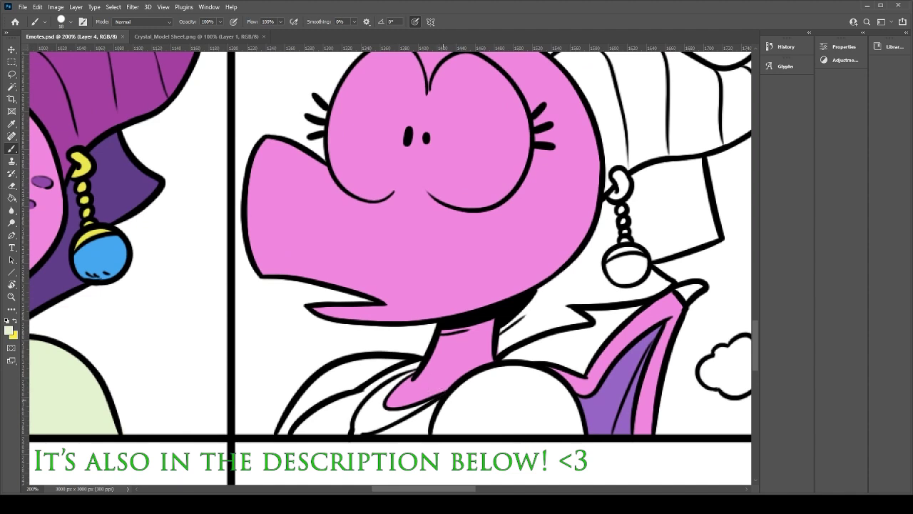
{"action": "mouse_move", "coordinate": [437, 430]}
{"action": "left_mouse_down"}
{"action": "mouse_move", "coordinate": [499, 385]}
{"action": "mouse_move", "coordinate": [484, 383]}
{"action": "mouse_move", "coordinate": [545, 383]}
{"action": "mouse_move", "coordinate": [493, 373]}
{"action": "mouse_move", "coordinate": [551, 407]}
{"action": "mouse_move", "coordinate": [555, 390]}
{"action": "mouse_move", "coordinate": [565, 396]}
{"action": "mouse_move", "coordinate": [580, 434]}
{"action": "mouse_move", "coordinate": [567, 422]}
{"action": "mouse_move", "coordinate": [579, 432]}
{"action": "mouse_move", "coordinate": [451, 420]}
{"action": "mouse_move", "coordinate": [471, 403]}
{"action": "mouse_move", "coordinate": [459, 409]}
{"action": "mouse_move", "coordinate": [497, 404]}
{"action": "mouse_move", "coordinate": [451, 424]}
{"action": "left_mouse_up"}
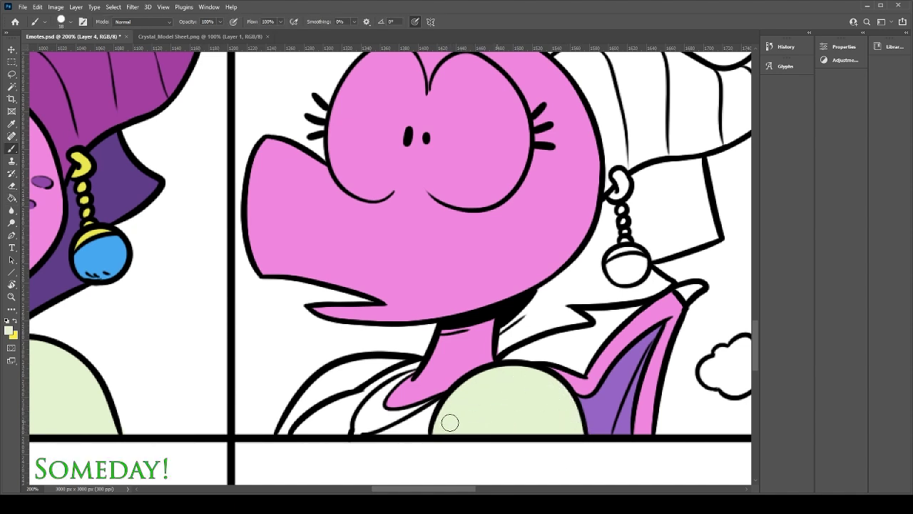
{"action": "mouse_move", "coordinate": [284, 429]}
{"action": "left_mouse_down"}
{"action": "mouse_move", "coordinate": [336, 373]}
{"action": "mouse_move", "coordinate": [334, 384]}
{"action": "mouse_move", "coordinate": [371, 369]}
{"action": "mouse_move", "coordinate": [328, 375]}
{"action": "mouse_move", "coordinate": [293, 412]}
{"action": "mouse_move", "coordinate": [350, 372]}
{"action": "left_mouse_up"}
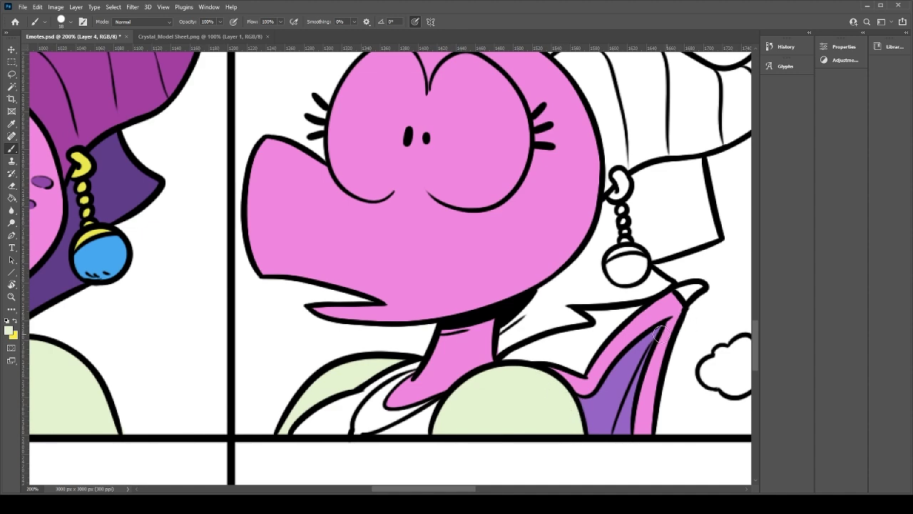
Step: Sample the dark purple of the finished emote's hair and fill the hair behind the dragon's head and neck with it
{"action": "left_click_drag", "start_coordinate": [402, 302], "coordinate": [479, 306]}
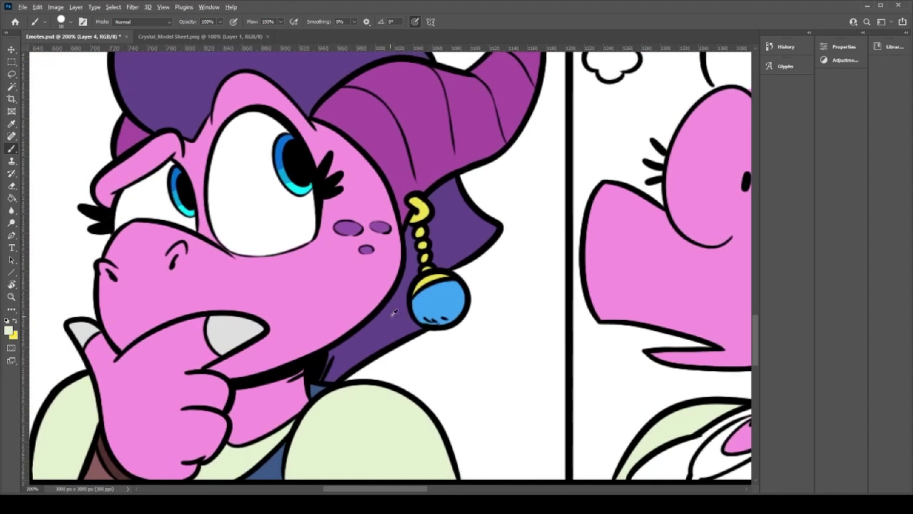
{"action": "scroll", "coordinate": [413, 314], "scroll_direction": "right", "scroll_amount": 10}
{"action": "left_click_drag", "start_coordinate": [345, 385], "coordinate": [355, 382]}
{"action": "key", "text": "ctrl+z"}
{"action": "mouse_move", "coordinate": [365, 345]}
{"action": "left_mouse_down"}
{"action": "mouse_move", "coordinate": [345, 393]}
{"action": "mouse_move", "coordinate": [358, 366]}
{"action": "mouse_move", "coordinate": [436, 356]}
{"action": "mouse_move", "coordinate": [402, 338]}
{"action": "mouse_move", "coordinate": [516, 312]}
{"action": "mouse_move", "coordinate": [466, 328]}
{"action": "mouse_move", "coordinate": [484, 314]}
{"action": "mouse_move", "coordinate": [506, 324]}
{"action": "mouse_move", "coordinate": [487, 288]}
{"action": "mouse_move", "coordinate": [510, 290]}
{"action": "mouse_move", "coordinate": [559, 268]}
{"action": "mouse_move", "coordinate": [536, 207]}
{"action": "mouse_move", "coordinate": [542, 189]}
{"action": "mouse_move", "coordinate": [552, 238]}
{"action": "left_mouse_up"}
{"action": "mouse_move", "coordinate": [535, 199]}
{"action": "left_mouse_down"}
{"action": "mouse_move", "coordinate": [453, 248]}
{"action": "mouse_move", "coordinate": [444, 264]}
{"action": "mouse_move", "coordinate": [519, 204]}
{"action": "mouse_move", "coordinate": [499, 207]}
{"action": "mouse_move", "coordinate": [541, 216]}
{"action": "left_mouse_up"}
{"action": "key", "text": "ctrl+z"}
{"action": "mouse_move", "coordinate": [457, 241]}
{"action": "left_mouse_down"}
{"action": "mouse_move", "coordinate": [423, 305]}
{"action": "mouse_move", "coordinate": [450, 258]}
{"action": "mouse_move", "coordinate": [389, 319]}
{"action": "mouse_move", "coordinate": [403, 318]}
{"action": "mouse_move", "coordinate": [361, 364]}
{"action": "mouse_move", "coordinate": [401, 338]}
{"action": "mouse_move", "coordinate": [406, 318]}
{"action": "mouse_move", "coordinate": [437, 316]}
{"action": "mouse_move", "coordinate": [446, 288]}
{"action": "left_mouse_up"}
{"action": "key", "text": "g"}
{"action": "left_click", "coordinate": [441, 315]}
{"action": "key", "text": "b"}
{"action": "mouse_move", "coordinate": [409, 330]}
{"action": "left_mouse_down"}
{"action": "mouse_move", "coordinate": [491, 311]}
{"action": "mouse_move", "coordinate": [483, 299]}
{"action": "mouse_move", "coordinate": [544, 263]}
{"action": "mouse_move", "coordinate": [532, 215]}
{"action": "mouse_move", "coordinate": [474, 229]}
{"action": "mouse_move", "coordinate": [452, 288]}
{"action": "left_mouse_up"}
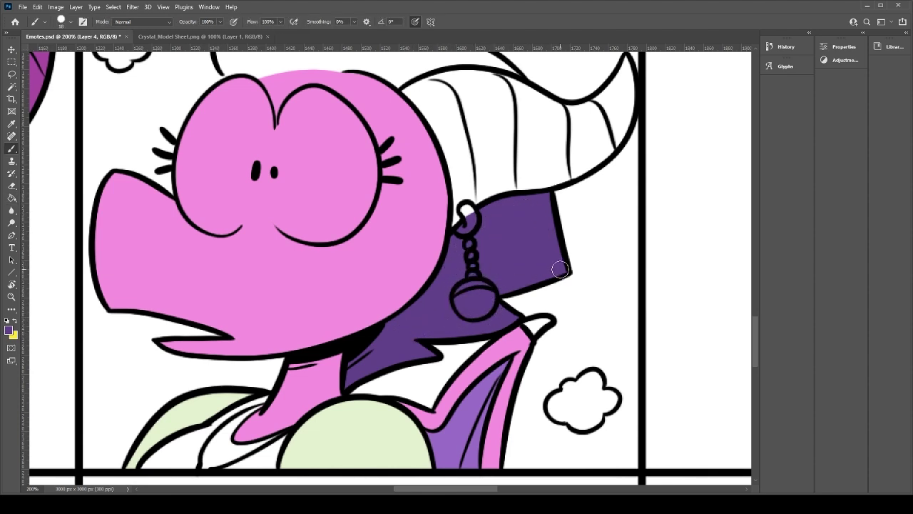
Step: Paint a dark purple border along the inner outline of the hair tuft above the dragon's head
{"action": "mouse_move", "coordinate": [423, 157]}
{"action": "left_mouse_down"}
{"action": "mouse_move", "coordinate": [473, 291]}
{"action": "mouse_move", "coordinate": [484, 356]}
{"action": "left_mouse_up"}
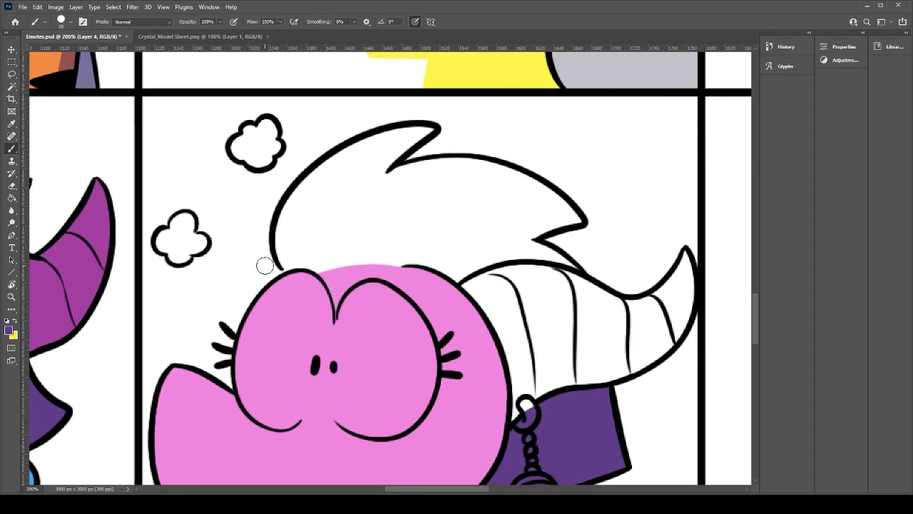
{"action": "mouse_move", "coordinate": [288, 267]}
{"action": "left_mouse_down"}
{"action": "mouse_move", "coordinate": [309, 185]}
{"action": "mouse_move", "coordinate": [351, 162]}
{"action": "left_mouse_up"}
{"action": "mouse_move", "coordinate": [269, 235]}
{"action": "left_mouse_down"}
{"action": "mouse_move", "coordinate": [376, 140]}
{"action": "mouse_move", "coordinate": [378, 151]}
{"action": "left_mouse_up"}
{"action": "key", "text": "ctrl+z"}
{"action": "left_click_drag", "start_coordinate": [299, 204], "coordinate": [416, 135]}
{"action": "mouse_move", "coordinate": [340, 155]}
{"action": "left_mouse_down"}
{"action": "mouse_move", "coordinate": [409, 132]}
{"action": "mouse_move", "coordinate": [398, 131]}
{"action": "mouse_move", "coordinate": [432, 128]}
{"action": "mouse_move", "coordinate": [375, 175]}
{"action": "mouse_move", "coordinate": [410, 139]}
{"action": "mouse_move", "coordinate": [375, 191]}
{"action": "mouse_move", "coordinate": [408, 150]}
{"action": "mouse_move", "coordinate": [381, 187]}
{"action": "mouse_move", "coordinate": [492, 169]}
{"action": "left_mouse_up"}
{"action": "mouse_move", "coordinate": [405, 177]}
{"action": "left_mouse_down"}
{"action": "mouse_move", "coordinate": [525, 191]}
{"action": "mouse_move", "coordinate": [577, 221]}
{"action": "mouse_move", "coordinate": [490, 169]}
{"action": "mouse_move", "coordinate": [491, 191]}
{"action": "left_mouse_up"}
Step: Draw the purple hairline across the dragon's forehead and tidy its edge against the skin's pink
{"action": "mouse_move", "coordinate": [295, 268]}
{"action": "left_mouse_down"}
{"action": "mouse_move", "coordinate": [368, 294]}
{"action": "mouse_move", "coordinate": [349, 299]}
{"action": "mouse_move", "coordinate": [340, 287]}
{"action": "mouse_move", "coordinate": [396, 264]}
{"action": "mouse_move", "coordinate": [455, 258]}
{"action": "left_mouse_up"}
{"action": "key", "text": "ctrl+z"}
{"action": "key", "text": "ctrl+z"}
{"action": "key", "text": "ctrl+z"}
{"action": "mouse_move", "coordinate": [334, 285]}
{"action": "left_mouse_down"}
{"action": "mouse_move", "coordinate": [407, 257]}
{"action": "mouse_move", "coordinate": [460, 260]}
{"action": "left_mouse_up"}
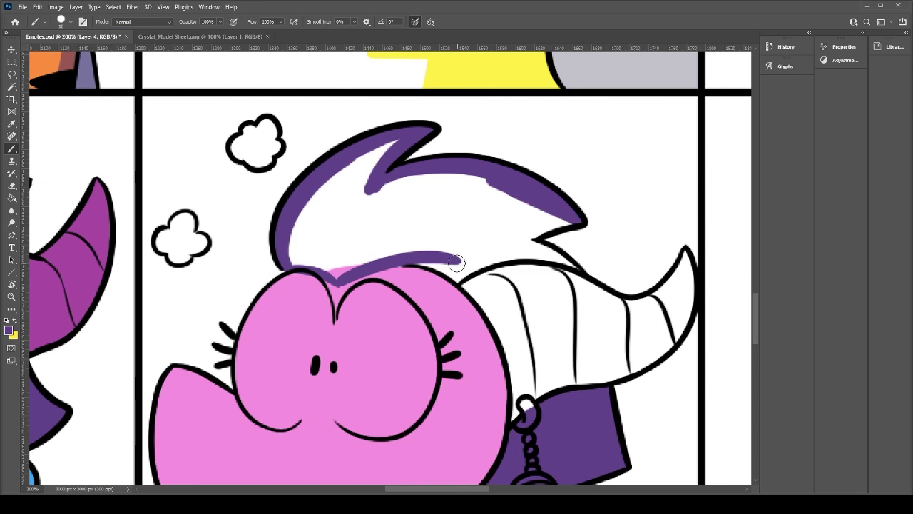
{"action": "left_click_drag", "start_coordinate": [360, 276], "coordinate": [467, 259]}
{"action": "left_click", "coordinate": [414, 277], "text": "alt"}
{"action": "mouse_move", "coordinate": [350, 285]}
{"action": "left_mouse_down"}
{"action": "mouse_move", "coordinate": [410, 265]}
{"action": "mouse_move", "coordinate": [458, 276]}
{"action": "mouse_move", "coordinate": [502, 257]}
{"action": "left_mouse_up"}
{"action": "key", "text": "ctrl+z"}
{"action": "mouse_move", "coordinate": [449, 268]}
{"action": "left_mouse_down"}
{"action": "mouse_move", "coordinate": [545, 254]}
{"action": "mouse_move", "coordinate": [581, 272]}
{"action": "mouse_move", "coordinate": [510, 250]}
{"action": "mouse_move", "coordinate": [559, 260]}
{"action": "mouse_move", "coordinate": [519, 238]}
{"action": "mouse_move", "coordinate": [519, 246]}
{"action": "mouse_move", "coordinate": [573, 219]}
{"action": "mouse_move", "coordinate": [522, 241]}
{"action": "mouse_move", "coordinate": [540, 227]}
{"action": "mouse_move", "coordinate": [509, 198]}
{"action": "mouse_move", "coordinate": [445, 231]}
{"action": "mouse_move", "coordinate": [464, 221]}
{"action": "mouse_move", "coordinate": [473, 236]}
{"action": "mouse_move", "coordinate": [508, 244]}
{"action": "mouse_move", "coordinate": [337, 280]}
{"action": "left_mouse_up"}
Step: Fill the bordered hair tuft with dark purple and brush over the thin unfilled seams
{"action": "key", "text": "g"}
{"action": "left_click", "coordinate": [445, 230]}
{"action": "key", "text": "b"}
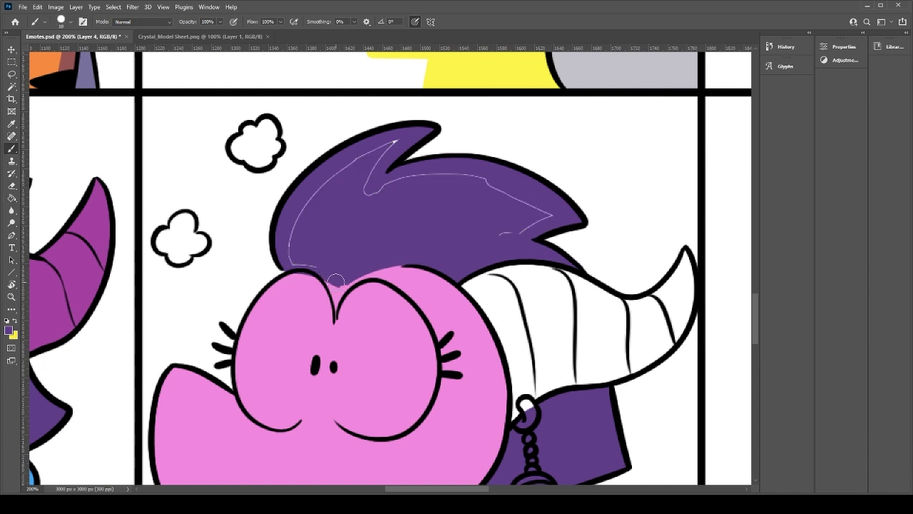
{"action": "mouse_move", "coordinate": [491, 235]}
{"action": "left_mouse_down"}
{"action": "mouse_move", "coordinate": [551, 211]}
{"action": "mouse_move", "coordinate": [442, 179]}
{"action": "mouse_move", "coordinate": [371, 194]}
{"action": "mouse_move", "coordinate": [371, 165]}
{"action": "mouse_move", "coordinate": [355, 168]}
{"action": "mouse_move", "coordinate": [287, 227]}
{"action": "mouse_move", "coordinate": [296, 259]}
{"action": "left_mouse_up"}
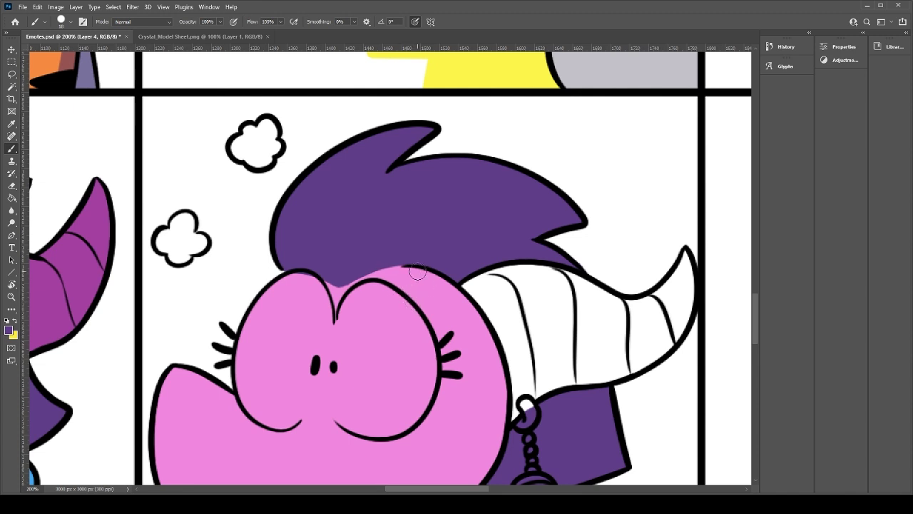
Step: Paint the dragon's vest dark blue and the shirt collar around the neck pale green, sampling the colours of the finished emotes
{"action": "left_click_drag", "start_coordinate": [438, 353], "coordinate": [416, 241]}
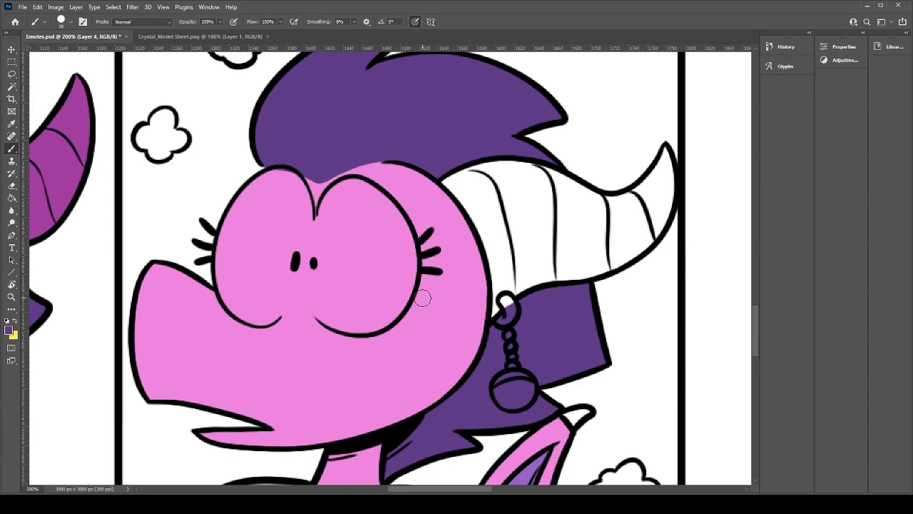
{"action": "left_click_drag", "start_coordinate": [423, 322], "coordinate": [416, 247]}
{"action": "mouse_move", "coordinate": [292, 327]}
{"action": "left_mouse_down"}
{"action": "mouse_move", "coordinate": [495, 318]}
{"action": "mouse_move", "coordinate": [763, 285]}
{"action": "left_mouse_up"}
{"action": "left_click_drag", "start_coordinate": [378, 316], "coordinate": [591, 335]}
{"action": "scroll", "coordinate": [591, 335], "scroll_direction": "left", "scroll_amount": 4}
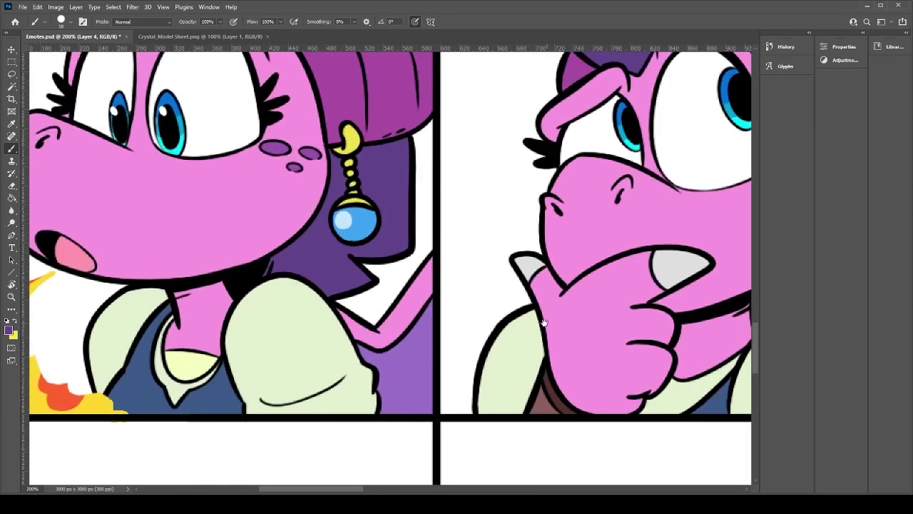
{"action": "scroll", "coordinate": [500, 349], "scroll_direction": "right", "scroll_amount": 15}
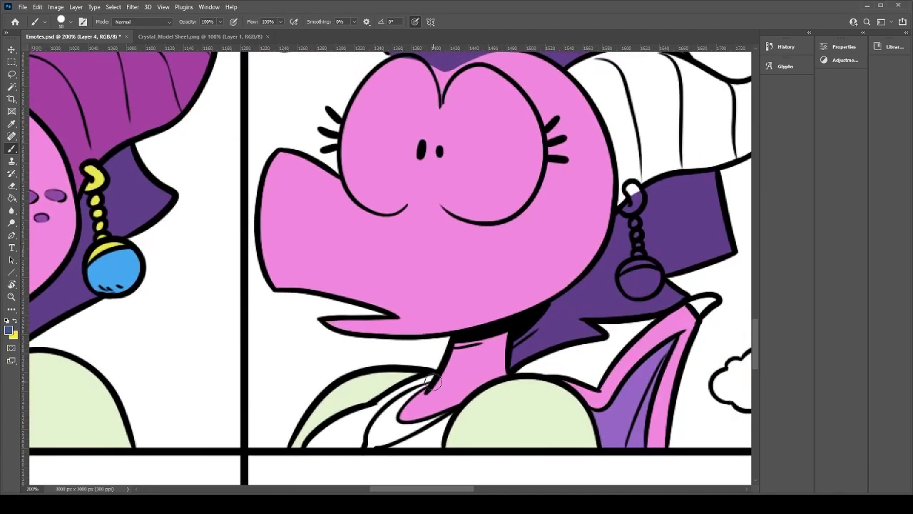
{"action": "mouse_move", "coordinate": [359, 445]}
{"action": "left_mouse_down"}
{"action": "mouse_move", "coordinate": [367, 419]}
{"action": "mouse_move", "coordinate": [355, 425]}
{"action": "mouse_move", "coordinate": [365, 416]}
{"action": "mouse_move", "coordinate": [429, 376]}
{"action": "left_mouse_up"}
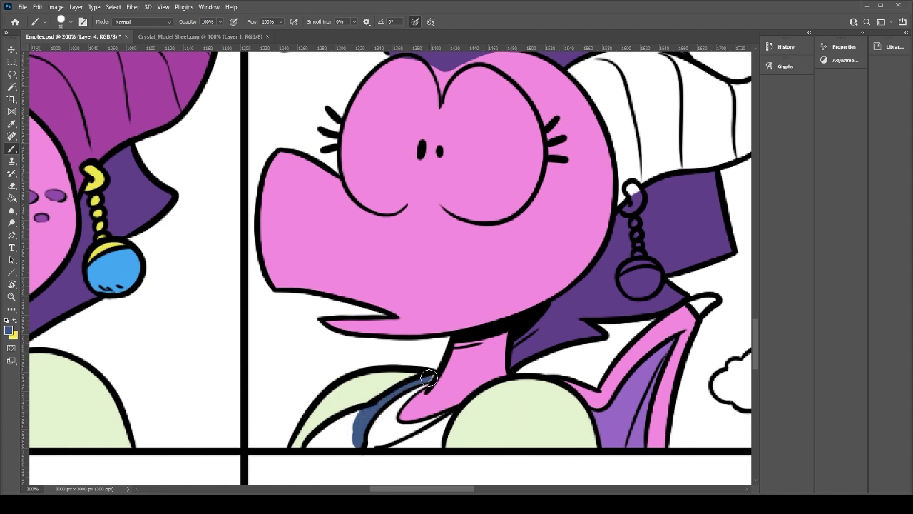
{"action": "mouse_move", "coordinate": [340, 430]}
{"action": "left_mouse_down"}
{"action": "mouse_move", "coordinate": [352, 420]}
{"action": "mouse_move", "coordinate": [317, 439]}
{"action": "mouse_move", "coordinate": [404, 446]}
{"action": "mouse_move", "coordinate": [432, 431]}
{"action": "mouse_move", "coordinate": [438, 445]}
{"action": "left_mouse_up"}
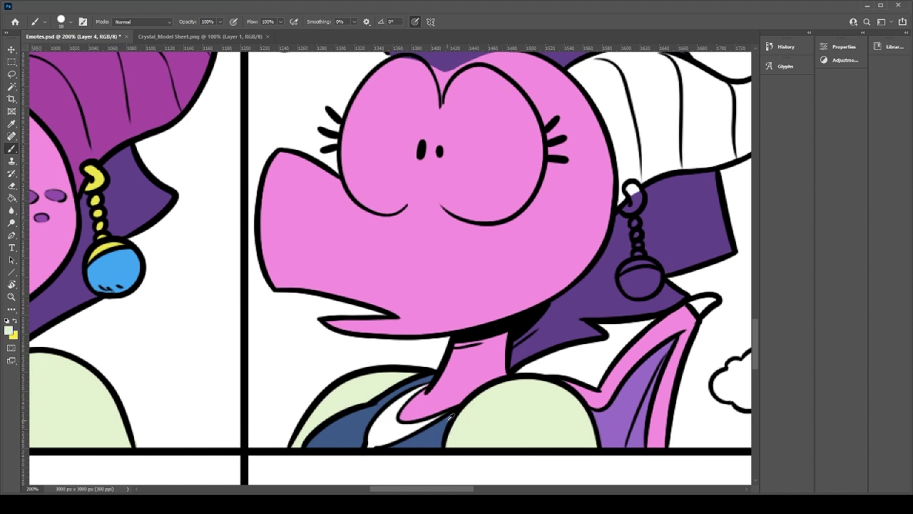
{"action": "mouse_move", "coordinate": [369, 446]}
{"action": "left_mouse_down"}
{"action": "mouse_move", "coordinate": [450, 410]}
{"action": "mouse_move", "coordinate": [407, 426]}
{"action": "mouse_move", "coordinate": [393, 404]}
{"action": "mouse_move", "coordinate": [401, 425]}
{"action": "mouse_move", "coordinate": [406, 399]}
{"action": "left_mouse_up"}
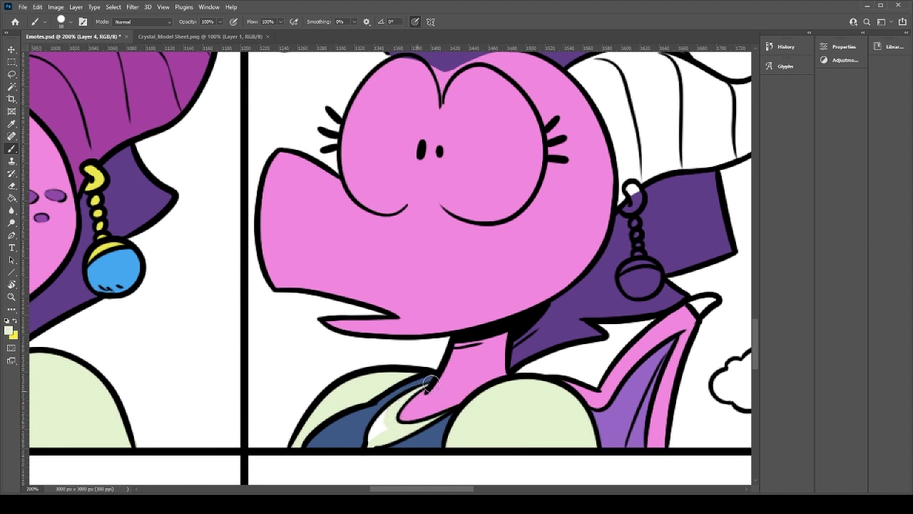
{"action": "mouse_move", "coordinate": [386, 423]}
{"action": "left_mouse_down"}
{"action": "mouse_move", "coordinate": [390, 430]}
{"action": "mouse_move", "coordinate": [375, 433]}
{"action": "mouse_move", "coordinate": [388, 412]}
{"action": "mouse_move", "coordinate": [371, 443]}
{"action": "left_mouse_up"}
Step: Select the pink face area with the Magic Wand and paint the eye nearer the snout white
{"action": "left_click_drag", "start_coordinate": [386, 351], "coordinate": [349, 415]}
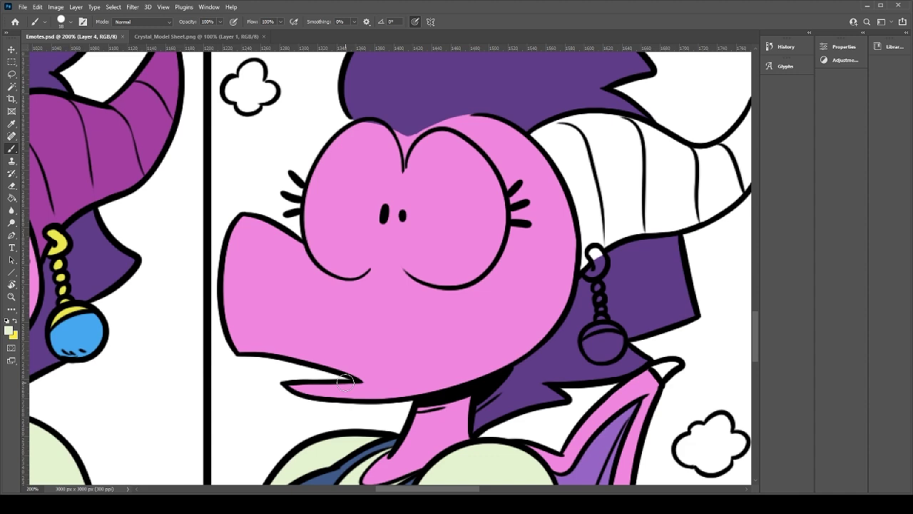
{"action": "left_click_drag", "start_coordinate": [406, 189], "coordinate": [337, 177]}
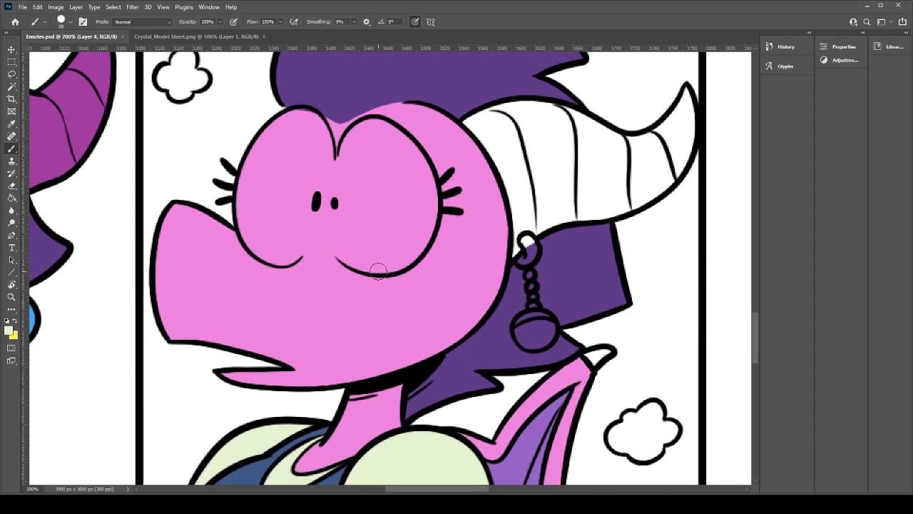
{"action": "key", "text": "w"}
{"action": "left_click", "coordinate": [386, 305]}
{"action": "key", "text": "b"}
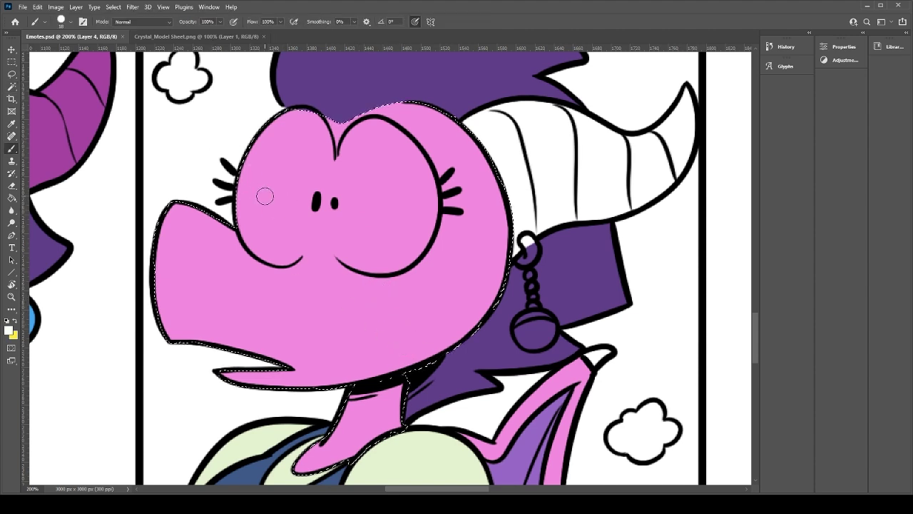
{"action": "left_click_drag", "start_coordinate": [266, 251], "coordinate": [254, 248]}
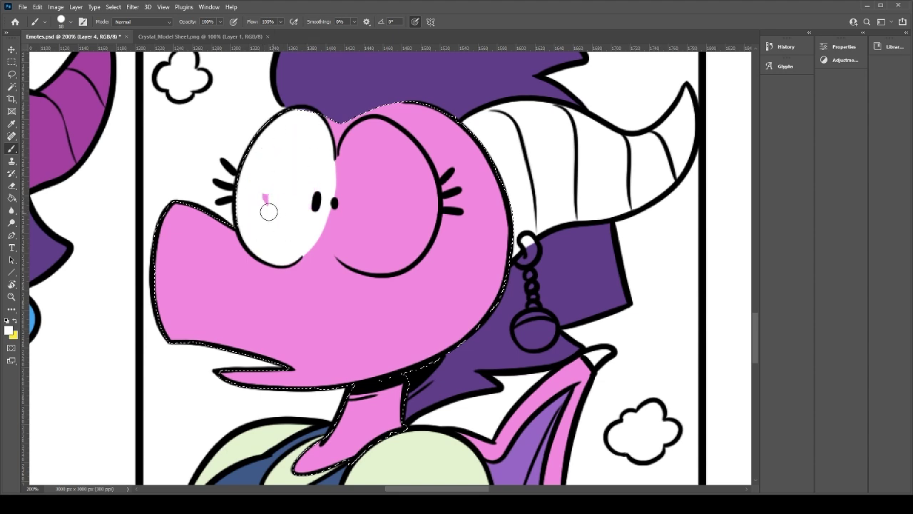
Step: Outline and fill the dragon's other eye with white, then clear the selection
{"action": "mouse_move", "coordinate": [360, 256]}
{"action": "left_mouse_down"}
{"action": "mouse_move", "coordinate": [414, 230]}
{"action": "mouse_move", "coordinate": [383, 268]}
{"action": "mouse_move", "coordinate": [414, 217]}
{"action": "mouse_move", "coordinate": [391, 266]}
{"action": "mouse_move", "coordinate": [413, 219]}
{"action": "mouse_move", "coordinate": [429, 215]}
{"action": "mouse_move", "coordinate": [422, 235]}
{"action": "mouse_move", "coordinate": [415, 175]}
{"action": "mouse_move", "coordinate": [431, 199]}
{"action": "mouse_move", "coordinate": [367, 142]}
{"action": "mouse_move", "coordinate": [421, 179]}
{"action": "mouse_move", "coordinate": [399, 135]}
{"action": "mouse_move", "coordinate": [420, 165]}
{"action": "mouse_move", "coordinate": [369, 132]}
{"action": "mouse_move", "coordinate": [380, 128]}
{"action": "mouse_move", "coordinate": [358, 146]}
{"action": "mouse_move", "coordinate": [376, 127]}
{"action": "mouse_move", "coordinate": [367, 126]}
{"action": "mouse_move", "coordinate": [339, 186]}
{"action": "mouse_move", "coordinate": [362, 153]}
{"action": "mouse_move", "coordinate": [344, 156]}
{"action": "mouse_move", "coordinate": [348, 172]}
{"action": "mouse_move", "coordinate": [353, 139]}
{"action": "mouse_move", "coordinate": [334, 225]}
{"action": "mouse_move", "coordinate": [338, 216]}
{"action": "mouse_move", "coordinate": [361, 231]}
{"action": "left_mouse_up"}
{"action": "key", "text": "g"}
{"action": "left_click", "coordinate": [362, 232]}
{"action": "key", "text": "b"}
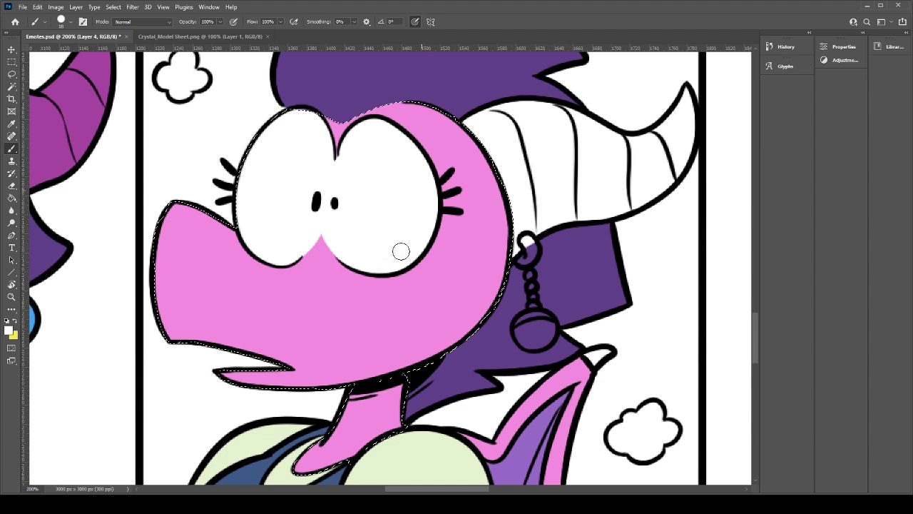
{"action": "key", "text": "ctrl+d"}
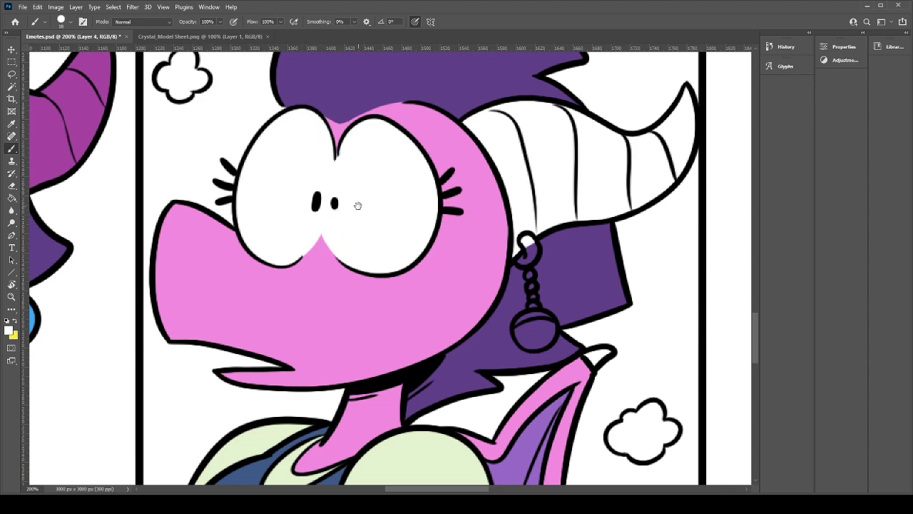
Step: Sample the magenta-purple of the finished emote's horn and paint a border of it inside the dragon's horn outline
{"action": "left_click_drag", "start_coordinate": [358, 206], "coordinate": [340, 286]}
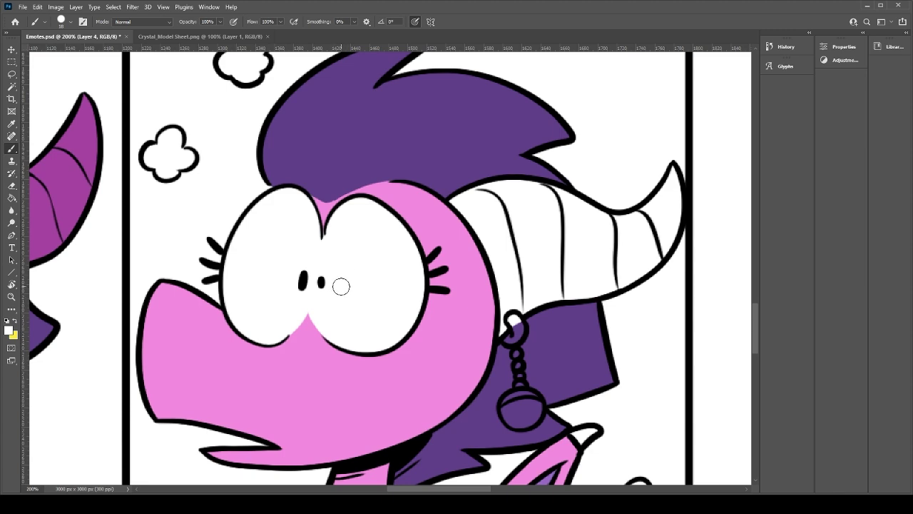
{"action": "left_click_drag", "start_coordinate": [334, 338], "coordinate": [444, 314]}
{"action": "left_click", "coordinate": [147, 190], "text": "alt"}
{"action": "left_click_drag", "start_coordinate": [623, 245], "coordinate": [397, 277]}
{"action": "left_click_drag", "start_coordinate": [336, 208], "coordinate": [389, 193]}
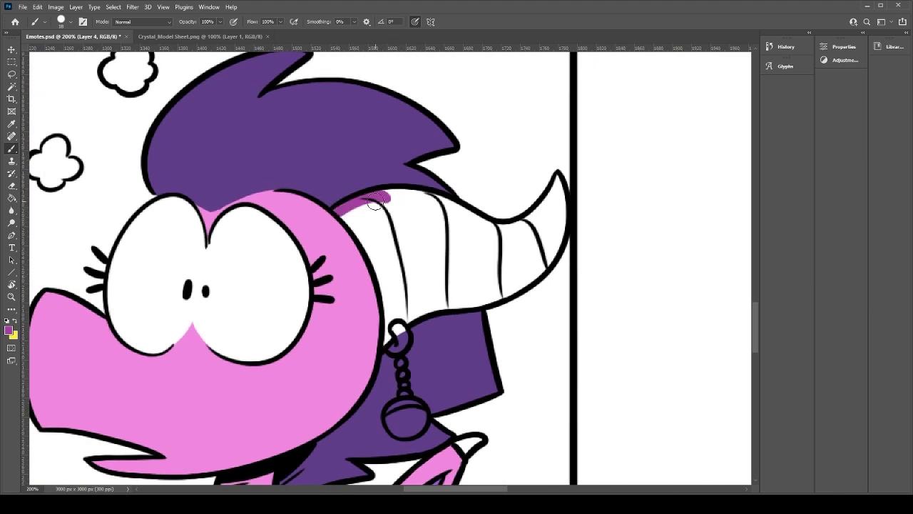
{"action": "mouse_move", "coordinate": [335, 209]}
{"action": "left_mouse_down"}
{"action": "mouse_move", "coordinate": [436, 209]}
{"action": "mouse_move", "coordinate": [393, 196]}
{"action": "mouse_move", "coordinate": [469, 224]}
{"action": "mouse_move", "coordinate": [546, 211]}
{"action": "mouse_move", "coordinate": [522, 222]}
{"action": "mouse_move", "coordinate": [559, 179]}
{"action": "mouse_move", "coordinate": [514, 231]}
{"action": "mouse_move", "coordinate": [557, 175]}
{"action": "mouse_move", "coordinate": [525, 214]}
{"action": "mouse_move", "coordinate": [555, 188]}
{"action": "mouse_move", "coordinate": [550, 200]}
{"action": "mouse_move", "coordinate": [560, 201]}
{"action": "mouse_move", "coordinate": [559, 185]}
{"action": "mouse_move", "coordinate": [540, 241]}
{"action": "mouse_move", "coordinate": [558, 235]}
{"action": "mouse_move", "coordinate": [545, 233]}
{"action": "mouse_move", "coordinate": [469, 302]}
{"action": "left_mouse_up"}
{"action": "left_click_drag", "start_coordinate": [386, 350], "coordinate": [469, 288]}
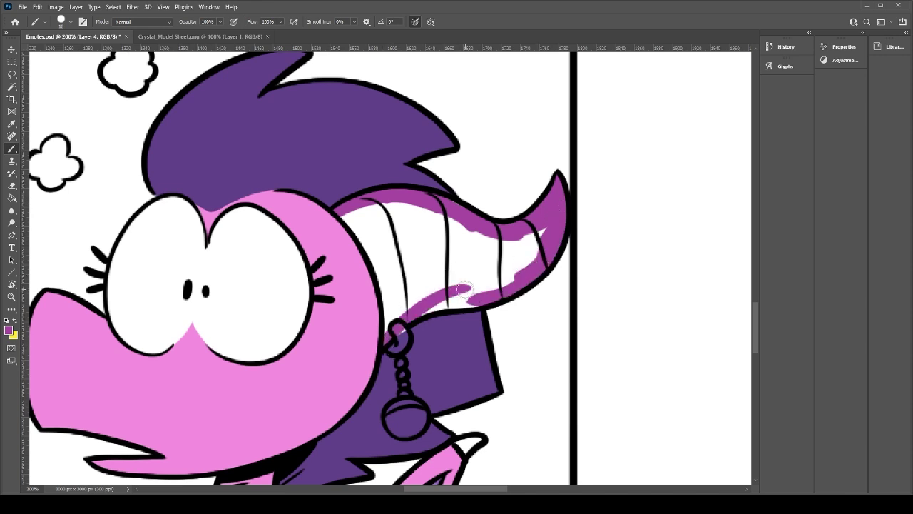
{"action": "left_click_drag", "start_coordinate": [413, 317], "coordinate": [502, 303]}
{"action": "key", "text": "ctrl+z"}
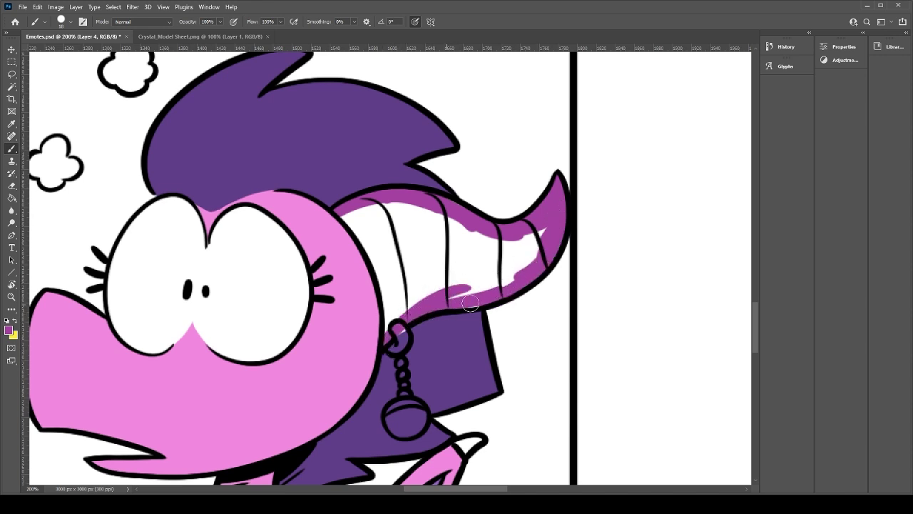
{"action": "mouse_move", "coordinate": [385, 323]}
{"action": "left_mouse_down"}
{"action": "mouse_move", "coordinate": [371, 238]}
{"action": "mouse_move", "coordinate": [383, 277]}
{"action": "mouse_move", "coordinate": [350, 225]}
{"action": "left_mouse_up"}
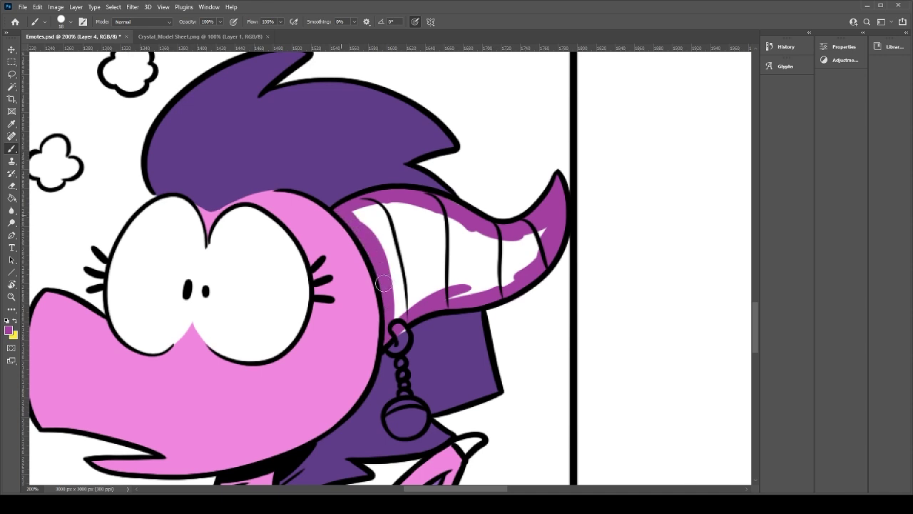
Step: Fill the bordered horn with magenta-purple and touch up the gap near the earring
{"action": "key", "text": "g"}
{"action": "left_click", "coordinate": [411, 272]}
{"action": "key", "text": "b"}
{"action": "mouse_move", "coordinate": [391, 317]}
{"action": "left_mouse_down"}
{"action": "mouse_move", "coordinate": [366, 213]}
{"action": "mouse_move", "coordinate": [393, 277]}
{"action": "mouse_move", "coordinate": [373, 215]}
{"action": "mouse_move", "coordinate": [401, 202]}
{"action": "mouse_move", "coordinate": [520, 237]}
{"action": "mouse_move", "coordinate": [521, 259]}
{"action": "mouse_move", "coordinate": [530, 254]}
{"action": "mouse_move", "coordinate": [503, 277]}
{"action": "mouse_move", "coordinate": [400, 318]}
{"action": "left_mouse_up"}
Step: Paint the earring's hook in the yellow sampled from the finished emote's earring
{"action": "left_click_drag", "start_coordinate": [289, 305], "coordinate": [599, 246]}
{"action": "left_click", "coordinate": [222, 271], "text": "alt"}
{"action": "mouse_move", "coordinate": [718, 290]}
{"action": "left_mouse_down"}
{"action": "mouse_move", "coordinate": [462, 293]}
{"action": "mouse_move", "coordinate": [383, 310]}
{"action": "mouse_move", "coordinate": [418, 305]}
{"action": "mouse_move", "coordinate": [422, 314]}
{"action": "mouse_move", "coordinate": [419, 307]}
{"action": "left_mouse_up"}
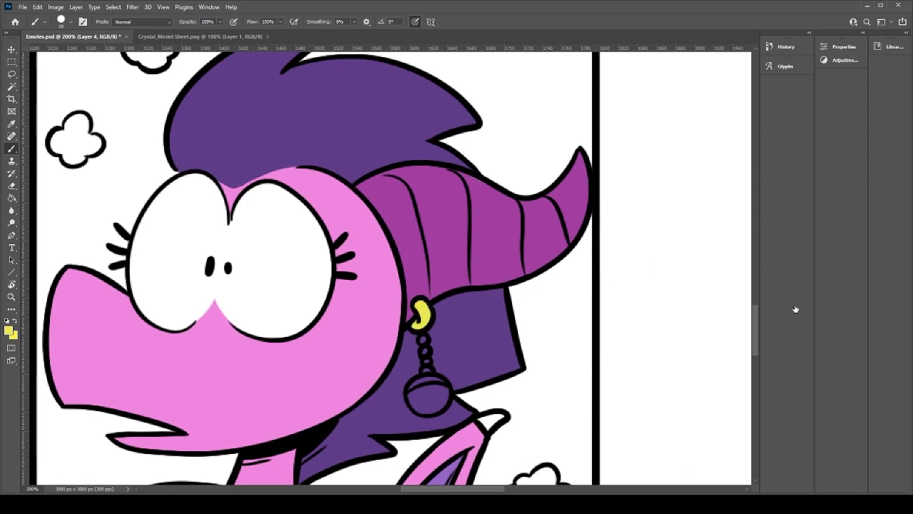
Step: Clean up the earring hook's line art with the Eraser on the Outlines layer, then return to the Brush on the colour layer
{"action": "left_click", "coordinate": [819, 280]}
{"action": "key", "text": "e"}
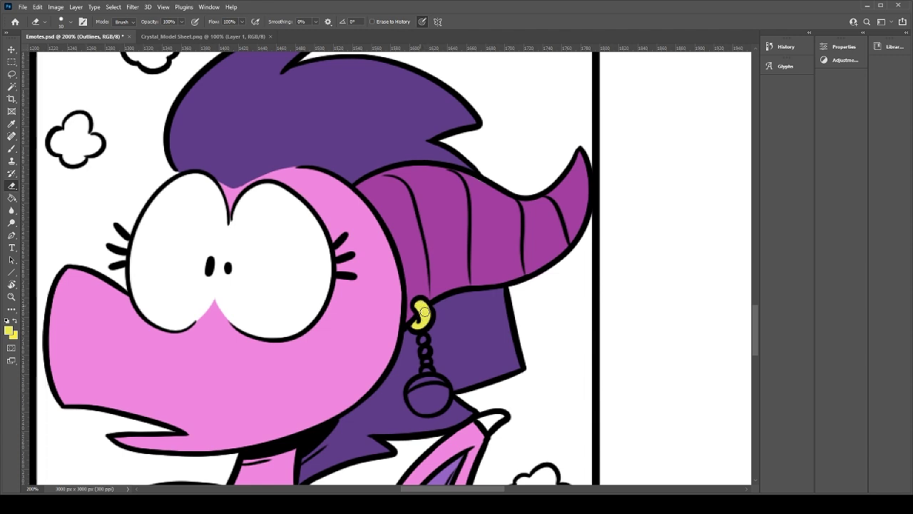
{"action": "left_click", "coordinate": [812, 314]}
{"action": "key", "text": "b"}
Step: Paint the earring's chain links and the cap of its orb yellow
{"action": "left_click", "coordinate": [421, 329]}
{"action": "left_click", "coordinate": [424, 340]}
{"action": "left_click", "coordinate": [425, 349]}
{"action": "left_click", "coordinate": [427, 361]}
{"action": "left_click", "coordinate": [427, 371]}
{"action": "mouse_move", "coordinate": [412, 391]}
{"action": "left_mouse_down"}
{"action": "mouse_move", "coordinate": [451, 385]}
{"action": "mouse_move", "coordinate": [413, 390]}
{"action": "mouse_move", "coordinate": [434, 382]}
{"action": "left_mouse_up"}
{"action": "key", "text": "ctrl+z"}
Step: Paint the lower part of the earring's orb in the blue sampled from the neighbouring emote's earring
{"action": "left_click_drag", "start_coordinate": [396, 409], "coordinate": [410, 346]}
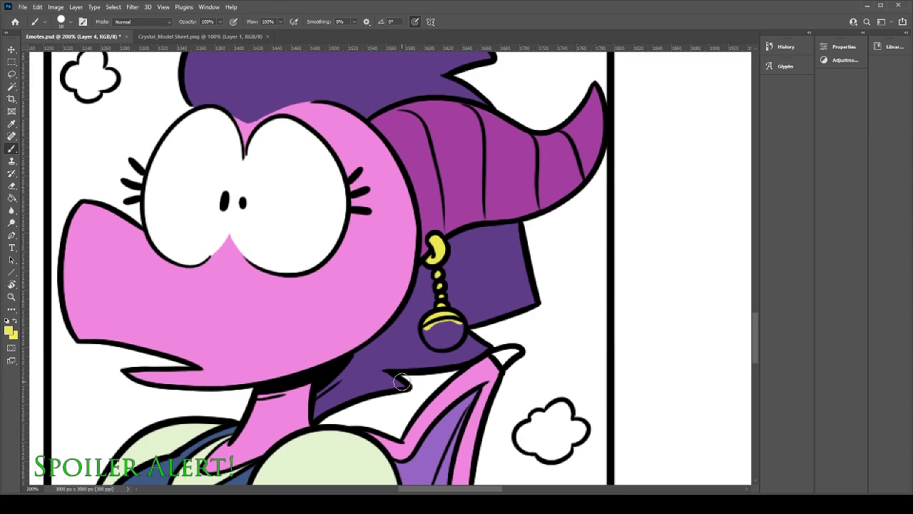
{"action": "left_click_drag", "start_coordinate": [385, 355], "coordinate": [515, 363]}
{"action": "left_click_drag", "start_coordinate": [246, 374], "coordinate": [359, 357]}
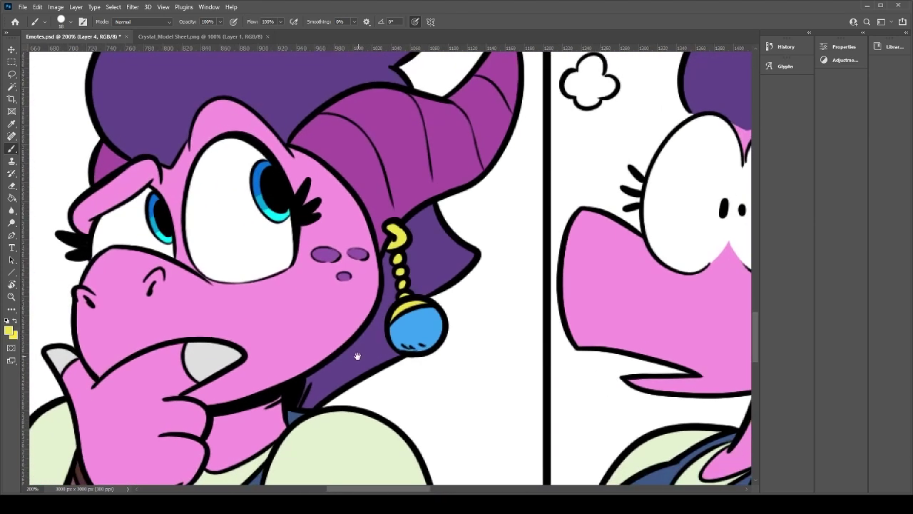
{"action": "left_click", "coordinate": [420, 329], "text": "alt"}
{"action": "left_click_drag", "start_coordinate": [579, 346], "coordinate": [285, 337]}
{"action": "left_click_drag", "start_coordinate": [715, 342], "coordinate": [437, 333]}
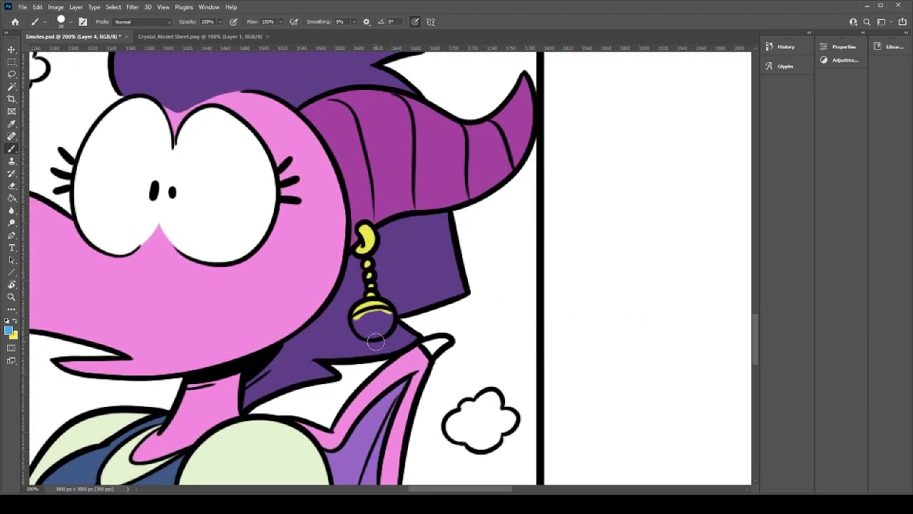
{"action": "mouse_move", "coordinate": [357, 325]}
{"action": "left_mouse_down"}
{"action": "mouse_move", "coordinate": [385, 317]}
{"action": "mouse_move", "coordinate": [380, 329]}
{"action": "mouse_move", "coordinate": [370, 325]}
{"action": "left_mouse_up"}
Step: Add a pale blue highlight to the thinking emote's earring orb, using the highlight colour of the fire-breathing emote's earring
{"action": "left_click_drag", "start_coordinate": [279, 312], "coordinate": [728, 314]}
{"action": "left_click_drag", "start_coordinate": [96, 313], "coordinate": [740, 266]}
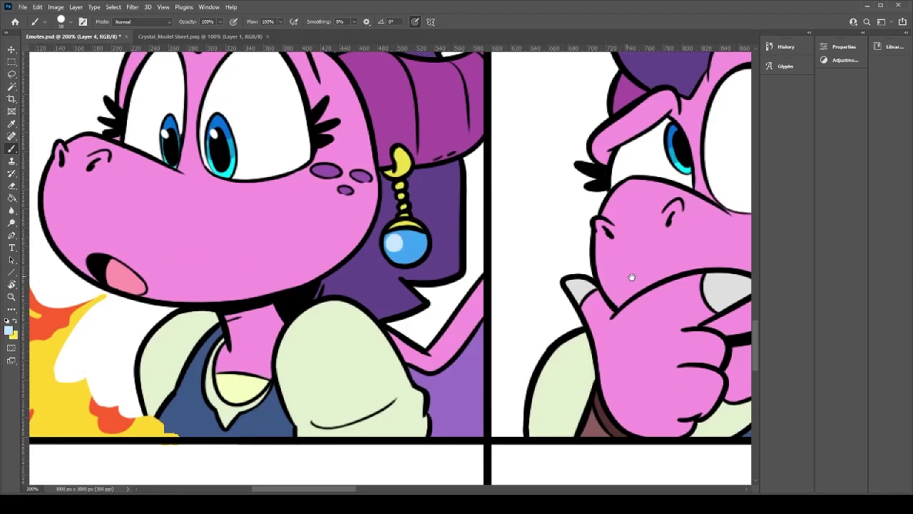
{"action": "scroll", "coordinate": [403, 241], "scroll_direction": "right", "scroll_amount": 4}
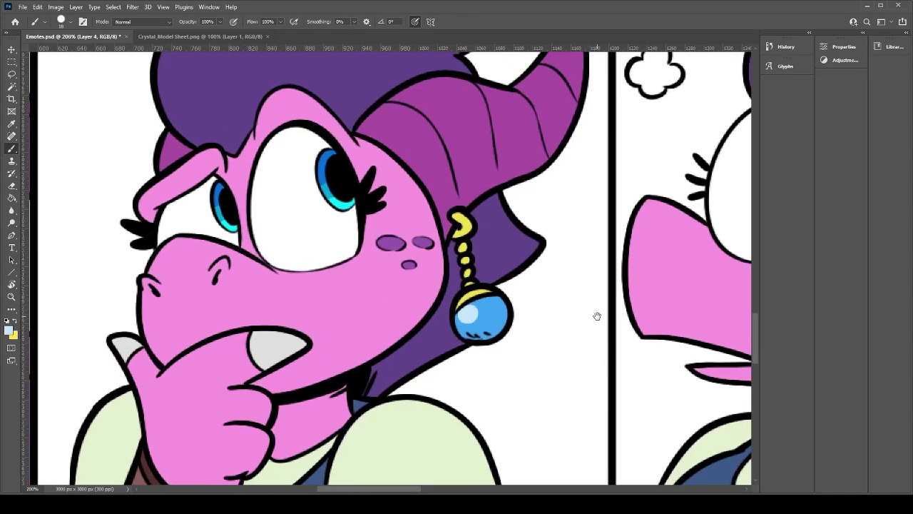
Step: Add a pale blue highlight to the shocked emote's earring orb and save the file
{"action": "scroll", "coordinate": [597, 316], "scroll_direction": "right", "scroll_amount": 5}
{"action": "left_click", "coordinate": [489, 344]}
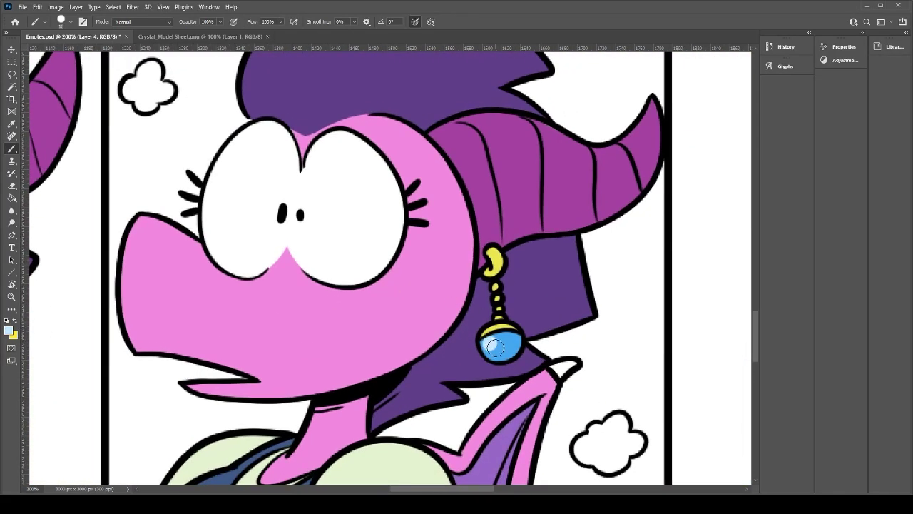
{"action": "key", "text": "ctrl+s"}
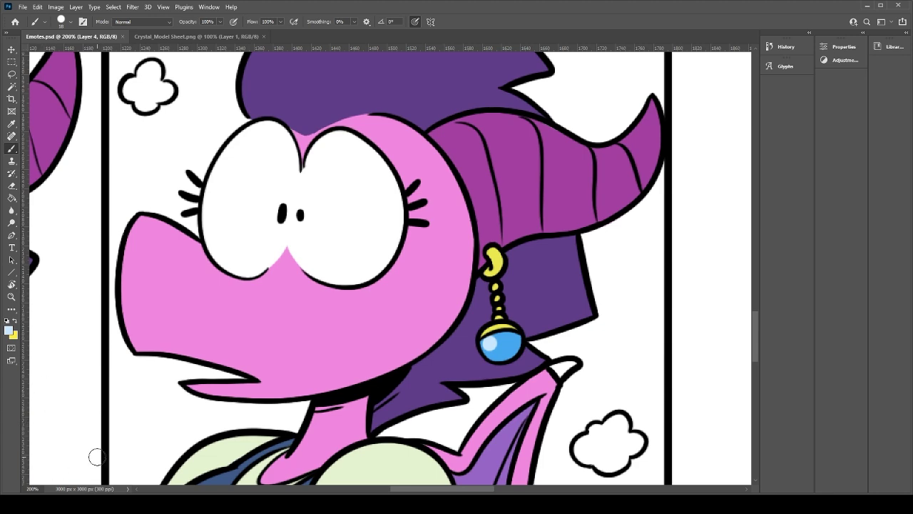
Step: Display the rough sketch layer over the flat colours as a guide for the shocked emote's soot markings
{"action": "mouse_move", "coordinate": [556, 303]}
{"action": "left_mouse_down"}
{"action": "mouse_move", "coordinate": [538, 264]}
{"action": "mouse_move", "coordinate": [506, 235]}
{"action": "left_mouse_up"}
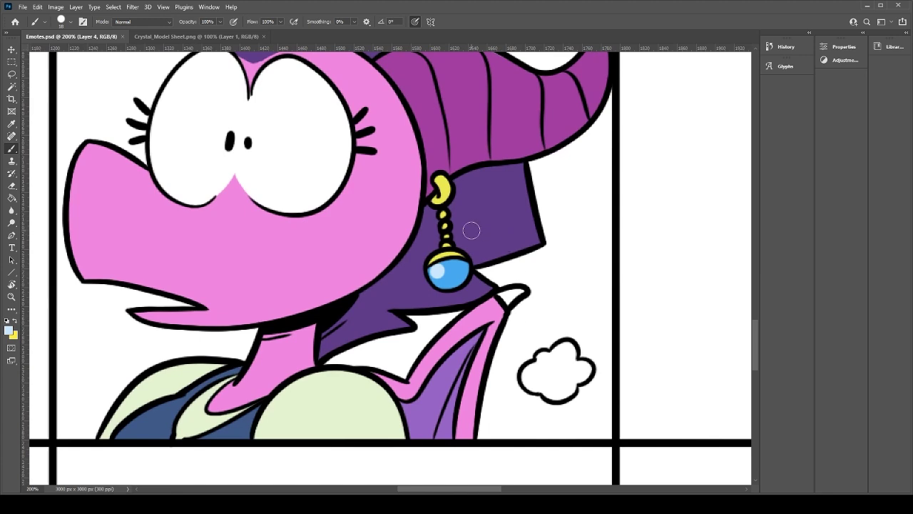
{"action": "left_click_drag", "start_coordinate": [575, 302], "coordinate": [589, 337]}
{"action": "key", "text": "ctrl+minus"}
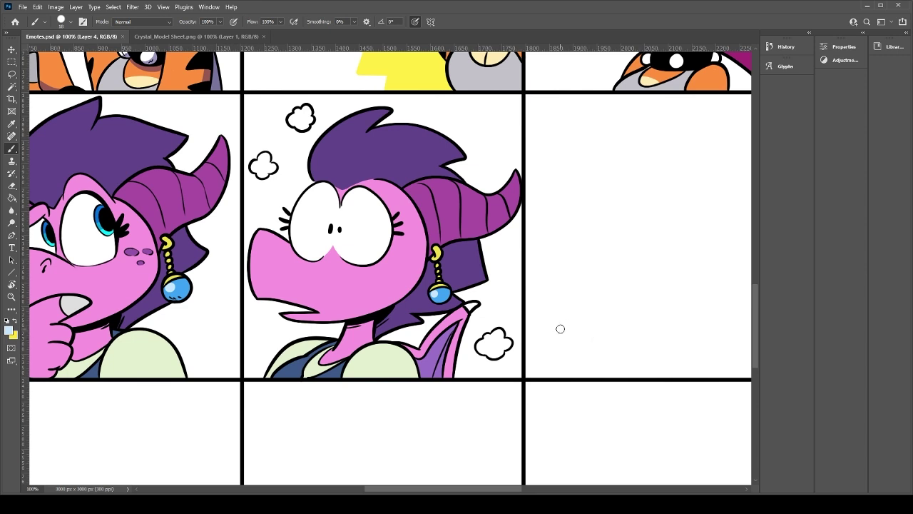
{"action": "left_click_drag", "start_coordinate": [475, 285], "coordinate": [499, 293]}
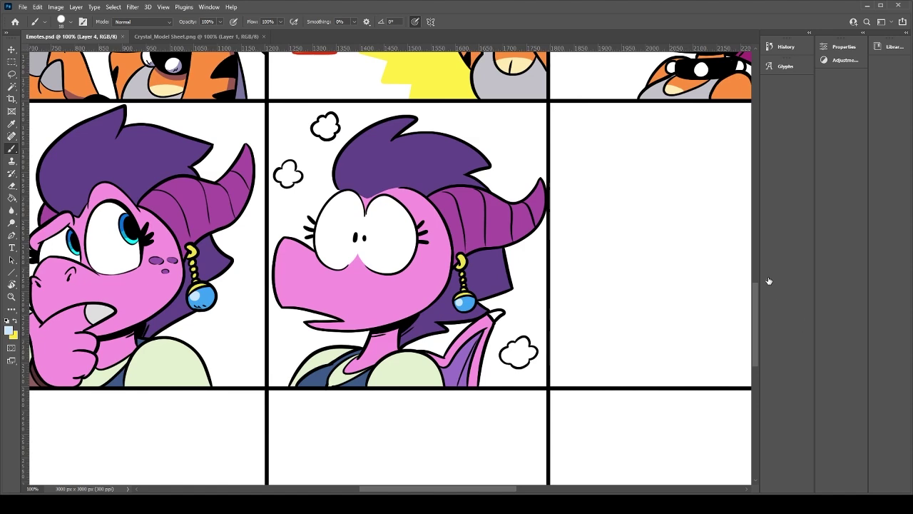
{"action": "left_click_drag", "start_coordinate": [417, 340], "coordinate": [507, 378]}
{"action": "left_click", "coordinate": [772, 338]}
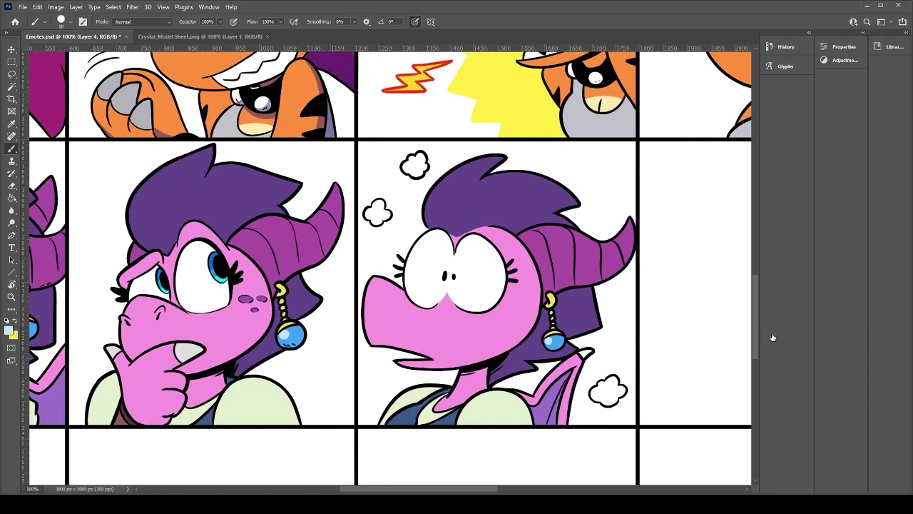
{"action": "left_click", "coordinate": [822, 336]}
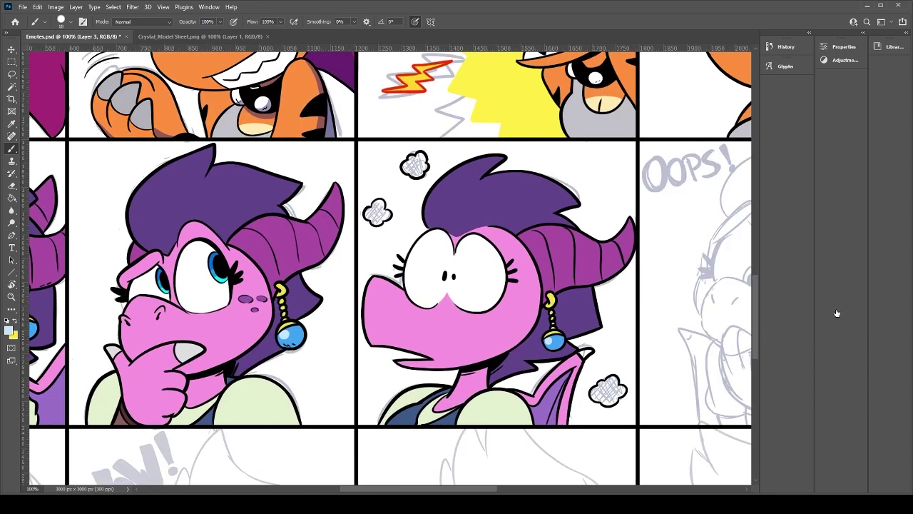
{"action": "left_click_drag", "start_coordinate": [837, 313], "coordinate": [838, 312]}
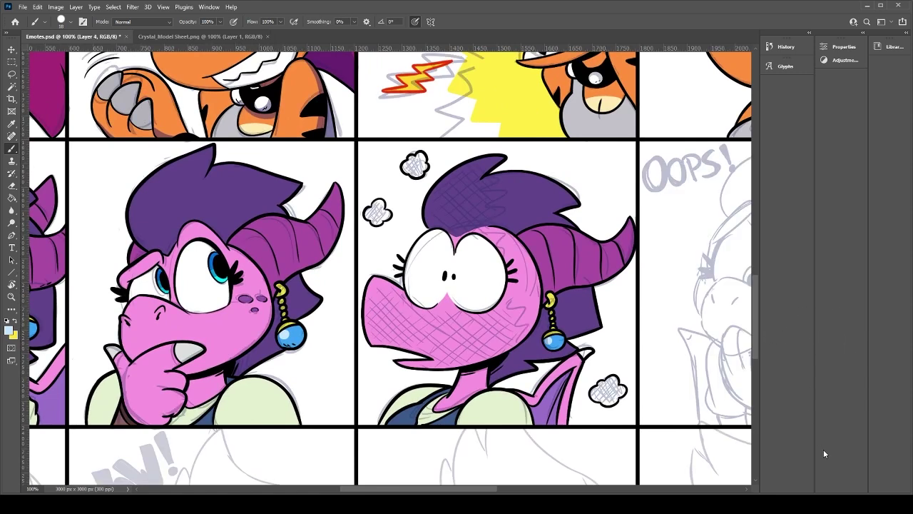
{"action": "left_click_drag", "start_coordinate": [543, 288], "coordinate": [417, 265]}
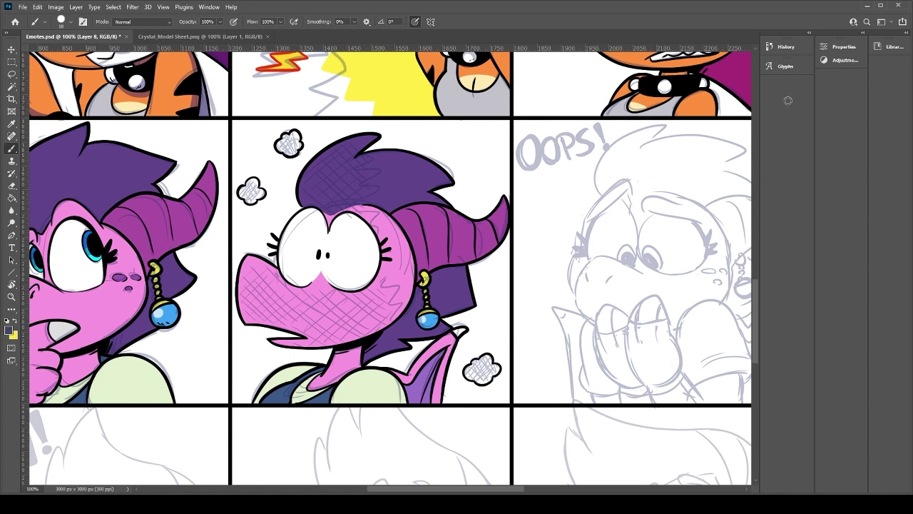
{"action": "left_click_drag", "start_coordinate": [324, 188], "coordinate": [345, 194]}
{"action": "key", "text": "ctrl+z"}
{"action": "key", "text": "ctrl+z"}
Step: Paint a jagged dark grey soot edge down the shocked emote's cheek and cover its lower jaw on Layer 8
{"action": "key", "text": "ctrl+plus"}
{"action": "mouse_move", "coordinate": [356, 253]}
{"action": "left_mouse_down"}
{"action": "mouse_move", "coordinate": [470, 249]}
{"action": "mouse_move", "coordinate": [404, 273]}
{"action": "mouse_move", "coordinate": [430, 313]}
{"action": "mouse_move", "coordinate": [425, 333]}
{"action": "mouse_move", "coordinate": [449, 339]}
{"action": "mouse_move", "coordinate": [433, 385]}
{"action": "mouse_move", "coordinate": [447, 336]}
{"action": "left_mouse_up"}
{"action": "key", "text": "ctrl+z"}
{"action": "key", "text": "ctrl+z"}
{"action": "mouse_move", "coordinate": [457, 383]}
{"action": "left_mouse_down"}
{"action": "mouse_move", "coordinate": [429, 389]}
{"action": "mouse_move", "coordinate": [451, 357]}
{"action": "mouse_move", "coordinate": [417, 340]}
{"action": "mouse_move", "coordinate": [440, 302]}
{"action": "mouse_move", "coordinate": [407, 318]}
{"action": "mouse_move", "coordinate": [407, 332]}
{"action": "mouse_move", "coordinate": [427, 313]}
{"action": "mouse_move", "coordinate": [398, 351]}
{"action": "mouse_move", "coordinate": [426, 357]}
{"action": "mouse_move", "coordinate": [419, 388]}
{"action": "mouse_move", "coordinate": [450, 386]}
{"action": "mouse_move", "coordinate": [383, 398]}
{"action": "left_mouse_up"}
{"action": "key", "text": "ctrl+z"}
{"action": "mouse_move", "coordinate": [220, 444]}
{"action": "left_mouse_down"}
{"action": "mouse_move", "coordinate": [294, 433]}
{"action": "mouse_move", "coordinate": [201, 434]}
{"action": "mouse_move", "coordinate": [329, 426]}
{"action": "left_mouse_up"}
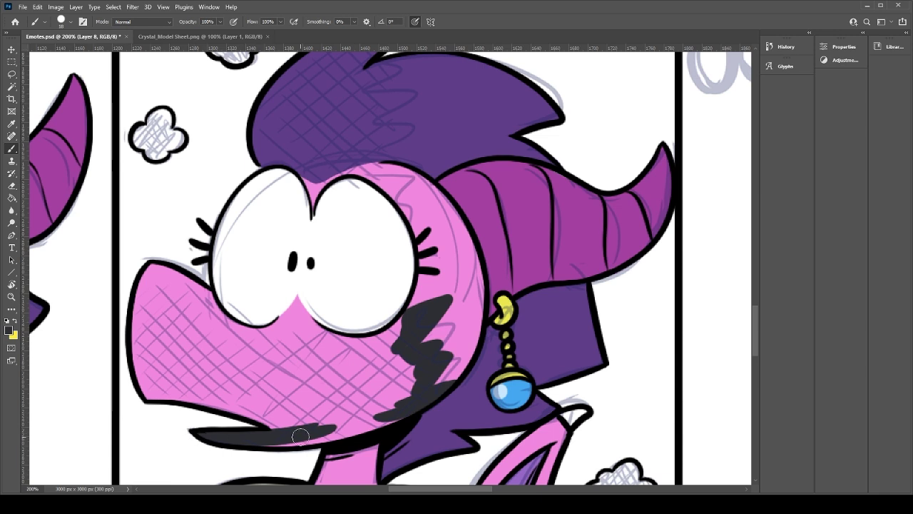
{"action": "mouse_move", "coordinate": [240, 436]}
{"action": "left_mouse_down"}
{"action": "mouse_move", "coordinate": [421, 396]}
{"action": "mouse_move", "coordinate": [346, 435]}
{"action": "mouse_move", "coordinate": [412, 400]}
{"action": "left_mouse_up"}
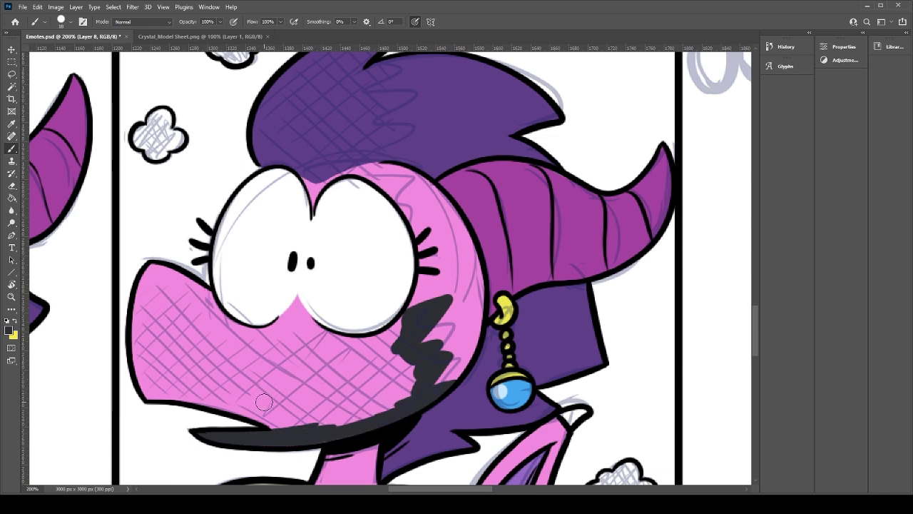
Step: Outline the soot area in dark grey along the upper lip, the snout and the undersides of the eyes
{"action": "left_click_drag", "start_coordinate": [244, 395], "coordinate": [276, 428]}
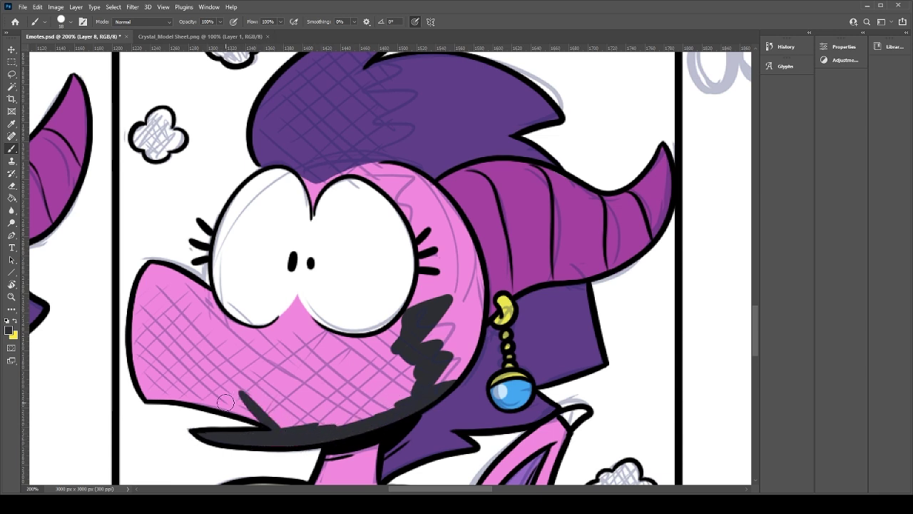
{"action": "mouse_move", "coordinate": [185, 393]}
{"action": "left_mouse_down"}
{"action": "mouse_move", "coordinate": [257, 421]}
{"action": "mouse_move", "coordinate": [147, 393]}
{"action": "mouse_move", "coordinate": [141, 345]}
{"action": "mouse_move", "coordinate": [148, 408]}
{"action": "left_mouse_up"}
{"action": "key", "text": "ctrl+z"}
{"action": "key", "text": "e"}
{"action": "key", "text": "b"}
{"action": "mouse_move", "coordinate": [139, 351]}
{"action": "left_mouse_down"}
{"action": "mouse_move", "coordinate": [147, 271]}
{"action": "mouse_move", "coordinate": [166, 265]}
{"action": "mouse_move", "coordinate": [210, 292]}
{"action": "left_mouse_up"}
{"action": "mouse_move", "coordinate": [146, 274]}
{"action": "left_mouse_down"}
{"action": "mouse_move", "coordinate": [183, 281]}
{"action": "mouse_move", "coordinate": [172, 273]}
{"action": "mouse_move", "coordinate": [257, 329]}
{"action": "left_mouse_up"}
{"action": "key", "text": "ctrl+z"}
{"action": "mouse_move", "coordinate": [206, 297]}
{"action": "left_mouse_down"}
{"action": "mouse_move", "coordinate": [273, 333]}
{"action": "mouse_move", "coordinate": [299, 318]}
{"action": "left_mouse_up"}
{"action": "mouse_move", "coordinate": [246, 329]}
{"action": "left_mouse_down"}
{"action": "mouse_move", "coordinate": [297, 317]}
{"action": "mouse_move", "coordinate": [273, 318]}
{"action": "mouse_move", "coordinate": [305, 293]}
{"action": "mouse_move", "coordinate": [286, 308]}
{"action": "mouse_move", "coordinate": [299, 299]}
{"action": "mouse_move", "coordinate": [320, 324]}
{"action": "mouse_move", "coordinate": [301, 299]}
{"action": "mouse_move", "coordinate": [323, 327]}
{"action": "mouse_move", "coordinate": [301, 305]}
{"action": "mouse_move", "coordinate": [316, 324]}
{"action": "mouse_move", "coordinate": [296, 313]}
{"action": "mouse_move", "coordinate": [287, 326]}
{"action": "mouse_move", "coordinate": [418, 329]}
{"action": "mouse_move", "coordinate": [365, 327]}
{"action": "mouse_move", "coordinate": [349, 340]}
{"action": "mouse_move", "coordinate": [418, 316]}
{"action": "mouse_move", "coordinate": [395, 326]}
{"action": "left_mouse_up"}
Step: Fill the outlined muzzle with dark grey using the Paint Bucket and brush over the remaining gaps
{"action": "key", "text": "g"}
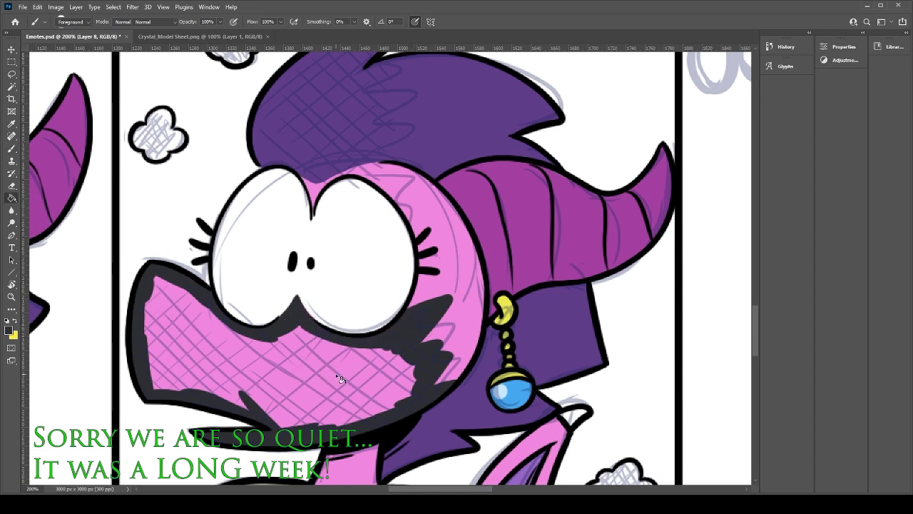
{"action": "left_click", "coordinate": [328, 376]}
{"action": "key", "text": "b"}
{"action": "mouse_move", "coordinate": [164, 293]}
{"action": "left_mouse_down"}
{"action": "mouse_move", "coordinate": [282, 357]}
{"action": "mouse_move", "coordinate": [282, 335]}
{"action": "mouse_move", "coordinate": [317, 338]}
{"action": "mouse_move", "coordinate": [308, 335]}
{"action": "mouse_move", "coordinate": [373, 364]}
{"action": "mouse_move", "coordinate": [396, 351]}
{"action": "mouse_move", "coordinate": [413, 384]}
{"action": "mouse_move", "coordinate": [394, 411]}
{"action": "mouse_move", "coordinate": [289, 428]}
{"action": "mouse_move", "coordinate": [243, 387]}
{"action": "mouse_move", "coordinate": [229, 386]}
{"action": "mouse_move", "coordinate": [240, 399]}
{"action": "mouse_move", "coordinate": [159, 393]}
{"action": "mouse_move", "coordinate": [155, 285]}
{"action": "mouse_move", "coordinate": [158, 339]}
{"action": "left_mouse_up"}
Step: Paint a zigzag dark grey soot edge through the shocked emote's forehead and hair, following the sketch
{"action": "mouse_move", "coordinate": [408, 216]}
{"action": "left_mouse_down"}
{"action": "mouse_move", "coordinate": [413, 180]}
{"action": "mouse_move", "coordinate": [393, 187]}
{"action": "mouse_move", "coordinate": [417, 199]}
{"action": "mouse_move", "coordinate": [398, 189]}
{"action": "mouse_move", "coordinate": [410, 171]}
{"action": "left_mouse_up"}
{"action": "key", "text": "ctrl+z"}
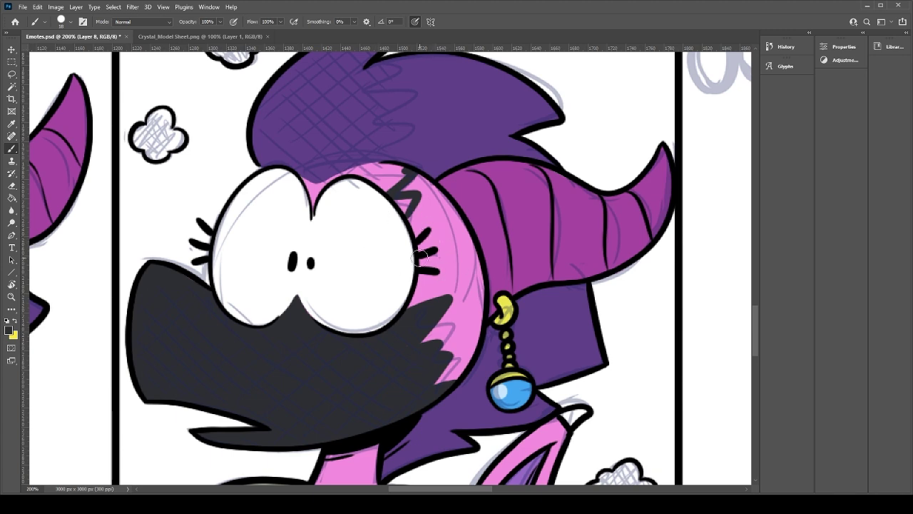
{"action": "left_click_drag", "start_coordinate": [435, 226], "coordinate": [440, 297]}
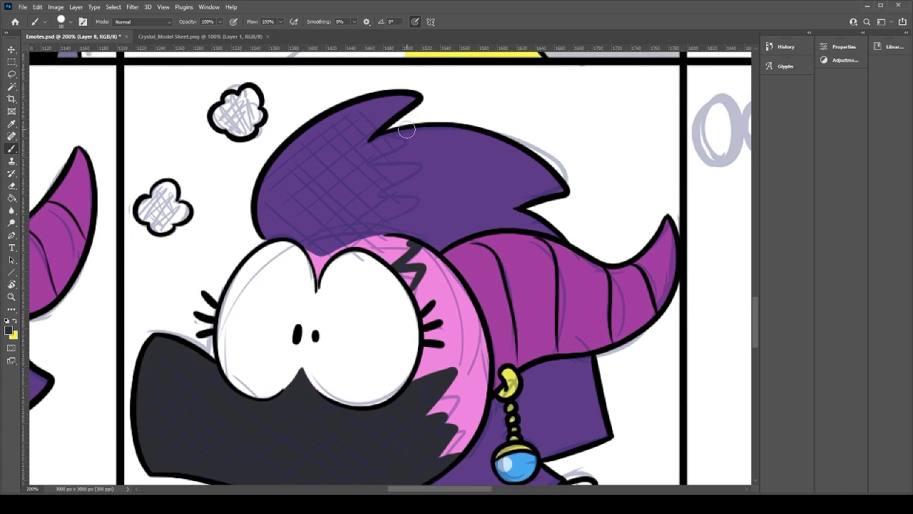
{"action": "left_click_drag", "start_coordinate": [383, 137], "coordinate": [422, 154]}
{"action": "mouse_move", "coordinate": [396, 181]}
{"action": "left_mouse_down"}
{"action": "mouse_move", "coordinate": [383, 214]}
{"action": "mouse_move", "coordinate": [413, 226]}
{"action": "mouse_move", "coordinate": [388, 235]}
{"action": "left_mouse_up"}
{"action": "left_click_drag", "start_coordinate": [399, 136], "coordinate": [372, 146]}
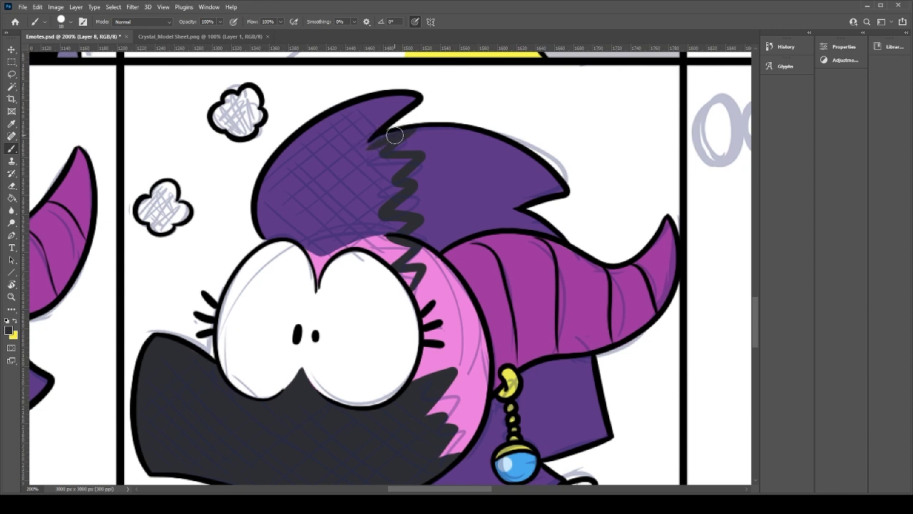
Step: Outline the soot area along the front of the hair and the brow in dark grey, and hide the sketch layer
{"action": "mouse_move", "coordinate": [408, 100]}
{"action": "left_mouse_down"}
{"action": "mouse_move", "coordinate": [372, 131]}
{"action": "mouse_move", "coordinate": [403, 98]}
{"action": "mouse_move", "coordinate": [283, 172]}
{"action": "mouse_move", "coordinate": [273, 235]}
{"action": "mouse_move", "coordinate": [323, 130]}
{"action": "mouse_move", "coordinate": [273, 230]}
{"action": "mouse_move", "coordinate": [316, 249]}
{"action": "left_mouse_up"}
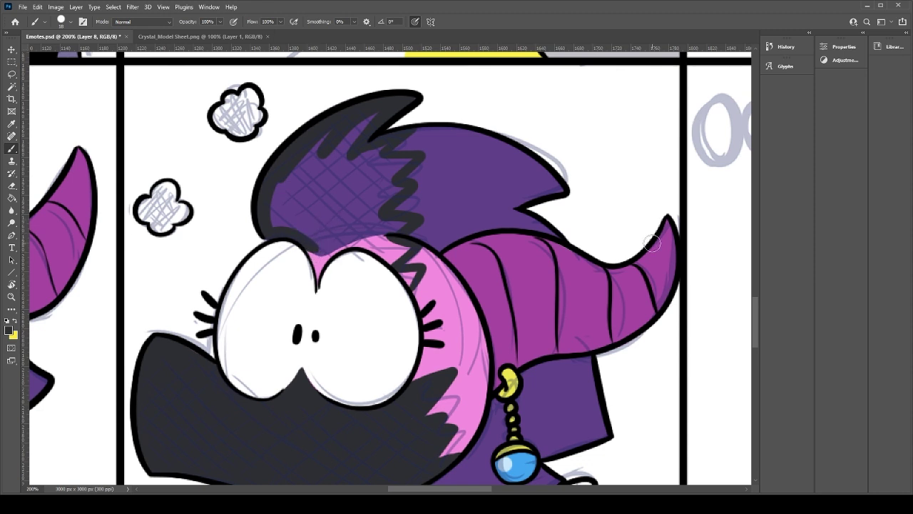
{"action": "left_click", "coordinate": [767, 317]}
{"action": "mouse_move", "coordinate": [319, 283]}
{"action": "left_mouse_down"}
{"action": "mouse_move", "coordinate": [296, 237]}
{"action": "mouse_move", "coordinate": [317, 278]}
{"action": "mouse_move", "coordinate": [313, 256]}
{"action": "mouse_move", "coordinate": [315, 279]}
{"action": "mouse_move", "coordinate": [348, 239]}
{"action": "mouse_move", "coordinate": [323, 271]}
{"action": "mouse_move", "coordinate": [331, 257]}
{"action": "mouse_move", "coordinate": [321, 243]}
{"action": "mouse_move", "coordinate": [350, 277]}
{"action": "mouse_move", "coordinate": [328, 293]}
{"action": "mouse_move", "coordinate": [352, 293]}
{"action": "mouse_move", "coordinate": [313, 237]}
{"action": "mouse_move", "coordinate": [293, 236]}
{"action": "mouse_move", "coordinate": [318, 267]}
{"action": "mouse_move", "coordinate": [355, 229]}
{"action": "mouse_move", "coordinate": [326, 261]}
{"action": "mouse_move", "coordinate": [371, 244]}
{"action": "mouse_move", "coordinate": [341, 247]}
{"action": "mouse_move", "coordinate": [358, 242]}
{"action": "mouse_move", "coordinate": [391, 259]}
{"action": "mouse_move", "coordinate": [384, 255]}
{"action": "mouse_move", "coordinate": [412, 275]}
{"action": "left_mouse_up"}
{"action": "key", "text": "ctrl+z"}
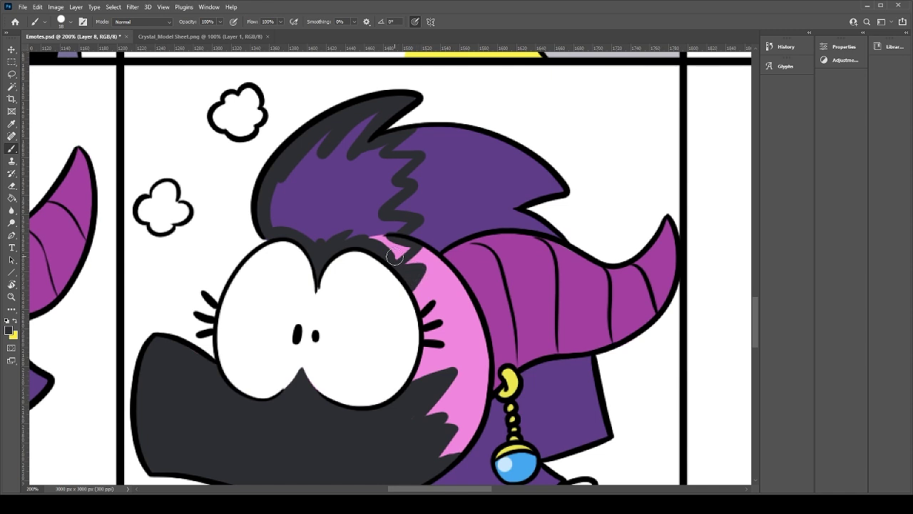
Step: Fill the front of the hair with dark grey and brush over the gaps left at the hair and forehead
{"action": "key", "text": "g"}
{"action": "left_click", "coordinate": [355, 199]}
{"action": "key", "text": "b"}
{"action": "mouse_move", "coordinate": [395, 255]}
{"action": "left_mouse_down"}
{"action": "mouse_move", "coordinate": [378, 241]}
{"action": "mouse_move", "coordinate": [400, 246]}
{"action": "mouse_move", "coordinate": [376, 207]}
{"action": "mouse_move", "coordinate": [402, 159]}
{"action": "mouse_move", "coordinate": [374, 152]}
{"action": "mouse_move", "coordinate": [340, 168]}
{"action": "mouse_move", "coordinate": [352, 135]}
{"action": "mouse_move", "coordinate": [326, 149]}
{"action": "mouse_move", "coordinate": [341, 126]}
{"action": "mouse_move", "coordinate": [273, 184]}
{"action": "mouse_move", "coordinate": [311, 230]}
{"action": "mouse_move", "coordinate": [378, 216]}
{"action": "left_mouse_up"}
Step: Paint the three smoke puffs around the shocked emote dark grey
{"action": "left_click_drag", "start_coordinate": [419, 407], "coordinate": [321, 270]}
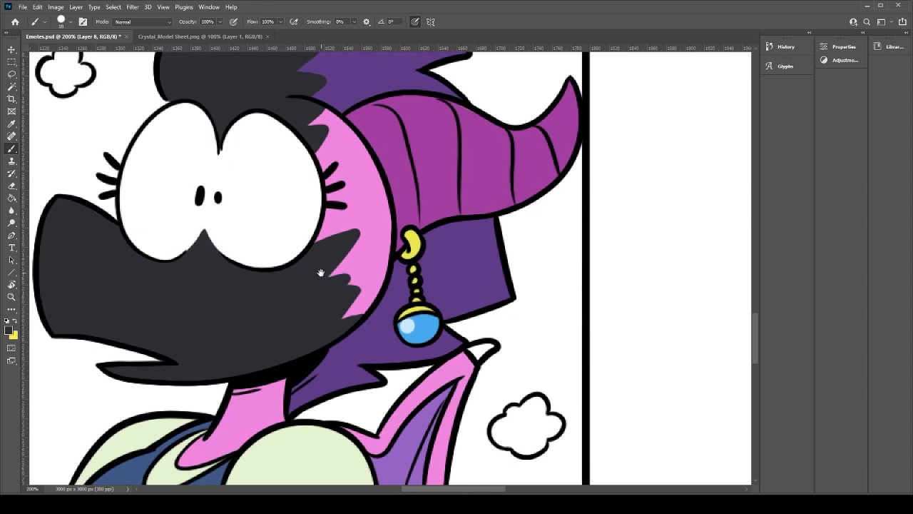
{"action": "mouse_move", "coordinate": [509, 433]}
{"action": "left_mouse_down"}
{"action": "mouse_move", "coordinate": [499, 427]}
{"action": "mouse_move", "coordinate": [511, 424]}
{"action": "mouse_move", "coordinate": [505, 432]}
{"action": "mouse_move", "coordinate": [536, 403]}
{"action": "mouse_move", "coordinate": [536, 423]}
{"action": "mouse_move", "coordinate": [555, 426]}
{"action": "mouse_move", "coordinate": [522, 435]}
{"action": "mouse_move", "coordinate": [540, 442]}
{"action": "left_mouse_up"}
{"action": "key", "text": "ctrl+z"}
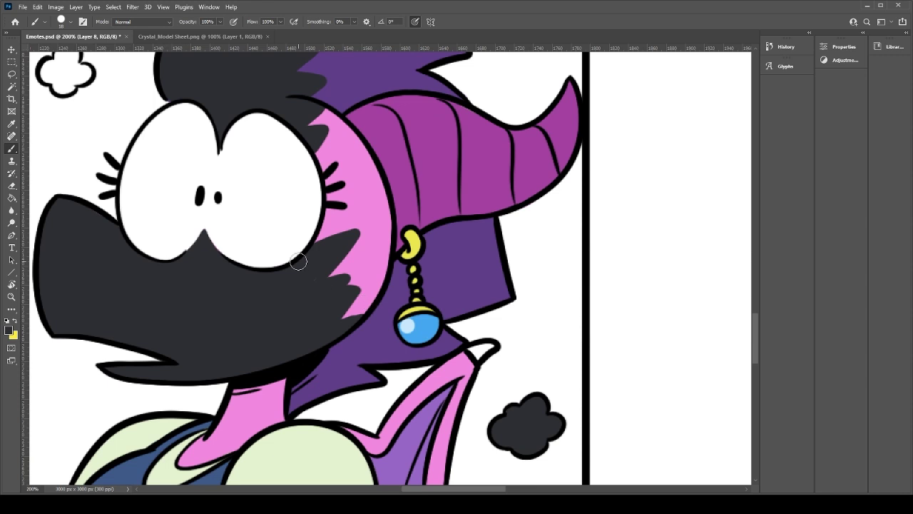
{"action": "left_click_drag", "start_coordinate": [342, 288], "coordinate": [437, 406]}
{"action": "mouse_move", "coordinate": [159, 229]}
{"action": "left_mouse_down"}
{"action": "mouse_move", "coordinate": [174, 232]}
{"action": "mouse_move", "coordinate": [157, 227]}
{"action": "mouse_move", "coordinate": [177, 222]}
{"action": "mouse_move", "coordinate": [168, 229]}
{"action": "mouse_move", "coordinate": [179, 206]}
{"action": "mouse_move", "coordinate": [176, 220]}
{"action": "mouse_move", "coordinate": [187, 223]}
{"action": "mouse_move", "coordinate": [153, 221]}
{"action": "left_mouse_up"}
{"action": "key", "text": "ctrl+z"}
{"action": "key", "text": "ctrl+z"}
{"action": "mouse_move", "coordinate": [247, 138]}
{"action": "left_mouse_down"}
{"action": "mouse_move", "coordinate": [227, 126]}
{"action": "mouse_move", "coordinate": [250, 114]}
{"action": "left_mouse_up"}
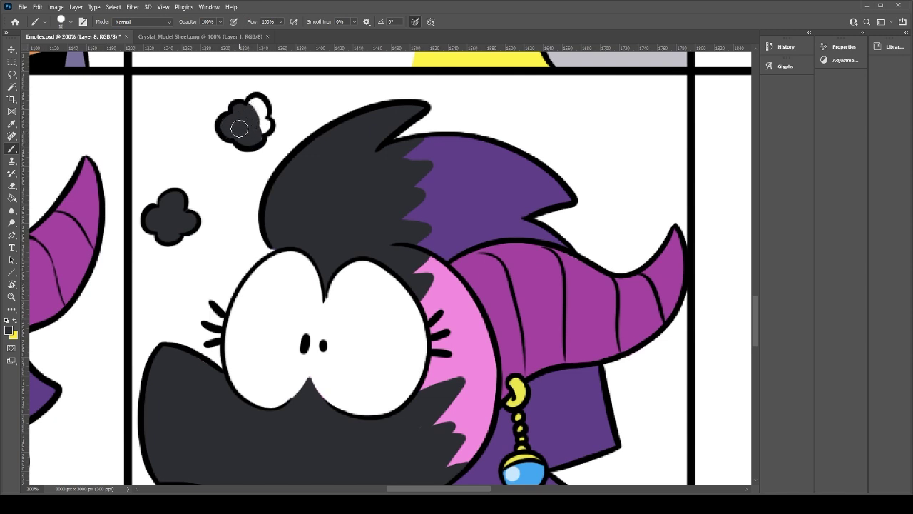
{"action": "mouse_move", "coordinate": [247, 117]}
{"action": "left_mouse_down"}
{"action": "mouse_move", "coordinate": [257, 112]}
{"action": "mouse_move", "coordinate": [257, 129]}
{"action": "left_mouse_up"}
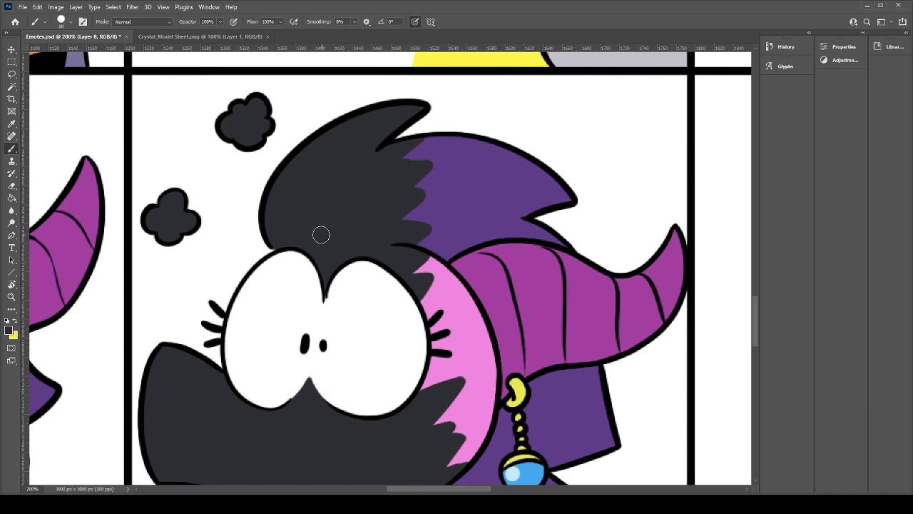
Step: Touch up the jagged soot edge in the hair with the Eraser and return to the Brush
{"action": "mouse_move", "coordinate": [365, 225]}
{"action": "left_mouse_down"}
{"action": "mouse_move", "coordinate": [265, 114]}
{"action": "mouse_move", "coordinate": [277, 217]}
{"action": "left_mouse_up"}
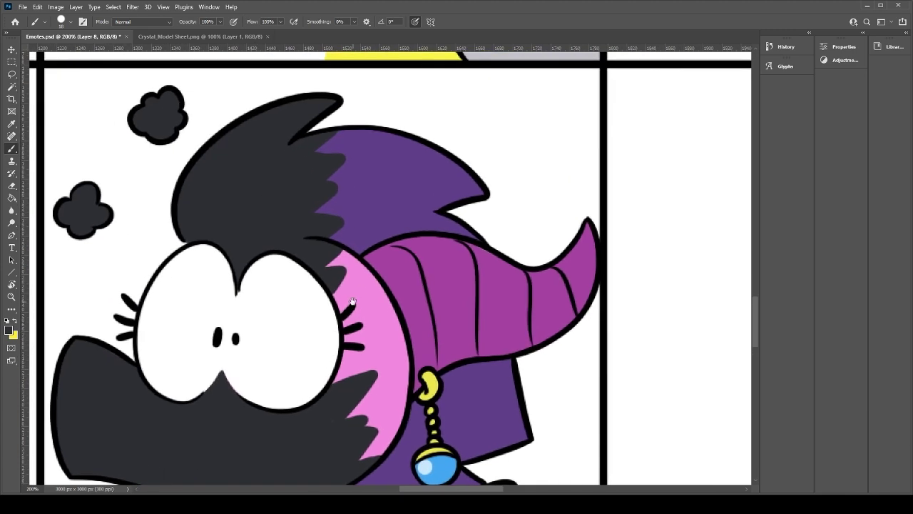
{"action": "key", "text": "e"}
{"action": "left_click_drag", "start_coordinate": [322, 153], "coordinate": [339, 152]}
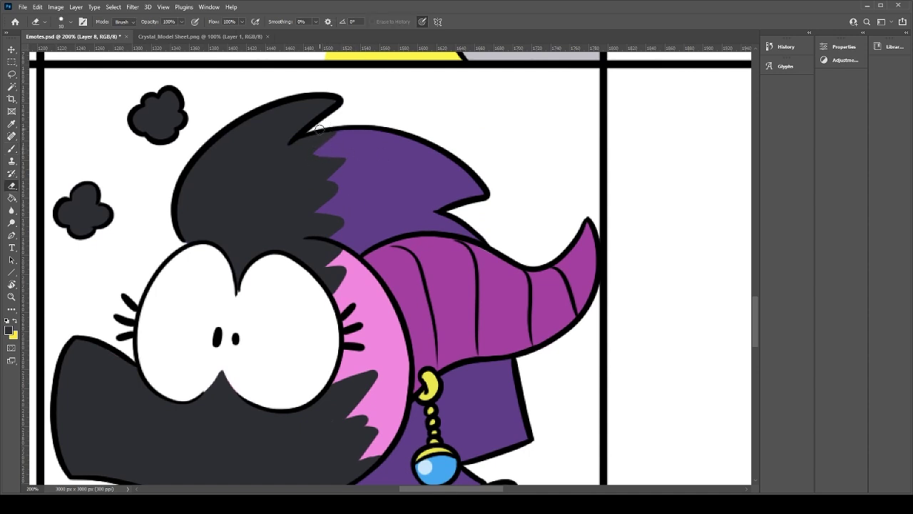
{"action": "key", "text": "b"}
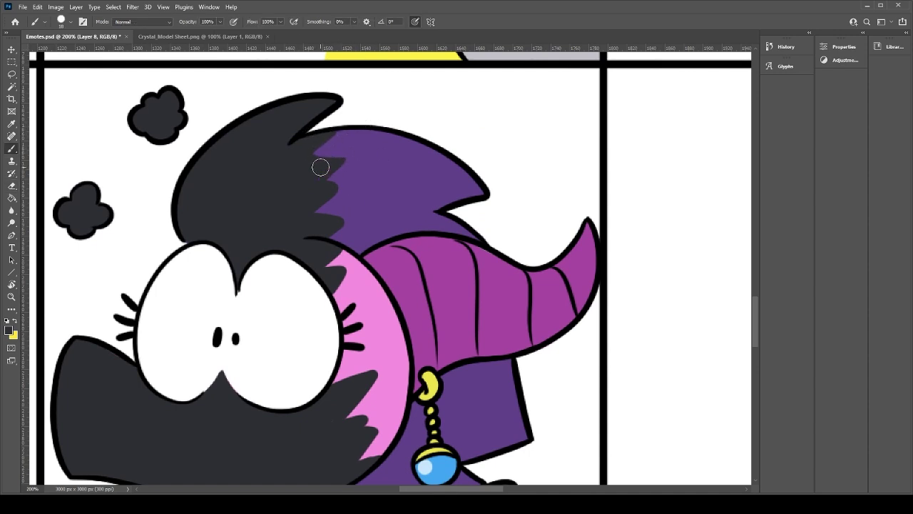
Step: Toggle the visibility of Layer 6 to check it, review the whole emote and save the file
{"action": "left_click_drag", "start_coordinate": [347, 350], "coordinate": [368, 385]}
{"action": "key", "text": "alt+]"}
{"action": "key", "text": "e"}
{"action": "key", "text": "alt+["}
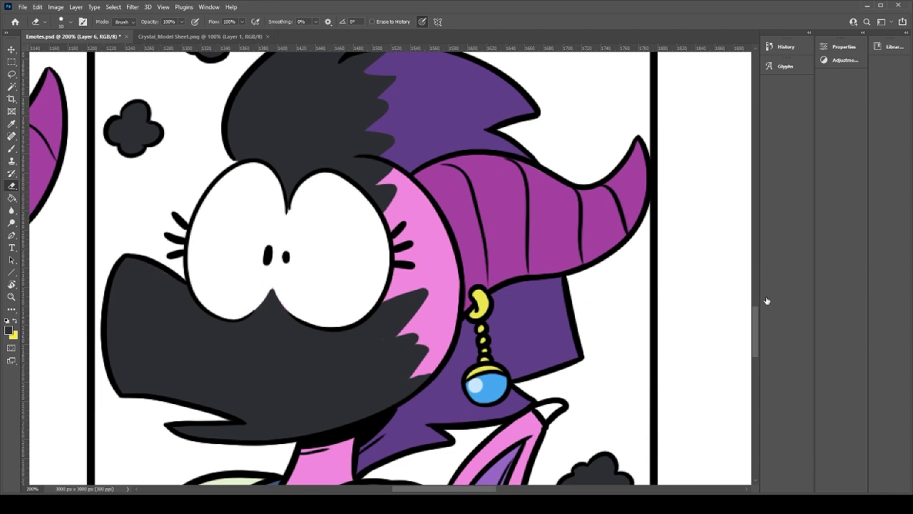
{"action": "key", "text": "ctrl+comma"}
{"action": "key", "text": "ctrl+comma"}
{"action": "key", "text": "ctrl+minus"}
{"action": "key", "text": "ctrl+minus"}
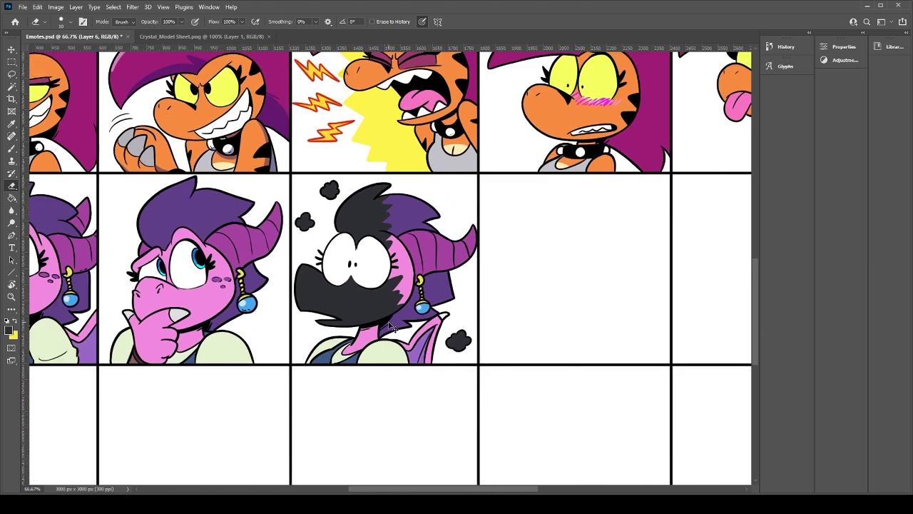
{"action": "key", "text": "ctrl+s"}
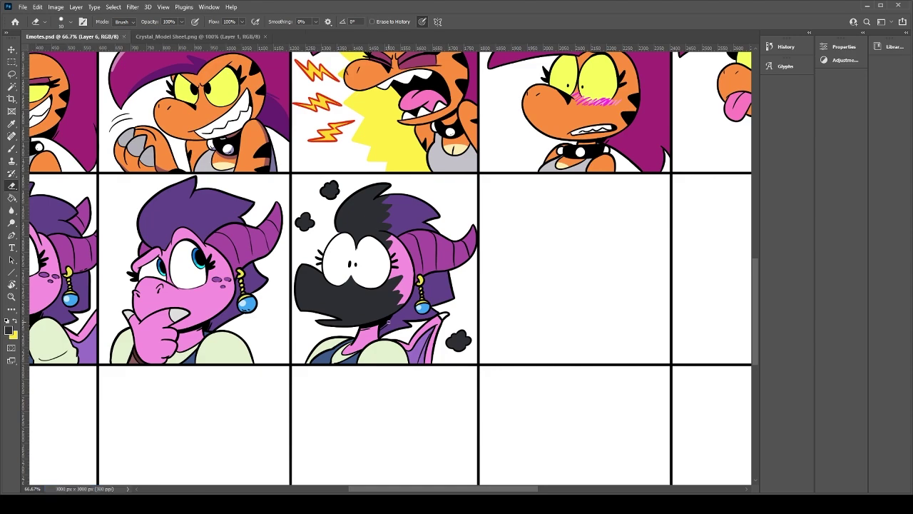
Step: Paint a dark grey soot patch on the shocked emote's neck below the jaw on Layer 8 and save the file
{"action": "left_click_drag", "start_coordinate": [376, 338], "coordinate": [419, 253]}
{"action": "key", "text": "ctrl+plus"}
{"action": "key", "text": "ctrl+plus"}
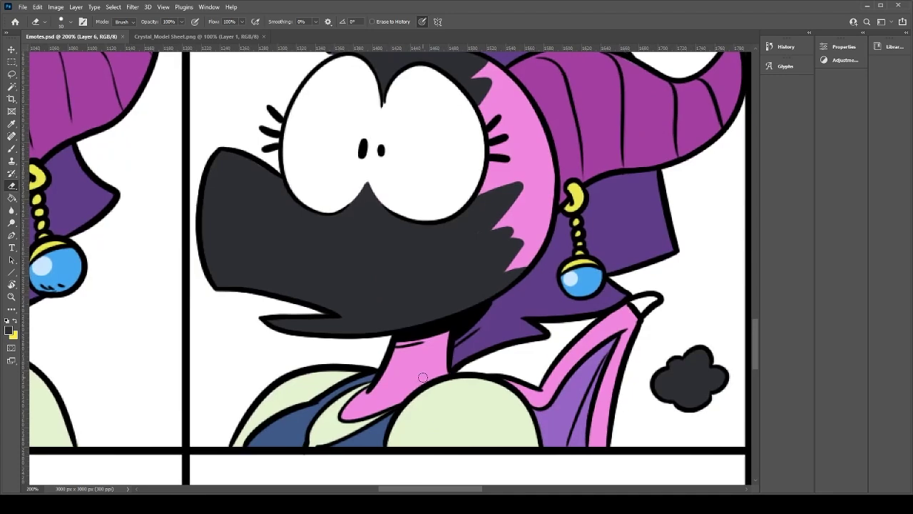
{"action": "key", "text": "b"}
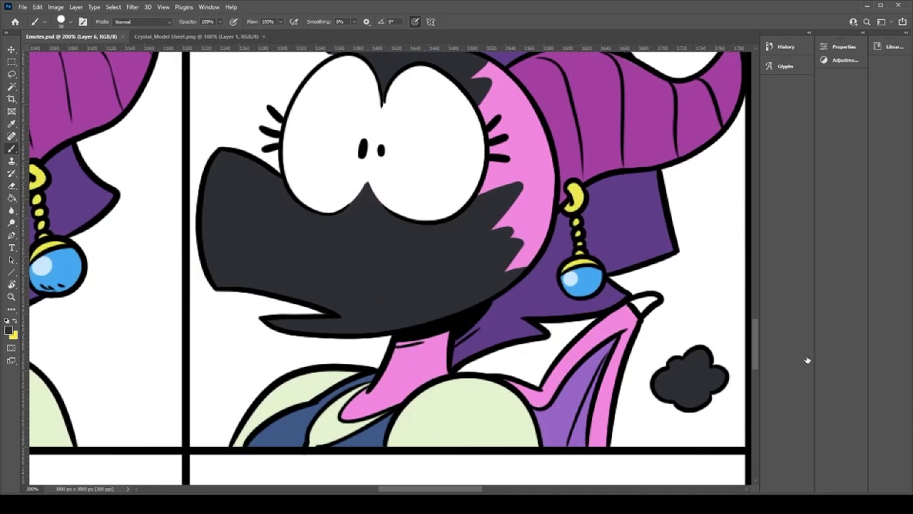
{"action": "key", "text": "ctrl+shift+alt+n"}
{"action": "mouse_move", "coordinate": [417, 341]}
{"action": "left_mouse_down"}
{"action": "mouse_move", "coordinate": [392, 368]}
{"action": "mouse_move", "coordinate": [407, 336]}
{"action": "left_mouse_up"}
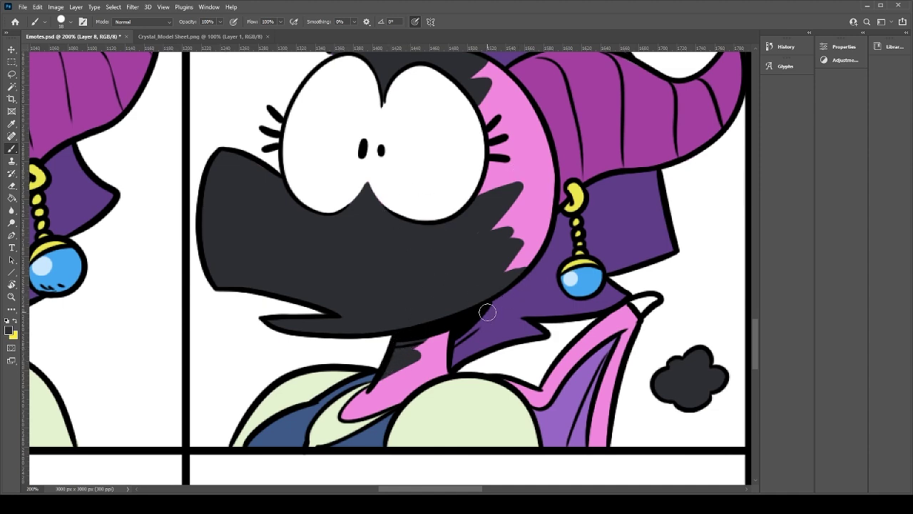
{"action": "key", "text": "ctrl+minus"}
{"action": "key", "text": "ctrl+minus"}
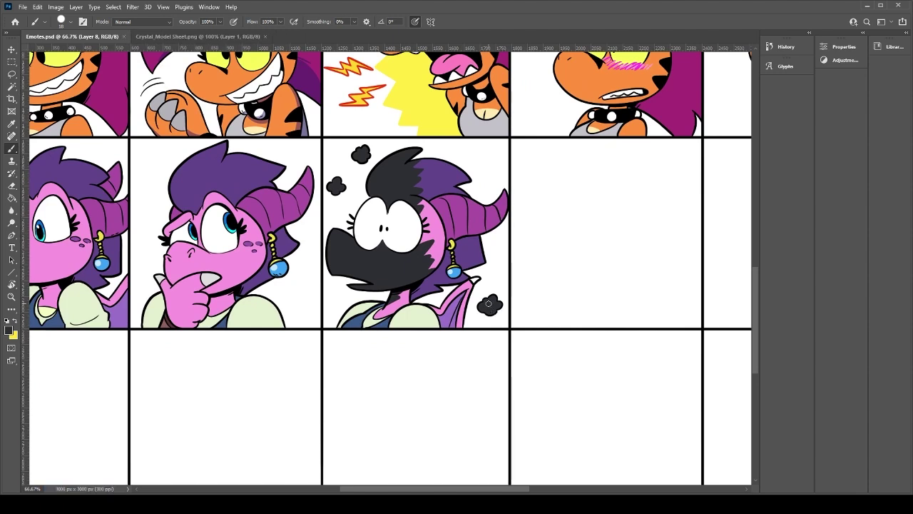
Step: Select Layer 3 and show the rough sketches for the emotes that have no line art
{"action": "left_click_drag", "start_coordinate": [336, 294], "coordinate": [389, 356]}
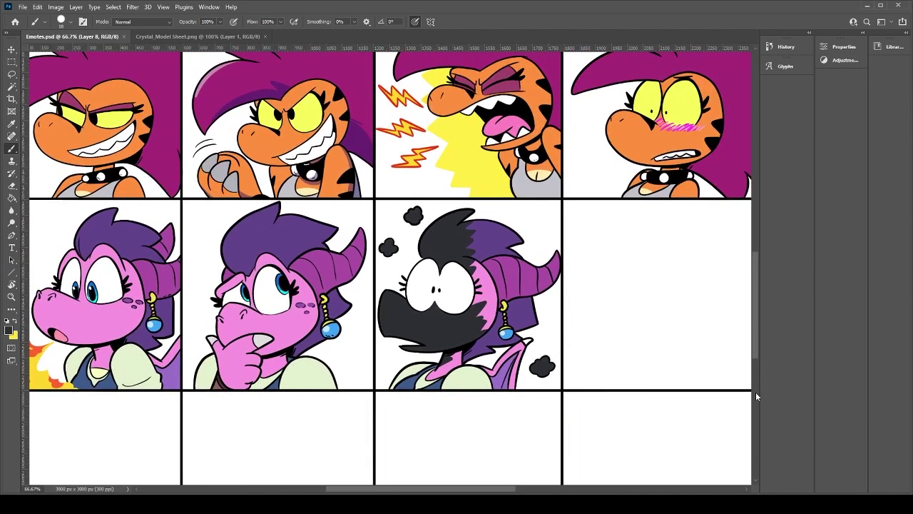
{"action": "left_click", "coordinate": [811, 363]}
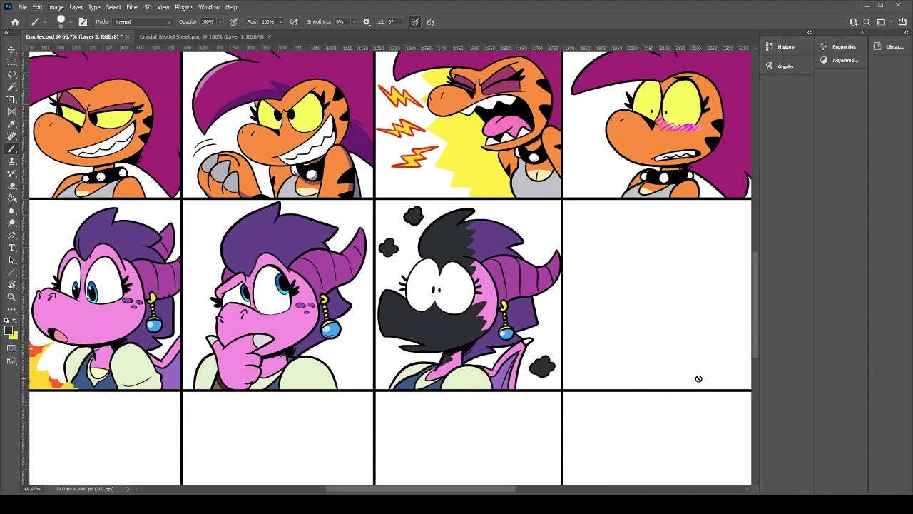
{"action": "left_click", "coordinate": [768, 357]}
{"action": "scroll", "coordinate": [620, 300], "scroll_direction": "right", "scroll_amount": 3}
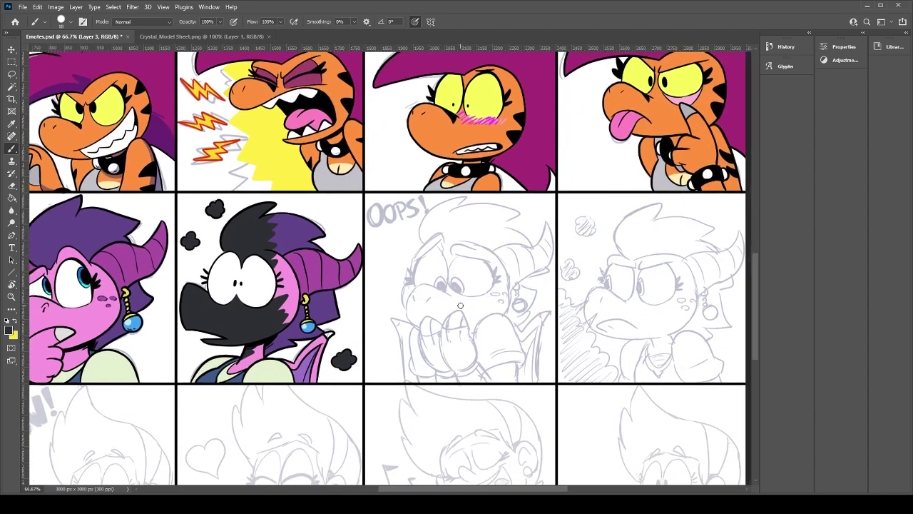
Step: On the Outlines layer, ink the top of the snout and both nostrils of the OOPS! emote in black with the Brush
{"action": "left_click", "coordinate": [823, 276]}
{"action": "left_click", "coordinate": [801, 105]}
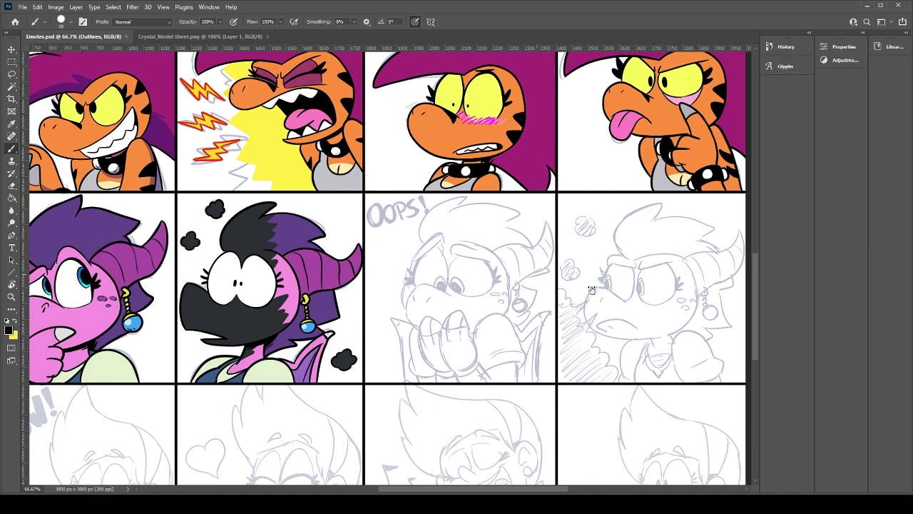
{"action": "key", "text": "bracketleft"}
{"action": "scroll", "coordinate": [590, 278], "scroll_direction": "right", "scroll_amount": 2}
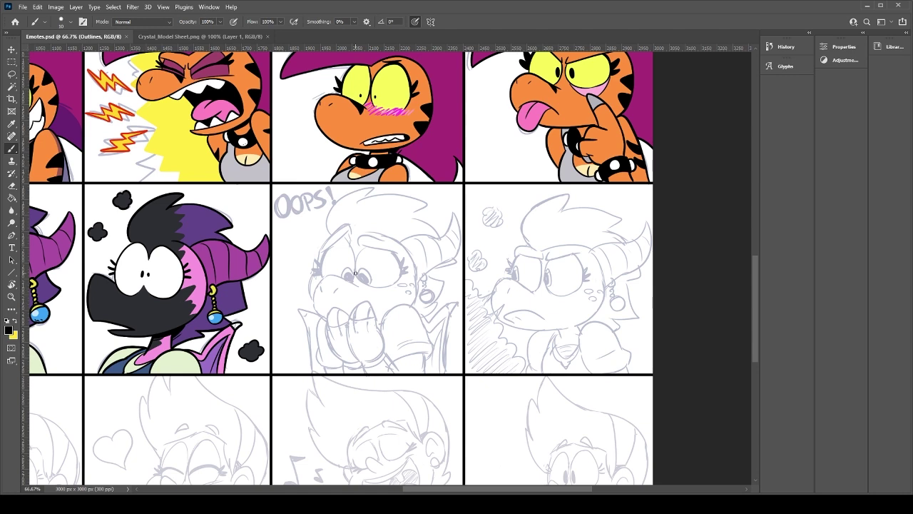
{"action": "left_click_drag", "start_coordinate": [397, 257], "coordinate": [399, 251]}
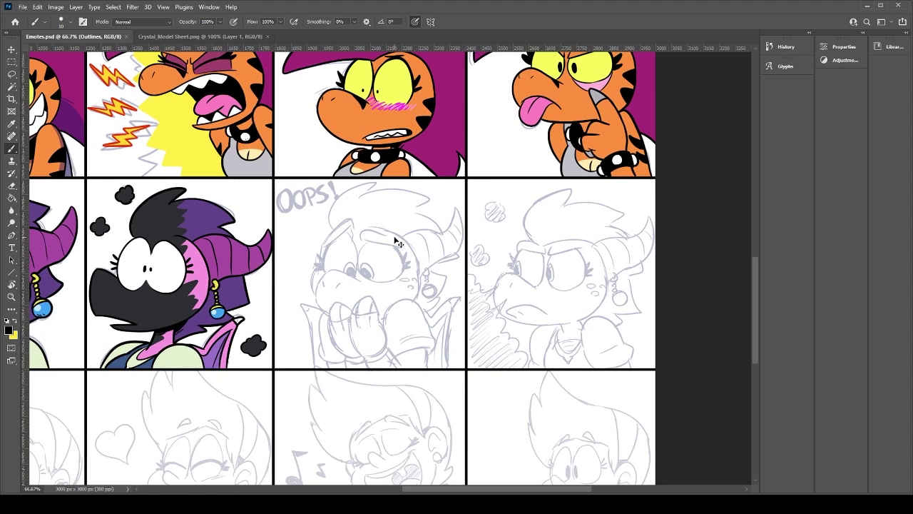
{"action": "scroll", "coordinate": [395, 238], "scroll_direction": "up", "scroll_amount": 2}
{"action": "left_click_drag", "start_coordinate": [341, 356], "coordinate": [354, 298]}
{"action": "left_click_drag", "start_coordinate": [178, 306], "coordinate": [196, 246]}
{"action": "key", "text": "ctrl+z"}
{"action": "mouse_move", "coordinate": [177, 308]}
{"action": "left_mouse_down"}
{"action": "mouse_move", "coordinate": [242, 210]}
{"action": "mouse_move", "coordinate": [230, 216]}
{"action": "mouse_move", "coordinate": [317, 271]}
{"action": "left_mouse_up"}
{"action": "key", "text": "ctrl+z"}
{"action": "mouse_move", "coordinate": [228, 213]}
{"action": "left_mouse_down"}
{"action": "mouse_move", "coordinate": [266, 220]}
{"action": "mouse_move", "coordinate": [318, 257]}
{"action": "left_mouse_up"}
{"action": "mouse_move", "coordinate": [241, 266]}
{"action": "left_mouse_down"}
{"action": "mouse_move", "coordinate": [256, 249]}
{"action": "mouse_move", "coordinate": [252, 258]}
{"action": "mouse_move", "coordinate": [205, 268]}
{"action": "left_mouse_up"}
{"action": "key", "text": "ctrl+z"}
{"action": "key", "text": "ctrl+z"}
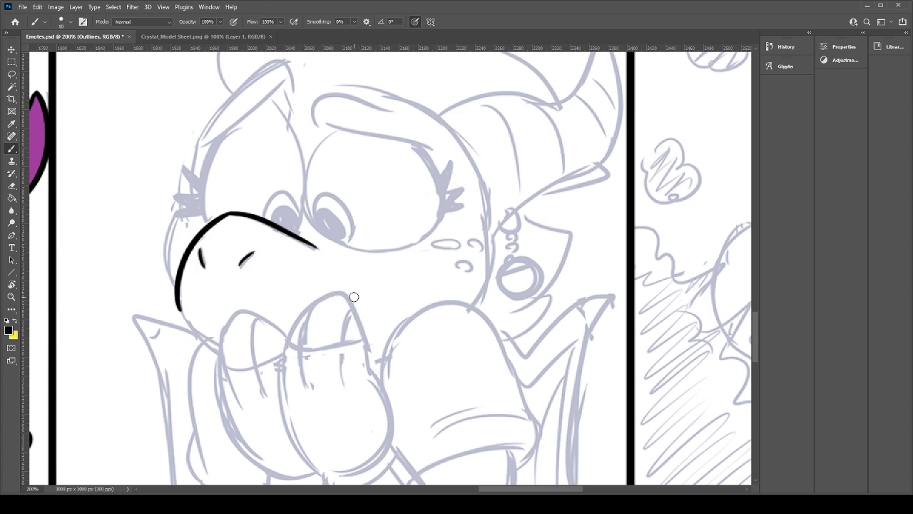
Step: Ink the front of the snout curving down to the raised hands
{"action": "left_click_drag", "start_coordinate": [178, 298], "coordinate": [216, 350]}
{"action": "key", "text": "ctrl+z"}
{"action": "left_click_drag", "start_coordinate": [177, 296], "coordinate": [214, 348]}
{"action": "key", "text": "ctrl+z"}
{"action": "mouse_move", "coordinate": [179, 300]}
{"action": "left_mouse_down"}
{"action": "mouse_move", "coordinate": [232, 355]}
{"action": "mouse_move", "coordinate": [191, 326]}
{"action": "mouse_move", "coordinate": [181, 304]}
{"action": "left_mouse_up"}
{"action": "key", "text": "e"}
{"action": "key", "text": "b"}
{"action": "key", "text": "ctrl+z"}
{"action": "left_click_drag", "start_coordinate": [216, 351], "coordinate": [177, 294]}
{"action": "key", "text": "ctrl+z"}
{"action": "left_click_drag", "start_coordinate": [218, 353], "coordinate": [176, 293]}
Step: Ink the upper and lower lines of the worried eyebrow above the near eye
{"action": "left_click_drag", "start_coordinate": [341, 243], "coordinate": [323, 321]}
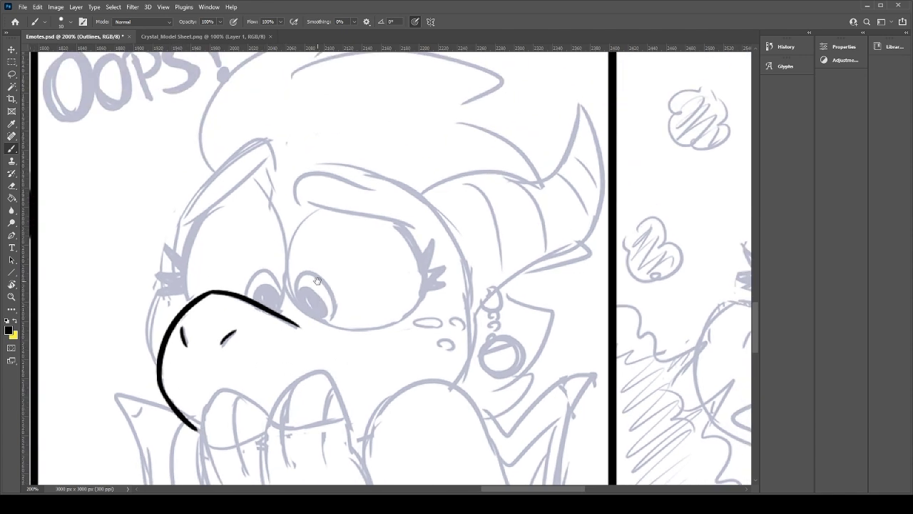
{"action": "left_click_drag", "start_coordinate": [310, 200], "coordinate": [418, 226]}
{"action": "key", "text": "ctrl+z"}
{"action": "key", "text": "ctrl+z"}
{"action": "key", "text": "ctrl+z"}
{"action": "left_click_drag", "start_coordinate": [307, 202], "coordinate": [424, 221]}
{"action": "key", "text": "ctrl+z"}
{"action": "left_click_drag", "start_coordinate": [298, 204], "coordinate": [378, 192]}
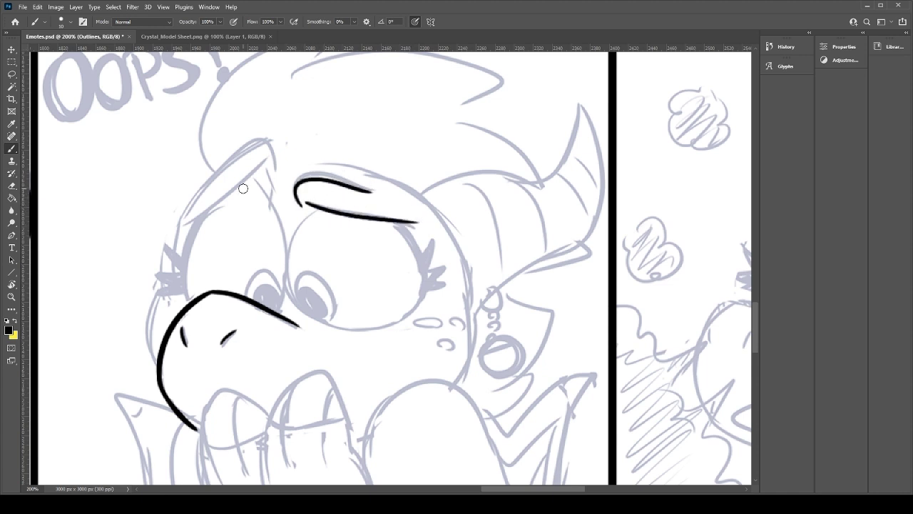
Step: Ink the slanted, raised eyebrow above the far eye, with its rounded inner end
{"action": "mouse_move", "coordinate": [187, 216]}
{"action": "left_mouse_down"}
{"action": "mouse_move", "coordinate": [265, 168]}
{"action": "mouse_move", "coordinate": [227, 159]}
{"action": "mouse_move", "coordinate": [182, 207]}
{"action": "mouse_move", "coordinate": [193, 195]}
{"action": "mouse_move", "coordinate": [264, 192]}
{"action": "left_mouse_up"}
{"action": "key", "text": "ctrl+z"}
{"action": "key", "text": "ctrl+z"}
{"action": "key", "text": "ctrl+z"}
{"action": "left_click_drag", "start_coordinate": [186, 211], "coordinate": [271, 194]}
{"action": "key", "text": "ctrl+z"}
{"action": "left_click_drag", "start_coordinate": [179, 218], "coordinate": [264, 196]}
{"action": "key", "text": "ctrl+z"}
{"action": "mouse_move", "coordinate": [178, 219]}
{"action": "left_mouse_down"}
{"action": "mouse_move", "coordinate": [258, 139]}
{"action": "mouse_move", "coordinate": [287, 300]}
{"action": "left_mouse_up"}
{"action": "key", "text": "ctrl+z"}
Step: Ink the inner edge of the far eye from the eyebrow down to the snout
{"action": "left_click_drag", "start_coordinate": [253, 178], "coordinate": [286, 302]}
{"action": "key", "text": "ctrl+z"}
{"action": "key", "text": "ctrl+z"}
{"action": "left_click_drag", "start_coordinate": [252, 177], "coordinate": [285, 301]}
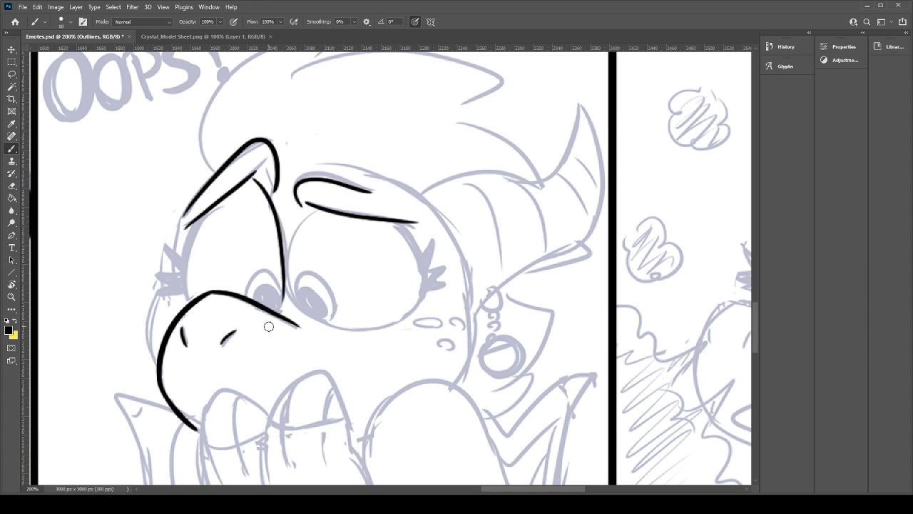
{"action": "left_click_drag", "start_coordinate": [251, 176], "coordinate": [259, 184]}
{"action": "left_click_drag", "start_coordinate": [279, 312], "coordinate": [284, 280]}
{"action": "key", "text": "ctrl+z"}
{"action": "left_click_drag", "start_coordinate": [279, 311], "coordinate": [284, 278]}
{"action": "key", "text": "ctrl+z"}
{"action": "left_click_drag", "start_coordinate": [278, 313], "coordinate": [284, 280]}
{"action": "key", "text": "ctrl+z"}
Step: Ink the outer edge of the far eye and thicken its upper lid
{"action": "left_click_drag", "start_coordinate": [184, 299], "coordinate": [195, 221]}
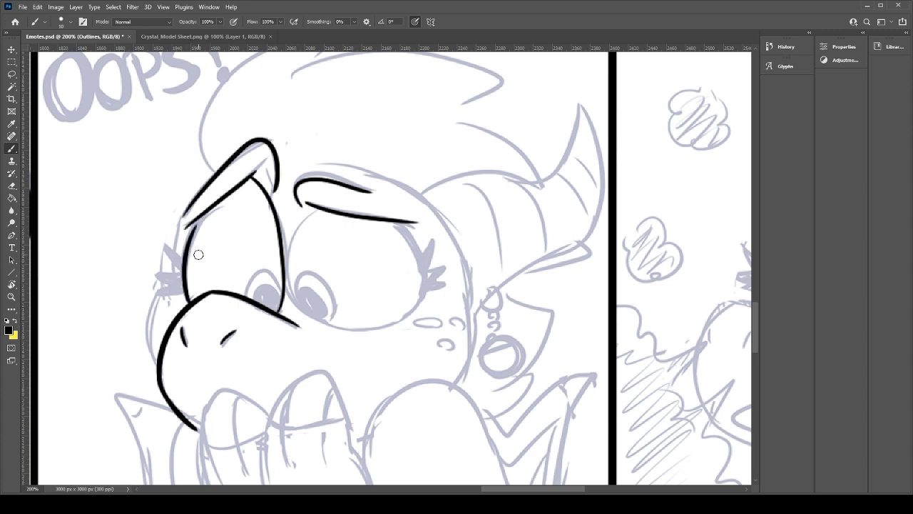
{"action": "left_click_drag", "start_coordinate": [191, 301], "coordinate": [194, 216]}
{"action": "left_click_drag", "start_coordinate": [185, 286], "coordinate": [213, 215]}
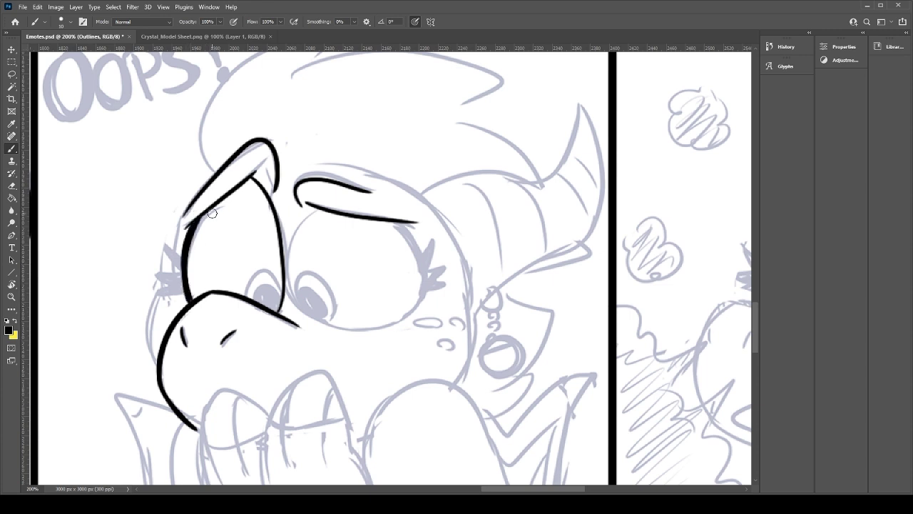
{"action": "mouse_move", "coordinate": [183, 259]}
{"action": "left_mouse_down"}
{"action": "mouse_move", "coordinate": [157, 239]}
{"action": "mouse_move", "coordinate": [157, 290]}
{"action": "mouse_move", "coordinate": [183, 283]}
{"action": "mouse_move", "coordinate": [160, 270]}
{"action": "mouse_move", "coordinate": [183, 273]}
{"action": "mouse_move", "coordinate": [172, 256]}
{"action": "mouse_move", "coordinate": [181, 262]}
{"action": "left_mouse_up"}
Step: Ink the rounded outline of the near eye from below the eyebrow around the lower edge to the outer corner
{"action": "left_click_drag", "start_coordinate": [319, 211], "coordinate": [309, 311]}
{"action": "key", "text": "ctrl+z"}
{"action": "left_click_drag", "start_coordinate": [314, 210], "coordinate": [381, 329]}
{"action": "key", "text": "ctrl+z"}
{"action": "left_click_drag", "start_coordinate": [314, 210], "coordinate": [381, 328]}
{"action": "left_click_drag", "start_coordinate": [399, 224], "coordinate": [386, 326]}
{"action": "key", "text": "ctrl+z"}
{"action": "mouse_move", "coordinate": [400, 225]}
{"action": "left_mouse_down"}
{"action": "mouse_move", "coordinate": [364, 330]}
{"action": "mouse_move", "coordinate": [389, 329]}
{"action": "mouse_move", "coordinate": [370, 335]}
{"action": "left_mouse_up"}
{"action": "key", "text": "ctrl+z"}
{"action": "key", "text": "ctrl+z"}
{"action": "left_click_drag", "start_coordinate": [396, 225], "coordinate": [387, 333]}
{"action": "key", "text": "ctrl+z"}
{"action": "left_click_drag", "start_coordinate": [398, 223], "coordinate": [364, 322]}
{"action": "key", "text": "ctrl+z"}
{"action": "left_click_drag", "start_coordinate": [397, 220], "coordinate": [364, 334]}
{"action": "key", "text": "ctrl+z"}
{"action": "left_click_drag", "start_coordinate": [398, 224], "coordinate": [383, 324]}
{"action": "key", "text": "ctrl+z"}
{"action": "left_click_drag", "start_coordinate": [397, 220], "coordinate": [401, 319]}
Step: Thicken the outer upper lid of the near eye with a tapered black stroke
{"action": "left_click_drag", "start_coordinate": [394, 224], "coordinate": [408, 289]}
{"action": "key", "text": "ctrl+z"}
{"action": "left_click_drag", "start_coordinate": [396, 220], "coordinate": [428, 282]}
{"action": "key", "text": "ctrl+z"}
{"action": "mouse_move", "coordinate": [396, 223]}
{"action": "left_mouse_down"}
{"action": "mouse_move", "coordinate": [415, 241]}
{"action": "mouse_move", "coordinate": [426, 286]}
{"action": "left_mouse_up"}
{"action": "key", "text": "ctrl+z"}
{"action": "mouse_move", "coordinate": [397, 222]}
{"action": "left_mouse_down"}
{"action": "mouse_move", "coordinate": [420, 249]}
{"action": "mouse_move", "coordinate": [428, 287]}
{"action": "left_mouse_up"}
{"action": "key", "text": "ctrl+z"}
{"action": "left_click_drag", "start_coordinate": [397, 222], "coordinate": [428, 286]}
Step: Ink solid black eyelashes at the outer corners of the eyes
{"action": "mouse_move", "coordinate": [428, 255]}
{"action": "left_mouse_down"}
{"action": "mouse_move", "coordinate": [431, 264]}
{"action": "mouse_move", "coordinate": [440, 243]}
{"action": "mouse_move", "coordinate": [433, 264]}
{"action": "left_mouse_up"}
{"action": "key", "text": "ctrl+z"}
{"action": "mouse_move", "coordinate": [431, 269]}
{"action": "left_mouse_down"}
{"action": "mouse_move", "coordinate": [453, 264]}
{"action": "mouse_move", "coordinate": [436, 276]}
{"action": "left_mouse_up"}
{"action": "mouse_move", "coordinate": [435, 276]}
{"action": "left_mouse_down"}
{"action": "mouse_move", "coordinate": [451, 284]}
{"action": "mouse_move", "coordinate": [431, 286]}
{"action": "left_mouse_up"}
{"action": "mouse_move", "coordinate": [432, 280]}
{"action": "left_mouse_down"}
{"action": "mouse_move", "coordinate": [447, 283]}
{"action": "mouse_move", "coordinate": [441, 243]}
{"action": "left_mouse_up"}
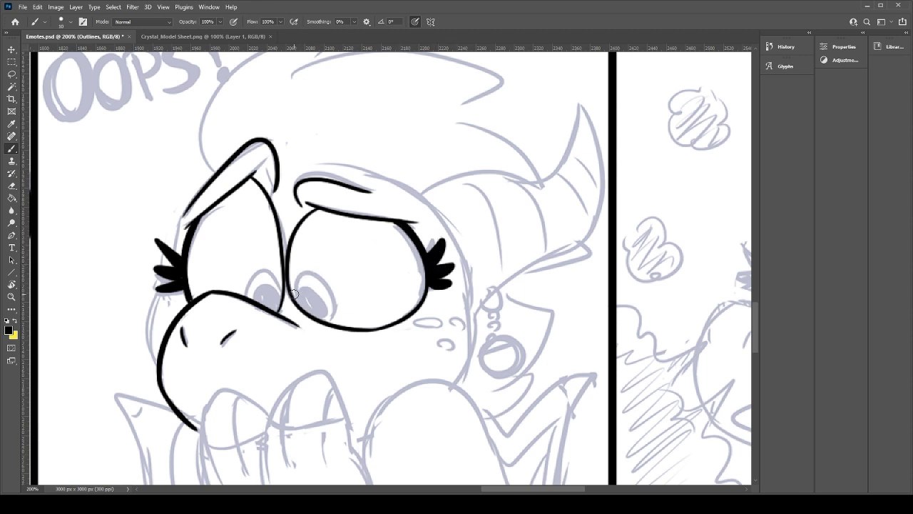
Step: Ink the small irises and fill in black pupils looking down in both eyes
{"action": "mouse_move", "coordinate": [246, 296]}
{"action": "left_mouse_down"}
{"action": "mouse_move", "coordinate": [277, 283]}
{"action": "mouse_move", "coordinate": [279, 300]}
{"action": "mouse_move", "coordinate": [254, 273]}
{"action": "mouse_move", "coordinate": [332, 316]}
{"action": "mouse_move", "coordinate": [325, 283]}
{"action": "mouse_move", "coordinate": [331, 317]}
{"action": "mouse_move", "coordinate": [314, 303]}
{"action": "left_mouse_up"}
{"action": "key", "text": "ctrl+z"}
{"action": "key", "text": "ctrl+z"}
{"action": "key", "text": "ctrl+z"}
{"action": "key", "text": "ctrl+z"}
{"action": "left_click_drag", "start_coordinate": [259, 287], "coordinate": [269, 308]}
{"action": "key", "text": "ctrl+z"}
{"action": "key", "text": "ctrl+z"}
{"action": "key", "text": "ctrl+z"}
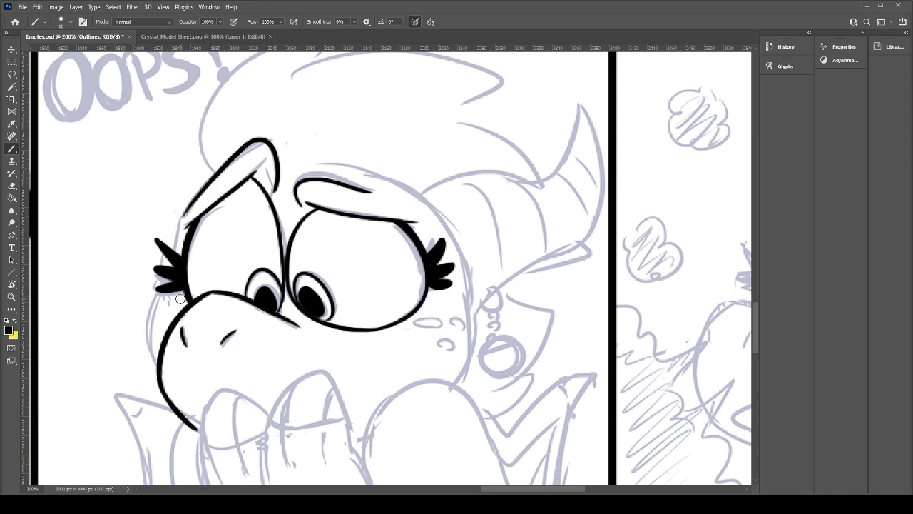
Step: Ink the far and near cheek lines and the three freckles below the near eye
{"action": "mouse_move", "coordinate": [158, 369]}
{"action": "left_mouse_down"}
{"action": "mouse_move", "coordinate": [170, 290]}
{"action": "mouse_move", "coordinate": [183, 287]}
{"action": "mouse_move", "coordinate": [147, 325]}
{"action": "mouse_move", "coordinate": [169, 294]}
{"action": "left_mouse_up"}
{"action": "key", "text": "ctrl+z"}
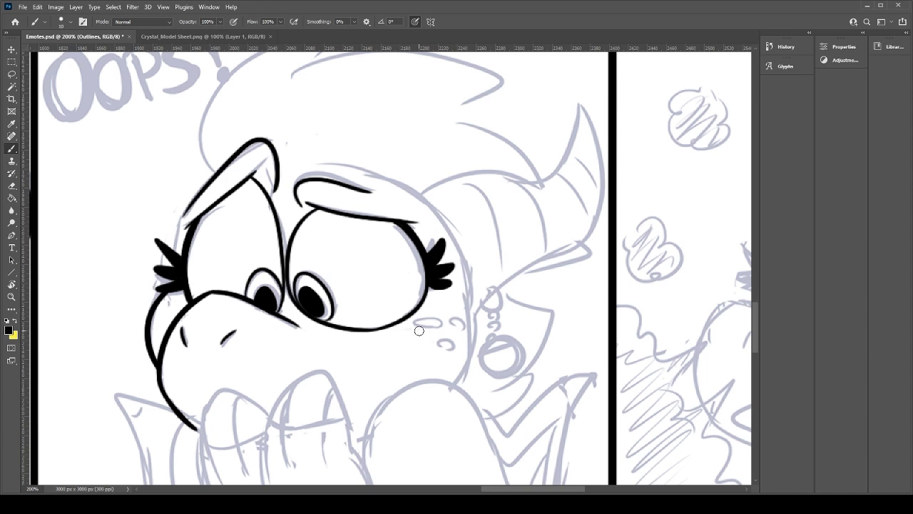
{"action": "mouse_move", "coordinate": [407, 326]}
{"action": "left_mouse_down"}
{"action": "mouse_move", "coordinate": [448, 333]}
{"action": "mouse_move", "coordinate": [442, 345]}
{"action": "left_mouse_up"}
{"action": "left_click_drag", "start_coordinate": [464, 311], "coordinate": [452, 380]}
{"action": "key", "text": "ctrl+z"}
{"action": "left_click_drag", "start_coordinate": [465, 311], "coordinate": [454, 379]}
{"action": "key", "text": "ctrl+z"}
{"action": "mouse_move", "coordinate": [464, 311]}
{"action": "left_mouse_down"}
{"action": "mouse_move", "coordinate": [457, 384]}
{"action": "mouse_move", "coordinate": [395, 303]}
{"action": "left_mouse_up"}
Step: Ink the rounded palm outline of the front hand held against the mouth
{"action": "left_click_drag", "start_coordinate": [325, 341], "coordinate": [307, 436]}
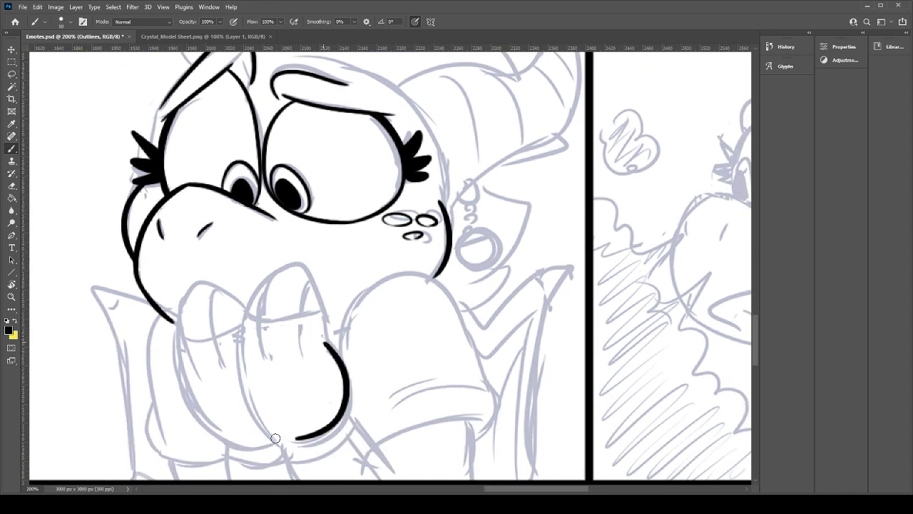
{"action": "key", "text": "ctrl+z"}
{"action": "left_click_drag", "start_coordinate": [333, 349], "coordinate": [289, 443]}
{"action": "key", "text": "ctrl+z"}
{"action": "mouse_move", "coordinate": [329, 349]}
{"action": "left_mouse_down"}
{"action": "mouse_move", "coordinate": [280, 444]}
{"action": "mouse_move", "coordinate": [271, 282]}
{"action": "left_mouse_up"}
{"action": "key", "text": "ctrl+z"}
{"action": "left_click_drag", "start_coordinate": [297, 445], "coordinate": [271, 285]}
Step: Ink the three pointed fingers of the front hand and tidy their lines with the Eraser
{"action": "left_click_drag", "start_coordinate": [260, 348], "coordinate": [310, 331]}
{"action": "key", "text": "ctrl+z"}
{"action": "key", "text": "ctrl+z"}
{"action": "mouse_move", "coordinate": [269, 359]}
{"action": "left_mouse_down"}
{"action": "mouse_move", "coordinate": [307, 312]}
{"action": "mouse_move", "coordinate": [307, 329]}
{"action": "mouse_move", "coordinate": [334, 352]}
{"action": "mouse_move", "coordinate": [331, 341]}
{"action": "mouse_move", "coordinate": [334, 361]}
{"action": "left_mouse_up"}
{"action": "key", "text": "ctrl+z"}
{"action": "key", "text": "ctrl+z"}
{"action": "key", "text": "e"}
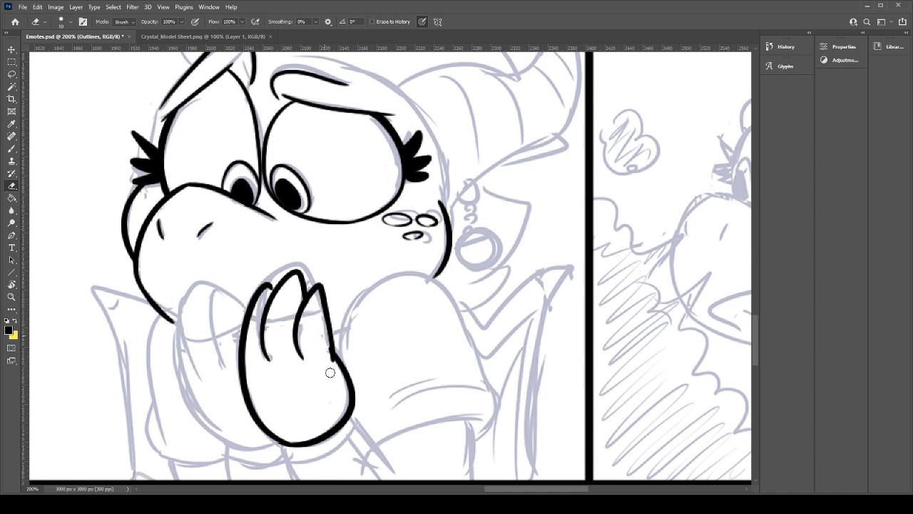
{"action": "key", "text": "b"}
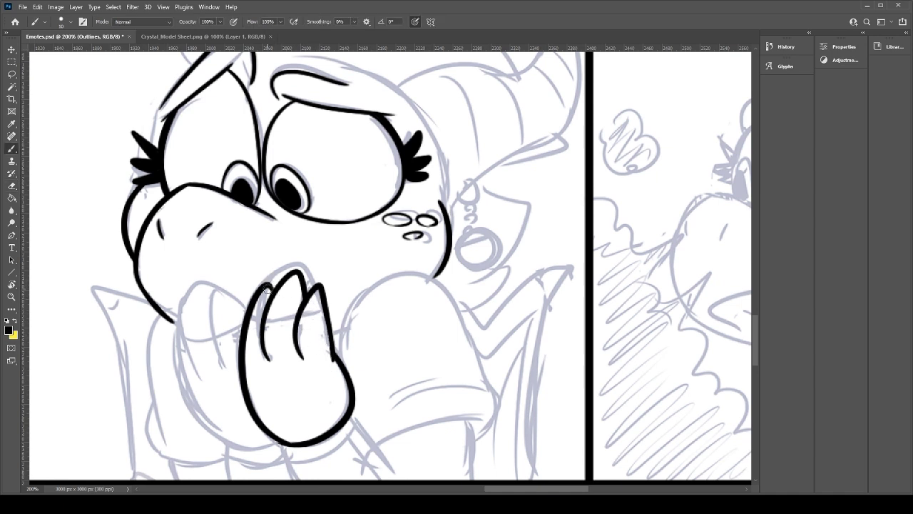
Step: Ink the line across the front hand's fingertips and clean up where the fingers meet the palm
{"action": "mouse_move", "coordinate": [297, 319]}
{"action": "left_mouse_down"}
{"action": "mouse_move", "coordinate": [323, 322]}
{"action": "mouse_move", "coordinate": [348, 374]}
{"action": "left_mouse_up"}
{"action": "key", "text": "e"}
{"action": "key", "text": "b"}
{"action": "left_click_drag", "start_coordinate": [332, 354], "coordinate": [351, 381]}
Step: Ink both edges of the forearm from the front hand down to the panel border
{"action": "mouse_move", "coordinate": [292, 445]}
{"action": "left_mouse_down"}
{"action": "mouse_move", "coordinate": [259, 356]}
{"action": "mouse_move", "coordinate": [268, 387]}
{"action": "left_mouse_up"}
{"action": "left_click_drag", "start_coordinate": [322, 324], "coordinate": [372, 389]}
{"action": "key", "text": "ctrl+z"}
{"action": "left_click_drag", "start_coordinate": [321, 323], "coordinate": [374, 390]}
{"action": "key", "text": "ctrl+z"}
{"action": "left_click_drag", "start_coordinate": [319, 322], "coordinate": [369, 388]}
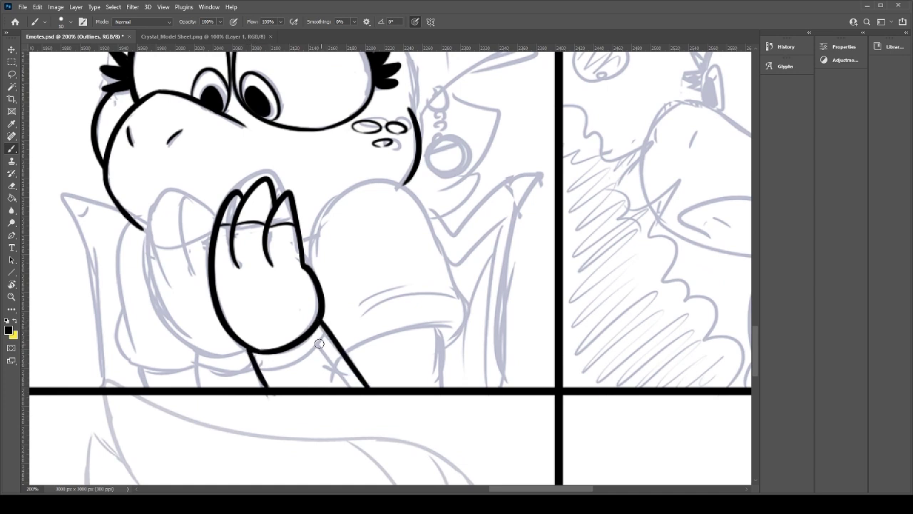
Step: Ink the curved band line across the front wrist, just below the palm
{"action": "left_click_drag", "start_coordinate": [257, 364], "coordinate": [326, 334]}
{"action": "key", "text": "ctrl+z"}
{"action": "left_click_drag", "start_coordinate": [256, 363], "coordinate": [325, 336]}
{"action": "key", "text": "ctrl+z"}
{"action": "left_click_drag", "start_coordinate": [256, 365], "coordinate": [328, 336]}
{"action": "key", "text": "ctrl+z"}
{"action": "left_click_drag", "start_coordinate": [257, 366], "coordinate": [328, 335]}
{"action": "key", "text": "ctrl+z"}
{"action": "left_click_drag", "start_coordinate": [255, 359], "coordinate": [325, 332]}
{"action": "key", "text": "ctrl+z"}
{"action": "left_click_drag", "start_coordinate": [255, 358], "coordinate": [324, 332]}
{"action": "key", "text": "ctrl+z"}
{"action": "left_click_drag", "start_coordinate": [254, 359], "coordinate": [325, 332]}
{"action": "key", "text": "ctrl+z"}
{"action": "left_click_drag", "start_coordinate": [255, 359], "coordinate": [317, 343]}
{"action": "key", "text": "ctrl+z"}
{"action": "mouse_move", "coordinate": [258, 359]}
{"action": "left_mouse_down"}
{"action": "mouse_move", "coordinate": [306, 351]}
{"action": "mouse_move", "coordinate": [321, 339]}
{"action": "mouse_move", "coordinate": [291, 352]}
{"action": "mouse_move", "coordinate": [351, 388]}
{"action": "left_mouse_up"}
{"action": "key", "text": "ctrl+z"}
{"action": "key", "text": "ctrl+z"}
Step: Ink the inner line and the small star-shaped mark on the front forearm
{"action": "left_click_drag", "start_coordinate": [319, 344], "coordinate": [347, 387]}
{"action": "key", "text": "ctrl+z"}
{"action": "key", "text": "ctrl+z"}
{"action": "mouse_move", "coordinate": [319, 344]}
{"action": "left_mouse_down"}
{"action": "mouse_move", "coordinate": [350, 389]}
{"action": "mouse_move", "coordinate": [350, 370]}
{"action": "left_mouse_up"}
{"action": "mouse_move", "coordinate": [342, 361]}
{"action": "left_mouse_down"}
{"action": "mouse_move", "coordinate": [335, 383]}
{"action": "mouse_move", "coordinate": [348, 375]}
{"action": "mouse_move", "coordinate": [335, 383]}
{"action": "left_mouse_up"}
{"action": "key", "text": "ctrl+z"}
{"action": "key", "text": "ctrl+z"}
{"action": "key", "text": "ctrl+z"}
{"action": "key", "text": "ctrl+z"}
Step: Ink the rounded outer outline of the far hand behind the front hand
{"action": "left_click_drag", "start_coordinate": [192, 276], "coordinate": [245, 308]}
{"action": "left_click_drag", "start_coordinate": [297, 378], "coordinate": [204, 322]}
{"action": "key", "text": "ctrl+z"}
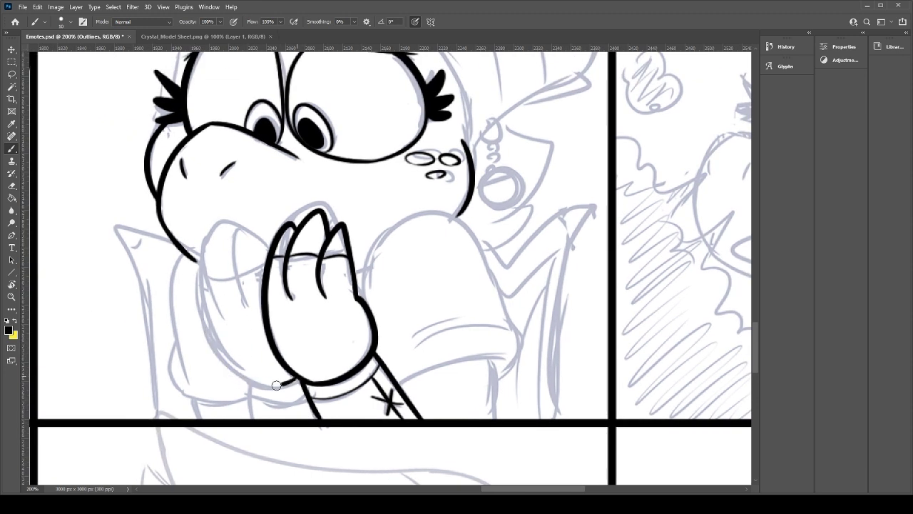
{"action": "left_click_drag", "start_coordinate": [291, 384], "coordinate": [197, 258]}
{"action": "key", "text": "ctrl+z"}
{"action": "mouse_move", "coordinate": [292, 383]}
{"action": "left_mouse_down"}
{"action": "mouse_move", "coordinate": [227, 362]}
{"action": "mouse_move", "coordinate": [219, 266]}
{"action": "left_mouse_up"}
{"action": "key", "text": "ctrl+z"}
{"action": "mouse_move", "coordinate": [290, 382]}
{"action": "left_mouse_down"}
{"action": "mouse_move", "coordinate": [212, 339]}
{"action": "mouse_move", "coordinate": [214, 265]}
{"action": "left_mouse_up"}
Step: Ink the three fingers of the far hand and tidy their lines with the Eraser
{"action": "mouse_move", "coordinate": [224, 312]}
{"action": "left_mouse_down"}
{"action": "mouse_move", "coordinate": [244, 285]}
{"action": "mouse_move", "coordinate": [254, 236]}
{"action": "mouse_move", "coordinate": [264, 263]}
{"action": "left_mouse_up"}
{"action": "key", "text": "ctrl+z"}
{"action": "left_click_drag", "start_coordinate": [245, 301], "coordinate": [262, 261]}
{"action": "key", "text": "ctrl+z"}
{"action": "left_click_drag", "start_coordinate": [244, 314], "coordinate": [263, 275]}
{"action": "key", "text": "e"}
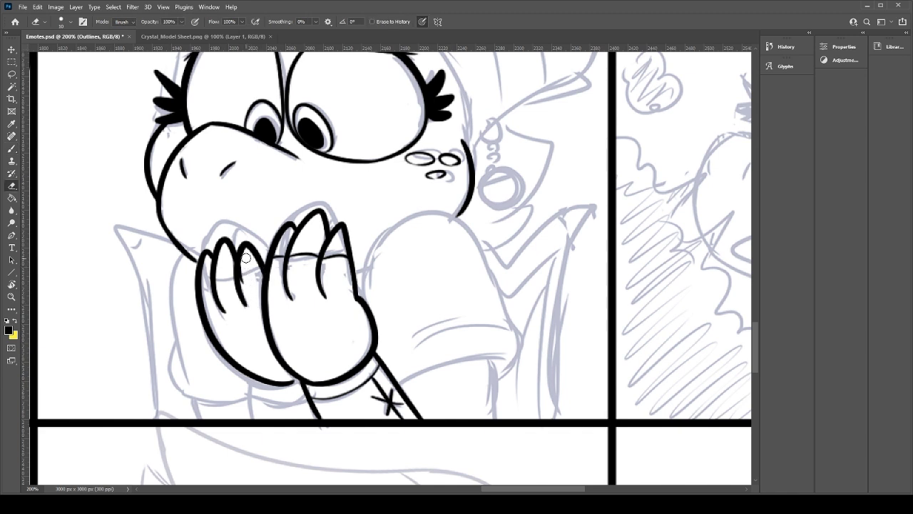
{"action": "left_click_drag", "start_coordinate": [243, 275], "coordinate": [248, 298]}
{"action": "key", "text": "ctrl+z"}
{"action": "key", "text": "b"}
{"action": "mouse_move", "coordinate": [244, 263]}
{"action": "left_mouse_down"}
{"action": "mouse_move", "coordinate": [252, 307]}
{"action": "mouse_move", "coordinate": [240, 247]}
{"action": "left_mouse_up"}
{"action": "key", "text": "ctrl+z"}
{"action": "key", "text": "e"}
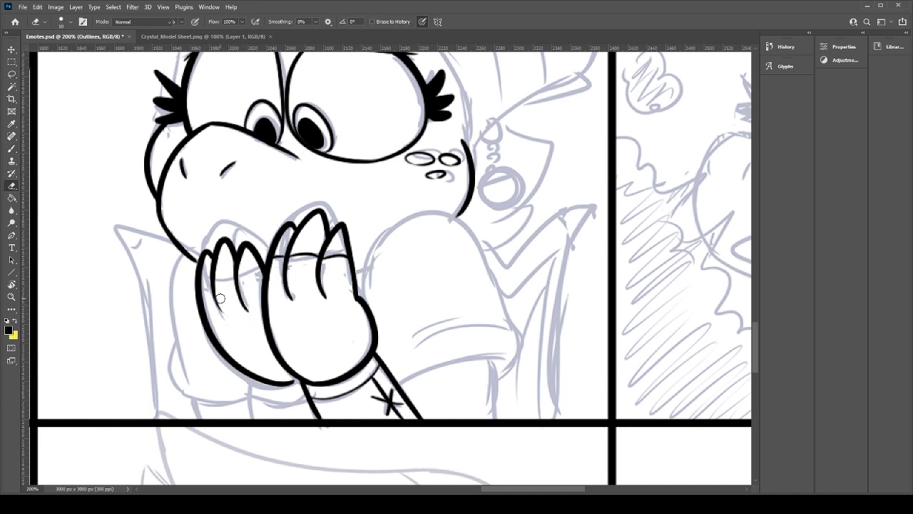
{"action": "key", "text": "b"}
{"action": "key", "text": "ctrl+z"}
Step: Ink the curved line across the far hand's fingertips
{"action": "mouse_move", "coordinate": [238, 279]}
{"action": "left_mouse_down"}
{"action": "mouse_move", "coordinate": [258, 272]}
{"action": "mouse_move", "coordinate": [212, 282]}
{"action": "left_mouse_up"}
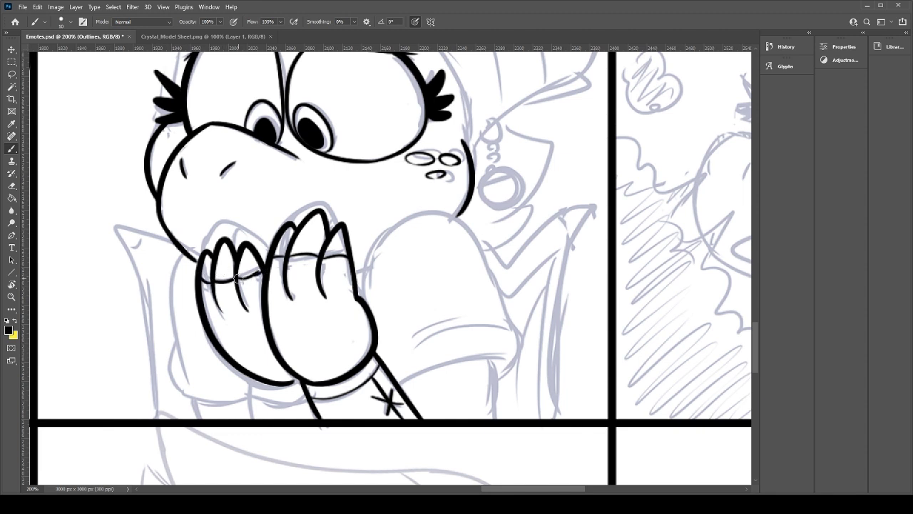
{"action": "key", "text": "ctrl+z"}
{"action": "key", "text": "ctrl+z"}
{"action": "key", "text": "ctrl+z"}
{"action": "mouse_move", "coordinate": [238, 279]}
{"action": "left_mouse_down"}
{"action": "mouse_move", "coordinate": [260, 275]}
{"action": "mouse_move", "coordinate": [236, 270]}
{"action": "mouse_move", "coordinate": [213, 282]}
{"action": "left_mouse_up"}
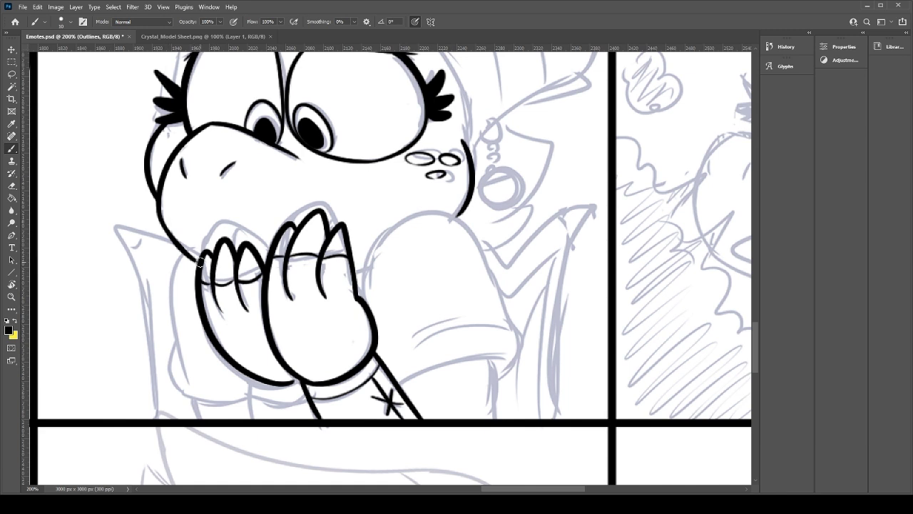
Step: Thicken the muzzle's outer edge and ink the far sleeve down to its cuff, erasing the overlap
{"action": "mouse_move", "coordinate": [194, 262]}
{"action": "left_mouse_down"}
{"action": "mouse_move", "coordinate": [175, 244]}
{"action": "mouse_move", "coordinate": [154, 183]}
{"action": "left_mouse_up"}
{"action": "left_click_drag", "start_coordinate": [172, 259], "coordinate": [187, 377]}
{"action": "key", "text": "ctrl+z"}
{"action": "left_click_drag", "start_coordinate": [171, 259], "coordinate": [188, 405]}
{"action": "key", "text": "e"}
{"action": "left_click_drag", "start_coordinate": [188, 353], "coordinate": [181, 363]}
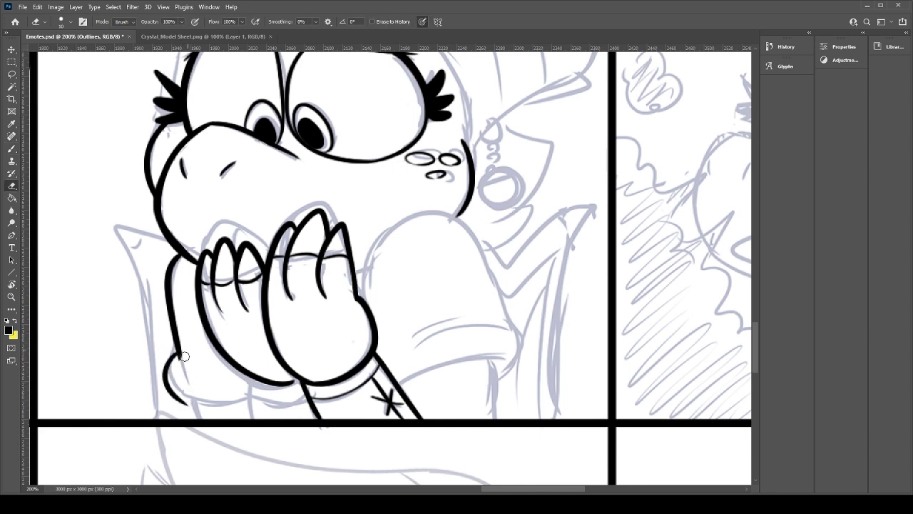
Step: Ink the underside of the far cuff, the far forearm edge and the curved wristband line
{"action": "key", "text": "b"}
{"action": "mouse_move", "coordinate": [177, 401]}
{"action": "left_mouse_down"}
{"action": "mouse_move", "coordinate": [250, 400]}
{"action": "mouse_move", "coordinate": [252, 417]}
{"action": "left_mouse_up"}
{"action": "key", "text": "ctrl+z"}
{"action": "mouse_move", "coordinate": [250, 377]}
{"action": "left_mouse_down"}
{"action": "mouse_move", "coordinate": [254, 422]}
{"action": "mouse_move", "coordinate": [247, 400]}
{"action": "mouse_move", "coordinate": [251, 414]}
{"action": "mouse_move", "coordinate": [305, 393]}
{"action": "left_mouse_up"}
{"action": "key", "text": "ctrl+z"}
{"action": "mouse_move", "coordinate": [251, 394]}
{"action": "left_mouse_down"}
{"action": "mouse_move", "coordinate": [305, 395]}
{"action": "mouse_move", "coordinate": [283, 383]}
{"action": "left_mouse_up"}
{"action": "key", "text": "ctrl+z"}
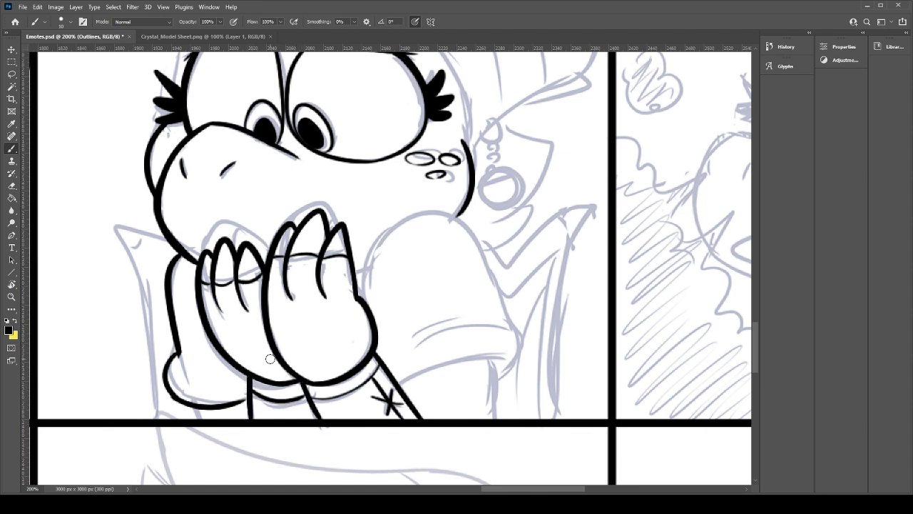
Step: Redraw the outer curve of the far sleeve cuff and ink the short arm line beneath it
{"action": "mouse_move", "coordinate": [197, 420]}
{"action": "left_mouse_down"}
{"action": "mouse_move", "coordinate": [179, 398]}
{"action": "mouse_move", "coordinate": [198, 409]}
{"action": "mouse_move", "coordinate": [174, 358]}
{"action": "left_mouse_up"}
{"action": "key", "text": "ctrl+z"}
{"action": "left_click_drag", "start_coordinate": [193, 408], "coordinate": [174, 355]}
{"action": "key", "text": "ctrl+z"}
{"action": "mouse_move", "coordinate": [193, 408]}
{"action": "left_mouse_down"}
{"action": "mouse_move", "coordinate": [165, 381]}
{"action": "mouse_move", "coordinate": [175, 352]}
{"action": "left_mouse_up"}
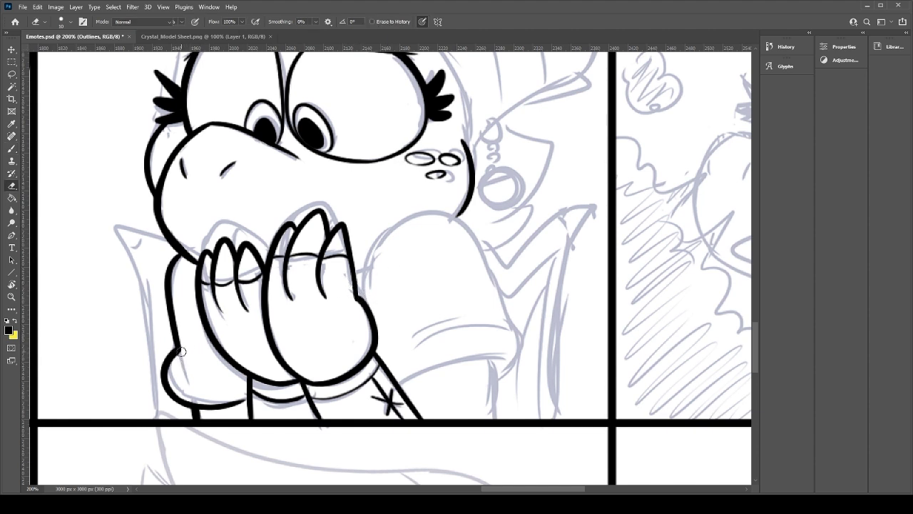
Step: Ink the near shoulder's rounded outline and the outer edge of its sleeve cuff
{"action": "left_click_drag", "start_coordinate": [361, 305], "coordinate": [470, 314]}
{"action": "key", "text": "ctrl+z"}
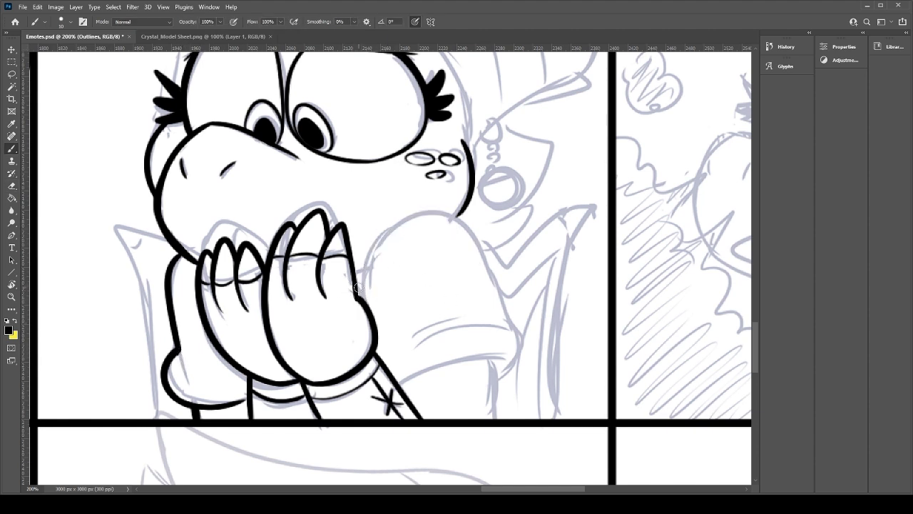
{"action": "left_click_drag", "start_coordinate": [360, 293], "coordinate": [501, 314]}
{"action": "key", "text": "ctrl+z"}
{"action": "mouse_move", "coordinate": [365, 305]}
{"action": "left_mouse_down"}
{"action": "mouse_move", "coordinate": [513, 356]}
{"action": "mouse_move", "coordinate": [501, 395]}
{"action": "left_mouse_up"}
{"action": "key", "text": "ctrl+z"}
{"action": "left_click_drag", "start_coordinate": [509, 337], "coordinate": [502, 395]}
{"action": "key", "text": "ctrl+z"}
{"action": "left_click_drag", "start_coordinate": [505, 331], "coordinate": [491, 399]}
{"action": "key", "text": "e"}
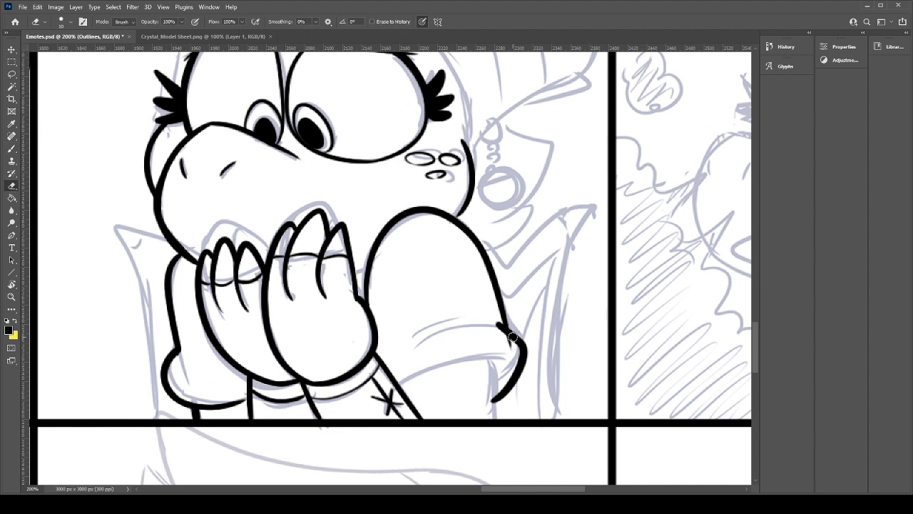
{"action": "key", "text": "b"}
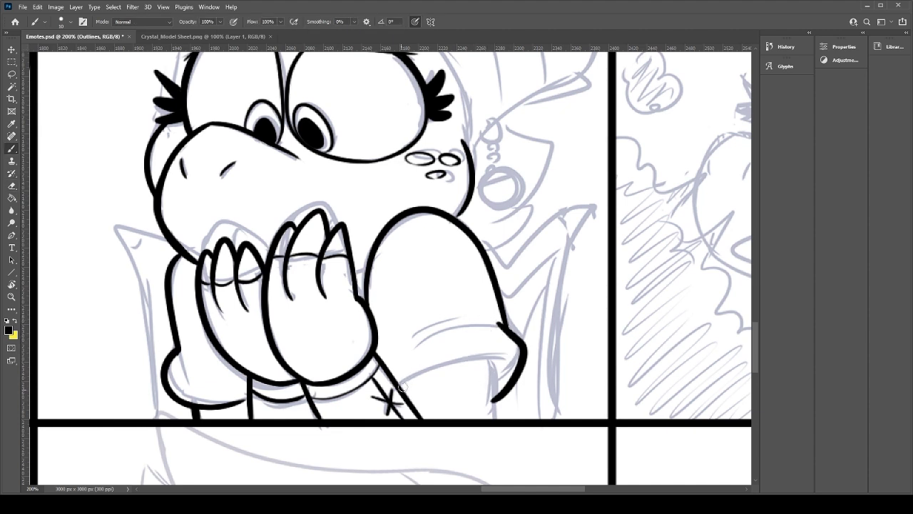
Step: Ink the near sleeve's hem and fold line, plus the edge of the upper arm below the cuff
{"action": "left_click_drag", "start_coordinate": [398, 390], "coordinate": [499, 360]}
{"action": "left_click_drag", "start_coordinate": [491, 317], "coordinate": [395, 333]}
{"action": "key", "text": "ctrl+z"}
{"action": "mouse_move", "coordinate": [489, 365]}
{"action": "left_mouse_down"}
{"action": "mouse_move", "coordinate": [489, 429]}
{"action": "mouse_move", "coordinate": [496, 419]}
{"action": "left_mouse_up"}
{"action": "mouse_move", "coordinate": [472, 363]}
{"action": "left_mouse_down"}
{"action": "mouse_move", "coordinate": [490, 367]}
{"action": "mouse_move", "coordinate": [492, 397]}
{"action": "left_mouse_up"}
{"action": "key", "text": "ctrl+z"}
{"action": "key", "text": "ctrl+z"}
Step: Ink the far side of the head between the raised brow and the eyelashes
{"action": "mouse_move", "coordinate": [350, 264]}
{"action": "left_mouse_down"}
{"action": "mouse_move", "coordinate": [356, 374]}
{"action": "mouse_move", "coordinate": [384, 380]}
{"action": "left_mouse_up"}
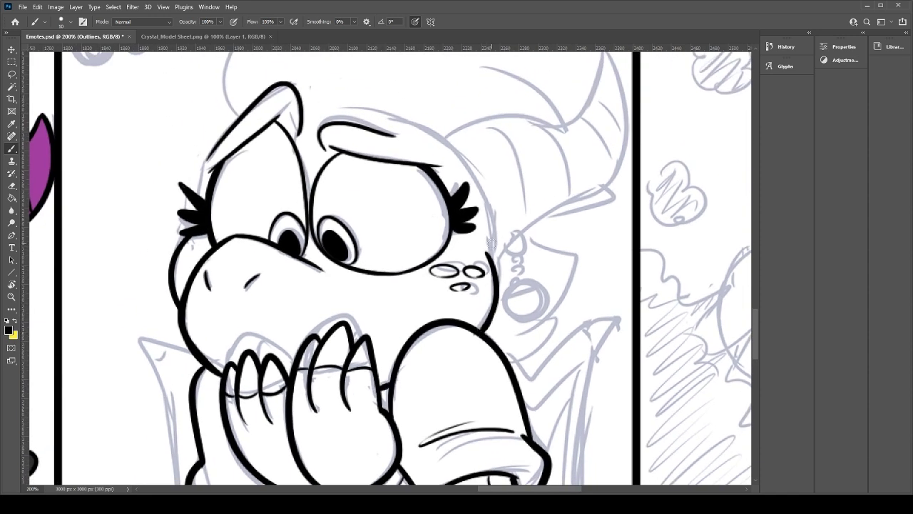
{"action": "mouse_move", "coordinate": [193, 402]}
{"action": "left_mouse_down"}
{"action": "mouse_move", "coordinate": [227, 311]}
{"action": "mouse_move", "coordinate": [177, 421]}
{"action": "left_mouse_up"}
{"action": "left_click_drag", "start_coordinate": [442, 219], "coordinate": [398, 299]}
{"action": "mouse_move", "coordinate": [143, 294]}
{"action": "left_mouse_down"}
{"action": "mouse_move", "coordinate": [168, 226]}
{"action": "mouse_move", "coordinate": [165, 234]}
{"action": "mouse_move", "coordinate": [192, 201]}
{"action": "left_mouse_up"}
{"action": "key", "text": "ctrl+z"}
{"action": "key", "text": "ctrl+z"}
{"action": "left_click_drag", "start_coordinate": [148, 253], "coordinate": [189, 206]}
{"action": "key", "text": "ctrl+z"}
{"action": "left_click_drag", "start_coordinate": [153, 244], "coordinate": [191, 201]}
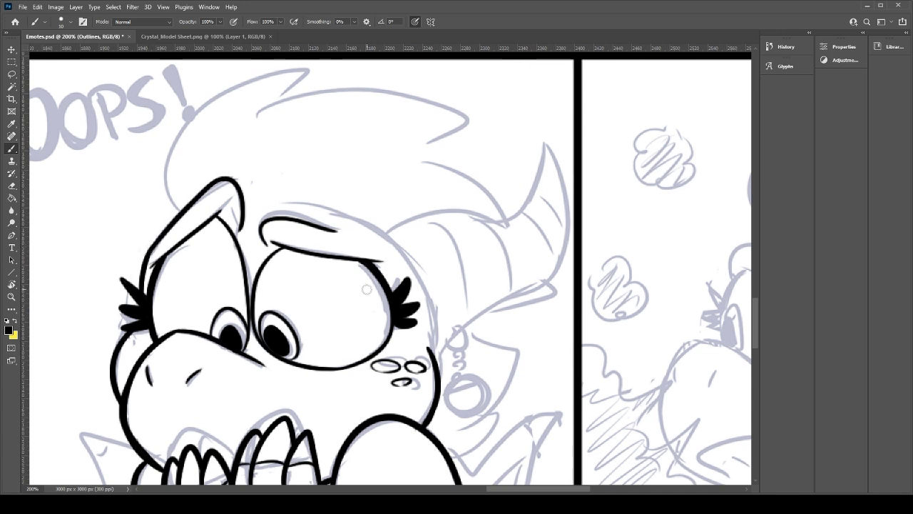
Step: Ink the head outline from the raised brow over the forehead and down to the near cheek
{"action": "mouse_move", "coordinate": [262, 219]}
{"action": "left_mouse_down"}
{"action": "mouse_move", "coordinate": [318, 210]}
{"action": "mouse_move", "coordinate": [420, 273]}
{"action": "left_mouse_up"}
{"action": "key", "text": "ctrl+z"}
{"action": "left_click_drag", "start_coordinate": [243, 228], "coordinate": [322, 204]}
{"action": "key", "text": "ctrl+z"}
{"action": "left_click_drag", "start_coordinate": [243, 221], "coordinate": [397, 258]}
{"action": "key", "text": "ctrl+z"}
{"action": "mouse_move", "coordinate": [242, 220]}
{"action": "left_mouse_down"}
{"action": "mouse_move", "coordinate": [410, 264]}
{"action": "mouse_move", "coordinate": [433, 360]}
{"action": "left_mouse_up"}
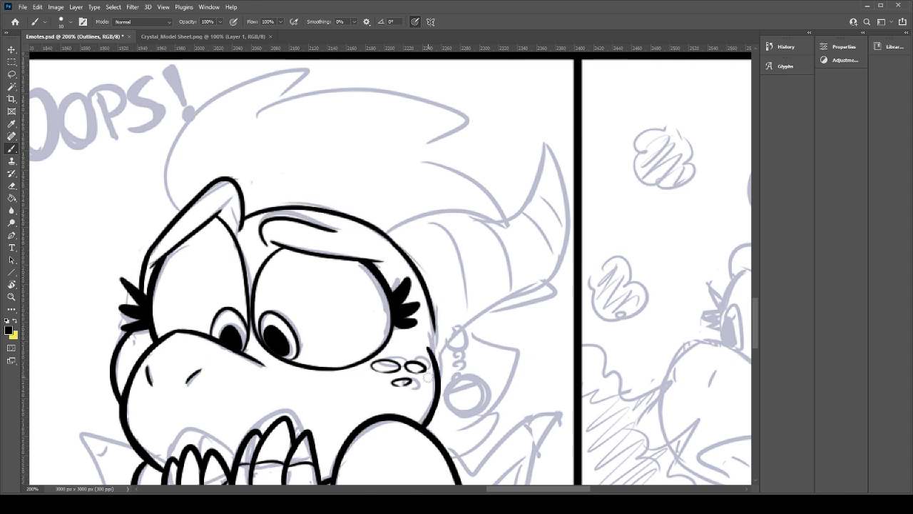
{"action": "key", "text": "ctrl+z"}
{"action": "left_click_drag", "start_coordinate": [389, 238], "coordinate": [435, 349]}
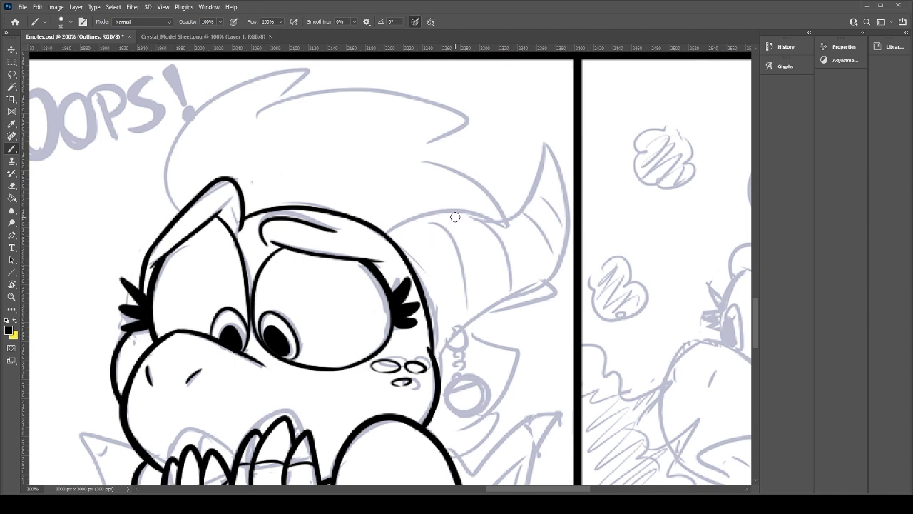
Step: Ink the horn's upper edge and its curved pointed tip
{"action": "mouse_move", "coordinate": [387, 236]}
{"action": "left_mouse_down"}
{"action": "mouse_move", "coordinate": [508, 232]}
{"action": "mouse_move", "coordinate": [472, 216]}
{"action": "mouse_move", "coordinate": [516, 224]}
{"action": "mouse_move", "coordinate": [560, 177]}
{"action": "mouse_move", "coordinate": [565, 243]}
{"action": "left_mouse_up"}
{"action": "key", "text": "ctrl+z"}
{"action": "key", "text": "ctrl+z"}
{"action": "left_click_drag", "start_coordinate": [508, 223], "coordinate": [565, 244]}
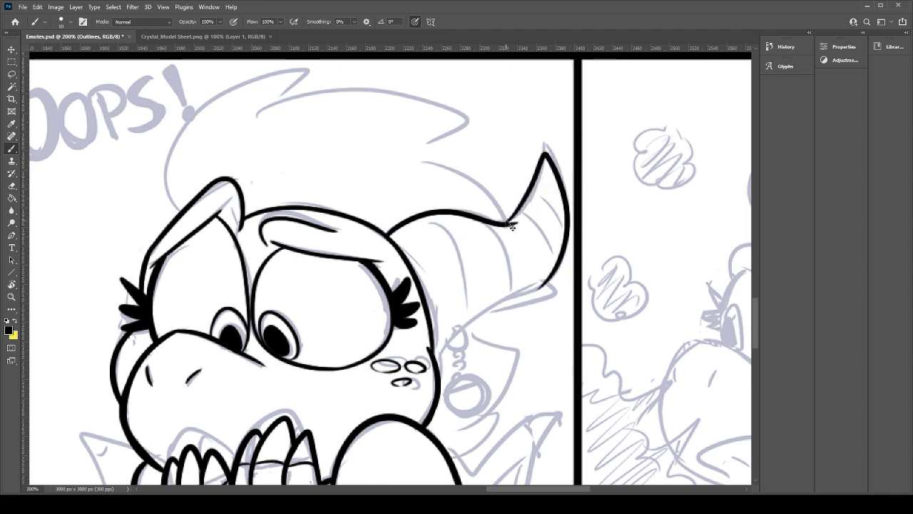
{"action": "key", "text": "ctrl+z"}
{"action": "left_click_drag", "start_coordinate": [505, 223], "coordinate": [552, 286]}
{"action": "key", "text": "ctrl+z"}
{"action": "mouse_move", "coordinate": [502, 222]}
{"action": "left_mouse_down"}
{"action": "mouse_move", "coordinate": [556, 175]}
{"action": "mouse_move", "coordinate": [555, 296]}
{"action": "left_mouse_up"}
{"action": "key", "text": "ctrl+z"}
{"action": "mouse_move", "coordinate": [505, 223]}
{"action": "left_mouse_down"}
{"action": "mouse_move", "coordinate": [564, 222]}
{"action": "mouse_move", "coordinate": [516, 293]}
{"action": "left_mouse_up"}
Step: Ink the horn's lower edge from the tip back to the cheek and clean up the join with the Eraser
{"action": "left_click_drag", "start_coordinate": [436, 365], "coordinate": [535, 279]}
{"action": "key", "text": "ctrl+z"}
{"action": "mouse_move", "coordinate": [438, 363]}
{"action": "left_mouse_down"}
{"action": "mouse_move", "coordinate": [535, 279]}
{"action": "mouse_move", "coordinate": [503, 295]}
{"action": "left_mouse_up"}
{"action": "key", "text": "e"}
{"action": "left_click_drag", "start_coordinate": [540, 270], "coordinate": [483, 299]}
{"action": "key", "text": "b"}
{"action": "key", "text": "e"}
{"action": "left_click_drag", "start_coordinate": [535, 276], "coordinate": [489, 313]}
{"action": "key", "text": "b"}
{"action": "key", "text": "ctrl+z"}
{"action": "left_click_drag", "start_coordinate": [548, 268], "coordinate": [499, 305]}
{"action": "key", "text": "ctrl+z"}
{"action": "left_click_drag", "start_coordinate": [549, 271], "coordinate": [490, 310]}
{"action": "key", "text": "ctrl+z"}
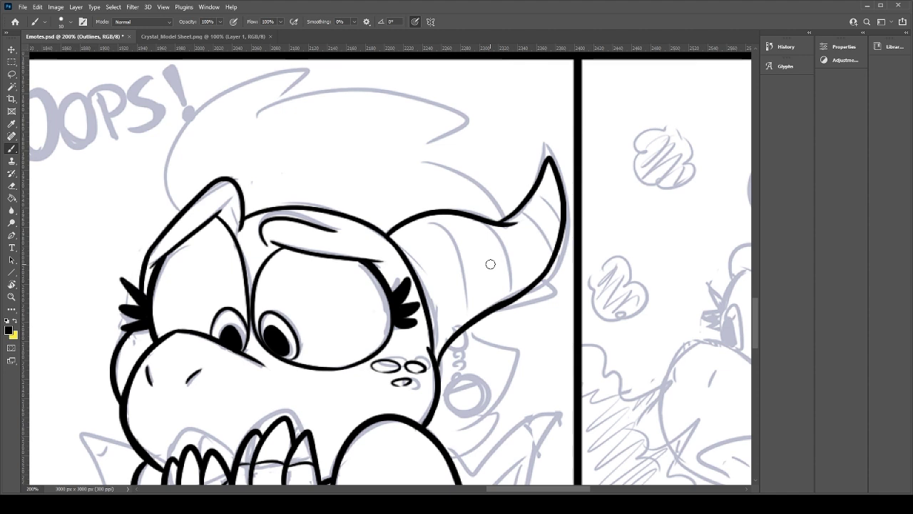
Step: Ink the two curved ridge lines across the wide part of the horn
{"action": "left_click_drag", "start_coordinate": [421, 223], "coordinate": [461, 298]}
{"action": "key", "text": "ctrl+z"}
{"action": "left_click_drag", "start_coordinate": [419, 221], "coordinate": [473, 314]}
{"action": "key", "text": "ctrl+z"}
{"action": "left_click_drag", "start_coordinate": [415, 222], "coordinate": [469, 312]}
{"action": "left_click_drag", "start_coordinate": [482, 217], "coordinate": [506, 293]}
{"action": "key", "text": "ctrl+z"}
{"action": "left_click_drag", "start_coordinate": [498, 225], "coordinate": [509, 288]}
{"action": "key", "text": "ctrl+z"}
{"action": "left_click_drag", "start_coordinate": [499, 221], "coordinate": [511, 288]}
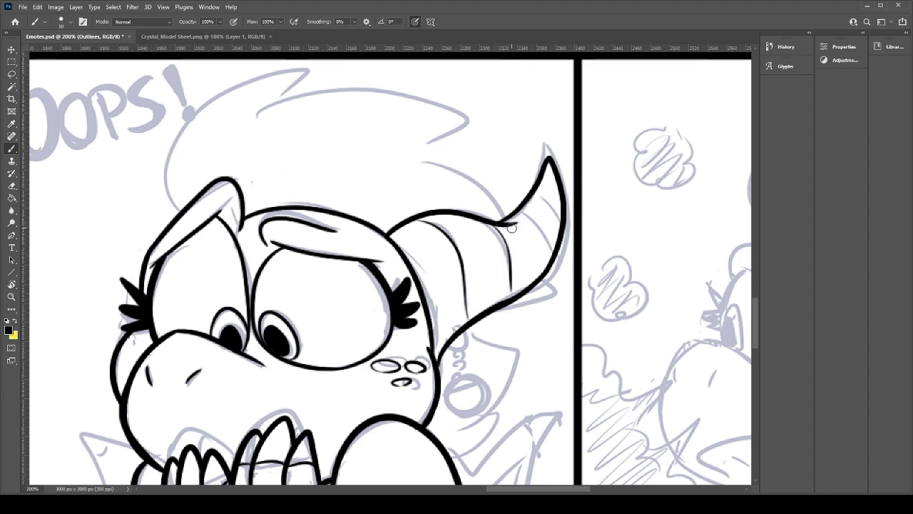
Step: Ink the shorter ridge lines near the horn's tip
{"action": "left_click_drag", "start_coordinate": [520, 216], "coordinate": [544, 258]}
{"action": "key", "text": "ctrl+z"}
{"action": "left_click_drag", "start_coordinate": [532, 199], "coordinate": [568, 230]}
{"action": "key", "text": "ctrl+z"}
{"action": "left_click_drag", "start_coordinate": [533, 197], "coordinate": [558, 223]}
Step: Ink the earring's small top ring below the horn's base and clean up its overlaps with the Eraser
{"action": "left_click_drag", "start_coordinate": [458, 357], "coordinate": [449, 278]}
{"action": "mouse_move", "coordinate": [445, 245]}
{"action": "left_mouse_down"}
{"action": "mouse_move", "coordinate": [445, 266]}
{"action": "mouse_move", "coordinate": [459, 262]}
{"action": "mouse_move", "coordinate": [460, 251]}
{"action": "mouse_move", "coordinate": [443, 267]}
{"action": "mouse_move", "coordinate": [462, 271]}
{"action": "left_mouse_up"}
{"action": "key", "text": "ctrl+z"}
{"action": "key", "text": "ctrl+z"}
{"action": "key", "text": "ctrl+z"}
{"action": "key", "text": "ctrl+z"}
{"action": "key", "text": "e"}
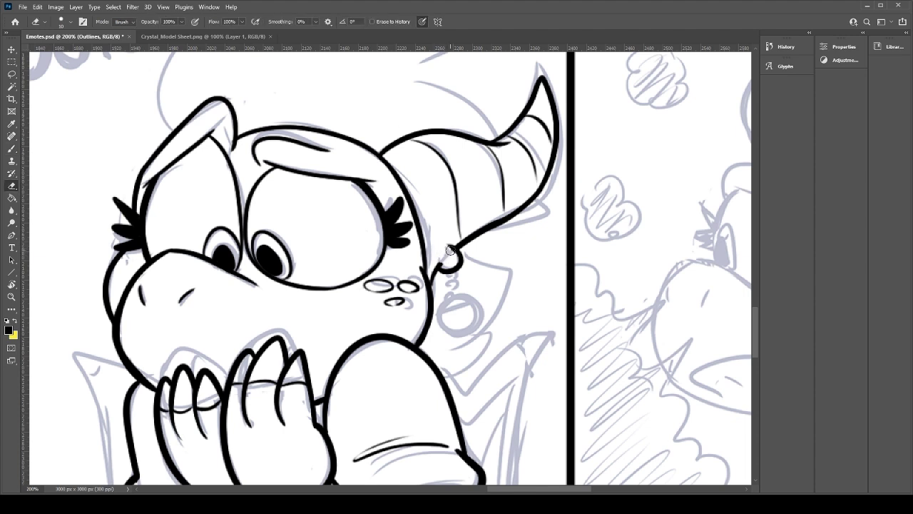
{"action": "key", "text": "b"}
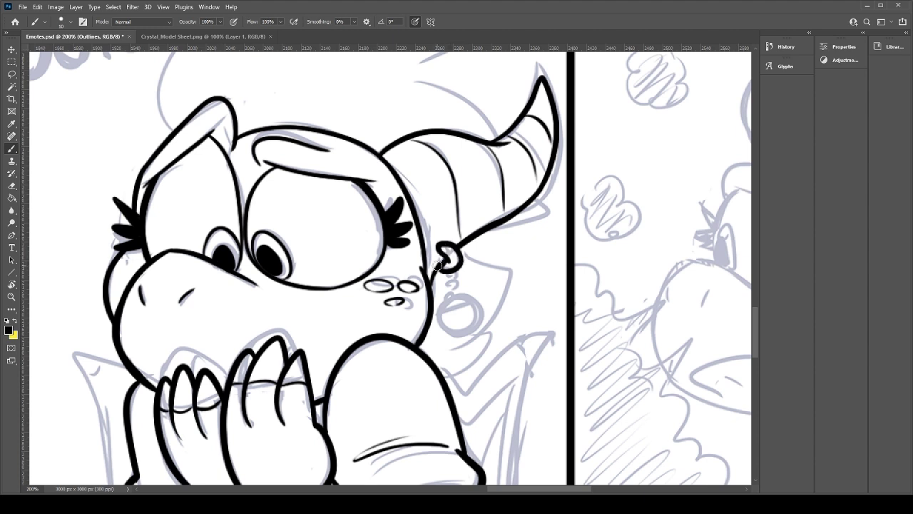
{"action": "key", "text": "e"}
{"action": "mouse_move", "coordinate": [454, 251]}
{"action": "left_mouse_down"}
{"action": "mouse_move", "coordinate": [455, 277]}
{"action": "mouse_move", "coordinate": [439, 270]}
{"action": "left_mouse_up"}
{"action": "key", "text": "b"}
{"action": "key", "text": "ctrl+z"}
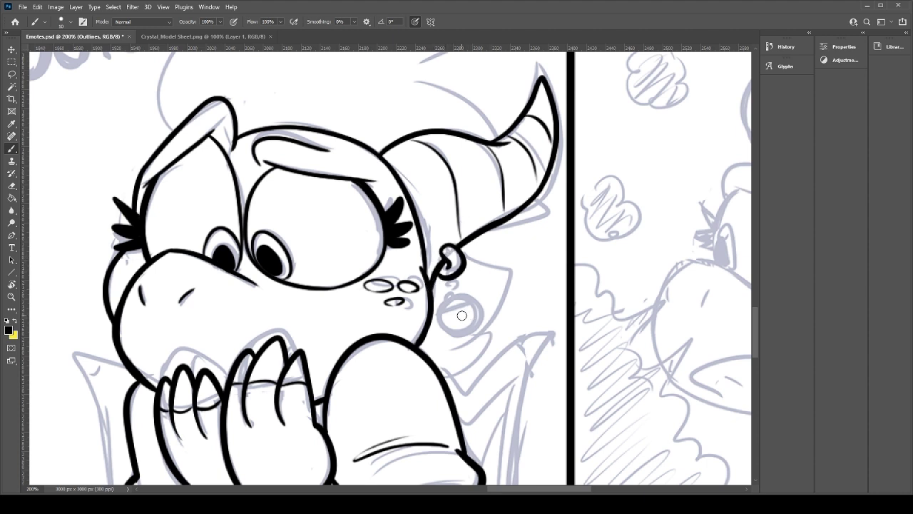
Step: Ink the round ball of the OOPS! emote's earring, hanging below the top ring
{"action": "mouse_move", "coordinate": [461, 344]}
{"action": "left_mouse_down"}
{"action": "mouse_move", "coordinate": [453, 296]}
{"action": "mouse_move", "coordinate": [460, 346]}
{"action": "mouse_move", "coordinate": [443, 341]}
{"action": "left_mouse_up"}
{"action": "key", "text": "ctrl+z"}
{"action": "key", "text": "ctrl+z"}
{"action": "mouse_move", "coordinate": [454, 299]}
{"action": "left_mouse_down"}
{"action": "mouse_move", "coordinate": [438, 320]}
{"action": "mouse_move", "coordinate": [455, 350]}
{"action": "mouse_move", "coordinate": [462, 295]}
{"action": "mouse_move", "coordinate": [463, 337]}
{"action": "mouse_move", "coordinate": [449, 305]}
{"action": "left_mouse_up"}
{"action": "key", "text": "ctrl+z"}
{"action": "key", "text": "ctrl+z"}
{"action": "key", "text": "ctrl+z"}
{"action": "key", "text": "ctrl+z"}
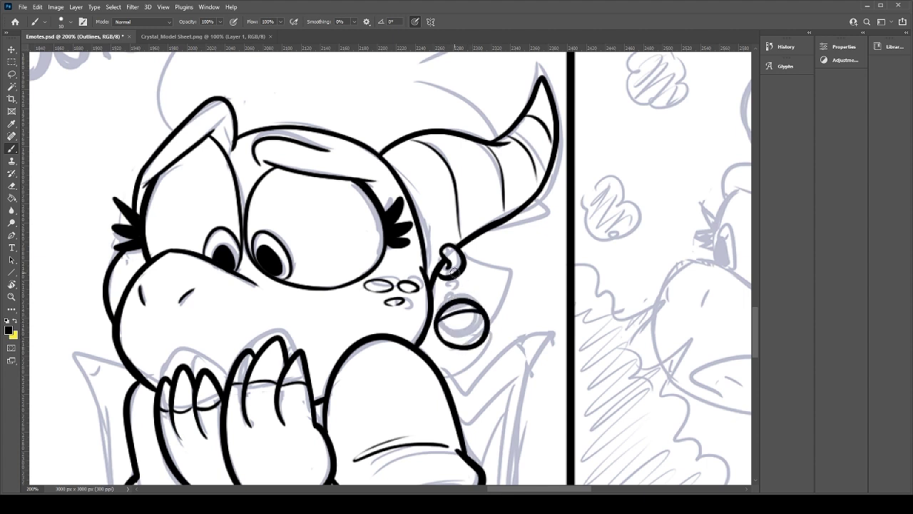
{"action": "key", "text": "ctrl+z"}
{"action": "key", "text": "ctrl+z"}
{"action": "mouse_move", "coordinate": [441, 332]}
{"action": "left_mouse_down"}
{"action": "mouse_move", "coordinate": [480, 336]}
{"action": "mouse_move", "coordinate": [445, 335]}
{"action": "left_mouse_up"}
{"action": "key", "text": "ctrl+z"}
{"action": "key", "text": "ctrl+z"}
{"action": "key", "text": "ctrl+shift+z"}
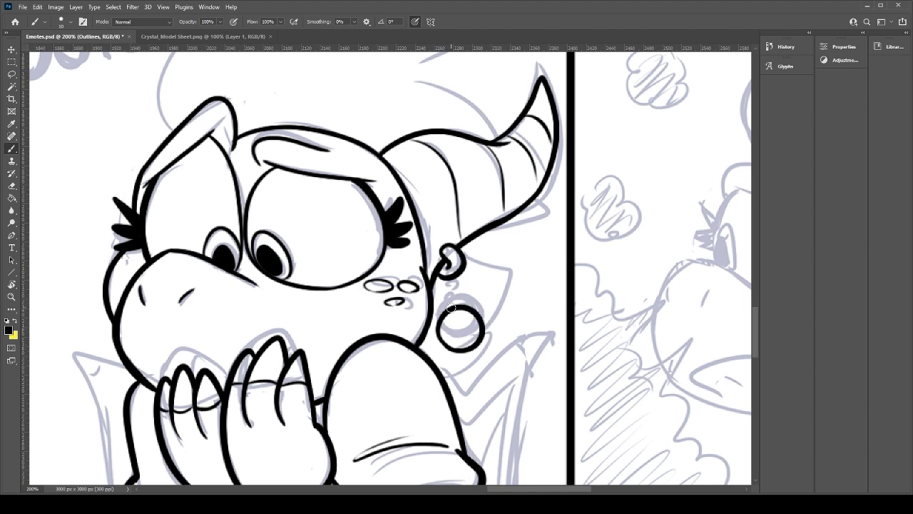
Step: Ink the small chain beads between the ring and the ball, and the curved band across the ball
{"action": "mouse_move", "coordinate": [456, 287]}
{"action": "left_mouse_down"}
{"action": "mouse_move", "coordinate": [455, 303]}
{"action": "mouse_move", "coordinate": [473, 314]}
{"action": "left_mouse_up"}
{"action": "key", "text": "ctrl+z"}
{"action": "mouse_move", "coordinate": [441, 322]}
{"action": "left_mouse_down"}
{"action": "mouse_move", "coordinate": [474, 334]}
{"action": "mouse_move", "coordinate": [469, 311]}
{"action": "mouse_move", "coordinate": [468, 342]}
{"action": "left_mouse_up"}
{"action": "key", "text": "ctrl+z"}
{"action": "left_click_drag", "start_coordinate": [464, 305], "coordinate": [478, 342]}
Step: Ink the hair's outline from the forehead up around the pointed tuft and over the top to the back
{"action": "mouse_move", "coordinate": [402, 197]}
{"action": "left_mouse_down"}
{"action": "mouse_move", "coordinate": [439, 322]}
{"action": "mouse_move", "coordinate": [440, 361]}
{"action": "left_mouse_up"}
{"action": "mouse_move", "coordinate": [229, 286]}
{"action": "left_mouse_down"}
{"action": "mouse_move", "coordinate": [217, 262]}
{"action": "mouse_move", "coordinate": [337, 169]}
{"action": "left_mouse_up"}
{"action": "key", "text": "ctrl+z"}
{"action": "mouse_move", "coordinate": [232, 284]}
{"action": "left_mouse_down"}
{"action": "mouse_move", "coordinate": [270, 175]}
{"action": "mouse_move", "coordinate": [344, 171]}
{"action": "left_mouse_up"}
{"action": "key", "text": "ctrl+z"}
{"action": "mouse_move", "coordinate": [234, 284]}
{"action": "left_mouse_down"}
{"action": "mouse_move", "coordinate": [221, 262]}
{"action": "mouse_move", "coordinate": [337, 168]}
{"action": "left_mouse_up"}
{"action": "key", "text": "ctrl+z"}
{"action": "mouse_move", "coordinate": [234, 285]}
{"action": "left_mouse_down"}
{"action": "mouse_move", "coordinate": [287, 167]}
{"action": "mouse_move", "coordinate": [347, 181]}
{"action": "left_mouse_up"}
{"action": "key", "text": "ctrl+z"}
{"action": "mouse_move", "coordinate": [234, 285]}
{"action": "left_mouse_down"}
{"action": "mouse_move", "coordinate": [349, 165]}
{"action": "mouse_move", "coordinate": [328, 179]}
{"action": "mouse_move", "coordinate": [492, 229]}
{"action": "mouse_move", "coordinate": [476, 234]}
{"action": "mouse_move", "coordinate": [565, 294]}
{"action": "left_mouse_up"}
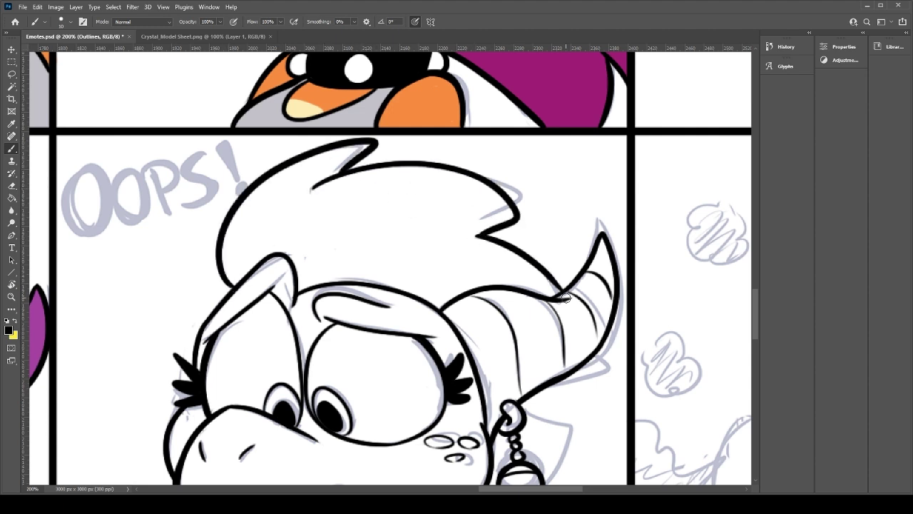
Step: Redraw the lower back strand of the hair so it curves down to meet the horn
{"action": "key", "text": "ctrl+z"}
{"action": "left_click_drag", "start_coordinate": [472, 235], "coordinate": [562, 304]}
{"action": "key", "text": "ctrl+z"}
{"action": "left_click_drag", "start_coordinate": [468, 233], "coordinate": [556, 296]}
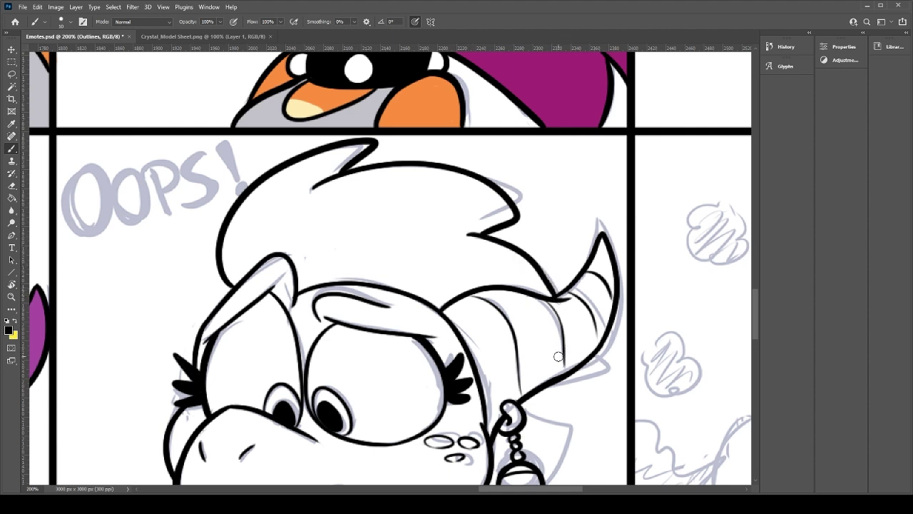
Step: Ink the thin pointed hair lock just below the horn's lower edge
{"action": "left_click_drag", "start_coordinate": [591, 361], "coordinate": [528, 405]}
{"action": "key", "text": "ctrl+z"}
{"action": "mouse_move", "coordinate": [589, 363]}
{"action": "left_mouse_down"}
{"action": "mouse_move", "coordinate": [524, 403]}
{"action": "mouse_move", "coordinate": [533, 401]}
{"action": "mouse_move", "coordinate": [499, 259]}
{"action": "mouse_move", "coordinate": [535, 248]}
{"action": "left_mouse_up"}
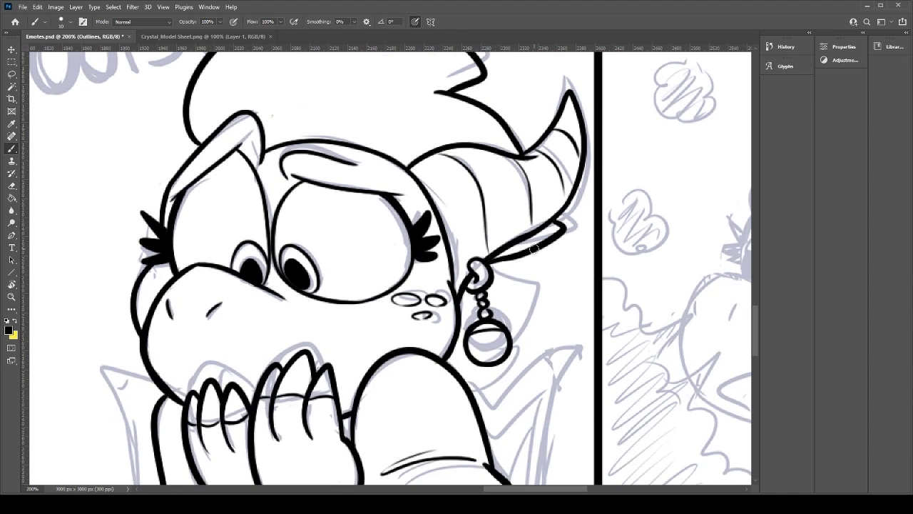
Step: Ink the hair behind the earring down to the shoulder and erase the overlap at the earring ball
{"action": "mouse_move", "coordinate": [489, 268]}
{"action": "left_mouse_down"}
{"action": "mouse_move", "coordinate": [520, 271]}
{"action": "mouse_move", "coordinate": [512, 341]}
{"action": "left_mouse_up"}
{"action": "key", "text": "ctrl+z"}
{"action": "mouse_move", "coordinate": [490, 266]}
{"action": "left_mouse_down"}
{"action": "mouse_move", "coordinate": [512, 341]}
{"action": "mouse_move", "coordinate": [466, 391]}
{"action": "left_mouse_up"}
{"action": "mouse_move", "coordinate": [489, 343]}
{"action": "left_mouse_down"}
{"action": "mouse_move", "coordinate": [408, 191]}
{"action": "mouse_move", "coordinate": [351, 242]}
{"action": "left_mouse_up"}
{"action": "left_click_drag", "start_coordinate": [330, 290], "coordinate": [357, 315]}
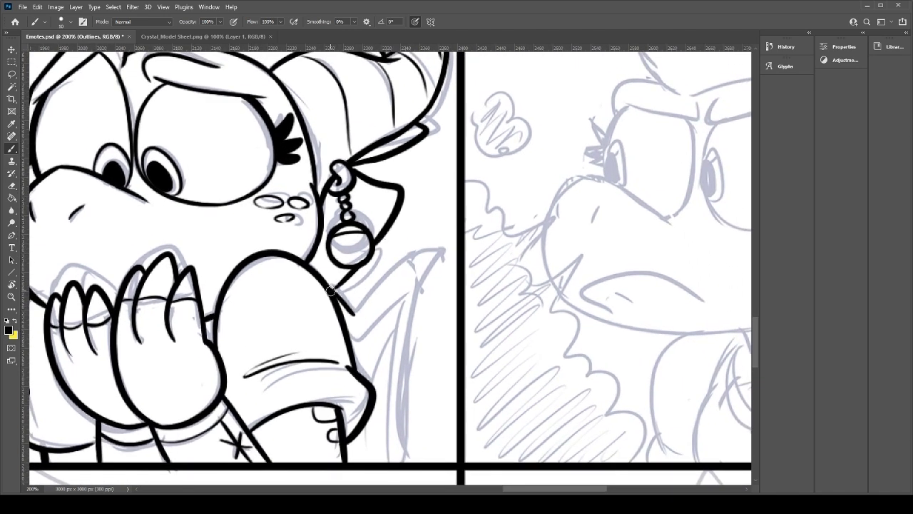
{"action": "key", "text": "e"}
{"action": "left_click_drag", "start_coordinate": [350, 259], "coordinate": [365, 259]}
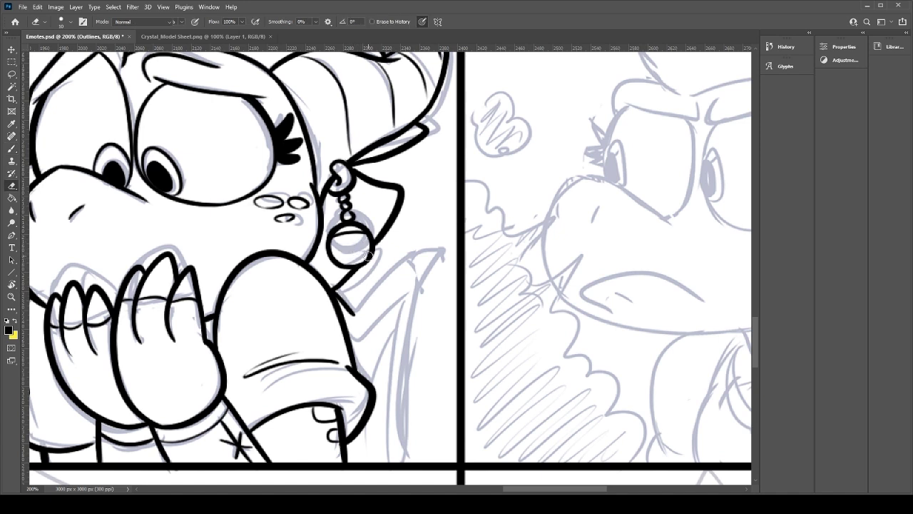
Step: Ink the clawed wing behind the raised sleeve, with its inner ribs running down to the panel border
{"action": "key", "text": "b"}
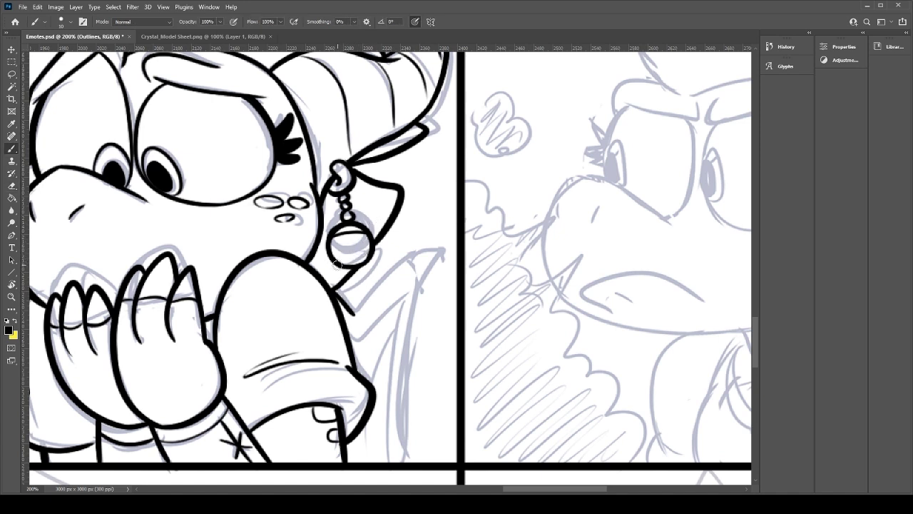
{"action": "mouse_move", "coordinate": [353, 316]}
{"action": "left_mouse_down"}
{"action": "mouse_move", "coordinate": [413, 257]}
{"action": "mouse_move", "coordinate": [419, 282]}
{"action": "mouse_move", "coordinate": [403, 460]}
{"action": "mouse_move", "coordinate": [403, 431]}
{"action": "left_mouse_up"}
{"action": "mouse_move", "coordinate": [348, 333]}
{"action": "left_mouse_down"}
{"action": "mouse_move", "coordinate": [408, 293]}
{"action": "mouse_move", "coordinate": [388, 430]}
{"action": "mouse_move", "coordinate": [389, 460]}
{"action": "left_mouse_up"}
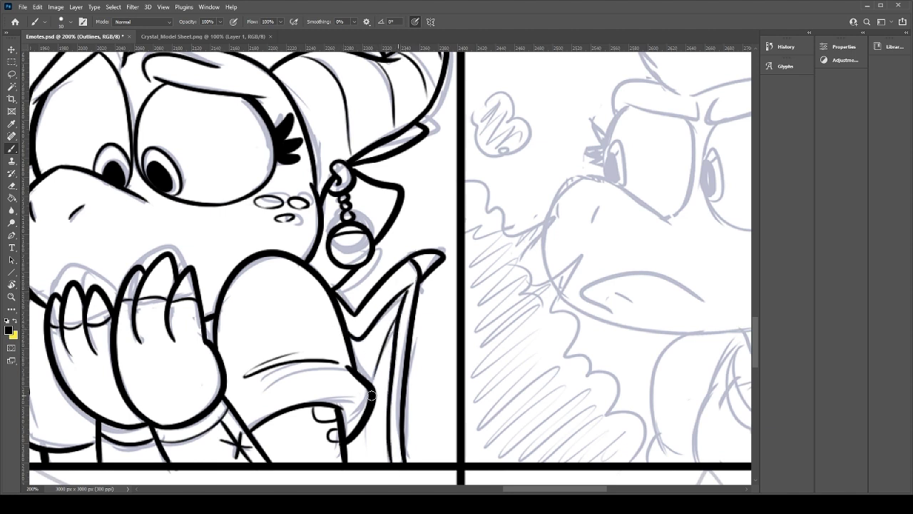
Step: Ink the small claw at the tip of the opposite wing, beside the chin
{"action": "mouse_move", "coordinate": [235, 313]}
{"action": "left_mouse_down"}
{"action": "mouse_move", "coordinate": [486, 305]}
{"action": "mouse_move", "coordinate": [482, 323]}
{"action": "left_mouse_up"}
{"action": "mouse_move", "coordinate": [267, 298]}
{"action": "left_mouse_down"}
{"action": "mouse_move", "coordinate": [211, 284]}
{"action": "mouse_move", "coordinate": [227, 298]}
{"action": "mouse_move", "coordinate": [222, 276]}
{"action": "mouse_move", "coordinate": [243, 286]}
{"action": "mouse_move", "coordinate": [243, 298]}
{"action": "mouse_move", "coordinate": [232, 278]}
{"action": "mouse_move", "coordinate": [234, 292]}
{"action": "mouse_move", "coordinate": [210, 283]}
{"action": "mouse_move", "coordinate": [234, 298]}
{"action": "mouse_move", "coordinate": [224, 307]}
{"action": "mouse_move", "coordinate": [244, 291]}
{"action": "left_mouse_up"}
{"action": "key", "text": "ctrl+z"}
{"action": "key", "text": "ctrl+z"}
{"action": "key", "text": "ctrl+z"}
{"action": "key", "text": "ctrl+z"}
{"action": "key", "text": "ctrl+z"}
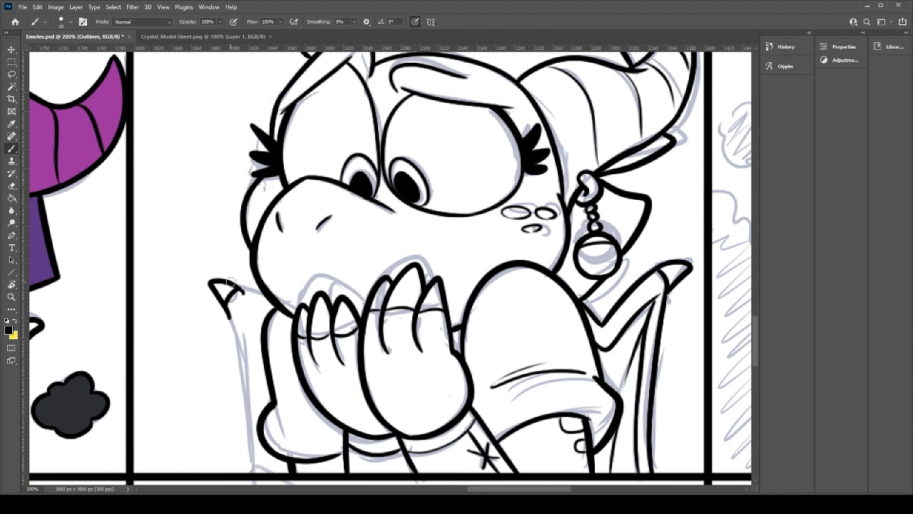
Step: Ink the wing's top edge from the claw to the cheek and clean up the claw joint with the Eraser
{"action": "key", "text": "e"}
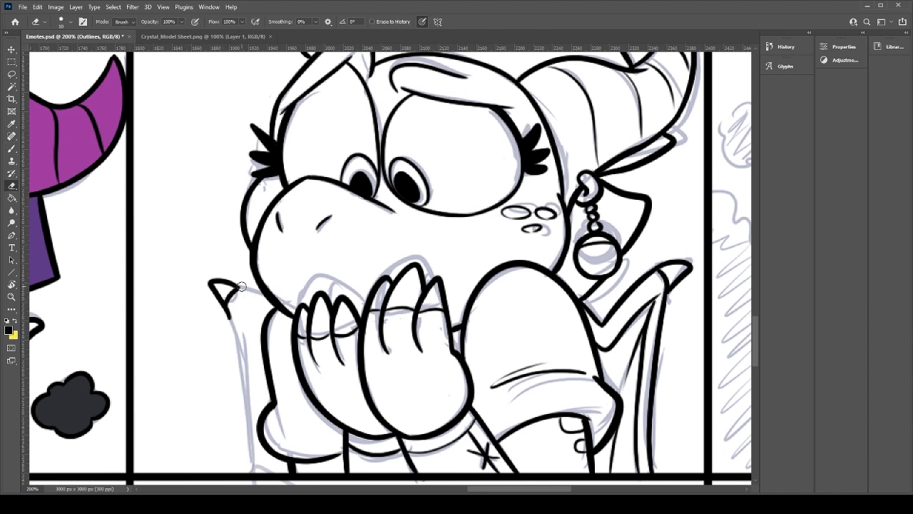
{"action": "key", "text": "b"}
{"action": "left_click_drag", "start_coordinate": [243, 289], "coordinate": [265, 296]}
{"action": "left_click_drag", "start_coordinate": [264, 355], "coordinate": [241, 266]}
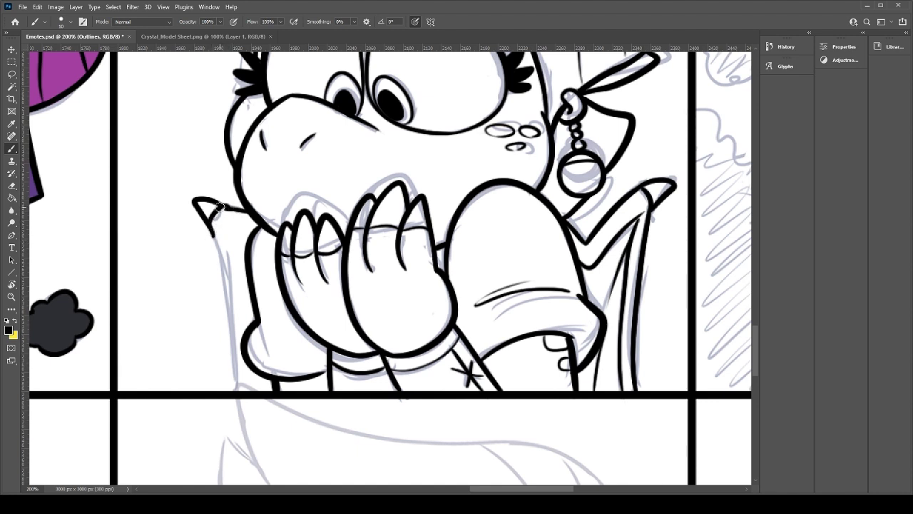
{"action": "key", "text": "e"}
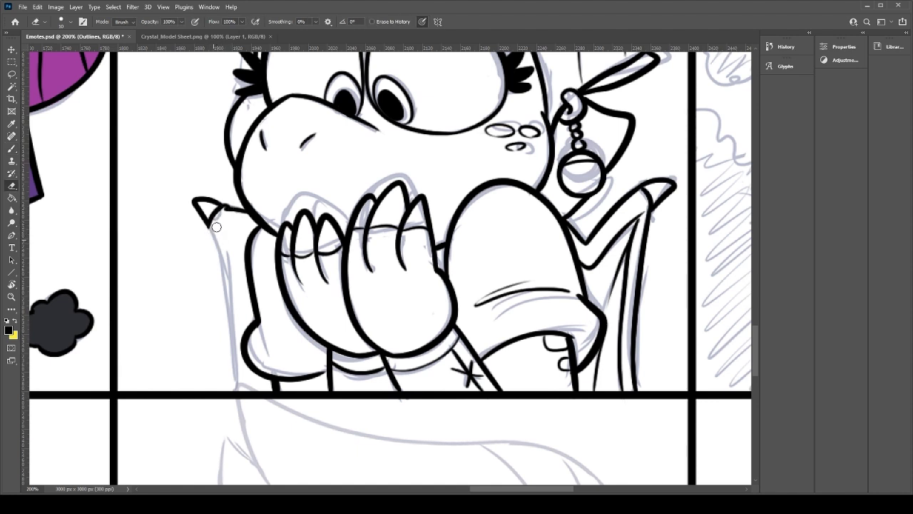
Step: Ink the wing's outer edge from the claw down to the panel border
{"action": "key", "text": "b"}
{"action": "mouse_move", "coordinate": [214, 242]}
{"action": "left_mouse_down"}
{"action": "mouse_move", "coordinate": [249, 390]}
{"action": "mouse_move", "coordinate": [224, 278]}
{"action": "mouse_move", "coordinate": [238, 391]}
{"action": "left_mouse_up"}
{"action": "key", "text": "ctrl+z"}
{"action": "key", "text": "ctrl+z"}
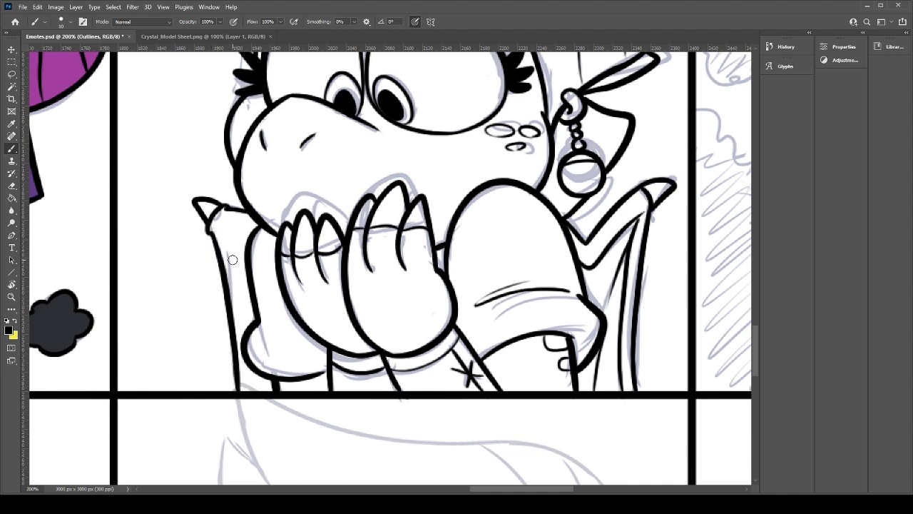
Step: Ink the wing's inner edges beside and below the sleeve, and save the file
{"action": "mouse_move", "coordinate": [250, 235]}
{"action": "left_mouse_down"}
{"action": "mouse_move", "coordinate": [224, 230]}
{"action": "mouse_move", "coordinate": [252, 316]}
{"action": "left_mouse_up"}
{"action": "key", "text": "ctrl+z"}
{"action": "key", "text": "ctrl+z"}
{"action": "key", "text": "ctrl+z"}
{"action": "left_click_drag", "start_coordinate": [232, 240], "coordinate": [246, 309]}
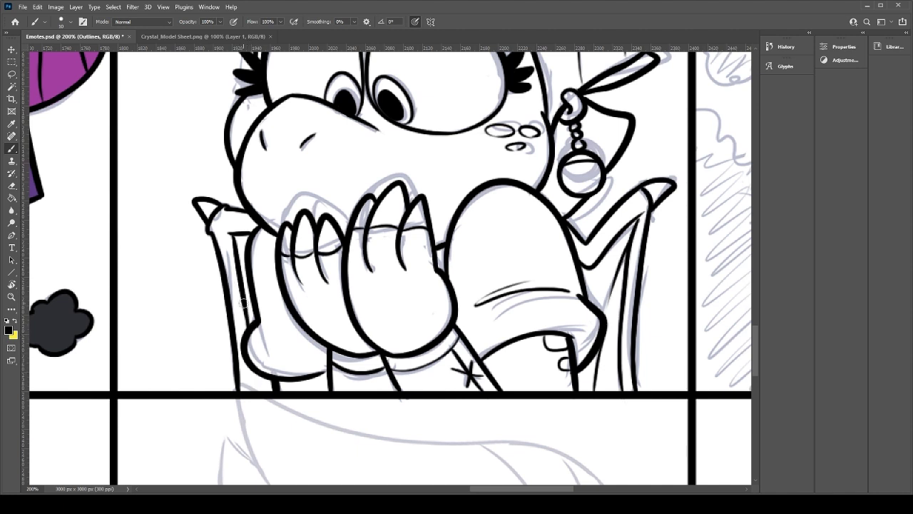
{"action": "left_click_drag", "start_coordinate": [256, 373], "coordinate": [257, 389]}
{"action": "key", "text": "ctrl+s"}
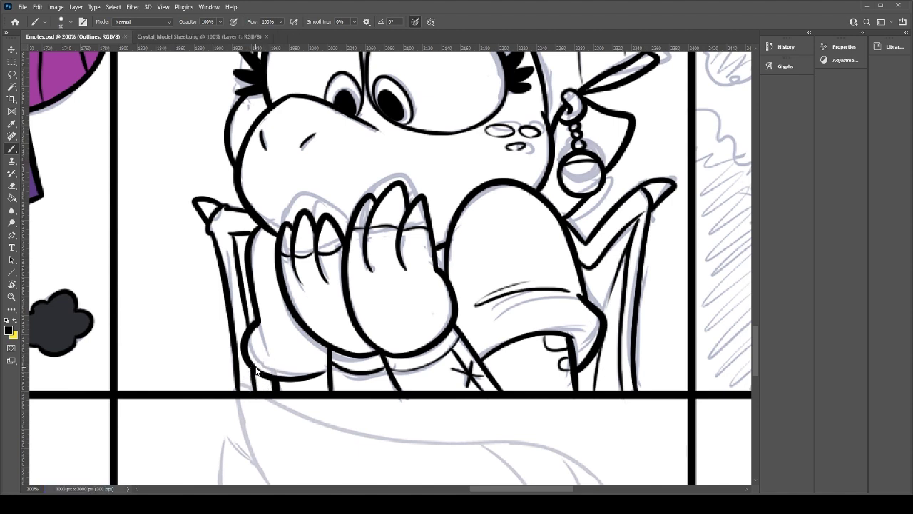
Step: Erase the lower edge of the raised arm's sleeve cuff and re-ink it as a smoother curve
{"action": "left_click_drag", "start_coordinate": [521, 324], "coordinate": [397, 331]}
{"action": "key", "text": "e"}
{"action": "mouse_move", "coordinate": [364, 365]}
{"action": "left_mouse_down"}
{"action": "mouse_move", "coordinate": [430, 334]}
{"action": "mouse_move", "coordinate": [454, 340]}
{"action": "mouse_move", "coordinate": [414, 341]}
{"action": "left_mouse_up"}
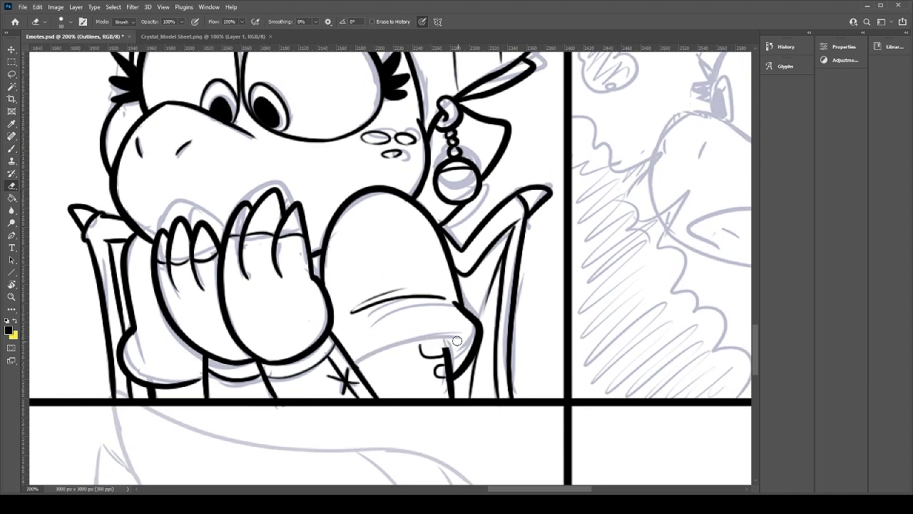
{"action": "key", "text": "b"}
{"action": "left_click_drag", "start_coordinate": [354, 361], "coordinate": [452, 344]}
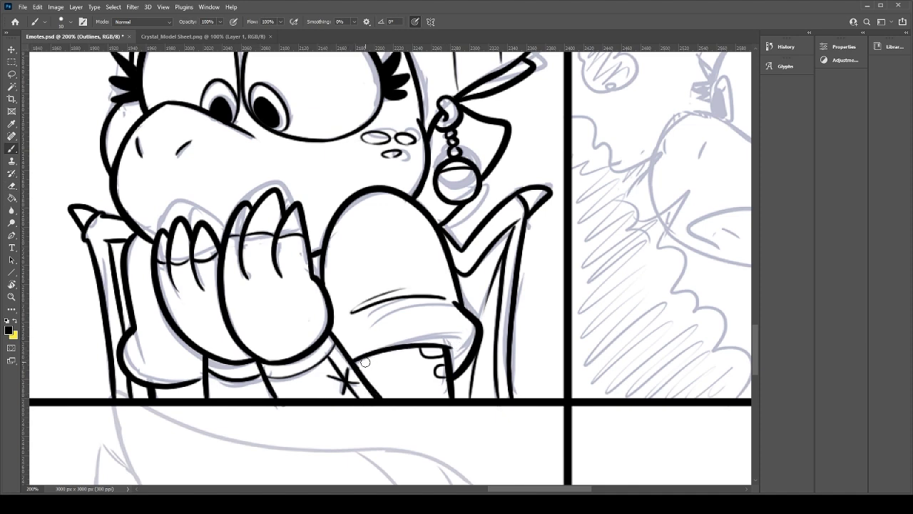
{"action": "left_click_drag", "start_coordinate": [409, 283], "coordinate": [360, 360]}
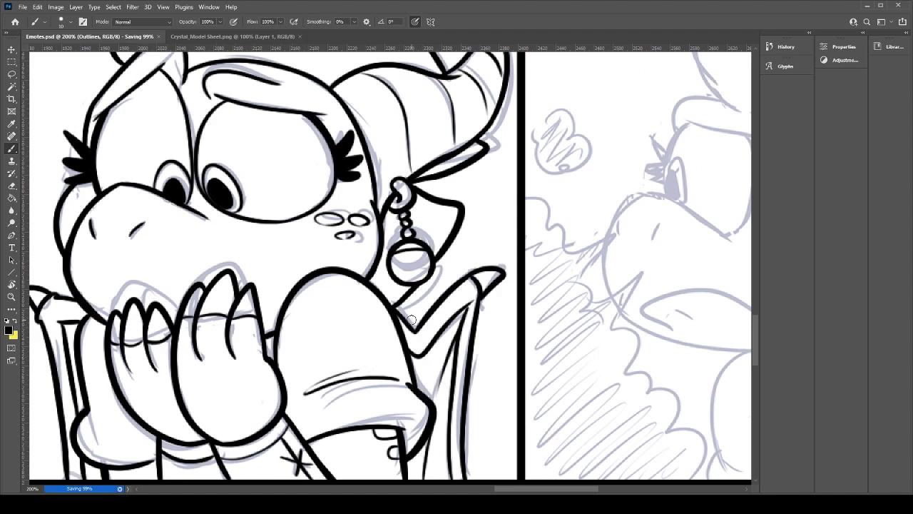
{"action": "left_click_drag", "start_coordinate": [414, 259], "coordinate": [368, 306]}
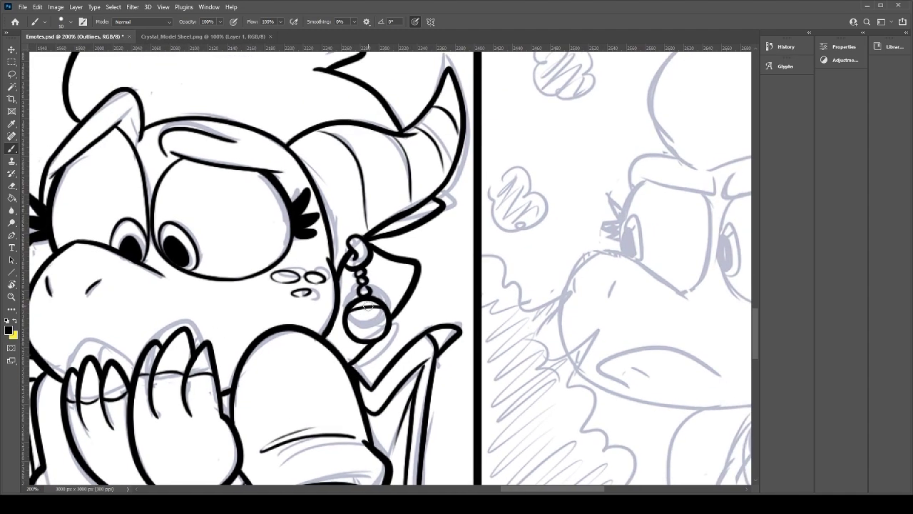
Step: Ink the two furrowed brow lines of the scowling emote in the panel beside OOPS!
{"action": "key", "text": "ctrl+minus"}
{"action": "key", "text": "ctrl+minus"}
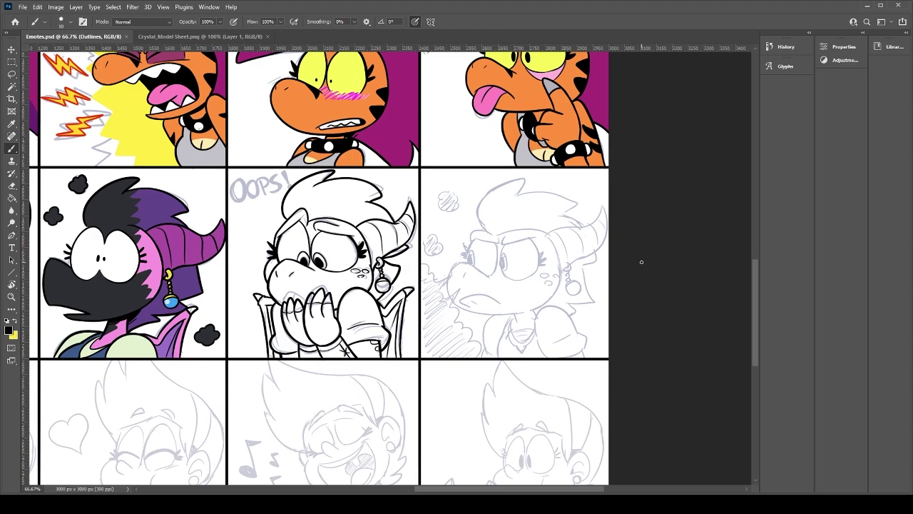
{"action": "scroll", "coordinate": [664, 253], "scroll_direction": "up", "scroll_amount": 2}
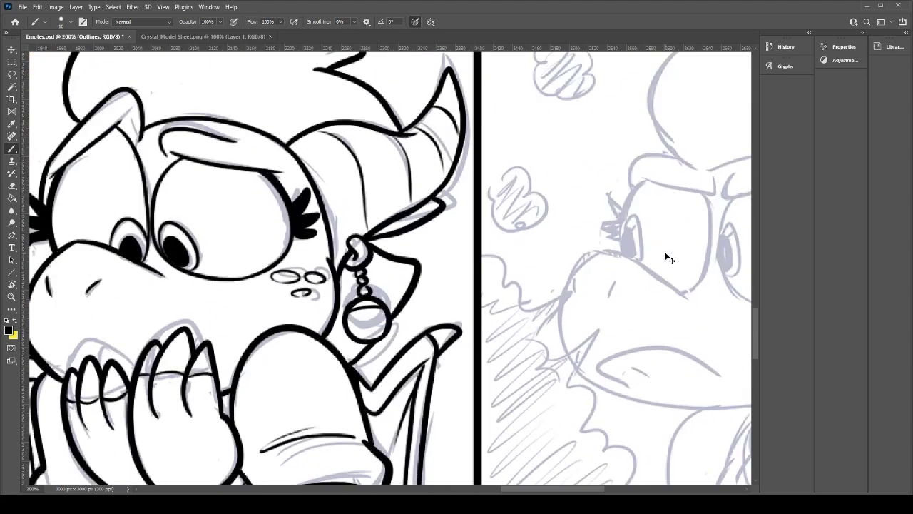
{"action": "left_click_drag", "start_coordinate": [503, 282], "coordinate": [321, 303]}
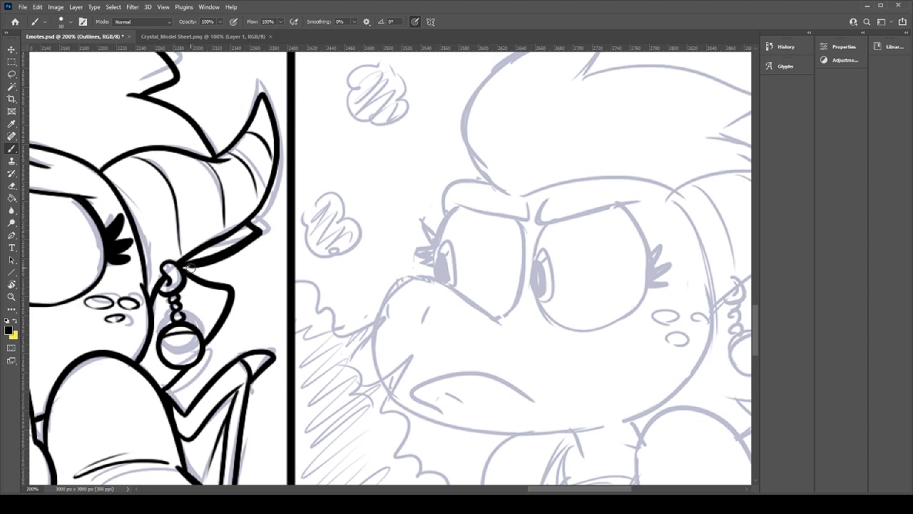
{"action": "left_click_drag", "start_coordinate": [599, 272], "coordinate": [291, 301]}
{"action": "left_click_drag", "start_coordinate": [230, 242], "coordinate": [337, 228]}
{"action": "key", "text": "ctrl+z"}
{"action": "mouse_move", "coordinate": [241, 228]}
{"action": "left_mouse_down"}
{"action": "mouse_move", "coordinate": [228, 250]}
{"action": "mouse_move", "coordinate": [346, 226]}
{"action": "left_mouse_up"}
{"action": "key", "text": "ctrl+z"}
{"action": "mouse_move", "coordinate": [236, 229]}
{"action": "left_mouse_down"}
{"action": "mouse_move", "coordinate": [340, 225]}
{"action": "mouse_move", "coordinate": [227, 249]}
{"action": "mouse_move", "coordinate": [335, 230]}
{"action": "left_mouse_up"}
{"action": "left_click_drag", "start_coordinate": [219, 245], "coordinate": [141, 231]}
{"action": "key", "text": "ctrl+z"}
{"action": "key", "text": "ctrl+z"}
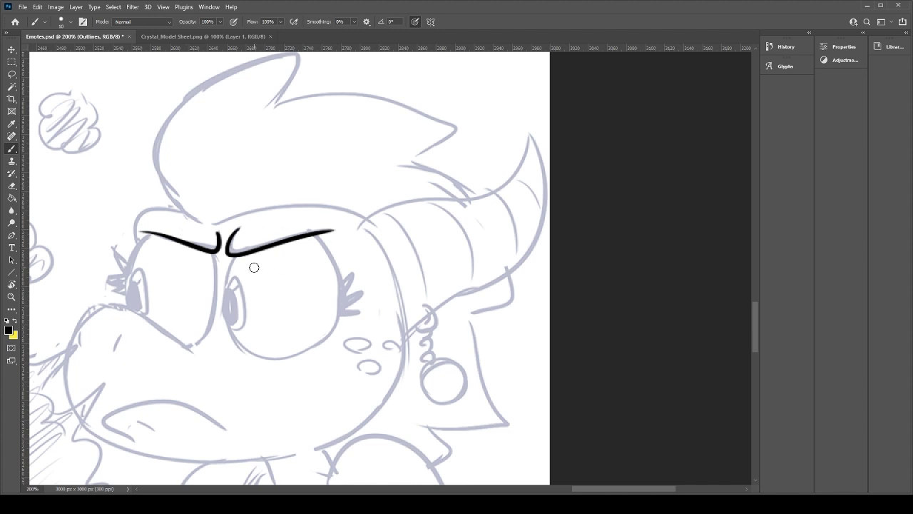
Step: Ink the inner and outer curves of the scowling emote's near eye, below the longer brow line
{"action": "left_click_drag", "start_coordinate": [233, 259], "coordinate": [253, 351]}
{"action": "key", "text": "ctrl+z"}
{"action": "left_click_drag", "start_coordinate": [234, 257], "coordinate": [271, 360]}
{"action": "key", "text": "ctrl+z"}
{"action": "left_click_drag", "start_coordinate": [236, 261], "coordinate": [278, 360]}
{"action": "key", "text": "ctrl+z"}
{"action": "left_click_drag", "start_coordinate": [234, 255], "coordinate": [275, 349]}
{"action": "key", "text": "ctrl+z"}
{"action": "mouse_move", "coordinate": [231, 255]}
{"action": "left_mouse_down"}
{"action": "mouse_move", "coordinate": [225, 292]}
{"action": "mouse_move", "coordinate": [271, 360]}
{"action": "left_mouse_up"}
{"action": "key", "text": "ctrl+z"}
{"action": "left_click_drag", "start_coordinate": [231, 255], "coordinate": [281, 359]}
{"action": "key", "text": "ctrl+z"}
{"action": "left_click_drag", "start_coordinate": [234, 254], "coordinate": [276, 361]}
{"action": "left_click_drag", "start_coordinate": [313, 234], "coordinate": [318, 350]}
{"action": "key", "text": "ctrl+z"}
{"action": "left_click_drag", "start_coordinate": [314, 232], "coordinate": [318, 347]}
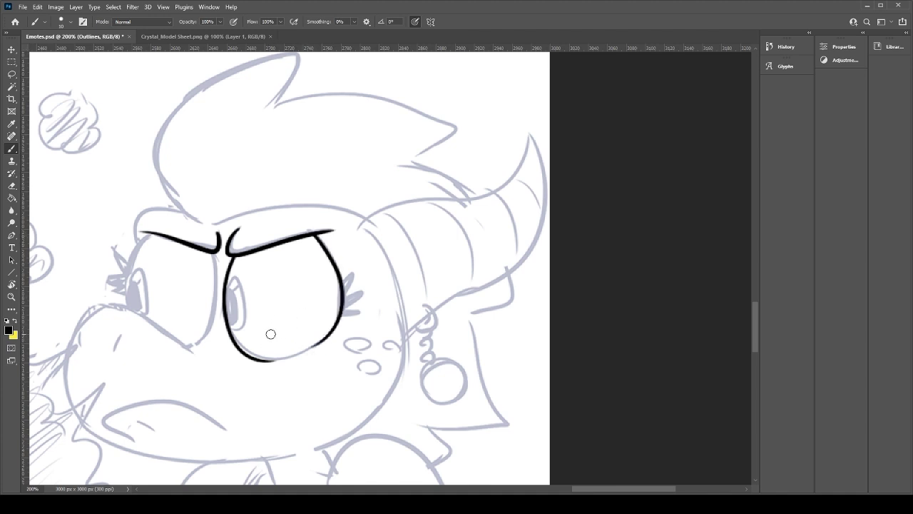
Step: Select part of the near eye's outline with the Lasso, adjust it with Free Transform and deselect
{"action": "key", "text": "l"}
{"action": "mouse_move", "coordinate": [231, 257]}
{"action": "left_mouse_down"}
{"action": "mouse_move", "coordinate": [244, 292]}
{"action": "mouse_move", "coordinate": [222, 291]}
{"action": "mouse_move", "coordinate": [230, 259]}
{"action": "left_mouse_up"}
{"action": "key", "text": "ctrl+t"}
{"action": "left_click_drag", "start_coordinate": [246, 375], "coordinate": [324, 342]}
{"action": "key", "text": "Return"}
{"action": "key", "text": "ctrl+d"}
Step: Close the near eye's outline by inking its bottom curve
{"action": "key", "text": "b"}
{"action": "key", "text": "ctrl+z"}
{"action": "left_click_drag", "start_coordinate": [267, 358], "coordinate": [322, 341]}
{"action": "key", "text": "ctrl+z"}
{"action": "key", "text": "ctrl+z"}
{"action": "left_click_drag", "start_coordinate": [256, 356], "coordinate": [322, 342]}
Step: Thicken the near eye's upper outer edge and ink the pointed lashes growing from it
{"action": "left_click_drag", "start_coordinate": [312, 234], "coordinate": [334, 325]}
{"action": "key", "text": "ctrl+z"}
{"action": "left_click_drag", "start_coordinate": [314, 234], "coordinate": [339, 318]}
{"action": "key", "text": "ctrl+z"}
{"action": "mouse_move", "coordinate": [314, 234]}
{"action": "left_mouse_down"}
{"action": "mouse_move", "coordinate": [341, 284]}
{"action": "mouse_move", "coordinate": [343, 310]}
{"action": "left_mouse_up"}
{"action": "key", "text": "ctrl+z"}
{"action": "left_click_drag", "start_coordinate": [312, 234], "coordinate": [339, 314]}
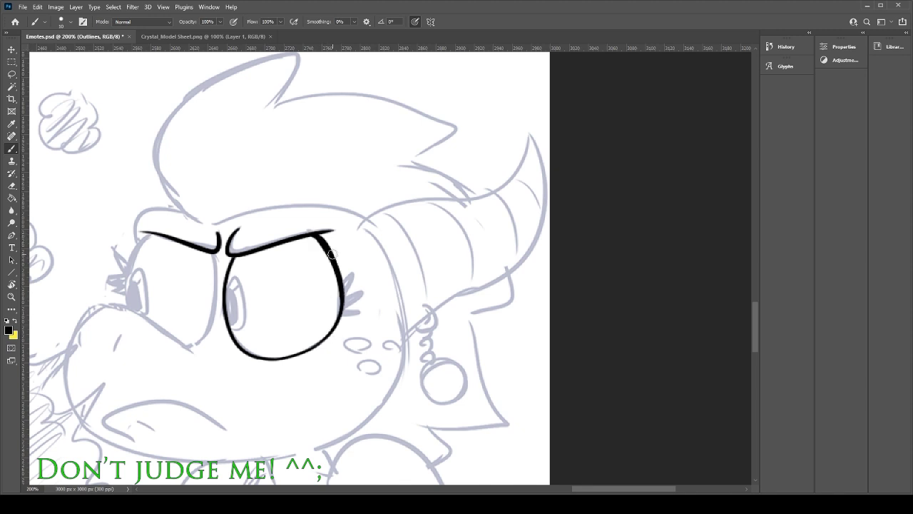
{"action": "mouse_move", "coordinate": [339, 270]}
{"action": "left_mouse_down"}
{"action": "mouse_move", "coordinate": [343, 277]}
{"action": "mouse_move", "coordinate": [354, 253]}
{"action": "mouse_move", "coordinate": [345, 283]}
{"action": "mouse_move", "coordinate": [362, 288]}
{"action": "mouse_move", "coordinate": [343, 286]}
{"action": "left_mouse_up"}
{"action": "key", "text": "ctrl+z"}
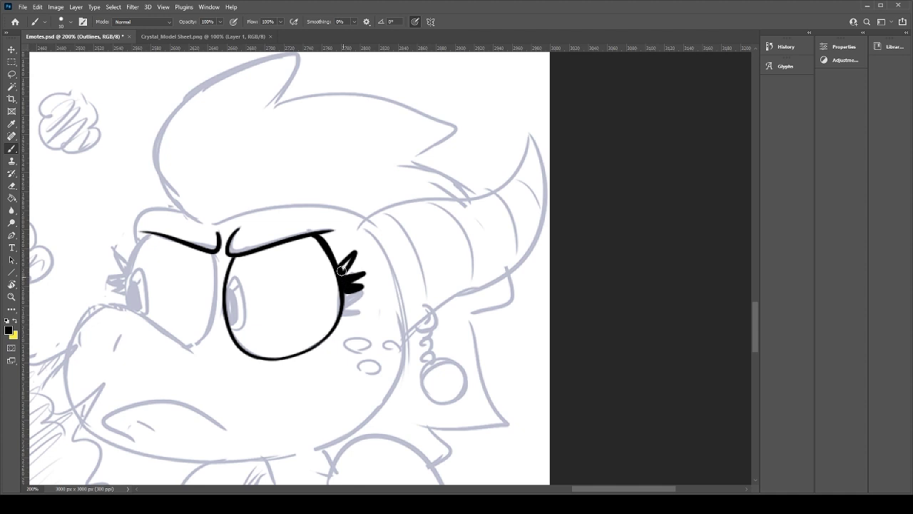
Step: Ink the near eye's iris and solid black pupil against its inner edge
{"action": "mouse_move", "coordinate": [224, 296]}
{"action": "left_mouse_down"}
{"action": "mouse_move", "coordinate": [245, 320]}
{"action": "mouse_move", "coordinate": [237, 326]}
{"action": "left_mouse_up"}
{"action": "key", "text": "ctrl+z"}
{"action": "key", "text": "ctrl+z"}
{"action": "key", "text": "ctrl+z"}
{"action": "left_click_drag", "start_coordinate": [230, 285], "coordinate": [234, 318]}
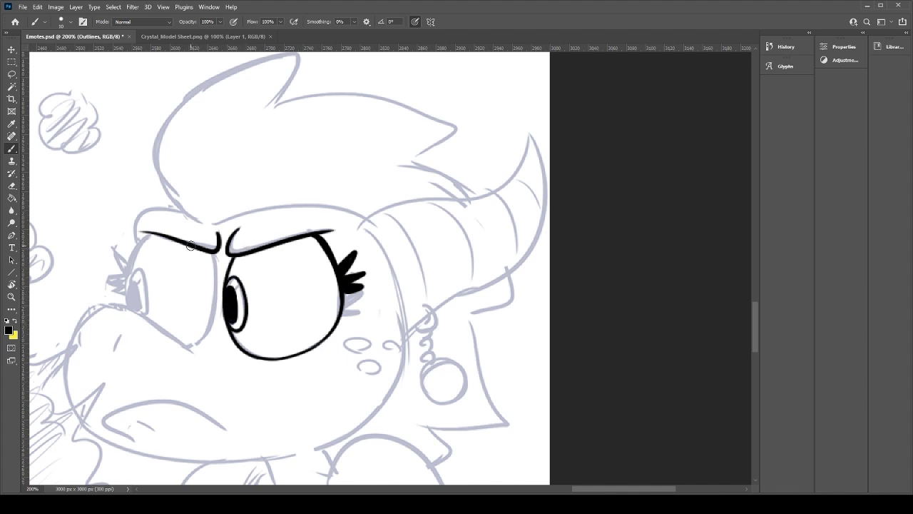
Step: Ink the far eye's inner edge from the brow down to the top of the snout
{"action": "left_click_drag", "start_coordinate": [213, 256], "coordinate": [208, 333]}
{"action": "key", "text": "ctrl+z"}
{"action": "left_click_drag", "start_coordinate": [214, 251], "coordinate": [182, 350]}
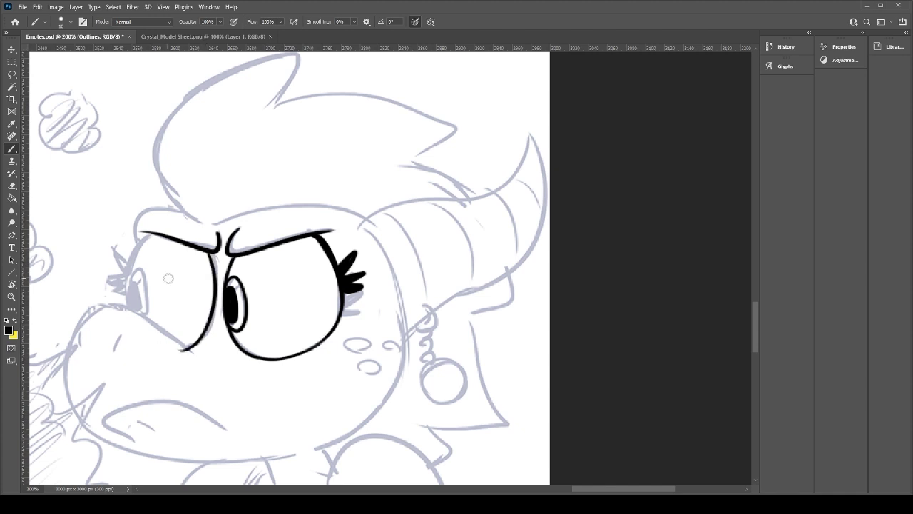
Step: Ink the far eye's outer edge from the brow down to the snout
{"action": "left_click_drag", "start_coordinate": [128, 308], "coordinate": [146, 243]}
{"action": "key", "text": "ctrl+z"}
{"action": "mouse_move", "coordinate": [129, 305]}
{"action": "left_mouse_down"}
{"action": "mouse_move", "coordinate": [127, 268]}
{"action": "mouse_move", "coordinate": [150, 236]}
{"action": "mouse_move", "coordinate": [127, 269]}
{"action": "left_mouse_up"}
{"action": "key", "text": "ctrl+z"}
{"action": "key", "text": "ctrl+z"}
{"action": "left_click_drag", "start_coordinate": [152, 235], "coordinate": [129, 263]}
{"action": "key", "text": "ctrl+z"}
{"action": "left_click_drag", "start_coordinate": [154, 235], "coordinate": [129, 273]}
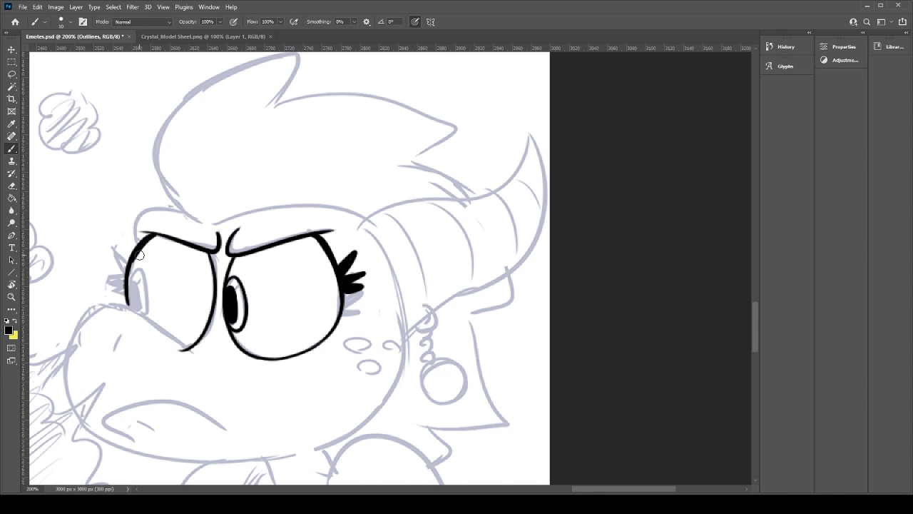
Step: Thicken the far eye's upper outer edge and ink its pointed lashes, iris and black pupil
{"action": "left_click_drag", "start_coordinate": [157, 236], "coordinate": [131, 267]}
{"action": "key", "text": "ctrl+z"}
{"action": "mouse_move", "coordinate": [158, 236]}
{"action": "left_mouse_down"}
{"action": "mouse_move", "coordinate": [131, 264]}
{"action": "mouse_move", "coordinate": [139, 253]}
{"action": "mouse_move", "coordinate": [107, 249]}
{"action": "mouse_move", "coordinate": [126, 292]}
{"action": "mouse_move", "coordinate": [98, 273]}
{"action": "left_mouse_up"}
{"action": "key", "text": "ctrl+z"}
{"action": "key", "text": "ctrl+z"}
{"action": "mouse_move", "coordinate": [125, 288]}
{"action": "left_mouse_down"}
{"action": "mouse_move", "coordinate": [98, 290]}
{"action": "mouse_move", "coordinate": [100, 297]}
{"action": "left_mouse_up"}
{"action": "key", "text": "e"}
{"action": "key", "text": "b"}
{"action": "left_click_drag", "start_coordinate": [132, 308], "coordinate": [128, 270]}
{"action": "key", "text": "ctrl+z"}
{"action": "mouse_move", "coordinate": [108, 250]}
{"action": "left_mouse_down"}
{"action": "mouse_move", "coordinate": [109, 280]}
{"action": "mouse_move", "coordinate": [125, 293]}
{"action": "mouse_move", "coordinate": [106, 287]}
{"action": "mouse_move", "coordinate": [147, 240]}
{"action": "mouse_move", "coordinate": [127, 290]}
{"action": "left_mouse_up"}
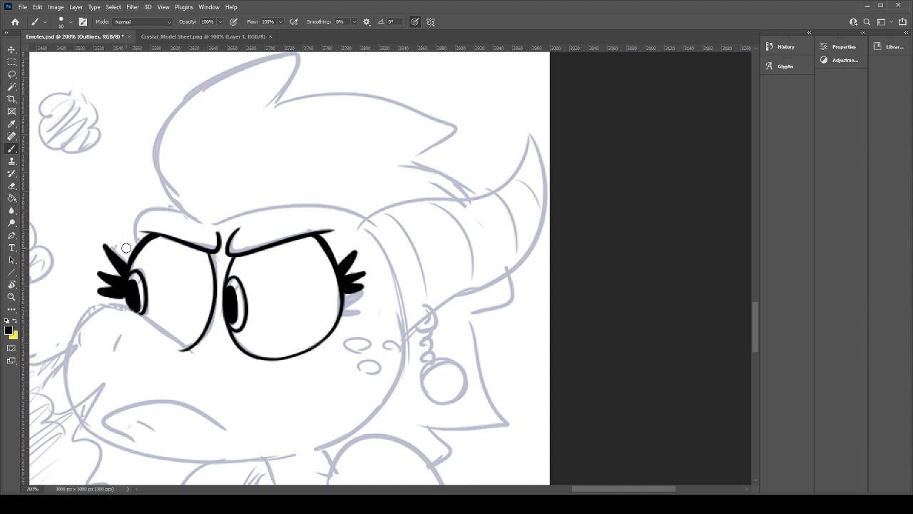
Step: Clean up the far eye's iris and pupil with the Eraser and re-ink their edges
{"action": "key", "text": "e"}
{"action": "mouse_move", "coordinate": [140, 273]}
{"action": "left_mouse_down"}
{"action": "mouse_move", "coordinate": [144, 313]}
{"action": "mouse_move", "coordinate": [134, 275]}
{"action": "mouse_move", "coordinate": [134, 305]}
{"action": "left_mouse_up"}
{"action": "key", "text": "b"}
{"action": "key", "text": "e"}
{"action": "key", "text": "b"}
{"action": "mouse_move", "coordinate": [138, 267]}
{"action": "left_mouse_down"}
{"action": "mouse_move", "coordinate": [144, 309]}
{"action": "mouse_move", "coordinate": [132, 278]}
{"action": "mouse_move", "coordinate": [135, 305]}
{"action": "mouse_move", "coordinate": [132, 286]}
{"action": "left_mouse_up"}
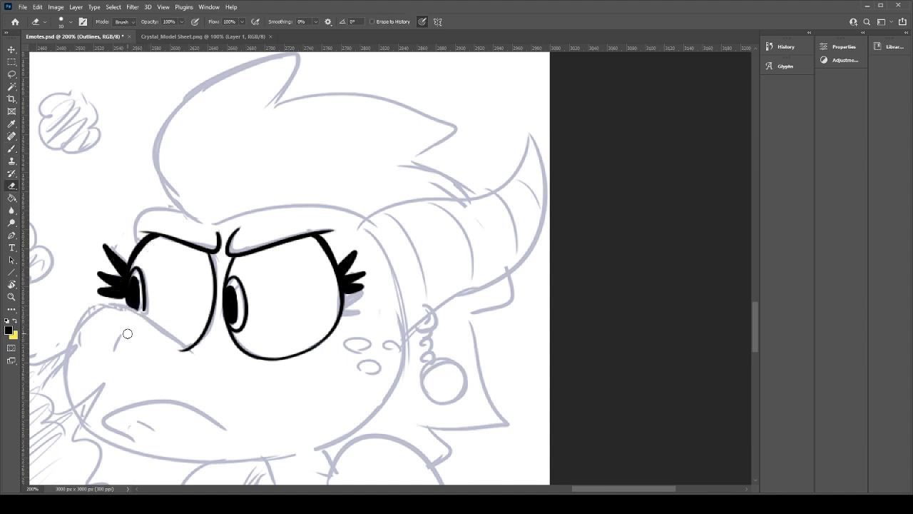
{"action": "mouse_move", "coordinate": [71, 349]}
{"action": "left_mouse_down"}
{"action": "mouse_move", "coordinate": [118, 299]}
{"action": "mouse_move", "coordinate": [126, 309]}
{"action": "mouse_move", "coordinate": [78, 329]}
{"action": "mouse_move", "coordinate": [204, 349]}
{"action": "left_mouse_up"}
{"action": "key", "text": "ctrl+z"}
{"action": "key", "text": "ctrl+z"}
{"action": "key", "text": "ctrl+z"}
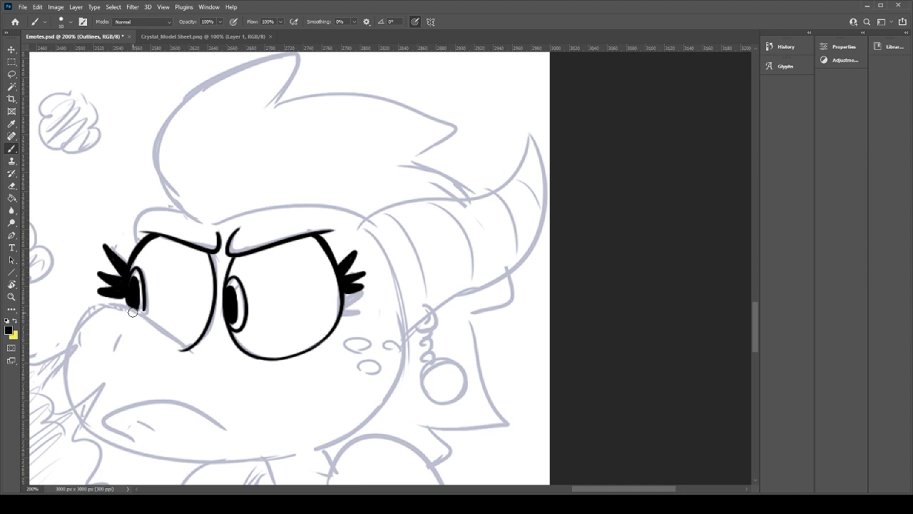
Step: Ink the bridge of the snout diagonally from the far eye's lower lashes down to the far eye's inner lower corner
{"action": "left_click_drag", "start_coordinate": [112, 306], "coordinate": [193, 351]}
{"action": "key", "text": "ctrl+z"}
{"action": "mouse_move", "coordinate": [118, 306]}
{"action": "left_mouse_down"}
{"action": "mouse_move", "coordinate": [159, 319]}
{"action": "mouse_move", "coordinate": [194, 355]}
{"action": "left_mouse_up"}
{"action": "key", "text": "ctrl+z"}
{"action": "left_click_drag", "start_coordinate": [112, 304], "coordinate": [201, 363]}
{"action": "key", "text": "e"}
{"action": "key", "text": "ctrl+z"}
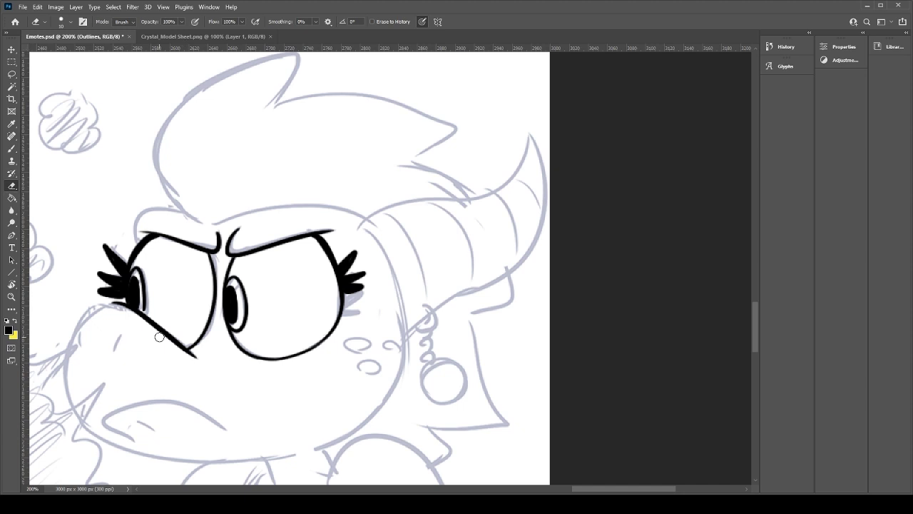
Step: Ink the rounded front of the snout from the far eye's lower lashes down toward the chin
{"action": "key", "text": "b"}
{"action": "mouse_move", "coordinate": [112, 305]}
{"action": "left_mouse_down"}
{"action": "mouse_move", "coordinate": [56, 375]}
{"action": "mouse_move", "coordinate": [117, 304]}
{"action": "left_mouse_up"}
{"action": "key", "text": "ctrl+z"}
{"action": "key", "text": "ctrl+z"}
{"action": "left_click_drag", "start_coordinate": [65, 401], "coordinate": [118, 307]}
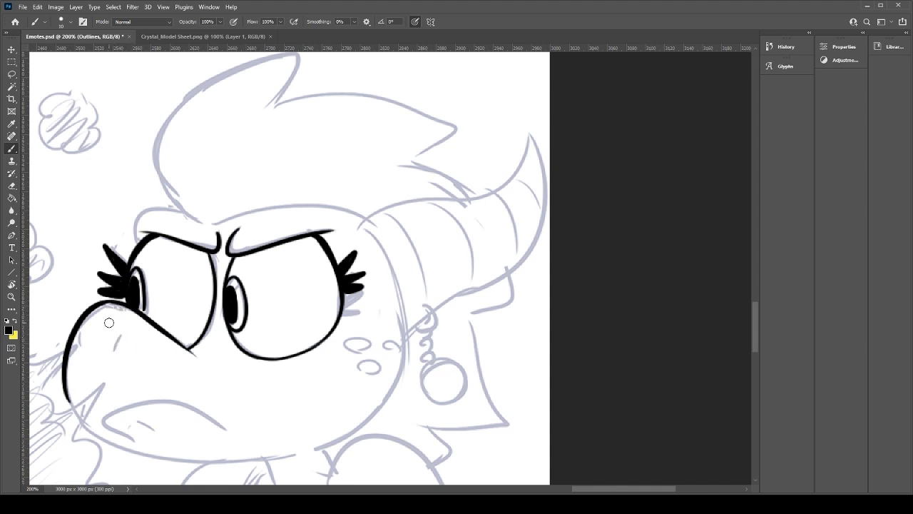
Step: Ink both nostrils and their ridges, erasing the snout line where the far nostril bulges out
{"action": "mouse_move", "coordinate": [113, 332]}
{"action": "left_mouse_down"}
{"action": "mouse_move", "coordinate": [128, 330]}
{"action": "mouse_move", "coordinate": [115, 353]}
{"action": "left_mouse_up"}
{"action": "key", "text": "e"}
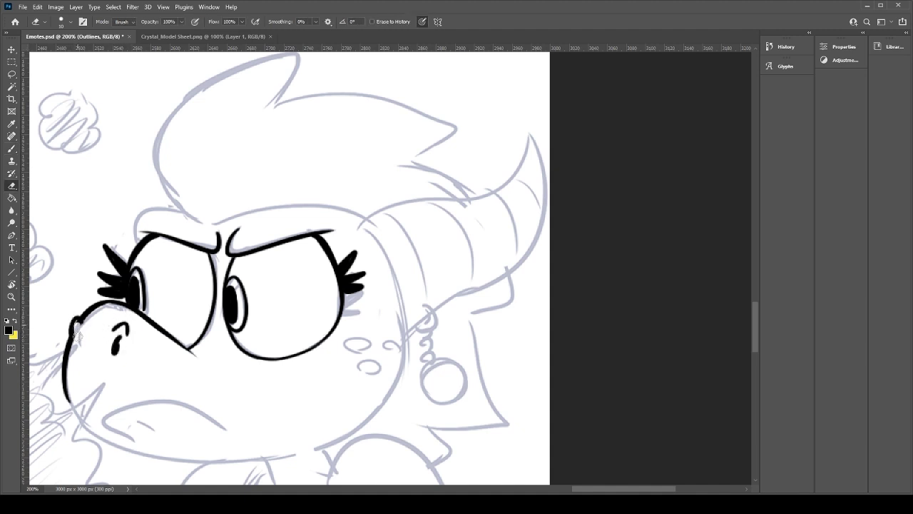
{"action": "key", "text": "b"}
{"action": "left_click_drag", "start_coordinate": [79, 329], "coordinate": [80, 345]}
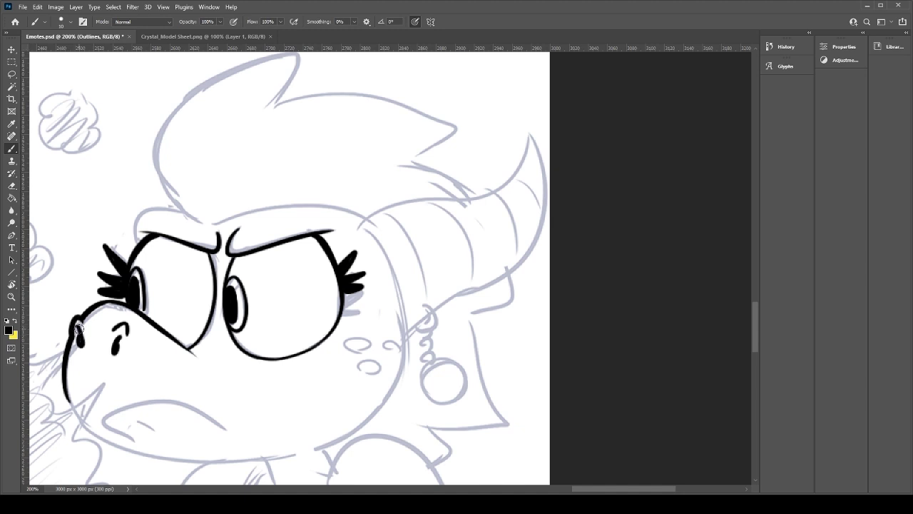
Step: Ink the lower jaw in one thick curve from the front of the snout under the mouth toward the neck
{"action": "left_click_drag", "start_coordinate": [147, 380], "coordinate": [177, 283]}
{"action": "left_click_drag", "start_coordinate": [164, 343], "coordinate": [243, 329]}
{"action": "key", "text": "ctrl+z"}
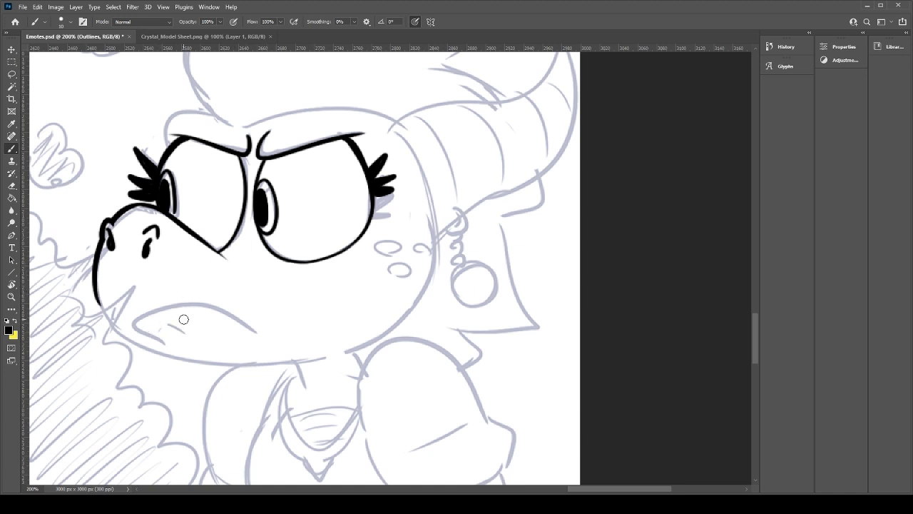
{"action": "left_click_drag", "start_coordinate": [95, 283], "coordinate": [194, 351]}
{"action": "key", "text": "ctrl+z"}
{"action": "left_click_drag", "start_coordinate": [98, 294], "coordinate": [209, 369]}
{"action": "key", "text": "ctrl+z"}
{"action": "mouse_move", "coordinate": [94, 278]}
{"action": "left_mouse_down"}
{"action": "mouse_move", "coordinate": [107, 313]}
{"action": "mouse_move", "coordinate": [292, 354]}
{"action": "mouse_move", "coordinate": [100, 296]}
{"action": "mouse_move", "coordinate": [321, 354]}
{"action": "left_mouse_up"}
{"action": "key", "text": "ctrl+z"}
{"action": "key", "text": "ctrl+z"}
{"action": "left_click_drag", "start_coordinate": [94, 278], "coordinate": [320, 355]}
{"action": "key", "text": "ctrl+z"}
{"action": "mouse_move", "coordinate": [95, 280]}
{"action": "left_mouse_down"}
{"action": "mouse_move", "coordinate": [110, 328]}
{"action": "mouse_move", "coordinate": [325, 363]}
{"action": "left_mouse_up"}
{"action": "key", "text": "ctrl+z"}
{"action": "mouse_move", "coordinate": [95, 280]}
{"action": "left_mouse_down"}
{"action": "mouse_move", "coordinate": [104, 315]}
{"action": "mouse_move", "coordinate": [324, 360]}
{"action": "left_mouse_up"}
{"action": "key", "text": "ctrl+z"}
{"action": "left_click_drag", "start_coordinate": [91, 289], "coordinate": [325, 359]}
{"action": "key", "text": "ctrl+z"}
{"action": "mouse_move", "coordinate": [99, 297]}
{"action": "left_mouse_down"}
{"action": "mouse_move", "coordinate": [242, 368]}
{"action": "mouse_move", "coordinate": [341, 355]}
{"action": "left_mouse_up"}
Step: Ink the frowning mouth's arched upper lip and lower edge, plus the short line inside the mouth
{"action": "left_click_drag", "start_coordinate": [134, 326], "coordinate": [249, 332]}
{"action": "key", "text": "ctrl+z"}
{"action": "left_click_drag", "start_coordinate": [134, 325], "coordinate": [249, 331]}
{"action": "key", "text": "ctrl+z"}
{"action": "mouse_move", "coordinate": [168, 347]}
{"action": "left_mouse_down"}
{"action": "mouse_move", "coordinate": [132, 325]}
{"action": "mouse_move", "coordinate": [258, 332]}
{"action": "mouse_move", "coordinate": [130, 322]}
{"action": "mouse_move", "coordinate": [257, 332]}
{"action": "left_mouse_up"}
{"action": "key", "text": "ctrl+z"}
{"action": "left_click_drag", "start_coordinate": [180, 330], "coordinate": [193, 337]}
{"action": "key", "text": "e"}
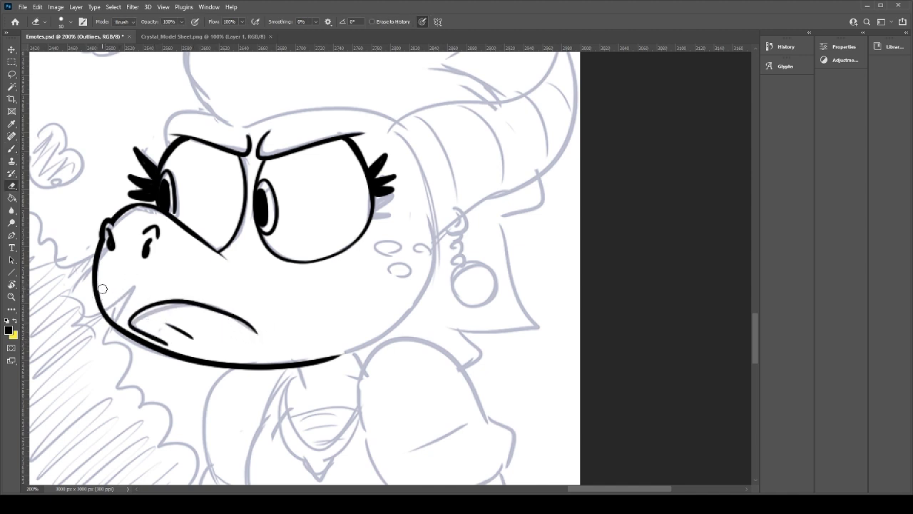
{"action": "key", "text": "b"}
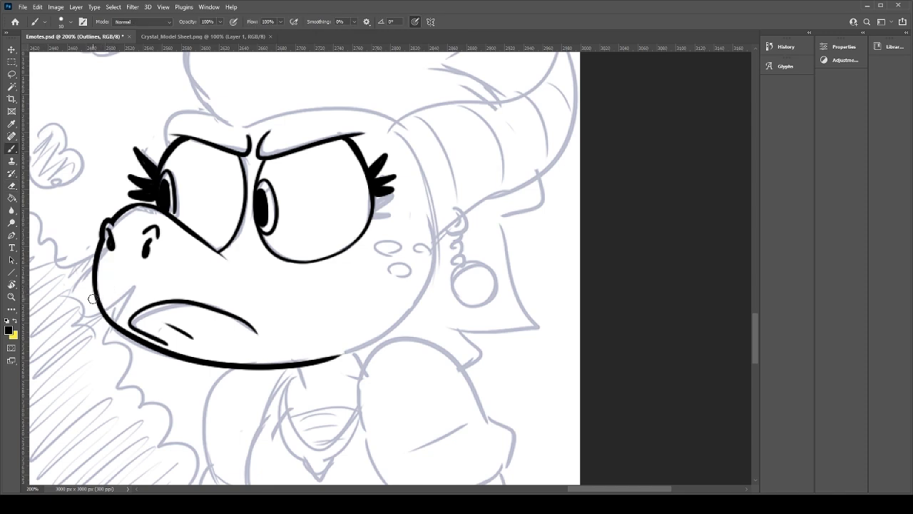
Step: Lasso the near nostril, nudge it slightly upward, and save the document
{"action": "left_click_drag", "start_coordinate": [277, 338], "coordinate": [307, 214]}
{"action": "left_click_drag", "start_coordinate": [296, 283], "coordinate": [306, 216]}
{"action": "mouse_move", "coordinate": [326, 361]}
{"action": "left_mouse_down"}
{"action": "mouse_move", "coordinate": [366, 161]}
{"action": "mouse_move", "coordinate": [361, 383]}
{"action": "left_mouse_up"}
{"action": "left_click_drag", "start_coordinate": [370, 149], "coordinate": [352, 389]}
{"action": "left_click_drag", "start_coordinate": [360, 262], "coordinate": [311, 257]}
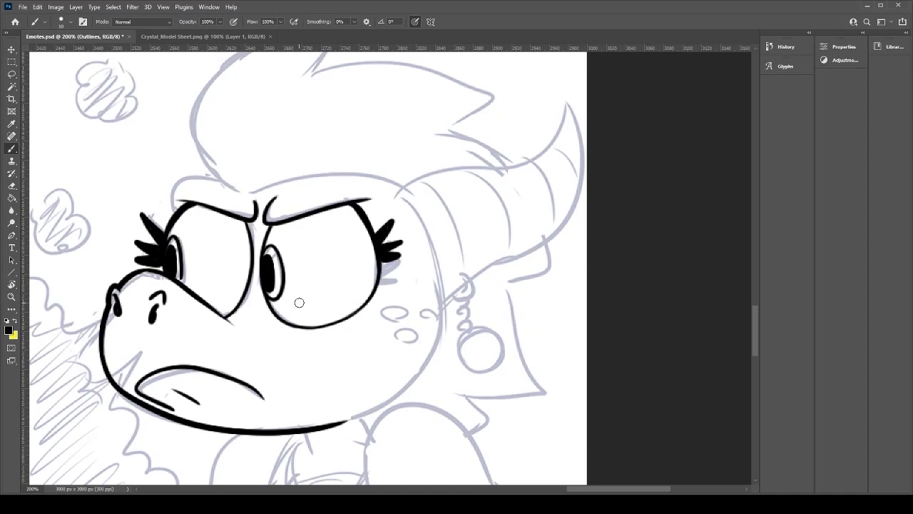
{"action": "key", "text": "l"}
{"action": "mouse_move", "coordinate": [151, 331]}
{"action": "left_mouse_down"}
{"action": "mouse_move", "coordinate": [155, 300]}
{"action": "mouse_move", "coordinate": [169, 335]}
{"action": "mouse_move", "coordinate": [178, 315]}
{"action": "left_mouse_up"}
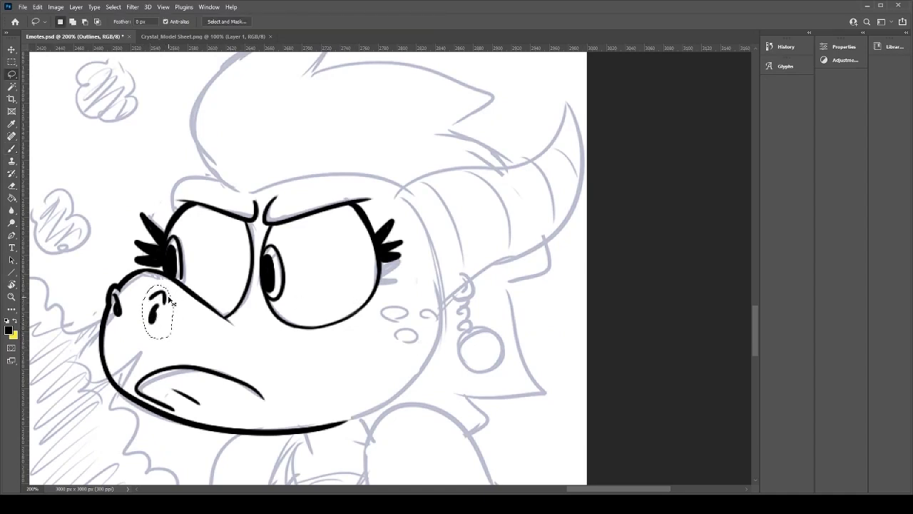
{"action": "key", "text": "ctrl+Up"}
{"action": "key", "text": "ctrl+Up"}
{"action": "key", "text": "ctrl+Up"}
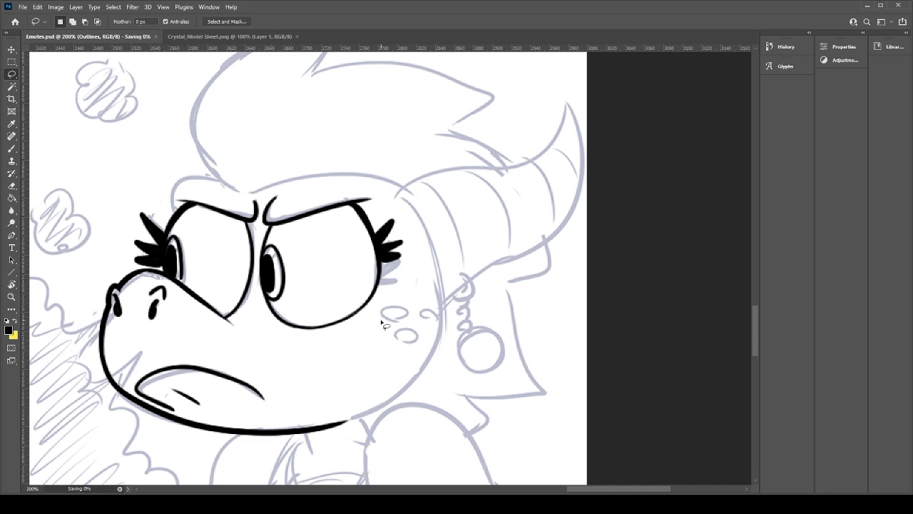
Step: Ink the rounded upper outline of the far brow from above the far eye toward the base of the hair
{"action": "key", "text": "b"}
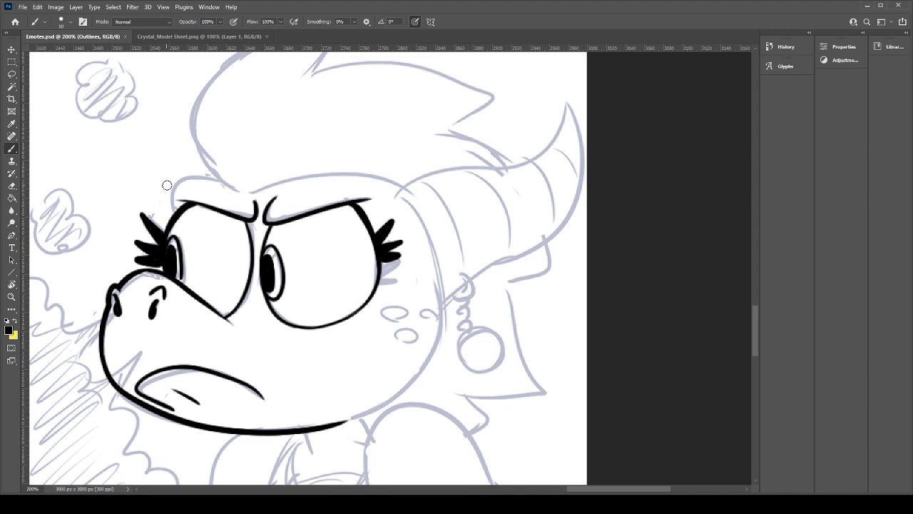
{"action": "mouse_move", "coordinate": [177, 211]}
{"action": "left_mouse_down"}
{"action": "mouse_move", "coordinate": [216, 181]}
{"action": "mouse_move", "coordinate": [229, 222]}
{"action": "mouse_move", "coordinate": [226, 277]}
{"action": "mouse_move", "coordinate": [331, 104]}
{"action": "left_mouse_up"}
{"action": "key", "text": "ctrl+z"}
{"action": "key", "text": "ctrl+z"}
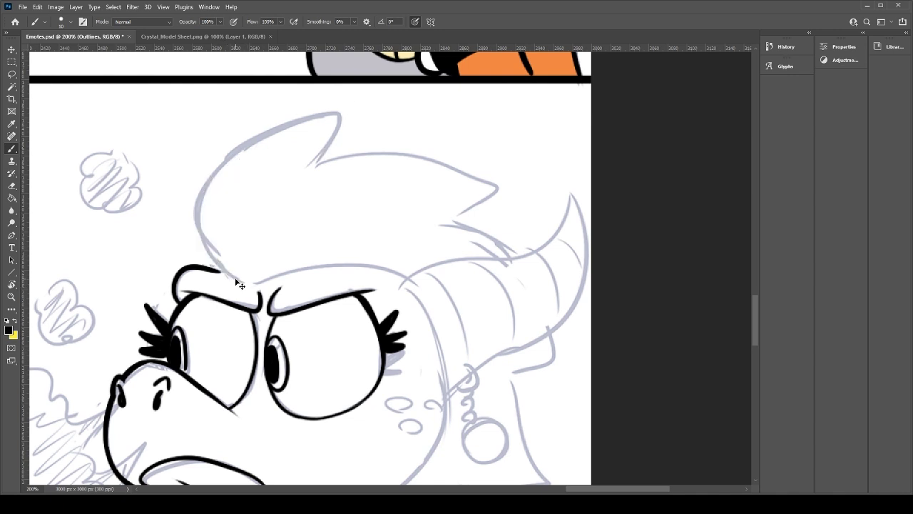
Step: Ink the front of the hair from the brow up to the pointed front tuft and down its back edge
{"action": "mouse_move", "coordinate": [241, 281]}
{"action": "left_mouse_down"}
{"action": "mouse_move", "coordinate": [344, 108]}
{"action": "mouse_move", "coordinate": [306, 172]}
{"action": "left_mouse_up"}
{"action": "key", "text": "ctrl+z"}
{"action": "mouse_move", "coordinate": [338, 111]}
{"action": "left_mouse_down"}
{"action": "mouse_move", "coordinate": [305, 173]}
{"action": "mouse_move", "coordinate": [408, 153]}
{"action": "mouse_move", "coordinate": [460, 221]}
{"action": "left_mouse_up"}
{"action": "key", "text": "e"}
{"action": "key", "text": "b"}
{"action": "key", "text": "ctrl+z"}
Step: Ink the top of the hair from the front tuft's notch to the pointed rear tip and back underneath it
{"action": "mouse_move", "coordinate": [307, 171]}
{"action": "left_mouse_down"}
{"action": "mouse_move", "coordinate": [336, 157]}
{"action": "mouse_move", "coordinate": [472, 218]}
{"action": "left_mouse_up"}
{"action": "key", "text": "ctrl+z"}
{"action": "mouse_move", "coordinate": [315, 168]}
{"action": "left_mouse_down"}
{"action": "mouse_move", "coordinate": [492, 201]}
{"action": "mouse_move", "coordinate": [472, 221]}
{"action": "mouse_move", "coordinate": [462, 168]}
{"action": "mouse_move", "coordinate": [443, 226]}
{"action": "left_mouse_up"}
{"action": "key", "text": "ctrl+z"}
{"action": "key", "text": "ctrl+z"}
{"action": "mouse_move", "coordinate": [309, 170]}
{"action": "left_mouse_down"}
{"action": "mouse_move", "coordinate": [501, 189]}
{"action": "mouse_move", "coordinate": [457, 222]}
{"action": "left_mouse_up"}
{"action": "key", "text": "e"}
{"action": "key", "text": "ctrl+z"}
{"action": "key", "text": "b"}
{"action": "left_click_drag", "start_coordinate": [501, 190], "coordinate": [447, 227]}
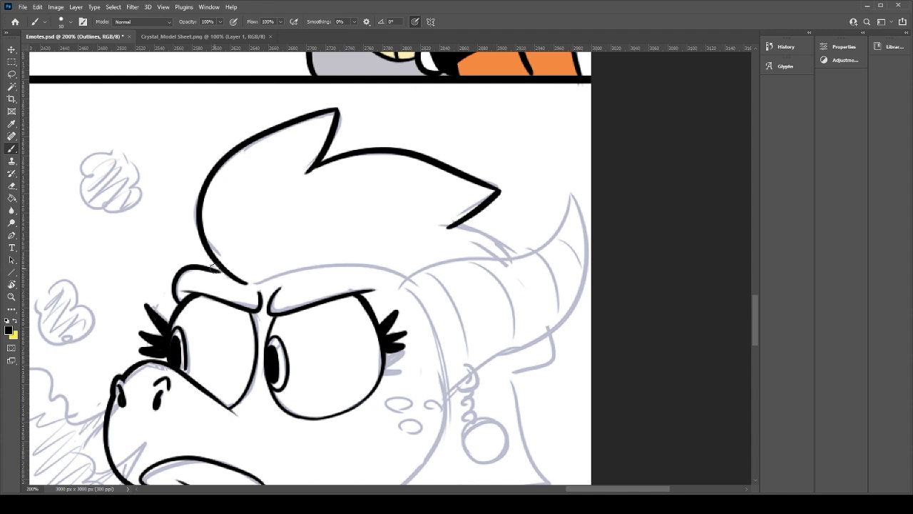
Step: Ink the forehead curve above the near eye from the base of the hair to the base of the horn
{"action": "left_click_drag", "start_coordinate": [197, 270], "coordinate": [422, 266]}
{"action": "key", "text": "ctrl+z"}
{"action": "mouse_move", "coordinate": [236, 280]}
{"action": "left_mouse_down"}
{"action": "mouse_move", "coordinate": [257, 286]}
{"action": "mouse_move", "coordinate": [398, 265]}
{"action": "left_mouse_up"}
{"action": "key", "text": "ctrl+z"}
{"action": "left_click_drag", "start_coordinate": [241, 282], "coordinate": [417, 285]}
Step: Ink the hair's lower rear edge from the notch under the rear tip down to the horn
{"action": "mouse_move", "coordinate": [508, 255]}
{"action": "left_mouse_down"}
{"action": "mouse_move", "coordinate": [433, 227]}
{"action": "mouse_move", "coordinate": [468, 228]}
{"action": "mouse_move", "coordinate": [433, 224]}
{"action": "left_mouse_up"}
{"action": "key", "text": "ctrl+z"}
{"action": "key", "text": "ctrl+z"}
{"action": "left_click_drag", "start_coordinate": [515, 258], "coordinate": [433, 223]}
{"action": "key", "text": "ctrl+z"}
{"action": "mouse_move", "coordinate": [520, 257]}
{"action": "left_mouse_down"}
{"action": "mouse_move", "coordinate": [441, 222]}
{"action": "mouse_move", "coordinate": [474, 241]}
{"action": "left_mouse_up"}
{"action": "key", "text": "e"}
{"action": "key", "text": "ctrl+z"}
{"action": "key", "text": "b"}
Step: Ink the horn's upper edge from its base on the forehead to the pointed tip
{"action": "left_click_drag", "start_coordinate": [405, 285], "coordinate": [561, 239]}
{"action": "key", "text": "ctrl+z"}
{"action": "left_click_drag", "start_coordinate": [405, 285], "coordinate": [561, 238]}
{"action": "key", "text": "ctrl+z"}
{"action": "left_click_drag", "start_coordinate": [406, 285], "coordinate": [571, 209]}
{"action": "key", "text": "ctrl+z"}
{"action": "mouse_move", "coordinate": [405, 286]}
{"action": "left_mouse_down"}
{"action": "mouse_move", "coordinate": [559, 227]}
{"action": "mouse_move", "coordinate": [572, 197]}
{"action": "left_mouse_up"}
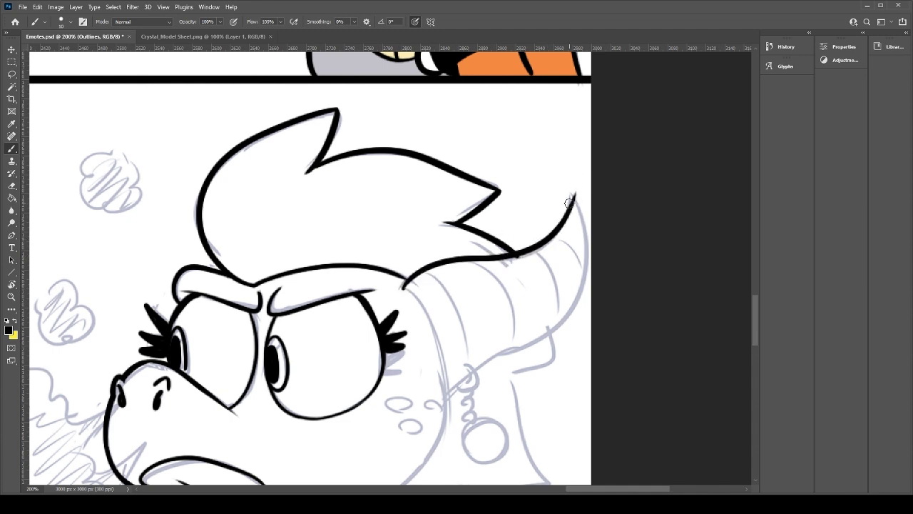
{"action": "key", "text": "ctrl+z"}
{"action": "left_click_drag", "start_coordinate": [402, 287], "coordinate": [562, 214]}
{"action": "key", "text": "ctrl+z"}
{"action": "left_click_drag", "start_coordinate": [404, 286], "coordinate": [561, 235]}
{"action": "key", "text": "ctrl+z"}
{"action": "left_click_drag", "start_coordinate": [405, 285], "coordinate": [577, 214]}
{"action": "key", "text": "ctrl+z"}
{"action": "mouse_move", "coordinate": [403, 286]}
{"action": "left_mouse_down"}
{"action": "mouse_move", "coordinate": [542, 241]}
{"action": "mouse_move", "coordinate": [568, 180]}
{"action": "mouse_move", "coordinate": [585, 254]}
{"action": "mouse_move", "coordinate": [547, 323]}
{"action": "left_mouse_up"}
Step: Ink the horn's outer curve from the tip down to its underside and erase the excess line above the tip
{"action": "key", "text": "ctrl+z"}
{"action": "mouse_move", "coordinate": [569, 192]}
{"action": "left_mouse_down"}
{"action": "mouse_move", "coordinate": [585, 240]}
{"action": "mouse_move", "coordinate": [515, 340]}
{"action": "left_mouse_up"}
{"action": "key", "text": "ctrl+z"}
{"action": "left_click_drag", "start_coordinate": [569, 184], "coordinate": [499, 354]}
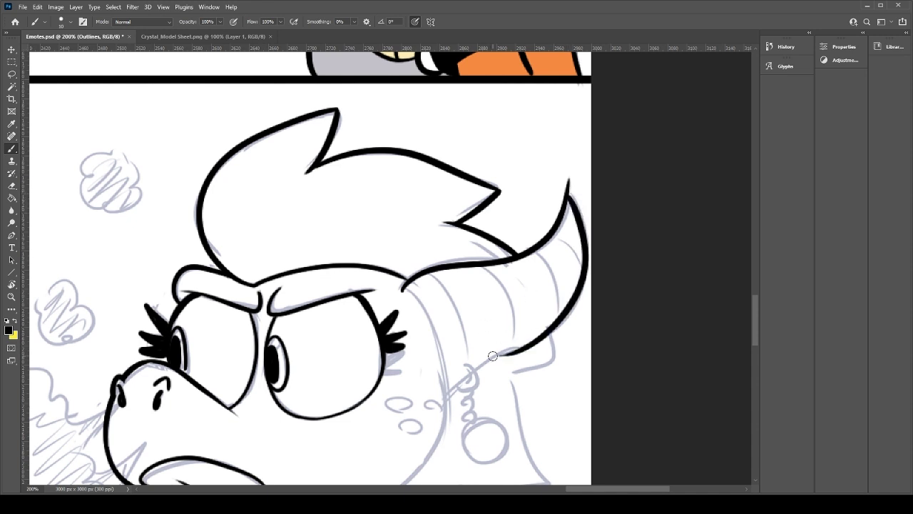
{"action": "key", "text": "e"}
{"action": "left_click_drag", "start_coordinate": [569, 174], "coordinate": [573, 192]}
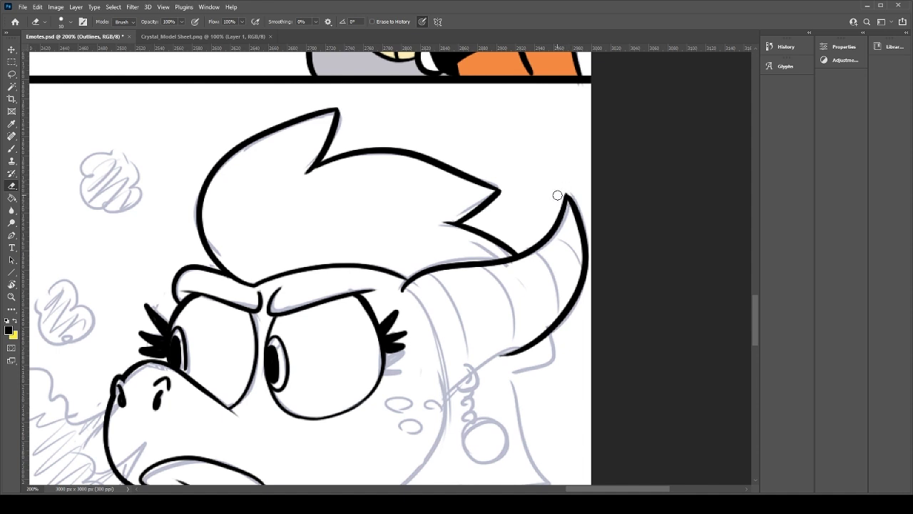
Step: Ink the horn's lower edge from the side of the cheek up to the outer curve
{"action": "key", "text": "b"}
{"action": "left_click_drag", "start_coordinate": [444, 406], "coordinate": [531, 346]}
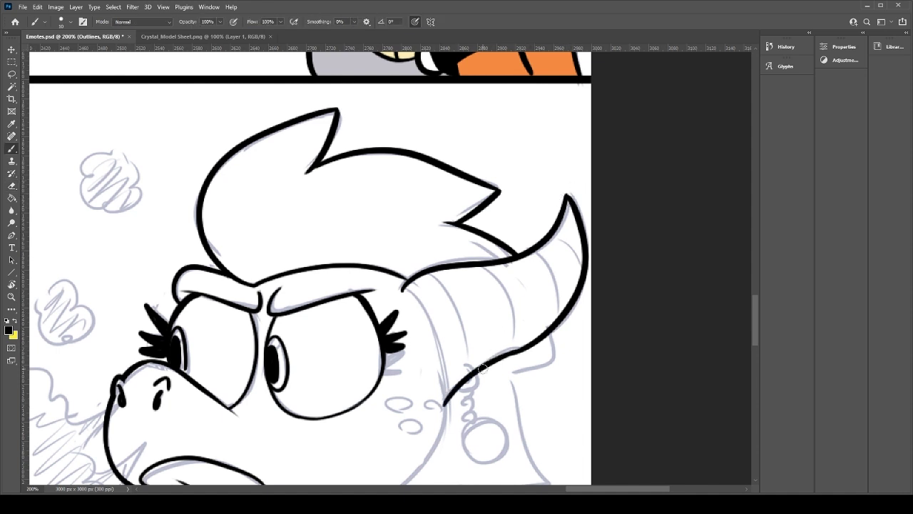
{"action": "key", "text": "ctrl+z"}
{"action": "left_click_drag", "start_coordinate": [445, 406], "coordinate": [530, 350]}
{"action": "key", "text": "ctrl+z"}
{"action": "left_click_drag", "start_coordinate": [446, 406], "coordinate": [529, 345]}
{"action": "key", "text": "ctrl+z"}
{"action": "left_click_drag", "start_coordinate": [443, 407], "coordinate": [528, 346]}
{"action": "key", "text": "ctrl+z"}
{"action": "left_click_drag", "start_coordinate": [445, 408], "coordinate": [537, 339]}
{"action": "key", "text": "ctrl+z"}
{"action": "left_click_drag", "start_coordinate": [446, 408], "coordinate": [528, 345]}
Step: Ink the curved base of the horn and the ridge lines across it toward the tip
{"action": "left_click_drag", "start_coordinate": [405, 292], "coordinate": [447, 407]}
{"action": "mouse_move", "coordinate": [432, 268]}
{"action": "left_mouse_down"}
{"action": "mouse_move", "coordinate": [472, 366]}
{"action": "mouse_move", "coordinate": [455, 286]}
{"action": "mouse_move", "coordinate": [482, 358]}
{"action": "left_mouse_up"}
{"action": "key", "text": "ctrl+z"}
{"action": "left_click_drag", "start_coordinate": [502, 270], "coordinate": [513, 341]}
{"action": "left_click_drag", "start_coordinate": [536, 255], "coordinate": [557, 314]}
{"action": "left_click_drag", "start_coordinate": [557, 238], "coordinate": [581, 275]}
Step: Ink the small angular shape sticking out behind the horn's underside, above the earring
{"action": "mouse_move", "coordinate": [540, 348]}
{"action": "left_mouse_down"}
{"action": "mouse_move", "coordinate": [523, 214]}
{"action": "mouse_move", "coordinate": [483, 239]}
{"action": "left_mouse_up"}
{"action": "key", "text": "ctrl+z"}
{"action": "left_click_drag", "start_coordinate": [536, 202], "coordinate": [490, 238]}
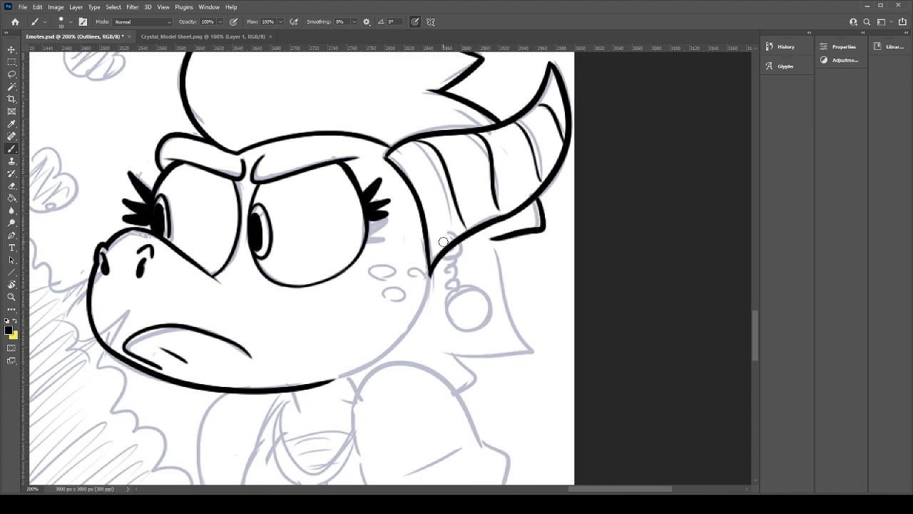
Step: Ink the jaw from the horn's base down to the chin, with the neck lines and solid black shadow beneath it
{"action": "mouse_move", "coordinate": [431, 261]}
{"action": "left_mouse_down"}
{"action": "mouse_move", "coordinate": [425, 306]}
{"action": "mouse_move", "coordinate": [357, 353]}
{"action": "mouse_move", "coordinate": [300, 428]}
{"action": "left_mouse_up"}
{"action": "key", "text": "ctrl+z"}
{"action": "left_click_drag", "start_coordinate": [348, 378], "coordinate": [356, 391]}
{"action": "left_click_drag", "start_coordinate": [347, 379], "coordinate": [299, 397]}
{"action": "mouse_move", "coordinate": [300, 397]}
{"action": "left_mouse_down"}
{"action": "mouse_move", "coordinate": [322, 387]}
{"action": "mouse_move", "coordinate": [293, 392]}
{"action": "left_mouse_up"}
{"action": "mouse_move", "coordinate": [411, 377]}
{"action": "left_mouse_down"}
{"action": "mouse_move", "coordinate": [305, 378]}
{"action": "mouse_move", "coordinate": [305, 399]}
{"action": "left_mouse_up"}
Step: Ink the earring's round ball with a small highlight mark inside it
{"action": "mouse_move", "coordinate": [355, 349]}
{"action": "left_mouse_down"}
{"action": "mouse_move", "coordinate": [336, 336]}
{"action": "mouse_move", "coordinate": [340, 356]}
{"action": "mouse_move", "coordinate": [390, 334]}
{"action": "mouse_move", "coordinate": [351, 317]}
{"action": "left_mouse_up"}
{"action": "key", "text": "ctrl+z"}
{"action": "key", "text": "ctrl+z"}
{"action": "key", "text": "ctrl+z"}
{"action": "mouse_move", "coordinate": [371, 355]}
{"action": "left_mouse_down"}
{"action": "mouse_move", "coordinate": [394, 326]}
{"action": "mouse_move", "coordinate": [349, 318]}
{"action": "mouse_move", "coordinate": [391, 329]}
{"action": "mouse_move", "coordinate": [333, 331]}
{"action": "mouse_move", "coordinate": [349, 310]}
{"action": "mouse_move", "coordinate": [337, 348]}
{"action": "mouse_move", "coordinate": [346, 311]}
{"action": "left_mouse_up"}
{"action": "key", "text": "ctrl+z"}
{"action": "key", "text": "ctrl+z"}
{"action": "key", "text": "ctrl+z"}
{"action": "key", "text": "ctrl+z"}
{"action": "mouse_move", "coordinate": [345, 358]}
{"action": "left_mouse_down"}
{"action": "mouse_move", "coordinate": [388, 347]}
{"action": "mouse_move", "coordinate": [346, 324]}
{"action": "mouse_move", "coordinate": [390, 339]}
{"action": "mouse_move", "coordinate": [339, 342]}
{"action": "mouse_move", "coordinate": [388, 355]}
{"action": "mouse_move", "coordinate": [353, 319]}
{"action": "mouse_move", "coordinate": [343, 322]}
{"action": "mouse_move", "coordinate": [351, 361]}
{"action": "mouse_move", "coordinate": [351, 323]}
{"action": "mouse_move", "coordinate": [387, 345]}
{"action": "mouse_move", "coordinate": [339, 323]}
{"action": "mouse_move", "coordinate": [383, 325]}
{"action": "mouse_move", "coordinate": [345, 322]}
{"action": "mouse_move", "coordinate": [376, 350]}
{"action": "left_mouse_up"}
{"action": "key", "text": "ctrl+z"}
{"action": "key", "text": "ctrl+z"}
{"action": "key", "text": "ctrl+z"}
{"action": "key", "text": "ctrl+z"}
{"action": "key", "text": "ctrl+z"}
Step: Ink the earring's ring at the horn's lower edge and erase the overlapping lines inside it
{"action": "mouse_move", "coordinate": [340, 257]}
{"action": "left_mouse_down"}
{"action": "mouse_move", "coordinate": [331, 274]}
{"action": "mouse_move", "coordinate": [341, 285]}
{"action": "mouse_move", "coordinate": [342, 265]}
{"action": "left_mouse_up"}
{"action": "key", "text": "ctrl+z"}
{"action": "key", "text": "ctrl+z"}
{"action": "key", "text": "ctrl+z"}
{"action": "key", "text": "e"}
{"action": "left_click_drag", "start_coordinate": [346, 262], "coordinate": [345, 266]}
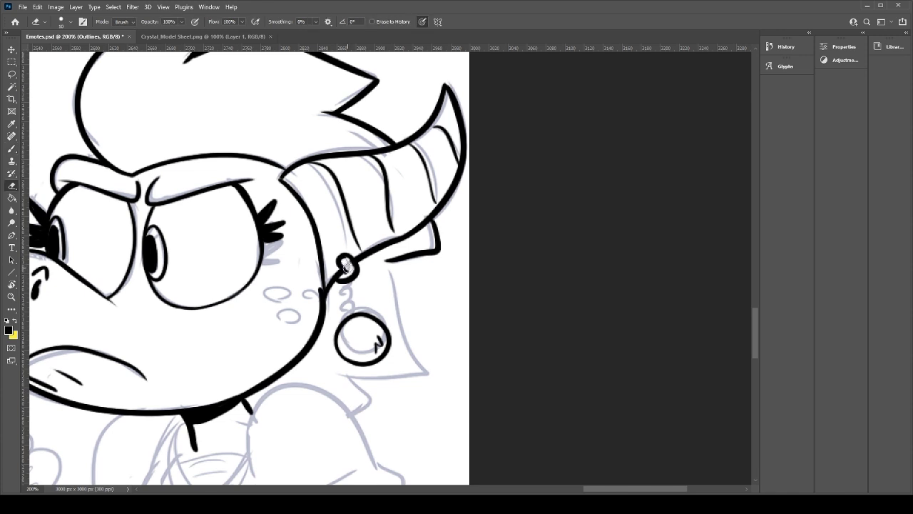
{"action": "key", "text": "b"}
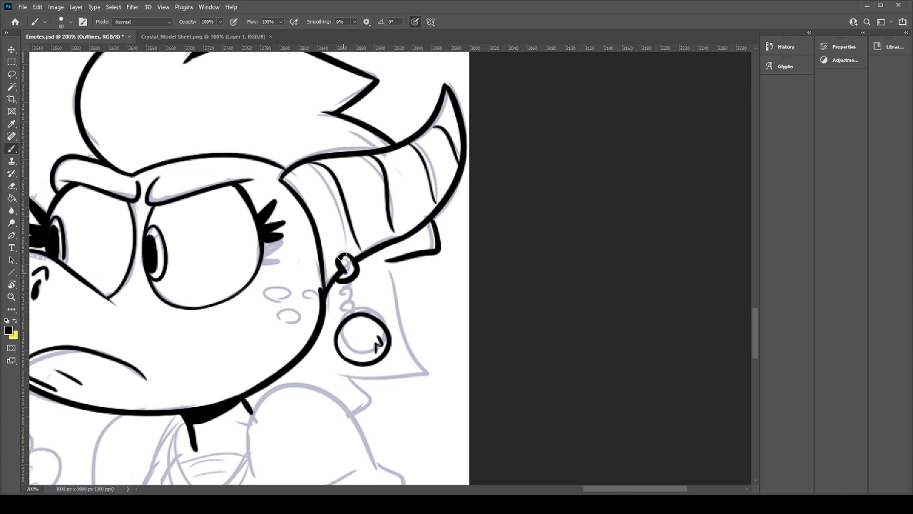
{"action": "key", "text": "e"}
{"action": "mouse_move", "coordinate": [345, 261]}
{"action": "left_mouse_down"}
{"action": "mouse_move", "coordinate": [348, 310]}
{"action": "mouse_move", "coordinate": [383, 323]}
{"action": "left_mouse_up"}
Step: Ink the chain links and the band across the earring's ball, plus the three oval spots on the cheek
{"action": "key", "text": "b"}
{"action": "key", "text": "ctrl+z"}
{"action": "key", "text": "ctrl+z"}
{"action": "key", "text": "ctrl+z"}
{"action": "key", "text": "ctrl+z"}
{"action": "key", "text": "ctrl+z"}
{"action": "key", "text": "ctrl+z"}
{"action": "key", "text": "ctrl+z"}
{"action": "key", "text": "ctrl+z"}
{"action": "mouse_move", "coordinate": [272, 294]}
{"action": "left_mouse_down"}
{"action": "mouse_move", "coordinate": [296, 292]}
{"action": "mouse_move", "coordinate": [309, 300]}
{"action": "mouse_move", "coordinate": [284, 316]}
{"action": "left_mouse_up"}
Step: Ink the hair behind the earring, from beneath the horn down to the two pointed ends above the shoulder
{"action": "left_click_drag", "start_coordinate": [387, 261], "coordinate": [402, 329]}
{"action": "key", "text": "ctrl+z"}
{"action": "mouse_move", "coordinate": [387, 261]}
{"action": "left_mouse_down"}
{"action": "mouse_move", "coordinate": [415, 349]}
{"action": "mouse_move", "coordinate": [346, 377]}
{"action": "mouse_move", "coordinate": [349, 414]}
{"action": "left_mouse_up"}
{"action": "key", "text": "ctrl+z"}
{"action": "mouse_move", "coordinate": [348, 379]}
{"action": "left_mouse_down"}
{"action": "mouse_move", "coordinate": [377, 397]}
{"action": "mouse_move", "coordinate": [352, 417]}
{"action": "mouse_move", "coordinate": [369, 249]}
{"action": "left_mouse_up"}
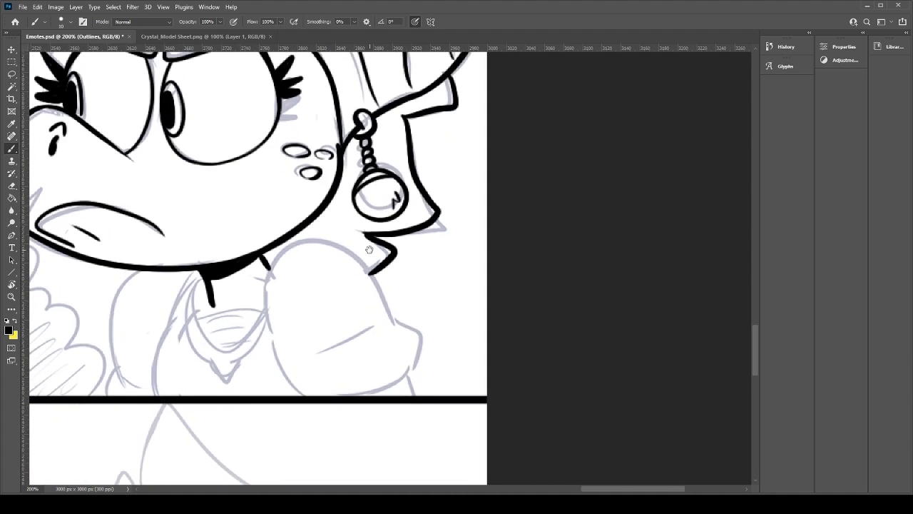
Step: Ink the back of the neck and the rounded top of the near shoulder's sleeve
{"action": "left_click_drag", "start_coordinate": [259, 255], "coordinate": [271, 273]}
{"action": "left_click_drag", "start_coordinate": [275, 348], "coordinate": [385, 321]}
{"action": "key", "text": "ctrl+z"}
{"action": "left_click_drag", "start_coordinate": [274, 347], "coordinate": [385, 330]}
{"action": "key", "text": "ctrl+z"}
{"action": "mouse_move", "coordinate": [269, 340]}
{"action": "left_mouse_down"}
{"action": "mouse_move", "coordinate": [307, 239]}
{"action": "mouse_move", "coordinate": [401, 327]}
{"action": "left_mouse_up"}
{"action": "key", "text": "ctrl+z"}
{"action": "left_click_drag", "start_coordinate": [269, 338], "coordinate": [401, 332]}
{"action": "key", "text": "ctrl+z"}
{"action": "left_click_drag", "start_coordinate": [270, 339], "coordinate": [393, 335]}
{"action": "key", "text": "ctrl+z"}
{"action": "mouse_move", "coordinate": [270, 339]}
{"action": "left_mouse_down"}
{"action": "mouse_move", "coordinate": [350, 271]}
{"action": "mouse_move", "coordinate": [396, 325]}
{"action": "mouse_move", "coordinate": [274, 274]}
{"action": "mouse_move", "coordinate": [400, 330]}
{"action": "left_mouse_up"}
{"action": "key", "text": "ctrl+z"}
{"action": "key", "text": "e"}
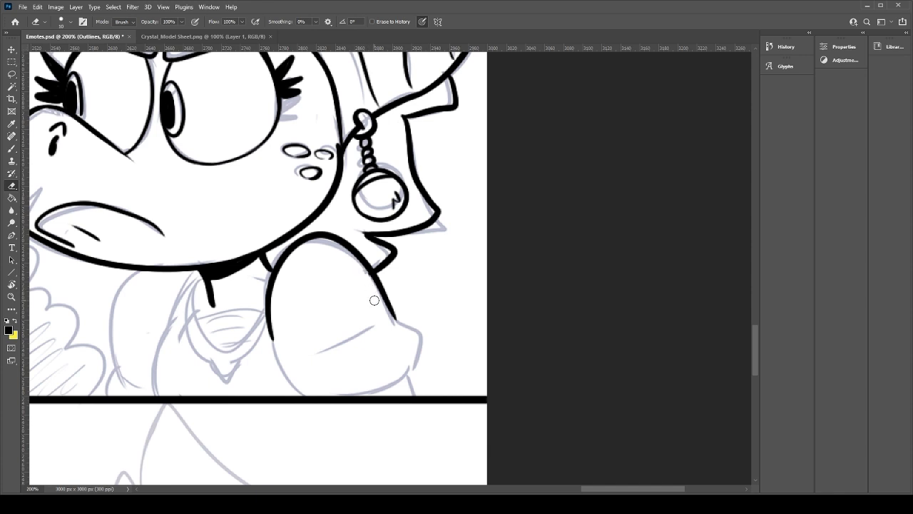
{"action": "key", "text": "b"}
Step: Ink the near sleeve's bulging cuff, its front edge down to the panel border and the fold line across it
{"action": "left_click_drag", "start_coordinate": [395, 319], "coordinate": [410, 374]}
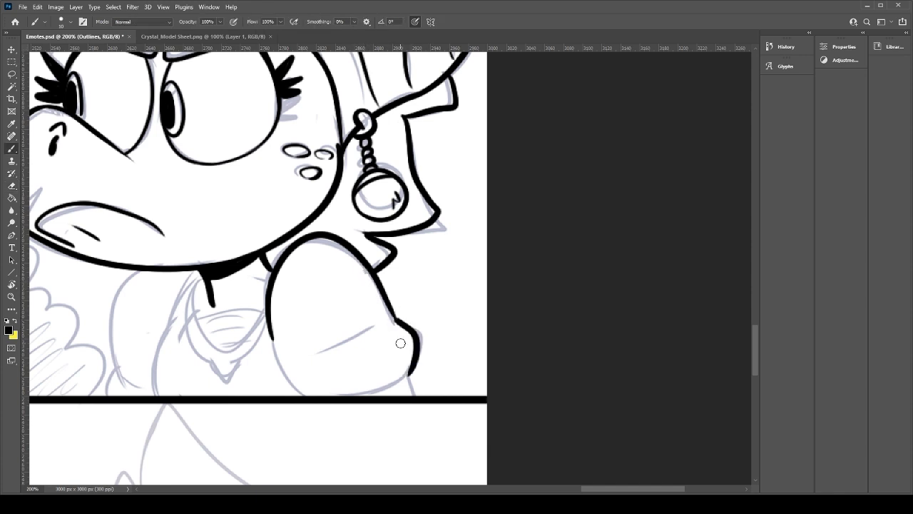
{"action": "left_click_drag", "start_coordinate": [268, 326], "coordinate": [293, 398]}
{"action": "left_click_drag", "start_coordinate": [298, 359], "coordinate": [380, 325]}
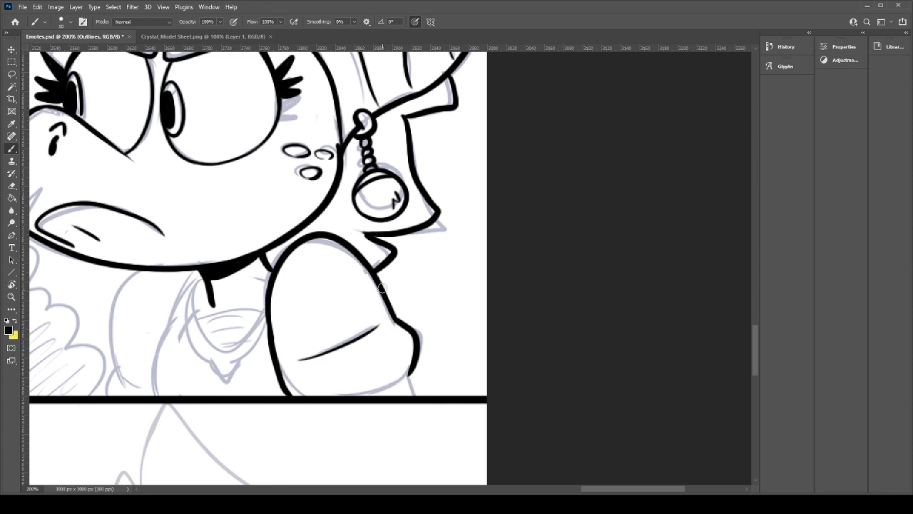
Step: Fill the neck shadow beside the shoulder black and ink the cuff's underside with the arm below it
{"action": "mouse_move", "coordinate": [293, 234]}
{"action": "left_mouse_down"}
{"action": "mouse_move", "coordinate": [275, 266]}
{"action": "mouse_move", "coordinate": [270, 254]}
{"action": "mouse_move", "coordinate": [298, 240]}
{"action": "left_mouse_up"}
{"action": "left_click_drag", "start_coordinate": [414, 402], "coordinate": [406, 377]}
{"action": "key", "text": "ctrl+z"}
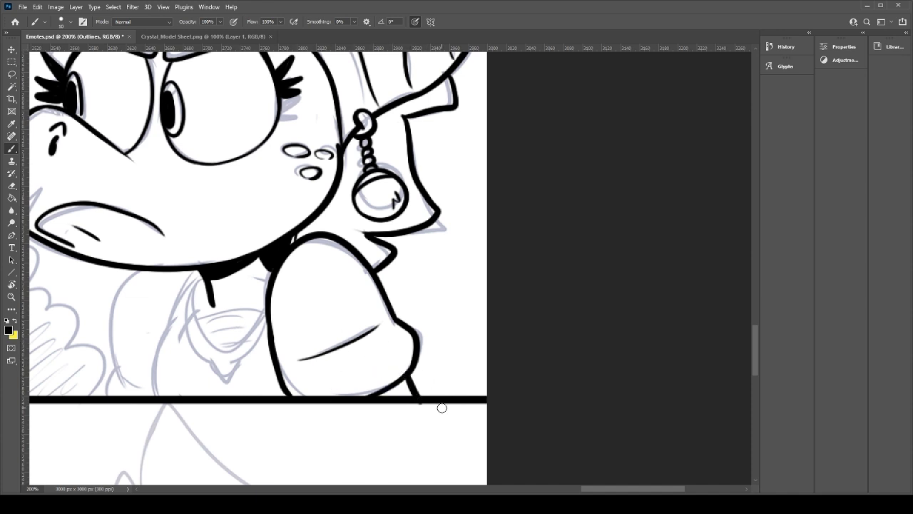
Step: Ink the neckline's outer edge from below the jaw down to its point on the chest
{"action": "mouse_move", "coordinate": [270, 329]}
{"action": "left_mouse_down"}
{"action": "mouse_move", "coordinate": [185, 333]}
{"action": "mouse_move", "coordinate": [198, 272]}
{"action": "left_mouse_up"}
{"action": "mouse_move", "coordinate": [212, 364]}
{"action": "left_mouse_down"}
{"action": "mouse_move", "coordinate": [241, 362]}
{"action": "mouse_move", "coordinate": [218, 365]}
{"action": "mouse_move", "coordinate": [236, 354]}
{"action": "mouse_move", "coordinate": [233, 363]}
{"action": "left_mouse_up"}
{"action": "key", "text": "ctrl+z"}
{"action": "key", "text": "e"}
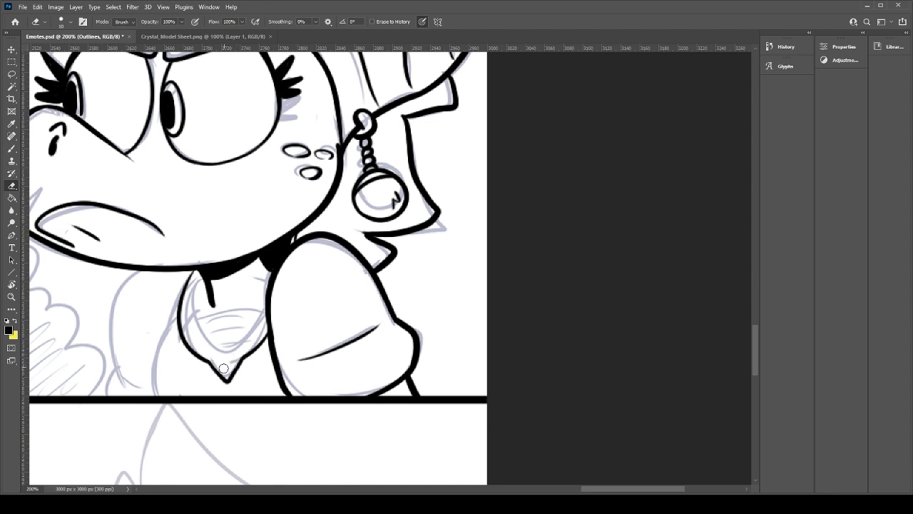
Step: Ink the neckline's inner curve and the short curved line across the chest inside it
{"action": "key", "text": "b"}
{"action": "mouse_move", "coordinate": [196, 272]}
{"action": "left_mouse_down"}
{"action": "mouse_move", "coordinate": [249, 325]}
{"action": "mouse_move", "coordinate": [218, 351]}
{"action": "mouse_move", "coordinate": [264, 312]}
{"action": "mouse_move", "coordinate": [245, 343]}
{"action": "left_mouse_up"}
{"action": "key", "text": "ctrl+z"}
{"action": "mouse_move", "coordinate": [199, 324]}
{"action": "left_mouse_down"}
{"action": "mouse_move", "coordinate": [249, 312]}
{"action": "mouse_move", "coordinate": [265, 313]}
{"action": "mouse_move", "coordinate": [266, 323]}
{"action": "left_mouse_up"}
{"action": "key", "text": "ctrl+z"}
{"action": "key", "text": "ctrl+z"}
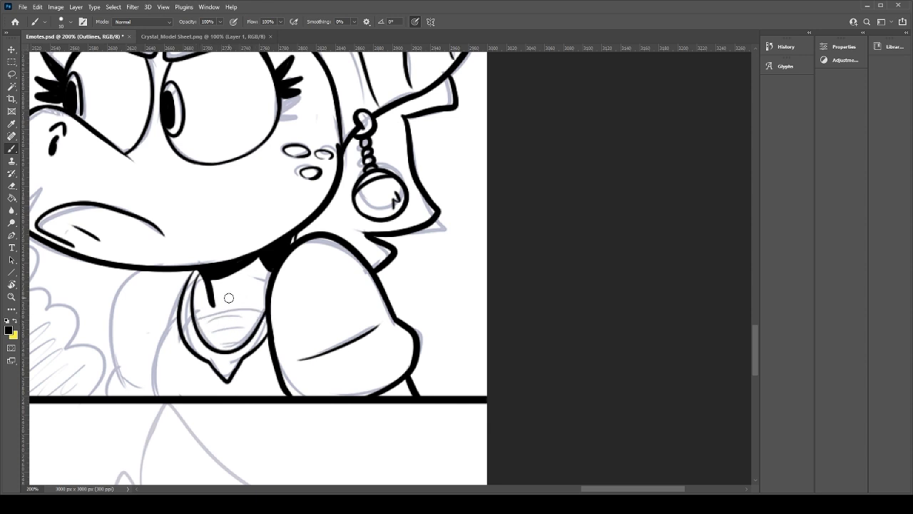
{"action": "left_click_drag", "start_coordinate": [192, 330], "coordinate": [261, 323]}
{"action": "key", "text": "ctrl+z"}
{"action": "left_click_drag", "start_coordinate": [193, 329], "coordinate": [255, 316]}
Step: Ink the front edge of the torso from the neckline down to the panel border
{"action": "mouse_move", "coordinate": [179, 273]}
{"action": "left_mouse_down"}
{"action": "mouse_move", "coordinate": [139, 396]}
{"action": "mouse_move", "coordinate": [162, 341]}
{"action": "left_mouse_up"}
{"action": "key", "text": "ctrl+z"}
{"action": "key", "text": "ctrl+z"}
{"action": "left_click_drag", "start_coordinate": [138, 396], "coordinate": [188, 267]}
{"action": "key", "text": "ctrl+z"}
{"action": "mouse_move", "coordinate": [157, 347]}
{"action": "left_mouse_down"}
{"action": "mouse_move", "coordinate": [188, 265]}
{"action": "mouse_move", "coordinate": [177, 275]}
{"action": "left_mouse_up"}
{"action": "key", "text": "ctrl+z"}
{"action": "left_click_drag", "start_coordinate": [134, 314], "coordinate": [280, 324]}
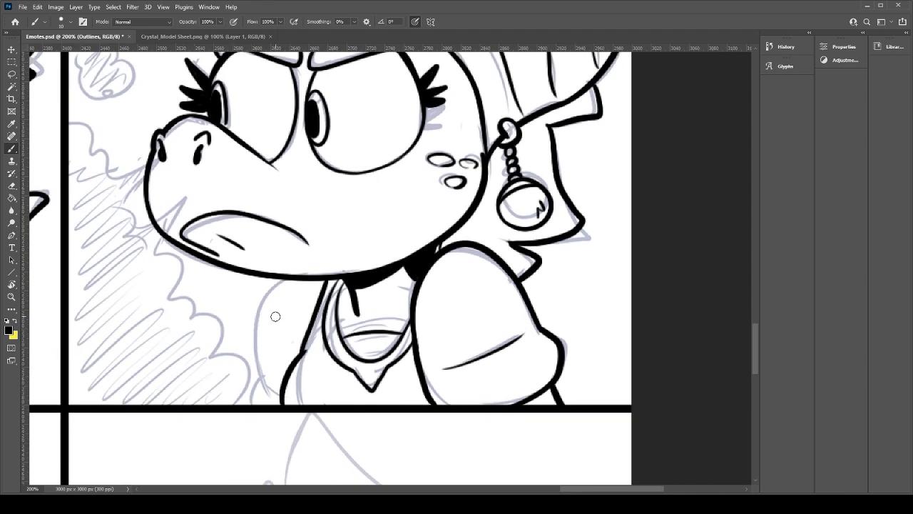
Step: Ink the outer edge of the far arm down to the panel border and save the document
{"action": "left_click_drag", "start_coordinate": [284, 281], "coordinate": [261, 391]}
{"action": "key", "text": "ctrl+z"}
{"action": "left_click_drag", "start_coordinate": [284, 278], "coordinate": [251, 407]}
{"action": "key", "text": "ctrl+s"}
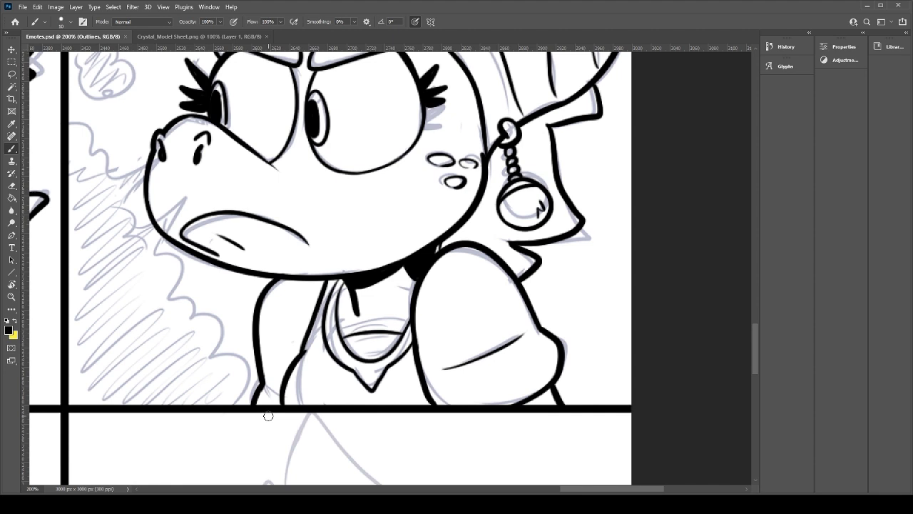
Step: Ink a line below the neck shadow, reinforce the hair edge where it meets the horn's underside, and save the document
{"action": "left_click_drag", "start_coordinate": [355, 291], "coordinate": [384, 279]}
{"action": "mouse_move", "coordinate": [377, 209]}
{"action": "left_mouse_down"}
{"action": "mouse_move", "coordinate": [357, 267]}
{"action": "mouse_move", "coordinate": [328, 306]}
{"action": "left_mouse_up"}
{"action": "left_click_drag", "start_coordinate": [311, 235], "coordinate": [281, 311]}
{"action": "left_click_drag", "start_coordinate": [512, 264], "coordinate": [518, 291]}
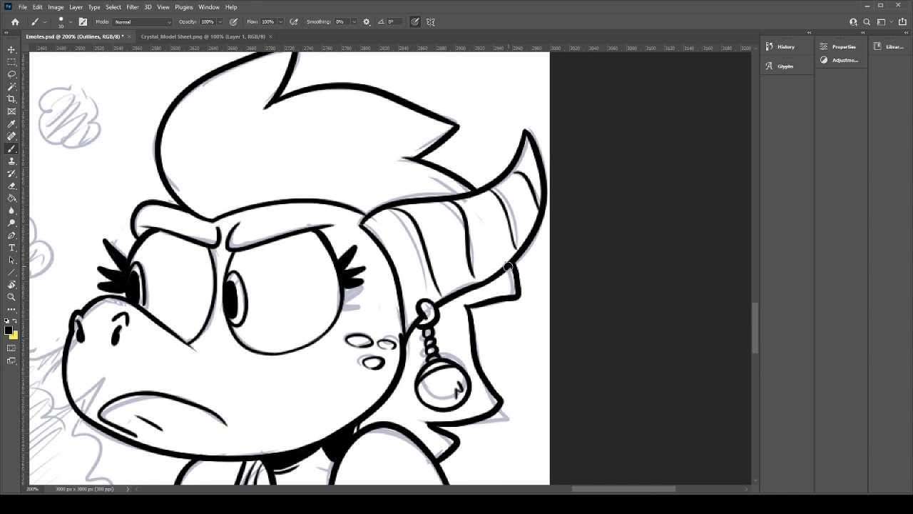
{"action": "key", "text": "ctrl+s"}
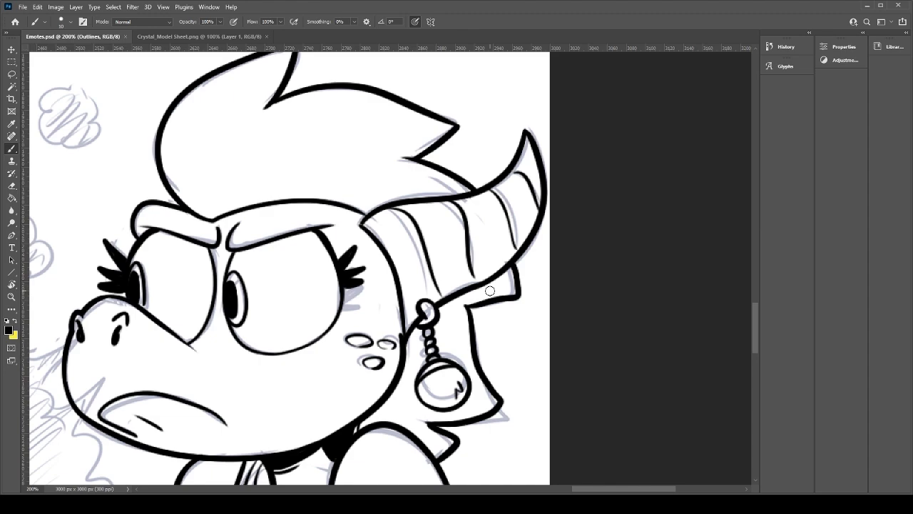
{"action": "left_click_drag", "start_coordinate": [513, 264], "coordinate": [516, 274]}
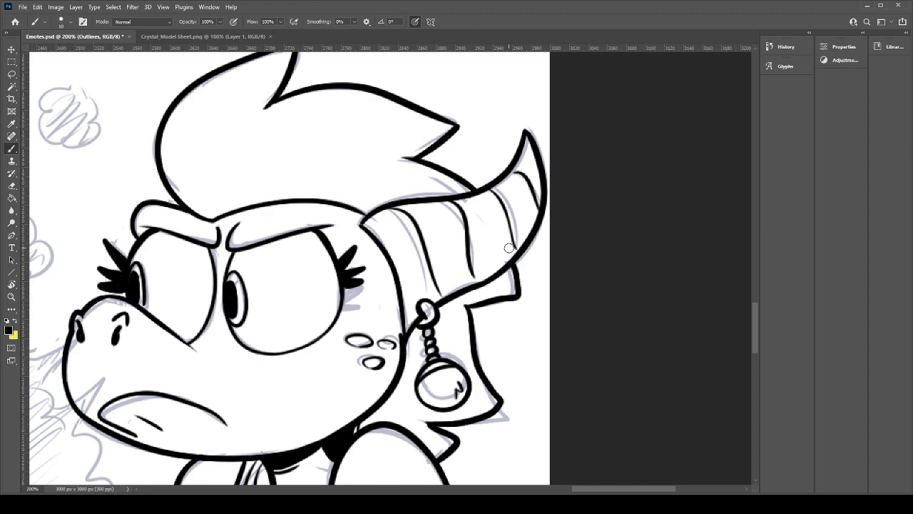
Step: Examine the inked scowling emote up close and alongside the other emotes on the sheet
{"action": "left_click_drag", "start_coordinate": [399, 281], "coordinate": [537, 130]}
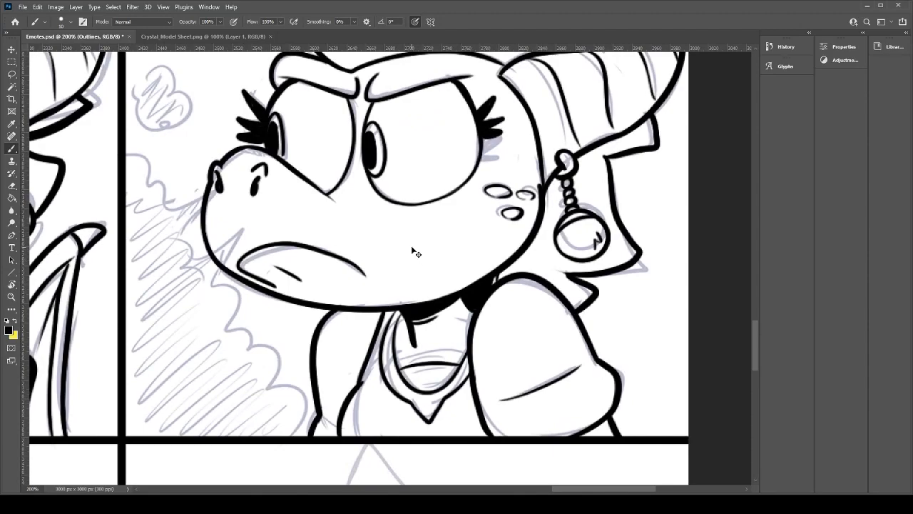
{"action": "key", "text": "ctrl+minus"}
{"action": "scroll", "coordinate": [411, 246], "scroll_direction": "down", "scroll_amount": 2}
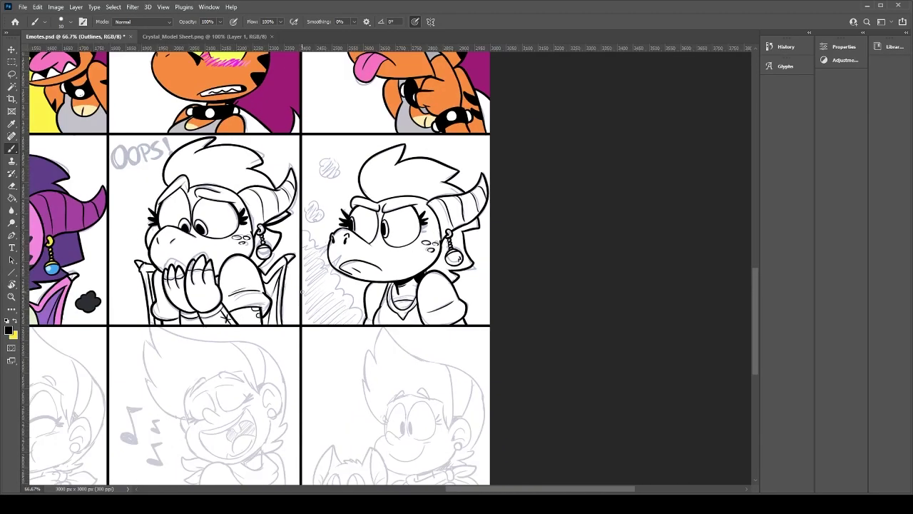
{"action": "key", "text": "ctrl+plus"}
{"action": "key", "text": "ctrl+plus"}
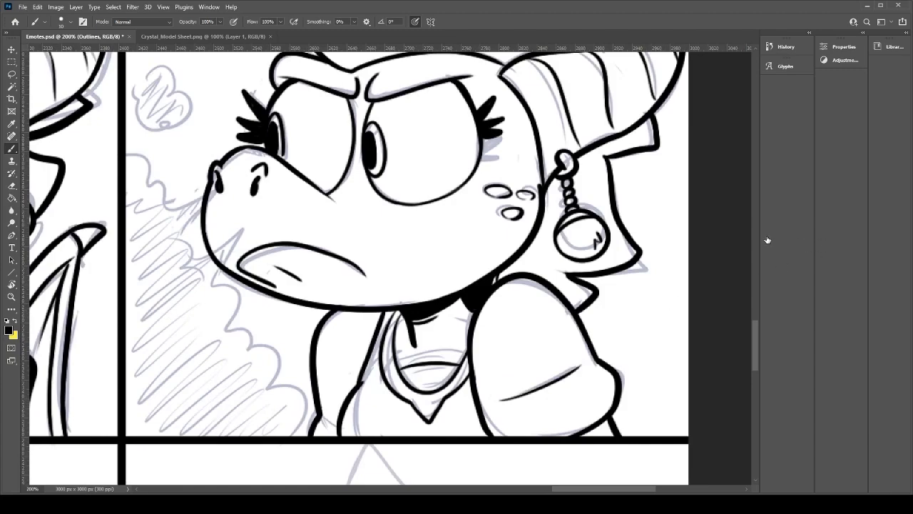
{"action": "scroll", "coordinate": [592, 298], "scroll_direction": "left", "scroll_amount": 3}
{"action": "scroll", "coordinate": [602, 340], "scroll_direction": "down", "scroll_amount": 1}
{"action": "key", "text": "ctrl+minus"}
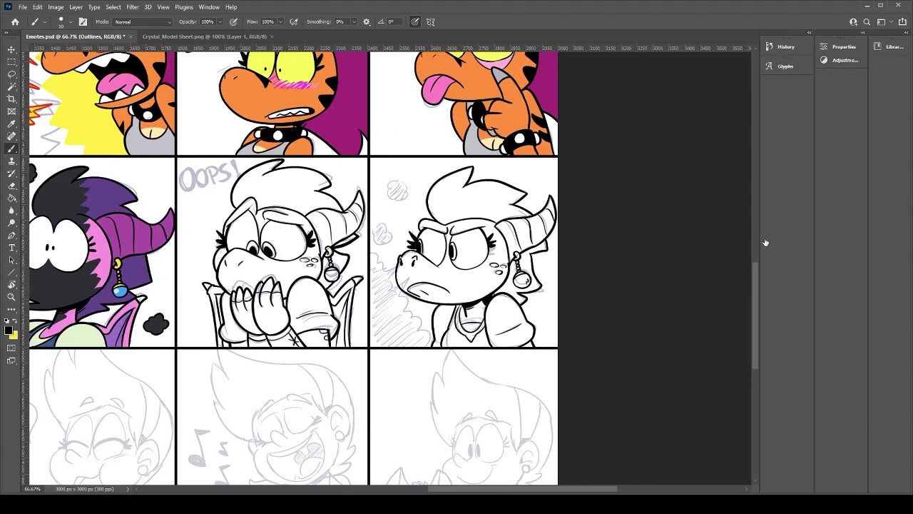
{"action": "left_click", "coordinate": [769, 319]}
{"action": "left_click", "coordinate": [769, 318]}
{"action": "left_click_drag", "start_coordinate": [399, 297], "coordinate": [669, 373]}
{"action": "key", "text": "ctrl+minus"}
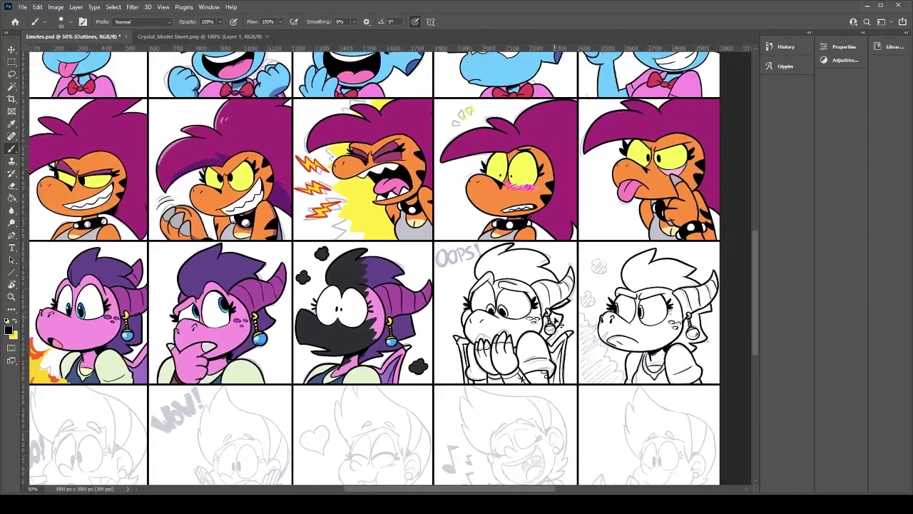
{"action": "scroll", "coordinate": [842, 307], "scroll_direction": "down", "scroll_amount": 1}
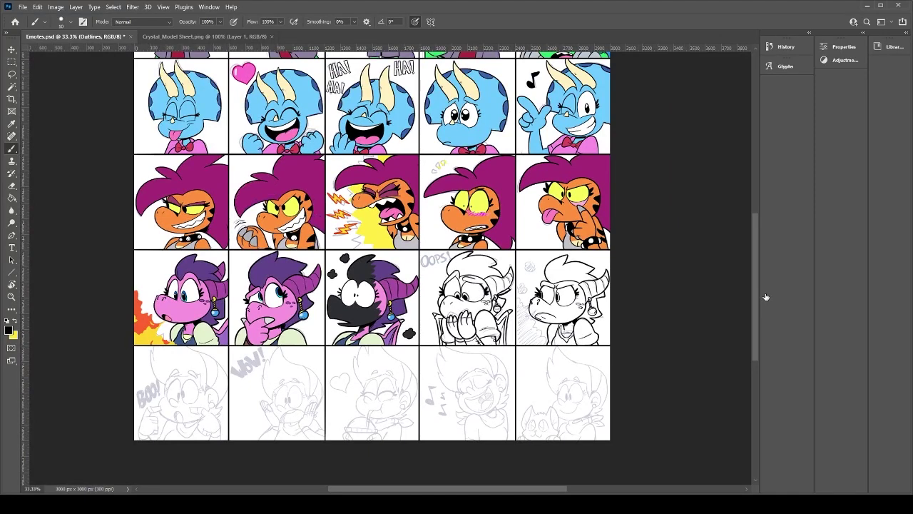
Step: Rename Layer 6 as shadows and another layer as details
{"action": "double_click", "coordinate": [807, 294]}
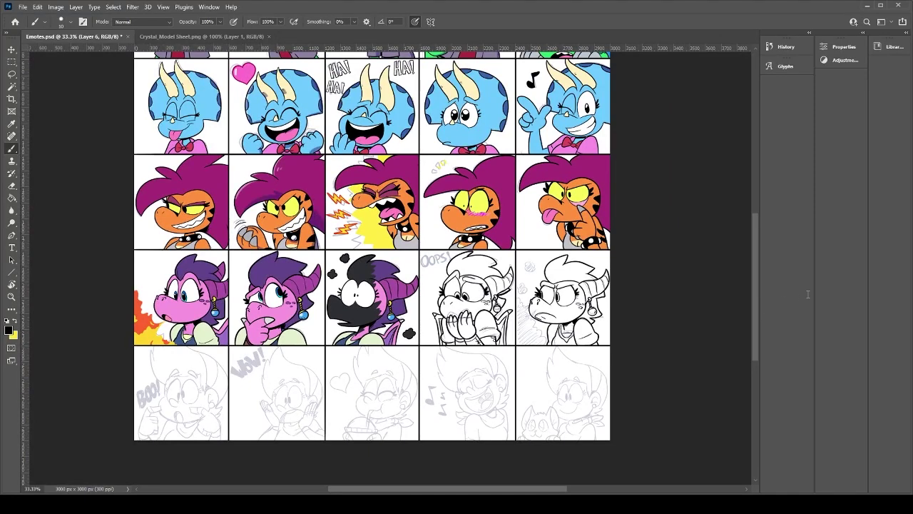
{"action": "type", "text": "shadows"}
{"action": "key", "text": "Return"}
{"action": "left_click", "coordinate": [767, 318]}
{"action": "left_click", "coordinate": [767, 317]}
{"action": "double_click", "coordinate": [810, 314]}
{"action": "type", "text": "details"}
{"action": "key", "text": "Return"}
{"action": "double_click", "coordinate": [812, 333]}
{"action": "key", "text": "alt+bracketleft"}
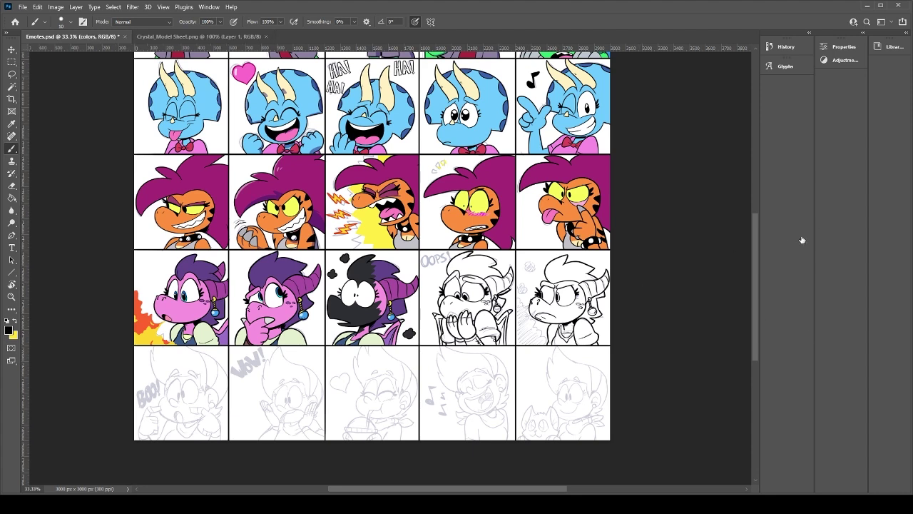
Step: Rename Layer 7 as fire and Layer 5 as blush, and save the document
{"action": "left_click", "coordinate": [769, 259]}
{"action": "key", "text": "ctrl+shift+z"}
{"action": "key", "text": "alt+bracketright"}
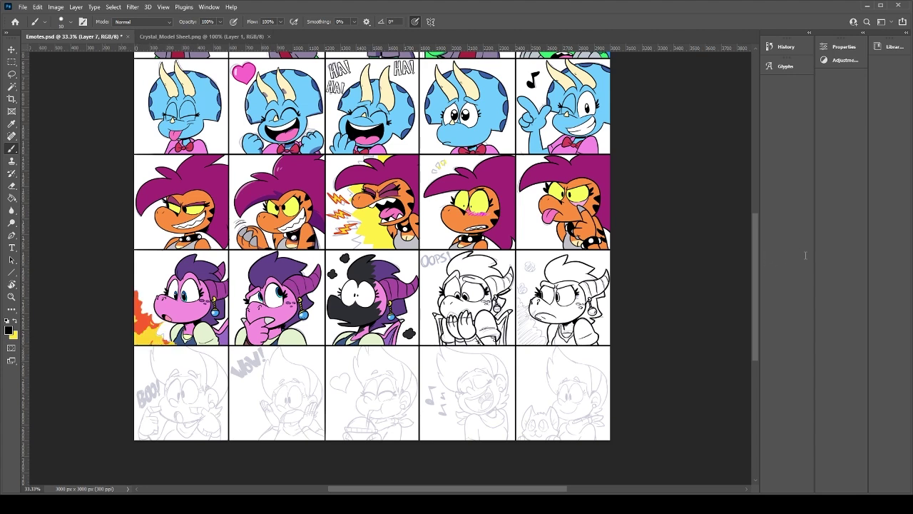
{"action": "key", "text": "alt+bracketright"}
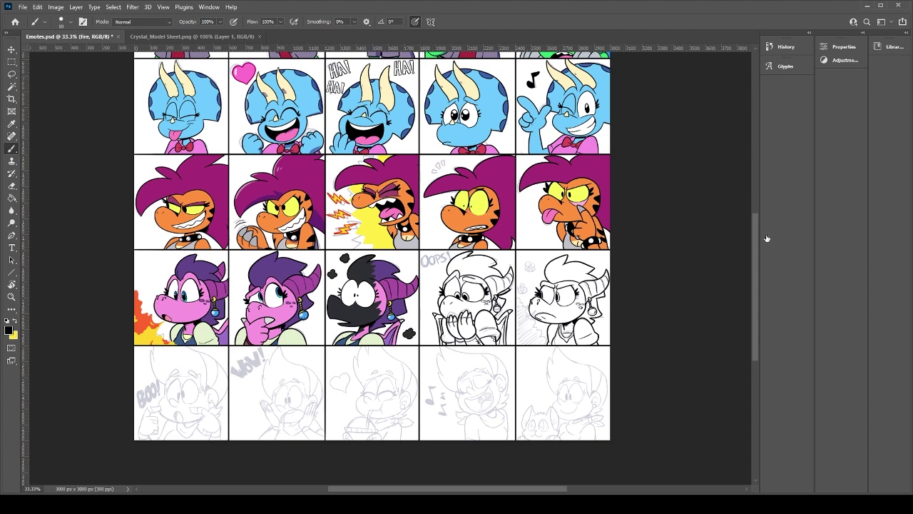
{"action": "key", "text": "alt+bracketright"}
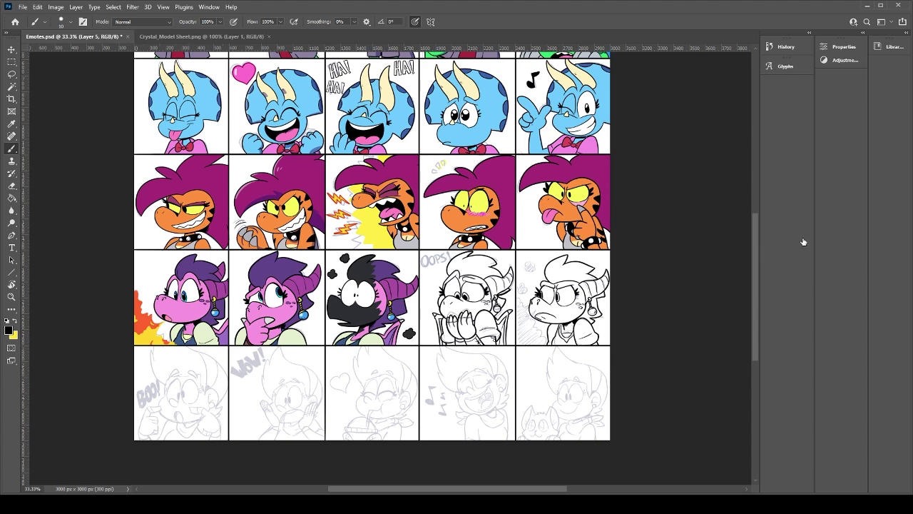
{"action": "key", "text": "alt+bracketright"}
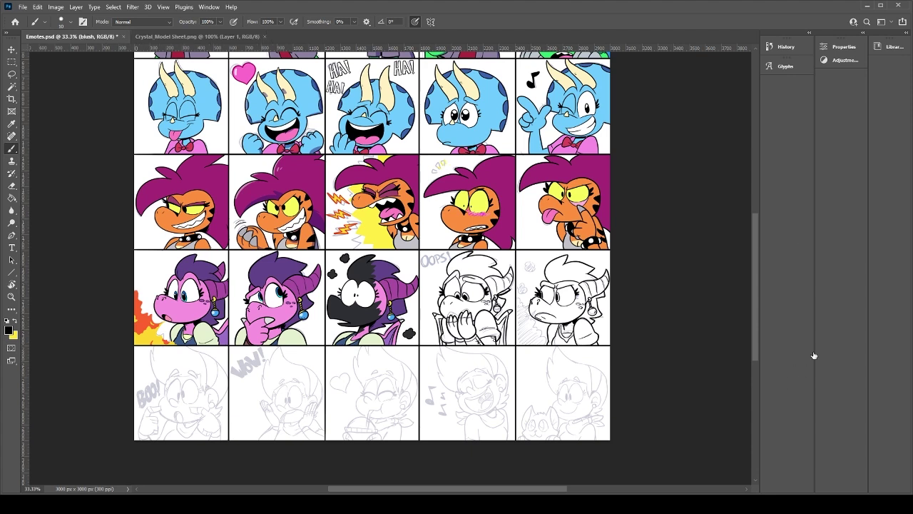
{"action": "key", "text": "alt+bracketright"}
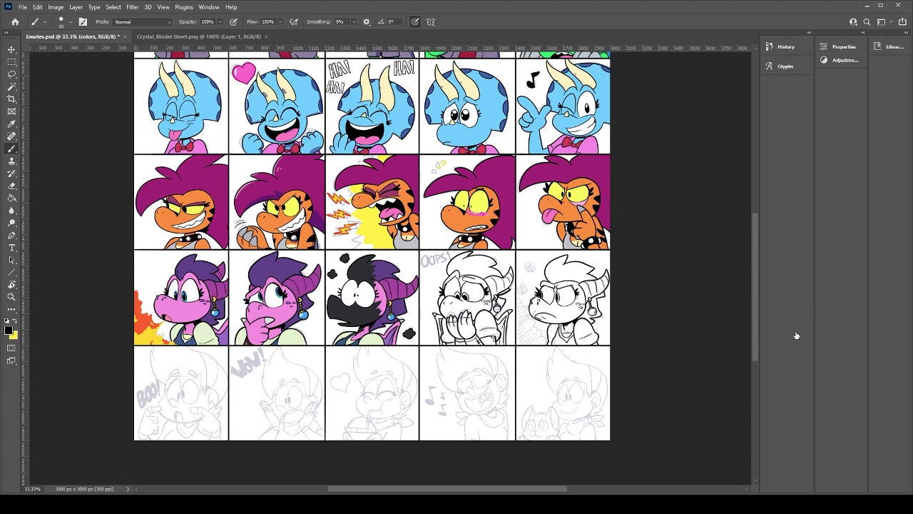
{"action": "key", "text": "ctrl+s"}
Step: Switch to the smoke layer with dark grey as the foreground colour for the scowling emote
{"action": "key", "text": "ctrl+1"}
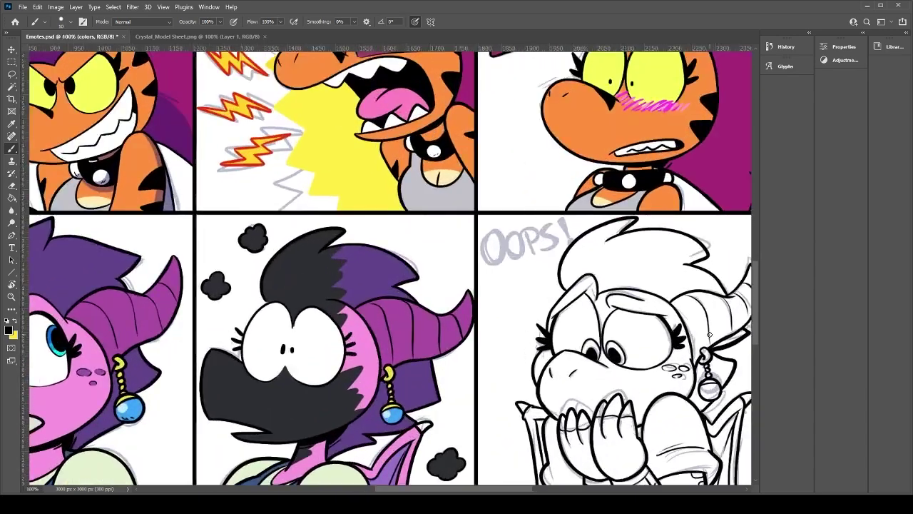
{"action": "left_click_drag", "start_coordinate": [570, 333], "coordinate": [385, 260]}
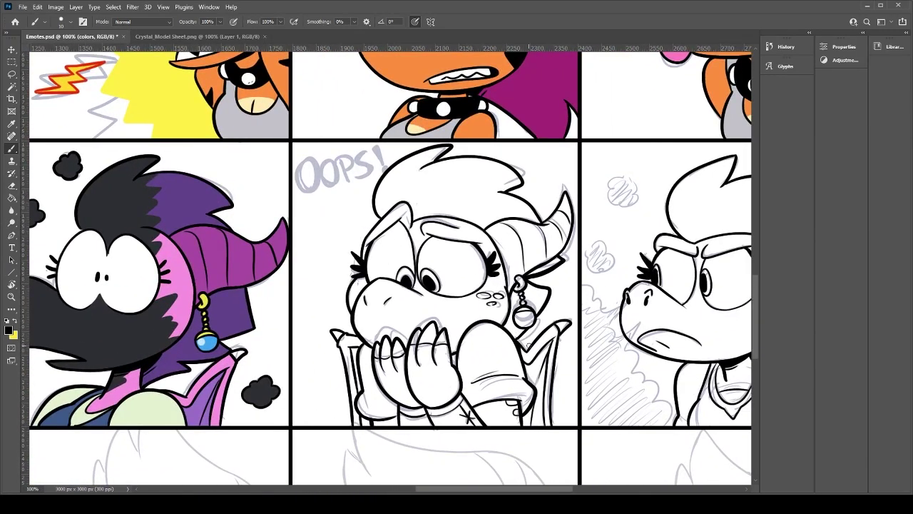
{"action": "left_click", "coordinate": [767, 318]}
{"action": "key", "text": "ctrl+shift+z"}
{"action": "left_click_drag", "start_coordinate": [646, 328], "coordinate": [371, 318]}
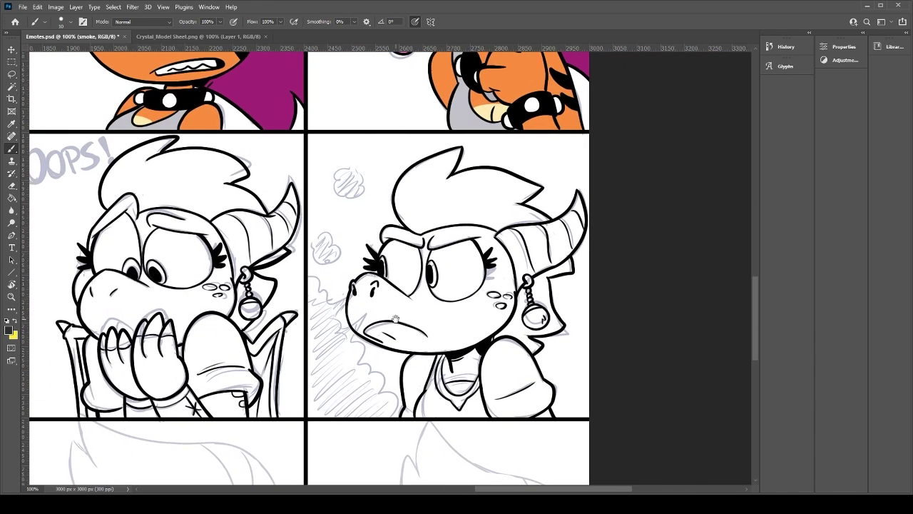
{"action": "left_click_drag", "start_coordinate": [403, 358], "coordinate": [439, 375]}
Step: Ink the outlines of the scowling emote's two small smoke puffs in black on the Outlines layer
{"action": "left_click", "coordinate": [831, 290]}
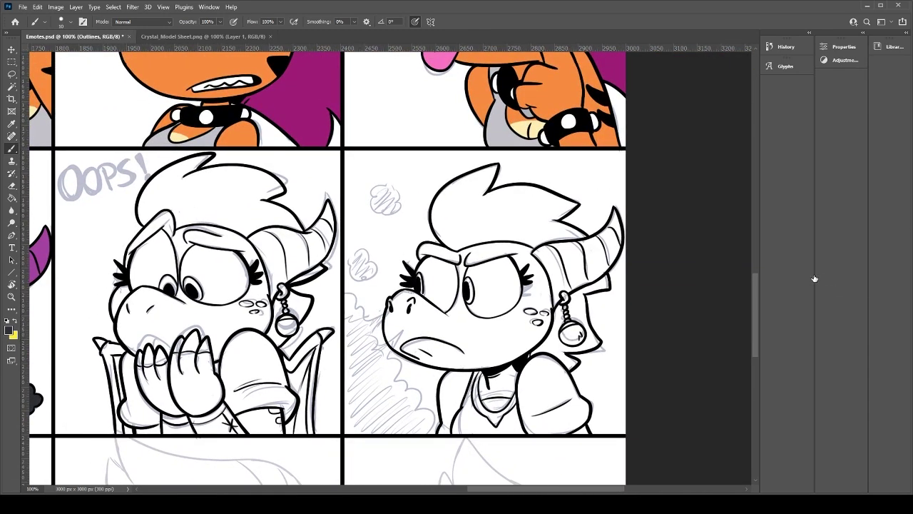
{"action": "key", "text": "ctrl+plus"}
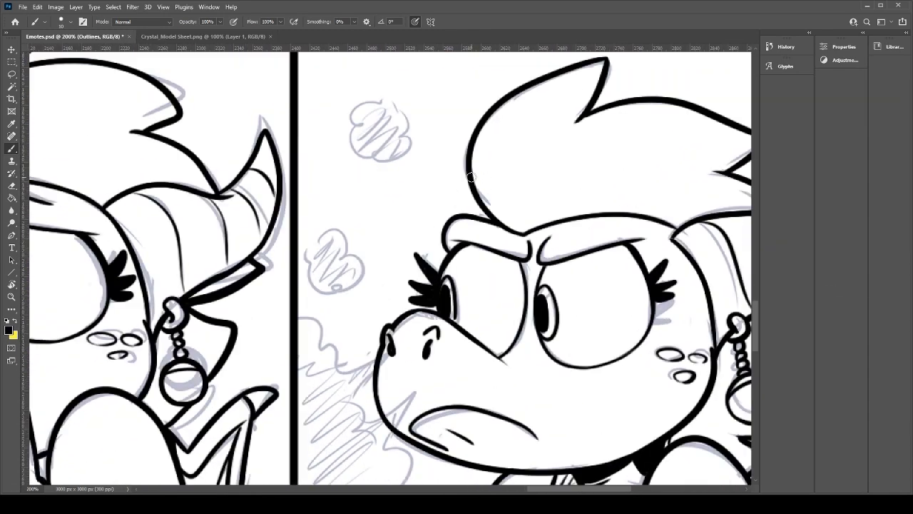
{"action": "mouse_move", "coordinate": [355, 123]}
{"action": "left_mouse_down"}
{"action": "mouse_move", "coordinate": [378, 104]}
{"action": "mouse_move", "coordinate": [410, 113]}
{"action": "mouse_move", "coordinate": [411, 145]}
{"action": "mouse_move", "coordinate": [361, 156]}
{"action": "mouse_move", "coordinate": [356, 123]}
{"action": "left_mouse_up"}
{"action": "mouse_move", "coordinate": [311, 255]}
{"action": "left_mouse_down"}
{"action": "mouse_move", "coordinate": [334, 247]}
{"action": "mouse_move", "coordinate": [356, 262]}
{"action": "mouse_move", "coordinate": [336, 280]}
{"action": "mouse_move", "coordinate": [315, 255]}
{"action": "left_mouse_up"}
{"action": "key", "text": "e"}
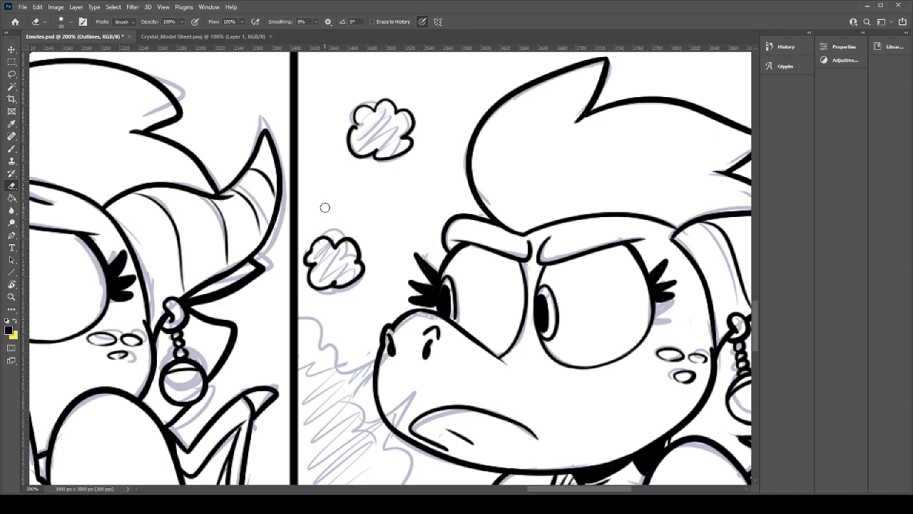
{"action": "key", "text": "b"}
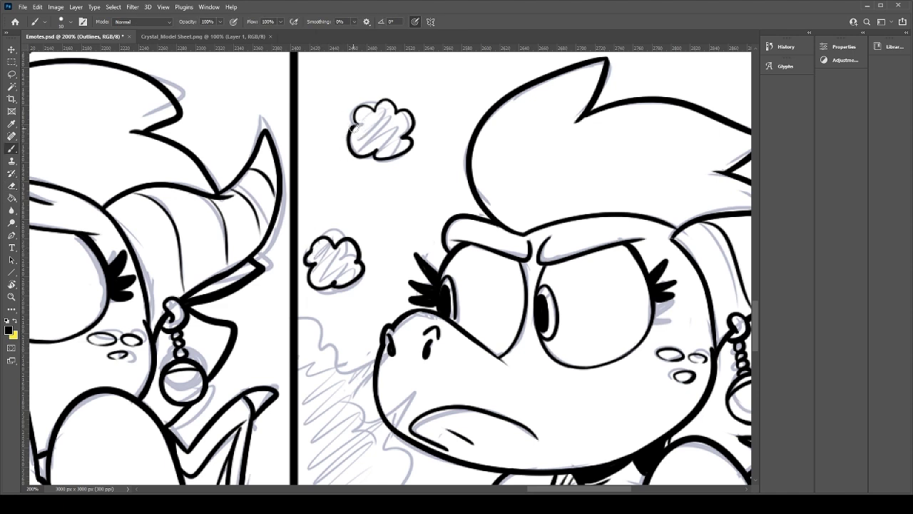
{"action": "left_click_drag", "start_coordinate": [354, 127], "coordinate": [376, 110]}
{"action": "key", "text": "ctrl+z"}
{"action": "key", "text": "e"}
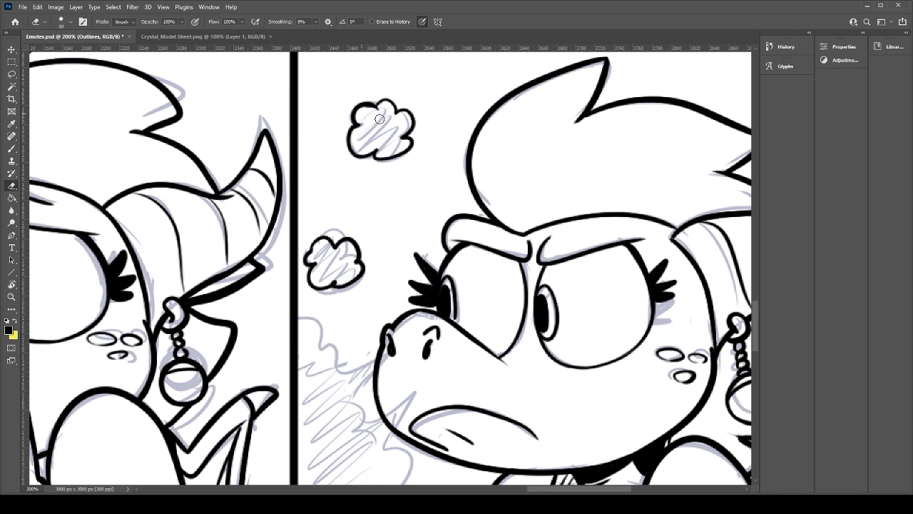
{"action": "key", "text": "b"}
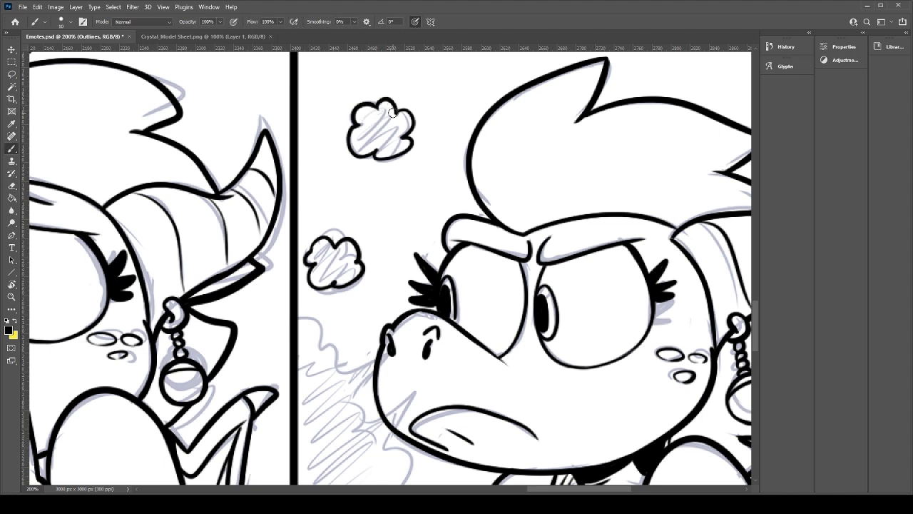
Step: Ink the pointed smoke wisps that curl over the front of the scowling emote's muzzle
{"action": "mouse_move", "coordinate": [370, 280]}
{"action": "left_mouse_down"}
{"action": "mouse_move", "coordinate": [368, 156]}
{"action": "mouse_move", "coordinate": [354, 141]}
{"action": "left_mouse_up"}
{"action": "left_click_drag", "start_coordinate": [403, 230], "coordinate": [356, 270]}
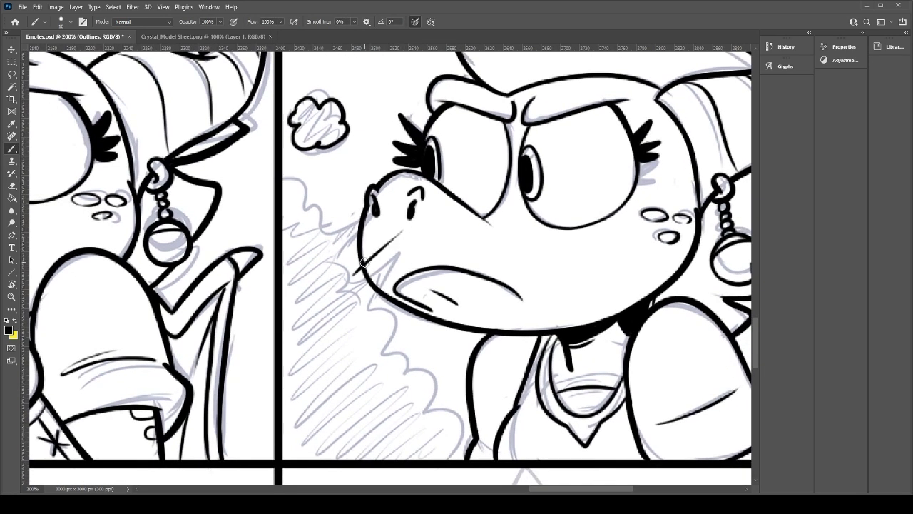
{"action": "mouse_move", "coordinate": [395, 243]}
{"action": "left_mouse_down"}
{"action": "mouse_move", "coordinate": [350, 236]}
{"action": "mouse_move", "coordinate": [356, 227]}
{"action": "mouse_move", "coordinate": [363, 294]}
{"action": "left_mouse_up"}
{"action": "key", "text": "ctrl+z"}
{"action": "key", "text": "ctrl+z"}
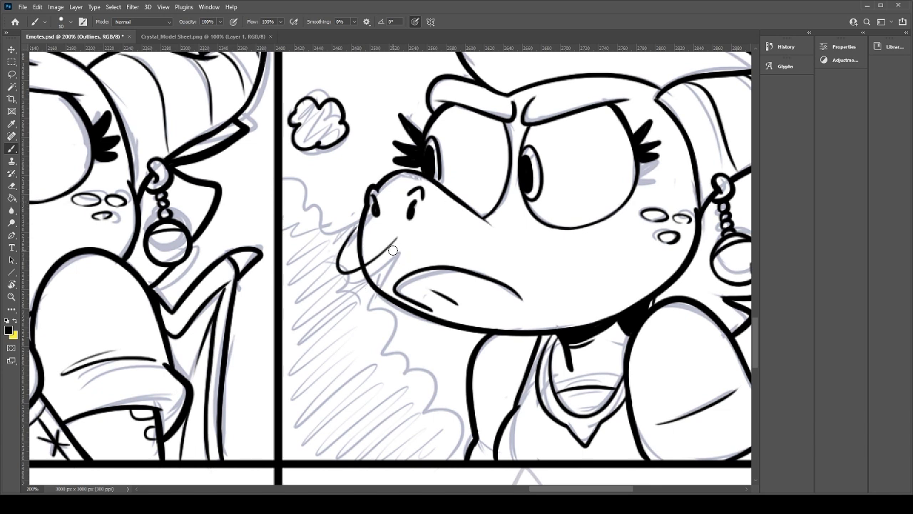
{"action": "left_click_drag", "start_coordinate": [397, 238], "coordinate": [366, 308]}
{"action": "key", "text": "ctrl+z"}
{"action": "left_click_drag", "start_coordinate": [396, 239], "coordinate": [367, 304]}
Step: Ink the large smoke cloud's scalloped edge from below the muzzle down to the panel's lower border
{"action": "mouse_move", "coordinate": [364, 307]}
{"action": "left_mouse_down"}
{"action": "mouse_move", "coordinate": [378, 310]}
{"action": "mouse_move", "coordinate": [387, 339]}
{"action": "left_mouse_up"}
{"action": "key", "text": "ctrl+z"}
{"action": "mouse_move", "coordinate": [364, 307]}
{"action": "left_mouse_down"}
{"action": "mouse_move", "coordinate": [383, 353]}
{"action": "mouse_move", "coordinate": [405, 373]}
{"action": "mouse_move", "coordinate": [424, 371]}
{"action": "mouse_move", "coordinate": [453, 456]}
{"action": "left_mouse_up"}
{"action": "key", "text": "ctrl+z"}
{"action": "mouse_move", "coordinate": [438, 410]}
{"action": "left_mouse_down"}
{"action": "mouse_move", "coordinate": [460, 456]}
{"action": "mouse_move", "coordinate": [447, 467]}
{"action": "mouse_move", "coordinate": [458, 441]}
{"action": "left_mouse_up"}
{"action": "key", "text": "ctrl+z"}
{"action": "key", "text": "ctrl+z"}
Step: Ink the large smoke cloud's upper scalloped edge between the muzzle wisp and the panel's side border
{"action": "left_click_drag", "start_coordinate": [354, 228], "coordinate": [314, 248]}
{"action": "key", "text": "ctrl+z"}
{"action": "key", "text": "ctrl+z"}
{"action": "mouse_move", "coordinate": [355, 227]}
{"action": "left_mouse_down"}
{"action": "mouse_move", "coordinate": [305, 249]}
{"action": "mouse_move", "coordinate": [276, 191]}
{"action": "mouse_move", "coordinate": [321, 254]}
{"action": "mouse_move", "coordinate": [359, 224]}
{"action": "left_mouse_up"}
{"action": "key", "text": "ctrl+z"}
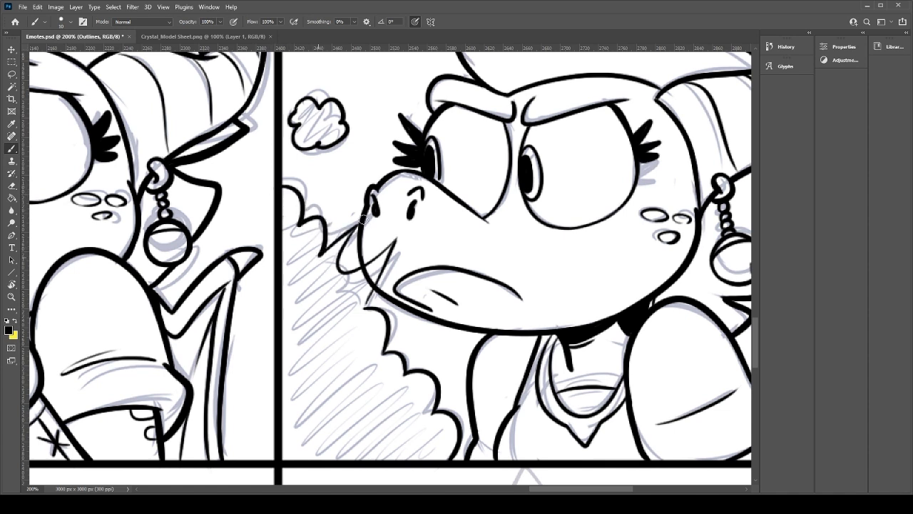
Step: Erase the muzzle and jaw outline where the smoke wisps overlap it, and clean up the stray line ends
{"action": "key", "text": "e"}
{"action": "mouse_move", "coordinate": [365, 294]}
{"action": "left_mouse_down"}
{"action": "mouse_move", "coordinate": [385, 258]}
{"action": "mouse_move", "coordinate": [362, 271]}
{"action": "left_mouse_up"}
{"action": "mouse_move", "coordinate": [334, 276]}
{"action": "left_mouse_down"}
{"action": "mouse_move", "coordinate": [378, 282]}
{"action": "mouse_move", "coordinate": [411, 245]}
{"action": "left_mouse_up"}
{"action": "key", "text": "b"}
{"action": "mouse_move", "coordinate": [248, 320]}
{"action": "left_mouse_down"}
{"action": "mouse_move", "coordinate": [268, 272]}
{"action": "mouse_move", "coordinate": [264, 285]}
{"action": "left_mouse_up"}
{"action": "key", "text": "ctrl+z"}
{"action": "key", "text": "e"}
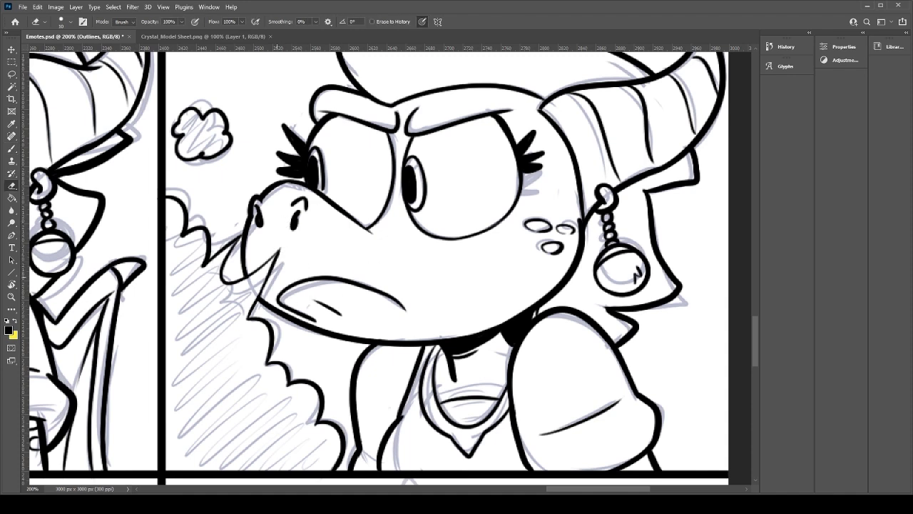
{"action": "left_click_drag", "start_coordinate": [349, 271], "coordinate": [454, 239]}
{"action": "key", "text": "b"}
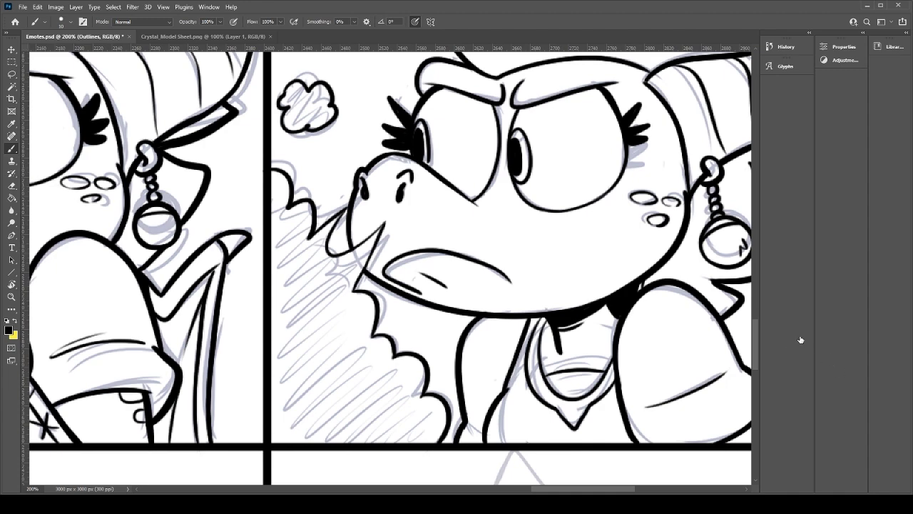
Step: Switch to the smoke layer, hide the rough sketch, and save the document
{"action": "left_click", "coordinate": [818, 317]}
{"action": "left_click_drag", "start_coordinate": [335, 322], "coordinate": [700, 342]}
{"action": "left_click_drag", "start_coordinate": [249, 318], "coordinate": [375, 347]}
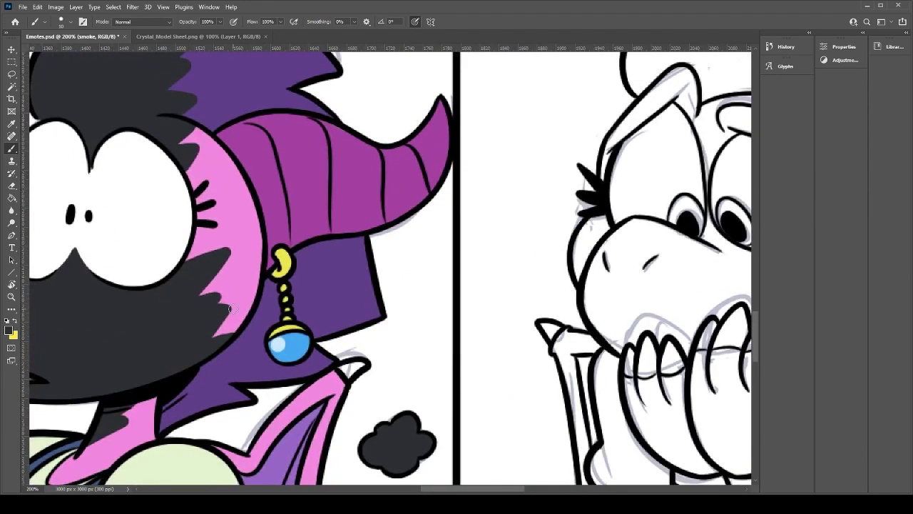
{"action": "left_click_drag", "start_coordinate": [546, 325], "coordinate": [393, 321]}
{"action": "scroll", "coordinate": [392, 321], "scroll_direction": "right", "scroll_amount": 10}
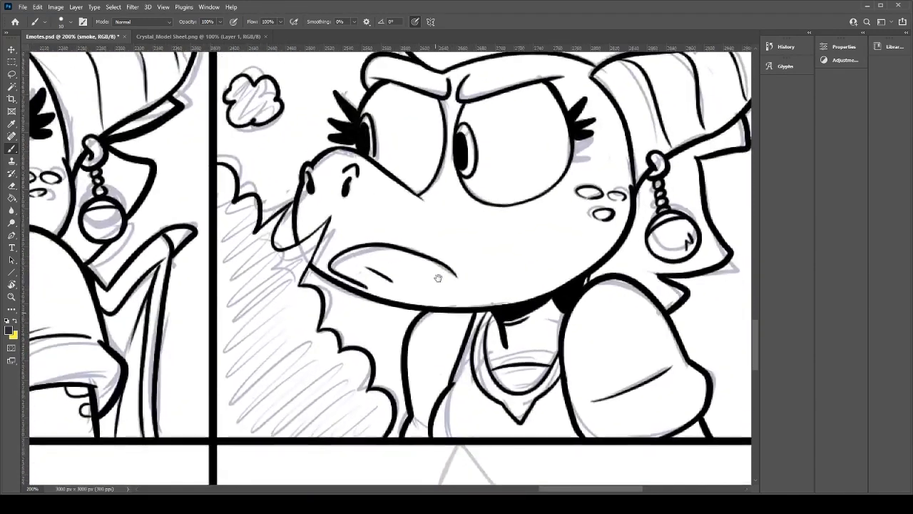
{"action": "left_click", "coordinate": [770, 356]}
{"action": "key", "text": "ctrl+s"}
Step: Paint a dark grey band inside the large smoke cloud's lower corner, panel borders and upper scalloped edge
{"action": "mouse_move", "coordinate": [386, 430]}
{"action": "left_mouse_down"}
{"action": "mouse_move", "coordinate": [388, 402]}
{"action": "mouse_move", "coordinate": [372, 395]}
{"action": "left_mouse_up"}
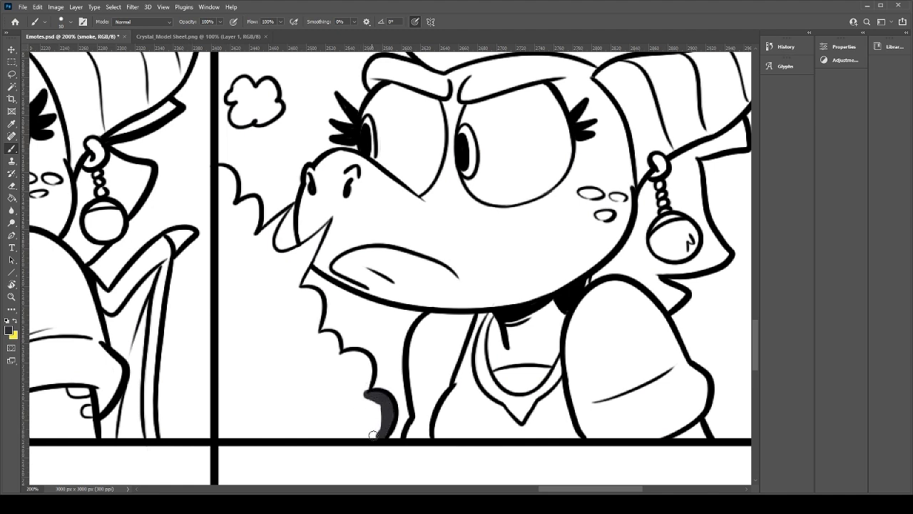
{"action": "mouse_move", "coordinate": [382, 437]}
{"action": "left_mouse_down"}
{"action": "mouse_move", "coordinate": [227, 416]}
{"action": "mouse_move", "coordinate": [270, 384]}
{"action": "mouse_move", "coordinate": [221, 439]}
{"action": "mouse_move", "coordinate": [260, 187]}
{"action": "mouse_move", "coordinate": [259, 177]}
{"action": "mouse_move", "coordinate": [219, 169]}
{"action": "mouse_move", "coordinate": [232, 188]}
{"action": "mouse_move", "coordinate": [231, 207]}
{"action": "mouse_move", "coordinate": [251, 204]}
{"action": "mouse_move", "coordinate": [264, 229]}
{"action": "mouse_move", "coordinate": [256, 205]}
{"action": "mouse_move", "coordinate": [258, 229]}
{"action": "mouse_move", "coordinate": [300, 201]}
{"action": "mouse_move", "coordinate": [274, 230]}
{"action": "mouse_move", "coordinate": [287, 209]}
{"action": "mouse_move", "coordinate": [277, 222]}
{"action": "mouse_move", "coordinate": [288, 261]}
{"action": "mouse_move", "coordinate": [272, 253]}
{"action": "mouse_move", "coordinate": [328, 223]}
{"action": "mouse_move", "coordinate": [299, 253]}
{"action": "mouse_move", "coordinate": [326, 222]}
{"action": "mouse_move", "coordinate": [332, 231]}
{"action": "mouse_move", "coordinate": [306, 267]}
{"action": "left_mouse_up"}
{"action": "key", "text": "ctrl+z"}
{"action": "left_click_drag", "start_coordinate": [326, 231], "coordinate": [300, 273]}
{"action": "key", "text": "ctrl+z"}
{"action": "key", "text": "ctrl+z"}
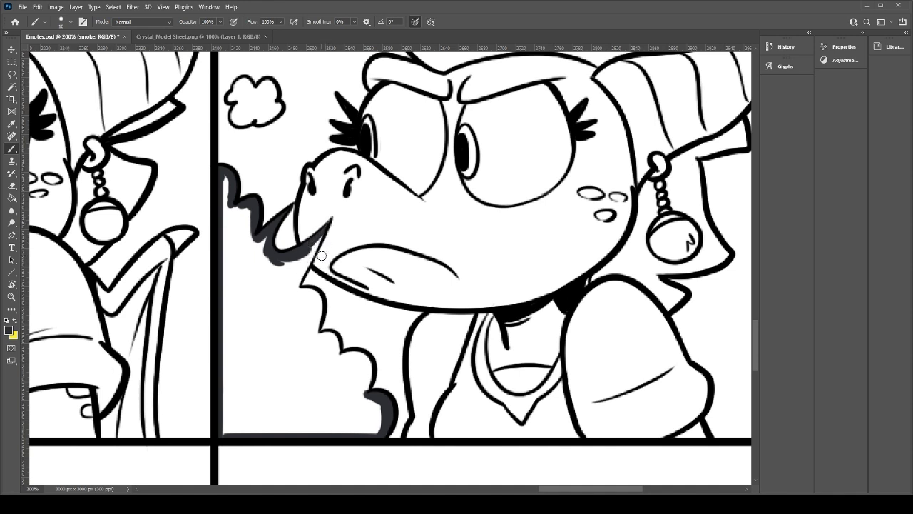
Step: Close the dark grey band around the muzzle wisps and down the cloud's scalloped side
{"action": "left_click_drag", "start_coordinate": [326, 230], "coordinate": [288, 297]}
{"action": "key", "text": "ctrl+z"}
{"action": "mouse_move", "coordinate": [314, 249]}
{"action": "left_mouse_down"}
{"action": "mouse_move", "coordinate": [290, 295]}
{"action": "mouse_move", "coordinate": [315, 247]}
{"action": "mouse_move", "coordinate": [295, 277]}
{"action": "mouse_move", "coordinate": [294, 251]}
{"action": "left_mouse_up"}
{"action": "mouse_move", "coordinate": [292, 292]}
{"action": "left_mouse_down"}
{"action": "mouse_move", "coordinate": [318, 313]}
{"action": "mouse_move", "coordinate": [316, 299]}
{"action": "mouse_move", "coordinate": [316, 338]}
{"action": "left_mouse_up"}
{"action": "key", "text": "ctrl+z"}
{"action": "key", "text": "ctrl+z"}
{"action": "mouse_move", "coordinate": [294, 290]}
{"action": "left_mouse_down"}
{"action": "mouse_move", "coordinate": [321, 304]}
{"action": "mouse_move", "coordinate": [315, 294]}
{"action": "mouse_move", "coordinate": [312, 330]}
{"action": "mouse_move", "coordinate": [334, 348]}
{"action": "mouse_move", "coordinate": [325, 327]}
{"action": "mouse_move", "coordinate": [339, 358]}
{"action": "mouse_move", "coordinate": [352, 353]}
{"action": "mouse_move", "coordinate": [365, 398]}
{"action": "left_mouse_up"}
{"action": "key", "text": "e"}
{"action": "key", "text": "b"}
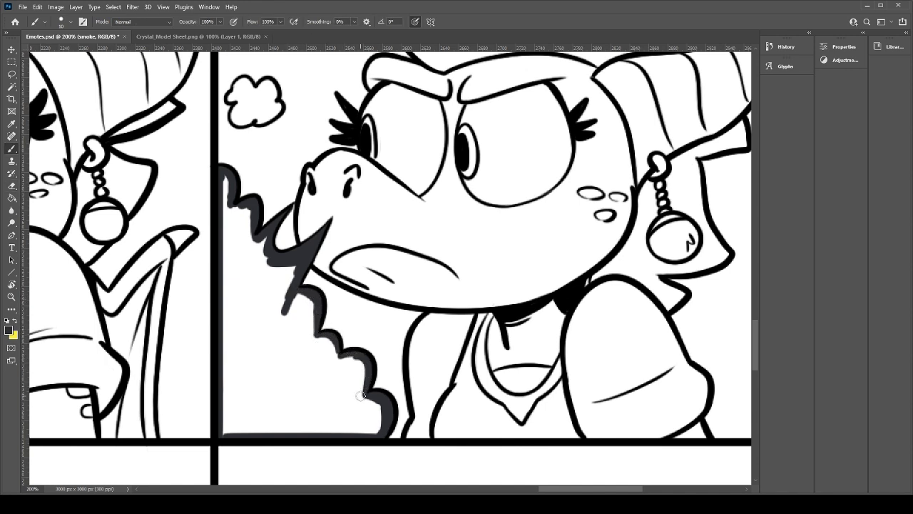
Step: Fill the large smoke cloud with dark grey and paint over the light seams left around the fill
{"action": "key", "text": "g"}
{"action": "left_click", "coordinate": [325, 388]}
{"action": "key", "text": "b"}
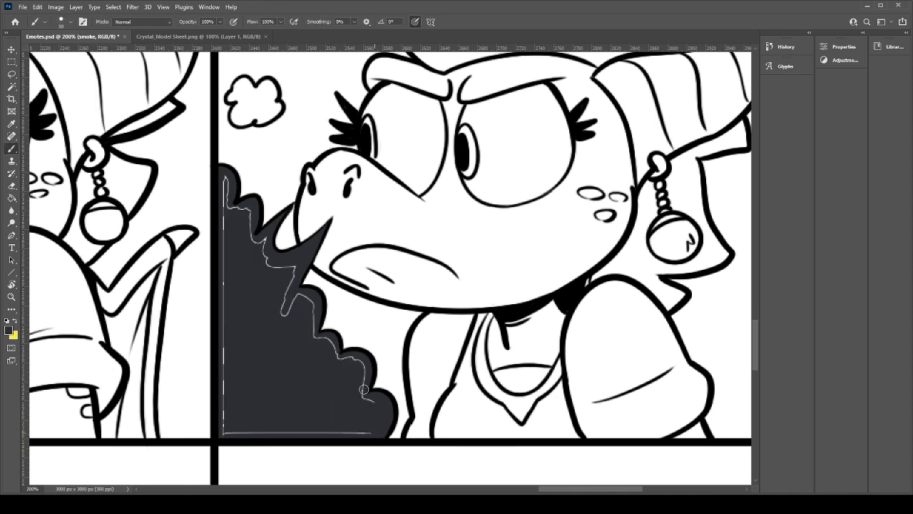
{"action": "mouse_move", "coordinate": [344, 357]}
{"action": "left_mouse_down"}
{"action": "mouse_move", "coordinate": [318, 341]}
{"action": "mouse_move", "coordinate": [321, 326]}
{"action": "mouse_move", "coordinate": [301, 301]}
{"action": "mouse_move", "coordinate": [281, 311]}
{"action": "left_mouse_up"}
{"action": "mouse_move", "coordinate": [294, 270]}
{"action": "left_mouse_down"}
{"action": "mouse_move", "coordinate": [261, 264]}
{"action": "mouse_move", "coordinate": [269, 258]}
{"action": "mouse_move", "coordinate": [222, 185]}
{"action": "mouse_move", "coordinate": [224, 173]}
{"action": "mouse_move", "coordinate": [224, 229]}
{"action": "mouse_move", "coordinate": [261, 432]}
{"action": "mouse_move", "coordinate": [220, 440]}
{"action": "mouse_move", "coordinate": [400, 419]}
{"action": "mouse_move", "coordinate": [357, 416]}
{"action": "mouse_move", "coordinate": [368, 436]}
{"action": "mouse_move", "coordinate": [227, 431]}
{"action": "left_mouse_up"}
Step: Paint the small smoke puff nearer the muzzle solid dark grey
{"action": "scroll", "coordinate": [227, 430], "scroll_direction": "up", "scroll_amount": 4}
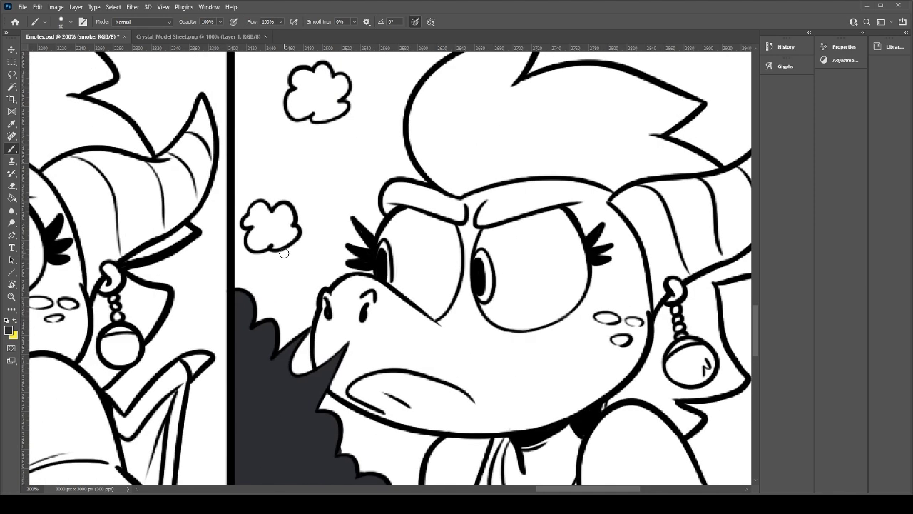
{"action": "mouse_move", "coordinate": [258, 244]}
{"action": "left_mouse_down"}
{"action": "mouse_move", "coordinate": [261, 228]}
{"action": "mouse_move", "coordinate": [249, 231]}
{"action": "left_mouse_up"}
{"action": "left_click_drag", "start_coordinate": [249, 232], "coordinate": [255, 208]}
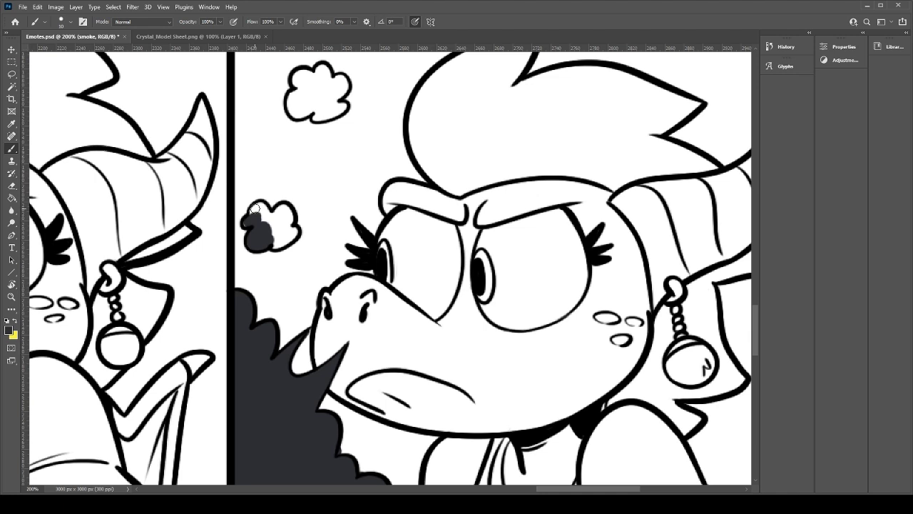
{"action": "mouse_move", "coordinate": [247, 223]}
{"action": "left_mouse_down"}
{"action": "mouse_move", "coordinate": [261, 208]}
{"action": "mouse_move", "coordinate": [264, 218]}
{"action": "mouse_move", "coordinate": [257, 212]}
{"action": "left_mouse_up"}
{"action": "mouse_move", "coordinate": [258, 213]}
{"action": "left_mouse_down"}
{"action": "mouse_move", "coordinate": [273, 233]}
{"action": "mouse_move", "coordinate": [272, 224]}
{"action": "left_mouse_up"}
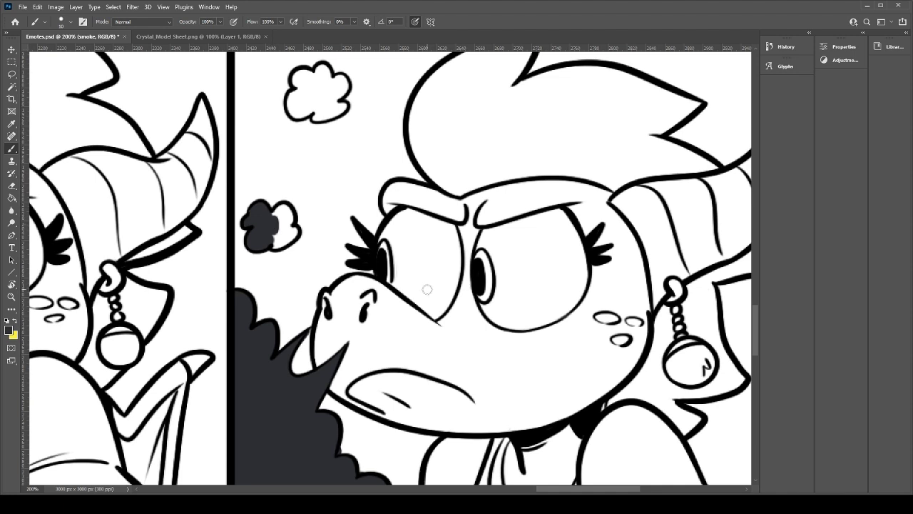
{"action": "mouse_move", "coordinate": [268, 212]}
{"action": "left_mouse_down"}
{"action": "mouse_move", "coordinate": [282, 216]}
{"action": "mouse_move", "coordinate": [293, 239]}
{"action": "mouse_move", "coordinate": [285, 246]}
{"action": "mouse_move", "coordinate": [271, 234]}
{"action": "left_mouse_up"}
Step: Paint the uppermost small smoke puff solid dark grey
{"action": "mouse_move", "coordinate": [338, 89]}
{"action": "left_mouse_down"}
{"action": "mouse_move", "coordinate": [310, 199]}
{"action": "mouse_move", "coordinate": [268, 222]}
{"action": "mouse_move", "coordinate": [280, 209]}
{"action": "mouse_move", "coordinate": [276, 187]}
{"action": "mouse_move", "coordinate": [297, 191]}
{"action": "mouse_move", "coordinate": [300, 179]}
{"action": "mouse_move", "coordinate": [294, 204]}
{"action": "mouse_move", "coordinate": [318, 194]}
{"action": "mouse_move", "coordinate": [307, 201]}
{"action": "left_mouse_up"}
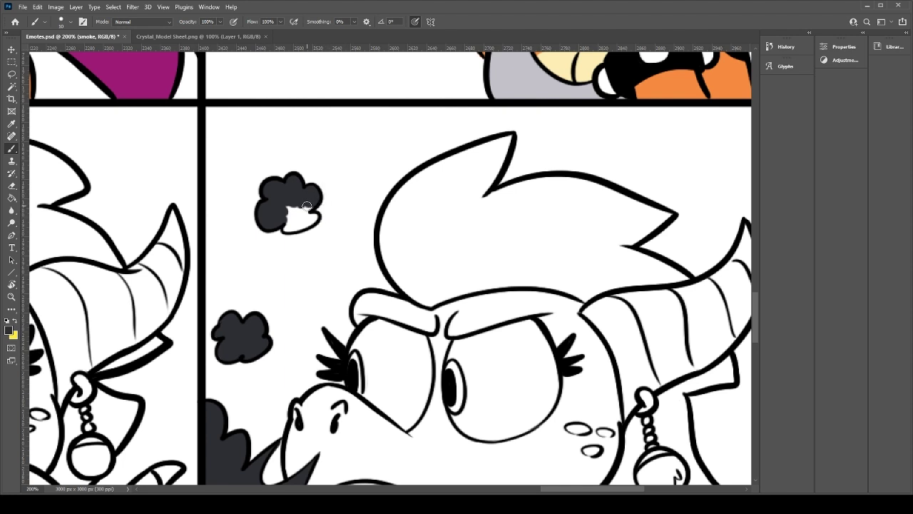
{"action": "key", "text": "e"}
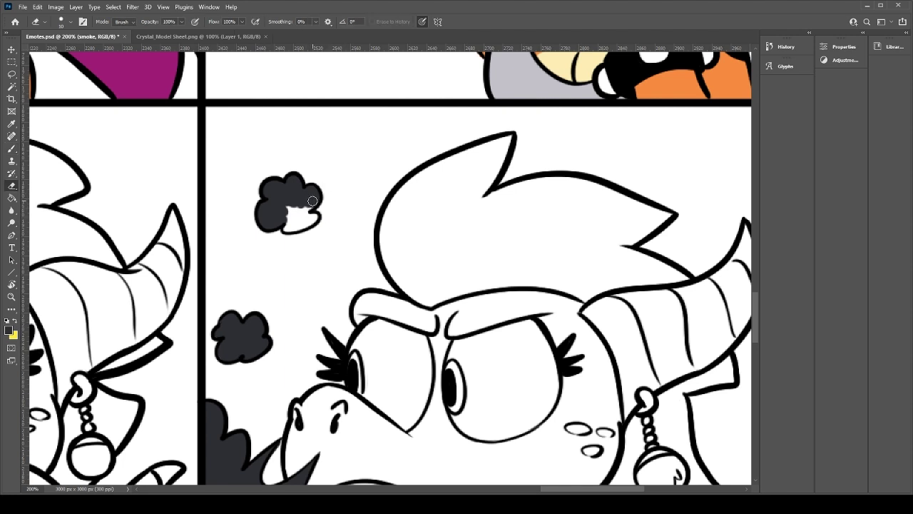
{"action": "key", "text": "b"}
{"action": "mouse_move", "coordinate": [313, 201]}
{"action": "left_mouse_down"}
{"action": "mouse_move", "coordinate": [292, 215]}
{"action": "mouse_move", "coordinate": [313, 219]}
{"action": "mouse_move", "coordinate": [288, 227]}
{"action": "mouse_move", "coordinate": [291, 192]}
{"action": "left_mouse_up"}
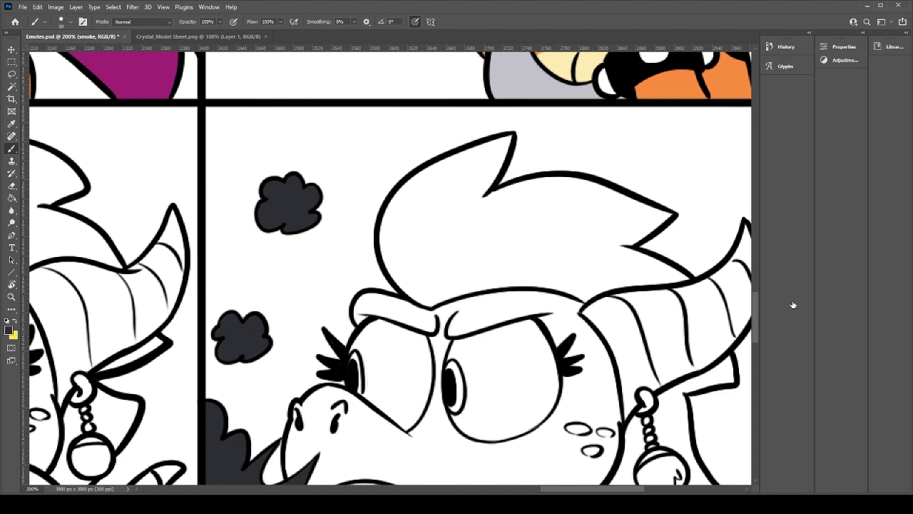
Step: Switch to the colors layer and save the document
{"action": "left_click", "coordinate": [809, 280]}
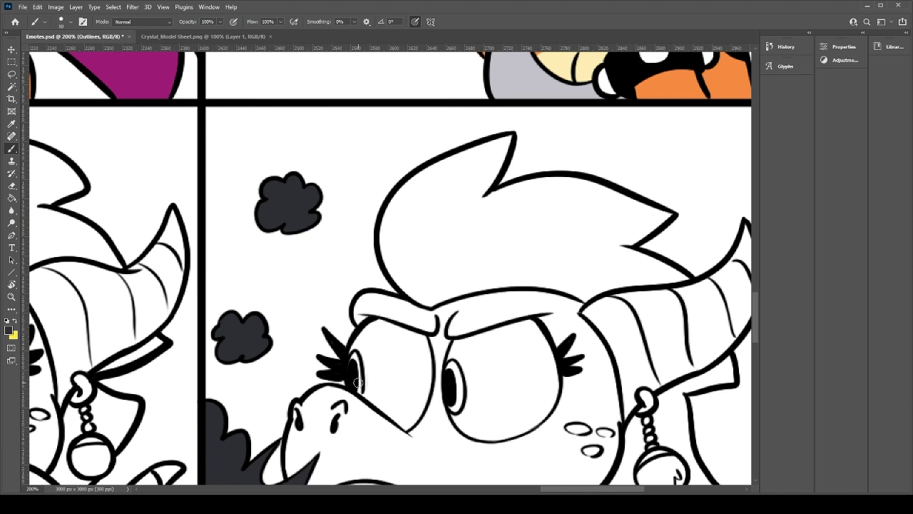
{"action": "key", "text": "e"}
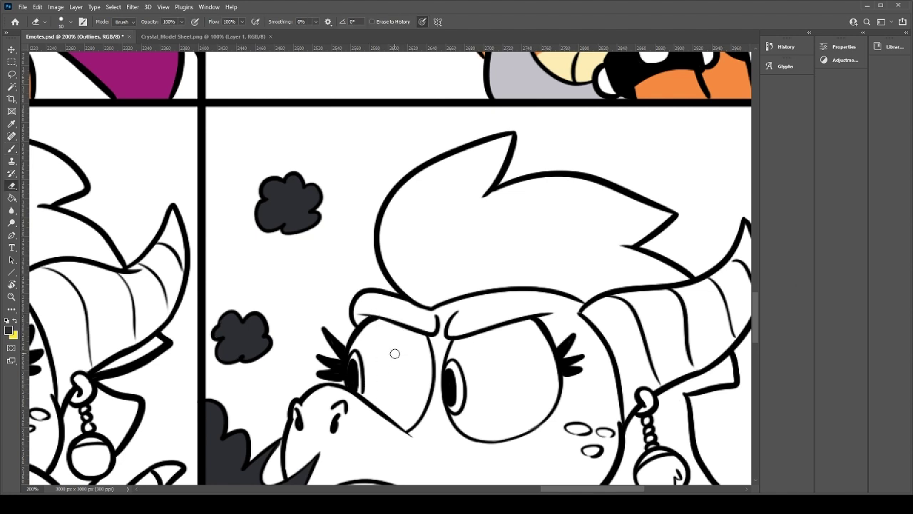
{"action": "key", "text": "alt+bracketleft"}
{"action": "key", "text": "alt+bracketleft"}
{"action": "key", "text": "b"}
{"action": "key", "text": "ctrl+s"}
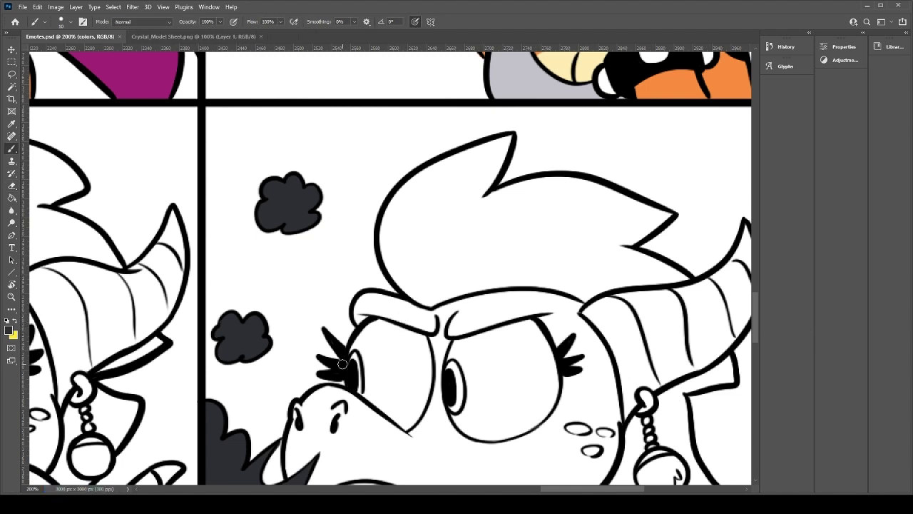
Step: Sample the pink skin colour from the soot-covered emote and paint it along the worried emote's muzzle, cheek and raised brow edges
{"action": "left_click_drag", "start_coordinate": [272, 375], "coordinate": [407, 256]}
{"action": "left_click_drag", "start_coordinate": [193, 307], "coordinate": [486, 242]}
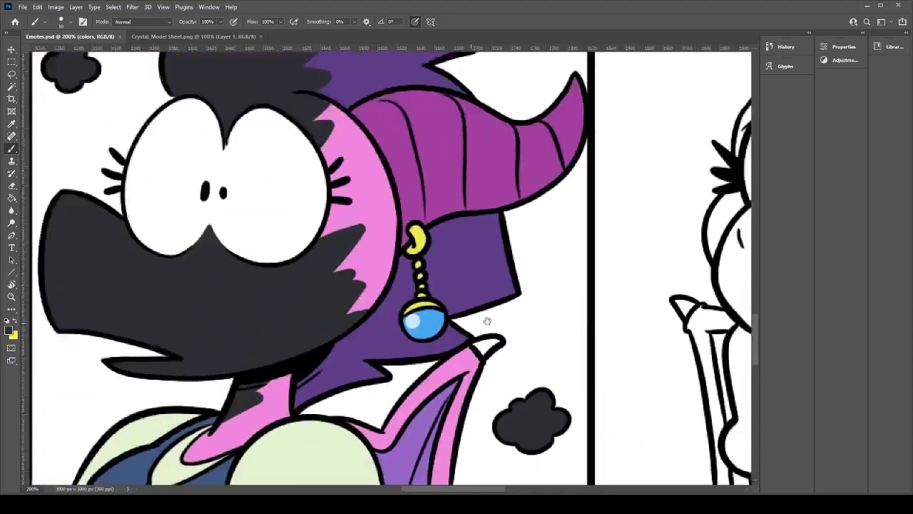
{"action": "left_click", "coordinate": [381, 204], "text": "alt"}
{"action": "left_click_drag", "start_coordinate": [607, 318], "coordinate": [336, 309]}
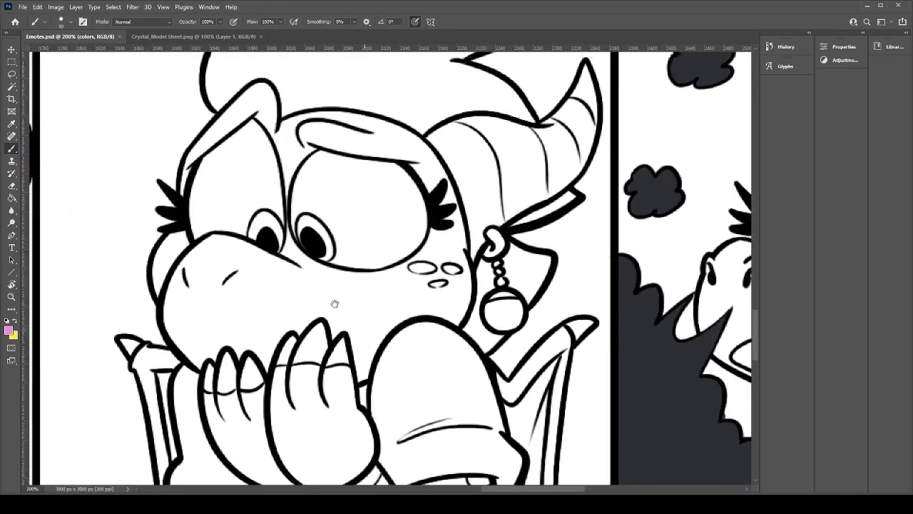
{"action": "mouse_move", "coordinate": [201, 365]}
{"action": "left_mouse_down"}
{"action": "mouse_move", "coordinate": [164, 303]}
{"action": "mouse_move", "coordinate": [177, 336]}
{"action": "mouse_move", "coordinate": [164, 312]}
{"action": "mouse_move", "coordinate": [165, 289]}
{"action": "mouse_move", "coordinate": [165, 314]}
{"action": "mouse_move", "coordinate": [162, 269]}
{"action": "mouse_move", "coordinate": [151, 267]}
{"action": "mouse_move", "coordinate": [156, 286]}
{"action": "mouse_move", "coordinate": [178, 227]}
{"action": "mouse_move", "coordinate": [155, 258]}
{"action": "mouse_move", "coordinate": [184, 217]}
{"action": "mouse_move", "coordinate": [147, 266]}
{"action": "mouse_move", "coordinate": [189, 214]}
{"action": "mouse_move", "coordinate": [176, 185]}
{"action": "mouse_move", "coordinate": [183, 220]}
{"action": "mouse_move", "coordinate": [185, 157]}
{"action": "left_mouse_up"}
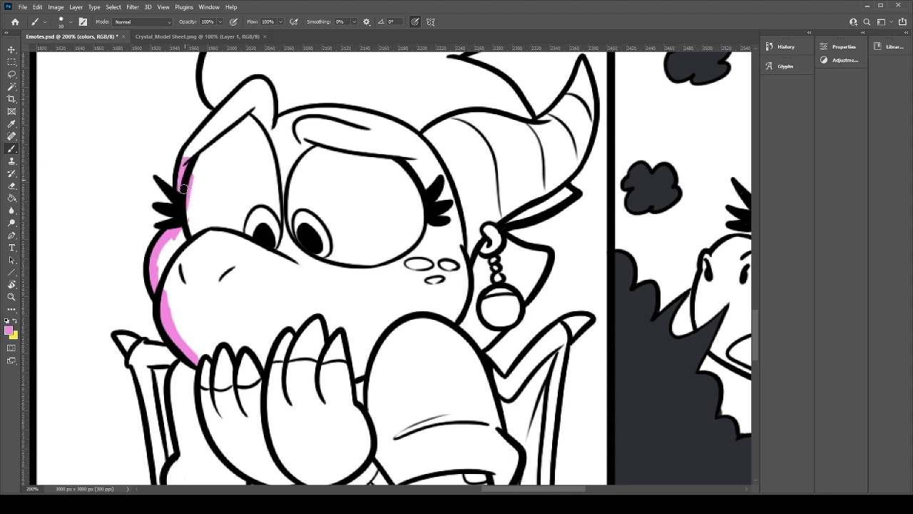
{"action": "mouse_move", "coordinate": [186, 223]}
{"action": "left_mouse_down"}
{"action": "mouse_move", "coordinate": [181, 201]}
{"action": "mouse_move", "coordinate": [197, 140]}
{"action": "mouse_move", "coordinate": [183, 156]}
{"action": "mouse_move", "coordinate": [220, 113]}
{"action": "mouse_move", "coordinate": [261, 84]}
{"action": "mouse_move", "coordinate": [269, 110]}
{"action": "mouse_move", "coordinate": [255, 82]}
{"action": "mouse_move", "coordinate": [269, 124]}
{"action": "mouse_move", "coordinate": [259, 84]}
{"action": "mouse_move", "coordinate": [247, 98]}
{"action": "mouse_move", "coordinate": [275, 114]}
{"action": "left_mouse_up"}
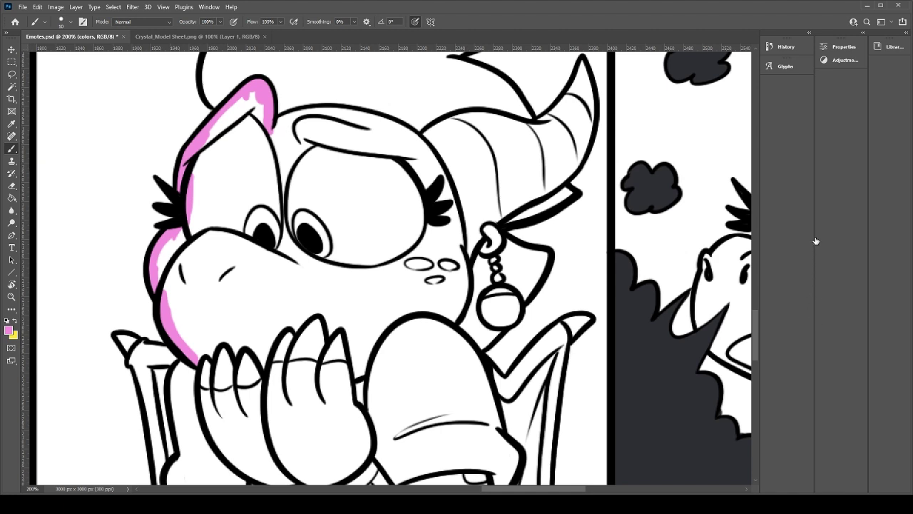
{"action": "left_click", "coordinate": [826, 306]}
{"action": "left_click", "coordinate": [822, 288]}
{"action": "left_click", "coordinate": [820, 279]}
{"action": "key", "text": "e"}
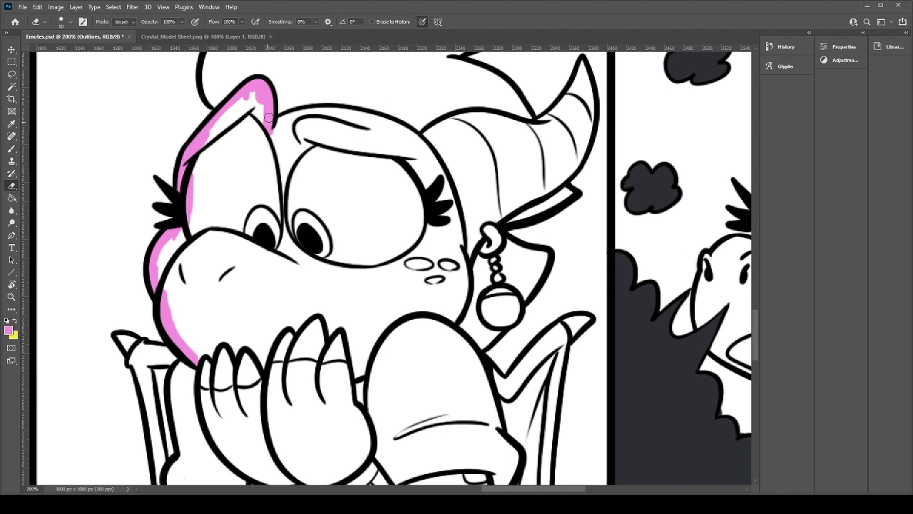
{"action": "left_click_drag", "start_coordinate": [269, 119], "coordinate": [271, 129]}
{"action": "key", "text": "ctrl+z"}
{"action": "key", "text": "alt+bracketleft"}
{"action": "key", "text": "b"}
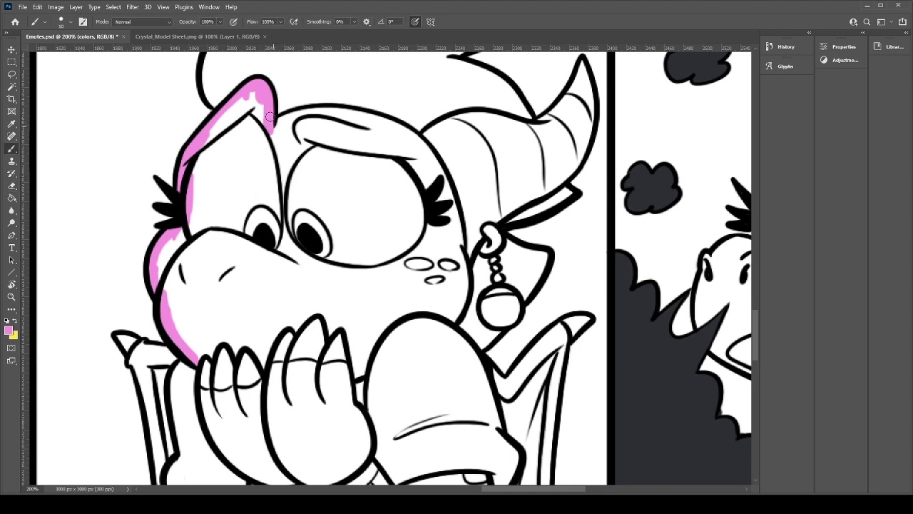
Step: Complete the pink border around the worried emote's head and hands, and fill the enclosed area with pink
{"action": "mouse_move", "coordinate": [281, 112]}
{"action": "left_mouse_down"}
{"action": "mouse_move", "coordinate": [328, 112]}
{"action": "mouse_move", "coordinate": [282, 121]}
{"action": "mouse_move", "coordinate": [376, 126]}
{"action": "mouse_move", "coordinate": [320, 111]}
{"action": "mouse_move", "coordinate": [402, 136]}
{"action": "mouse_move", "coordinate": [420, 125]}
{"action": "mouse_move", "coordinate": [401, 128]}
{"action": "mouse_move", "coordinate": [420, 142]}
{"action": "mouse_move", "coordinate": [458, 211]}
{"action": "mouse_move", "coordinate": [471, 211]}
{"action": "mouse_move", "coordinate": [456, 237]}
{"action": "mouse_move", "coordinate": [464, 284]}
{"action": "mouse_move", "coordinate": [453, 319]}
{"action": "mouse_move", "coordinate": [459, 297]}
{"action": "left_mouse_up"}
{"action": "mouse_move", "coordinate": [358, 371]}
{"action": "left_mouse_down"}
{"action": "mouse_move", "coordinate": [391, 313]}
{"action": "mouse_move", "coordinate": [371, 351]}
{"action": "mouse_move", "coordinate": [421, 307]}
{"action": "mouse_move", "coordinate": [451, 320]}
{"action": "mouse_move", "coordinate": [421, 309]}
{"action": "mouse_move", "coordinate": [391, 318]}
{"action": "left_mouse_up"}
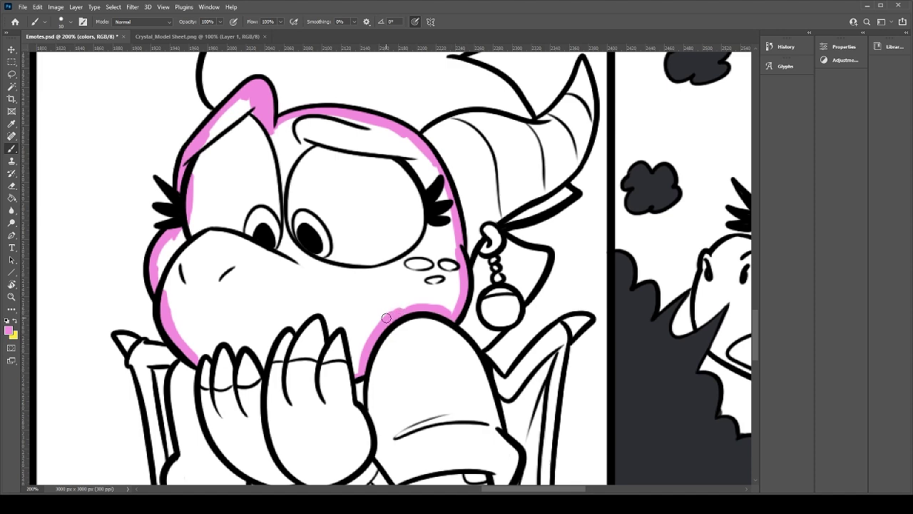
{"action": "mouse_move", "coordinate": [352, 379]}
{"action": "left_mouse_down"}
{"action": "mouse_move", "coordinate": [345, 411]}
{"action": "mouse_move", "coordinate": [338, 321]}
{"action": "mouse_move", "coordinate": [359, 351]}
{"action": "mouse_move", "coordinate": [347, 371]}
{"action": "mouse_move", "coordinate": [360, 348]}
{"action": "mouse_move", "coordinate": [303, 385]}
{"action": "mouse_move", "coordinate": [339, 382]}
{"action": "mouse_move", "coordinate": [304, 369]}
{"action": "mouse_move", "coordinate": [318, 396]}
{"action": "mouse_move", "coordinate": [293, 384]}
{"action": "mouse_move", "coordinate": [334, 387]}
{"action": "mouse_move", "coordinate": [273, 391]}
{"action": "mouse_move", "coordinate": [242, 367]}
{"action": "mouse_move", "coordinate": [242, 381]}
{"action": "mouse_move", "coordinate": [254, 391]}
{"action": "mouse_move", "coordinate": [204, 329]}
{"action": "mouse_move", "coordinate": [216, 305]}
{"action": "mouse_move", "coordinate": [209, 328]}
{"action": "mouse_move", "coordinate": [201, 326]}
{"action": "mouse_move", "coordinate": [207, 300]}
{"action": "mouse_move", "coordinate": [196, 255]}
{"action": "left_mouse_up"}
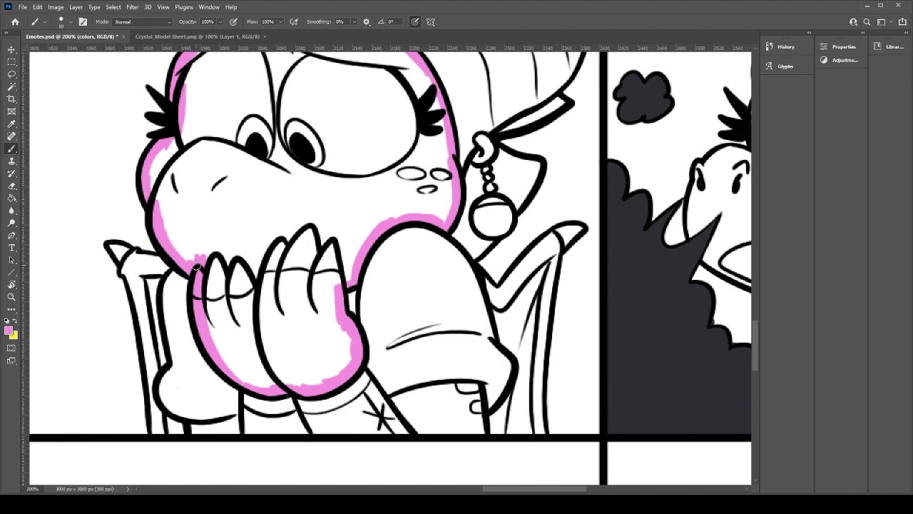
{"action": "key", "text": "g"}
{"action": "left_click", "coordinate": [231, 228]}
{"action": "key", "text": "b"}
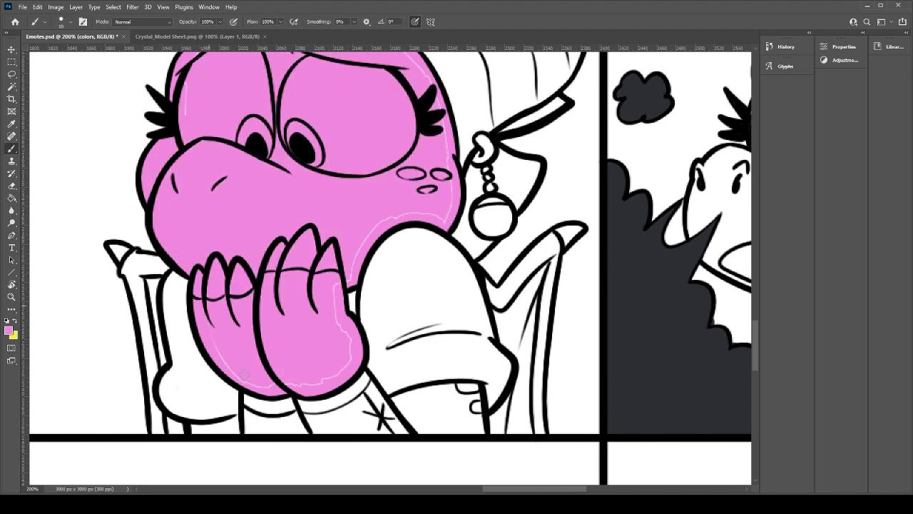
Step: Paint over the remaining unfilled gaps in the pink of the worried emote's hands, face and raised brow
{"action": "mouse_move", "coordinate": [215, 334]}
{"action": "left_mouse_down"}
{"action": "mouse_move", "coordinate": [270, 388]}
{"action": "mouse_move", "coordinate": [230, 356]}
{"action": "mouse_move", "coordinate": [324, 366]}
{"action": "mouse_move", "coordinate": [277, 386]}
{"action": "mouse_move", "coordinate": [324, 383]}
{"action": "mouse_move", "coordinate": [347, 364]}
{"action": "mouse_move", "coordinate": [340, 318]}
{"action": "mouse_move", "coordinate": [355, 348]}
{"action": "mouse_move", "coordinate": [334, 312]}
{"action": "mouse_move", "coordinate": [336, 328]}
{"action": "mouse_move", "coordinate": [338, 274]}
{"action": "mouse_move", "coordinate": [358, 266]}
{"action": "mouse_move", "coordinate": [353, 306]}
{"action": "mouse_move", "coordinate": [356, 256]}
{"action": "mouse_move", "coordinate": [345, 286]}
{"action": "mouse_move", "coordinate": [380, 228]}
{"action": "mouse_move", "coordinate": [450, 210]}
{"action": "left_mouse_up"}
{"action": "mouse_move", "coordinate": [431, 155]}
{"action": "left_mouse_down"}
{"action": "mouse_move", "coordinate": [423, 320]}
{"action": "mouse_move", "coordinate": [415, 327]}
{"action": "mouse_move", "coordinate": [423, 300]}
{"action": "left_mouse_up"}
{"action": "mouse_move", "coordinate": [410, 251]}
{"action": "left_mouse_down"}
{"action": "mouse_move", "coordinate": [395, 228]}
{"action": "mouse_move", "coordinate": [382, 232]}
{"action": "mouse_move", "coordinate": [392, 234]}
{"action": "mouse_move", "coordinate": [355, 208]}
{"action": "mouse_move", "coordinate": [317, 205]}
{"action": "left_mouse_up"}
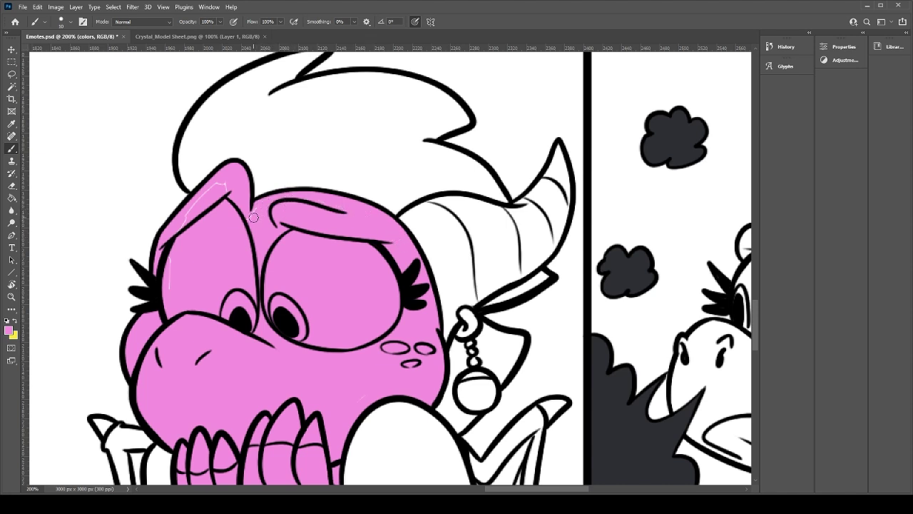
{"action": "left_click_drag", "start_coordinate": [225, 194], "coordinate": [193, 202]}
{"action": "scroll", "coordinate": [198, 285], "scroll_direction": "down", "scroll_amount": 3}
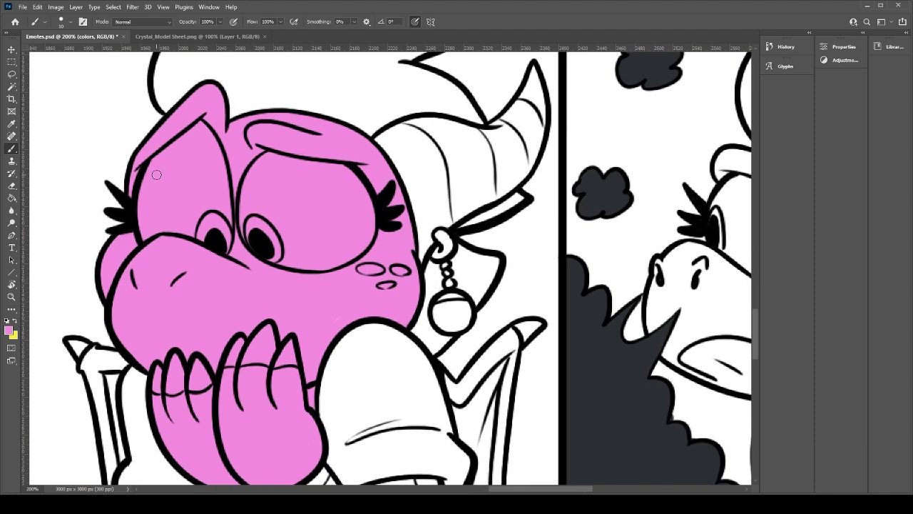
Step: Paint the worried emote's right forearm and right wing frame pink, and save the document
{"action": "scroll", "coordinate": [361, 266], "scroll_direction": "down", "scroll_amount": 4}
{"action": "mouse_move", "coordinate": [332, 404]}
{"action": "left_mouse_down"}
{"action": "mouse_move", "coordinate": [410, 398]}
{"action": "mouse_move", "coordinate": [416, 440]}
{"action": "mouse_move", "coordinate": [350, 438]}
{"action": "mouse_move", "coordinate": [356, 426]}
{"action": "mouse_move", "coordinate": [370, 434]}
{"action": "mouse_move", "coordinate": [359, 428]}
{"action": "mouse_move", "coordinate": [357, 402]}
{"action": "mouse_move", "coordinate": [407, 418]}
{"action": "mouse_move", "coordinate": [382, 432]}
{"action": "left_mouse_up"}
{"action": "mouse_move", "coordinate": [422, 283]}
{"action": "left_mouse_down"}
{"action": "mouse_move", "coordinate": [432, 310]}
{"action": "mouse_move", "coordinate": [492, 246]}
{"action": "mouse_move", "coordinate": [485, 318]}
{"action": "mouse_move", "coordinate": [480, 287]}
{"action": "mouse_move", "coordinate": [476, 385]}
{"action": "mouse_move", "coordinate": [473, 340]}
{"action": "left_mouse_up"}
{"action": "left_click_drag", "start_coordinate": [473, 393], "coordinate": [473, 441]}
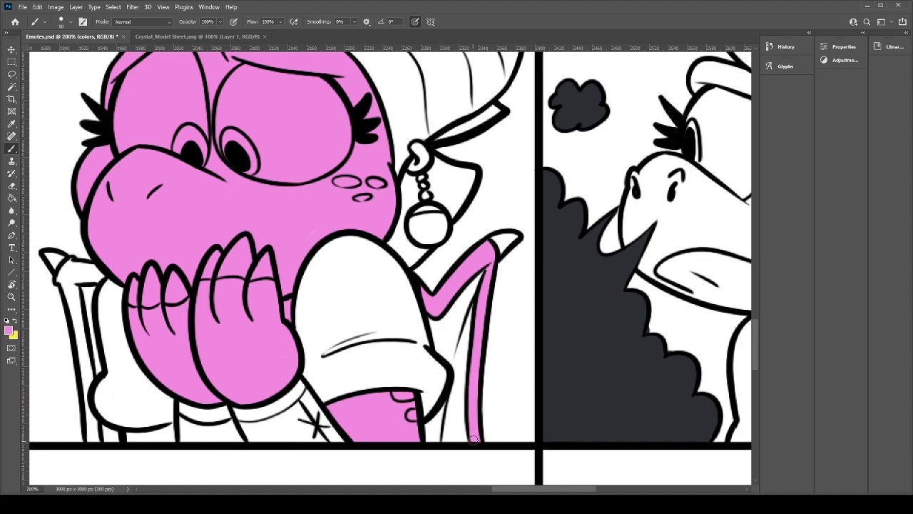
{"action": "left_click_drag", "start_coordinate": [535, 350], "coordinate": [400, 360]}
{"action": "key", "text": "ctrl+s"}
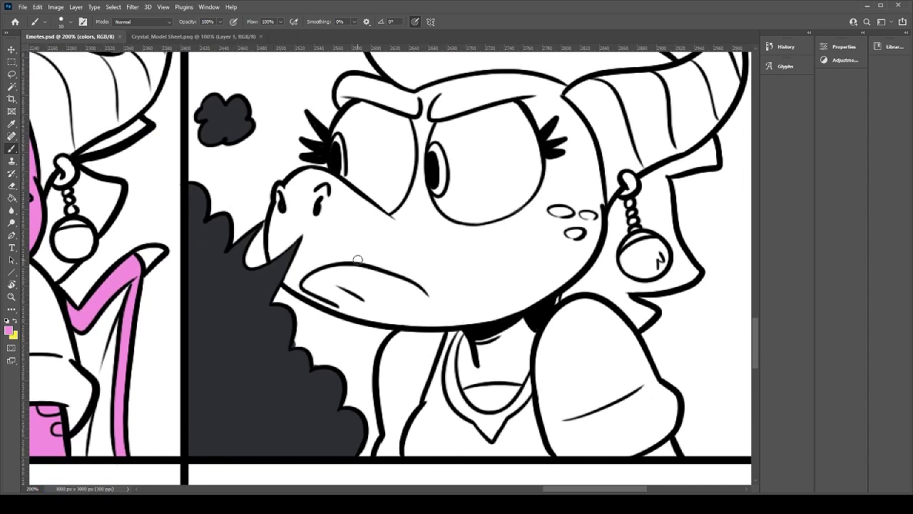
Step: Erase a spot near the large smoke cloud's edge on the smoke layer, and return to the colors layer
{"action": "left_click", "coordinate": [811, 319]}
{"action": "key", "text": "e"}
{"action": "left_click", "coordinate": [291, 347]}
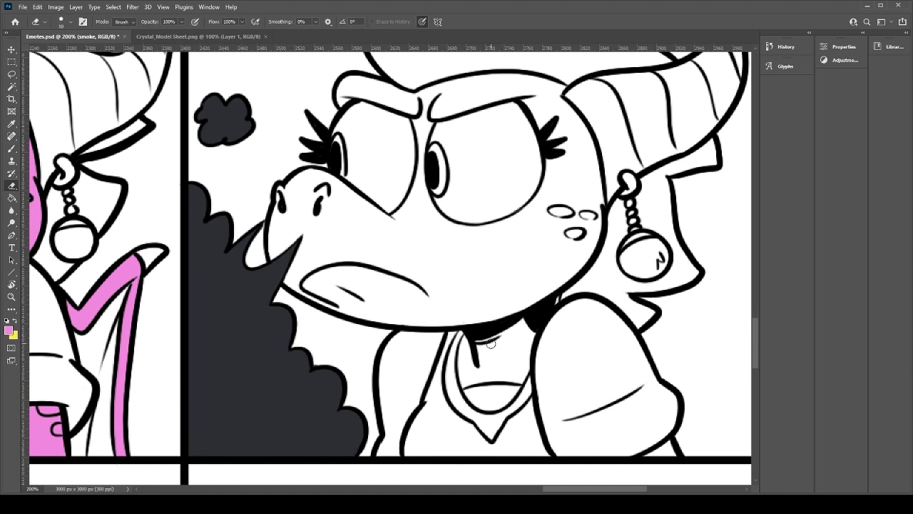
{"action": "left_click", "coordinate": [363, 250], "text": "ctrl"}
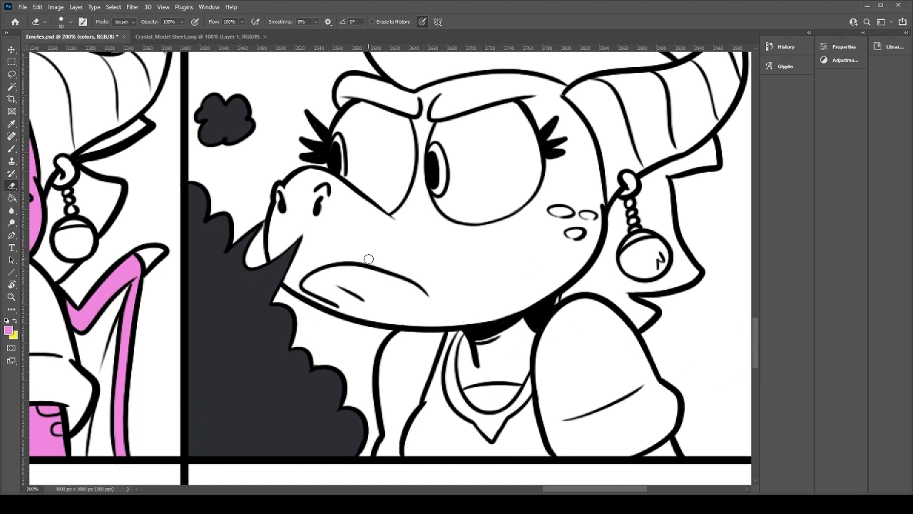
Step: Paint pink along the scowling emote's lower jaw, and outline and fill the neck area with pink
{"action": "key", "text": "b"}
{"action": "mouse_move", "coordinate": [283, 256]}
{"action": "left_mouse_down"}
{"action": "mouse_move", "coordinate": [307, 279]}
{"action": "mouse_move", "coordinate": [306, 267]}
{"action": "mouse_move", "coordinate": [291, 277]}
{"action": "mouse_move", "coordinate": [376, 313]}
{"action": "mouse_move", "coordinate": [343, 309]}
{"action": "mouse_move", "coordinate": [514, 301]}
{"action": "mouse_move", "coordinate": [383, 317]}
{"action": "mouse_move", "coordinate": [472, 306]}
{"action": "mouse_move", "coordinate": [416, 323]}
{"action": "mouse_move", "coordinate": [421, 315]}
{"action": "mouse_move", "coordinate": [376, 317]}
{"action": "mouse_move", "coordinate": [518, 305]}
{"action": "left_mouse_up"}
{"action": "mouse_move", "coordinate": [474, 327]}
{"action": "left_mouse_down"}
{"action": "mouse_move", "coordinate": [461, 384]}
{"action": "mouse_move", "coordinate": [469, 355]}
{"action": "mouse_move", "coordinate": [466, 373]}
{"action": "mouse_move", "coordinate": [478, 366]}
{"action": "mouse_move", "coordinate": [516, 373]}
{"action": "left_mouse_up"}
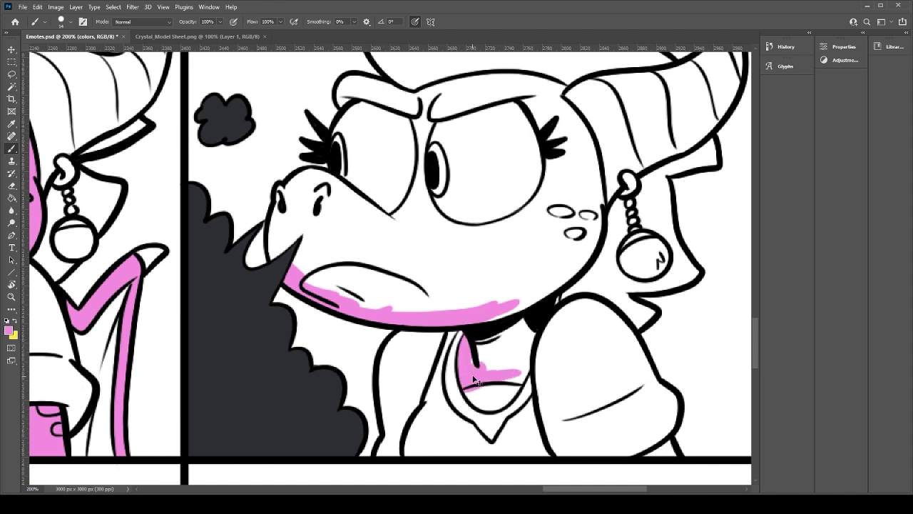
{"action": "key", "text": "ctrl+z"}
{"action": "mouse_move", "coordinate": [463, 385]}
{"action": "left_mouse_down"}
{"action": "mouse_move", "coordinate": [526, 379]}
{"action": "mouse_move", "coordinate": [487, 380]}
{"action": "mouse_move", "coordinate": [522, 379]}
{"action": "mouse_move", "coordinate": [532, 330]}
{"action": "mouse_move", "coordinate": [523, 311]}
{"action": "mouse_move", "coordinate": [510, 314]}
{"action": "left_mouse_up"}
{"action": "key", "text": "g"}
{"action": "left_click", "coordinate": [515, 342]}
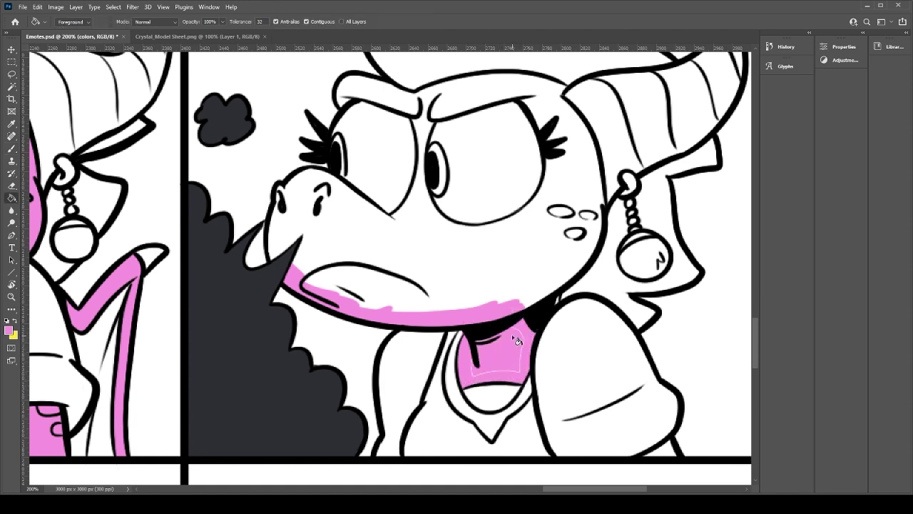
{"action": "key", "text": "b"}
{"action": "mouse_move", "coordinate": [483, 362]}
{"action": "left_mouse_down"}
{"action": "mouse_move", "coordinate": [480, 339]}
{"action": "mouse_move", "coordinate": [471, 372]}
{"action": "mouse_move", "coordinate": [516, 370]}
{"action": "mouse_move", "coordinate": [518, 351]}
{"action": "left_mouse_up"}
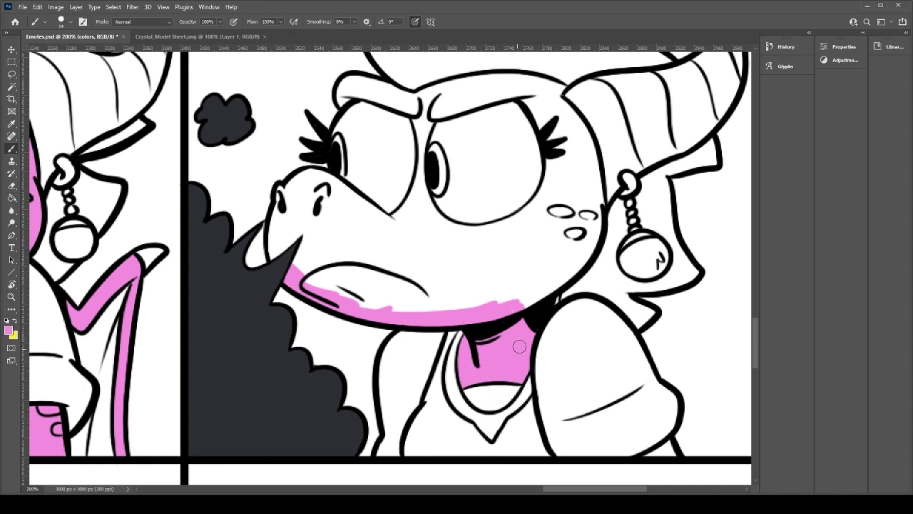
Step: Complete the pink border along the scowling emote's cheek, muzzle and brows, and fill the enclosed head with pink
{"action": "mouse_move", "coordinate": [525, 309]}
{"action": "left_mouse_down"}
{"action": "mouse_move", "coordinate": [566, 265]}
{"action": "mouse_move", "coordinate": [522, 306]}
{"action": "mouse_move", "coordinate": [579, 232]}
{"action": "left_mouse_up"}
{"action": "mouse_move", "coordinate": [564, 274]}
{"action": "left_mouse_down"}
{"action": "mouse_move", "coordinate": [525, 305]}
{"action": "mouse_move", "coordinate": [580, 254]}
{"action": "mouse_move", "coordinate": [569, 275]}
{"action": "mouse_move", "coordinate": [591, 233]}
{"action": "mouse_move", "coordinate": [599, 187]}
{"action": "mouse_move", "coordinate": [583, 135]}
{"action": "left_mouse_up"}
{"action": "mouse_move", "coordinate": [282, 265]}
{"action": "left_mouse_down"}
{"action": "mouse_move", "coordinate": [278, 230]}
{"action": "mouse_move", "coordinate": [274, 255]}
{"action": "mouse_move", "coordinate": [281, 191]}
{"action": "mouse_move", "coordinate": [282, 199]}
{"action": "mouse_move", "coordinate": [310, 176]}
{"action": "mouse_move", "coordinate": [300, 178]}
{"action": "mouse_move", "coordinate": [333, 182]}
{"action": "left_mouse_up"}
{"action": "mouse_move", "coordinate": [313, 248]}
{"action": "left_mouse_down"}
{"action": "mouse_move", "coordinate": [269, 378]}
{"action": "mouse_move", "coordinate": [257, 378]}
{"action": "mouse_move", "coordinate": [250, 403]}
{"action": "left_mouse_up"}
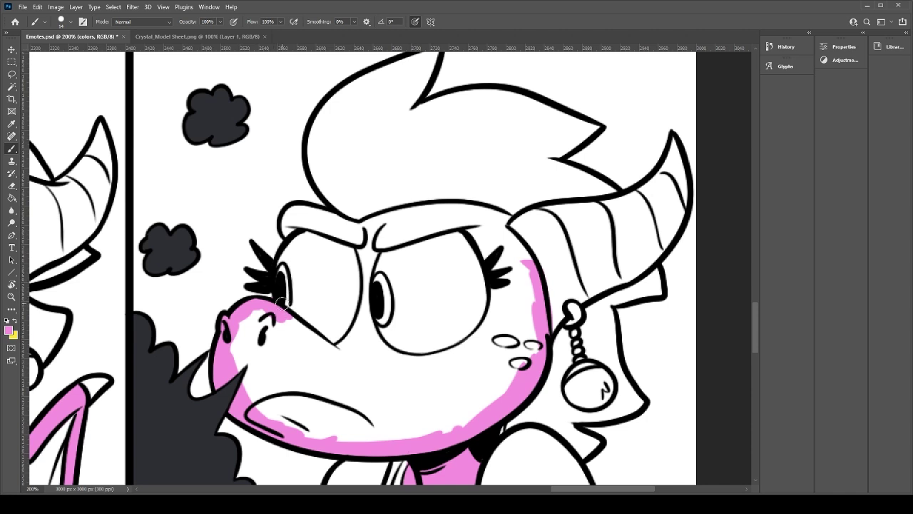
{"action": "mouse_move", "coordinate": [284, 305]}
{"action": "left_mouse_down"}
{"action": "mouse_move", "coordinate": [306, 241]}
{"action": "mouse_move", "coordinate": [278, 276]}
{"action": "mouse_move", "coordinate": [317, 229]}
{"action": "mouse_move", "coordinate": [289, 220]}
{"action": "mouse_move", "coordinate": [372, 218]}
{"action": "mouse_move", "coordinate": [360, 229]}
{"action": "mouse_move", "coordinate": [457, 211]}
{"action": "left_mouse_up"}
{"action": "mouse_move", "coordinate": [382, 226]}
{"action": "left_mouse_down"}
{"action": "mouse_move", "coordinate": [501, 204]}
{"action": "mouse_move", "coordinate": [445, 209]}
{"action": "mouse_move", "coordinate": [510, 213]}
{"action": "mouse_move", "coordinate": [493, 217]}
{"action": "mouse_move", "coordinate": [524, 264]}
{"action": "mouse_move", "coordinate": [508, 241]}
{"action": "mouse_move", "coordinate": [523, 268]}
{"action": "mouse_move", "coordinate": [492, 273]}
{"action": "mouse_move", "coordinate": [540, 332]}
{"action": "mouse_move", "coordinate": [536, 305]}
{"action": "mouse_move", "coordinate": [521, 381]}
{"action": "mouse_move", "coordinate": [488, 403]}
{"action": "mouse_move", "coordinate": [538, 326]}
{"action": "mouse_move", "coordinate": [536, 311]}
{"action": "mouse_move", "coordinate": [470, 418]}
{"action": "mouse_move", "coordinate": [491, 405]}
{"action": "mouse_move", "coordinate": [367, 432]}
{"action": "mouse_move", "coordinate": [316, 430]}
{"action": "mouse_move", "coordinate": [374, 441]}
{"action": "mouse_move", "coordinate": [279, 418]}
{"action": "mouse_move", "coordinate": [343, 438]}
{"action": "mouse_move", "coordinate": [232, 336]}
{"action": "left_mouse_up"}
{"action": "key", "text": "g"}
{"action": "left_click", "coordinate": [493, 271]}
{"action": "key", "text": "b"}
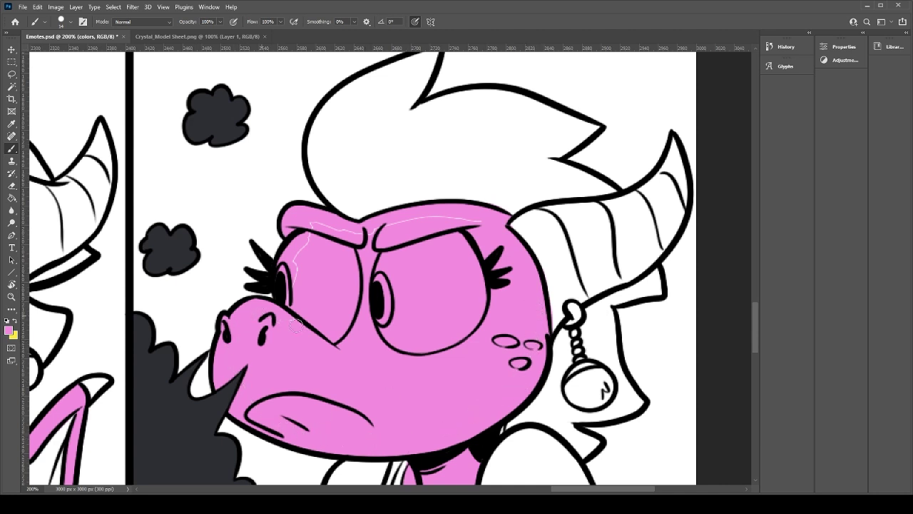
Step: Touch up gaps in the scowling emote's pink face, paint the arm below the sleeve pink, and save the document
{"action": "left_click_drag", "start_coordinate": [290, 302], "coordinate": [310, 228]}
{"action": "left_click_drag", "start_coordinate": [443, 353], "coordinate": [380, 189]}
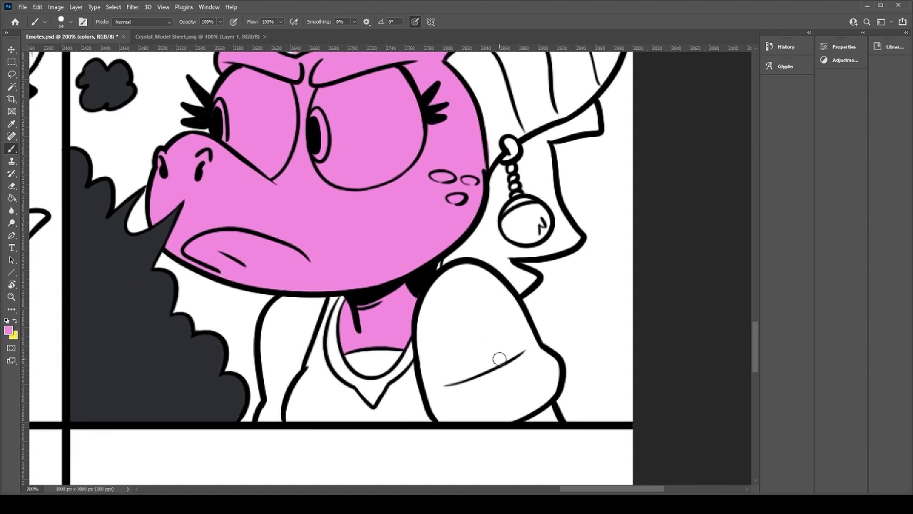
{"action": "mouse_move", "coordinate": [553, 413]}
{"action": "left_mouse_down"}
{"action": "mouse_move", "coordinate": [555, 421]}
{"action": "mouse_move", "coordinate": [522, 425]}
{"action": "left_mouse_up"}
{"action": "key", "text": "ctrl+s"}
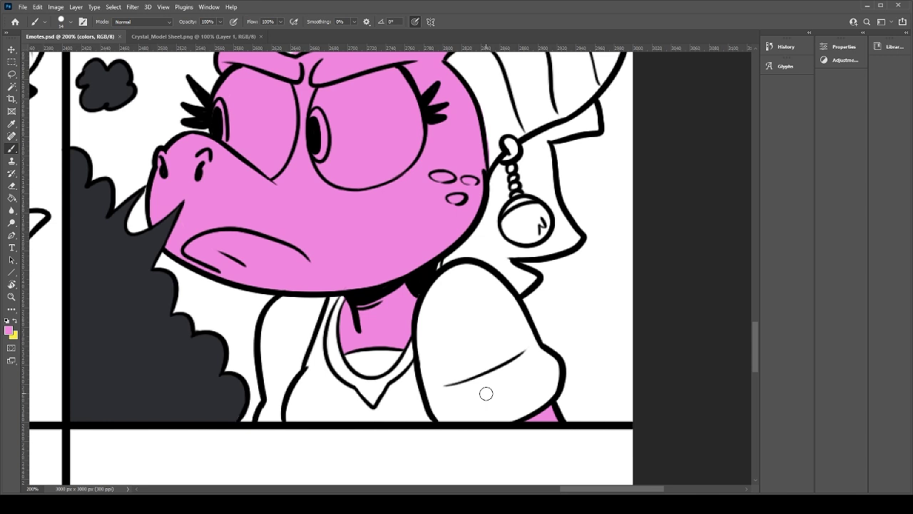
{"action": "left_click_drag", "start_coordinate": [328, 175], "coordinate": [379, 271]}
{"action": "left_click", "coordinate": [280, 224]}
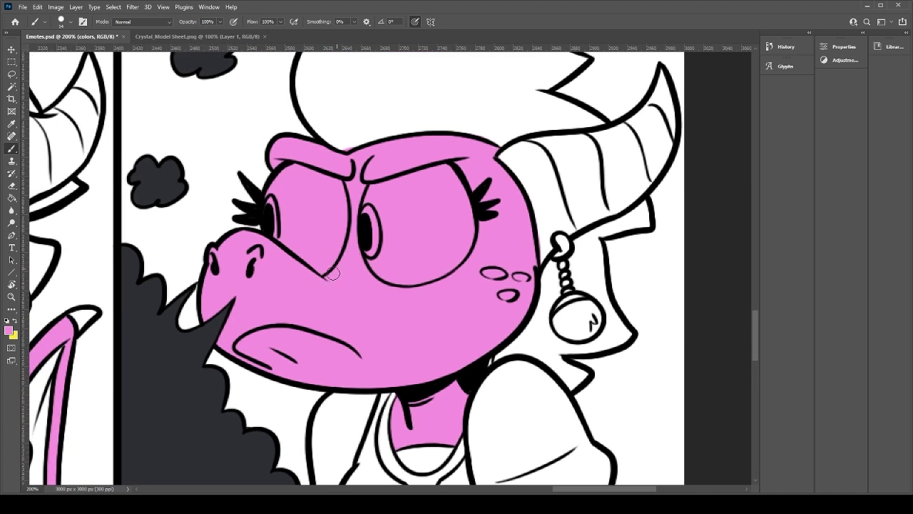
Step: Sample the magenta horn colour from the soot-covered emote, and outline and fill the worried emote's horn with it
{"action": "scroll", "coordinate": [428, 214], "scroll_direction": "left", "scroll_amount": 10}
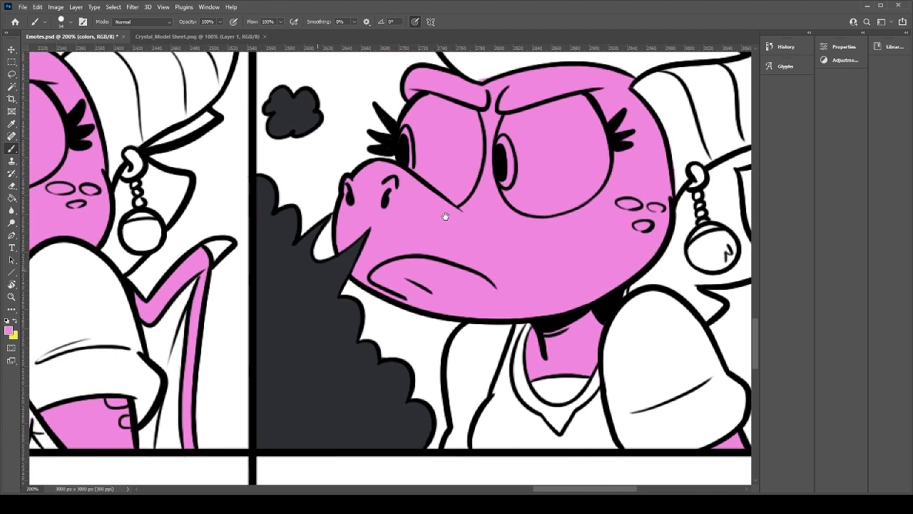
{"action": "scroll", "coordinate": [489, 272], "scroll_direction": "left", "scroll_amount": 8}
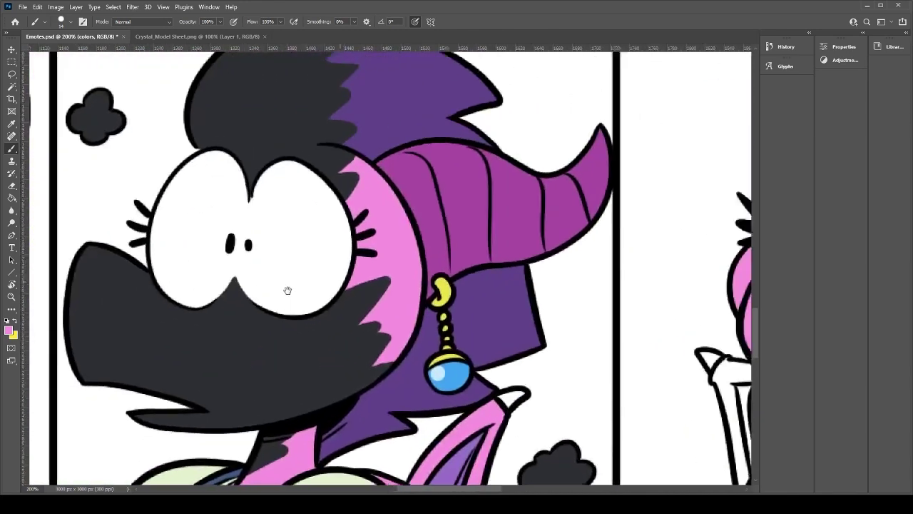
{"action": "scroll", "coordinate": [460, 189], "scroll_direction": "right", "scroll_amount": 10}
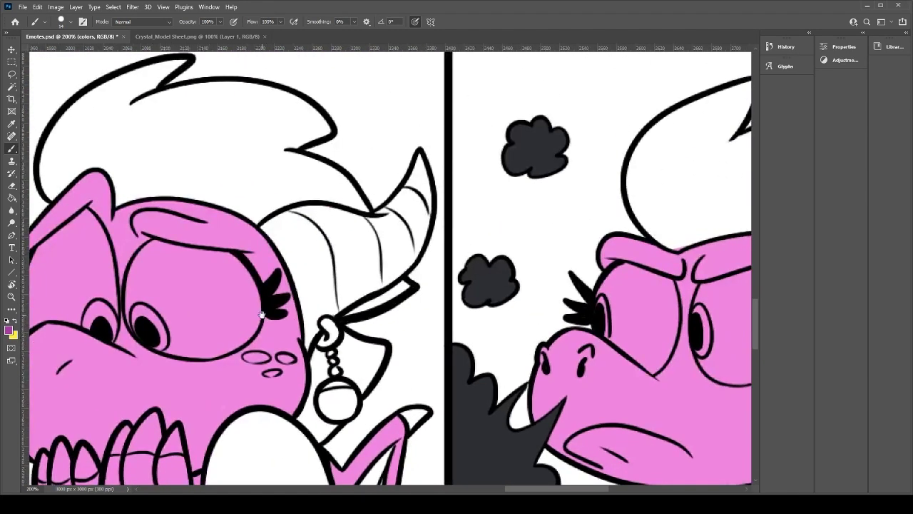
{"action": "mouse_move", "coordinate": [263, 227]}
{"action": "left_mouse_down"}
{"action": "mouse_move", "coordinate": [318, 211]}
{"action": "mouse_move", "coordinate": [403, 222]}
{"action": "mouse_move", "coordinate": [385, 211]}
{"action": "mouse_move", "coordinate": [362, 219]}
{"action": "mouse_move", "coordinate": [419, 179]}
{"action": "mouse_move", "coordinate": [402, 191]}
{"action": "mouse_move", "coordinate": [416, 158]}
{"action": "mouse_move", "coordinate": [411, 196]}
{"action": "mouse_move", "coordinate": [420, 154]}
{"action": "mouse_move", "coordinate": [420, 227]}
{"action": "mouse_move", "coordinate": [417, 175]}
{"action": "mouse_move", "coordinate": [427, 201]}
{"action": "mouse_move", "coordinate": [394, 265]}
{"action": "mouse_move", "coordinate": [416, 242]}
{"action": "mouse_move", "coordinate": [322, 327]}
{"action": "mouse_move", "coordinate": [281, 236]}
{"action": "mouse_move", "coordinate": [301, 286]}
{"action": "mouse_move", "coordinate": [263, 231]}
{"action": "mouse_move", "coordinate": [292, 264]}
{"action": "mouse_move", "coordinate": [272, 236]}
{"action": "mouse_move", "coordinate": [289, 253]}
{"action": "mouse_move", "coordinate": [292, 245]}
{"action": "mouse_move", "coordinate": [273, 235]}
{"action": "mouse_move", "coordinate": [299, 281]}
{"action": "mouse_move", "coordinate": [314, 258]}
{"action": "left_mouse_up"}
{"action": "key", "text": "g"}
{"action": "left_click", "coordinate": [353, 257]}
{"action": "key", "text": "b"}
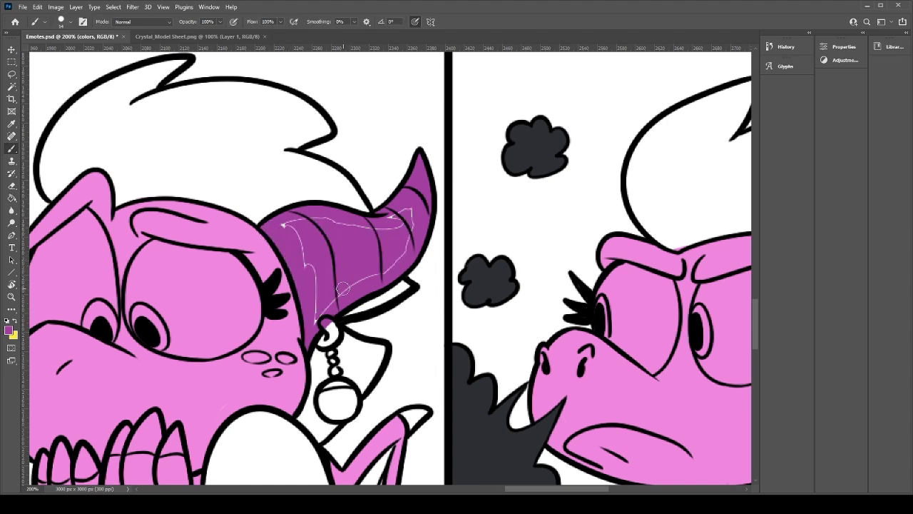
{"action": "mouse_move", "coordinate": [308, 318]}
{"action": "left_mouse_down"}
{"action": "mouse_move", "coordinate": [314, 287]}
{"action": "mouse_move", "coordinate": [289, 231]}
{"action": "mouse_move", "coordinate": [303, 217]}
{"action": "mouse_move", "coordinate": [346, 223]}
{"action": "mouse_move", "coordinate": [305, 227]}
{"action": "mouse_move", "coordinate": [356, 225]}
{"action": "mouse_move", "coordinate": [404, 223]}
{"action": "mouse_move", "coordinate": [406, 214]}
{"action": "mouse_move", "coordinate": [392, 236]}
{"action": "mouse_move", "coordinate": [395, 261]}
{"action": "mouse_move", "coordinate": [335, 299]}
{"action": "mouse_move", "coordinate": [354, 274]}
{"action": "mouse_move", "coordinate": [355, 314]}
{"action": "mouse_move", "coordinate": [320, 314]}
{"action": "left_mouse_up"}
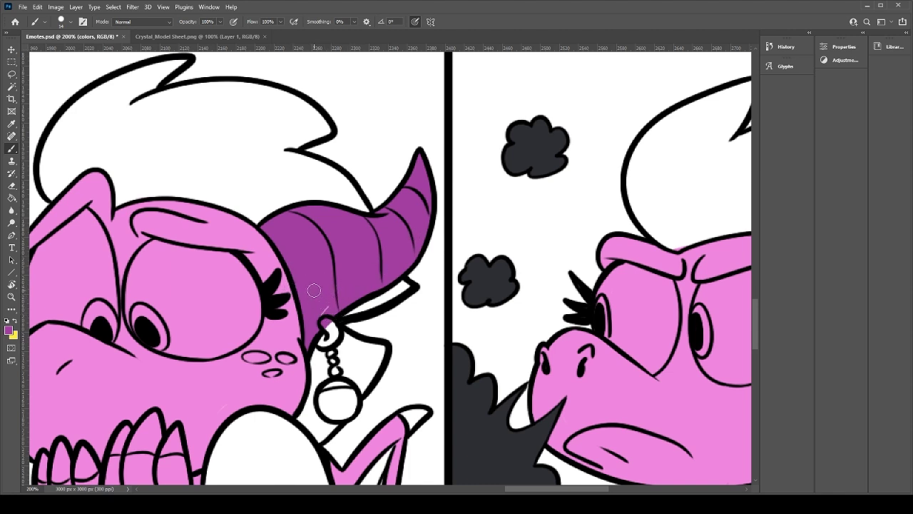
{"action": "left_click_drag", "start_coordinate": [320, 321], "coordinate": [331, 304]}
Step: Paint the worried emote's left wing frame with the pink skin colour
{"action": "left_click_drag", "start_coordinate": [316, 256], "coordinate": [331, 209]}
{"action": "left_click_drag", "start_coordinate": [254, 322], "coordinate": [390, 272]}
{"action": "mouse_move", "coordinate": [286, 303]}
{"action": "left_mouse_down"}
{"action": "mouse_move", "coordinate": [363, 272]}
{"action": "mouse_move", "coordinate": [356, 275]}
{"action": "left_mouse_up"}
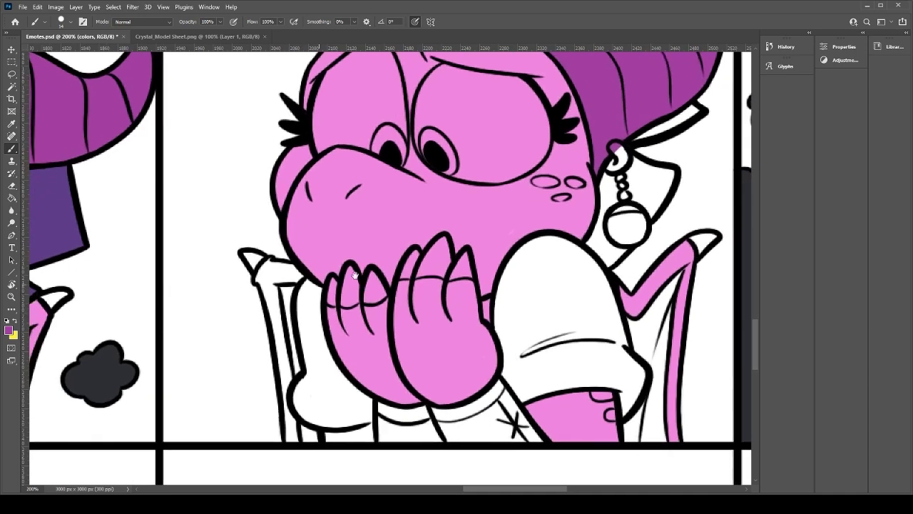
{"action": "mouse_move", "coordinate": [258, 277]}
{"action": "left_mouse_down"}
{"action": "mouse_move", "coordinate": [296, 273]}
{"action": "mouse_move", "coordinate": [269, 278]}
{"action": "mouse_move", "coordinate": [276, 316]}
{"action": "mouse_move", "coordinate": [291, 334]}
{"action": "mouse_move", "coordinate": [278, 310]}
{"action": "mouse_move", "coordinate": [284, 357]}
{"action": "mouse_move", "coordinate": [273, 317]}
{"action": "left_mouse_up"}
{"action": "left_click_drag", "start_coordinate": [282, 364], "coordinate": [293, 420]}
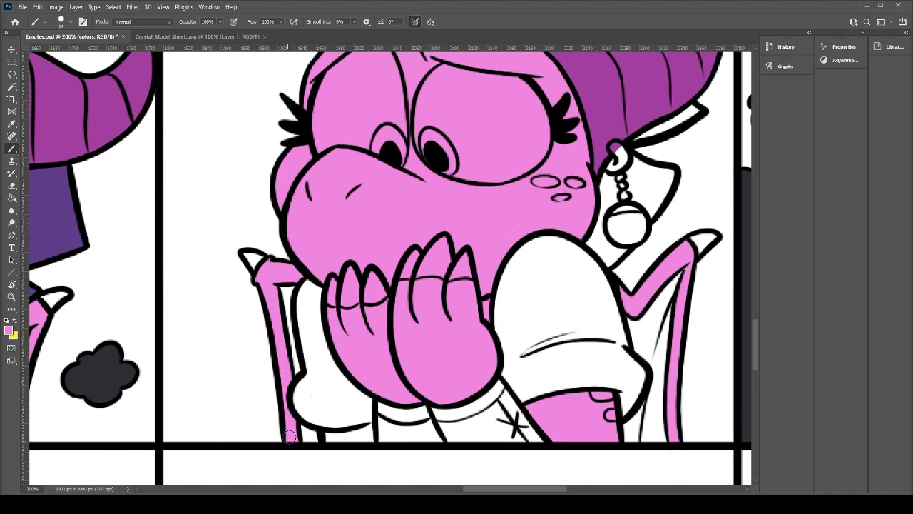
{"action": "left_click_drag", "start_coordinate": [290, 386], "coordinate": [379, 421]}
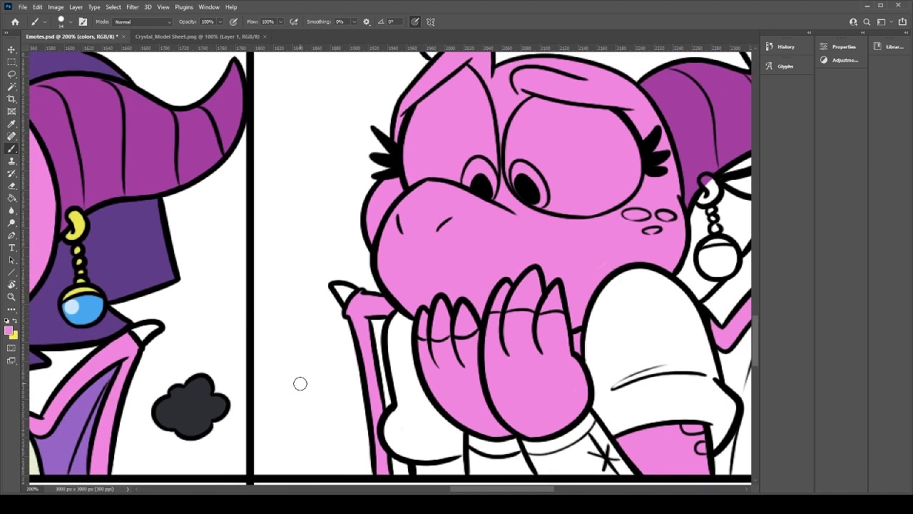
Step: Paint the worried emote's wing membranes in the light purple sampled from the soot-covered emote, and the left arm below the sleeve pink
{"action": "left_click", "coordinate": [64, 435], "text": "alt"}
{"action": "left_click_drag", "start_coordinate": [630, 348], "coordinate": [356, 325]}
{"action": "mouse_move", "coordinate": [445, 330]}
{"action": "left_mouse_down"}
{"action": "mouse_move", "coordinate": [466, 326]}
{"action": "mouse_move", "coordinate": [449, 332]}
{"action": "mouse_move", "coordinate": [484, 294]}
{"action": "mouse_move", "coordinate": [469, 323]}
{"action": "mouse_move", "coordinate": [495, 285]}
{"action": "mouse_move", "coordinate": [478, 318]}
{"action": "mouse_move", "coordinate": [490, 293]}
{"action": "mouse_move", "coordinate": [471, 380]}
{"action": "mouse_move", "coordinate": [484, 328]}
{"action": "mouse_move", "coordinate": [475, 439]}
{"action": "mouse_move", "coordinate": [475, 369]}
{"action": "left_mouse_up"}
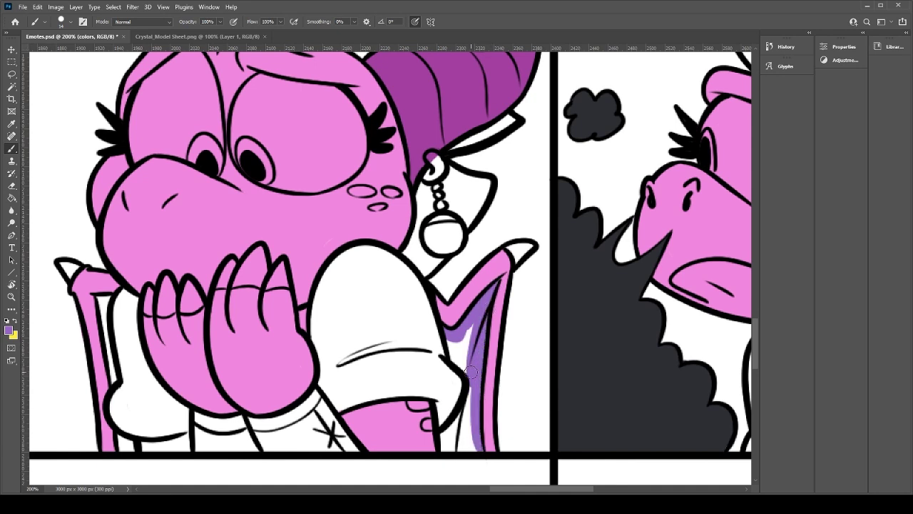
{"action": "mouse_move", "coordinate": [479, 450]}
{"action": "left_mouse_down"}
{"action": "mouse_move", "coordinate": [447, 450]}
{"action": "mouse_move", "coordinate": [444, 433]}
{"action": "mouse_move", "coordinate": [453, 431]}
{"action": "mouse_move", "coordinate": [445, 450]}
{"action": "mouse_move", "coordinate": [468, 438]}
{"action": "mouse_move", "coordinate": [468, 415]}
{"action": "left_mouse_up"}
{"action": "mouse_move", "coordinate": [470, 363]}
{"action": "left_mouse_down"}
{"action": "mouse_move", "coordinate": [453, 346]}
{"action": "mouse_move", "coordinate": [468, 326]}
{"action": "left_mouse_up"}
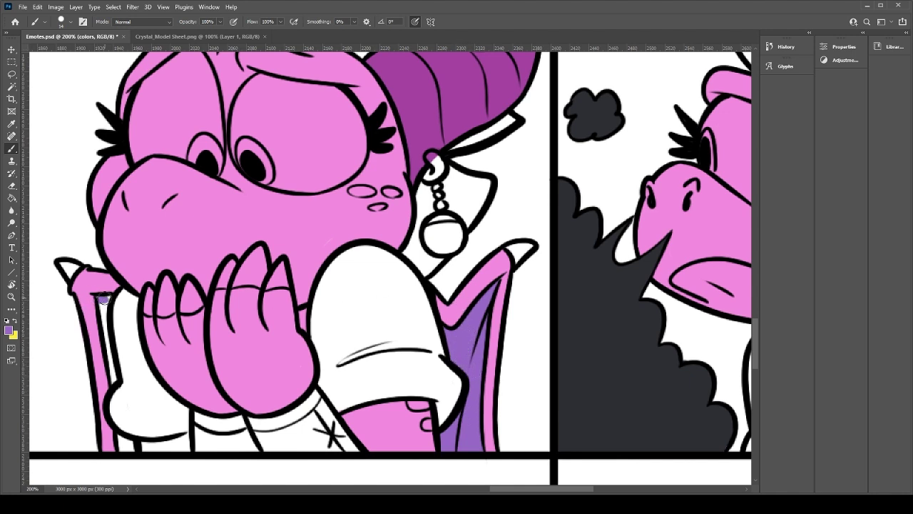
{"action": "mouse_move", "coordinate": [100, 295]}
{"action": "left_mouse_down"}
{"action": "mouse_move", "coordinate": [111, 384]}
{"action": "mouse_move", "coordinate": [111, 372]}
{"action": "left_mouse_up"}
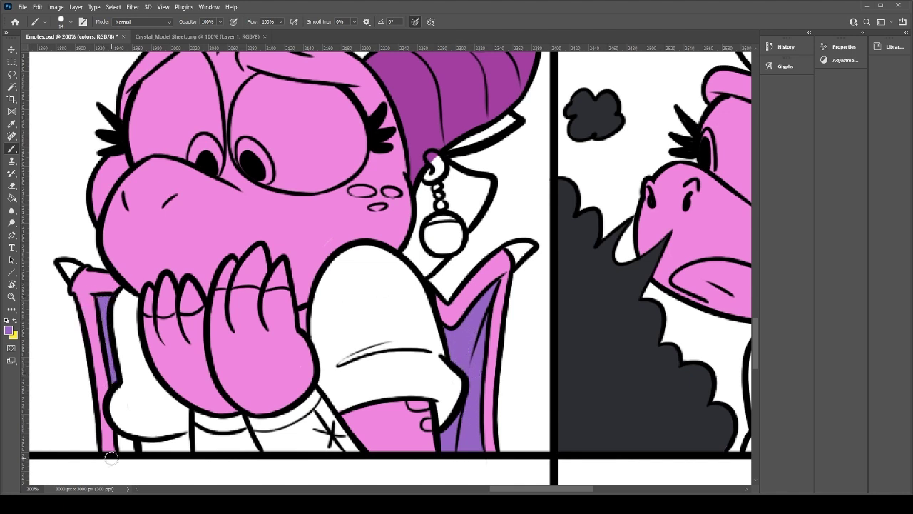
{"action": "mouse_move", "coordinate": [120, 432]}
{"action": "left_mouse_down"}
{"action": "mouse_move", "coordinate": [134, 448]}
{"action": "mouse_move", "coordinate": [187, 438]}
{"action": "mouse_move", "coordinate": [157, 447]}
{"action": "left_mouse_up"}
{"action": "left_click", "coordinate": [381, 420], "text": "alt"}
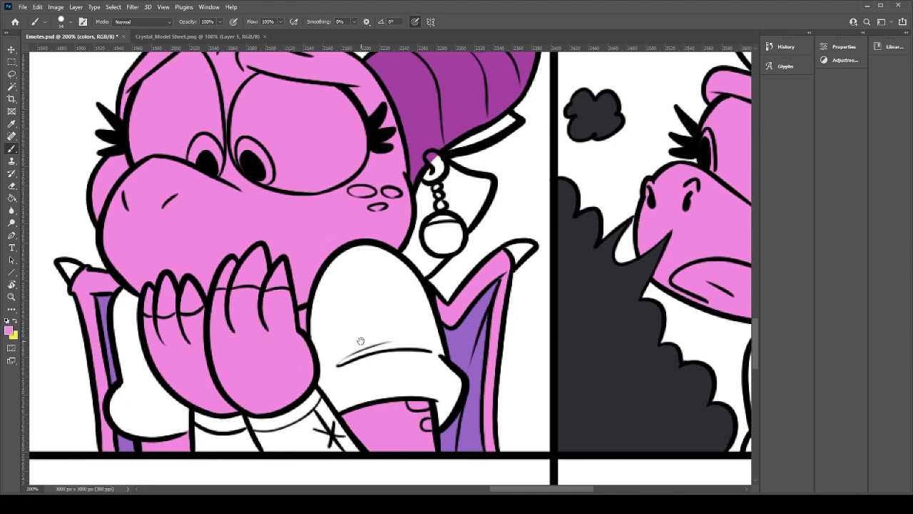
Step: Sample the dark purple hair colour from the soot-covered emote and paint it along the inner edges of the worried emote's hair
{"action": "left_click_drag", "start_coordinate": [360, 341], "coordinate": [470, 378]}
{"action": "mouse_move", "coordinate": [181, 259]}
{"action": "left_mouse_down"}
{"action": "mouse_move", "coordinate": [468, 364]}
{"action": "mouse_move", "coordinate": [414, 405]}
{"action": "mouse_move", "coordinate": [387, 308]}
{"action": "left_mouse_up"}
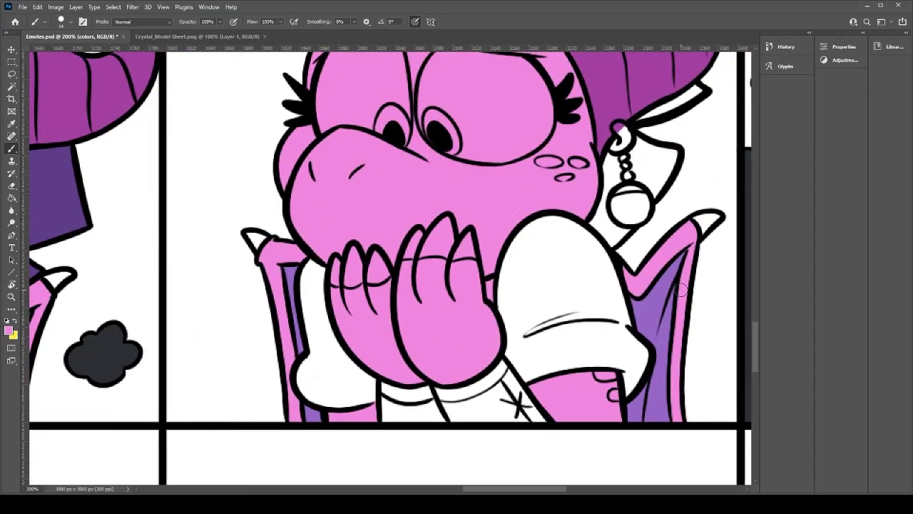
{"action": "left_click_drag", "start_coordinate": [115, 152], "coordinate": [200, 259]}
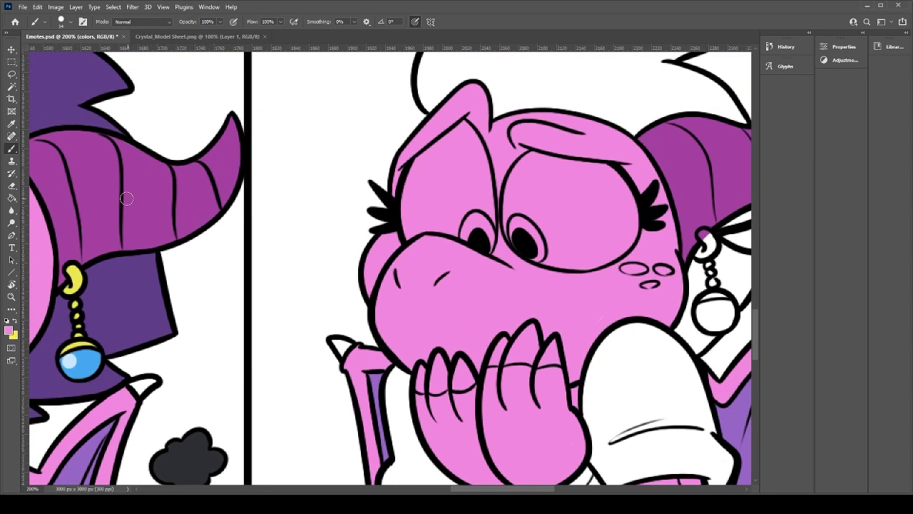
{"action": "left_click", "coordinate": [73, 92], "text": "alt"}
{"action": "left_click_drag", "start_coordinate": [530, 136], "coordinate": [466, 261]}
{"action": "mouse_move", "coordinate": [364, 239]}
{"action": "left_mouse_down"}
{"action": "mouse_move", "coordinate": [357, 191]}
{"action": "mouse_move", "coordinate": [385, 152]}
{"action": "mouse_move", "coordinate": [498, 97]}
{"action": "mouse_move", "coordinate": [445, 127]}
{"action": "mouse_move", "coordinate": [470, 109]}
{"action": "mouse_move", "coordinate": [450, 142]}
{"action": "mouse_move", "coordinate": [520, 126]}
{"action": "mouse_move", "coordinate": [504, 123]}
{"action": "mouse_move", "coordinate": [614, 139]}
{"action": "mouse_move", "coordinate": [641, 170]}
{"action": "mouse_move", "coordinate": [589, 198]}
{"action": "mouse_move", "coordinate": [584, 191]}
{"action": "mouse_move", "coordinate": [674, 249]}
{"action": "mouse_move", "coordinate": [627, 207]}
{"action": "left_mouse_up"}
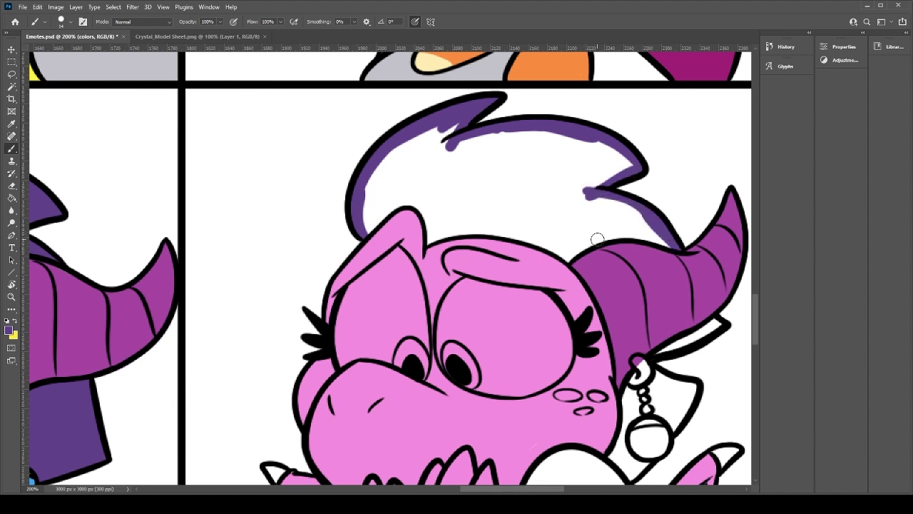
{"action": "mouse_move", "coordinate": [567, 263]}
{"action": "left_mouse_down"}
{"action": "mouse_move", "coordinate": [647, 232]}
{"action": "mouse_move", "coordinate": [614, 237]}
{"action": "mouse_move", "coordinate": [667, 241]}
{"action": "mouse_move", "coordinate": [637, 228]}
{"action": "left_mouse_up"}
{"action": "mouse_move", "coordinate": [364, 230]}
{"action": "left_mouse_down"}
{"action": "mouse_move", "coordinate": [412, 205]}
{"action": "mouse_move", "coordinate": [429, 241]}
{"action": "mouse_move", "coordinate": [427, 216]}
{"action": "mouse_move", "coordinate": [442, 242]}
{"action": "mouse_move", "coordinate": [432, 243]}
{"action": "mouse_move", "coordinate": [562, 242]}
{"action": "mouse_move", "coordinate": [482, 233]}
{"action": "mouse_move", "coordinate": [496, 231]}
{"action": "mouse_move", "coordinate": [569, 248]}
{"action": "mouse_move", "coordinate": [481, 227]}
{"action": "mouse_move", "coordinate": [558, 256]}
{"action": "left_mouse_up"}
Step: Fill the worried emote's outlined hair with dark purple and paint over the leftover gaps
{"action": "key", "text": "g"}
{"action": "left_click", "coordinate": [509, 208]}
{"action": "key", "text": "b"}
{"action": "mouse_move", "coordinate": [362, 225]}
{"action": "left_mouse_down"}
{"action": "mouse_move", "coordinate": [399, 144]}
{"action": "mouse_move", "coordinate": [445, 126]}
{"action": "mouse_move", "coordinate": [431, 148]}
{"action": "mouse_move", "coordinate": [567, 129]}
{"action": "mouse_move", "coordinate": [568, 138]}
{"action": "mouse_move", "coordinate": [628, 161]}
{"action": "mouse_move", "coordinate": [593, 194]}
{"action": "mouse_move", "coordinate": [634, 226]}
{"action": "mouse_move", "coordinate": [645, 218]}
{"action": "mouse_move", "coordinate": [577, 244]}
{"action": "mouse_move", "coordinate": [441, 229]}
{"action": "left_mouse_up"}
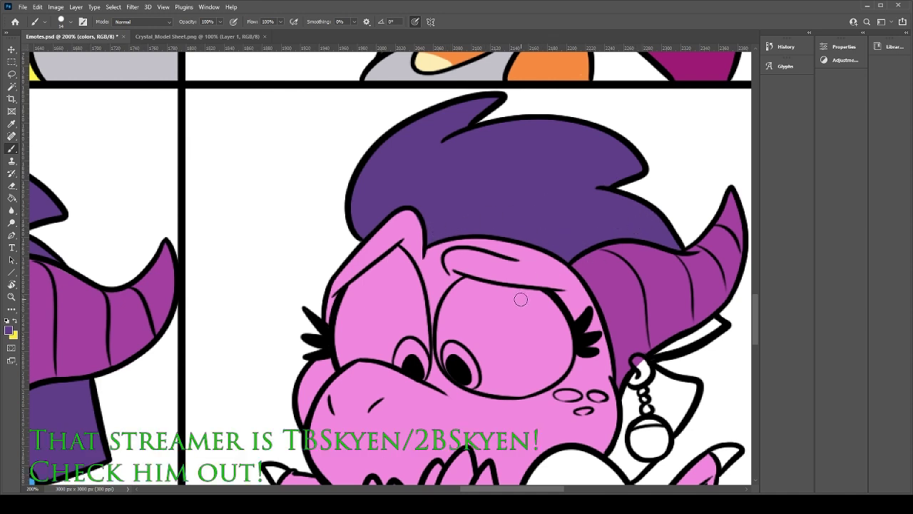
Step: Paint the worried emote's hair below the horn and behind the earring dark purple
{"action": "left_click_drag", "start_coordinate": [547, 327], "coordinate": [455, 272]}
{"action": "mouse_move", "coordinate": [623, 267]}
{"action": "left_mouse_down"}
{"action": "mouse_move", "coordinate": [582, 291]}
{"action": "mouse_move", "coordinate": [619, 267]}
{"action": "left_mouse_up"}
{"action": "mouse_move", "coordinate": [547, 308]}
{"action": "left_mouse_down"}
{"action": "mouse_move", "coordinate": [598, 331]}
{"action": "mouse_move", "coordinate": [593, 337]}
{"action": "mouse_move", "coordinate": [598, 331]}
{"action": "mouse_move", "coordinate": [558, 388]}
{"action": "mouse_move", "coordinate": [579, 377]}
{"action": "mouse_move", "coordinate": [550, 394]}
{"action": "mouse_move", "coordinate": [536, 422]}
{"action": "mouse_move", "coordinate": [536, 392]}
{"action": "mouse_move", "coordinate": [543, 408]}
{"action": "mouse_move", "coordinate": [528, 388]}
{"action": "mouse_move", "coordinate": [535, 341]}
{"action": "mouse_move", "coordinate": [568, 324]}
{"action": "mouse_move", "coordinate": [566, 371]}
{"action": "mouse_move", "coordinate": [552, 396]}
{"action": "left_mouse_up"}
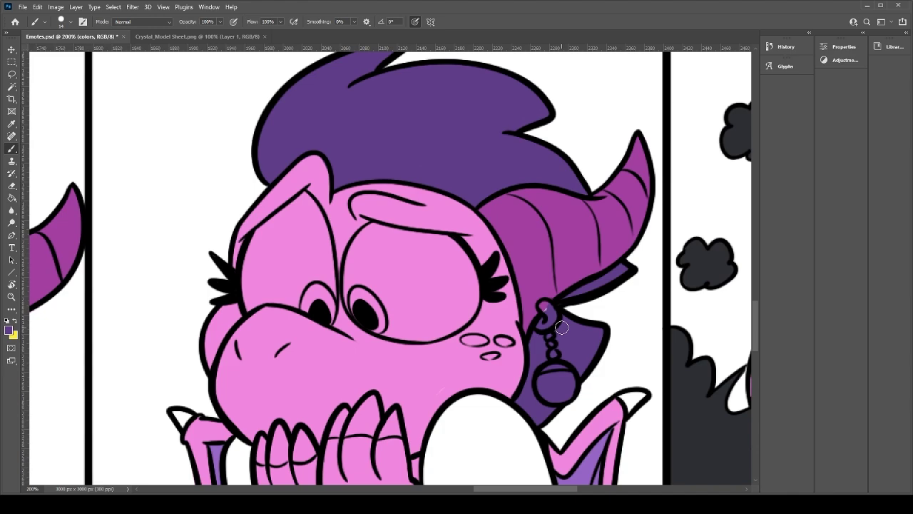
Step: Sample white, paint it around the inner edge of the worried emote's left eye, and fill the eye with white
{"action": "left_click_drag", "start_coordinate": [502, 405], "coordinate": [505, 257]}
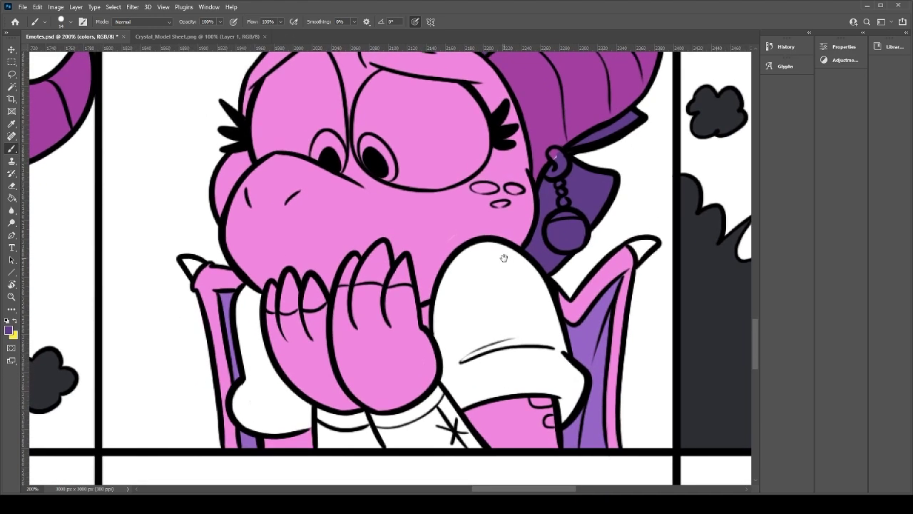
{"action": "mouse_move", "coordinate": [459, 325]}
{"action": "left_mouse_down"}
{"action": "mouse_move", "coordinate": [559, 350]}
{"action": "mouse_move", "coordinate": [536, 363]}
{"action": "mouse_move", "coordinate": [495, 426]}
{"action": "mouse_move", "coordinate": [428, 382]}
{"action": "mouse_move", "coordinate": [459, 422]}
{"action": "left_mouse_up"}
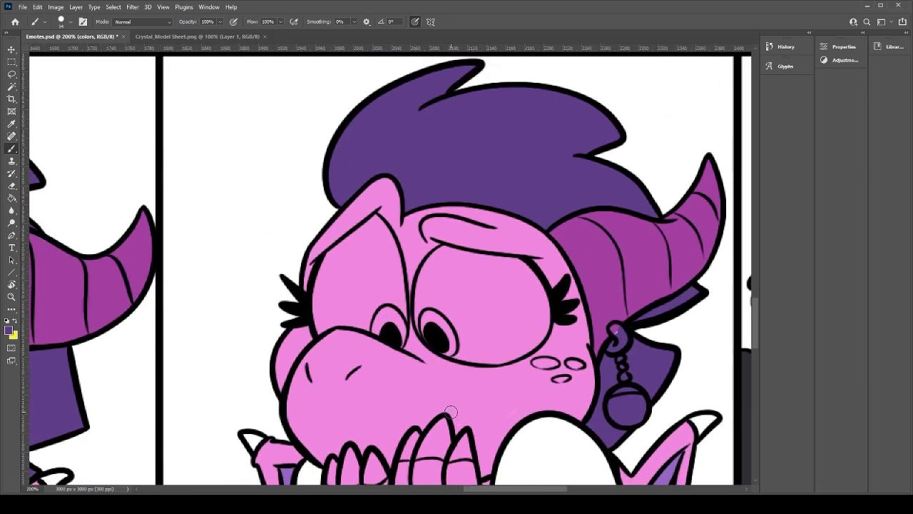
{"action": "left_click", "coordinate": [290, 243], "text": "alt"}
{"action": "mouse_move", "coordinate": [321, 319]}
{"action": "left_mouse_down"}
{"action": "mouse_move", "coordinate": [321, 273]}
{"action": "mouse_move", "coordinate": [321, 282]}
{"action": "mouse_move", "coordinate": [370, 217]}
{"action": "mouse_move", "coordinate": [358, 232]}
{"action": "mouse_move", "coordinate": [380, 226]}
{"action": "mouse_move", "coordinate": [376, 219]}
{"action": "mouse_move", "coordinate": [397, 277]}
{"action": "mouse_move", "coordinate": [391, 266]}
{"action": "mouse_move", "coordinate": [401, 342]}
{"action": "mouse_move", "coordinate": [388, 314]}
{"action": "left_mouse_up"}
{"action": "left_click_drag", "start_coordinate": [393, 344], "coordinate": [337, 312]}
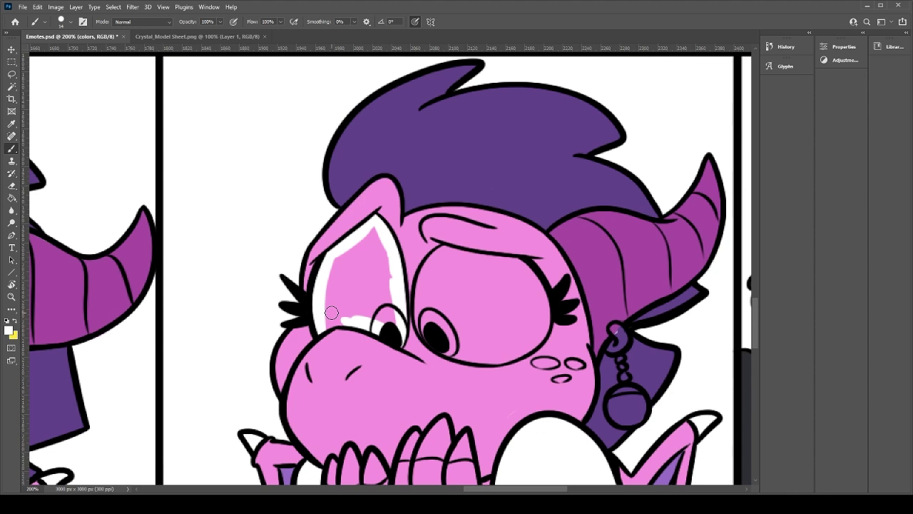
{"action": "left_click_drag", "start_coordinate": [327, 325], "coordinate": [349, 319]}
{"action": "key", "text": "g"}
{"action": "left_click", "coordinate": [349, 293]}
{"action": "key", "text": "b"}
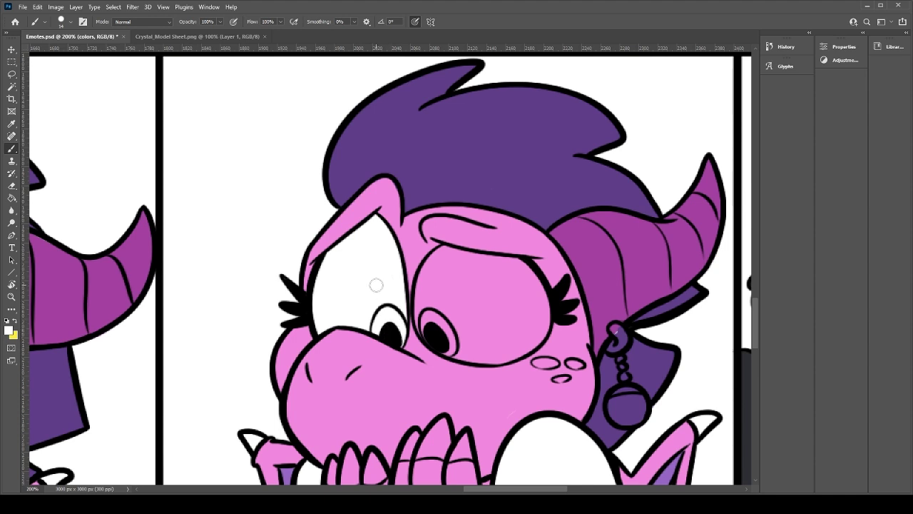
Step: Paint white around the inner edge of the worried emote's right eye and fill the rest of the eye with white
{"action": "left_click", "coordinate": [407, 344], "text": "alt"}
{"action": "left_click", "coordinate": [380, 280], "text": "alt"}
{"action": "left_click", "coordinate": [409, 348], "text": "alt"}
{"action": "left_click", "coordinate": [405, 278], "text": "alt"}
{"action": "mouse_move", "coordinate": [440, 261]}
{"action": "left_mouse_down"}
{"action": "mouse_move", "coordinate": [424, 283]}
{"action": "mouse_move", "coordinate": [421, 321]}
{"action": "mouse_move", "coordinate": [422, 303]}
{"action": "left_mouse_up"}
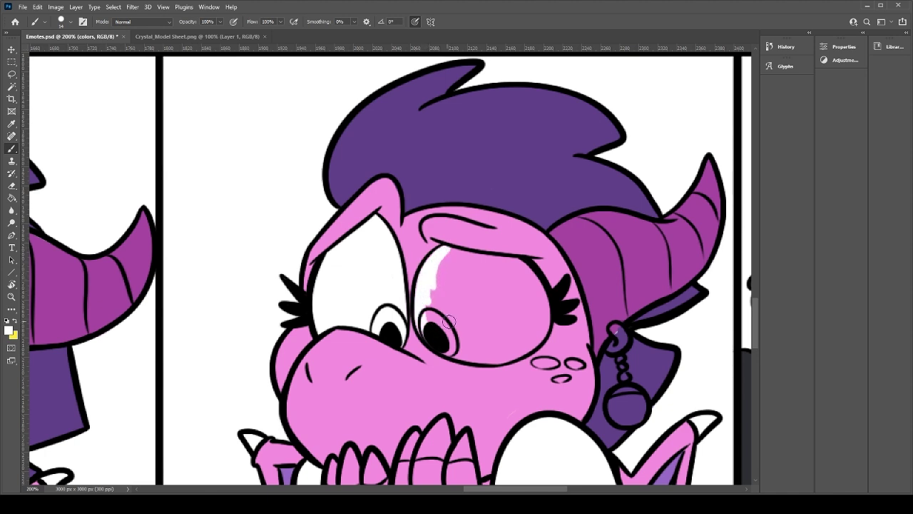
{"action": "mouse_move", "coordinate": [448, 345]}
{"action": "left_mouse_down"}
{"action": "mouse_move", "coordinate": [503, 351]}
{"action": "mouse_move", "coordinate": [484, 352]}
{"action": "mouse_move", "coordinate": [503, 353]}
{"action": "mouse_move", "coordinate": [494, 357]}
{"action": "mouse_move", "coordinate": [534, 343]}
{"action": "left_mouse_up"}
{"action": "key", "text": "ctrl+z"}
{"action": "mouse_move", "coordinate": [482, 361]}
{"action": "left_mouse_down"}
{"action": "mouse_move", "coordinate": [520, 346]}
{"action": "mouse_move", "coordinate": [535, 327]}
{"action": "mouse_move", "coordinate": [532, 342]}
{"action": "mouse_move", "coordinate": [545, 308]}
{"action": "mouse_move", "coordinate": [546, 330]}
{"action": "mouse_move", "coordinate": [536, 281]}
{"action": "mouse_move", "coordinate": [516, 259]}
{"action": "left_mouse_up"}
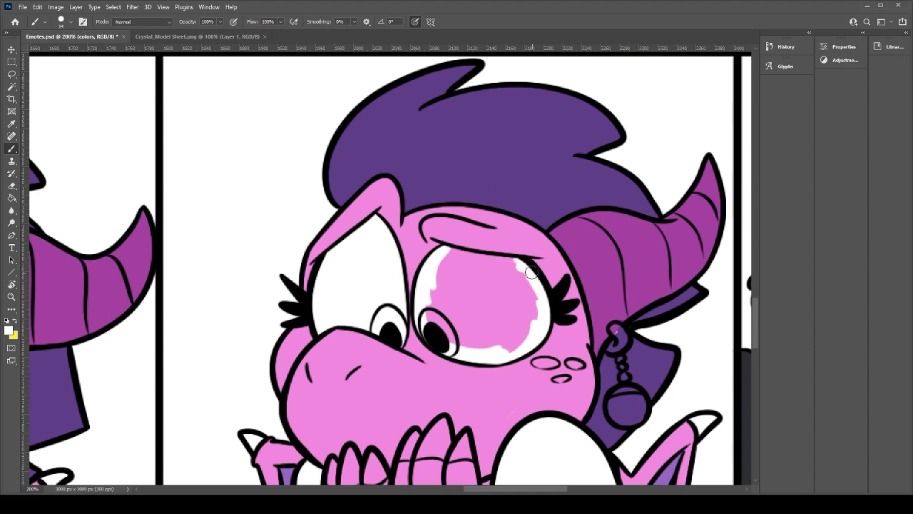
{"action": "left_click_drag", "start_coordinate": [443, 252], "coordinate": [526, 266]}
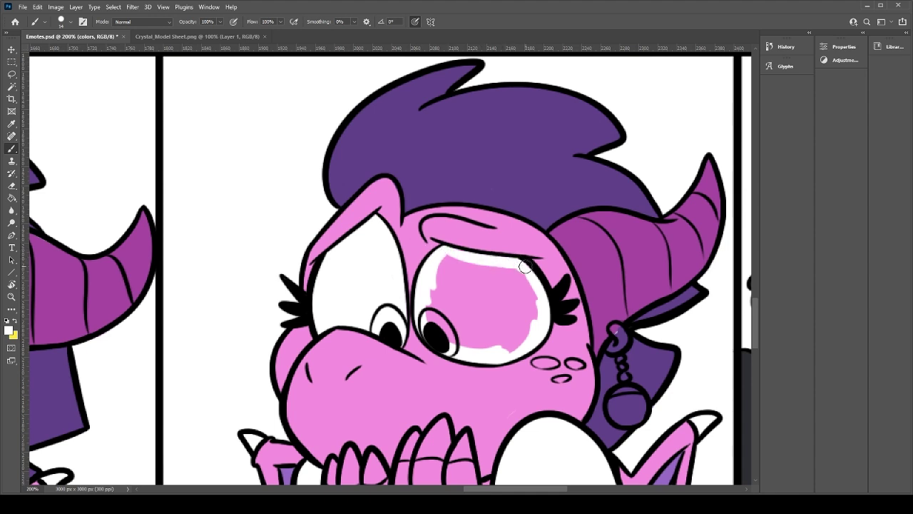
{"action": "key", "text": "g"}
{"action": "left_click", "coordinate": [468, 282]}
{"action": "key", "text": "b"}
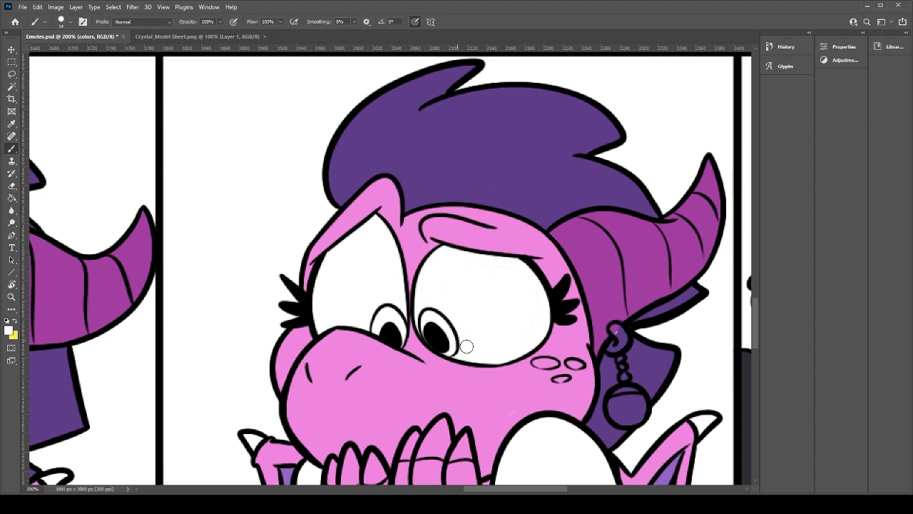
Step: Sample yellow from the soot-covered emote's earring and paint the worried emote's earring hoop, chain and bead cap
{"action": "left_click_drag", "start_coordinate": [408, 383], "coordinate": [478, 281]}
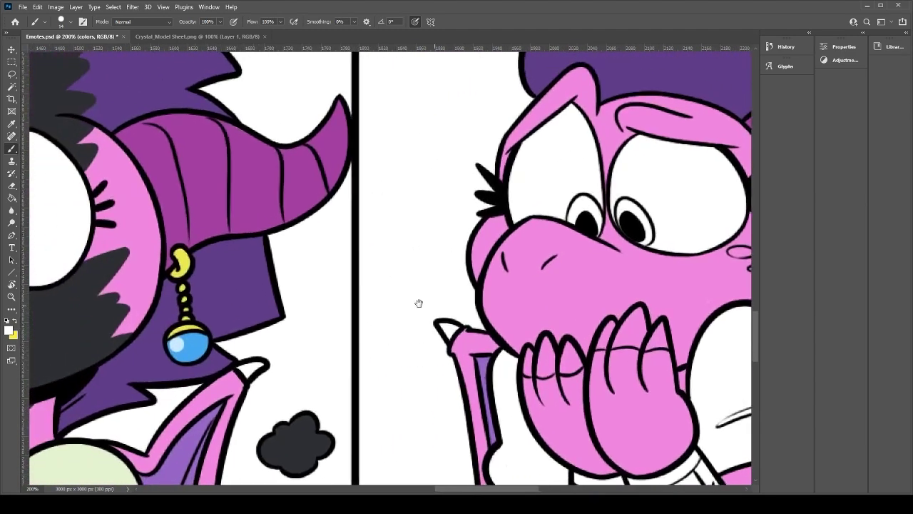
{"action": "left_click", "coordinate": [183, 253], "text": "alt"}
{"action": "left_click_drag", "start_coordinate": [602, 271], "coordinate": [240, 322]}
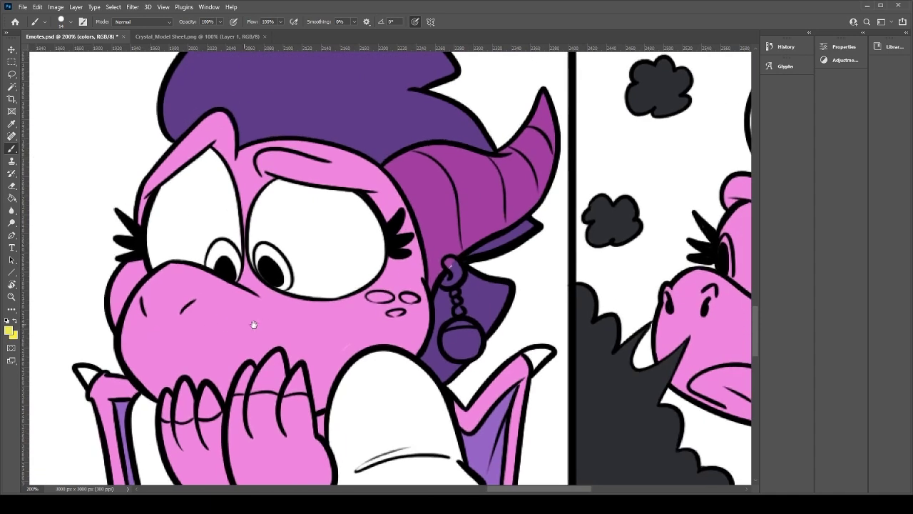
{"action": "left_click", "coordinate": [452, 266]}
{"action": "left_click_drag", "start_coordinate": [451, 266], "coordinate": [449, 274]}
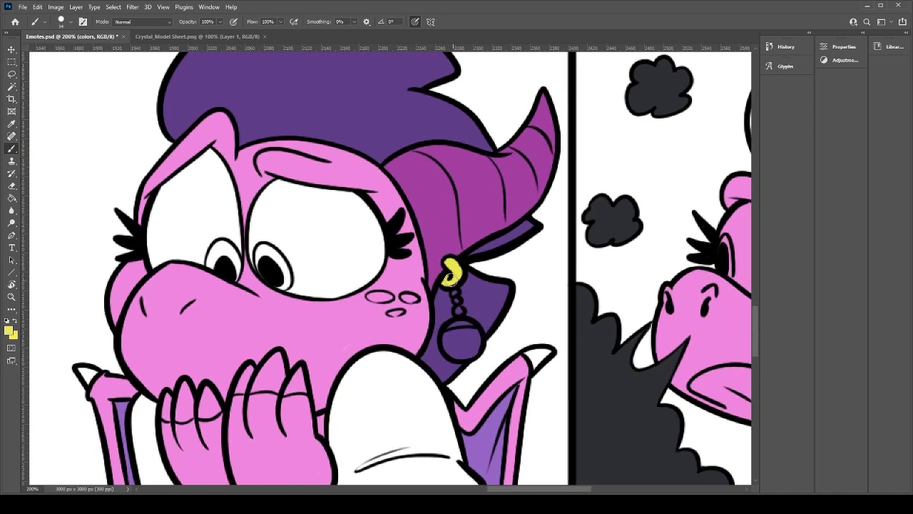
{"action": "left_click", "coordinate": [454, 294]}
{"action": "left_click", "coordinate": [461, 311]}
{"action": "left_click_drag", "start_coordinate": [448, 329], "coordinate": [469, 324]}
Step: Sample light blue from the soot-covered emote's earring and paint the worried emote's earring bead with it
{"action": "scroll", "coordinate": [457, 301], "scroll_direction": "left", "scroll_amount": 10}
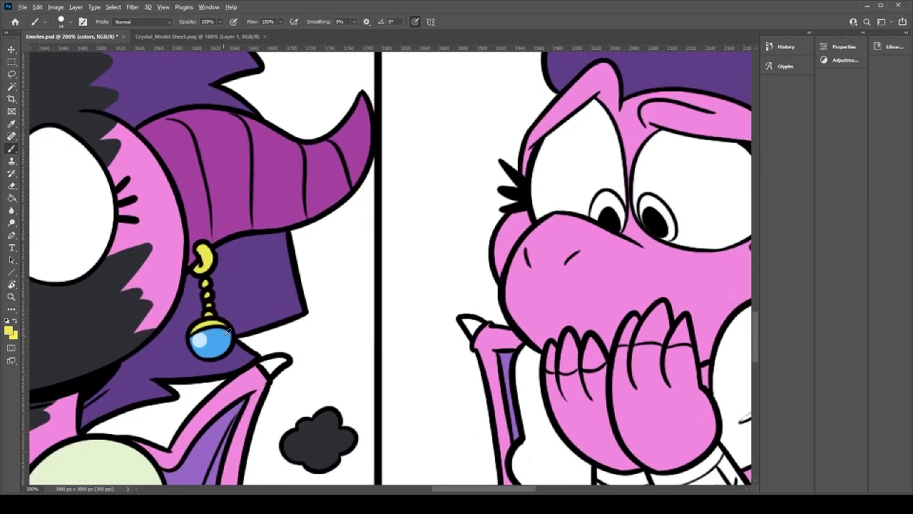
{"action": "left_click", "coordinate": [227, 331], "text": "alt"}
{"action": "scroll", "coordinate": [471, 266], "scroll_direction": "right", "scroll_amount": 11}
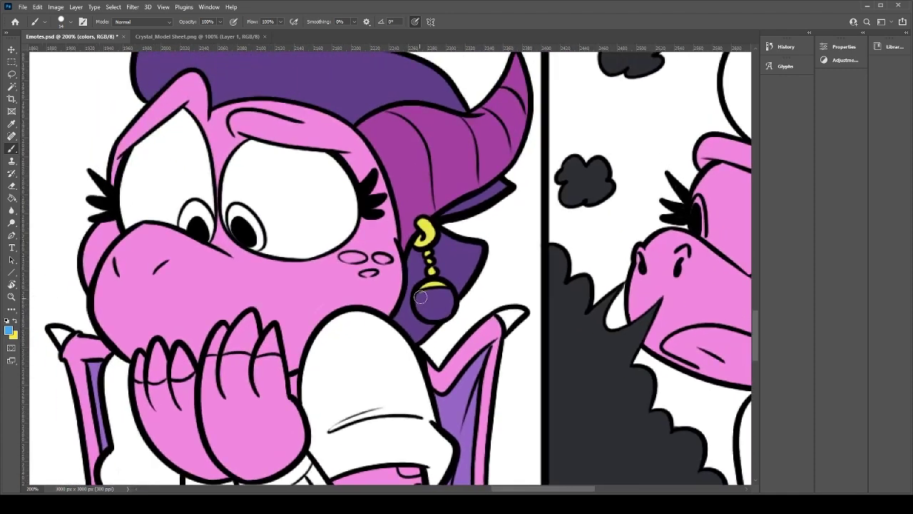
{"action": "mouse_move", "coordinate": [421, 297]}
{"action": "left_mouse_down"}
{"action": "mouse_move", "coordinate": [446, 297]}
{"action": "mouse_move", "coordinate": [435, 299]}
{"action": "mouse_move", "coordinate": [442, 296]}
{"action": "mouse_move", "coordinate": [439, 312]}
{"action": "mouse_move", "coordinate": [449, 296]}
{"action": "mouse_move", "coordinate": [433, 313]}
{"action": "left_mouse_up"}
{"action": "left_click", "coordinate": [426, 223], "text": "alt"}
{"action": "left_click", "coordinate": [319, 315], "text": "alt"}
Step: Sample the purple freckle colour from the thinking emote and paint the three cheek spots on the worried emote
{"action": "left_click_drag", "start_coordinate": [302, 348], "coordinate": [418, 350]}
{"action": "left_click_drag", "start_coordinate": [332, 336], "coordinate": [749, 295]}
{"action": "left_click_drag", "start_coordinate": [445, 278], "coordinate": [635, 322]}
{"action": "left_click_drag", "start_coordinate": [107, 319], "coordinate": [426, 342]}
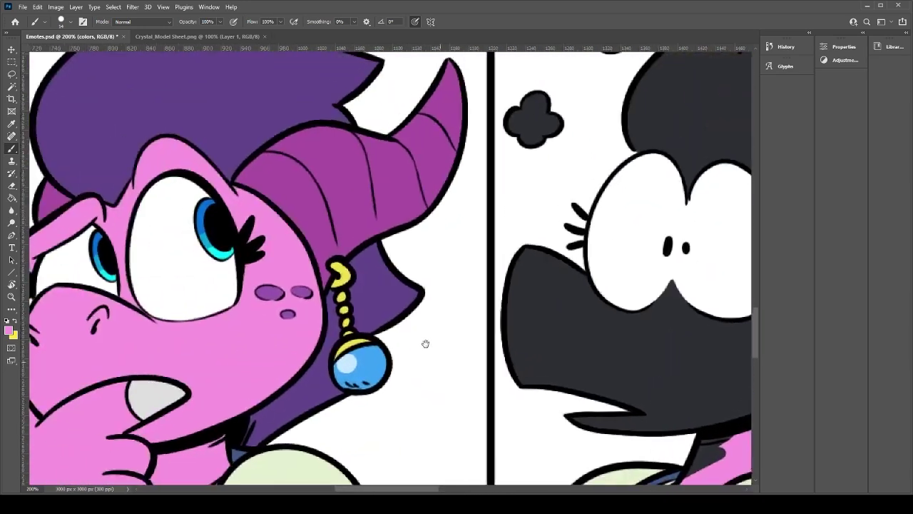
{"action": "left_click", "coordinate": [269, 290], "text": "alt"}
{"action": "left_click_drag", "start_coordinate": [626, 322], "coordinate": [172, 287]}
{"action": "left_click_drag", "start_coordinate": [605, 307], "coordinate": [81, 325]}
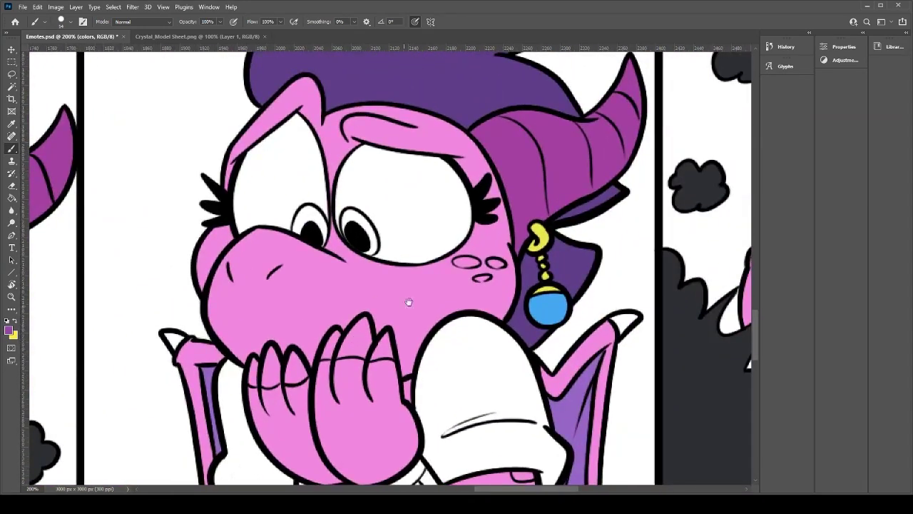
{"action": "left_click_drag", "start_coordinate": [455, 265], "coordinate": [477, 262]}
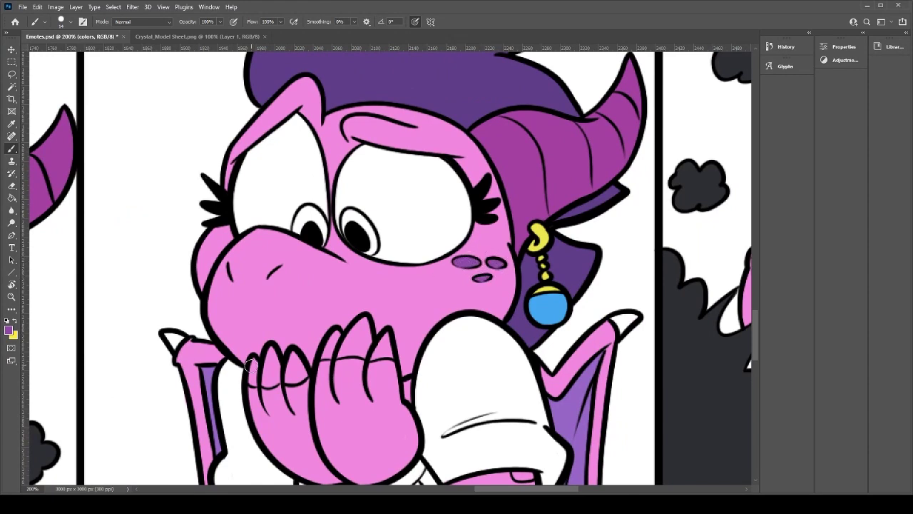
Step: Paint the spots on the worried emote's forearm below the sleeve with the same purple
{"action": "left_click_drag", "start_coordinate": [233, 377], "coordinate": [249, 326]}
{"action": "left_click_drag", "start_coordinate": [121, 330], "coordinate": [638, 316]}
{"action": "left_click_drag", "start_coordinate": [685, 421], "coordinate": [214, 393]}
{"action": "left_click_drag", "start_coordinate": [474, 361], "coordinate": [477, 359]}
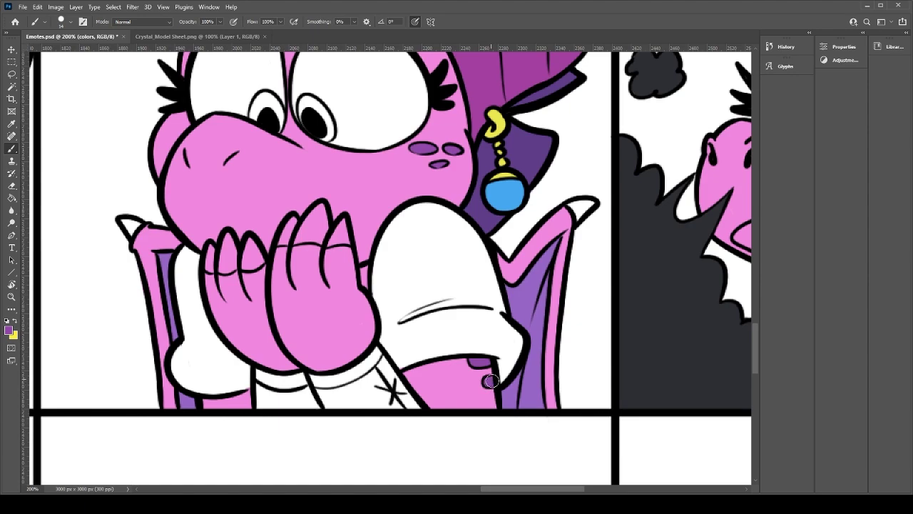
Step: Sample dark brown from the thinking emote's wristband and paint the upper trim of both the worried emote's wristbands
{"action": "left_click_drag", "start_coordinate": [182, 358], "coordinate": [719, 370]}
{"action": "left_click_drag", "start_coordinate": [82, 357], "coordinate": [713, 375]}
{"action": "left_click_drag", "start_coordinate": [219, 367], "coordinate": [289, 308]}
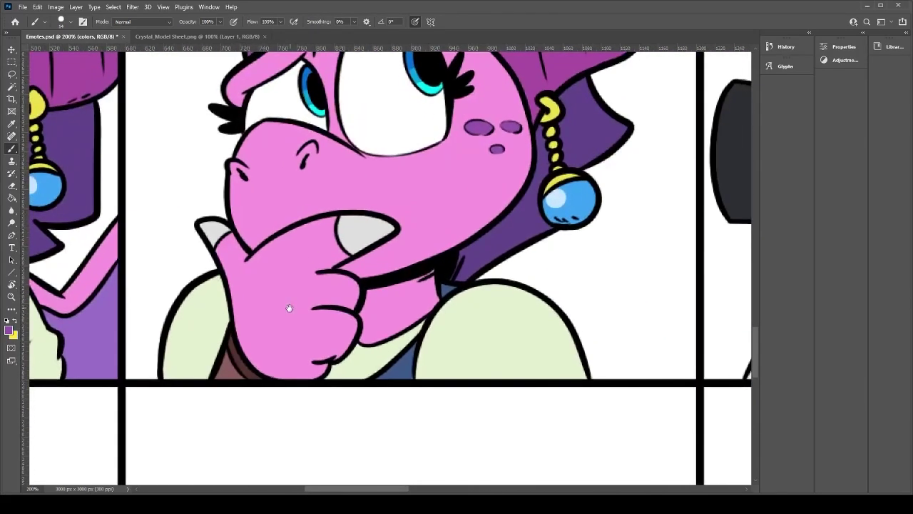
{"action": "scroll", "coordinate": [294, 345], "scroll_direction": "right", "scroll_amount": 10}
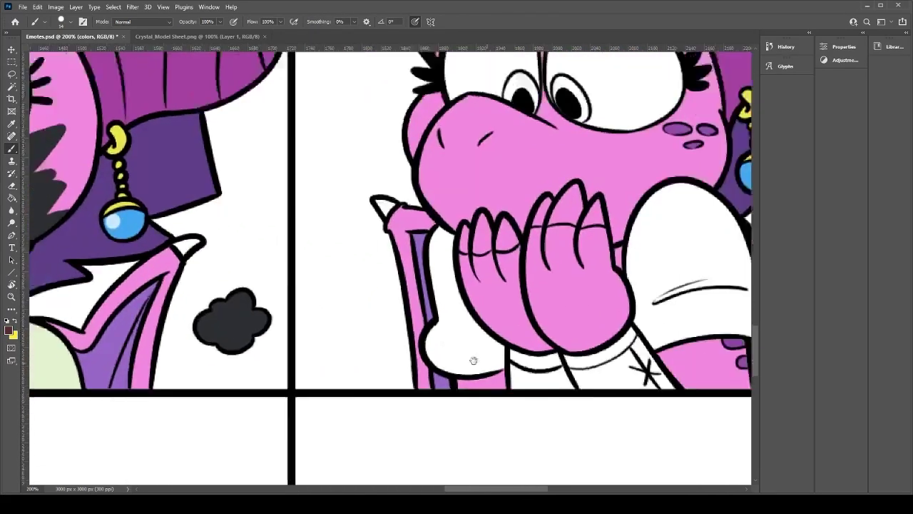
{"action": "mouse_move", "coordinate": [445, 346]}
{"action": "left_mouse_down"}
{"action": "mouse_move", "coordinate": [473, 355]}
{"action": "mouse_move", "coordinate": [457, 349]}
{"action": "mouse_move", "coordinate": [483, 348]}
{"action": "mouse_move", "coordinate": [454, 352]}
{"action": "mouse_move", "coordinate": [502, 346]}
{"action": "mouse_move", "coordinate": [463, 356]}
{"action": "mouse_move", "coordinate": [553, 333]}
{"action": "left_mouse_up"}
{"action": "mouse_move", "coordinate": [503, 351]}
{"action": "left_mouse_down"}
{"action": "mouse_move", "coordinate": [562, 324]}
{"action": "mouse_move", "coordinate": [528, 347]}
{"action": "mouse_move", "coordinate": [563, 325]}
{"action": "mouse_move", "coordinate": [541, 343]}
{"action": "mouse_move", "coordinate": [562, 323]}
{"action": "mouse_move", "coordinate": [510, 358]}
{"action": "mouse_move", "coordinate": [546, 346]}
{"action": "left_mouse_up"}
{"action": "left_click", "coordinate": [514, 333], "text": "alt"}
{"action": "left_click", "coordinate": [480, 352], "text": "alt"}
Step: Sample the lighter reddish brown, paint the body of both the worried emote's wristbands, and touch up the dark brown trim
{"action": "left_click_drag", "start_coordinate": [371, 365], "coordinate": [589, 391]}
{"action": "left_click_drag", "start_coordinate": [243, 398], "coordinate": [529, 310]}
{"action": "scroll", "coordinate": [296, 369], "scroll_direction": "right", "scroll_amount": 20}
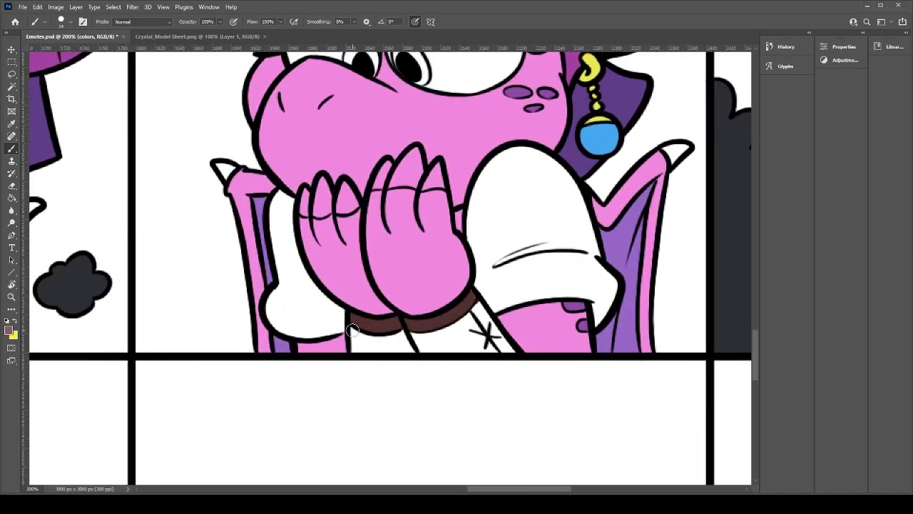
{"action": "mouse_move", "coordinate": [351, 329]}
{"action": "left_mouse_down"}
{"action": "mouse_move", "coordinate": [410, 338]}
{"action": "mouse_move", "coordinate": [371, 342]}
{"action": "mouse_move", "coordinate": [364, 336]}
{"action": "mouse_move", "coordinate": [410, 332]}
{"action": "mouse_move", "coordinate": [417, 349]}
{"action": "mouse_move", "coordinate": [355, 350]}
{"action": "left_mouse_up"}
{"action": "mouse_move", "coordinate": [428, 333]}
{"action": "left_mouse_down"}
{"action": "mouse_move", "coordinate": [451, 335]}
{"action": "mouse_move", "coordinate": [441, 330]}
{"action": "mouse_move", "coordinate": [477, 306]}
{"action": "mouse_move", "coordinate": [433, 339]}
{"action": "mouse_move", "coordinate": [478, 301]}
{"action": "mouse_move", "coordinate": [416, 340]}
{"action": "mouse_move", "coordinate": [482, 302]}
{"action": "mouse_move", "coordinate": [471, 319]}
{"action": "mouse_move", "coordinate": [519, 352]}
{"action": "mouse_move", "coordinate": [475, 340]}
{"action": "mouse_move", "coordinate": [504, 351]}
{"action": "mouse_move", "coordinate": [411, 352]}
{"action": "mouse_move", "coordinate": [478, 326]}
{"action": "left_mouse_up"}
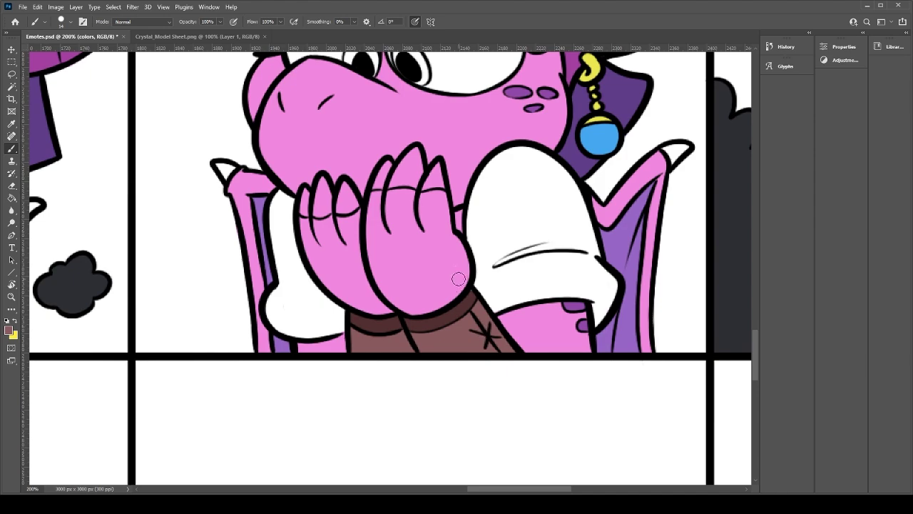
{"action": "left_click", "coordinate": [452, 313], "text": "alt"}
{"action": "left_click_drag", "start_coordinate": [469, 296], "coordinate": [474, 297]}
Step: Sample the darker blue from the thinking emote's iris and paint both of the worried emote's irises with it
{"action": "mouse_move", "coordinate": [313, 254]}
{"action": "left_mouse_down"}
{"action": "mouse_move", "coordinate": [324, 274]}
{"action": "mouse_move", "coordinate": [287, 368]}
{"action": "mouse_move", "coordinate": [671, 444]}
{"action": "left_mouse_up"}
{"action": "left_click_drag", "start_coordinate": [253, 287], "coordinate": [692, 286]}
{"action": "left_click_drag", "start_coordinate": [145, 314], "coordinate": [432, 270]}
{"action": "left_click", "coordinate": [369, 165], "text": "alt"}
{"action": "scroll", "coordinate": [147, 326], "scroll_direction": "right", "scroll_amount": 14}
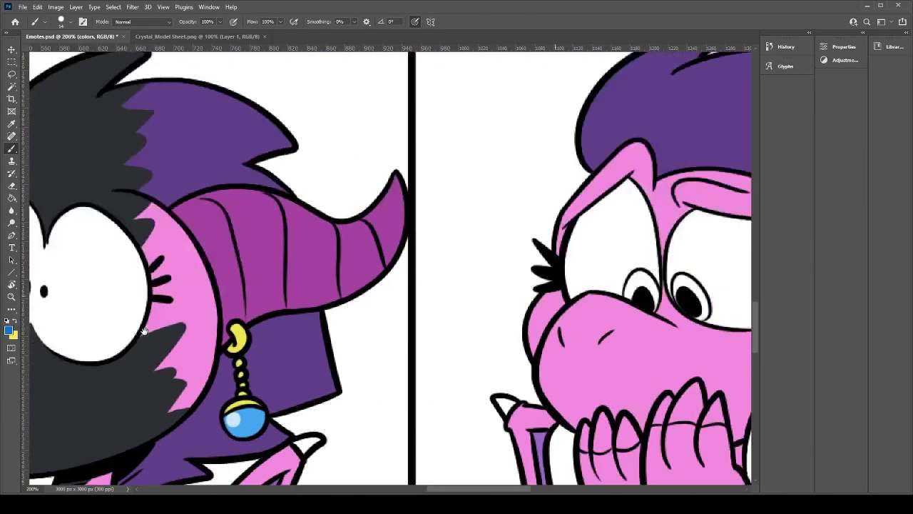
{"action": "mouse_move", "coordinate": [425, 312]}
{"action": "left_mouse_down"}
{"action": "mouse_move", "coordinate": [443, 283]}
{"action": "mouse_move", "coordinate": [446, 307]}
{"action": "left_mouse_up"}
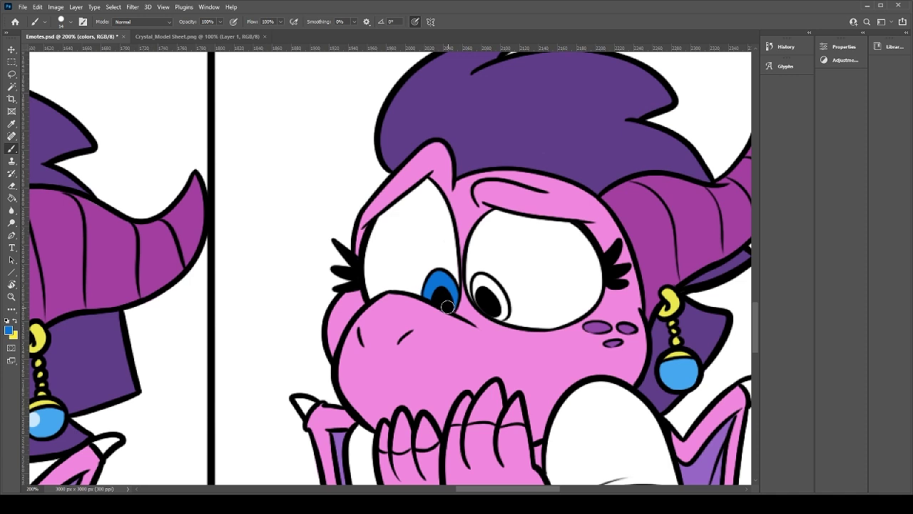
{"action": "mouse_move", "coordinate": [483, 302]}
{"action": "left_mouse_down"}
{"action": "mouse_move", "coordinate": [479, 284]}
{"action": "mouse_move", "coordinate": [503, 306]}
{"action": "mouse_move", "coordinate": [496, 294]}
{"action": "left_mouse_up"}
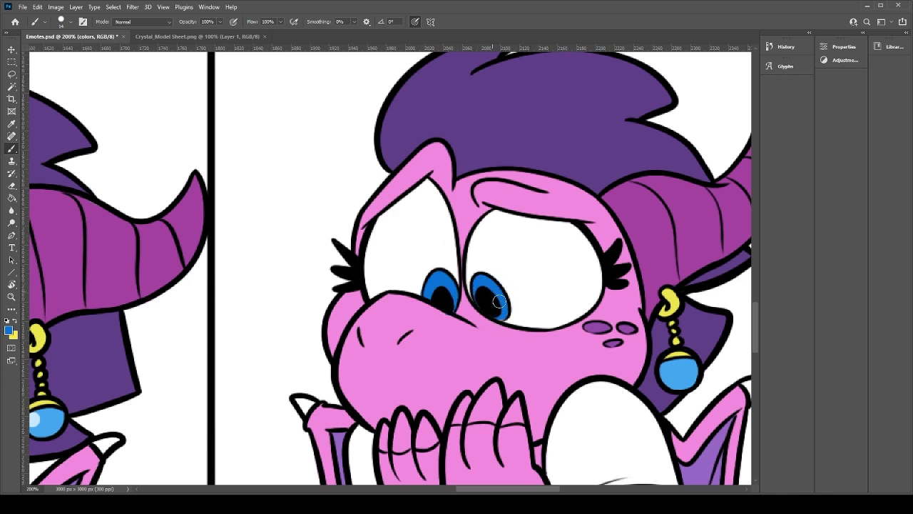
Step: Sample the lighter mid blue from the thinking emote's iris and paint it over the lower part of the worried emote's irises
{"action": "scroll", "coordinate": [420, 279], "scroll_direction": "left", "scroll_amount": 20}
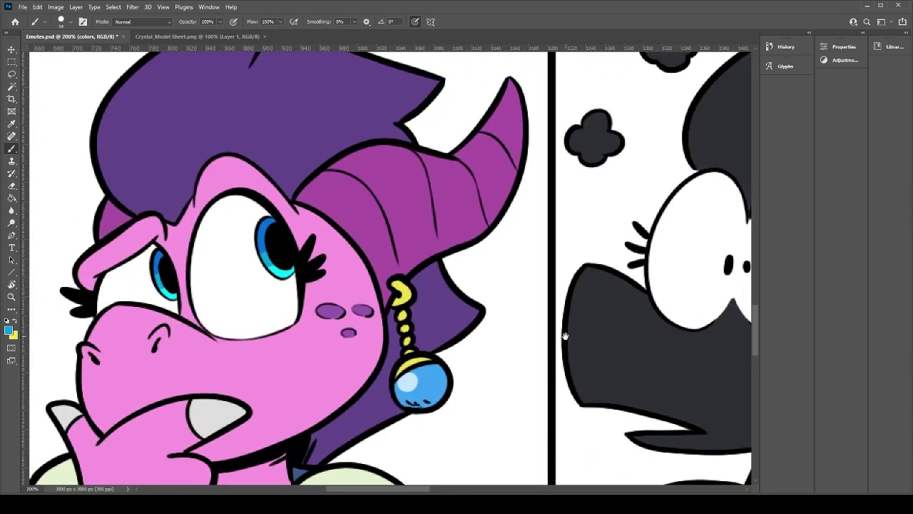
{"action": "scroll", "coordinate": [322, 320], "scroll_direction": "right", "scroll_amount": 20}
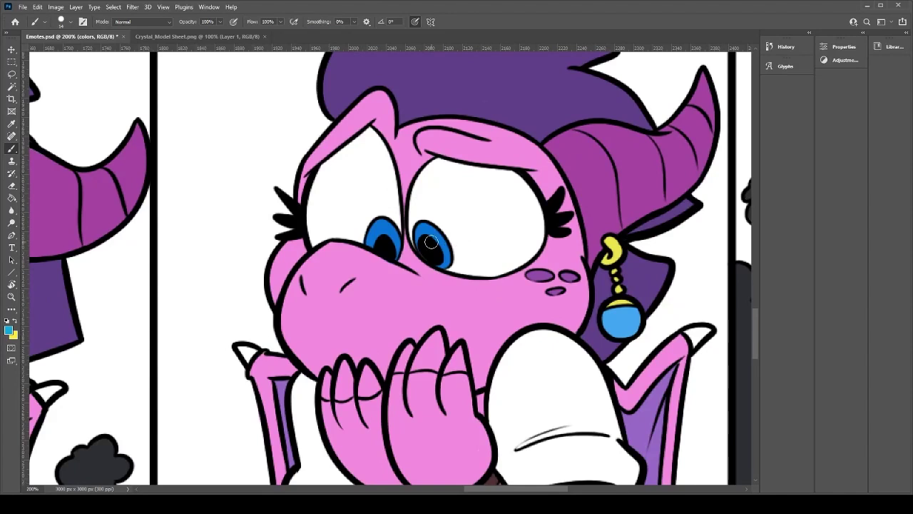
{"action": "left_click_drag", "start_coordinate": [449, 244], "coordinate": [437, 255]}
{"action": "left_click", "coordinate": [467, 233], "text": "alt"}
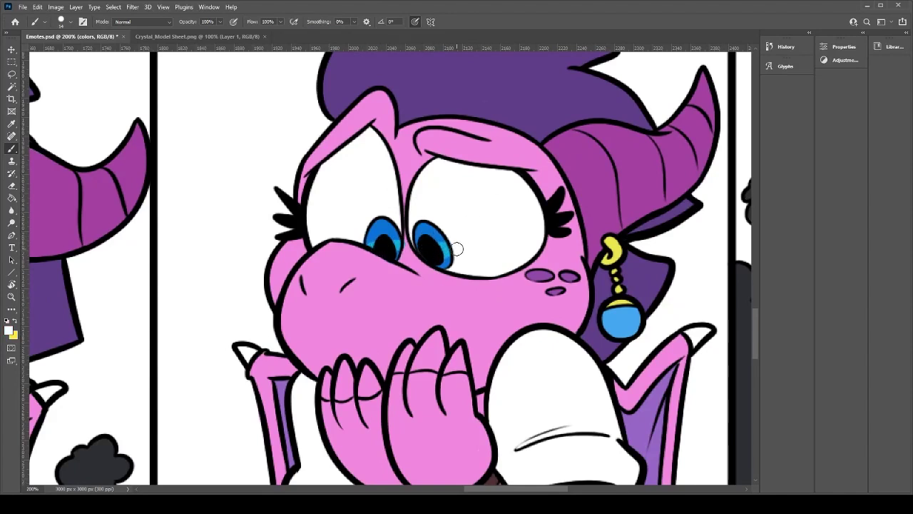
{"action": "left_click", "coordinate": [414, 251], "text": "alt"}
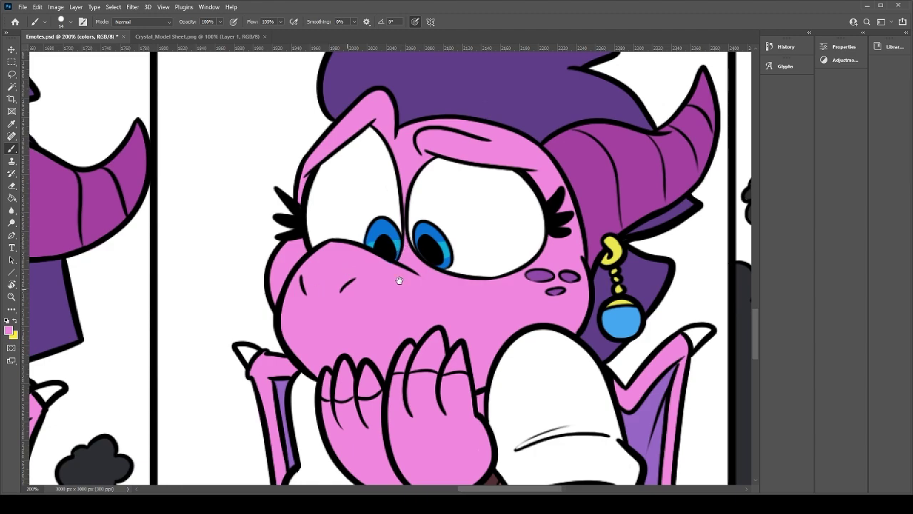
Step: Sample the bright cyan from the thinking emote's iris and paint it along the bottom of the worried emote's irises
{"action": "left_click_drag", "start_coordinate": [315, 292], "coordinate": [541, 281]}
{"action": "left_click_drag", "start_coordinate": [224, 297], "coordinate": [443, 282]}
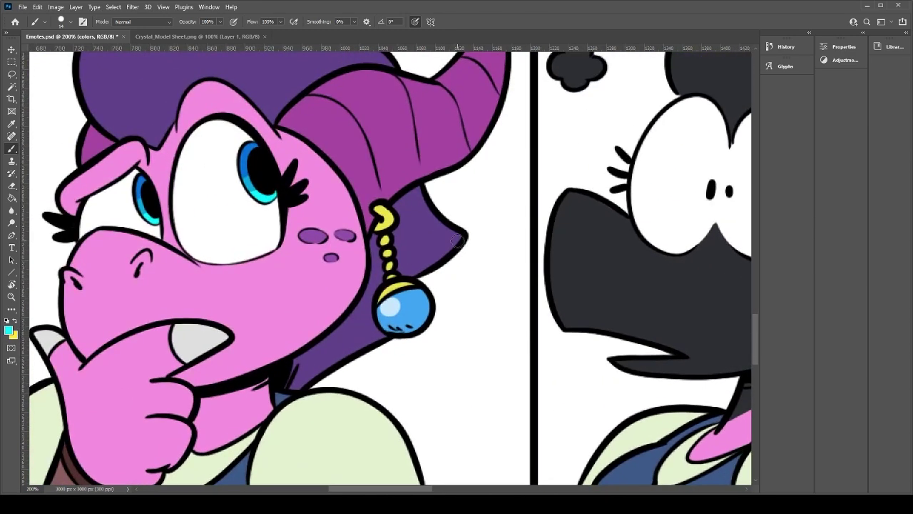
{"action": "scroll", "coordinate": [417, 221], "scroll_direction": "right", "scroll_amount": 10}
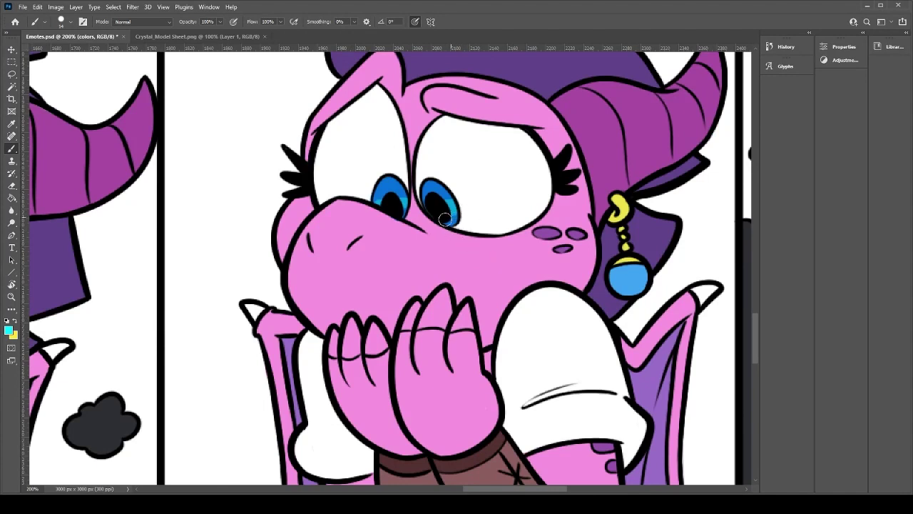
{"action": "mouse_move", "coordinate": [454, 216]}
{"action": "left_mouse_down"}
{"action": "mouse_move", "coordinate": [451, 223]}
{"action": "mouse_move", "coordinate": [455, 215]}
{"action": "left_mouse_up"}
{"action": "left_click", "coordinate": [389, 225], "text": "alt"}
Step: Sample the light grey claw colour from the thinking emote and paint the finger claws on both the worried emote's hands
{"action": "mouse_move", "coordinate": [382, 272]}
{"action": "left_mouse_down"}
{"action": "mouse_move", "coordinate": [425, 329]}
{"action": "mouse_move", "coordinate": [377, 286]}
{"action": "mouse_move", "coordinate": [499, 264]}
{"action": "left_mouse_up"}
{"action": "left_click_drag", "start_coordinate": [379, 307], "coordinate": [648, 271]}
{"action": "left_click", "coordinate": [447, 345], "text": "alt"}
{"action": "left_click_drag", "start_coordinate": [713, 346], "coordinate": [312, 325]}
{"action": "mouse_move", "coordinate": [714, 327]}
{"action": "left_mouse_down"}
{"action": "mouse_move", "coordinate": [419, 317]}
{"action": "mouse_move", "coordinate": [205, 345]}
{"action": "left_mouse_up"}
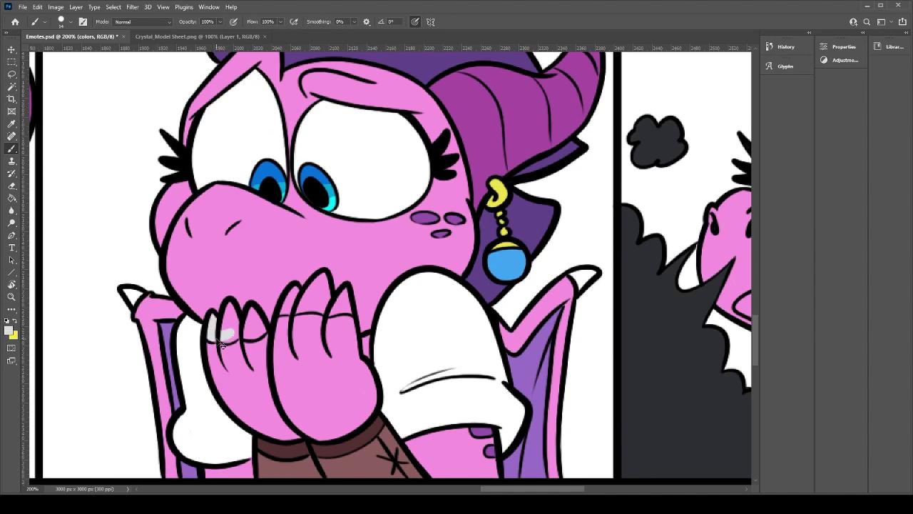
{"action": "mouse_move", "coordinate": [226, 335]}
{"action": "left_mouse_down"}
{"action": "mouse_move", "coordinate": [228, 315]}
{"action": "mouse_move", "coordinate": [234, 327]}
{"action": "mouse_move", "coordinate": [257, 320]}
{"action": "mouse_move", "coordinate": [255, 330]}
{"action": "mouse_move", "coordinate": [293, 294]}
{"action": "mouse_move", "coordinate": [325, 299]}
{"action": "mouse_move", "coordinate": [314, 294]}
{"action": "mouse_move", "coordinate": [333, 311]}
{"action": "mouse_move", "coordinate": [347, 297]}
{"action": "mouse_move", "coordinate": [349, 309]}
{"action": "left_mouse_up"}
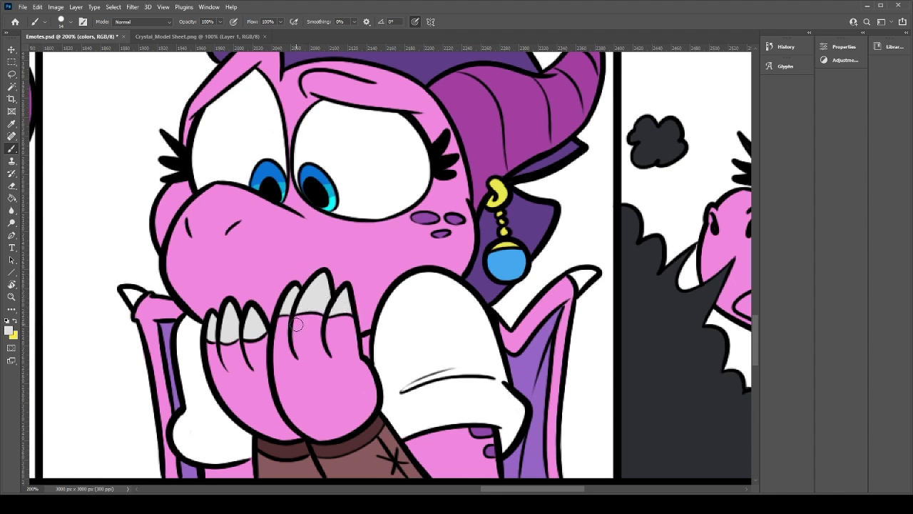
{"action": "left_click_drag", "start_coordinate": [317, 338], "coordinate": [334, 303]}
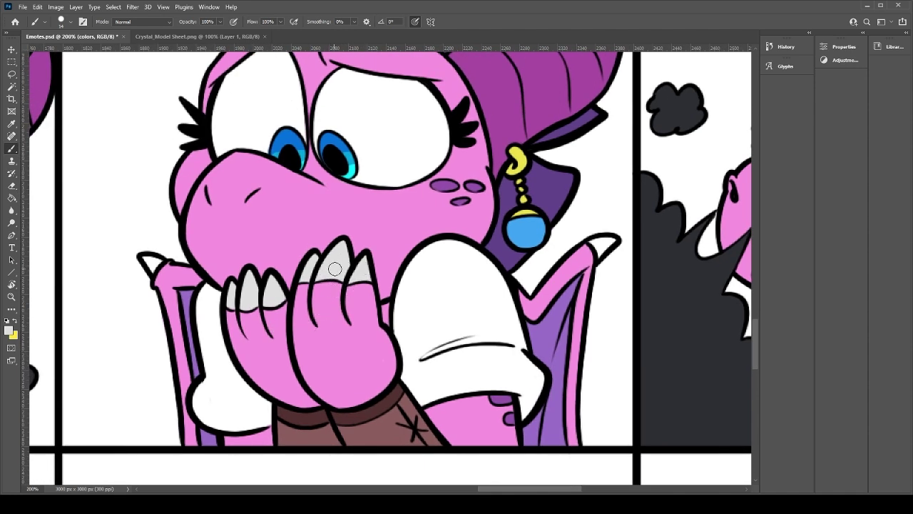
Step: Paint the wing claws light grey on the soot-covered emote and on both of the worried emote's wings
{"action": "left_click_drag", "start_coordinate": [253, 292], "coordinate": [462, 237]}
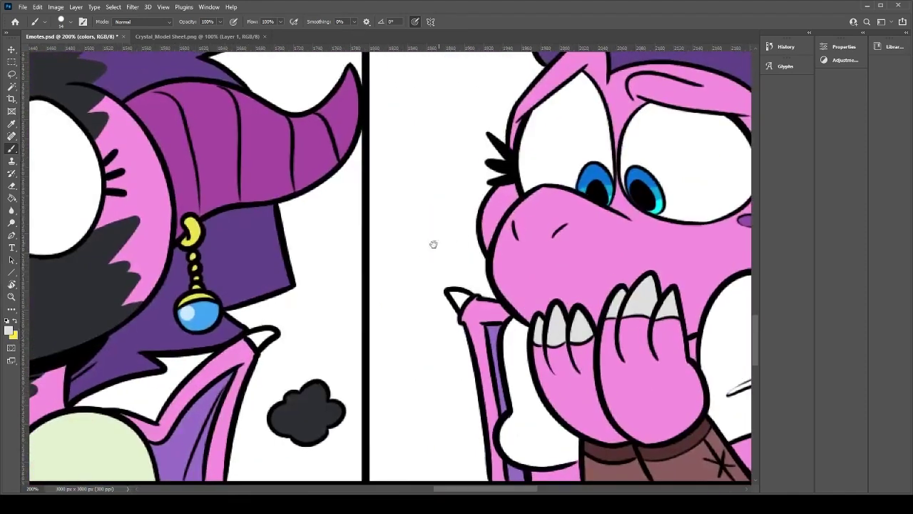
{"action": "left_click_drag", "start_coordinate": [252, 342], "coordinate": [261, 335]}
{"action": "mouse_move", "coordinate": [452, 294]}
{"action": "left_mouse_down"}
{"action": "mouse_move", "coordinate": [460, 303]}
{"action": "mouse_move", "coordinate": [327, 303]}
{"action": "mouse_move", "coordinate": [319, 295]}
{"action": "left_mouse_up"}
{"action": "left_click", "coordinate": [318, 296], "text": "alt"}
{"action": "left_click", "coordinate": [298, 289], "text": "alt"}
{"action": "mouse_move", "coordinate": [699, 301]}
{"action": "left_mouse_down"}
{"action": "mouse_move", "coordinate": [464, 305]}
{"action": "mouse_move", "coordinate": [515, 271]}
{"action": "left_mouse_up"}
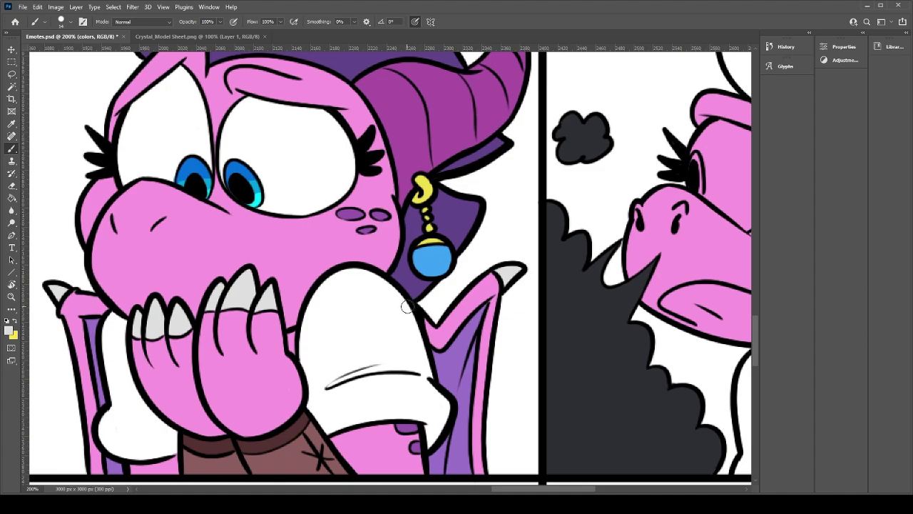
Step: Sample the pale green shirt colour, outline and fill the worried emote's right sleeve, and paint the left sleeve to match
{"action": "mouse_move", "coordinate": [132, 366]}
{"action": "left_mouse_down"}
{"action": "mouse_move", "coordinate": [534, 375]}
{"action": "mouse_move", "coordinate": [653, 364]}
{"action": "left_mouse_up"}
{"action": "mouse_move", "coordinate": [89, 403]}
{"action": "left_mouse_down"}
{"action": "mouse_move", "coordinate": [404, 303]}
{"action": "mouse_move", "coordinate": [400, 309]}
{"action": "left_mouse_up"}
{"action": "left_click_drag", "start_coordinate": [591, 339], "coordinate": [312, 397]}
{"action": "mouse_move", "coordinate": [436, 317]}
{"action": "left_mouse_down"}
{"action": "mouse_move", "coordinate": [433, 349]}
{"action": "mouse_move", "coordinate": [444, 313]}
{"action": "mouse_move", "coordinate": [435, 340]}
{"action": "mouse_move", "coordinate": [468, 291]}
{"action": "mouse_move", "coordinate": [483, 289]}
{"action": "mouse_move", "coordinate": [523, 315]}
{"action": "mouse_move", "coordinate": [543, 360]}
{"action": "mouse_move", "coordinate": [531, 321]}
{"action": "mouse_move", "coordinate": [553, 402]}
{"action": "mouse_move", "coordinate": [553, 381]}
{"action": "mouse_move", "coordinate": [573, 418]}
{"action": "mouse_move", "coordinate": [554, 453]}
{"action": "mouse_move", "coordinate": [555, 428]}
{"action": "left_mouse_up"}
{"action": "mouse_move", "coordinate": [456, 440]}
{"action": "left_mouse_down"}
{"action": "mouse_move", "coordinate": [562, 420]}
{"action": "mouse_move", "coordinate": [531, 408]}
{"action": "mouse_move", "coordinate": [561, 415]}
{"action": "mouse_move", "coordinate": [446, 432]}
{"action": "mouse_move", "coordinate": [454, 440]}
{"action": "mouse_move", "coordinate": [437, 416]}
{"action": "mouse_move", "coordinate": [430, 364]}
{"action": "left_mouse_up"}
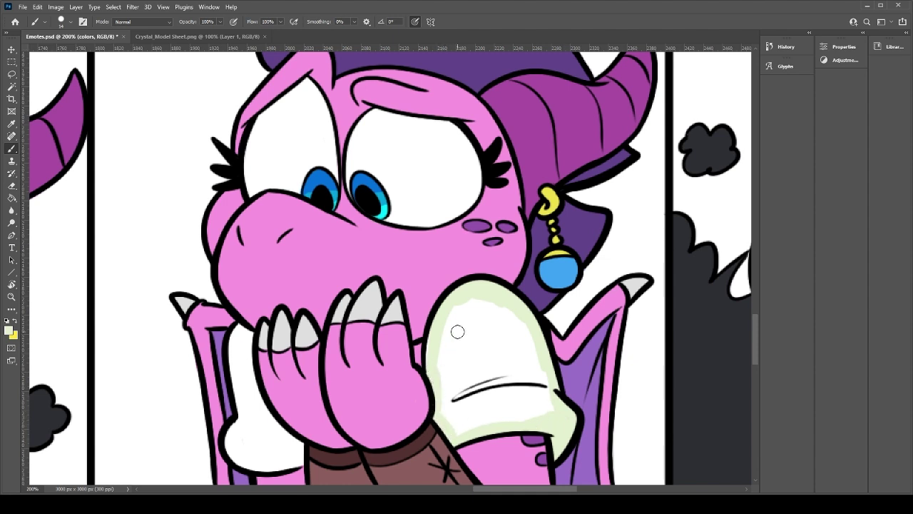
{"action": "key", "text": "g"}
{"action": "left_click", "coordinate": [467, 363]}
{"action": "key", "text": "b"}
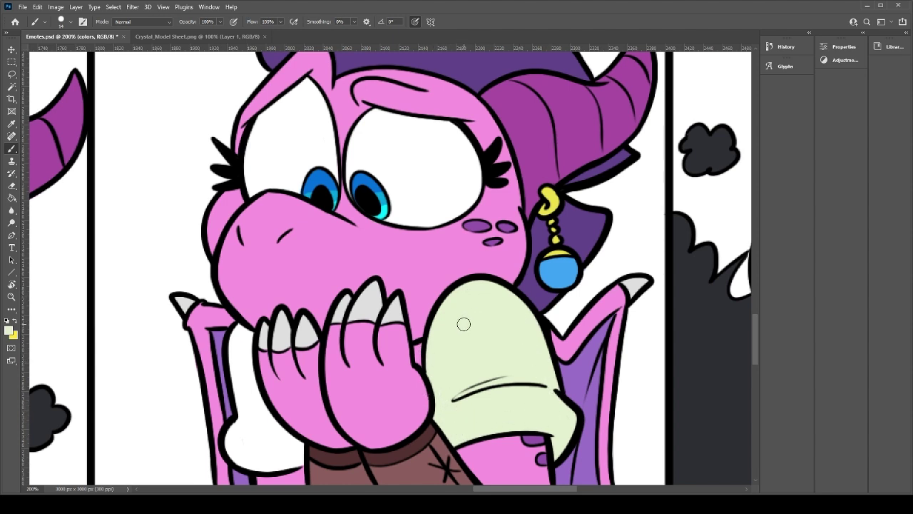
{"action": "mouse_move", "coordinate": [234, 324]}
{"action": "left_mouse_down"}
{"action": "mouse_move", "coordinate": [249, 373]}
{"action": "mouse_move", "coordinate": [245, 357]}
{"action": "mouse_move", "coordinate": [235, 356]}
{"action": "mouse_move", "coordinate": [253, 334]}
{"action": "mouse_move", "coordinate": [264, 416]}
{"action": "mouse_move", "coordinate": [252, 386]}
{"action": "mouse_move", "coordinate": [302, 459]}
{"action": "mouse_move", "coordinate": [246, 463]}
{"action": "mouse_move", "coordinate": [251, 450]}
{"action": "mouse_move", "coordinate": [232, 437]}
{"action": "mouse_move", "coordinate": [239, 421]}
{"action": "mouse_move", "coordinate": [259, 463]}
{"action": "mouse_move", "coordinate": [297, 445]}
{"action": "mouse_move", "coordinate": [247, 401]}
{"action": "mouse_move", "coordinate": [235, 372]}
{"action": "left_mouse_up"}
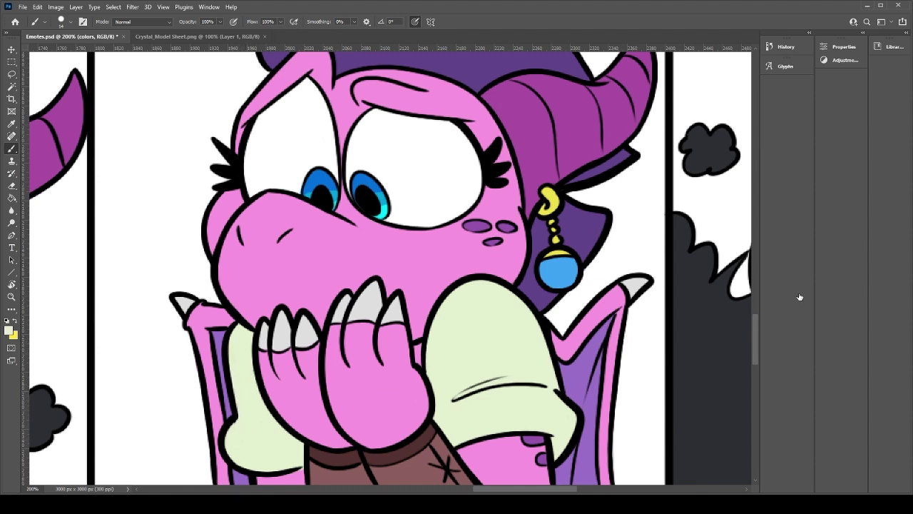
{"action": "key", "text": "alt+bracketright"}
{"action": "key", "text": "e"}
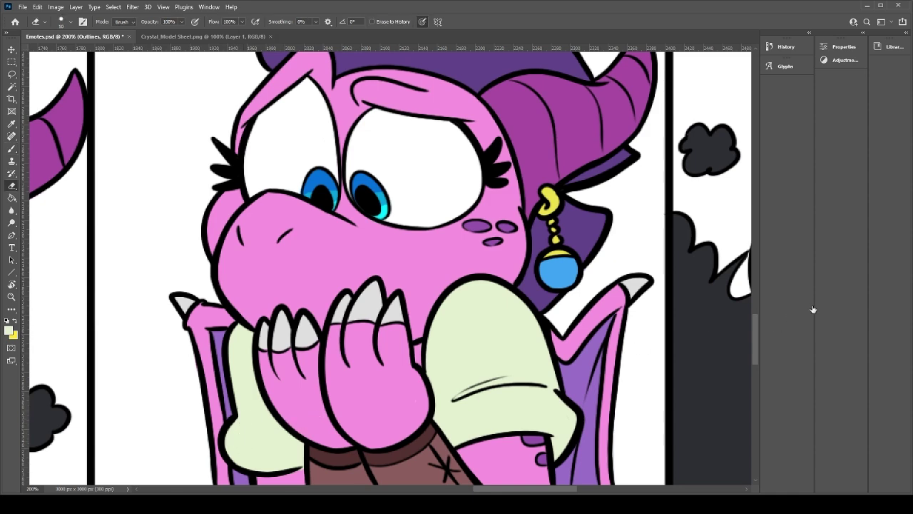
{"action": "key", "text": "alt+bracketleft"}
{"action": "key", "text": "b"}
Step: Outline the inside of the frowning emote's far eye in white on the colors layer and fill the rest white
{"action": "mouse_move", "coordinate": [506, 352]}
{"action": "left_mouse_down"}
{"action": "mouse_move", "coordinate": [346, 336]}
{"action": "mouse_move", "coordinate": [356, 359]}
{"action": "left_mouse_up"}
{"action": "key", "text": "ctrl+minus"}
{"action": "key", "text": "ctrl+minus"}
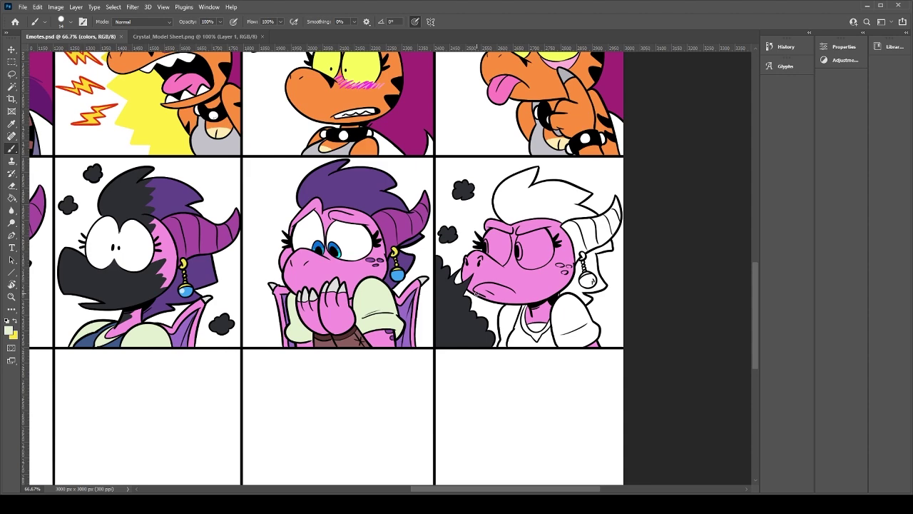
{"action": "key", "text": "ctrl+plus"}
{"action": "key", "text": "ctrl+plus"}
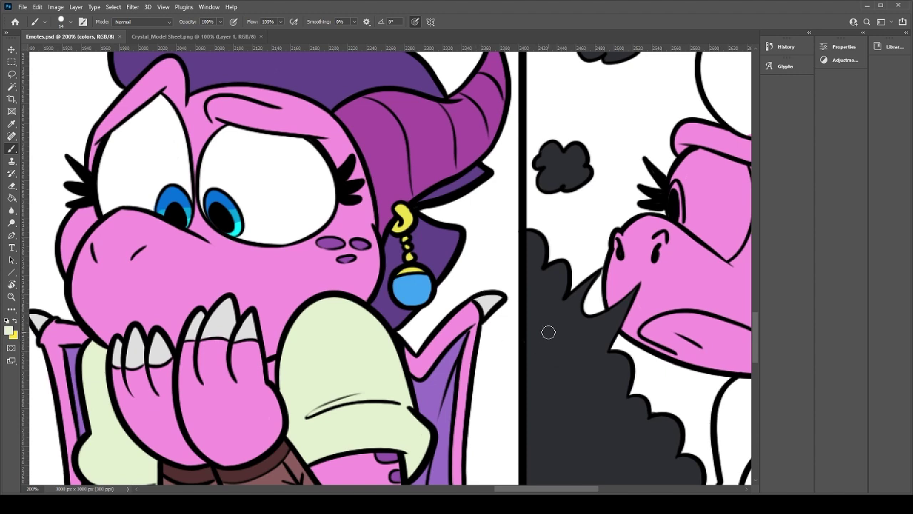
{"action": "scroll", "coordinate": [512, 267], "scroll_direction": "right", "scroll_amount": 6}
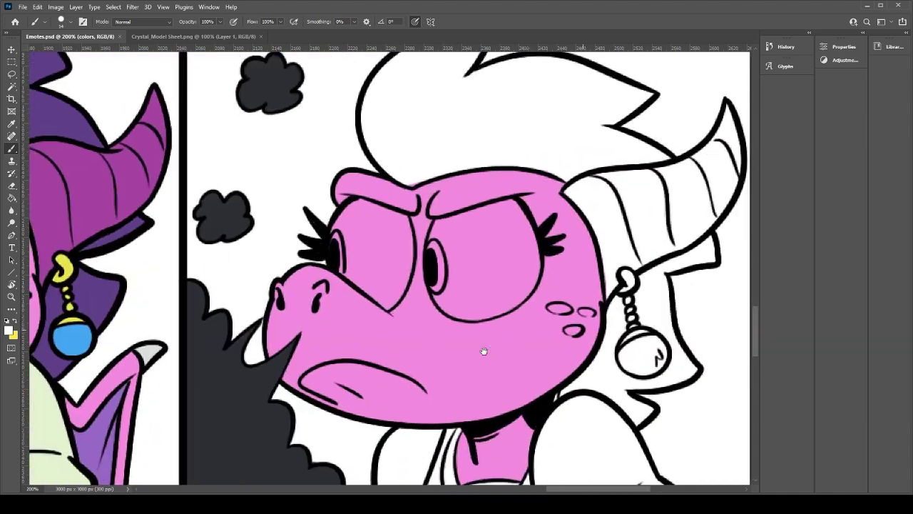
{"action": "mouse_move", "coordinate": [229, 251]}
{"action": "left_mouse_down"}
{"action": "mouse_move", "coordinate": [247, 225]}
{"action": "mouse_move", "coordinate": [250, 206]}
{"action": "mouse_move", "coordinate": [292, 217]}
{"action": "mouse_move", "coordinate": [305, 245]}
{"action": "mouse_move", "coordinate": [294, 286]}
{"action": "mouse_move", "coordinate": [300, 232]}
{"action": "mouse_move", "coordinate": [280, 306]}
{"action": "mouse_move", "coordinate": [287, 265]}
{"action": "mouse_move", "coordinate": [276, 309]}
{"action": "mouse_move", "coordinate": [227, 262]}
{"action": "mouse_move", "coordinate": [253, 284]}
{"action": "mouse_move", "coordinate": [243, 264]}
{"action": "mouse_move", "coordinate": [256, 281]}
{"action": "left_mouse_up"}
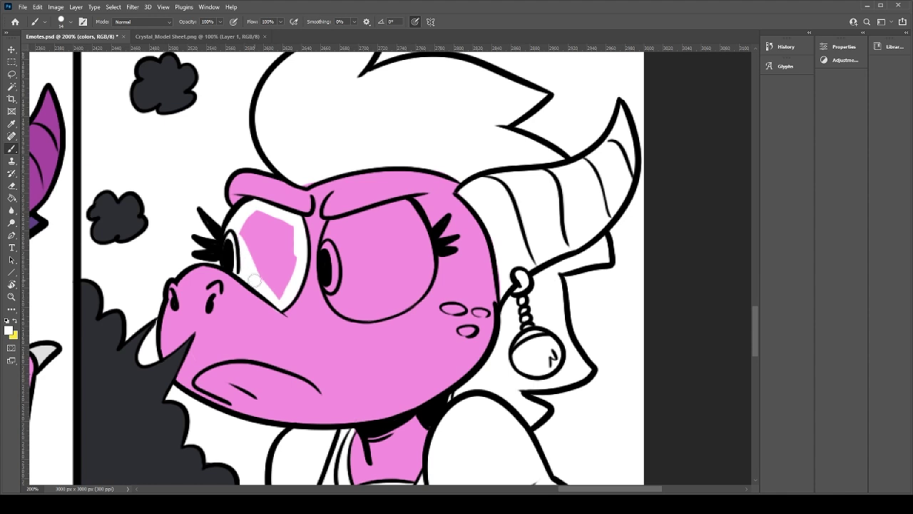
{"action": "key", "text": "g"}
{"action": "left_click", "coordinate": [262, 267]}
{"action": "key", "text": "b"}
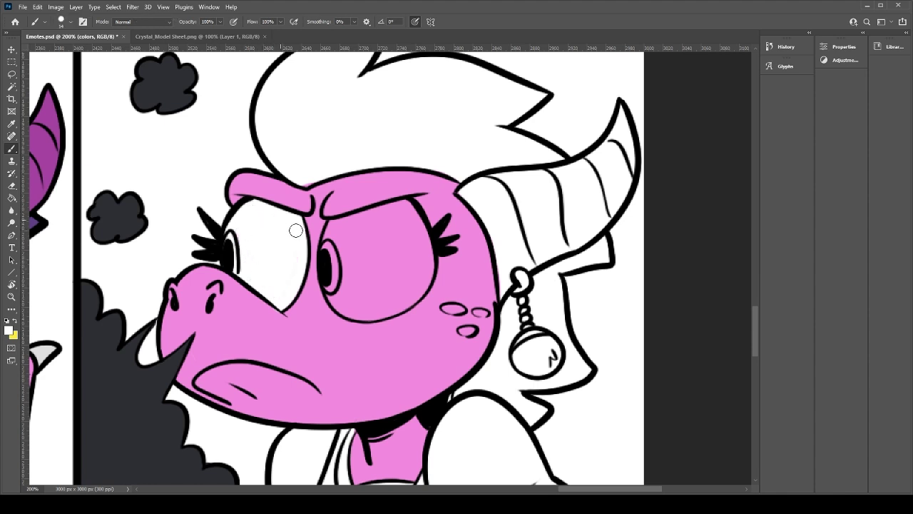
{"action": "left_click", "coordinate": [260, 322], "text": "alt"}
{"action": "left_click", "coordinate": [817, 283]}
{"action": "left_click", "coordinate": [215, 246], "text": "alt"}
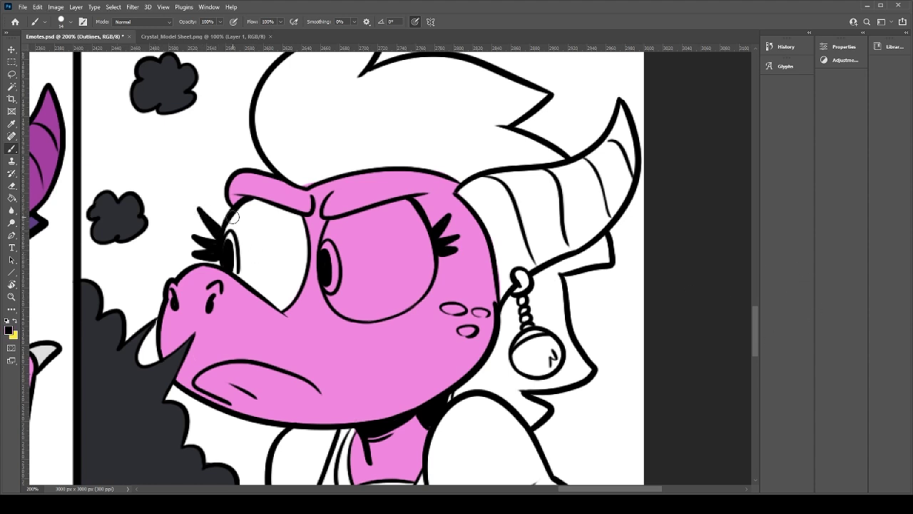
{"action": "key", "text": "alt+["}
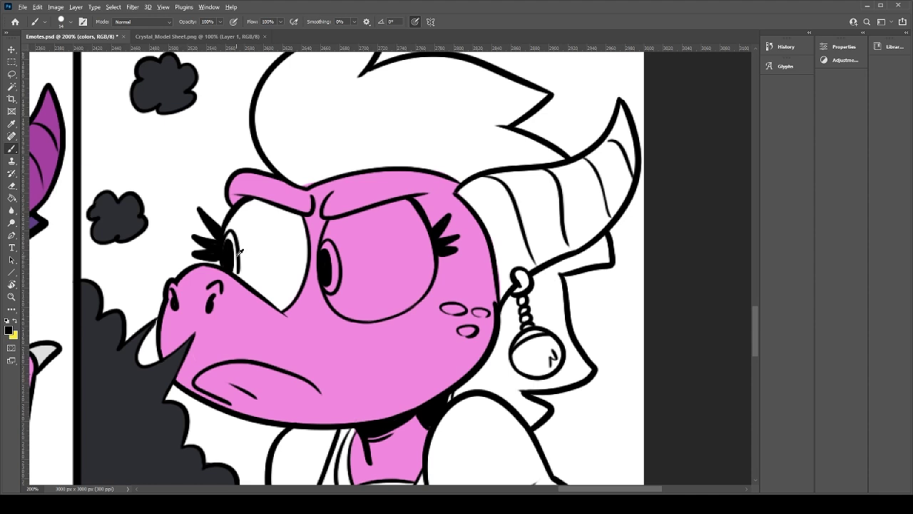
{"action": "mouse_move", "coordinate": [335, 222]}
{"action": "left_mouse_down"}
{"action": "mouse_move", "coordinate": [333, 293]}
{"action": "mouse_move", "coordinate": [369, 313]}
{"action": "left_mouse_up"}
{"action": "key", "text": "ctrl+z"}
Step: Paint a white border inside the frowning emote's near eye and fill the enclosed pink area white
{"action": "mouse_move", "coordinate": [328, 288]}
{"action": "left_mouse_down"}
{"action": "mouse_move", "coordinate": [367, 309]}
{"action": "mouse_move", "coordinate": [340, 305]}
{"action": "mouse_move", "coordinate": [384, 297]}
{"action": "mouse_move", "coordinate": [355, 314]}
{"action": "mouse_move", "coordinate": [399, 286]}
{"action": "left_mouse_up"}
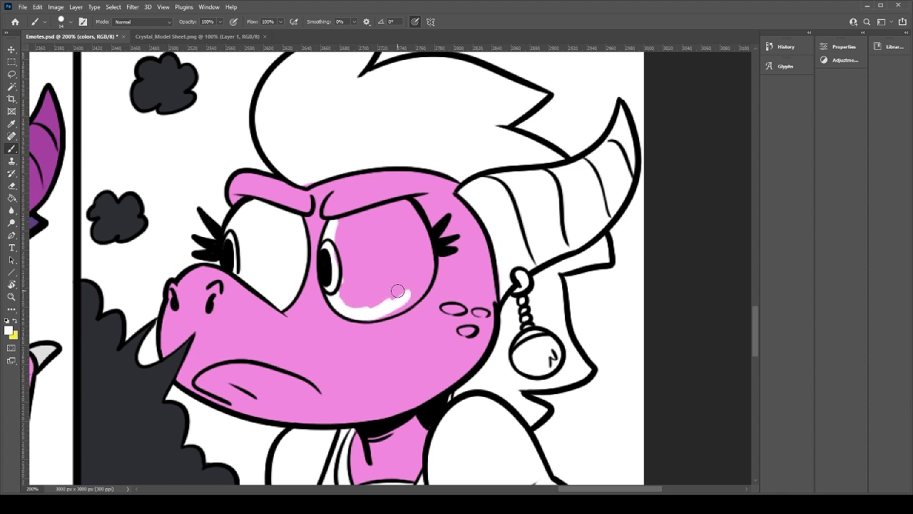
{"action": "mouse_move", "coordinate": [371, 317]}
{"action": "left_mouse_down"}
{"action": "mouse_move", "coordinate": [423, 277]}
{"action": "mouse_move", "coordinate": [406, 304]}
{"action": "mouse_move", "coordinate": [423, 253]}
{"action": "mouse_move", "coordinate": [427, 286]}
{"action": "mouse_move", "coordinate": [407, 204]}
{"action": "mouse_move", "coordinate": [417, 218]}
{"action": "mouse_move", "coordinate": [409, 203]}
{"action": "mouse_move", "coordinate": [334, 224]}
{"action": "mouse_move", "coordinate": [393, 208]}
{"action": "left_mouse_up"}
{"action": "key", "text": "g"}
{"action": "left_click", "coordinate": [349, 245]}
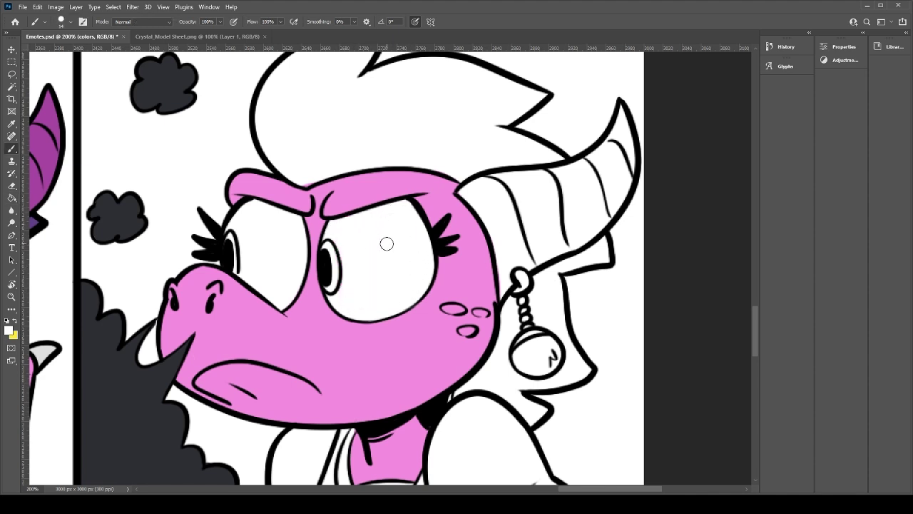
Step: Touch up the white of the eye and start outlining the inside of the hair tuft in purple sampled from the neighbouring emote
{"action": "left_click_drag", "start_coordinate": [330, 298], "coordinate": [325, 281]}
{"action": "left_click_drag", "start_coordinate": [163, 289], "coordinate": [497, 416]}
{"action": "left_click", "coordinate": [253, 212], "text": "alt"}
{"action": "mouse_move", "coordinate": [557, 292]}
{"action": "left_mouse_down"}
{"action": "mouse_move", "coordinate": [319, 309]}
{"action": "mouse_move", "coordinate": [221, 330]}
{"action": "left_mouse_up"}
{"action": "mouse_move", "coordinate": [322, 314]}
{"action": "left_mouse_down"}
{"action": "mouse_move", "coordinate": [309, 271]}
{"action": "mouse_move", "coordinate": [317, 298]}
{"action": "mouse_move", "coordinate": [304, 281]}
{"action": "mouse_move", "coordinate": [314, 288]}
{"action": "mouse_move", "coordinate": [329, 212]}
{"action": "left_mouse_up"}
{"action": "mouse_move", "coordinate": [309, 276]}
{"action": "left_mouse_down"}
{"action": "mouse_move", "coordinate": [307, 242]}
{"action": "mouse_move", "coordinate": [379, 172]}
{"action": "mouse_move", "coordinate": [425, 156]}
{"action": "mouse_move", "coordinate": [384, 235]}
{"action": "mouse_move", "coordinate": [491, 201]}
{"action": "mouse_move", "coordinate": [584, 234]}
{"action": "mouse_move", "coordinate": [526, 212]}
{"action": "left_mouse_up"}
{"action": "left_click_drag", "start_coordinate": [576, 241], "coordinate": [556, 246]}
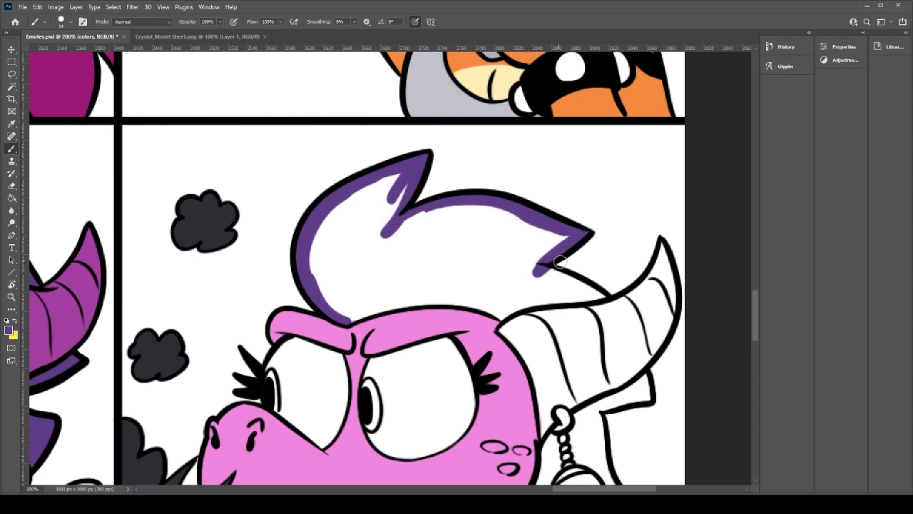
Step: Complete the purple border along the tuft's remaining edges and fill the rest of the tuft with the same purple
{"action": "mouse_move", "coordinate": [606, 299]}
{"action": "left_mouse_down"}
{"action": "mouse_move", "coordinate": [517, 267]}
{"action": "mouse_move", "coordinate": [539, 268]}
{"action": "left_mouse_up"}
{"action": "mouse_move", "coordinate": [579, 296]}
{"action": "left_mouse_down"}
{"action": "mouse_move", "coordinate": [603, 298]}
{"action": "mouse_move", "coordinate": [532, 297]}
{"action": "mouse_move", "coordinate": [505, 318]}
{"action": "mouse_move", "coordinate": [542, 297]}
{"action": "mouse_move", "coordinate": [589, 296]}
{"action": "left_mouse_up"}
{"action": "left_click_drag", "start_coordinate": [596, 332], "coordinate": [580, 316]}
{"action": "mouse_move", "coordinate": [335, 306]}
{"action": "left_mouse_down"}
{"action": "mouse_move", "coordinate": [449, 280]}
{"action": "mouse_move", "coordinate": [491, 300]}
{"action": "mouse_move", "coordinate": [460, 280]}
{"action": "mouse_move", "coordinate": [488, 295]}
{"action": "mouse_move", "coordinate": [406, 275]}
{"action": "mouse_move", "coordinate": [332, 298]}
{"action": "mouse_move", "coordinate": [299, 239]}
{"action": "mouse_move", "coordinate": [322, 204]}
{"action": "mouse_move", "coordinate": [371, 192]}
{"action": "mouse_move", "coordinate": [380, 163]}
{"action": "mouse_move", "coordinate": [415, 202]}
{"action": "mouse_move", "coordinate": [365, 224]}
{"action": "mouse_move", "coordinate": [523, 209]}
{"action": "mouse_move", "coordinate": [549, 222]}
{"action": "mouse_move", "coordinate": [538, 265]}
{"action": "mouse_move", "coordinate": [490, 284]}
{"action": "mouse_move", "coordinate": [393, 174]}
{"action": "left_mouse_up"}
{"action": "key", "text": "g"}
{"action": "left_click", "coordinate": [473, 267]}
{"action": "key", "text": "b"}
{"action": "mouse_move", "coordinate": [492, 272]}
{"action": "left_mouse_down"}
{"action": "mouse_move", "coordinate": [504, 261]}
{"action": "mouse_move", "coordinate": [432, 295]}
{"action": "mouse_move", "coordinate": [495, 265]}
{"action": "mouse_move", "coordinate": [482, 276]}
{"action": "left_mouse_up"}
Step: Colour the hair behind the head and earring purple, bordering its edges and filling the remaining white area
{"action": "mouse_move", "coordinate": [441, 304]}
{"action": "left_mouse_down"}
{"action": "mouse_move", "coordinate": [407, 324]}
{"action": "mouse_move", "coordinate": [453, 324]}
{"action": "mouse_move", "coordinate": [461, 366]}
{"action": "mouse_move", "coordinate": [480, 385]}
{"action": "mouse_move", "coordinate": [457, 353]}
{"action": "mouse_move", "coordinate": [486, 392]}
{"action": "mouse_move", "coordinate": [407, 386]}
{"action": "left_mouse_up"}
{"action": "mouse_move", "coordinate": [434, 426]}
{"action": "left_mouse_down"}
{"action": "mouse_move", "coordinate": [411, 414]}
{"action": "mouse_move", "coordinate": [425, 438]}
{"action": "mouse_move", "coordinate": [397, 397]}
{"action": "mouse_move", "coordinate": [411, 430]}
{"action": "mouse_move", "coordinate": [398, 404]}
{"action": "left_mouse_up"}
{"action": "key", "text": "ctrl+z"}
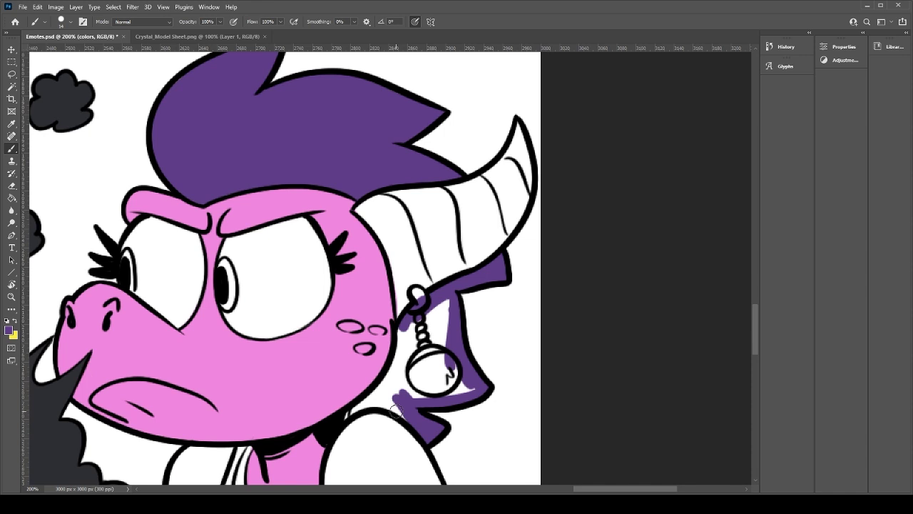
{"action": "left_click_drag", "start_coordinate": [408, 410], "coordinate": [396, 410]}
{"action": "mouse_move", "coordinate": [339, 419]}
{"action": "left_mouse_down"}
{"action": "mouse_move", "coordinate": [405, 399]}
{"action": "mouse_move", "coordinate": [363, 402]}
{"action": "mouse_move", "coordinate": [412, 349]}
{"action": "mouse_move", "coordinate": [393, 357]}
{"action": "mouse_move", "coordinate": [397, 379]}
{"action": "mouse_move", "coordinate": [407, 352]}
{"action": "mouse_move", "coordinate": [403, 323]}
{"action": "mouse_move", "coordinate": [397, 355]}
{"action": "left_mouse_up"}
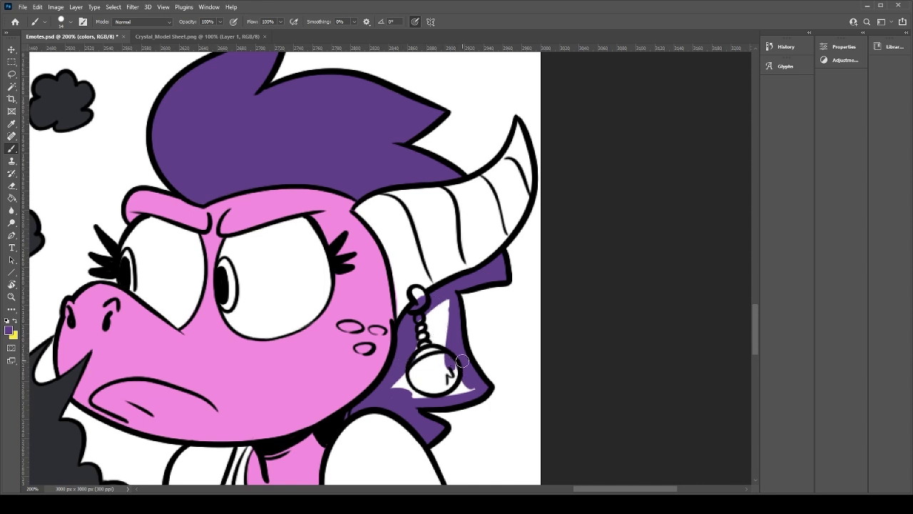
{"action": "key", "text": "g"}
{"action": "left_click", "coordinate": [441, 344]}
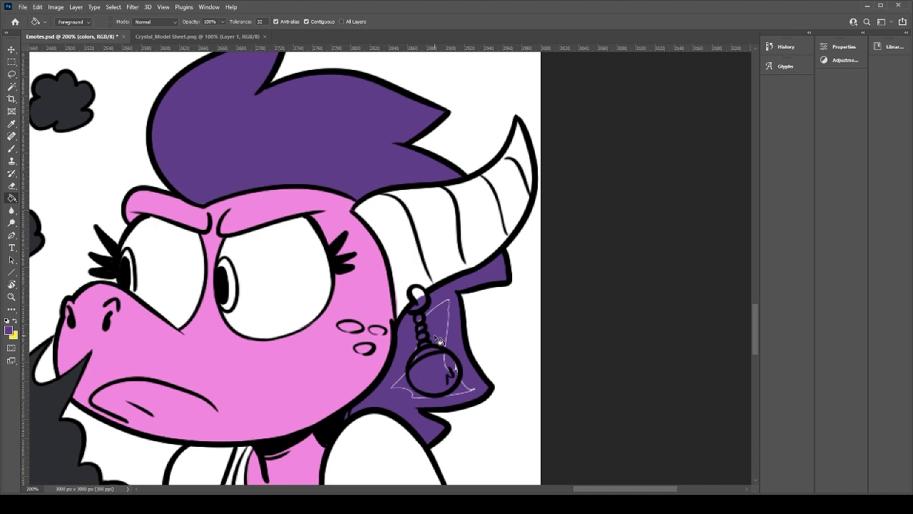
{"action": "key", "text": "b"}
{"action": "mouse_move", "coordinate": [456, 372]}
{"action": "left_mouse_down"}
{"action": "mouse_move", "coordinate": [424, 395]}
{"action": "mouse_move", "coordinate": [447, 391]}
{"action": "mouse_move", "coordinate": [421, 357]}
{"action": "mouse_move", "coordinate": [414, 326]}
{"action": "mouse_move", "coordinate": [441, 303]}
{"action": "mouse_move", "coordinate": [404, 338]}
{"action": "left_mouse_up"}
Step: Paint the cheek spots magenta-purple using the colour sampled from the neighbouring emote's horn
{"action": "left_click_drag", "start_coordinate": [323, 367], "coordinate": [438, 293]}
{"action": "left_click_drag", "start_coordinate": [402, 268], "coordinate": [695, 368]}
{"action": "left_click_drag", "start_coordinate": [360, 350], "coordinate": [412, 339]}
{"action": "left_click", "coordinate": [287, 210], "text": "alt"}
{"action": "left_click_drag", "start_coordinate": [624, 330], "coordinate": [223, 336]}
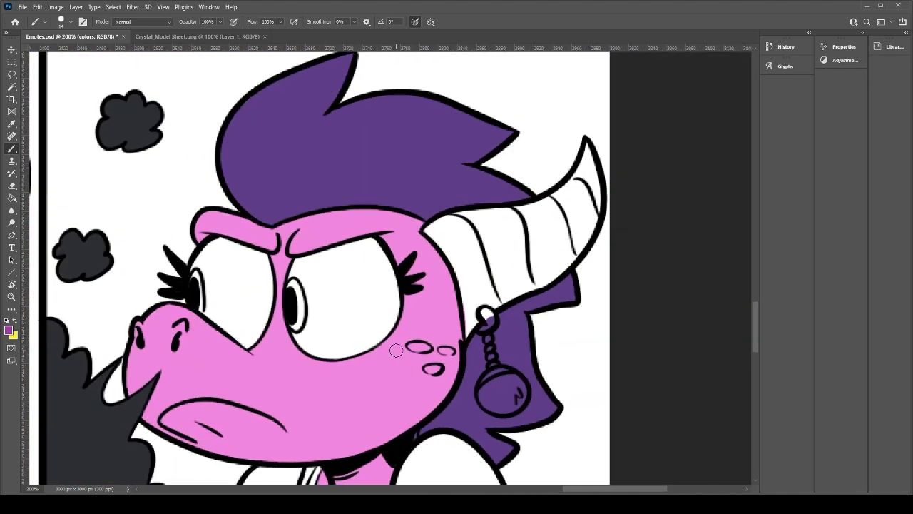
{"action": "mouse_move", "coordinate": [412, 347]}
{"action": "left_mouse_down"}
{"action": "mouse_move", "coordinate": [447, 349]}
{"action": "mouse_move", "coordinate": [435, 368]}
{"action": "left_mouse_up"}
Step: Colour the whole horn magenta-purple, painting its inner edges, filling the centre and touching up the leftover gaps
{"action": "left_click_drag", "start_coordinate": [511, 294], "coordinate": [295, 322]}
{"action": "mouse_move", "coordinate": [249, 362]}
{"action": "left_mouse_down"}
{"action": "mouse_move", "coordinate": [293, 319]}
{"action": "mouse_move", "coordinate": [254, 354]}
{"action": "mouse_move", "coordinate": [242, 271]}
{"action": "mouse_move", "coordinate": [246, 310]}
{"action": "mouse_move", "coordinate": [222, 268]}
{"action": "mouse_move", "coordinate": [238, 246]}
{"action": "mouse_move", "coordinate": [214, 258]}
{"action": "mouse_move", "coordinate": [348, 228]}
{"action": "mouse_move", "coordinate": [371, 175]}
{"action": "mouse_move", "coordinate": [366, 212]}
{"action": "mouse_move", "coordinate": [378, 235]}
{"action": "mouse_move", "coordinate": [363, 275]}
{"action": "left_mouse_up"}
{"action": "left_click", "coordinate": [201, 267], "text": "alt"}
{"action": "left_click", "coordinate": [222, 251], "text": "alt"}
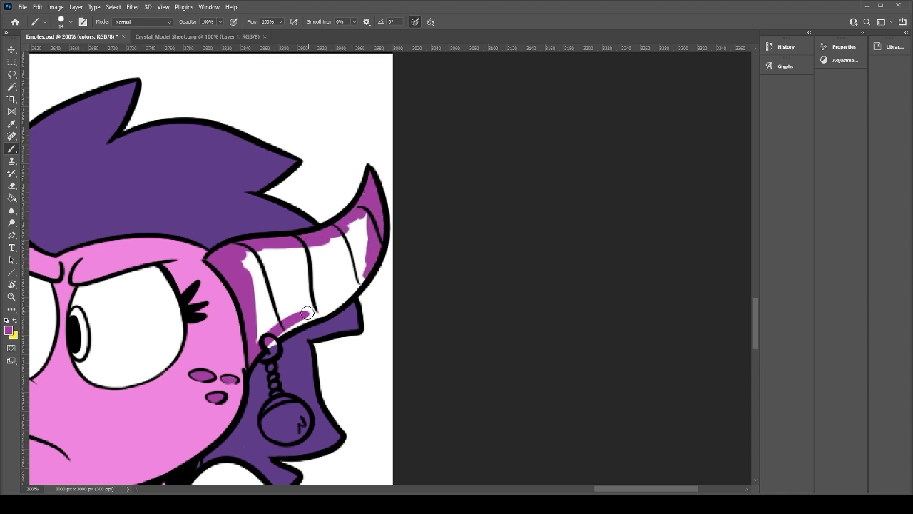
{"action": "left_click_drag", "start_coordinate": [271, 341], "coordinate": [360, 278]}
{"action": "key", "text": "g"}
{"action": "left_click", "coordinate": [340, 265]}
{"action": "key", "text": "b"}
{"action": "mouse_move", "coordinate": [366, 212]}
{"action": "left_mouse_down"}
{"action": "mouse_move", "coordinate": [347, 285]}
{"action": "mouse_move", "coordinate": [263, 333]}
{"action": "mouse_move", "coordinate": [256, 268]}
{"action": "mouse_move", "coordinate": [249, 253]}
{"action": "mouse_move", "coordinate": [240, 261]}
{"action": "mouse_move", "coordinate": [361, 219]}
{"action": "mouse_move", "coordinate": [335, 224]}
{"action": "left_mouse_up"}
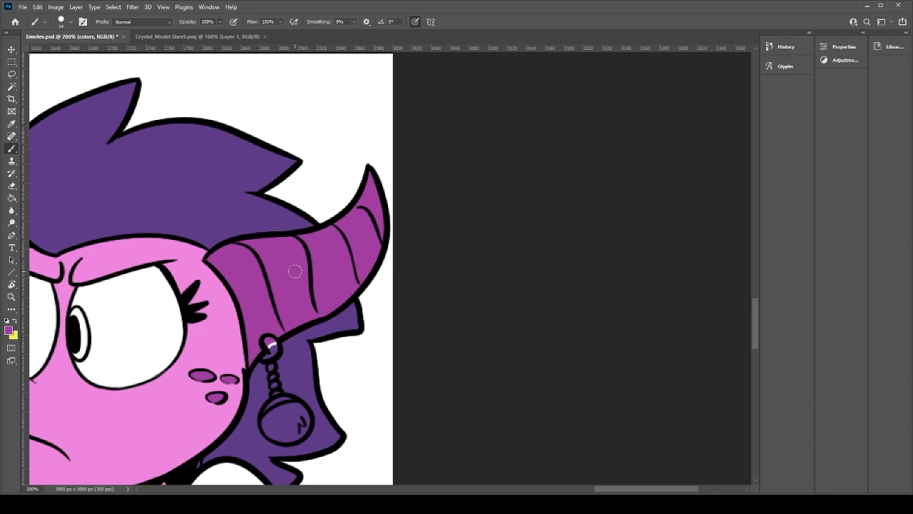
Step: Paint the strap and lower edge of the vest in dark blue sampled from another emote of the same character
{"action": "left_click_drag", "start_coordinate": [262, 319], "coordinate": [344, 179]}
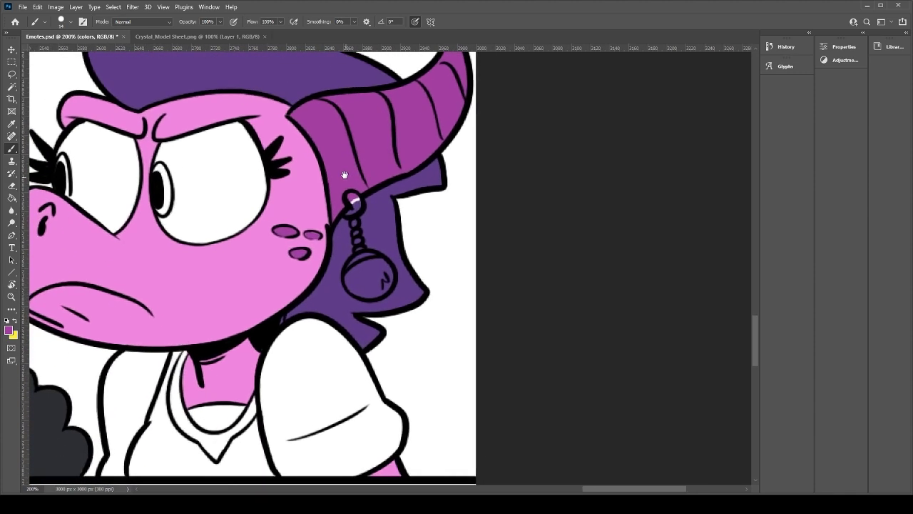
{"action": "left_click_drag", "start_coordinate": [245, 309], "coordinate": [399, 297]}
{"action": "left_click_drag", "start_coordinate": [199, 248], "coordinate": [403, 306]}
{"action": "left_click_drag", "start_coordinate": [196, 350], "coordinate": [397, 249]}
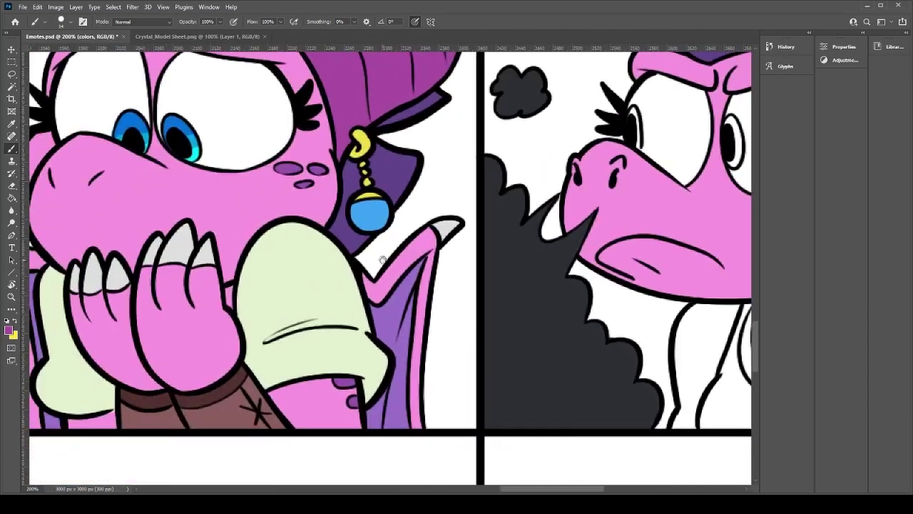
{"action": "left_click_drag", "start_coordinate": [244, 322], "coordinate": [188, 336]}
{"action": "left_click_drag", "start_coordinate": [449, 300], "coordinate": [407, 291]}
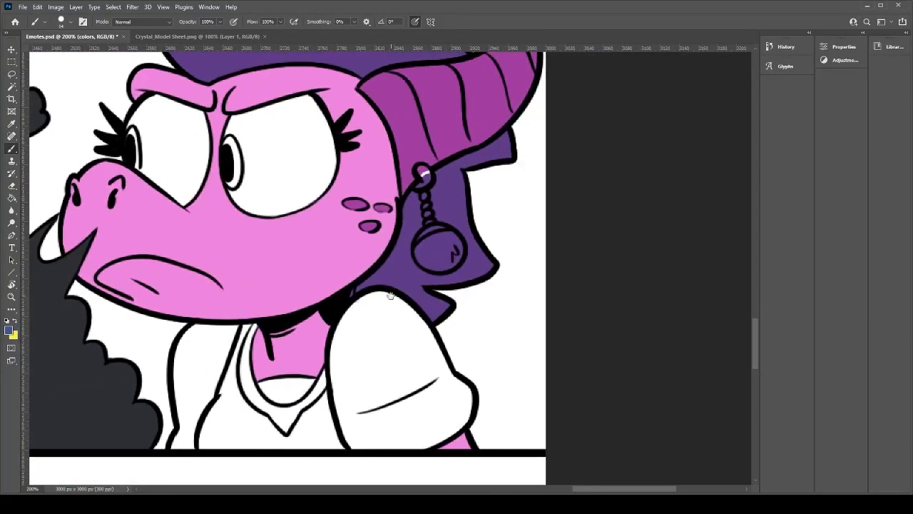
{"action": "left_click_drag", "start_coordinate": [248, 326], "coordinate": [230, 383]}
{"action": "mouse_move", "coordinate": [236, 353]}
{"action": "left_mouse_down"}
{"action": "mouse_move", "coordinate": [238, 403]}
{"action": "mouse_move", "coordinate": [287, 438]}
{"action": "mouse_move", "coordinate": [227, 405]}
{"action": "mouse_move", "coordinate": [233, 369]}
{"action": "mouse_move", "coordinate": [204, 436]}
{"action": "mouse_move", "coordinate": [227, 407]}
{"action": "left_mouse_up"}
{"action": "mouse_move", "coordinate": [205, 445]}
{"action": "left_mouse_down"}
{"action": "mouse_move", "coordinate": [366, 441]}
{"action": "mouse_move", "coordinate": [357, 444]}
{"action": "left_mouse_up"}
Step: Cover the remaining white parts of the vest with dark blue and clean up its edges
{"action": "key", "text": "e"}
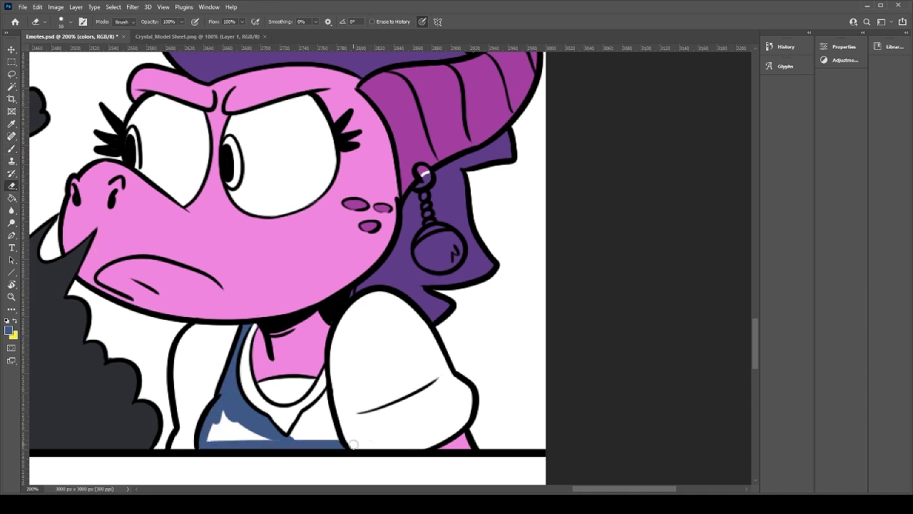
{"action": "key", "text": "b"}
{"action": "key", "text": "e"}
{"action": "key", "text": "b"}
{"action": "mouse_move", "coordinate": [324, 391]}
{"action": "left_mouse_down"}
{"action": "mouse_move", "coordinate": [333, 431]}
{"action": "mouse_move", "coordinate": [322, 439]}
{"action": "mouse_move", "coordinate": [298, 432]}
{"action": "mouse_move", "coordinate": [322, 406]}
{"action": "mouse_move", "coordinate": [306, 427]}
{"action": "mouse_move", "coordinate": [269, 438]}
{"action": "mouse_move", "coordinate": [242, 430]}
{"action": "left_mouse_up"}
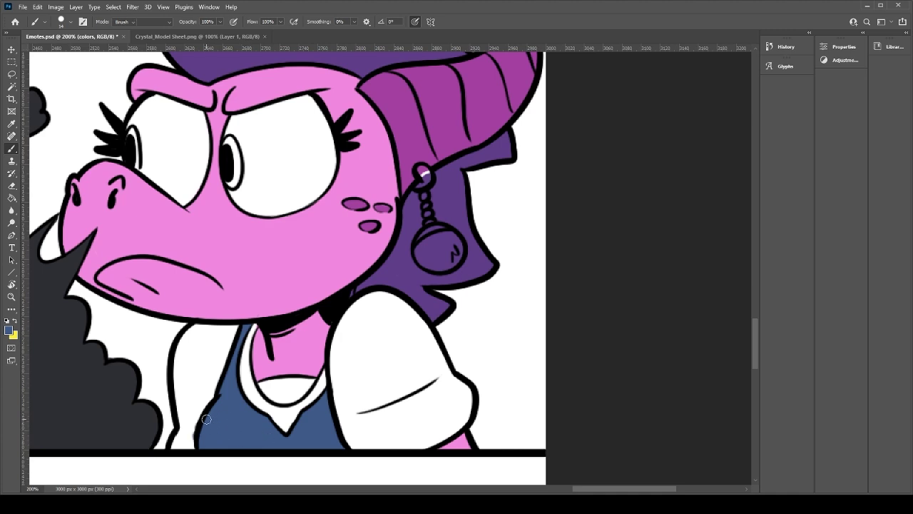
{"action": "key", "text": "e"}
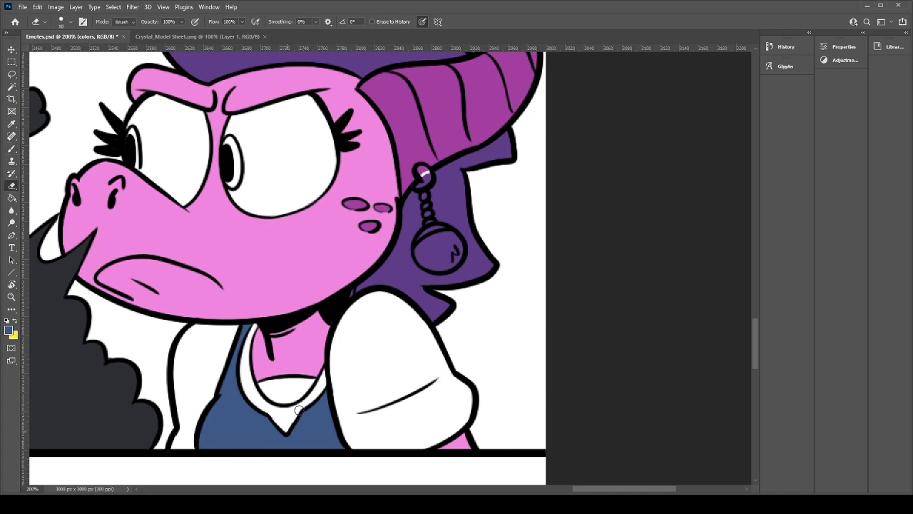
{"action": "key", "text": "b"}
Step: Paint the undershirt at the neckline pale yellow, using the colour from the first emote in the row
{"action": "mouse_move", "coordinate": [250, 378]}
{"action": "left_mouse_down"}
{"action": "mouse_move", "coordinate": [259, 426]}
{"action": "mouse_move", "coordinate": [642, 437]}
{"action": "left_mouse_up"}
{"action": "left_click_drag", "start_coordinate": [212, 405], "coordinate": [352, 431]}
{"action": "scroll", "coordinate": [352, 431], "scroll_direction": "left", "scroll_amount": 10}
{"action": "scroll", "coordinate": [463, 408], "scroll_direction": "left", "scroll_amount": 12}
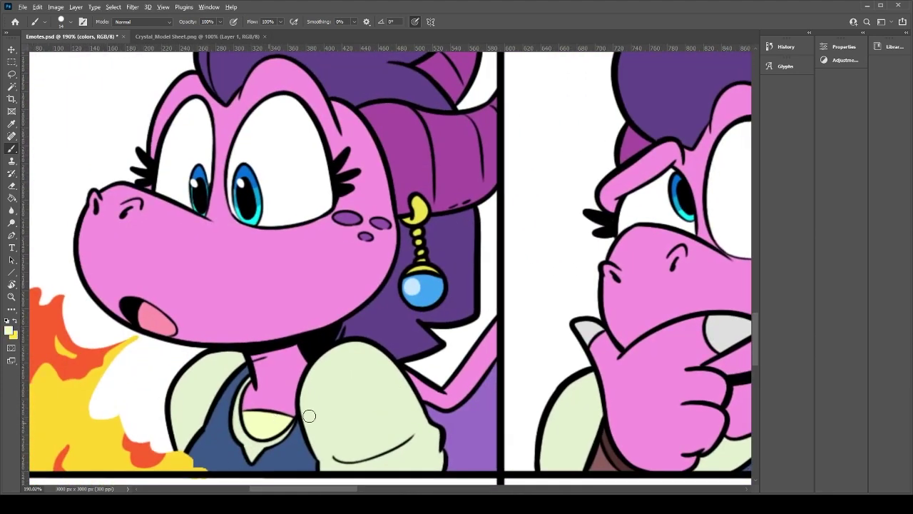
{"action": "scroll", "coordinate": [271, 421], "scroll_direction": "right", "scroll_amount": 20}
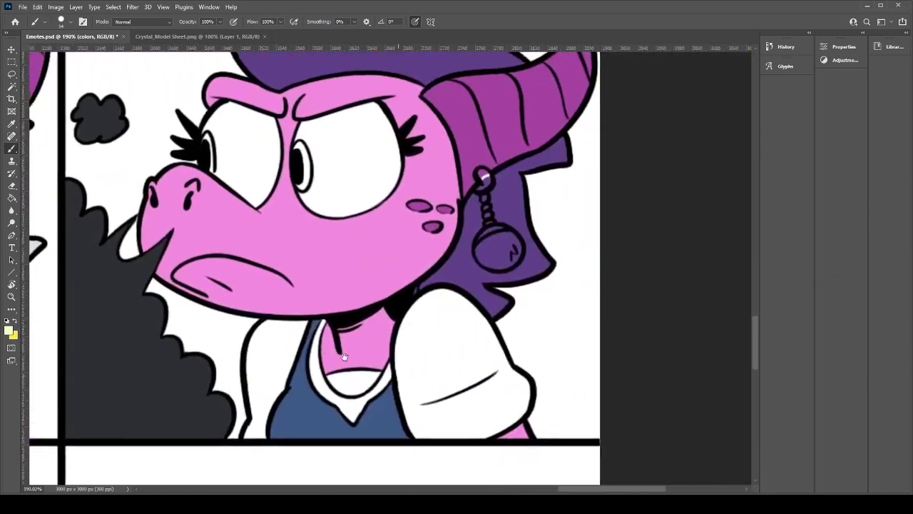
{"action": "left_click_drag", "start_coordinate": [344, 357], "coordinate": [338, 375]}
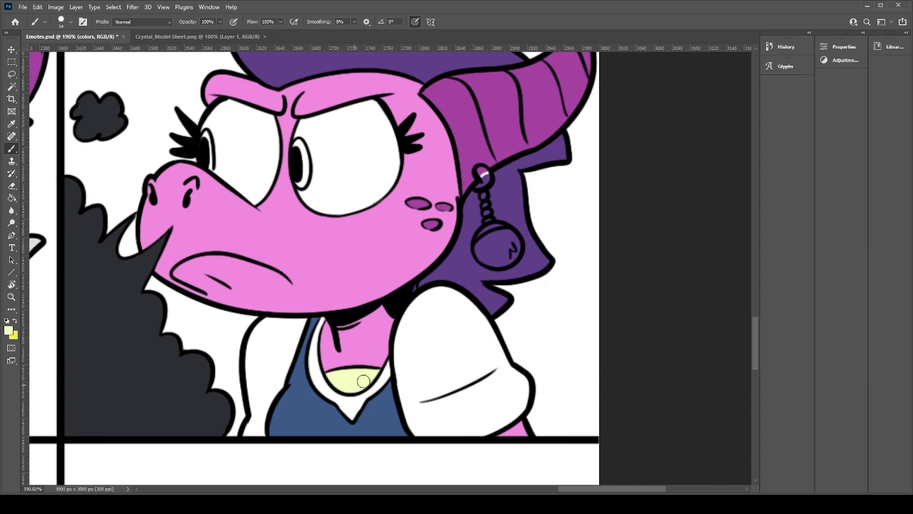
Step: Paint the shirt collar around the neckline pale green, matching the shirt in the neighbouring emote
{"action": "scroll", "coordinate": [245, 331], "scroll_direction": "left", "scroll_amount": 8}
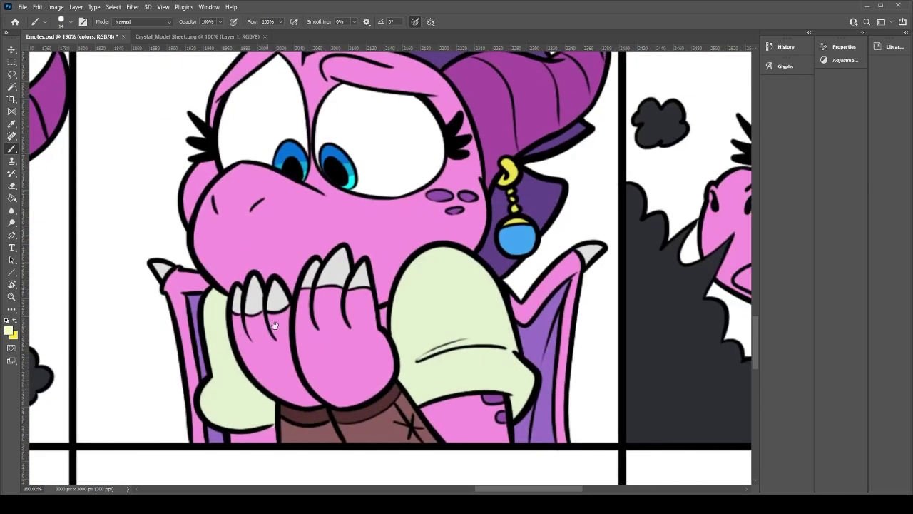
{"action": "scroll", "coordinate": [557, 346], "scroll_direction": "right", "scroll_amount": 9}
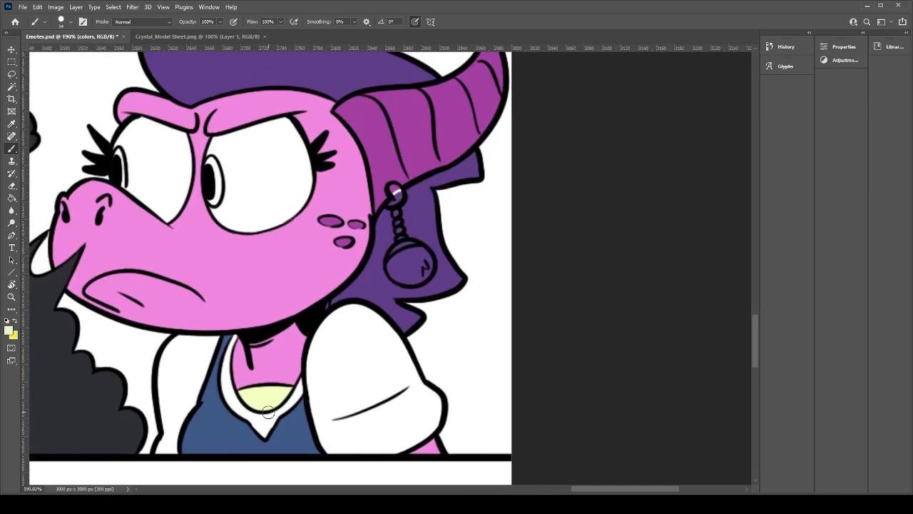
{"action": "mouse_move", "coordinate": [264, 434]}
{"action": "left_mouse_down"}
{"action": "mouse_move", "coordinate": [236, 408]}
{"action": "mouse_move", "coordinate": [244, 412]}
{"action": "mouse_move", "coordinate": [225, 375]}
{"action": "mouse_move", "coordinate": [229, 348]}
{"action": "left_mouse_up"}
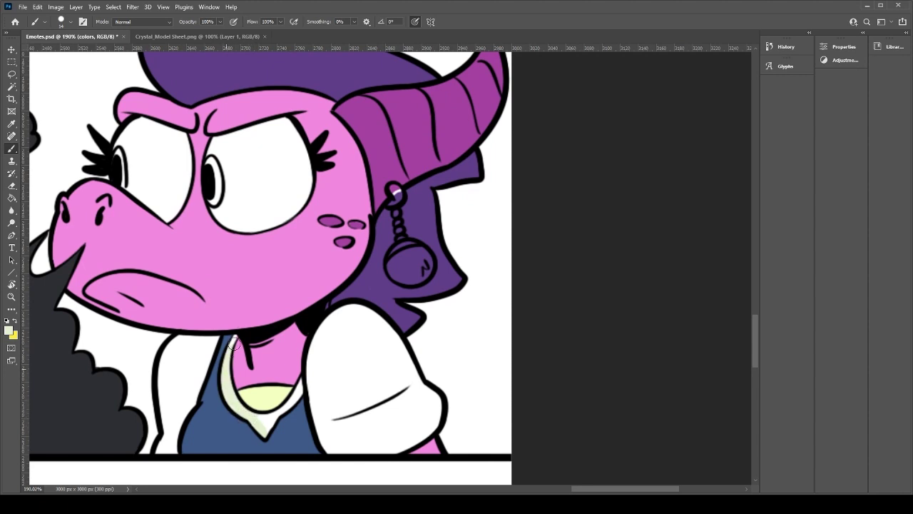
{"action": "left_click_drag", "start_coordinate": [251, 418], "coordinate": [265, 427]}
{"action": "mouse_move", "coordinate": [302, 388]}
{"action": "left_mouse_down"}
{"action": "mouse_move", "coordinate": [324, 330]}
{"action": "mouse_move", "coordinate": [338, 330]}
{"action": "mouse_move", "coordinate": [331, 315]}
{"action": "mouse_move", "coordinate": [398, 354]}
{"action": "mouse_move", "coordinate": [392, 325]}
{"action": "mouse_move", "coordinate": [423, 407]}
{"action": "mouse_move", "coordinate": [430, 401]}
{"action": "mouse_move", "coordinate": [430, 428]}
{"action": "mouse_move", "coordinate": [395, 446]}
{"action": "mouse_move", "coordinate": [328, 444]}
{"action": "mouse_move", "coordinate": [312, 383]}
{"action": "mouse_move", "coordinate": [318, 402]}
{"action": "mouse_move", "coordinate": [321, 359]}
{"action": "left_mouse_up"}
Step: Colour both shirt sleeves pale green, painting their borders and filling the white interiors
{"action": "mouse_move", "coordinate": [176, 451]}
{"action": "left_mouse_down"}
{"action": "mouse_move", "coordinate": [161, 448]}
{"action": "mouse_move", "coordinate": [161, 379]}
{"action": "mouse_move", "coordinate": [174, 346]}
{"action": "mouse_move", "coordinate": [214, 339]}
{"action": "mouse_move", "coordinate": [206, 414]}
{"action": "left_mouse_up"}
{"action": "left_click", "coordinate": [207, 415], "text": "alt"}
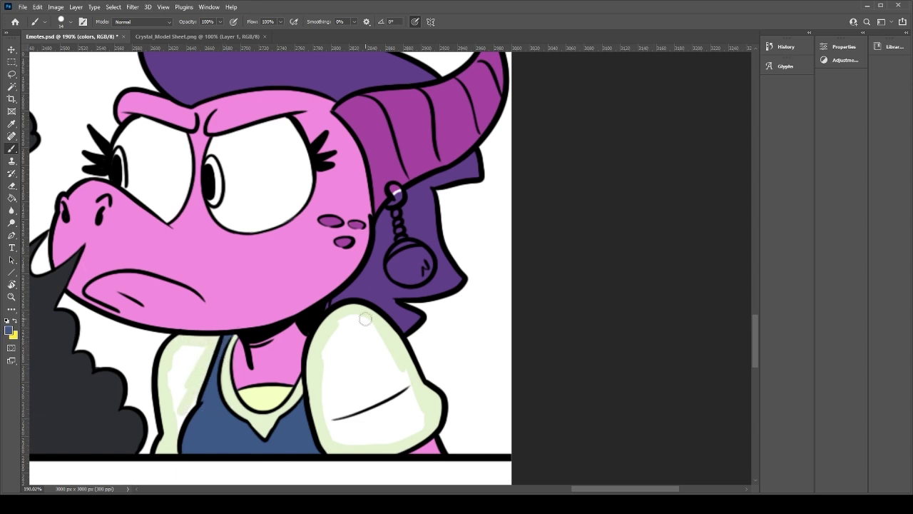
{"action": "left_click", "coordinate": [390, 340], "text": "alt"}
{"action": "key", "text": "g"}
{"action": "left_click", "coordinate": [357, 383]}
{"action": "key", "text": "b"}
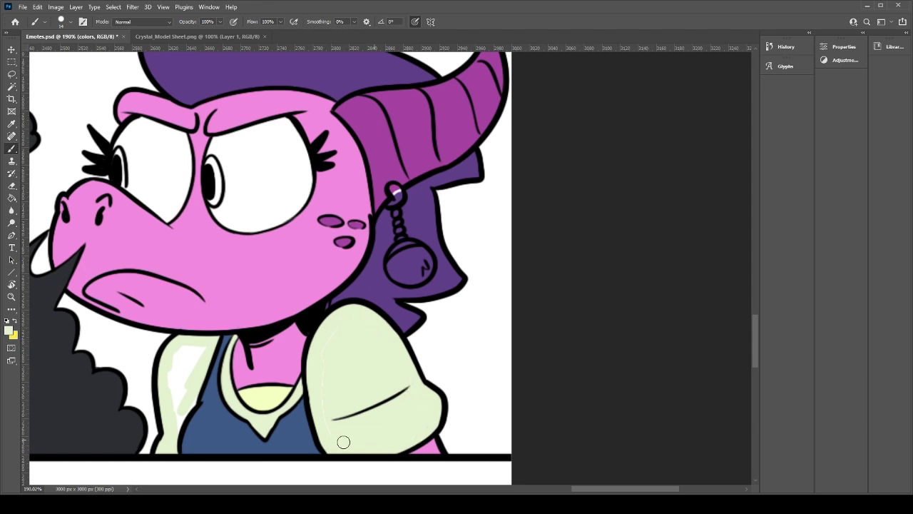
{"action": "mouse_move", "coordinate": [182, 422]}
{"action": "left_mouse_down"}
{"action": "mouse_move", "coordinate": [192, 396]}
{"action": "mouse_move", "coordinate": [173, 391]}
{"action": "mouse_move", "coordinate": [211, 342]}
{"action": "left_mouse_up"}
Step: Paint both irises with the blue sampled from the neighbouring emote's eye
{"action": "left_click_drag", "start_coordinate": [241, 302], "coordinate": [490, 357]}
{"action": "left_click_drag", "start_coordinate": [335, 326], "coordinate": [522, 386]}
{"action": "left_click", "coordinate": [112, 269], "text": "alt"}
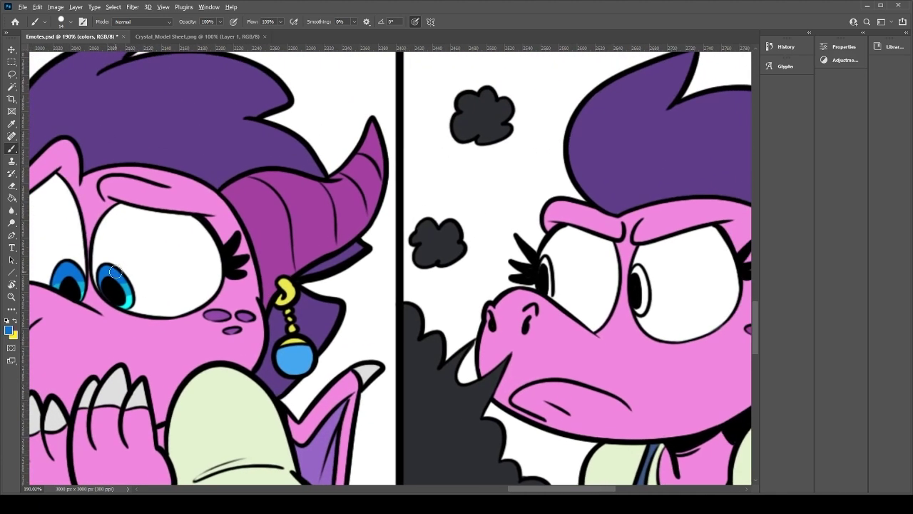
{"action": "scroll", "coordinate": [301, 311], "scroll_direction": "right", "scroll_amount": 10}
{"action": "scroll", "coordinate": [302, 311], "scroll_direction": "up", "scroll_amount": 1}
{"action": "mouse_move", "coordinate": [341, 317]}
{"action": "left_mouse_down"}
{"action": "mouse_move", "coordinate": [331, 317]}
{"action": "mouse_move", "coordinate": [339, 304]}
{"action": "mouse_move", "coordinate": [335, 336]}
{"action": "left_mouse_up"}
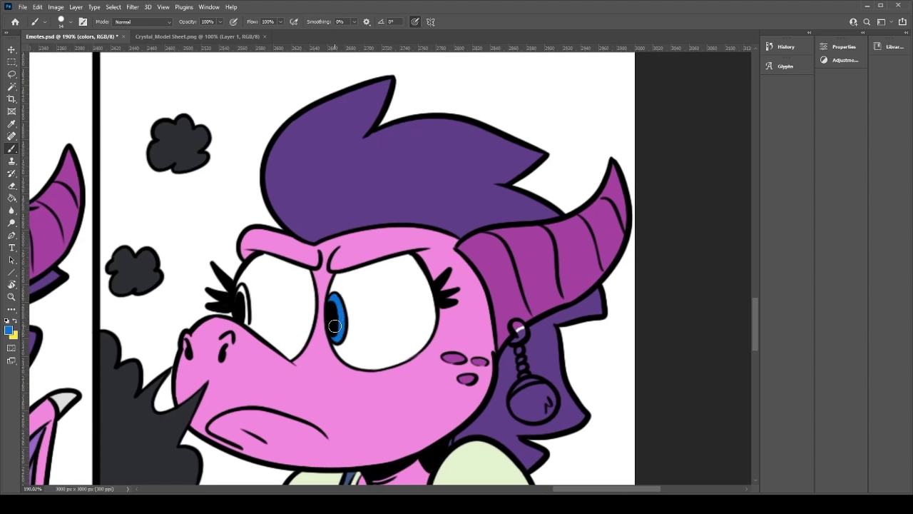
{"action": "left_click_drag", "start_coordinate": [247, 316], "coordinate": [241, 291]}
Step: Shade the lower part of both irises with the lighter blue and bright cyan from the neighbouring emote's eyes
{"action": "scroll", "coordinate": [241, 314], "scroll_direction": "left", "scroll_amount": 8}
{"action": "scroll", "coordinate": [241, 314], "scroll_direction": "down", "scroll_amount": 1}
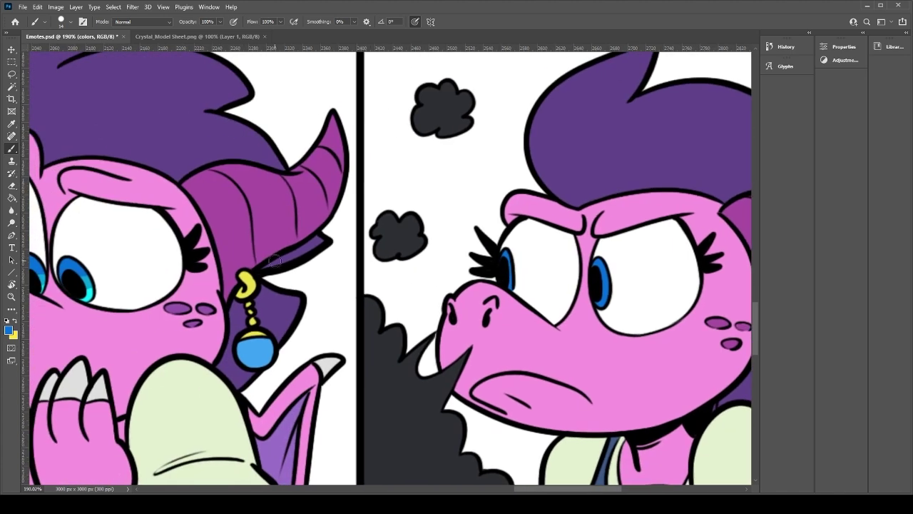
{"action": "left_click_drag", "start_coordinate": [393, 291], "coordinate": [391, 297]}
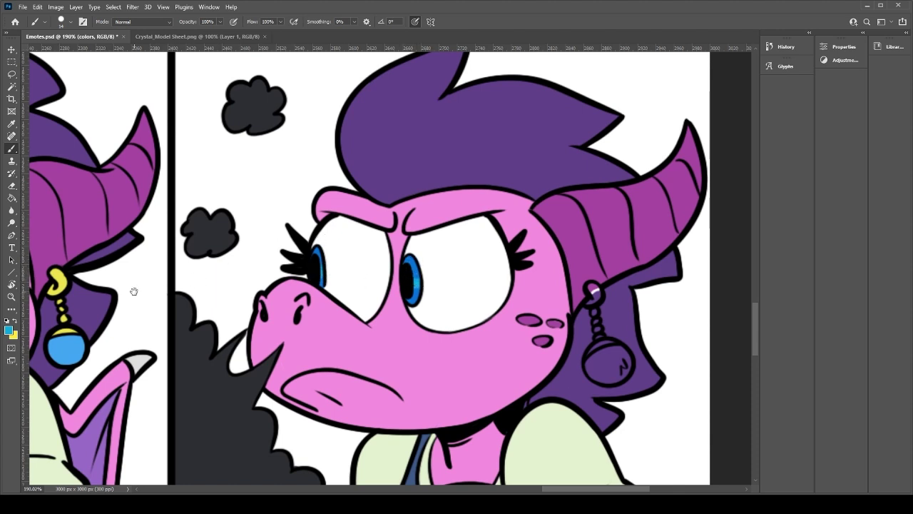
{"action": "scroll", "coordinate": [136, 291], "scroll_direction": "left", "scroll_amount": 5}
{"action": "left_click", "coordinate": [64, 279], "text": "alt"}
{"action": "left_click_drag", "start_coordinate": [572, 278], "coordinate": [577, 280]}
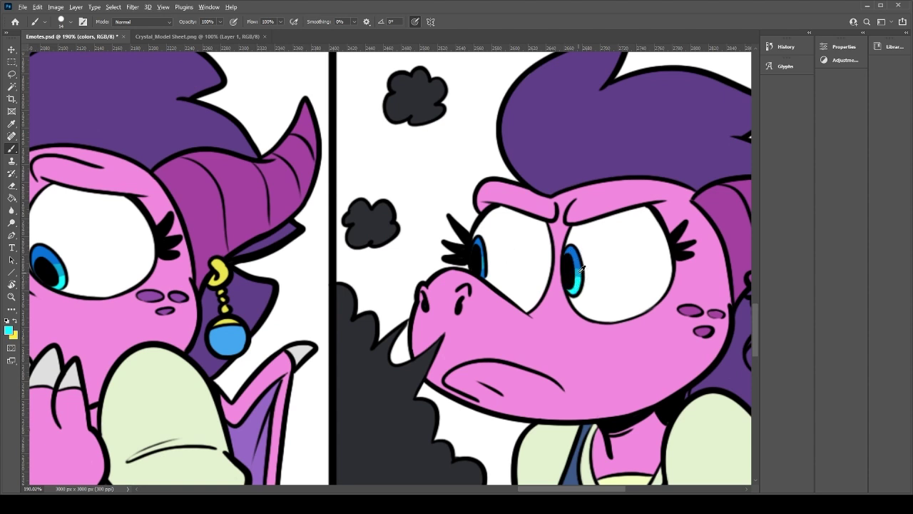
{"action": "left_click", "coordinate": [574, 288], "text": "alt"}
{"action": "left_click_drag", "start_coordinate": [486, 270], "coordinate": [482, 275]}
Step: Paint the earring's hook, chain and cap yellow, sampled from the neighbouring emote's earring
{"action": "left_click_drag", "start_coordinate": [626, 285], "coordinate": [467, 278]}
{"action": "left_click_drag", "start_coordinate": [163, 319], "coordinate": [358, 344]}
{"action": "left_click", "coordinate": [322, 283], "text": "alt"}
{"action": "left_click_drag", "start_coordinate": [734, 315], "coordinate": [239, 289]}
{"action": "mouse_move", "coordinate": [350, 283]}
{"action": "left_mouse_down"}
{"action": "mouse_move", "coordinate": [368, 314]}
{"action": "mouse_move", "coordinate": [356, 328]}
{"action": "mouse_move", "coordinate": [374, 325]}
{"action": "mouse_move", "coordinate": [347, 342]}
{"action": "mouse_move", "coordinate": [378, 323]}
{"action": "mouse_move", "coordinate": [357, 335]}
{"action": "mouse_move", "coordinate": [370, 316]}
{"action": "mouse_move", "coordinate": [356, 331]}
{"action": "mouse_move", "coordinate": [383, 327]}
{"action": "left_mouse_up"}
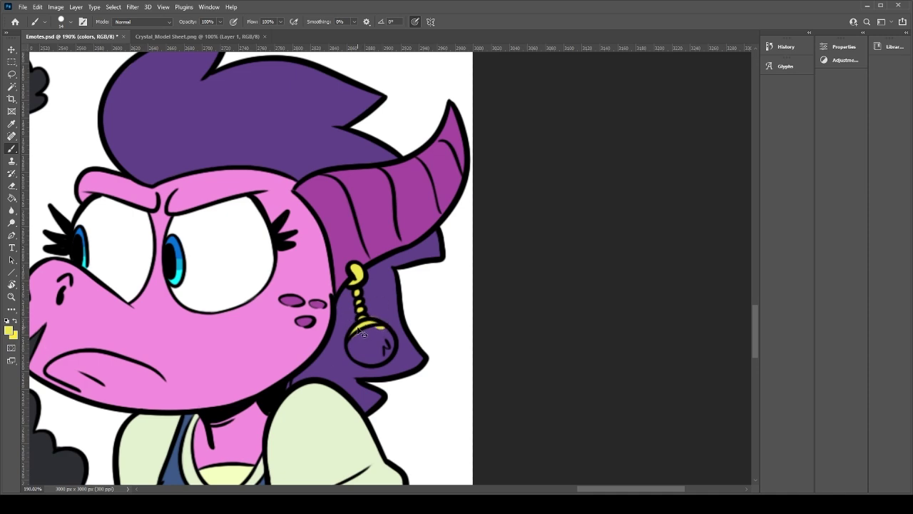
Step: Sample the light blue of the neighbouring emote's earring ball, and save and close Emotes.psd
{"action": "left_click_drag", "start_coordinate": [247, 338], "coordinate": [613, 343]}
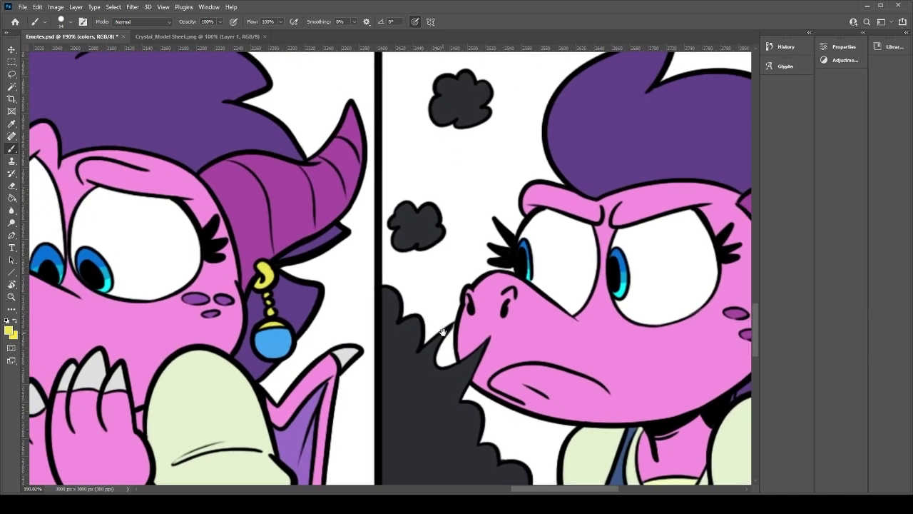
{"action": "left_click", "coordinate": [280, 338], "text": "alt"}
{"action": "left_click_drag", "start_coordinate": [546, 336], "coordinate": [335, 325]}
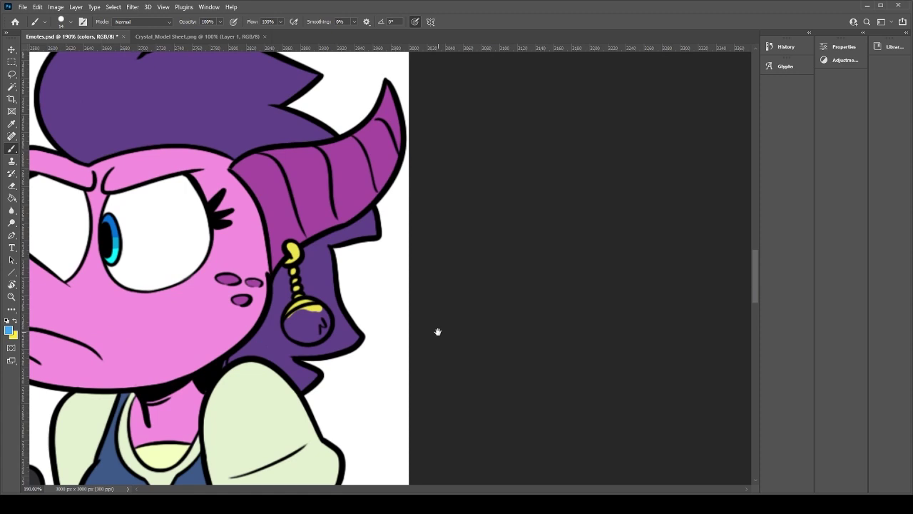
{"action": "key", "text": "ctrl+s"}
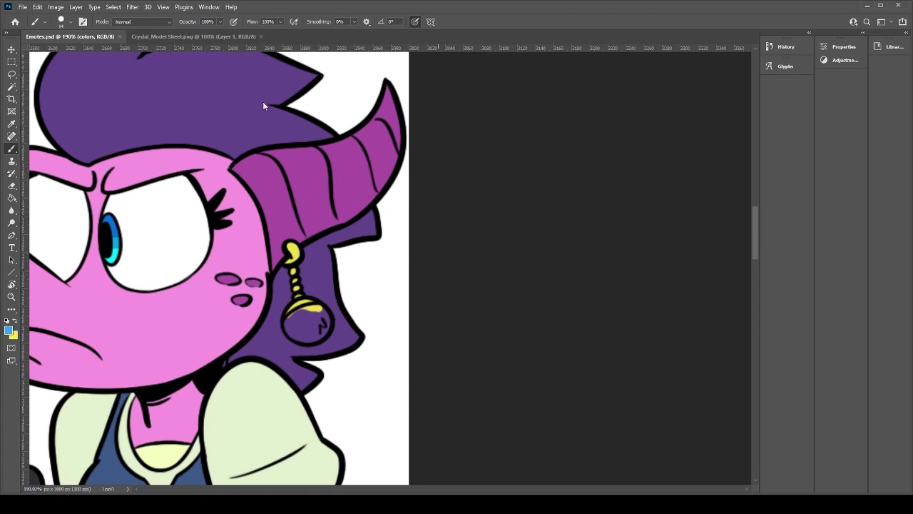
{"action": "left_click", "coordinate": [122, 37]}
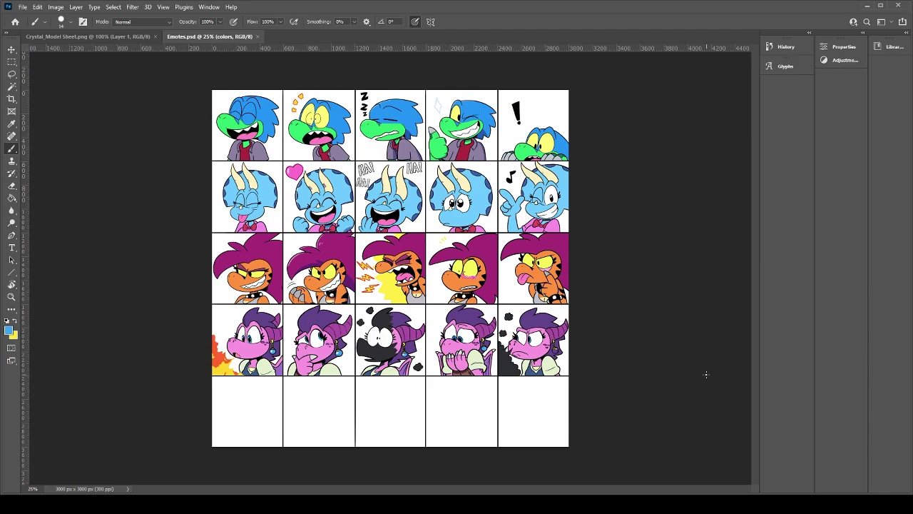
Step: Paint the ball of the angry dragon's earring light blue in the last emote of the fourth row
{"action": "key", "text": "ctrl+plus"}
{"action": "key", "text": "ctrl+plus"}
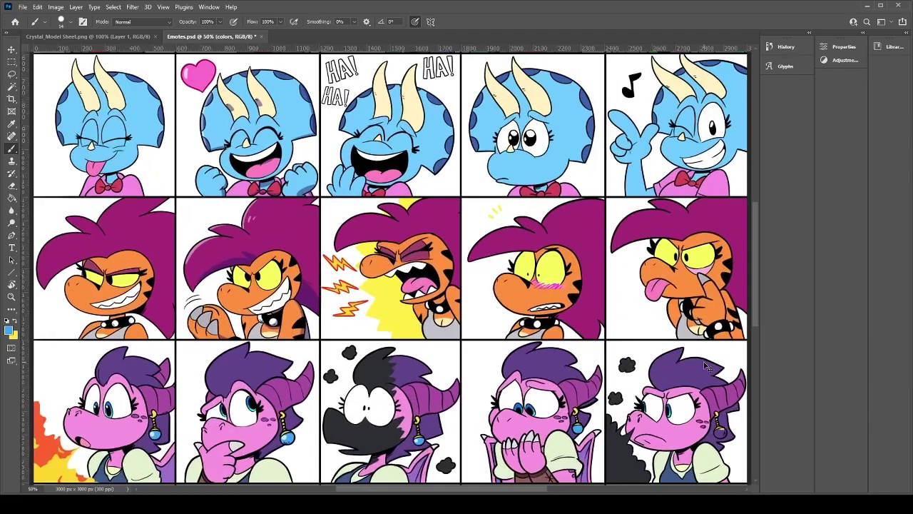
{"action": "key", "text": "ctrl+plus"}
{"action": "key", "text": "ctrl+plus"}
{"action": "left_click_drag", "start_coordinate": [538, 390], "coordinate": [312, 222]}
{"action": "left_click_drag", "start_coordinate": [542, 374], "coordinate": [292, 269]}
{"action": "mouse_move", "coordinate": [527, 328]}
{"action": "left_mouse_down"}
{"action": "mouse_move", "coordinate": [438, 319]}
{"action": "mouse_move", "coordinate": [472, 316]}
{"action": "left_mouse_up"}
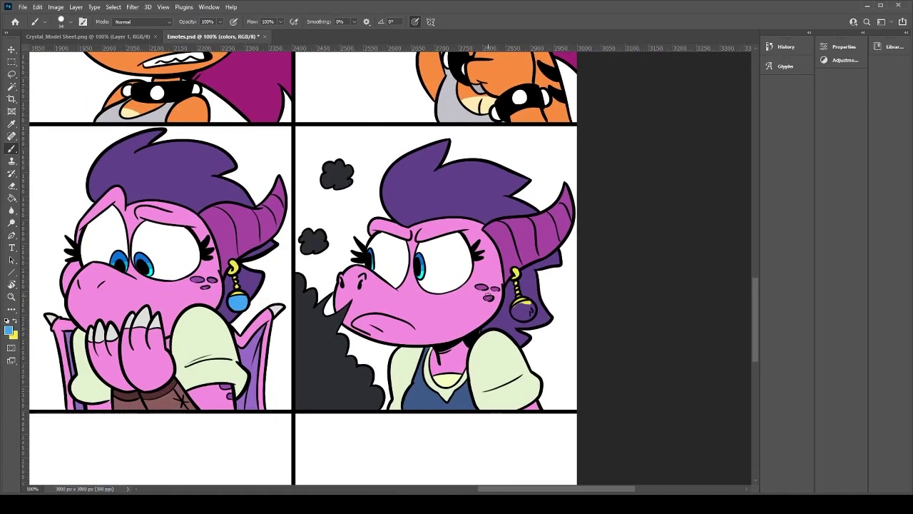
{"action": "left_click_drag", "start_coordinate": [512, 311], "coordinate": [521, 310]}
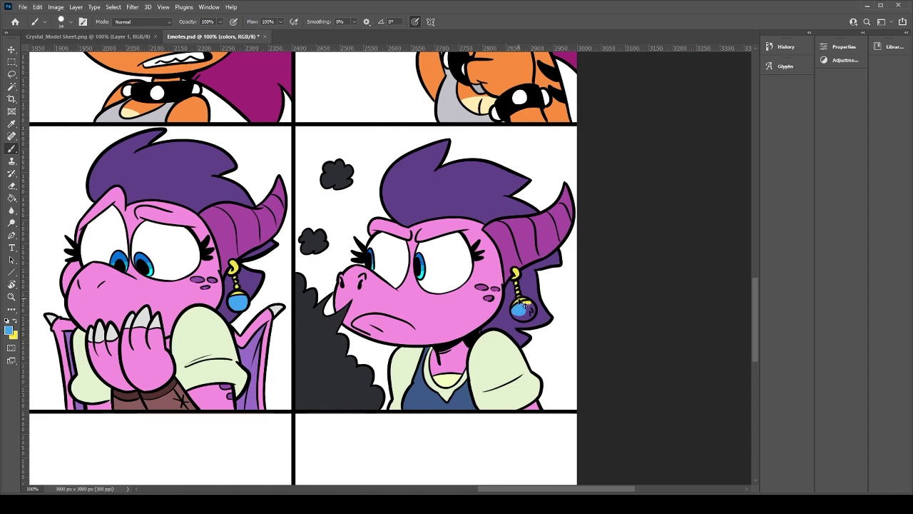
{"action": "key", "text": "ctrl+plus"}
{"action": "mouse_move", "coordinate": [638, 343]}
{"action": "left_mouse_down"}
{"action": "mouse_move", "coordinate": [669, 338]}
{"action": "mouse_move", "coordinate": [673, 352]}
{"action": "mouse_move", "coordinate": [646, 361]}
{"action": "mouse_move", "coordinate": [671, 353]}
{"action": "left_mouse_up"}
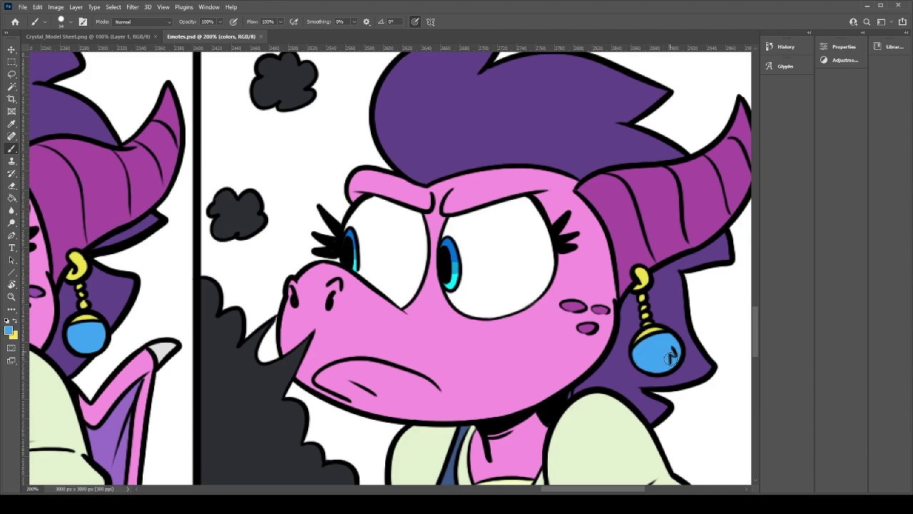
Step: Paint a pale blue highlight on the angry dragon's earring ball, sampled from the neighbouring emote's earring
{"action": "left_click_drag", "start_coordinate": [510, 371], "coordinate": [705, 369]}
{"action": "left_click_drag", "start_coordinate": [184, 386], "coordinate": [448, 380]}
{"action": "left_click", "coordinate": [511, 383], "text": "alt"}
{"action": "left_click_drag", "start_coordinate": [631, 378], "coordinate": [358, 315]}
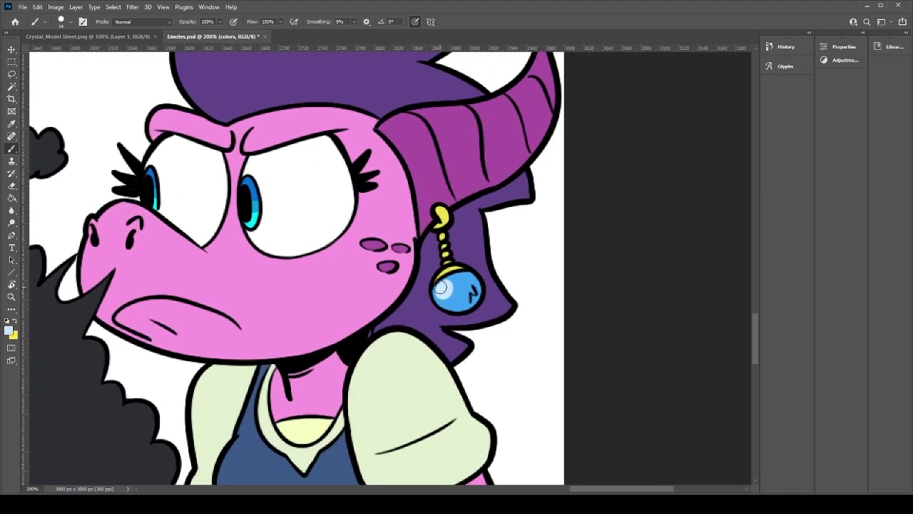
Step: Add a white highlight dot to each of the angry dragon's eyes on the Outlines layer
{"action": "key", "text": "ctrl+minus"}
{"action": "key", "text": "ctrl+minus"}
{"action": "key", "text": "ctrl+minus"}
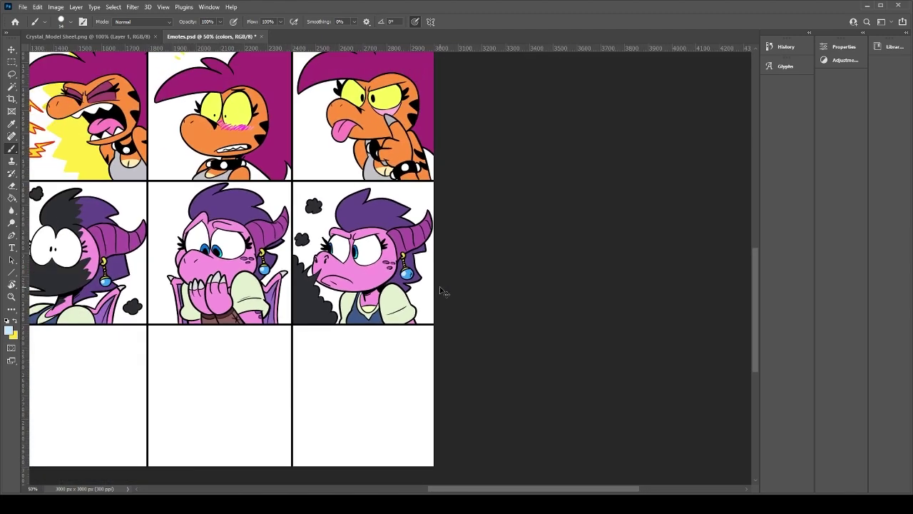
{"action": "key", "text": "ctrl+minus"}
{"action": "key", "text": "ctrl+plus"}
{"action": "key", "text": "ctrl+plus"}
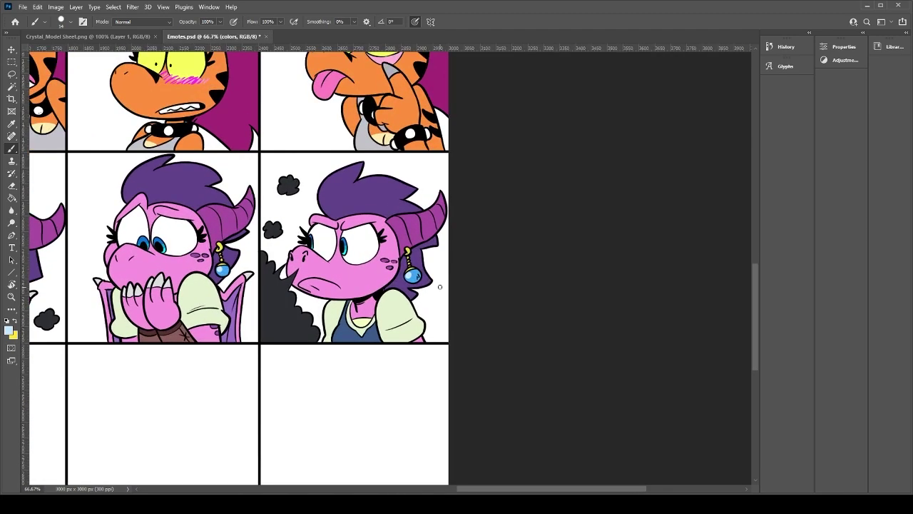
{"action": "left_click", "coordinate": [821, 278]}
{"action": "left_click_drag", "start_coordinate": [813, 155], "coordinate": [582, 35]}
{"action": "key", "text": "ctrl+plus"}
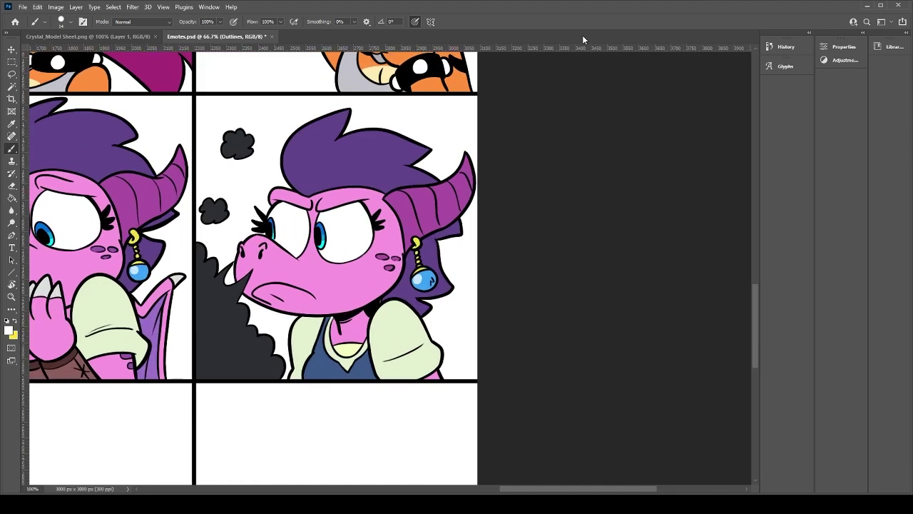
{"action": "key", "text": "ctrl+plus"}
{"action": "key", "text": "ctrl+plus"}
{"action": "left_click", "coordinate": [359, 212]}
{"action": "left_click", "coordinate": [261, 203]}
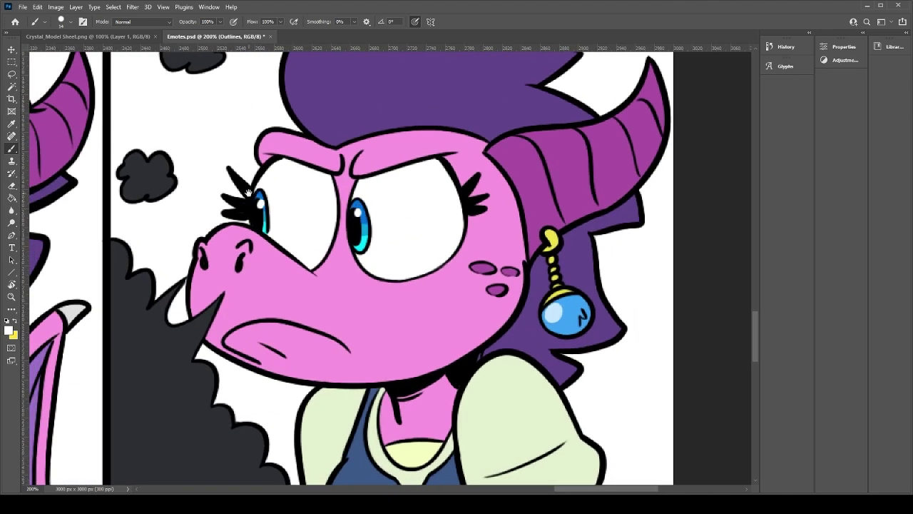
Step: Add white highlight dots to the eyes of the dragon's other emotes in the fourth row
{"action": "left_click_drag", "start_coordinate": [258, 189], "coordinate": [459, 214]}
{"action": "left_click", "coordinate": [381, 229]}
{"action": "left_click", "coordinate": [339, 230]}
{"action": "left_click_drag", "start_coordinate": [283, 231], "coordinate": [471, 241]}
{"action": "left_click_drag", "start_coordinate": [214, 244], "coordinate": [375, 256]}
{"action": "left_click", "coordinate": [409, 235]}
{"action": "left_click", "coordinate": [303, 268]}
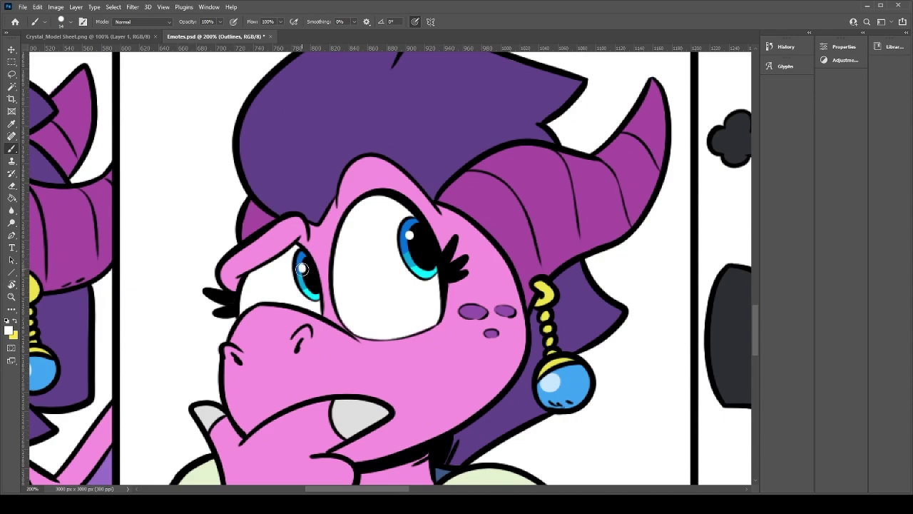
Step: Check the whole emote sheet and save Emotes.psd
{"action": "key", "text": "ctrl+minus"}
{"action": "key", "text": "ctrl+minus"}
{"action": "key", "text": "ctrl+minus"}
{"action": "key", "text": "ctrl+minus"}
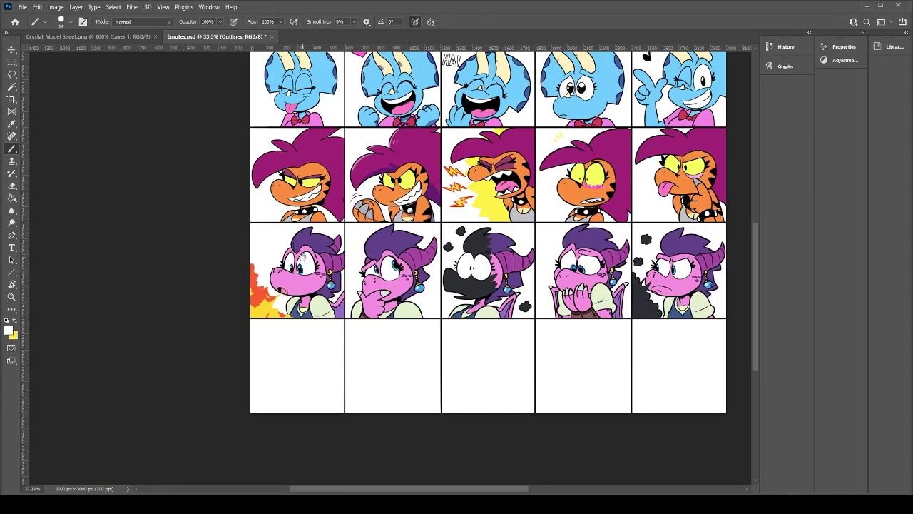
{"action": "scroll", "coordinate": [302, 256], "scroll_direction": "up", "scroll_amount": 3}
{"action": "key", "text": "ctrl+minus"}
{"action": "key", "text": "ctrl+s"}
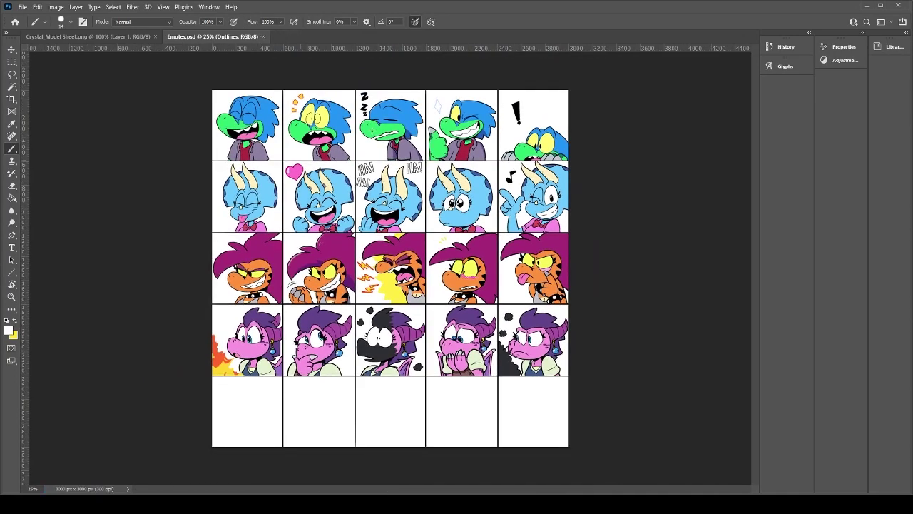
Step: Show the sketches and set up a slightly smaller dark purple brush for inking the BOO! emote in the fifth row
{"action": "left_click", "coordinate": [766, 354]}
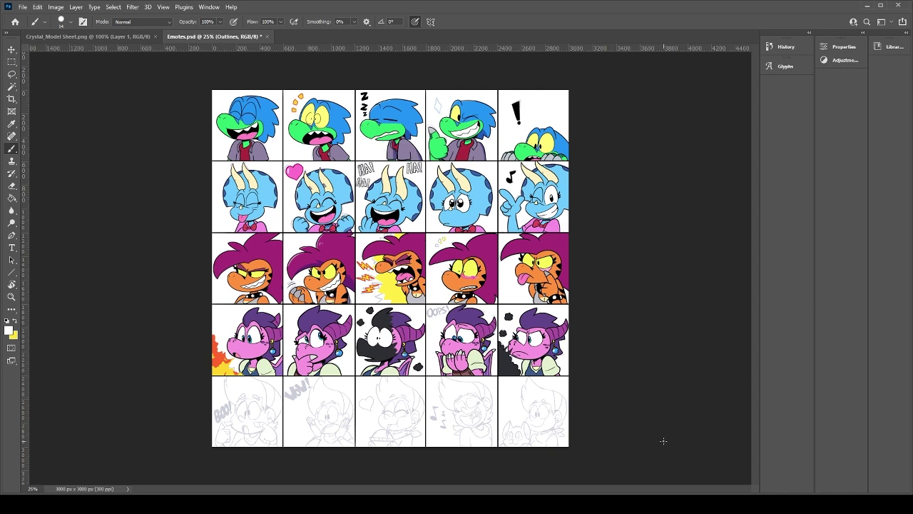
{"action": "key", "text": "ctrl+plus"}
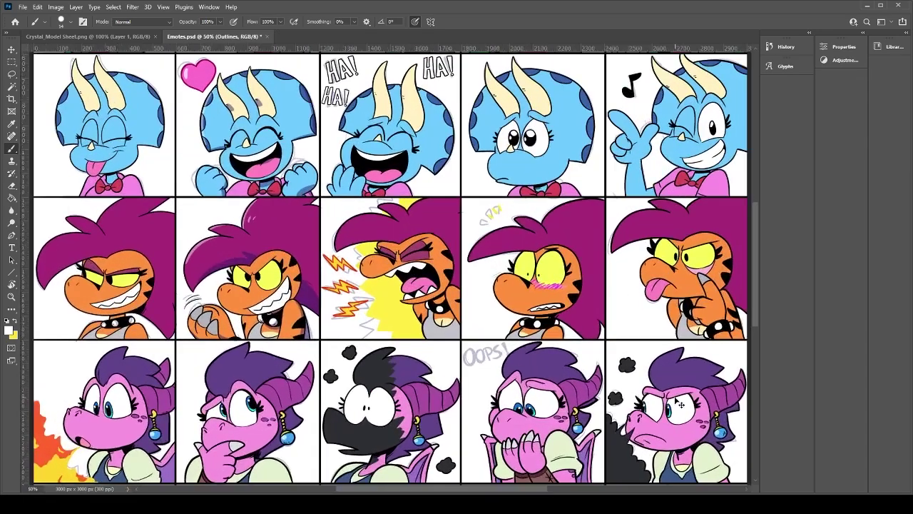
{"action": "key", "text": "ctrl+plus"}
{"action": "key", "text": "ctrl+plus"}
{"action": "left_click_drag", "start_coordinate": [312, 438], "coordinate": [505, 82]}
{"action": "mouse_move", "coordinate": [250, 477]}
{"action": "left_mouse_down"}
{"action": "mouse_move", "coordinate": [434, 207]}
{"action": "mouse_move", "coordinate": [485, 262]}
{"action": "left_mouse_up"}
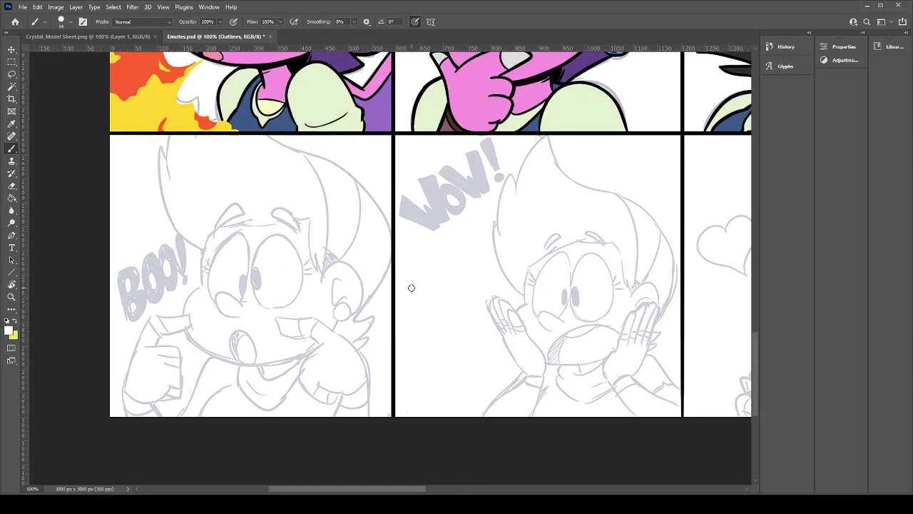
{"action": "key", "text": "ctrl+plus"}
{"action": "left_click_drag", "start_coordinate": [411, 287], "coordinate": [529, 248]}
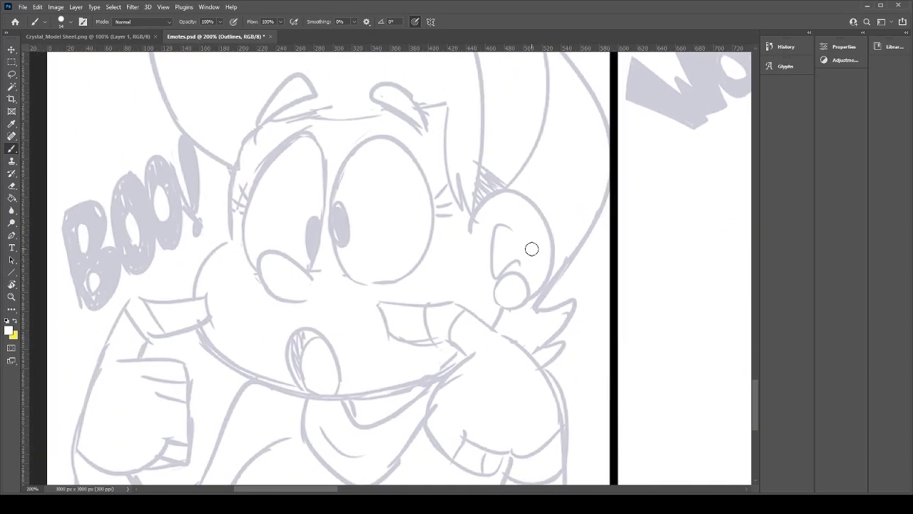
{"action": "left_click", "coordinate": [823, 79]}
{"action": "key", "text": "["}
{"action": "left_click_drag", "start_coordinate": [467, 244], "coordinate": [428, 307]}
{"action": "key", "text": "ctrl+z"}
{"action": "key", "text": "ctrl+shift+z"}
{"action": "key", "text": "ctrl+z"}
{"action": "scroll", "coordinate": [393, 330], "scroll_direction": "down", "scroll_amount": 4}
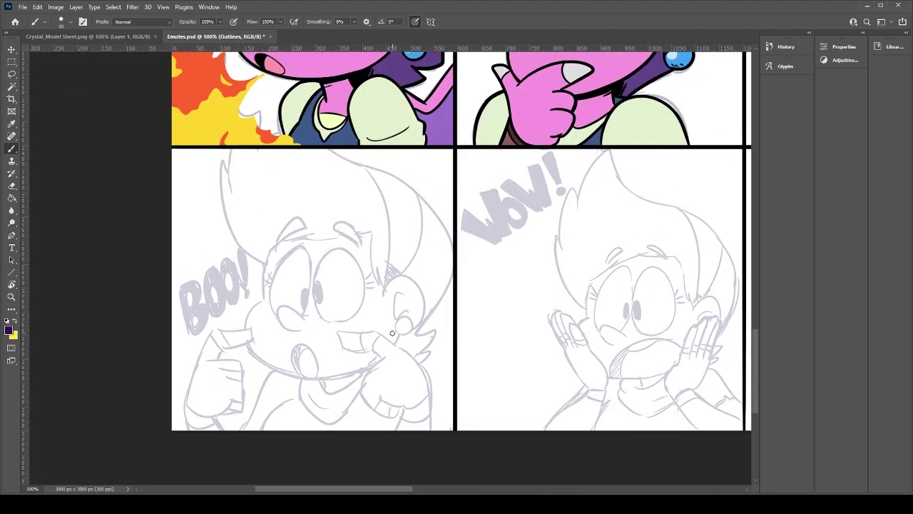
{"action": "mouse_move", "coordinate": [371, 176]}
{"action": "left_mouse_down"}
{"action": "mouse_move", "coordinate": [349, 331]}
{"action": "mouse_move", "coordinate": [305, 459]}
{"action": "left_mouse_up"}
{"action": "mouse_move", "coordinate": [327, 249]}
{"action": "left_mouse_down"}
{"action": "mouse_move", "coordinate": [325, 430]}
{"action": "mouse_move", "coordinate": [371, 192]}
{"action": "left_mouse_up"}
{"action": "mouse_move", "coordinate": [329, 428]}
{"action": "left_mouse_down"}
{"action": "mouse_move", "coordinate": [363, 202]}
{"action": "mouse_move", "coordinate": [365, 317]}
{"action": "left_mouse_up"}
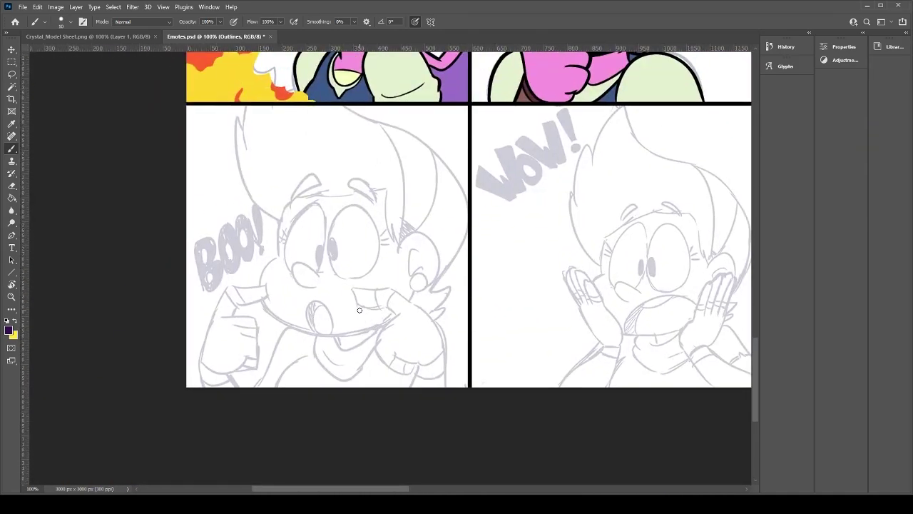
{"action": "scroll", "coordinate": [364, 315], "scroll_direction": "up", "scroll_amount": 2}
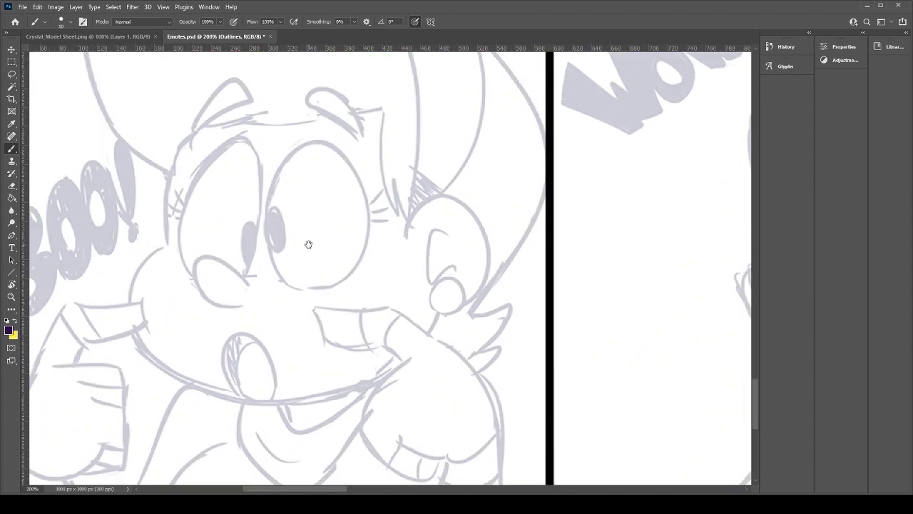
{"action": "scroll", "coordinate": [310, 245], "scroll_direction": "up", "scroll_amount": 2}
{"action": "mouse_move", "coordinate": [329, 277]}
{"action": "left_mouse_down"}
{"action": "mouse_move", "coordinate": [278, 278]}
{"action": "mouse_move", "coordinate": [318, 302]}
{"action": "left_mouse_up"}
{"action": "key", "text": "ctrl+z"}
{"action": "key", "text": "ctrl+z"}
{"action": "scroll", "coordinate": [302, 257], "scroll_direction": "up", "scroll_amount": 1}
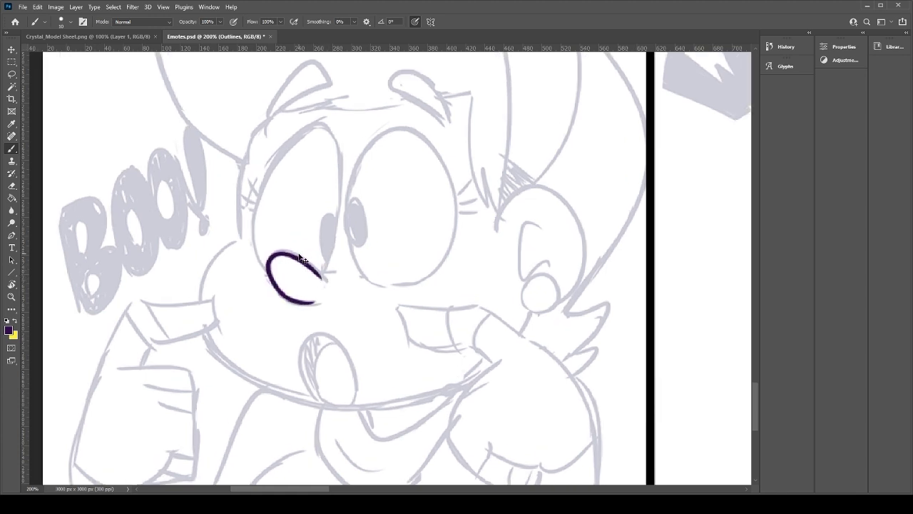
{"action": "key", "text": "ctrl+z"}
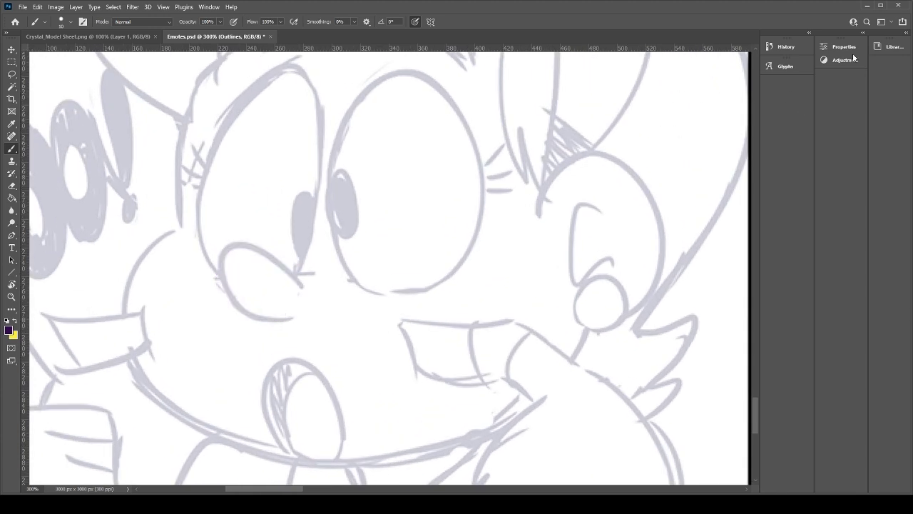
Step: Ink the BOO! character's nose and the right eyebrow in dark purple, following the sketch
{"action": "mouse_move", "coordinate": [298, 281]}
{"action": "left_mouse_down"}
{"action": "mouse_move", "coordinate": [227, 299]}
{"action": "mouse_move", "coordinate": [285, 315]}
{"action": "left_mouse_up"}
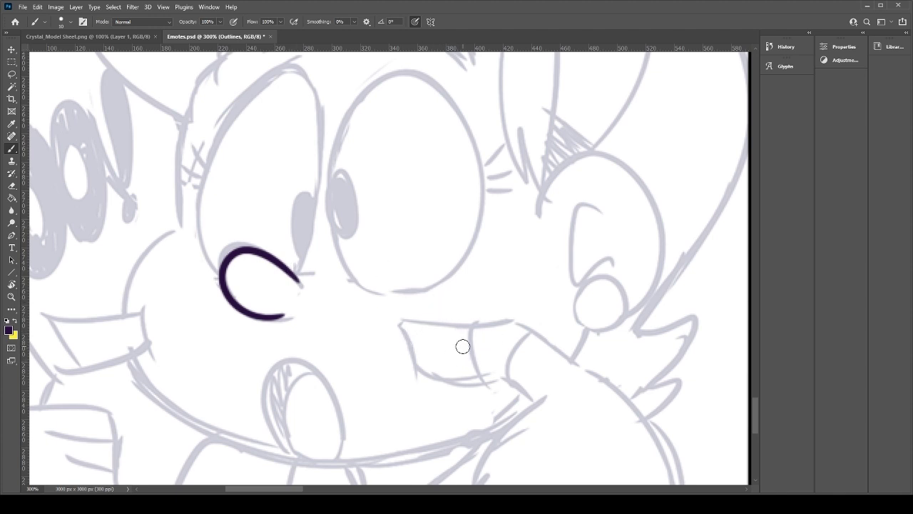
{"action": "left_click_drag", "start_coordinate": [456, 379], "coordinate": [433, 368]}
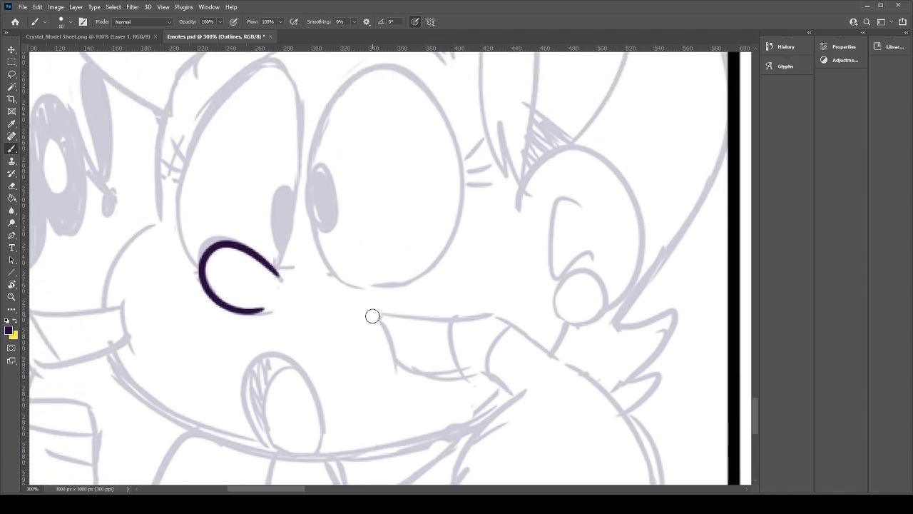
{"action": "left_click_drag", "start_coordinate": [394, 211], "coordinate": [364, 299]}
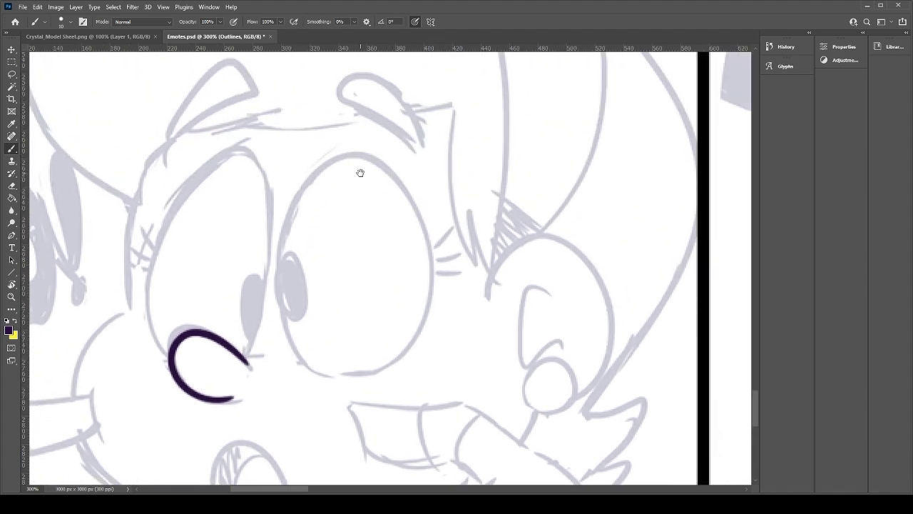
{"action": "left_click_drag", "start_coordinate": [359, 174], "coordinate": [360, 278]}
{"action": "mouse_move", "coordinate": [332, 204]}
{"action": "left_mouse_down"}
{"action": "mouse_move", "coordinate": [362, 220]}
{"action": "mouse_move", "coordinate": [333, 205]}
{"action": "left_mouse_up"}
{"action": "key", "text": "ctrl+z"}
{"action": "key", "text": "ctrl+z"}
{"action": "mouse_move", "coordinate": [419, 255]}
{"action": "left_mouse_down"}
{"action": "mouse_move", "coordinate": [386, 228]}
{"action": "mouse_move", "coordinate": [384, 195]}
{"action": "mouse_move", "coordinate": [406, 235]}
{"action": "mouse_move", "coordinate": [399, 238]}
{"action": "mouse_move", "coordinate": [350, 181]}
{"action": "mouse_move", "coordinate": [425, 258]}
{"action": "left_mouse_up"}
{"action": "key", "text": "ctrl+z"}
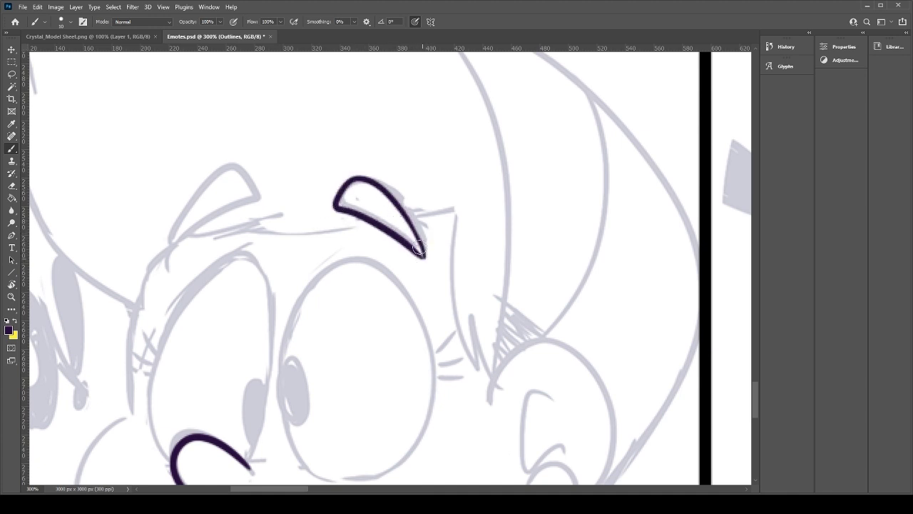
Step: Ink the left eyebrow as a closed tapered shape and clean up its edges with the Eraser
{"action": "mouse_move", "coordinate": [171, 234]}
{"action": "left_mouse_down"}
{"action": "mouse_move", "coordinate": [199, 191]}
{"action": "mouse_move", "coordinate": [240, 179]}
{"action": "left_mouse_up"}
{"action": "key", "text": "ctrl+z"}
{"action": "mouse_move", "coordinate": [169, 249]}
{"action": "left_mouse_down"}
{"action": "mouse_move", "coordinate": [258, 164]}
{"action": "mouse_move", "coordinate": [178, 241]}
{"action": "mouse_move", "coordinate": [251, 196]}
{"action": "mouse_move", "coordinate": [249, 163]}
{"action": "mouse_move", "coordinate": [256, 201]}
{"action": "left_mouse_up"}
{"action": "key", "text": "ctrl+z"}
{"action": "key", "text": "e"}
{"action": "mouse_move", "coordinate": [247, 155]}
{"action": "left_mouse_down"}
{"action": "mouse_move", "coordinate": [250, 204]}
{"action": "mouse_move", "coordinate": [254, 195]}
{"action": "left_mouse_up"}
{"action": "key", "text": "b"}
{"action": "left_click_drag", "start_coordinate": [316, 347], "coordinate": [340, 250]}
{"action": "key", "text": "e"}
{"action": "left_click_drag", "start_coordinate": [189, 157], "coordinate": [190, 165]}
Step: Ink the right eye's oval outline and a solid dark pupil against its inner edge
{"action": "key", "text": "b"}
{"action": "mouse_move", "coordinate": [328, 365]}
{"action": "left_mouse_down"}
{"action": "mouse_move", "coordinate": [316, 256]}
{"action": "mouse_move", "coordinate": [326, 361]}
{"action": "mouse_move", "coordinate": [302, 256]}
{"action": "mouse_move", "coordinate": [328, 367]}
{"action": "left_mouse_up"}
{"action": "key", "text": "ctrl+z"}
{"action": "key", "text": "ctrl+z"}
{"action": "left_click_drag", "start_coordinate": [304, 314], "coordinate": [297, 220]}
{"action": "key", "text": "ctrl+z"}
{"action": "mouse_move", "coordinate": [327, 367]}
{"action": "left_mouse_down"}
{"action": "mouse_move", "coordinate": [371, 165]}
{"action": "mouse_move", "coordinate": [329, 363]}
{"action": "left_mouse_up"}
{"action": "key", "text": "ctrl+z"}
{"action": "key", "text": "e"}
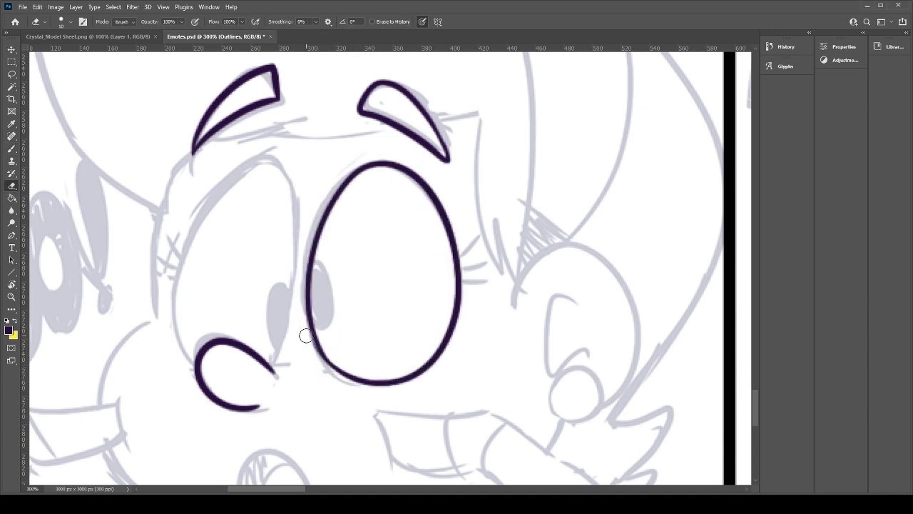
{"action": "key", "text": "b"}
{"action": "mouse_move", "coordinate": [313, 303]}
{"action": "left_mouse_down"}
{"action": "mouse_move", "coordinate": [323, 274]}
{"action": "mouse_move", "coordinate": [320, 328]}
{"action": "mouse_move", "coordinate": [327, 305]}
{"action": "mouse_move", "coordinate": [317, 320]}
{"action": "left_mouse_up"}
{"action": "key", "text": "ctrl+z"}
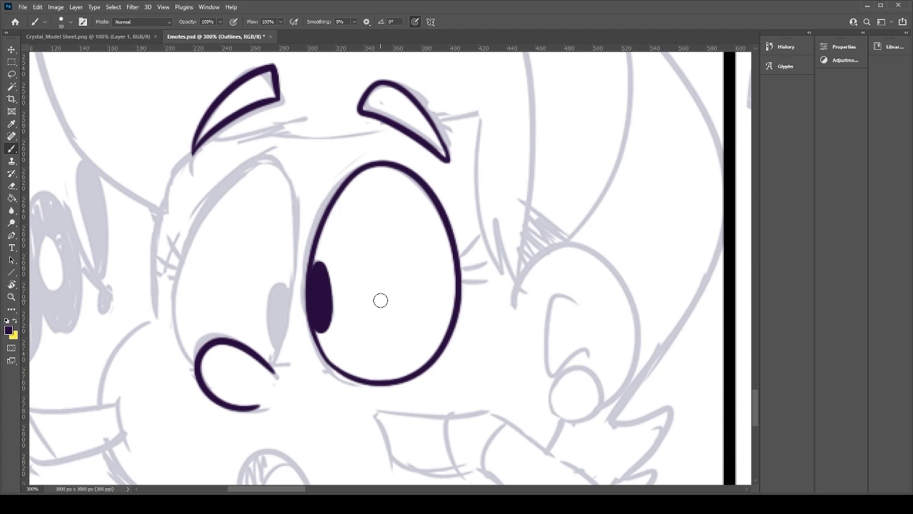
Step: Draw three lashes on the outer side of the right eye and thicken its upper lid line
{"action": "mouse_move", "coordinate": [459, 258]}
{"action": "left_mouse_down"}
{"action": "mouse_move", "coordinate": [478, 240]}
{"action": "mouse_move", "coordinate": [490, 272]}
{"action": "left_mouse_up"}
{"action": "key", "text": "ctrl+z"}
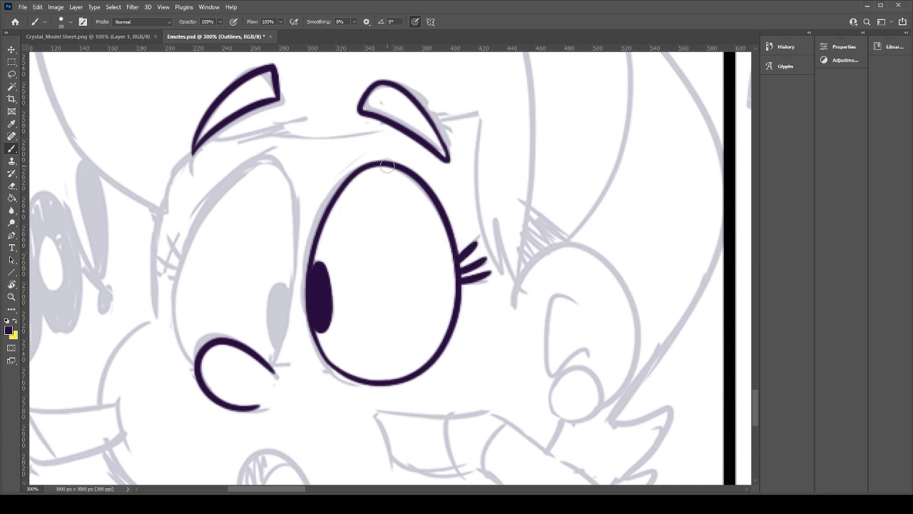
{"action": "left_click_drag", "start_coordinate": [360, 170], "coordinate": [459, 257]}
{"action": "key", "text": "ctrl+z"}
{"action": "mouse_move", "coordinate": [352, 174]}
{"action": "left_mouse_down"}
{"action": "mouse_move", "coordinate": [457, 277]}
{"action": "mouse_move", "coordinate": [457, 251]}
{"action": "left_mouse_up"}
Step: Ink the left eye's outline down to the nose and fill in its solid dark pupil
{"action": "mouse_move", "coordinate": [189, 352]}
{"action": "left_mouse_down"}
{"action": "mouse_move", "coordinate": [176, 300]}
{"action": "mouse_move", "coordinate": [284, 330]}
{"action": "left_mouse_up"}
{"action": "key", "text": "ctrl+z"}
{"action": "mouse_move", "coordinate": [195, 358]}
{"action": "left_mouse_down"}
{"action": "mouse_move", "coordinate": [286, 325]}
{"action": "mouse_move", "coordinate": [277, 360]}
{"action": "left_mouse_up"}
{"action": "key", "text": "ctrl+z"}
{"action": "mouse_move", "coordinate": [202, 357]}
{"action": "left_mouse_down"}
{"action": "mouse_move", "coordinate": [244, 157]}
{"action": "mouse_move", "coordinate": [240, 378]}
{"action": "mouse_move", "coordinate": [265, 379]}
{"action": "left_mouse_up"}
{"action": "key", "text": "e"}
{"action": "key", "text": "b"}
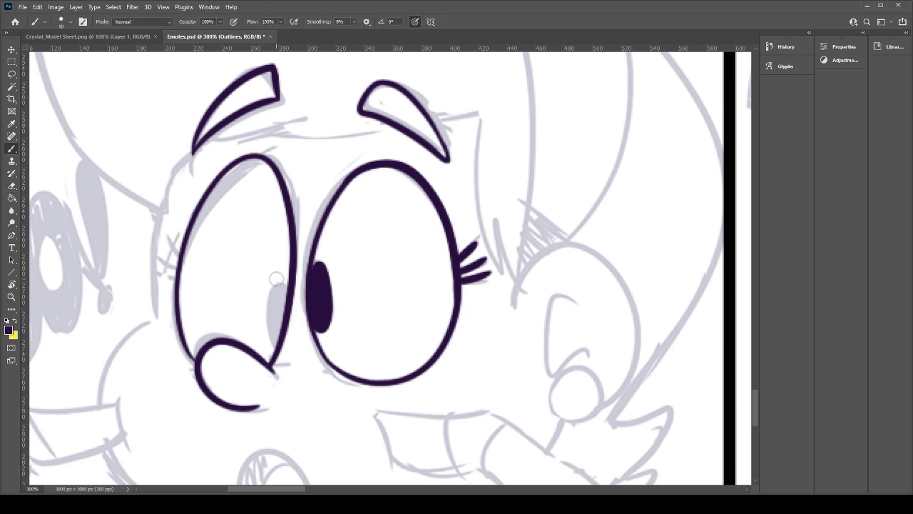
{"action": "mouse_move", "coordinate": [280, 335]}
{"action": "left_mouse_down"}
{"action": "mouse_move", "coordinate": [284, 298]}
{"action": "mouse_move", "coordinate": [274, 335]}
{"action": "mouse_move", "coordinate": [279, 303]}
{"action": "left_mouse_up"}
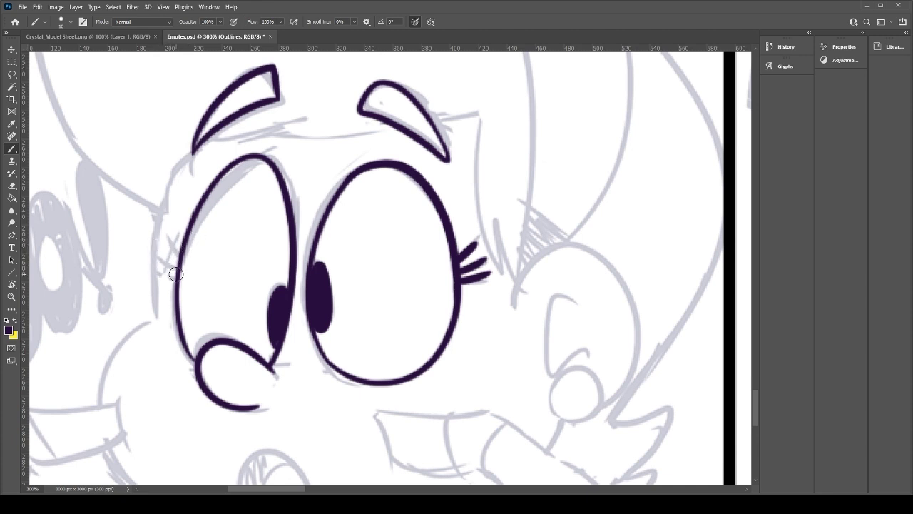
Step: Draw three lashes on the outer side of the left eye and thicken its upper lid line
{"action": "mouse_move", "coordinate": [177, 263]}
{"action": "left_mouse_down"}
{"action": "mouse_move", "coordinate": [156, 251]}
{"action": "mouse_move", "coordinate": [167, 277]}
{"action": "mouse_move", "coordinate": [151, 293]}
{"action": "left_mouse_up"}
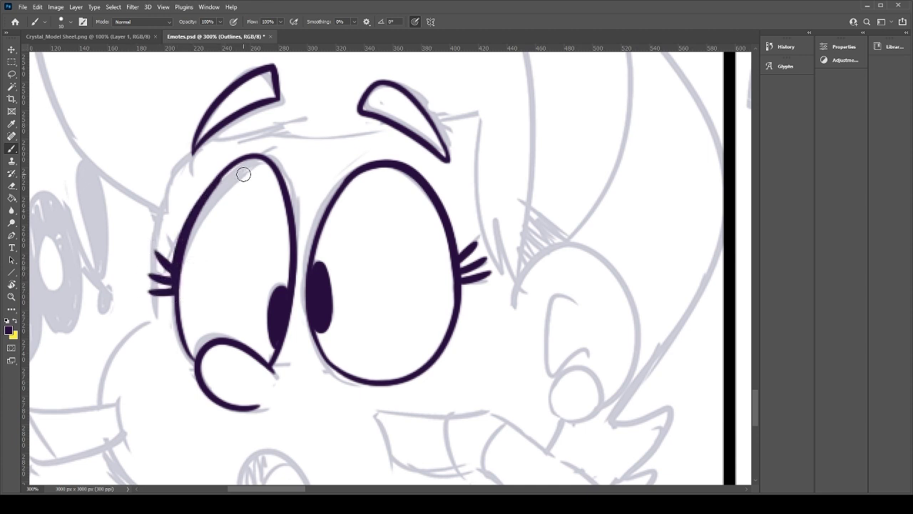
{"action": "left_click_drag", "start_coordinate": [176, 266], "coordinate": [241, 155]}
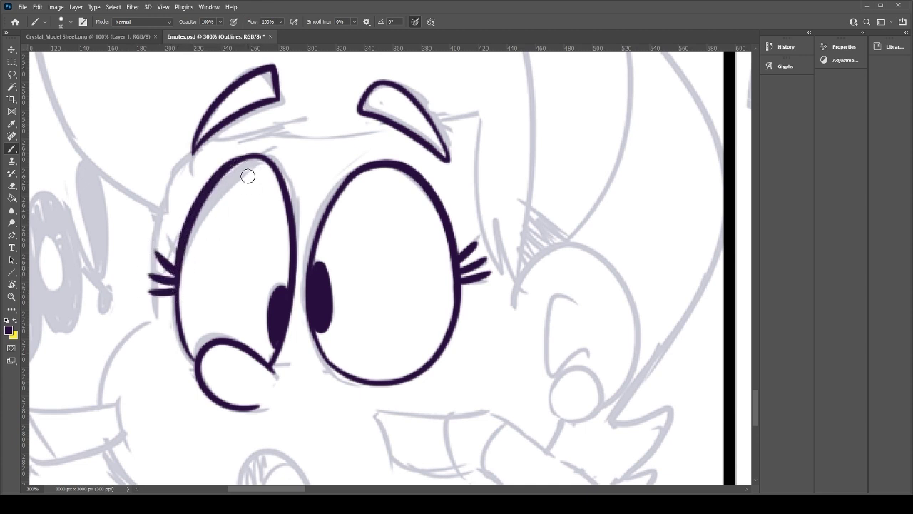
{"action": "left_click_drag", "start_coordinate": [197, 210], "coordinate": [255, 154]}
{"action": "key", "text": "ctrl+z"}
{"action": "left_click_drag", "start_coordinate": [211, 187], "coordinate": [276, 163]}
Step: Ink the side contour of the face, running past the lashes of the left eye
{"action": "left_click_drag", "start_coordinate": [155, 315], "coordinate": [183, 167]}
{"action": "key", "text": "ctrl+z"}
{"action": "left_click_drag", "start_coordinate": [152, 327], "coordinate": [183, 169]}
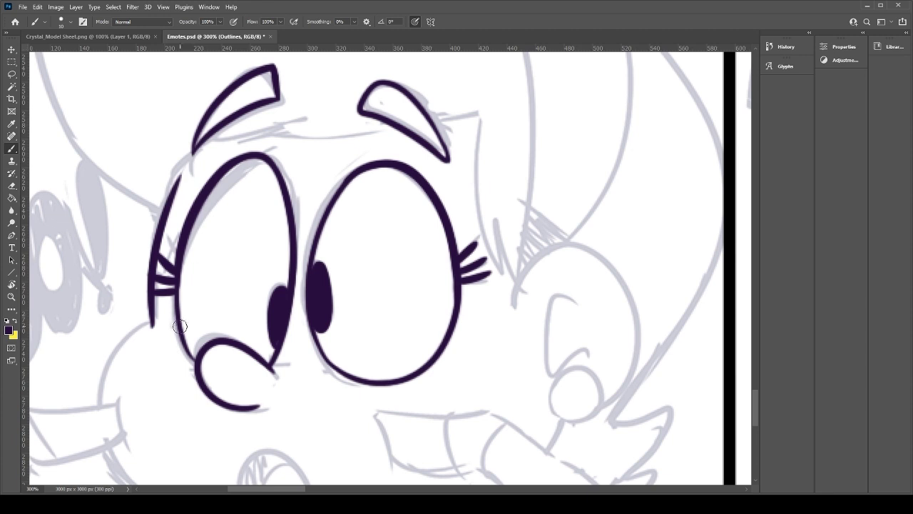
Step: Ink the cheek and jaw in one thick curve beneath the mouth and erase the overlap where it meets the face contour
{"action": "left_click_drag", "start_coordinate": [191, 341], "coordinate": [195, 223]}
{"action": "left_click_drag", "start_coordinate": [147, 203], "coordinate": [131, 291]}
{"action": "key", "text": "ctrl+z"}
{"action": "mouse_move", "coordinate": [147, 204]}
{"action": "left_mouse_down"}
{"action": "mouse_move", "coordinate": [194, 400]}
{"action": "mouse_move", "coordinate": [217, 407]}
{"action": "left_mouse_up"}
{"action": "key", "text": "ctrl+z"}
{"action": "mouse_move", "coordinate": [156, 199]}
{"action": "left_mouse_down"}
{"action": "mouse_move", "coordinate": [104, 300]}
{"action": "mouse_move", "coordinate": [303, 419]}
{"action": "left_mouse_up"}
{"action": "key", "text": "ctrl+z"}
{"action": "mouse_move", "coordinate": [156, 200]}
{"action": "left_mouse_down"}
{"action": "mouse_move", "coordinate": [321, 441]}
{"action": "mouse_move", "coordinate": [360, 444]}
{"action": "left_mouse_up"}
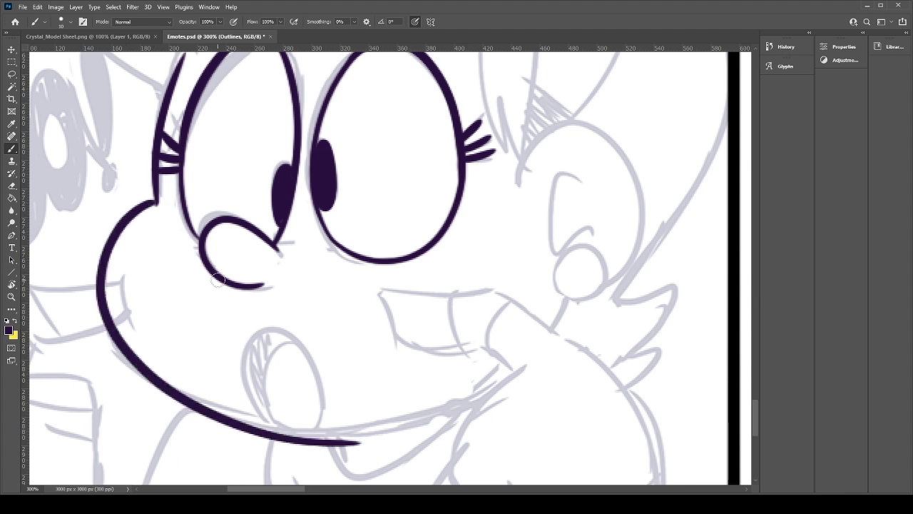
{"action": "key", "text": "ctrl+z"}
{"action": "mouse_move", "coordinate": [157, 202]}
{"action": "left_mouse_down"}
{"action": "mouse_move", "coordinate": [136, 363]}
{"action": "mouse_move", "coordinate": [412, 419]}
{"action": "left_mouse_up"}
{"action": "key", "text": "ctrl+z"}
{"action": "mouse_move", "coordinate": [156, 200]}
{"action": "left_mouse_down"}
{"action": "mouse_move", "coordinate": [102, 295]}
{"action": "mouse_move", "coordinate": [468, 402]}
{"action": "left_mouse_up"}
{"action": "key", "text": "e"}
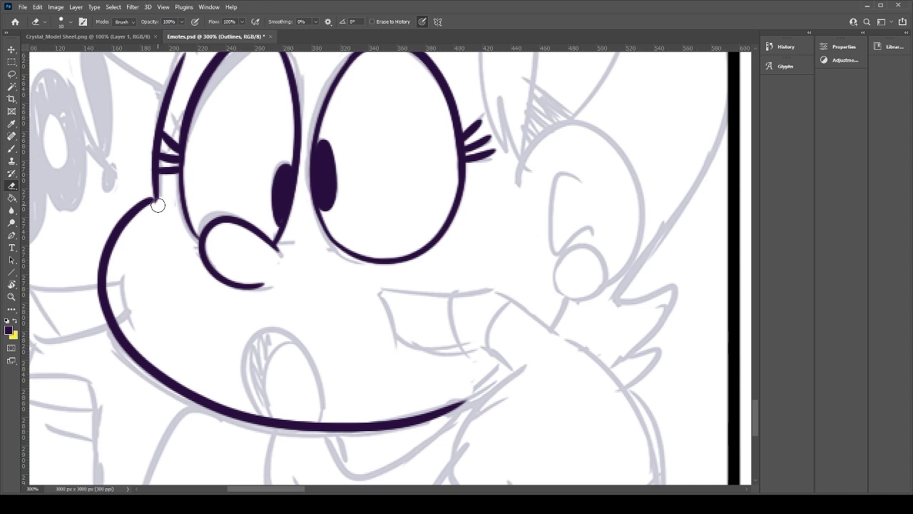
{"action": "left_click", "coordinate": [195, 216]}
{"action": "key", "text": "b"}
Step: Lasso the cheek and jaw line and transform it to fit the sketch's lower edge more closely
{"action": "key", "text": "l"}
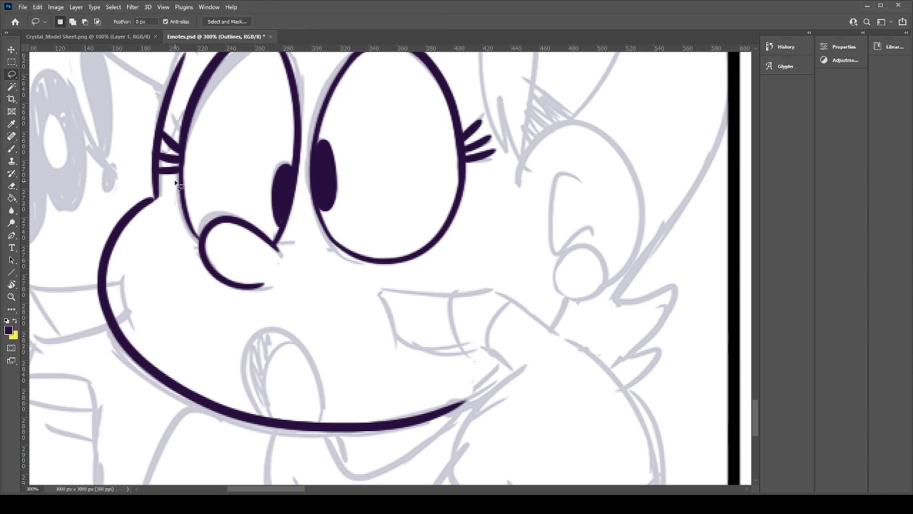
{"action": "mouse_move", "coordinate": [147, 191]}
{"action": "left_mouse_down"}
{"action": "mouse_move", "coordinate": [356, 369]}
{"action": "mouse_move", "coordinate": [152, 414]}
{"action": "mouse_move", "coordinate": [151, 190]}
{"action": "left_mouse_up"}
{"action": "key", "text": "ctrl+t"}
{"action": "left_click_drag", "start_coordinate": [279, 469], "coordinate": [277, 472]}
{"action": "key", "text": "Return"}
{"action": "key", "text": "ctrl+d"}
Step: Extend the jaw line upward in a taper towards the character's raised hand
{"action": "key", "text": "e"}
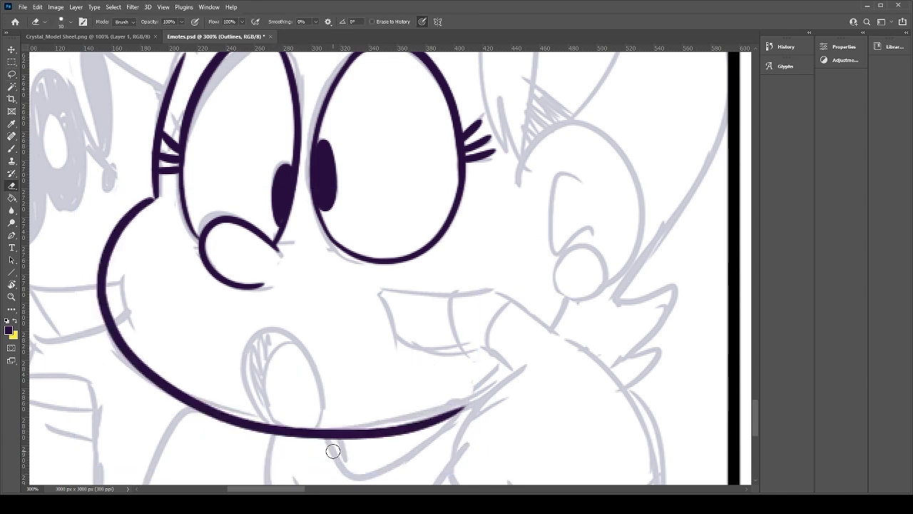
{"action": "key", "text": "b"}
{"action": "left_click_drag", "start_coordinate": [342, 433], "coordinate": [470, 394]}
{"action": "key", "text": "ctrl+z"}
{"action": "left_click_drag", "start_coordinate": [289, 433], "coordinate": [483, 389]}
{"action": "left_click_drag", "start_coordinate": [435, 419], "coordinate": [495, 381]}
Step: Ink the oval outline of the open mouth above the jaw line, with the tongue's curve inside it
{"action": "mouse_move", "coordinate": [273, 425]}
{"action": "left_mouse_down"}
{"action": "mouse_move", "coordinate": [249, 387]}
{"action": "mouse_move", "coordinate": [275, 426]}
{"action": "mouse_move", "coordinate": [310, 368]}
{"action": "mouse_move", "coordinate": [275, 424]}
{"action": "mouse_move", "coordinate": [309, 429]}
{"action": "mouse_move", "coordinate": [319, 404]}
{"action": "mouse_move", "coordinate": [291, 428]}
{"action": "mouse_move", "coordinate": [292, 338]}
{"action": "left_mouse_up"}
{"action": "key", "text": "ctrl+z"}
{"action": "key", "text": "ctrl+z"}
{"action": "key", "text": "ctrl+z"}
{"action": "key", "text": "ctrl+z"}
{"action": "key", "text": "ctrl+z"}
{"action": "key", "text": "ctrl+z"}
{"action": "left_click_drag", "start_coordinate": [275, 416], "coordinate": [304, 359]}
{"action": "key", "text": "ctrl+z"}
{"action": "left_click_drag", "start_coordinate": [278, 421], "coordinate": [301, 355]}
{"action": "key", "text": "ctrl+z"}
{"action": "key", "text": "ctrl+z"}
{"action": "mouse_move", "coordinate": [279, 420]}
{"action": "left_mouse_down"}
{"action": "mouse_move", "coordinate": [308, 368]}
{"action": "mouse_move", "coordinate": [266, 385]}
{"action": "mouse_move", "coordinate": [304, 358]}
{"action": "left_mouse_up"}
Step: Fill the mouth interior around the tongue with dark purple and brush over the leftover gaps
{"action": "key", "text": "g"}
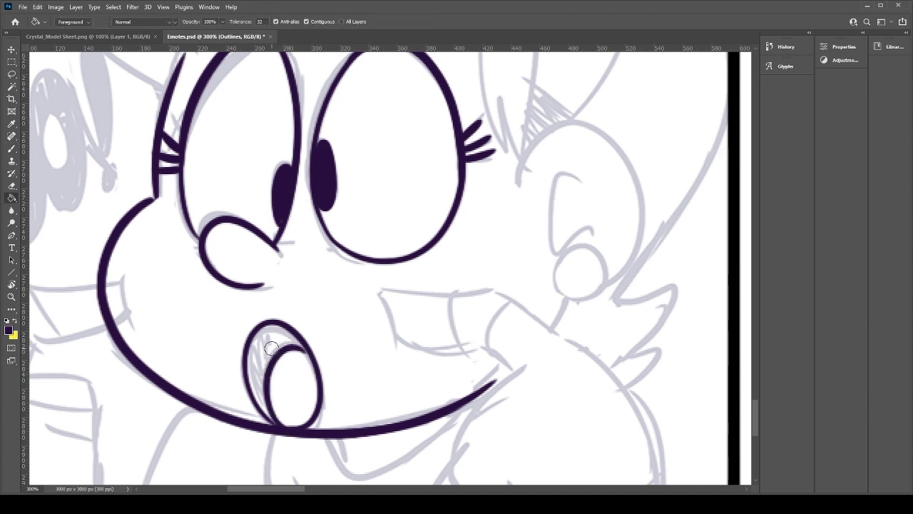
{"action": "left_click", "coordinate": [273, 348]}
{"action": "key", "text": "b"}
{"action": "left_click_drag", "start_coordinate": [274, 420], "coordinate": [291, 348]}
{"action": "left_click_drag", "start_coordinate": [271, 382], "coordinate": [291, 350]}
{"action": "mouse_move", "coordinate": [271, 399]}
{"action": "left_mouse_down"}
{"action": "mouse_move", "coordinate": [293, 345]}
{"action": "mouse_move", "coordinate": [281, 328]}
{"action": "mouse_move", "coordinate": [286, 337]}
{"action": "mouse_move", "coordinate": [263, 328]}
{"action": "mouse_move", "coordinate": [273, 418]}
{"action": "mouse_move", "coordinate": [265, 344]}
{"action": "left_mouse_up"}
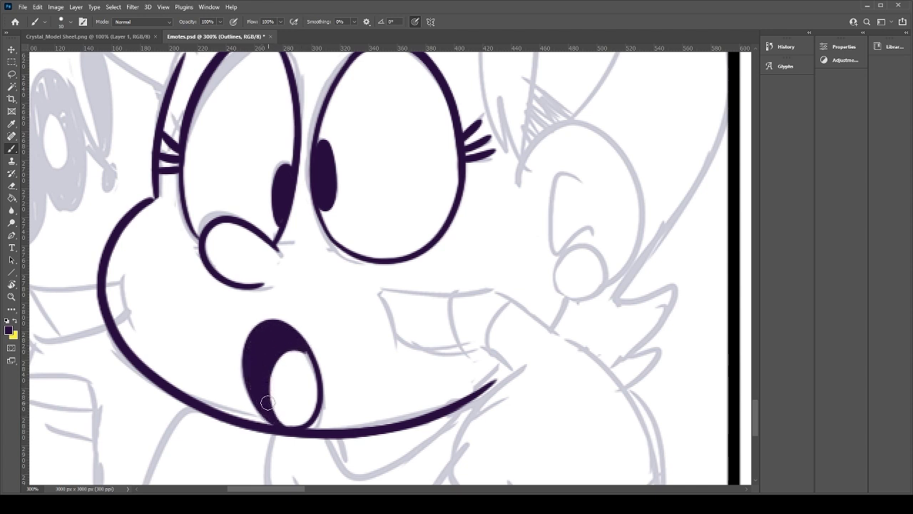
Step: Ink the outline of the pointing finger beside the mouth and continue its upper edge down over the back of the hand
{"action": "left_click_drag", "start_coordinate": [229, 262], "coordinate": [282, 386]}
{"action": "mouse_move", "coordinate": [183, 344]}
{"action": "left_mouse_down"}
{"action": "mouse_move", "coordinate": [174, 359]}
{"action": "mouse_move", "coordinate": [195, 342]}
{"action": "left_mouse_up"}
{"action": "left_click_drag", "start_coordinate": [565, 368], "coordinate": [327, 313]}
{"action": "left_click_drag", "start_coordinate": [339, 417], "coordinate": [336, 311]}
{"action": "left_click_drag", "start_coordinate": [180, 268], "coordinate": [195, 323]}
{"action": "key", "text": "ctrl+z"}
{"action": "key", "text": "ctrl+z"}
{"action": "left_click_drag", "start_coordinate": [178, 268], "coordinate": [198, 325]}
{"action": "left_click_drag", "start_coordinate": [183, 268], "coordinate": [301, 264]}
{"action": "key", "text": "ctrl+z"}
{"action": "left_click_drag", "start_coordinate": [195, 314], "coordinate": [290, 319]}
{"action": "key", "text": "ctrl+z"}
{"action": "left_click_drag", "start_coordinate": [197, 311], "coordinate": [292, 308]}
{"action": "key", "text": "ctrl+z"}
{"action": "mouse_move", "coordinate": [195, 311]}
{"action": "left_mouse_down"}
{"action": "mouse_move", "coordinate": [283, 328]}
{"action": "mouse_move", "coordinate": [317, 353]}
{"action": "left_mouse_up"}
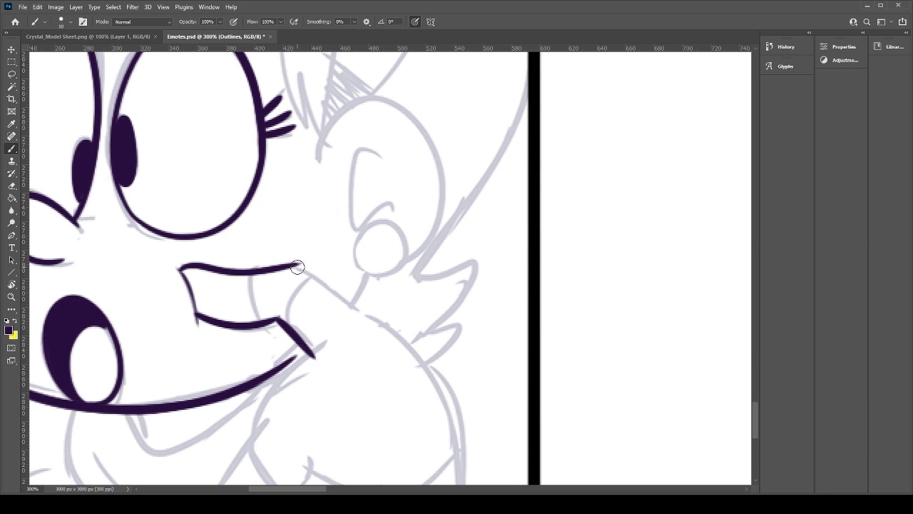
{"action": "left_click_drag", "start_coordinate": [290, 266], "coordinate": [367, 315]}
Step: Erase the jaw line's overlap at the base of the pointing finger and ink the curled fingers below it
{"action": "key", "text": "e"}
{"action": "mouse_move", "coordinate": [308, 362]}
{"action": "left_mouse_down"}
{"action": "mouse_move", "coordinate": [318, 360]}
{"action": "mouse_move", "coordinate": [279, 381]}
{"action": "mouse_move", "coordinate": [274, 396]}
{"action": "left_mouse_up"}
{"action": "key", "text": "b"}
{"action": "left_click_drag", "start_coordinate": [274, 397], "coordinate": [286, 316]}
{"action": "key", "text": "ctrl+z"}
{"action": "mouse_move", "coordinate": [318, 277]}
{"action": "left_mouse_down"}
{"action": "mouse_move", "coordinate": [285, 307]}
{"action": "mouse_move", "coordinate": [273, 338]}
{"action": "mouse_move", "coordinate": [291, 326]}
{"action": "mouse_move", "coordinate": [292, 418]}
{"action": "left_mouse_up"}
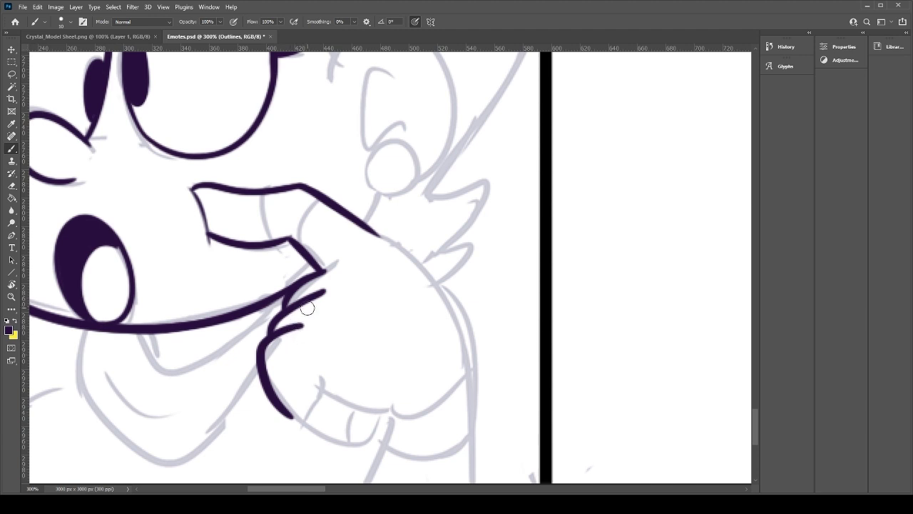
Step: Ink the rounded lower edge of that fist and the thumb curve crossing its palm
{"action": "mouse_move", "coordinate": [276, 398]}
{"action": "left_mouse_down"}
{"action": "mouse_move", "coordinate": [346, 445]}
{"action": "mouse_move", "coordinate": [388, 423]}
{"action": "left_mouse_up"}
{"action": "key", "text": "ctrl+z"}
{"action": "key", "text": "ctrl+z"}
{"action": "left_click_drag", "start_coordinate": [280, 406], "coordinate": [379, 421]}
{"action": "mouse_move", "coordinate": [323, 378]}
{"action": "left_mouse_down"}
{"action": "mouse_move", "coordinate": [318, 404]}
{"action": "mouse_move", "coordinate": [400, 427]}
{"action": "left_mouse_up"}
{"action": "key", "text": "ctrl+z"}
{"action": "left_click_drag", "start_coordinate": [325, 397], "coordinate": [396, 431]}
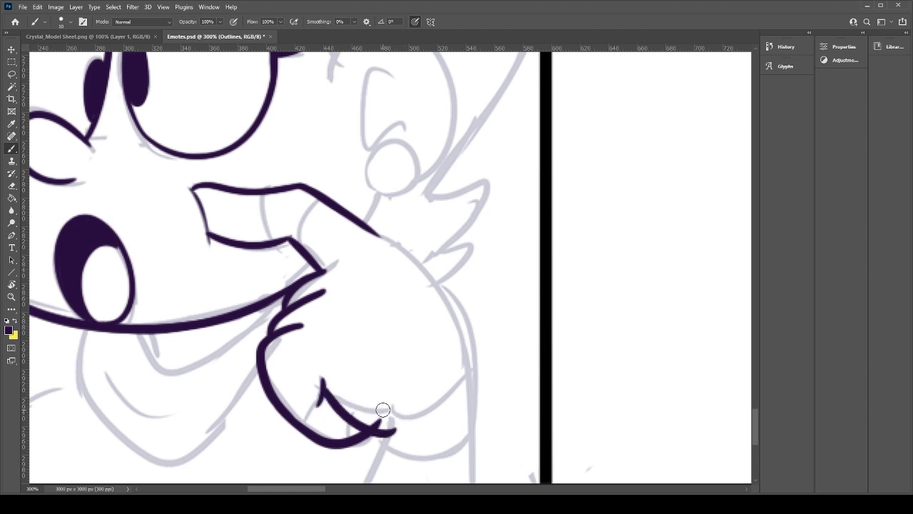
{"action": "key", "text": "e"}
{"action": "key", "text": "b"}
Step: Ink the outer edge of the hand in a long curve from the knuckle down the forearm
{"action": "left_click_drag", "start_coordinate": [378, 238], "coordinate": [468, 444]}
{"action": "key", "text": "ctrl+z"}
{"action": "mouse_move", "coordinate": [384, 236]}
{"action": "left_mouse_down"}
{"action": "mouse_move", "coordinate": [469, 372]}
{"action": "mouse_move", "coordinate": [478, 460]}
{"action": "left_mouse_up"}
{"action": "mouse_move", "coordinate": [473, 389]}
{"action": "left_mouse_down"}
{"action": "mouse_move", "coordinate": [464, 352]}
{"action": "mouse_move", "coordinate": [467, 221]}
{"action": "mouse_move", "coordinate": [472, 365]}
{"action": "left_mouse_up"}
{"action": "key", "text": "ctrl+z"}
{"action": "left_click_drag", "start_coordinate": [465, 227], "coordinate": [466, 391]}
{"action": "key", "text": "ctrl+z"}
{"action": "left_click_drag", "start_coordinate": [465, 230], "coordinate": [475, 402]}
{"action": "key", "text": "ctrl+z"}
{"action": "left_click_drag", "start_coordinate": [467, 218], "coordinate": [478, 357]}
Step: Ink the two curved cuff bands across the wrist below the fist
{"action": "mouse_move", "coordinate": [380, 268]}
{"action": "left_mouse_down"}
{"action": "mouse_move", "coordinate": [361, 317]}
{"action": "mouse_move", "coordinate": [465, 257]}
{"action": "left_mouse_up"}
{"action": "left_click_drag", "start_coordinate": [377, 298], "coordinate": [486, 282]}
{"action": "key", "text": "ctrl+z"}
{"action": "left_click_drag", "start_coordinate": [376, 296], "coordinate": [476, 297]}
Step: Ink the ear's rounded outer outline and the circular earring on its lobe
{"action": "mouse_move", "coordinate": [399, 231]}
{"action": "left_mouse_down"}
{"action": "mouse_move", "coordinate": [448, 390]}
{"action": "mouse_move", "coordinate": [373, 413]}
{"action": "left_mouse_up"}
{"action": "mouse_move", "coordinate": [349, 231]}
{"action": "left_mouse_down"}
{"action": "mouse_move", "coordinate": [451, 330]}
{"action": "mouse_move", "coordinate": [404, 358]}
{"action": "mouse_move", "coordinate": [450, 214]}
{"action": "mouse_move", "coordinate": [396, 379]}
{"action": "left_mouse_up"}
{"action": "key", "text": "ctrl+z"}
{"action": "key", "text": "ctrl+z"}
{"action": "mouse_move", "coordinate": [341, 248]}
{"action": "left_mouse_down"}
{"action": "mouse_move", "coordinate": [389, 367]}
{"action": "mouse_move", "coordinate": [382, 314]}
{"action": "left_mouse_up"}
{"action": "key", "text": "ctrl+z"}
{"action": "key", "text": "ctrl+z"}
{"action": "mouse_move", "coordinate": [392, 348]}
{"action": "left_mouse_down"}
{"action": "mouse_move", "coordinate": [371, 335]}
{"action": "mouse_move", "coordinate": [378, 322]}
{"action": "left_mouse_up"}
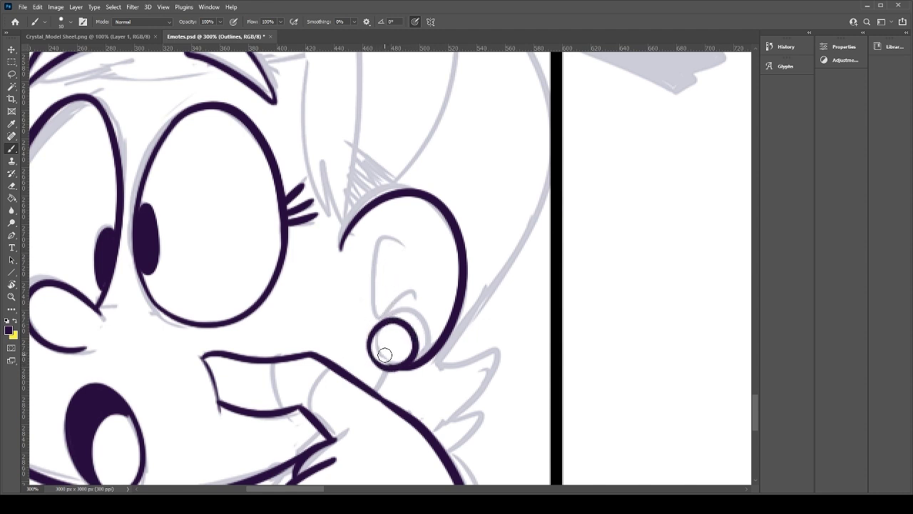
{"action": "key", "text": "e"}
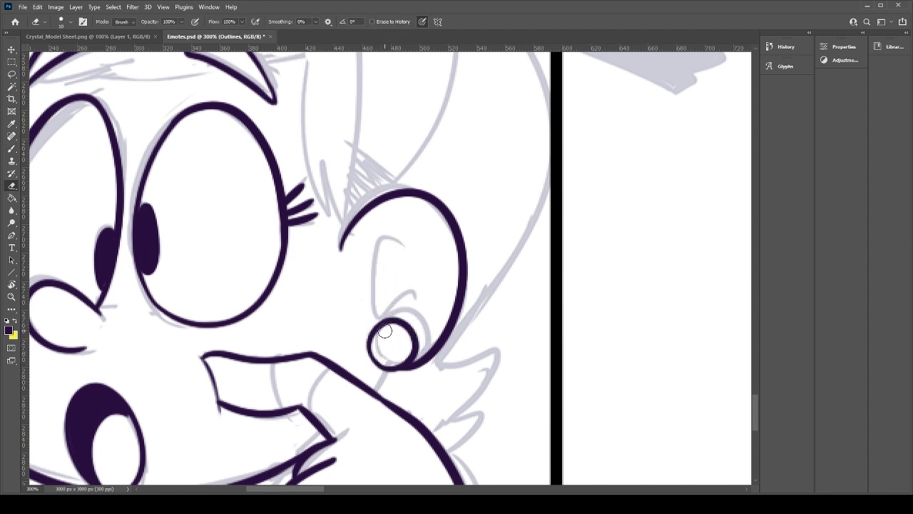
{"action": "key", "text": "b"}
Step: Ink the inner ear curve and the small dark fold above the earring
{"action": "mouse_move", "coordinate": [435, 262]}
{"action": "left_mouse_down"}
{"action": "mouse_move", "coordinate": [359, 316]}
{"action": "mouse_move", "coordinate": [401, 301]}
{"action": "left_mouse_up"}
{"action": "key", "text": "ctrl+z"}
{"action": "key", "text": "ctrl+z"}
{"action": "left_click_drag", "start_coordinate": [432, 257], "coordinate": [376, 313]}
{"action": "key", "text": "ctrl+z"}
{"action": "mouse_move", "coordinate": [434, 275]}
{"action": "left_mouse_down"}
{"action": "mouse_move", "coordinate": [377, 313]}
{"action": "mouse_move", "coordinate": [408, 309]}
{"action": "mouse_move", "coordinate": [363, 316]}
{"action": "mouse_move", "coordinate": [364, 289]}
{"action": "left_mouse_up"}
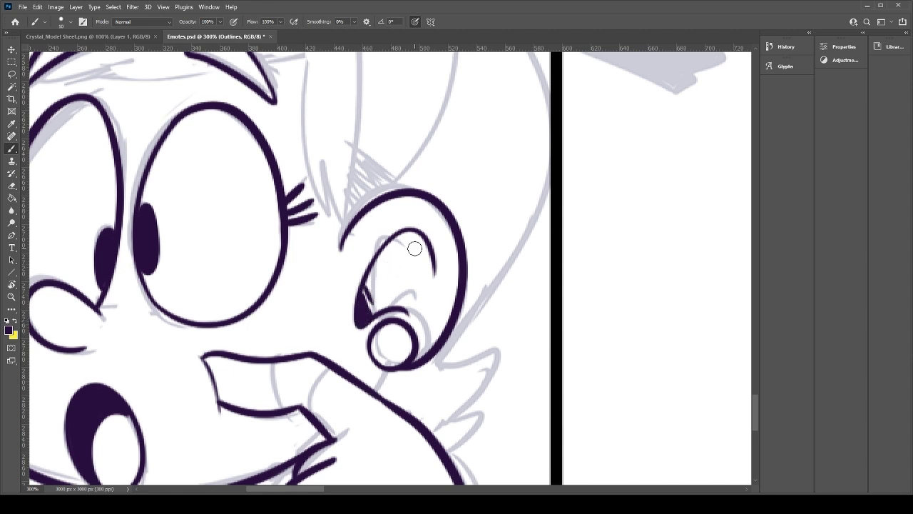
Step: Ink the short lines joining the ear lobe to the back of the raised hand
{"action": "left_click_drag", "start_coordinate": [396, 366], "coordinate": [380, 352]}
{"action": "key", "text": "ctrl+z"}
{"action": "mouse_move", "coordinate": [361, 364]}
{"action": "left_mouse_down"}
{"action": "mouse_move", "coordinate": [422, 359]}
{"action": "mouse_move", "coordinate": [373, 386]}
{"action": "mouse_move", "coordinate": [383, 363]}
{"action": "left_mouse_up"}
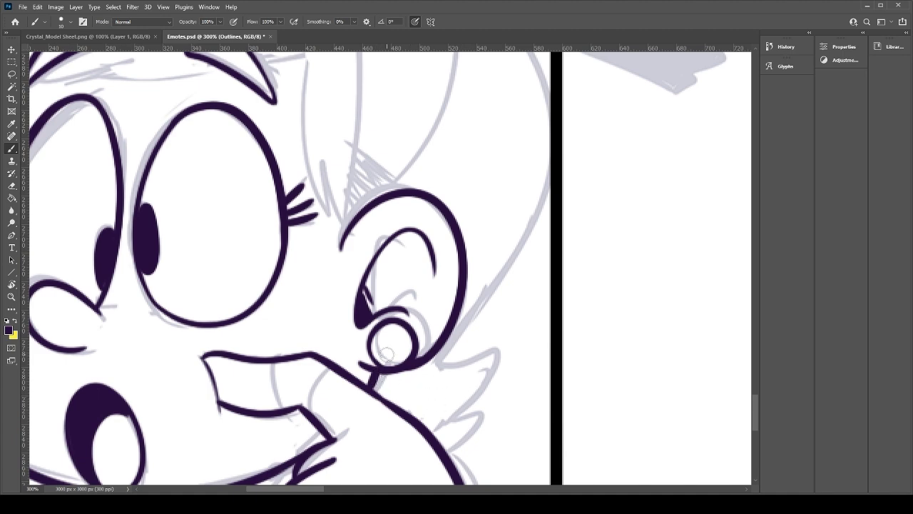
Step: Ink the pointed chin shape beneath the jaw line and the outline of the neckerchief around it
{"action": "left_click_drag", "start_coordinate": [324, 442], "coordinate": [329, 433]}
{"action": "mouse_move", "coordinate": [394, 383]}
{"action": "left_mouse_down"}
{"action": "mouse_move", "coordinate": [404, 345]}
{"action": "mouse_move", "coordinate": [577, 307]}
{"action": "mouse_move", "coordinate": [555, 230]}
{"action": "left_mouse_up"}
{"action": "mouse_move", "coordinate": [318, 349]}
{"action": "left_mouse_down"}
{"action": "mouse_move", "coordinate": [331, 377]}
{"action": "mouse_move", "coordinate": [443, 306]}
{"action": "mouse_move", "coordinate": [395, 359]}
{"action": "left_mouse_up"}
{"action": "key", "text": "ctrl+z"}
{"action": "left_click_drag", "start_coordinate": [449, 312], "coordinate": [396, 359]}
{"action": "left_click_drag", "start_coordinate": [322, 346], "coordinate": [446, 312]}
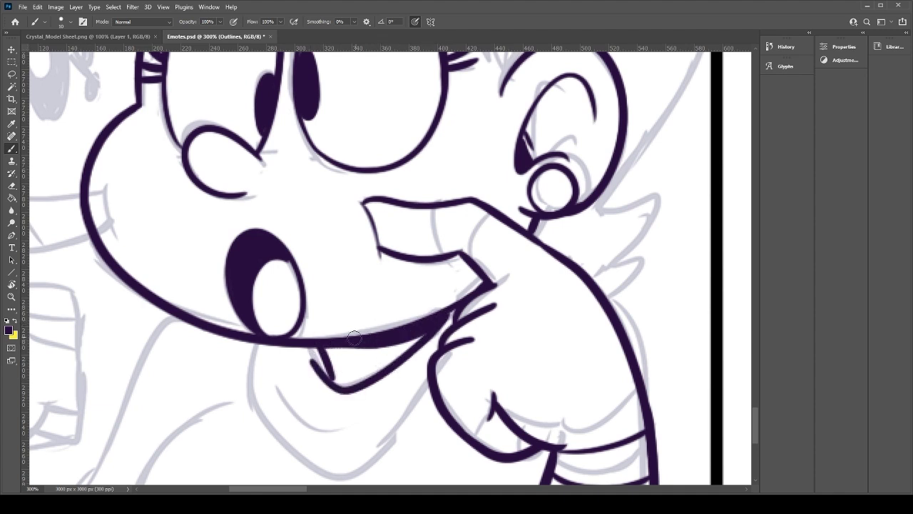
{"action": "left_click_drag", "start_coordinate": [335, 388], "coordinate": [319, 350]}
{"action": "mouse_move", "coordinate": [255, 338]}
{"action": "left_mouse_down"}
{"action": "mouse_move", "coordinate": [267, 388]}
{"action": "mouse_move", "coordinate": [360, 471]}
{"action": "mouse_move", "coordinate": [333, 368]}
{"action": "mouse_move", "coordinate": [395, 296]}
{"action": "left_mouse_up"}
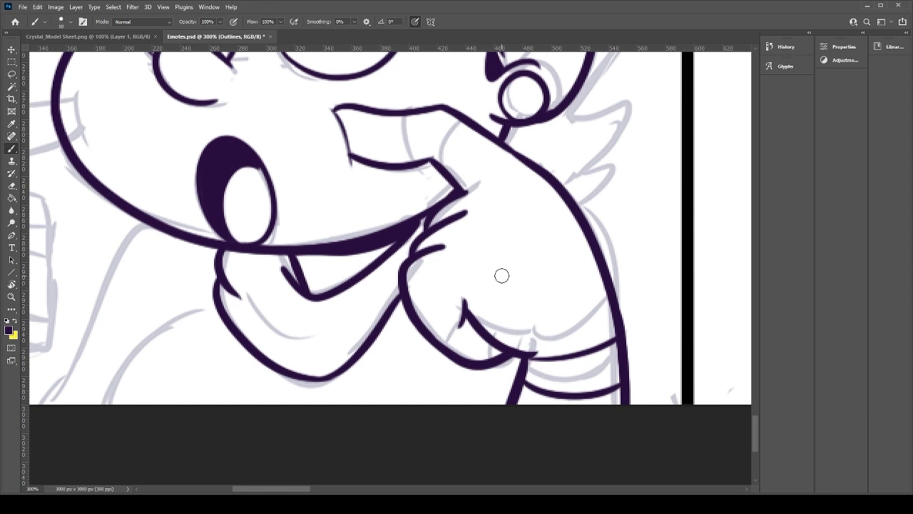
Step: Ink the curved body line and the outer shoulder line running down from beneath the cheek to the canvas edge
{"action": "left_click_drag", "start_coordinate": [261, 359], "coordinate": [371, 338]}
{"action": "left_click_drag", "start_coordinate": [215, 400], "coordinate": [332, 318]}
{"action": "key", "text": "ctrl+z"}
{"action": "left_click_drag", "start_coordinate": [224, 420], "coordinate": [317, 320]}
{"action": "left_click_drag", "start_coordinate": [256, 226], "coordinate": [149, 440]}
{"action": "key", "text": "ctrl+z"}
{"action": "left_click_drag", "start_coordinate": [258, 227], "coordinate": [157, 423]}
Step: Ink the pointed sideburn in front of the ear and clean up its tip with the Eraser
{"action": "left_click_drag", "start_coordinate": [483, 245], "coordinate": [352, 433]}
{"action": "left_click_drag", "start_coordinate": [331, 369], "coordinate": [378, 483]}
{"action": "left_click_drag", "start_coordinate": [473, 213], "coordinate": [492, 305]}
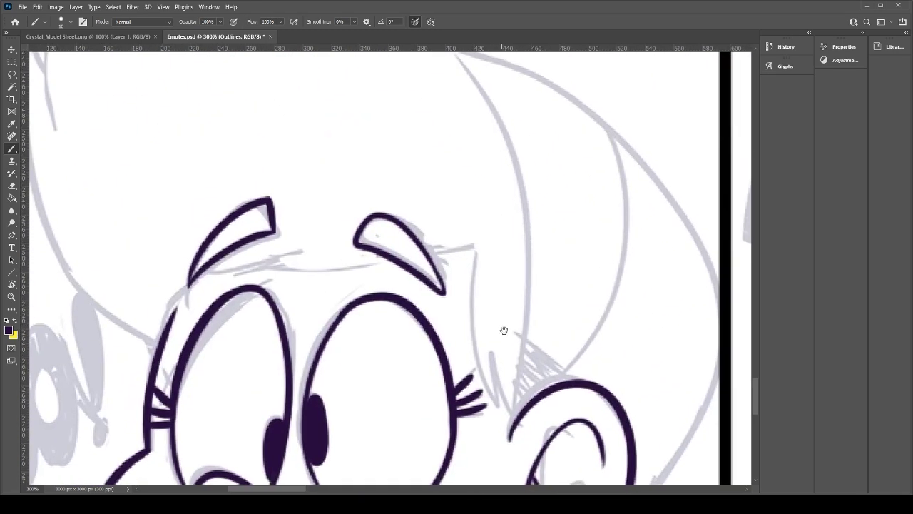
{"action": "mouse_move", "coordinate": [513, 422]}
{"action": "left_mouse_down"}
{"action": "mouse_move", "coordinate": [477, 258]}
{"action": "mouse_move", "coordinate": [504, 386]}
{"action": "mouse_move", "coordinate": [465, 259]}
{"action": "left_mouse_up"}
{"action": "key", "text": "ctrl+z"}
{"action": "key", "text": "ctrl+z"}
{"action": "left_click_drag", "start_coordinate": [508, 424], "coordinate": [478, 243]}
{"action": "key", "text": "e"}
{"action": "left_click_drag", "start_coordinate": [499, 385], "coordinate": [501, 356]}
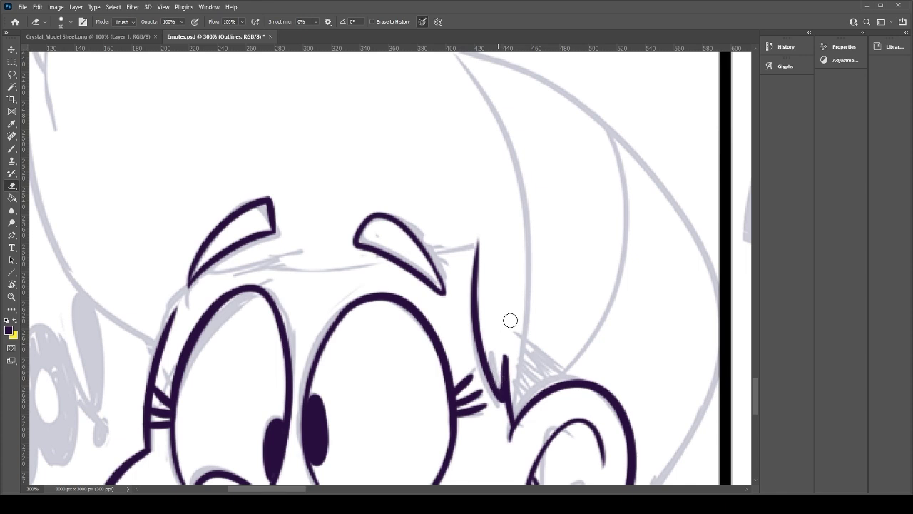
{"action": "key", "text": "b"}
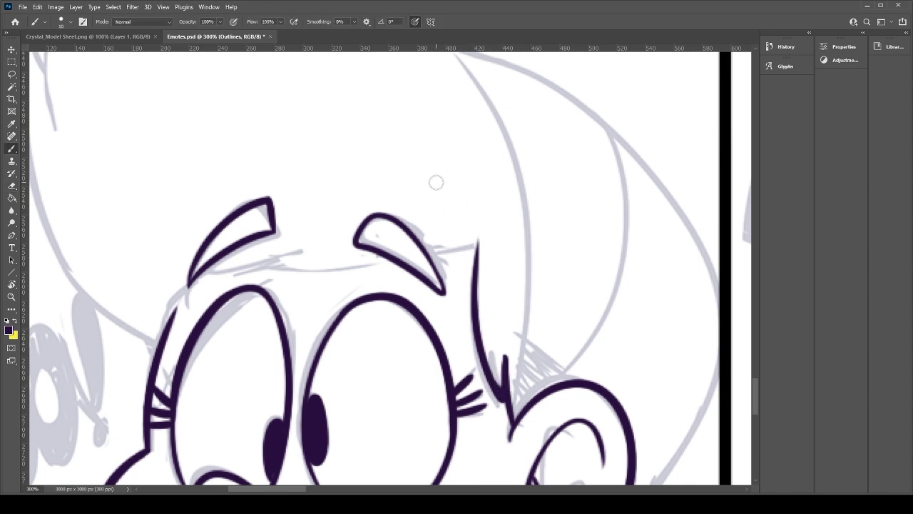
Step: Ink the hairline across the forehead behind the eyebrows and extend the side of the face up to meet it
{"action": "left_click_drag", "start_coordinate": [428, 255], "coordinate": [486, 237]}
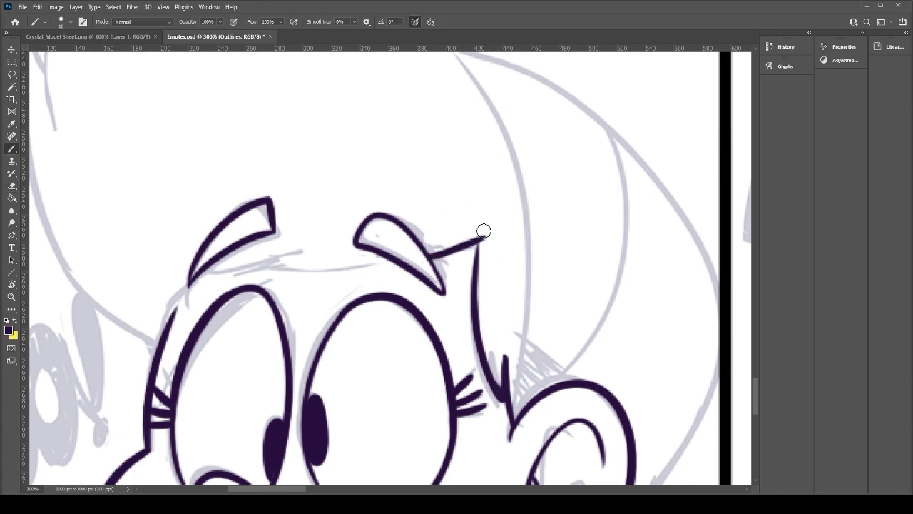
{"action": "key", "text": "ctrl+z"}
{"action": "left_click_drag", "start_coordinate": [428, 254], "coordinate": [491, 238]}
{"action": "key", "text": "ctrl+z"}
{"action": "left_click_drag", "start_coordinate": [427, 254], "coordinate": [493, 235]}
{"action": "mouse_move", "coordinate": [397, 264]}
{"action": "left_mouse_down"}
{"action": "mouse_move", "coordinate": [303, 278]}
{"action": "mouse_move", "coordinate": [309, 244]}
{"action": "mouse_move", "coordinate": [237, 255]}
{"action": "mouse_move", "coordinate": [274, 267]}
{"action": "mouse_move", "coordinate": [190, 276]}
{"action": "left_mouse_up"}
{"action": "key", "text": "ctrl+z"}
{"action": "mouse_move", "coordinate": [289, 261]}
{"action": "left_mouse_down"}
{"action": "mouse_move", "coordinate": [207, 282]}
{"action": "mouse_move", "coordinate": [152, 282]}
{"action": "mouse_move", "coordinate": [154, 353]}
{"action": "left_mouse_up"}
{"action": "key", "text": "ctrl+z"}
{"action": "left_click_drag", "start_coordinate": [189, 284], "coordinate": [153, 354]}
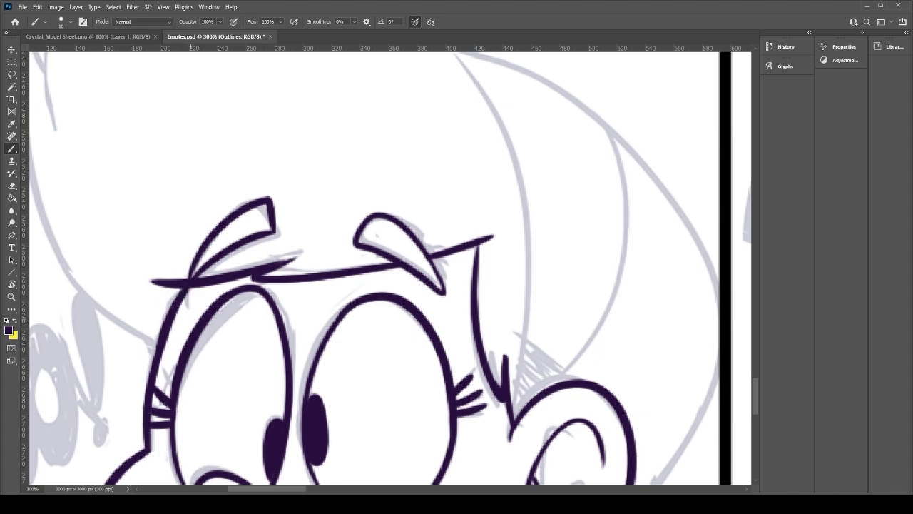
Step: Ink the upper edge of the pointing finger below the BOO! lettering, from the hand to the cheek
{"action": "left_click_drag", "start_coordinate": [431, 322], "coordinate": [467, 125]}
{"action": "mouse_move", "coordinate": [342, 396]}
{"action": "left_mouse_down"}
{"action": "mouse_move", "coordinate": [492, 290]}
{"action": "mouse_move", "coordinate": [562, 275]}
{"action": "left_mouse_up"}
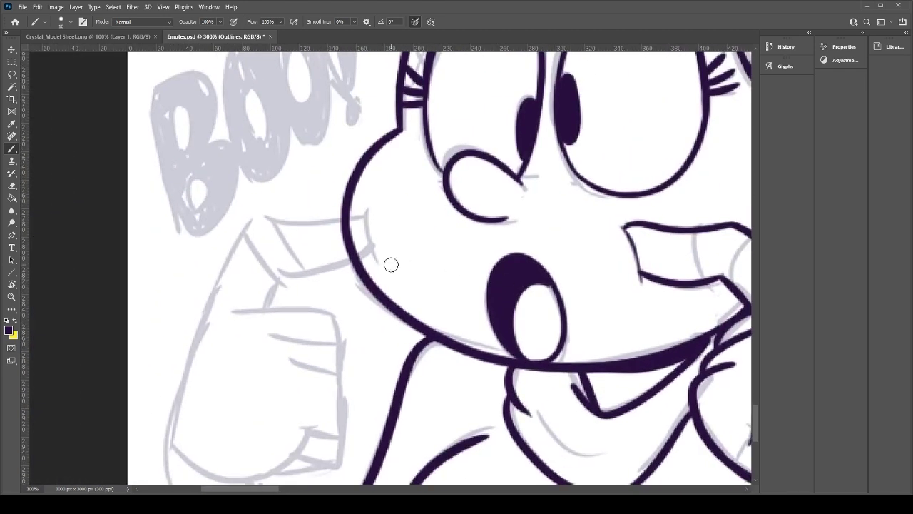
{"action": "mouse_move", "coordinate": [207, 328]}
{"action": "left_mouse_down"}
{"action": "mouse_move", "coordinate": [253, 233]}
{"action": "mouse_move", "coordinate": [241, 239]}
{"action": "mouse_move", "coordinate": [258, 222]}
{"action": "mouse_move", "coordinate": [360, 220]}
{"action": "left_mouse_up"}
{"action": "key", "text": "ctrl+z"}
{"action": "key", "text": "ctrl+z"}
{"action": "mouse_move", "coordinate": [241, 238]}
{"action": "left_mouse_down"}
{"action": "mouse_move", "coordinate": [258, 215]}
{"action": "mouse_move", "coordinate": [368, 217]}
{"action": "left_mouse_up"}
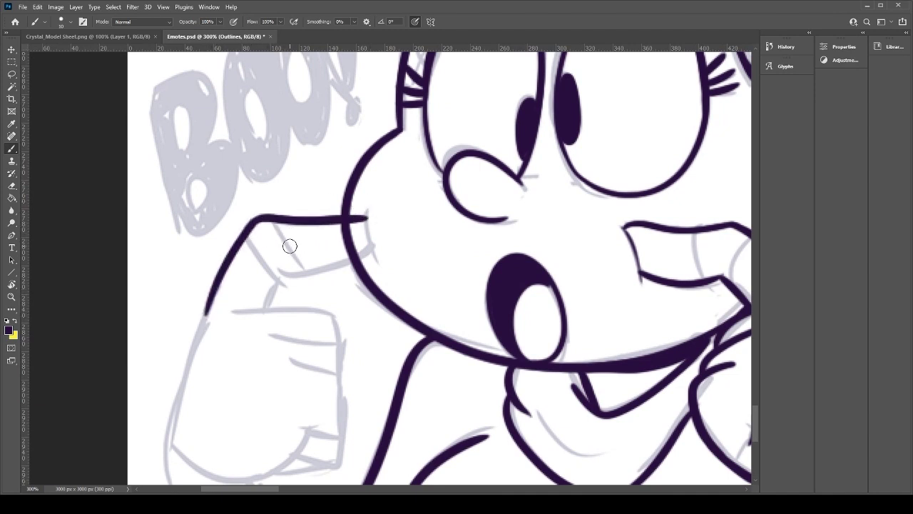
Step: Erase the cheek line crossing that fingertip and ink the finger's tip and lower edge
{"action": "mouse_move", "coordinate": [288, 269]}
{"action": "left_mouse_down"}
{"action": "mouse_move", "coordinate": [366, 241]}
{"action": "mouse_move", "coordinate": [365, 214]}
{"action": "left_mouse_up"}
{"action": "key", "text": "ctrl+z"}
{"action": "key", "text": "ctrl+z"}
{"action": "key", "text": "e"}
{"action": "mouse_move", "coordinate": [351, 238]}
{"action": "left_mouse_down"}
{"action": "mouse_move", "coordinate": [345, 250]}
{"action": "mouse_move", "coordinate": [351, 239]}
{"action": "mouse_move", "coordinate": [333, 231]}
{"action": "mouse_move", "coordinate": [367, 252]}
{"action": "left_mouse_up"}
{"action": "key", "text": "b"}
{"action": "key", "text": "ctrl+z"}
{"action": "mouse_move", "coordinate": [361, 215]}
{"action": "left_mouse_down"}
{"action": "mouse_move", "coordinate": [362, 249]}
{"action": "mouse_move", "coordinate": [366, 212]}
{"action": "left_mouse_up"}
{"action": "key", "text": "ctrl+z"}
{"action": "key", "text": "ctrl+z"}
{"action": "left_click_drag", "start_coordinate": [362, 256], "coordinate": [365, 216]}
{"action": "key", "text": "ctrl+z"}
{"action": "mouse_move", "coordinate": [363, 254]}
{"action": "left_mouse_down"}
{"action": "mouse_move", "coordinate": [364, 209]}
{"action": "mouse_move", "coordinate": [362, 219]}
{"action": "mouse_move", "coordinate": [328, 220]}
{"action": "left_mouse_up"}
{"action": "key", "text": "ctrl+z"}
{"action": "left_click_drag", "start_coordinate": [352, 257], "coordinate": [362, 247]}
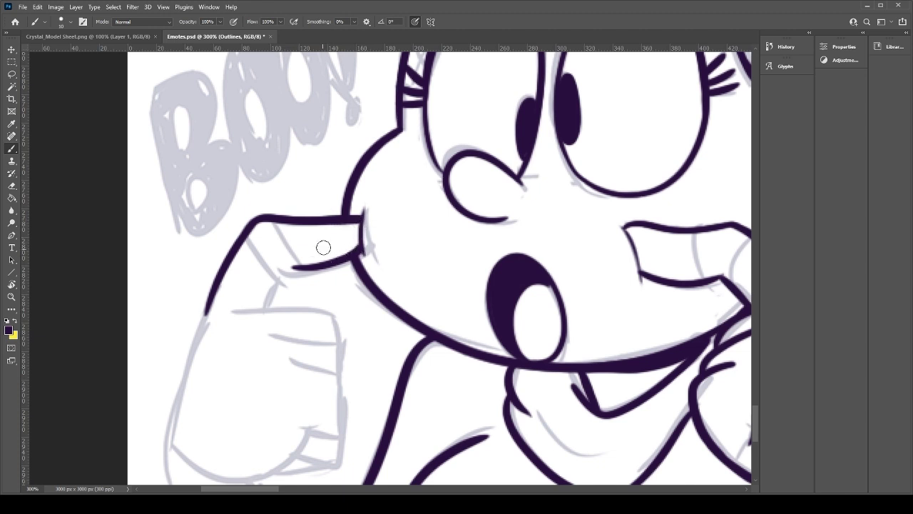
Step: Ink the finger's underside down to the fist and the curved bands across its knuckle
{"action": "left_click_drag", "start_coordinate": [272, 307], "coordinate": [284, 262]}
{"action": "key", "text": "ctrl+z"}
{"action": "mouse_move", "coordinate": [274, 306]}
{"action": "left_mouse_down"}
{"action": "mouse_move", "coordinate": [282, 268]}
{"action": "mouse_move", "coordinate": [272, 307]}
{"action": "left_mouse_up"}
{"action": "key", "text": "ctrl+z"}
{"action": "mouse_move", "coordinate": [251, 230]}
{"action": "left_mouse_down"}
{"action": "mouse_move", "coordinate": [288, 269]}
{"action": "mouse_move", "coordinate": [265, 237]}
{"action": "left_mouse_up"}
{"action": "key", "text": "ctrl+z"}
{"action": "key", "text": "ctrl+z"}
{"action": "mouse_move", "coordinate": [285, 274]}
{"action": "left_mouse_down"}
{"action": "mouse_move", "coordinate": [257, 222]}
{"action": "mouse_move", "coordinate": [305, 267]}
{"action": "mouse_move", "coordinate": [284, 225]}
{"action": "left_mouse_up"}
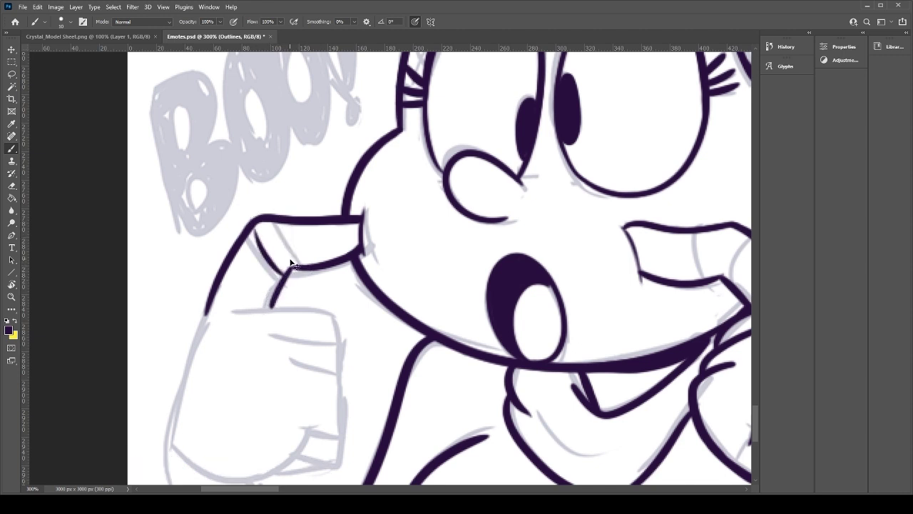
{"action": "mouse_move", "coordinate": [300, 267]}
{"action": "left_mouse_down"}
{"action": "mouse_move", "coordinate": [288, 227]}
{"action": "mouse_move", "coordinate": [301, 266]}
{"action": "left_mouse_up"}
Step: Ink the three curled fingers of the fist below the BOO! lettering
{"action": "left_click_drag", "start_coordinate": [339, 337], "coordinate": [334, 277]}
{"action": "left_click_drag", "start_coordinate": [244, 251], "coordinate": [325, 277]}
{"action": "mouse_move", "coordinate": [261, 276]}
{"action": "left_mouse_down"}
{"action": "mouse_move", "coordinate": [308, 279]}
{"action": "mouse_move", "coordinate": [326, 307]}
{"action": "mouse_move", "coordinate": [312, 306]}
{"action": "mouse_move", "coordinate": [327, 376]}
{"action": "left_mouse_up"}
{"action": "mouse_move", "coordinate": [334, 332]}
{"action": "left_mouse_down"}
{"action": "mouse_move", "coordinate": [312, 405]}
{"action": "mouse_move", "coordinate": [283, 411]}
{"action": "left_mouse_up"}
{"action": "key", "text": "ctrl+z"}
{"action": "key", "text": "ctrl+z"}
{"action": "left_click_drag", "start_coordinate": [335, 325], "coordinate": [283, 407]}
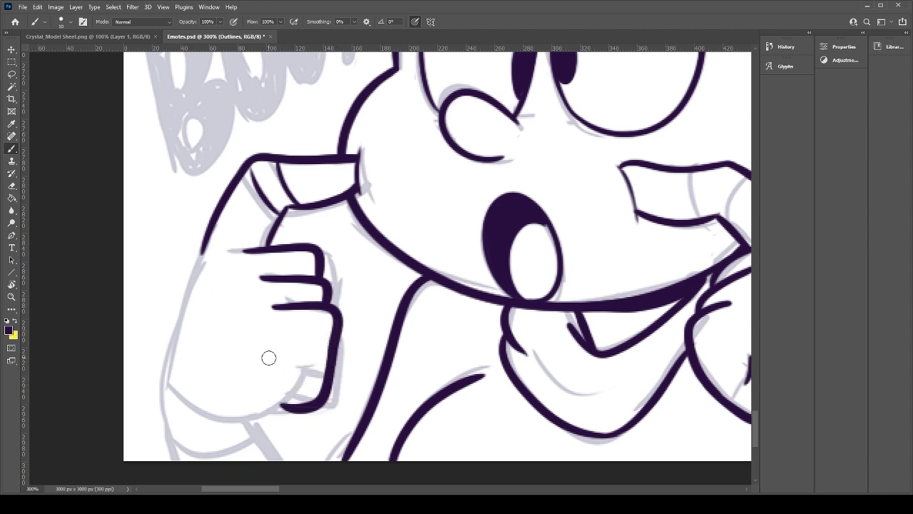
Step: Ink the fist's rounded lower edge and the long back of the hand up to the finger's knuckle
{"action": "mouse_move", "coordinate": [284, 365]}
{"action": "left_mouse_down"}
{"action": "mouse_move", "coordinate": [310, 356]}
{"action": "mouse_move", "coordinate": [259, 419]}
{"action": "mouse_move", "coordinate": [217, 422]}
{"action": "left_mouse_up"}
{"action": "left_click_drag", "start_coordinate": [203, 254], "coordinate": [174, 425]}
{"action": "key", "text": "ctrl+z"}
{"action": "left_click_drag", "start_coordinate": [204, 251], "coordinate": [172, 410]}
{"action": "left_click_drag", "start_coordinate": [194, 261], "coordinate": [235, 161]}
{"action": "key", "text": "ctrl+z"}
{"action": "left_click_drag", "start_coordinate": [204, 252], "coordinate": [246, 158]}
Step: Ink both sides of the wrist below that fist and the curved cuff line between them
{"action": "left_click_drag", "start_coordinate": [262, 383], "coordinate": [253, 314]}
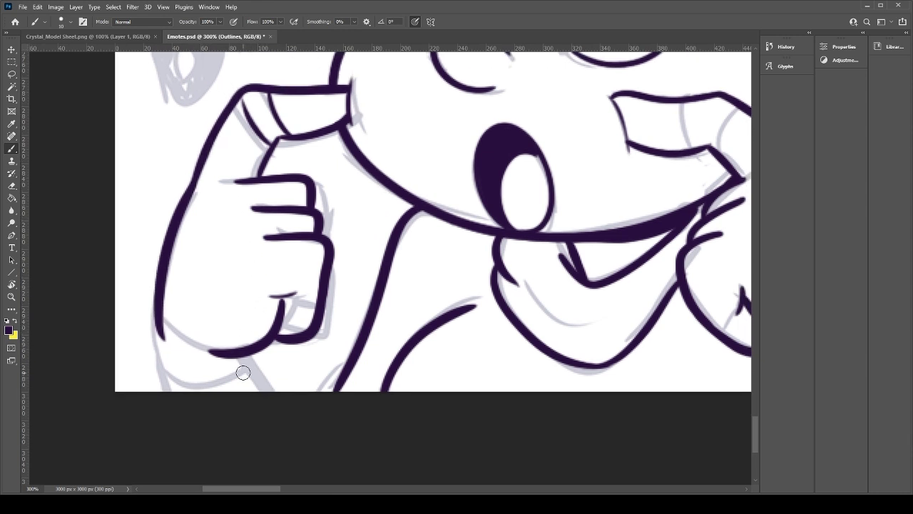
{"action": "left_click_drag", "start_coordinate": [242, 357], "coordinate": [287, 410]}
{"action": "left_click_drag", "start_coordinate": [159, 314], "coordinate": [171, 393]}
{"action": "left_click_drag", "start_coordinate": [166, 338], "coordinate": [235, 349]}
{"action": "key", "text": "ctrl+z"}
{"action": "mouse_move", "coordinate": [164, 373]}
{"action": "left_mouse_down"}
{"action": "mouse_move", "coordinate": [246, 357]}
{"action": "mouse_move", "coordinate": [251, 347]}
{"action": "left_mouse_up"}
{"action": "key", "text": "ctrl+z"}
{"action": "left_click_drag", "start_coordinate": [167, 371], "coordinate": [253, 349]}
{"action": "key", "text": "ctrl+z"}
{"action": "left_click_drag", "start_coordinate": [167, 373], "coordinate": [246, 357]}
Step: Ink the curved fold line inside the neckerchief beneath the chin
{"action": "mouse_move", "coordinate": [406, 316]}
{"action": "left_mouse_down"}
{"action": "mouse_move", "coordinate": [255, 356]}
{"action": "mouse_move", "coordinate": [43, 365]}
{"action": "left_mouse_up"}
{"action": "mouse_move", "coordinate": [320, 342]}
{"action": "left_mouse_down"}
{"action": "mouse_move", "coordinate": [361, 316]}
{"action": "mouse_move", "coordinate": [382, 332]}
{"action": "left_mouse_up"}
{"action": "left_click_drag", "start_coordinate": [197, 341], "coordinate": [298, 363]}
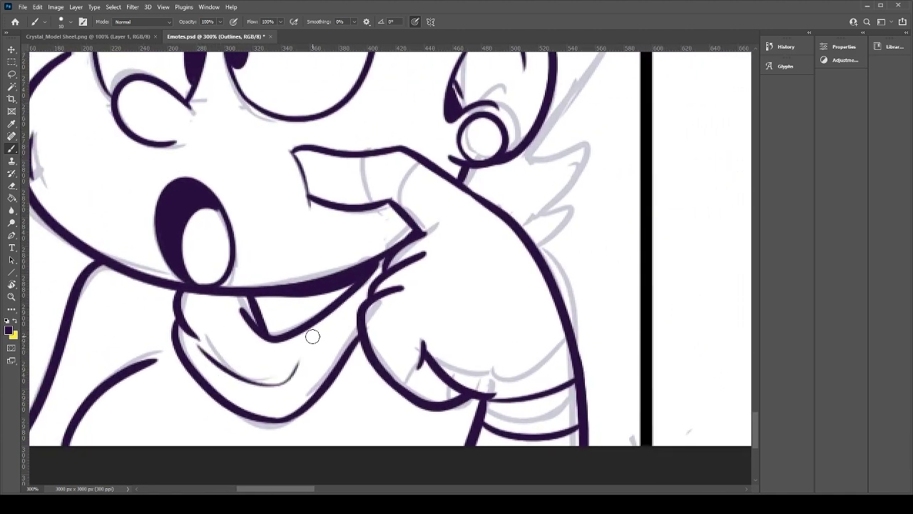
Step: Redo the neckerchief's inner fold as a cleaner curve under the chin
{"action": "key", "text": "ctrl+z"}
{"action": "mouse_move", "coordinate": [202, 338]}
{"action": "left_mouse_down"}
{"action": "mouse_move", "coordinate": [297, 361]}
{"action": "mouse_move", "coordinate": [345, 355]}
{"action": "left_mouse_up"}
{"action": "key", "text": "ctrl+z"}
{"action": "left_click_drag", "start_coordinate": [211, 348], "coordinate": [315, 356]}
Step: Ink the BOO! emote's front hair edge from the forehead up to the jagged tuft at the panel's upper border
{"action": "mouse_move", "coordinate": [325, 268]}
{"action": "left_mouse_down"}
{"action": "mouse_move", "coordinate": [306, 375]}
{"action": "mouse_move", "coordinate": [187, 445]}
{"action": "mouse_move", "coordinate": [187, 437]}
{"action": "left_mouse_up"}
{"action": "mouse_move", "coordinate": [151, 69]}
{"action": "left_mouse_down"}
{"action": "mouse_move", "coordinate": [210, 60]}
{"action": "mouse_move", "coordinate": [428, 184]}
{"action": "mouse_move", "coordinate": [554, 234]}
{"action": "mouse_move", "coordinate": [522, 348]}
{"action": "left_mouse_up"}
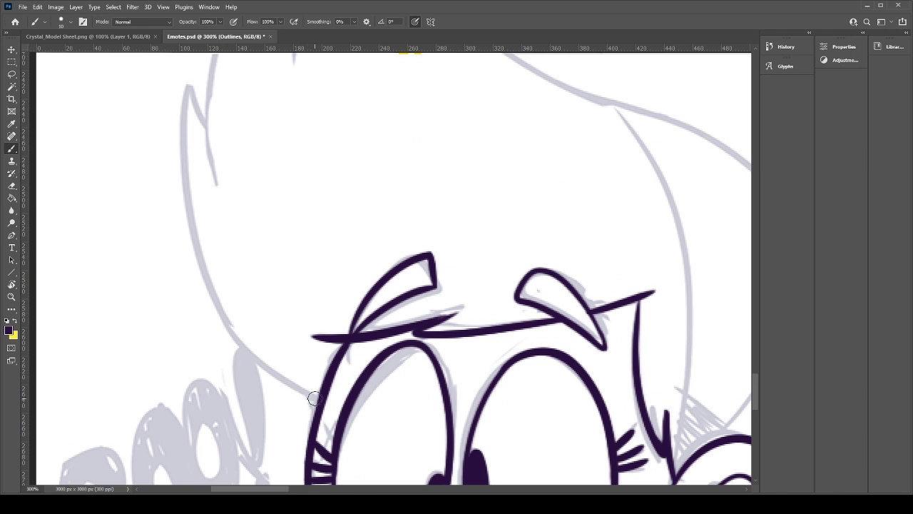
{"action": "left_click_drag", "start_coordinate": [313, 399], "coordinate": [192, 120]}
{"action": "key", "text": "ctrl+z"}
{"action": "mouse_move", "coordinate": [318, 398]}
{"action": "left_mouse_down"}
{"action": "mouse_move", "coordinate": [207, 119]}
{"action": "mouse_move", "coordinate": [204, 285]}
{"action": "mouse_move", "coordinate": [216, 350]}
{"action": "mouse_move", "coordinate": [214, 214]}
{"action": "left_mouse_up"}
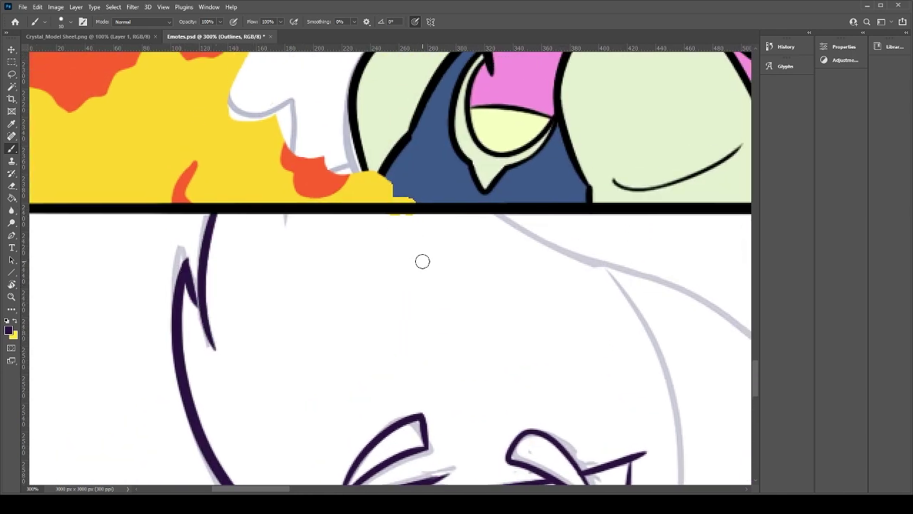
{"action": "left_click_drag", "start_coordinate": [418, 254], "coordinate": [262, 208]}
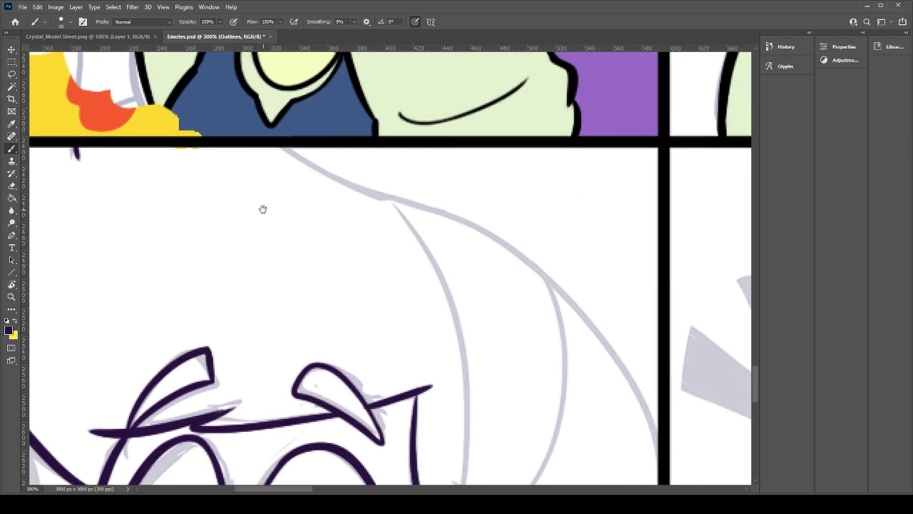
{"action": "left_click_drag", "start_coordinate": [285, 145], "coordinate": [488, 246]}
{"action": "key", "text": "ctrl+z"}
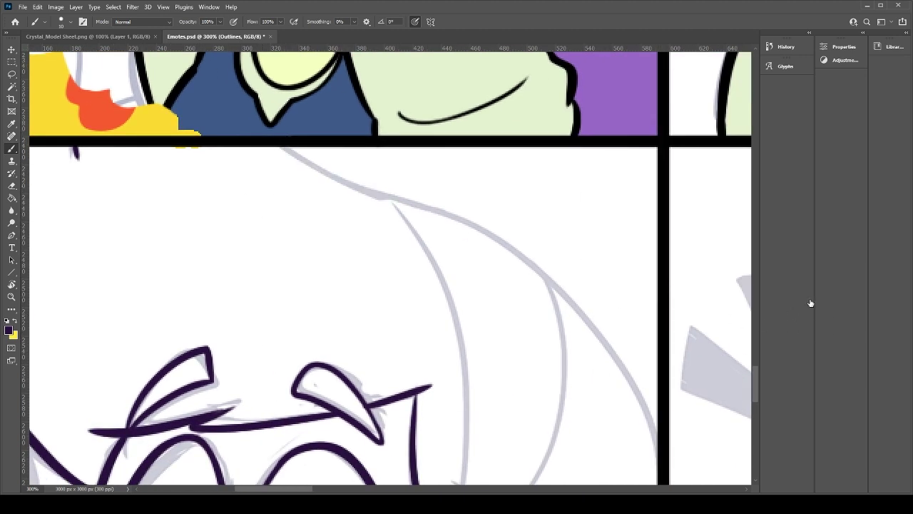
Step: Erase the yellow fire spill below the border on the fire layer and return to the Outlines layer
{"action": "left_click", "coordinate": [820, 260]}
{"action": "key", "text": "e"}
{"action": "left_click_drag", "start_coordinate": [234, 204], "coordinate": [568, 219]}
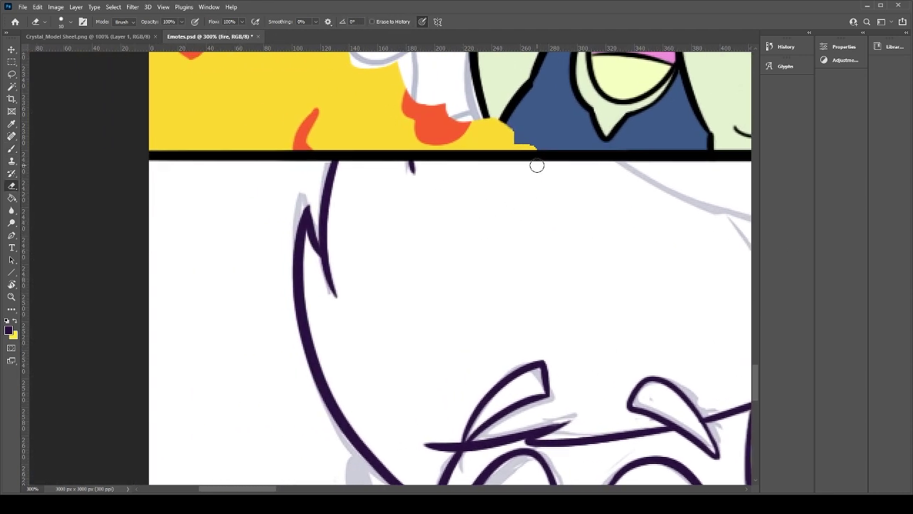
{"action": "key", "text": "alt+bracketright"}
{"action": "key", "text": "b"}
Step: Ink the long top contour of the hair sweeping from the upper border toward the back of the head
{"action": "mouse_move", "coordinate": [576, 269]}
{"action": "left_mouse_down"}
{"action": "mouse_move", "coordinate": [489, 228]}
{"action": "mouse_move", "coordinate": [481, 195]}
{"action": "left_mouse_up"}
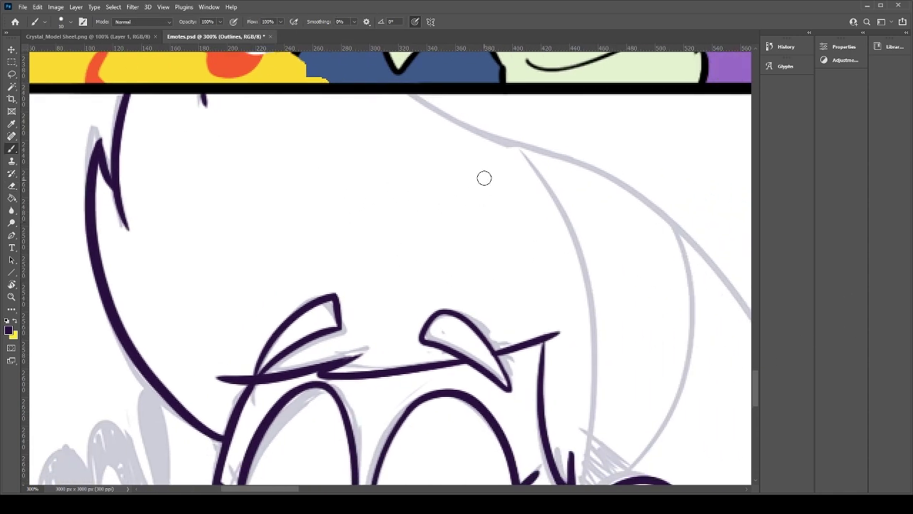
{"action": "left_click_drag", "start_coordinate": [415, 87], "coordinate": [693, 214]}
{"action": "left_click_drag", "start_coordinate": [671, 259], "coordinate": [435, 184]}
{"action": "left_click_drag", "start_coordinate": [378, 100], "coordinate": [561, 371]}
{"action": "key", "text": "e"}
{"action": "mouse_move", "coordinate": [357, 87]}
{"action": "left_mouse_down"}
{"action": "mouse_move", "coordinate": [442, 123]}
{"action": "mouse_move", "coordinate": [506, 179]}
{"action": "left_mouse_up"}
{"action": "key", "text": "b"}
{"action": "mouse_move", "coordinate": [334, 83]}
{"action": "left_mouse_down"}
{"action": "mouse_move", "coordinate": [414, 120]}
{"action": "mouse_move", "coordinate": [362, 89]}
{"action": "mouse_move", "coordinate": [485, 206]}
{"action": "left_mouse_up"}
Step: Ink the back of the hair down to behind the ear, including the pointed tufts at the nape
{"action": "left_click_drag", "start_coordinate": [567, 403], "coordinate": [567, 225]}
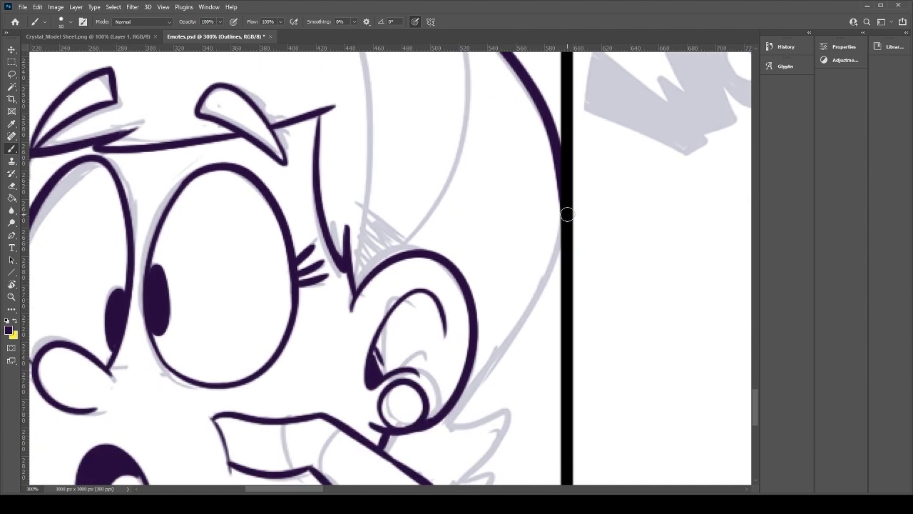
{"action": "left_click_drag", "start_coordinate": [558, 162], "coordinate": [477, 404]}
{"action": "key", "text": "ctrl+z"}
{"action": "mouse_move", "coordinate": [561, 152]}
{"action": "left_mouse_down"}
{"action": "mouse_move", "coordinate": [455, 424]}
{"action": "mouse_move", "coordinate": [478, 322]}
{"action": "mouse_move", "coordinate": [492, 325]}
{"action": "mouse_move", "coordinate": [472, 395]}
{"action": "mouse_move", "coordinate": [497, 395]}
{"action": "left_mouse_up"}
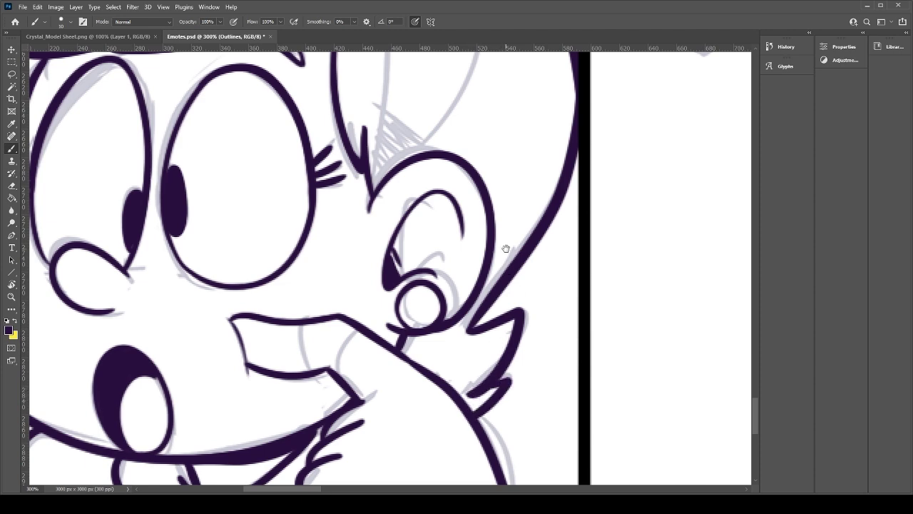
Step: Ink the two long inner hair lines curving from the top contour down to the ear
{"action": "left_click_drag", "start_coordinate": [506, 259], "coordinate": [531, 433]}
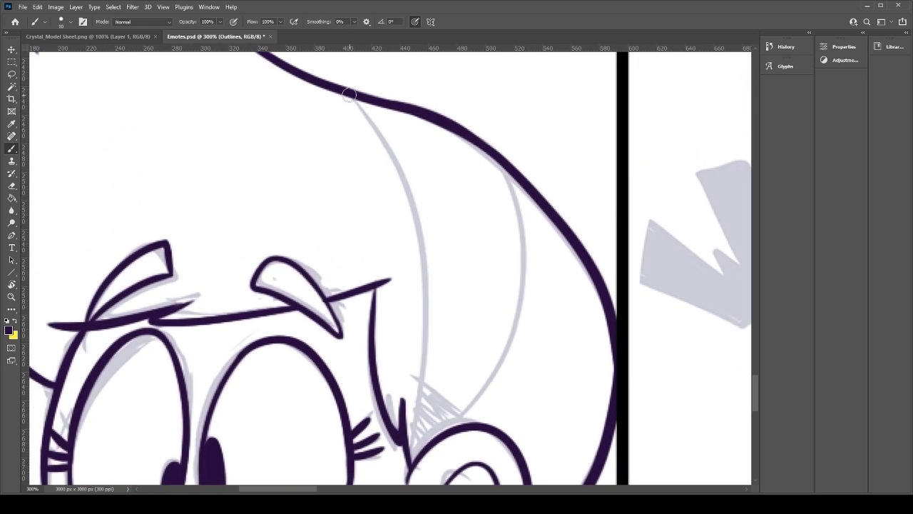
{"action": "left_click_drag", "start_coordinate": [351, 97], "coordinate": [411, 460]}
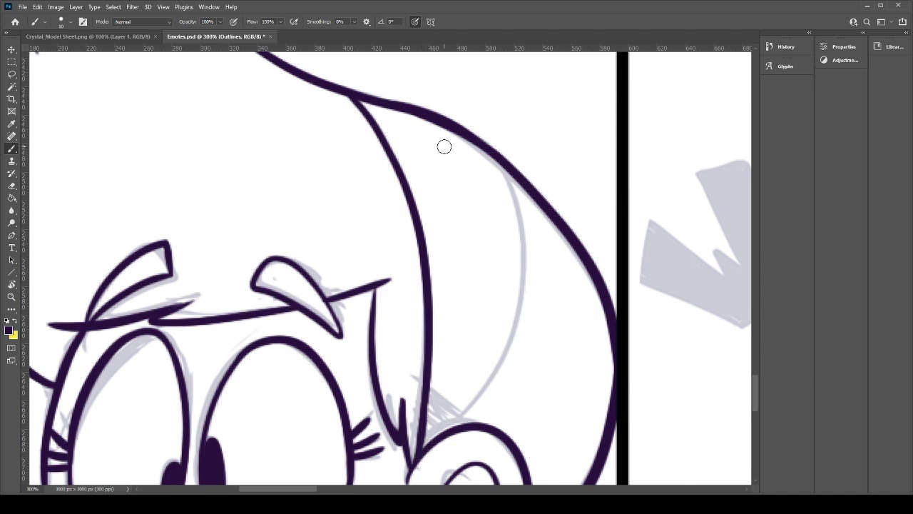
{"action": "left_click_drag", "start_coordinate": [499, 167], "coordinate": [450, 448]}
{"action": "key", "text": "ctrl+z"}
{"action": "mouse_move", "coordinate": [504, 165]}
{"action": "left_mouse_down"}
{"action": "mouse_move", "coordinate": [522, 288]}
{"action": "mouse_move", "coordinate": [443, 441]}
{"action": "left_mouse_up"}
Step: Erase and redraw the top hair contour between the two inner hair lines as a smooth stroke
{"action": "key", "text": "e"}
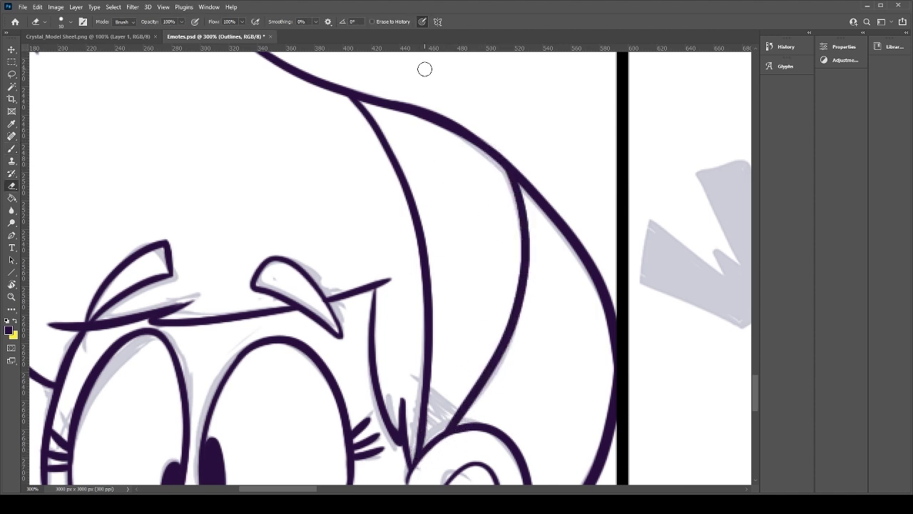
{"action": "key", "text": "b"}
{"action": "left_click_drag", "start_coordinate": [350, 95], "coordinate": [515, 201]}
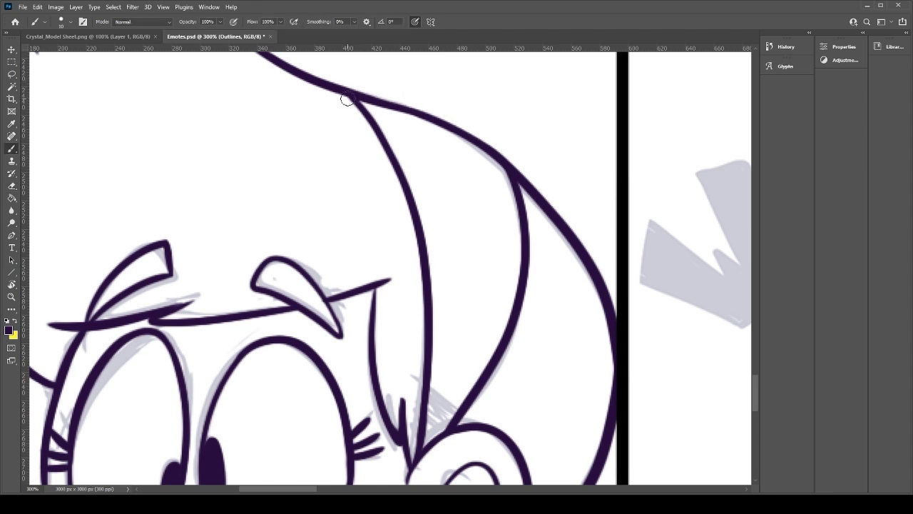
{"action": "key", "text": "ctrl+z"}
{"action": "left_click_drag", "start_coordinate": [357, 92], "coordinate": [535, 201]}
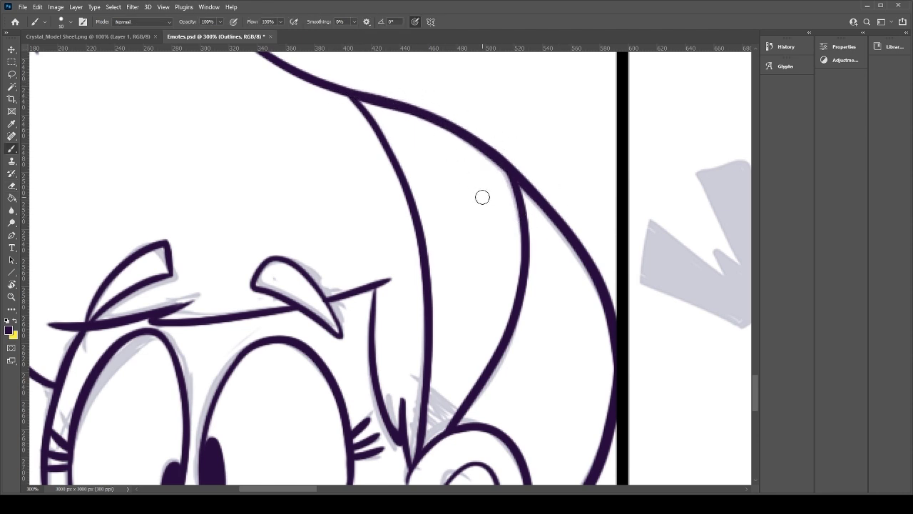
Step: Outline and fill the shaded gap between the hair lines above the ear with solid dark ink
{"action": "scroll", "coordinate": [488, 376], "scroll_direction": "down", "scroll_amount": 3}
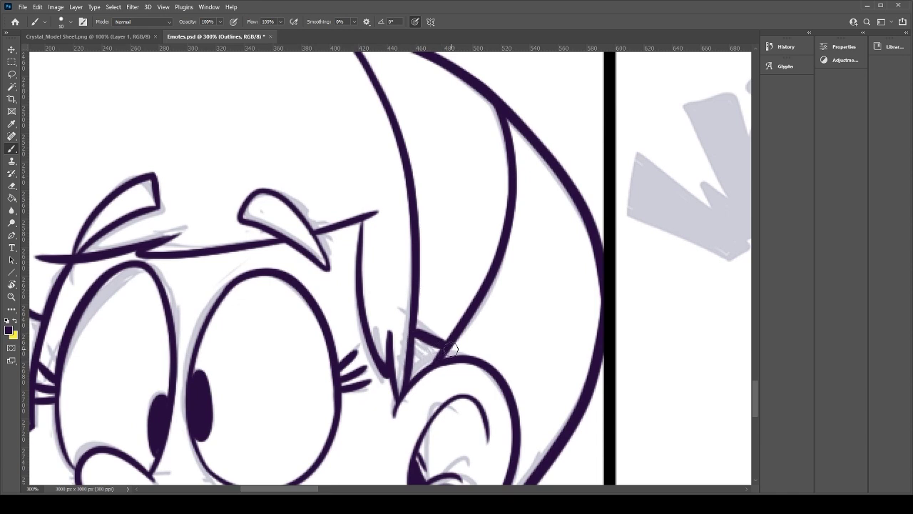
{"action": "mouse_move", "coordinate": [442, 350]}
{"action": "left_mouse_down"}
{"action": "mouse_move", "coordinate": [413, 360]}
{"action": "mouse_move", "coordinate": [428, 341]}
{"action": "mouse_move", "coordinate": [410, 316]}
{"action": "left_mouse_up"}
{"action": "left_click_drag", "start_coordinate": [513, 396], "coordinate": [475, 189]}
{"action": "mouse_move", "coordinate": [490, 296]}
{"action": "left_mouse_down"}
{"action": "mouse_move", "coordinate": [550, 236]}
{"action": "mouse_move", "coordinate": [540, 155]}
{"action": "mouse_move", "coordinate": [535, 197]}
{"action": "left_mouse_up"}
{"action": "key", "text": "ctrl+minus"}
{"action": "key", "text": "ctrl+minus"}
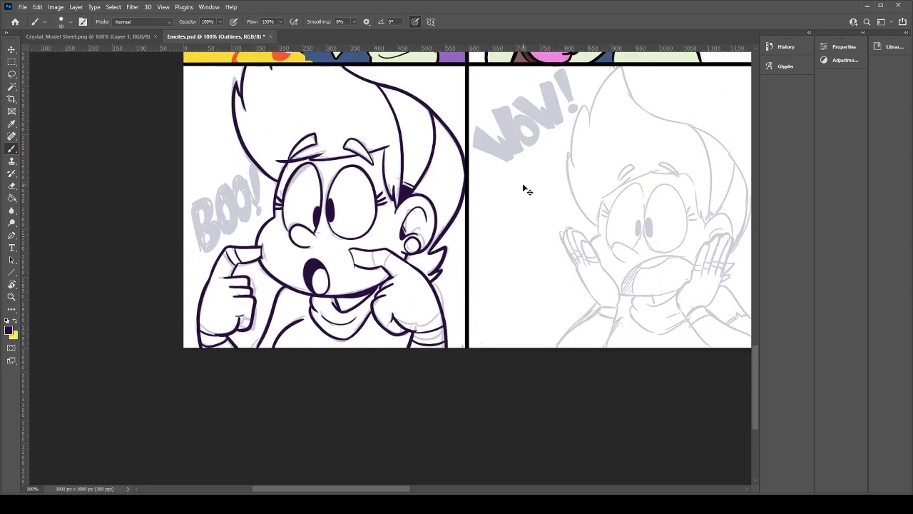
Step: Ink the short wrap lines across both pointing fingers and on the lowest curled finger of each fist
{"action": "scroll", "coordinate": [525, 189], "scroll_direction": "up", "scroll_amount": 4}
{"action": "left_click_drag", "start_coordinate": [348, 266], "coordinate": [361, 214]}
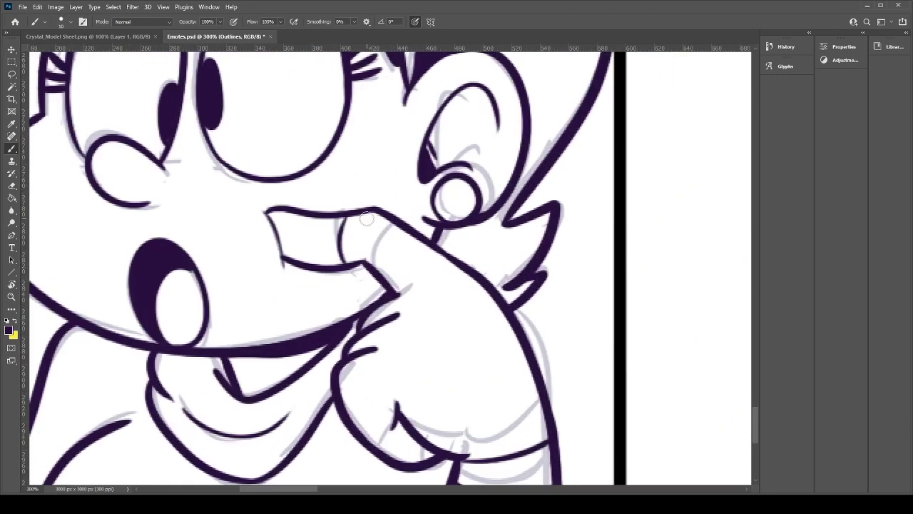
{"action": "left_click_drag", "start_coordinate": [366, 256], "coordinate": [387, 223]}
{"action": "left_click_drag", "start_coordinate": [408, 448], "coordinate": [469, 424]}
{"action": "left_click_drag", "start_coordinate": [366, 409], "coordinate": [403, 374]}
{"action": "key", "text": "ctrl+z"}
{"action": "left_click_drag", "start_coordinate": [368, 411], "coordinate": [398, 401]}
{"action": "left_click_drag", "start_coordinate": [364, 427], "coordinate": [394, 428]}
{"action": "mouse_move", "coordinate": [321, 188]}
{"action": "left_mouse_down"}
{"action": "mouse_move", "coordinate": [325, 364]}
{"action": "mouse_move", "coordinate": [269, 239]}
{"action": "mouse_move", "coordinate": [264, 202]}
{"action": "left_mouse_up"}
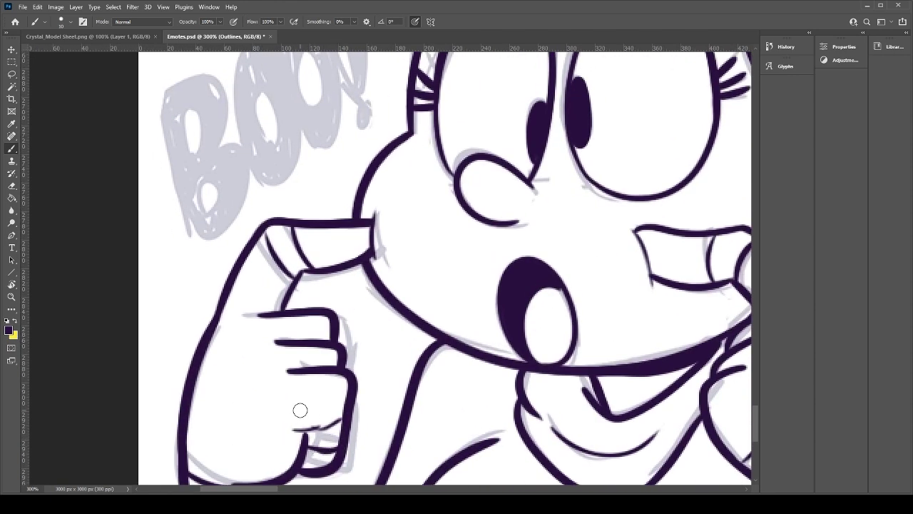
Step: Extend the solid dark shadow beneath the chin into the neckerchief opening and save the document
{"action": "left_click_drag", "start_coordinate": [674, 374], "coordinate": [539, 334]}
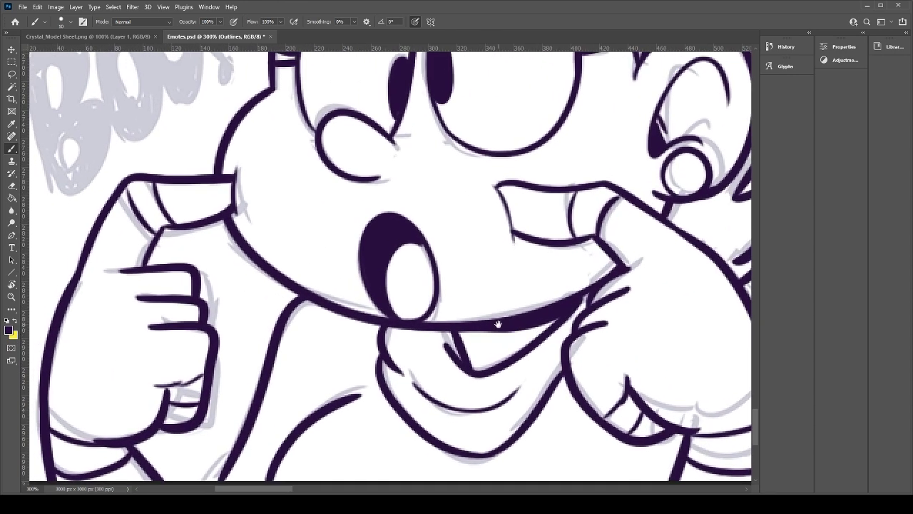
{"action": "left_click_drag", "start_coordinate": [464, 333], "coordinate": [558, 315]}
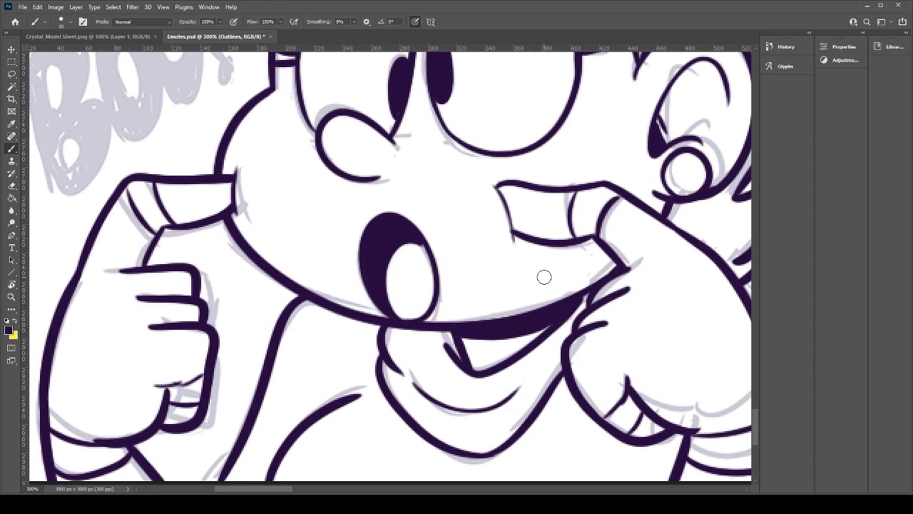
{"action": "key", "text": "ctrl+minus"}
{"action": "key", "text": "ctrl+minus"}
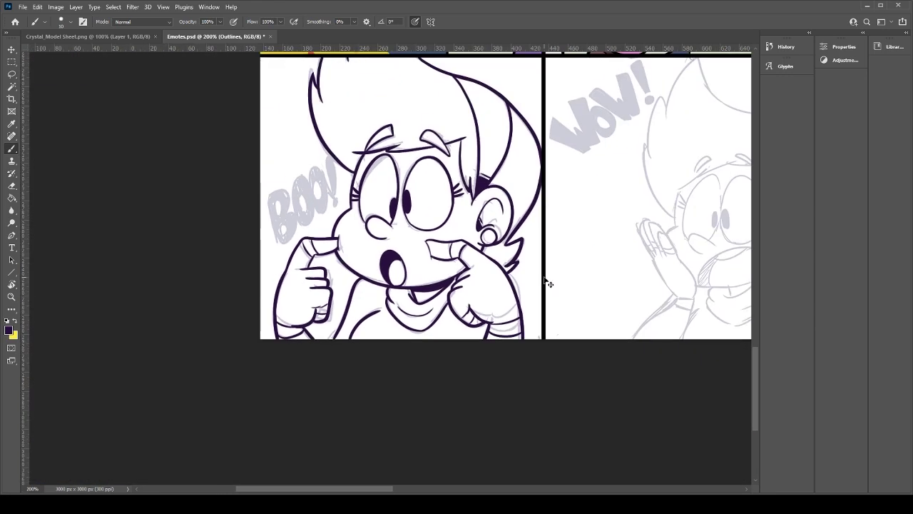
{"action": "key", "text": "ctrl+s"}
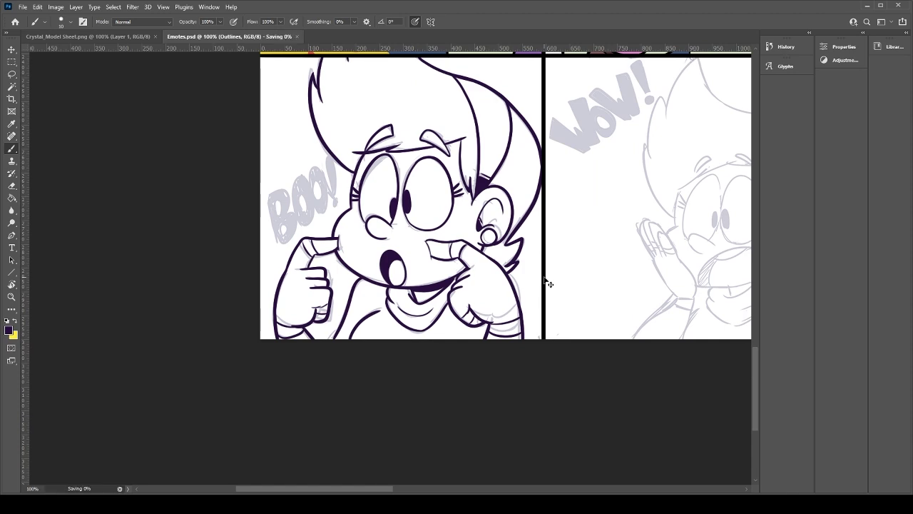
Step: Ink the closed outline of the WOW! emote's eyebrow on the ear side
{"action": "key", "text": "ctrl+plus"}
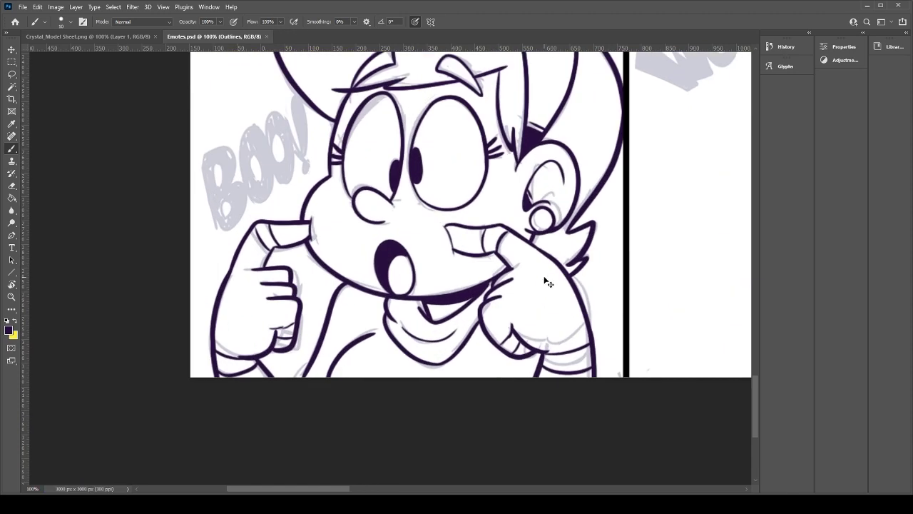
{"action": "left_click_drag", "start_coordinate": [562, 308], "coordinate": [151, 377]}
{"action": "mouse_move", "coordinate": [692, 310]}
{"action": "left_mouse_down"}
{"action": "mouse_move", "coordinate": [478, 333]}
{"action": "mouse_move", "coordinate": [485, 311]}
{"action": "mouse_move", "coordinate": [390, 294]}
{"action": "mouse_move", "coordinate": [520, 434]}
{"action": "mouse_move", "coordinate": [520, 453]}
{"action": "left_mouse_up"}
{"action": "key", "text": "ctrl+plus"}
{"action": "mouse_move", "coordinate": [403, 233]}
{"action": "left_mouse_down"}
{"action": "mouse_move", "coordinate": [386, 191]}
{"action": "mouse_move", "coordinate": [405, 232]}
{"action": "mouse_move", "coordinate": [366, 211]}
{"action": "mouse_move", "coordinate": [405, 238]}
{"action": "mouse_move", "coordinate": [381, 191]}
{"action": "mouse_move", "coordinate": [410, 236]}
{"action": "left_mouse_up"}
{"action": "key", "text": "ctrl+z"}
{"action": "key", "text": "ctrl+z"}
{"action": "key", "text": "ctrl+z"}
{"action": "key", "text": "ctrl+z"}
{"action": "key", "text": "ctrl+z"}
Step: Ink the WOW! emote's other eyebrow as a teardrop outline and clean up its lower tip with the eraser
{"action": "left_click_drag", "start_coordinate": [222, 244], "coordinate": [224, 245]}
{"action": "key", "text": "ctrl+z"}
{"action": "key", "text": "ctrl+z"}
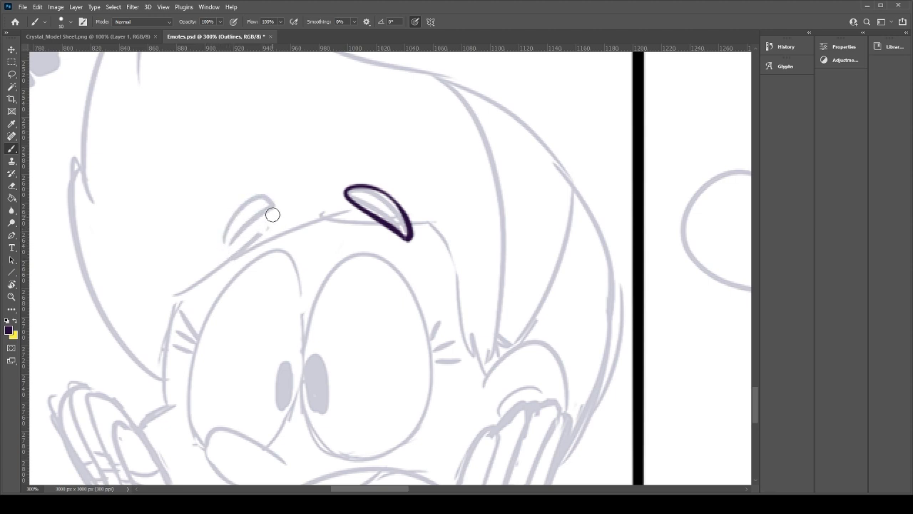
{"action": "mouse_move", "coordinate": [224, 244]}
{"action": "left_mouse_down"}
{"action": "mouse_move", "coordinate": [271, 210]}
{"action": "mouse_move", "coordinate": [218, 253]}
{"action": "left_mouse_up"}
{"action": "key", "text": "ctrl+z"}
{"action": "key", "text": "ctrl+z"}
{"action": "key", "text": "e"}
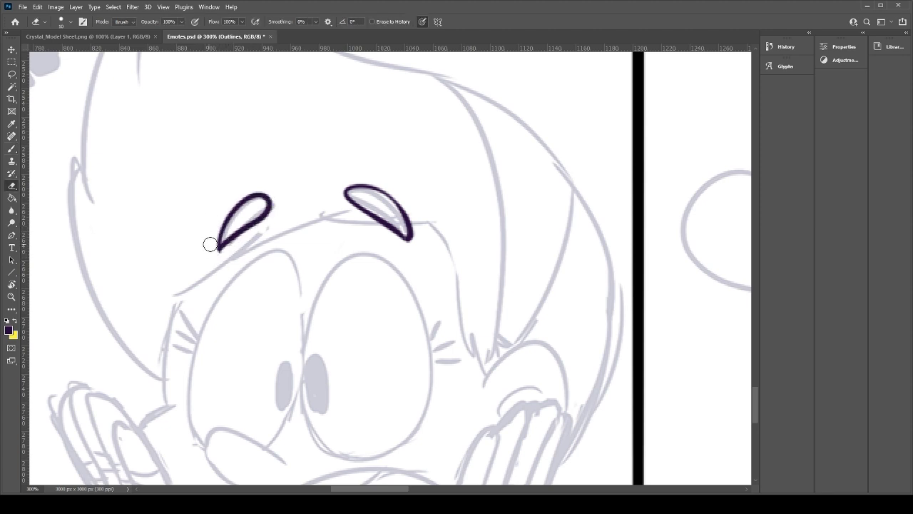
{"action": "key", "text": "b"}
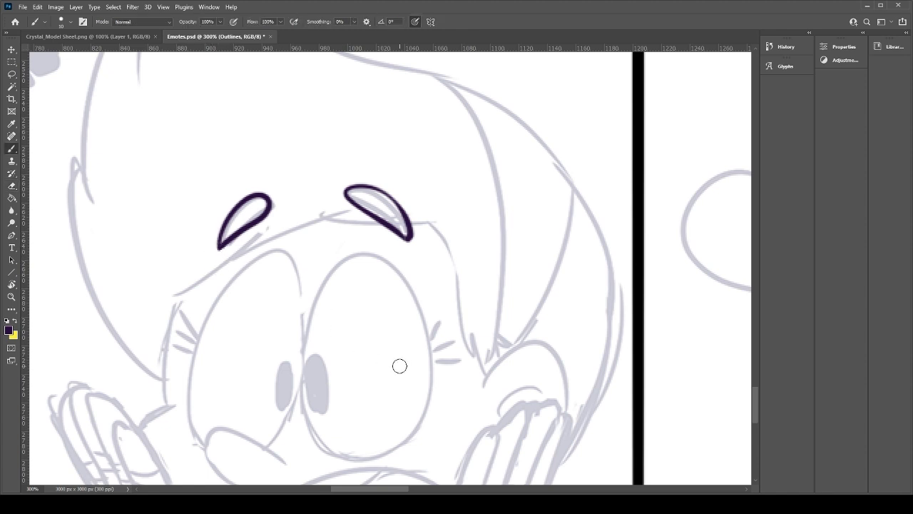
Step: Ink the large oval outline of the WOW! emote's eye on the ear side
{"action": "left_click_drag", "start_coordinate": [406, 333], "coordinate": [410, 266]}
{"action": "mouse_move", "coordinate": [318, 360]}
{"action": "left_mouse_down"}
{"action": "mouse_move", "coordinate": [363, 174]}
{"action": "mouse_move", "coordinate": [317, 348]}
{"action": "mouse_move", "coordinate": [373, 178]}
{"action": "mouse_move", "coordinate": [312, 353]}
{"action": "left_mouse_up"}
{"action": "key", "text": "ctrl+z"}
{"action": "key", "text": "ctrl+z"}
{"action": "left_click_drag", "start_coordinate": [301, 316], "coordinate": [309, 225]}
{"action": "key", "text": "ctrl+z"}
{"action": "left_click_drag", "start_coordinate": [330, 376], "coordinate": [289, 266]}
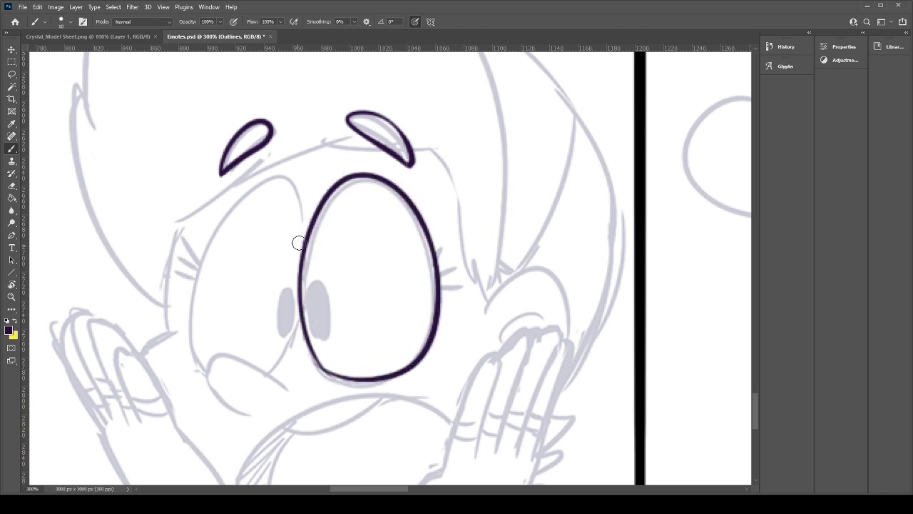
{"action": "key", "text": "e"}
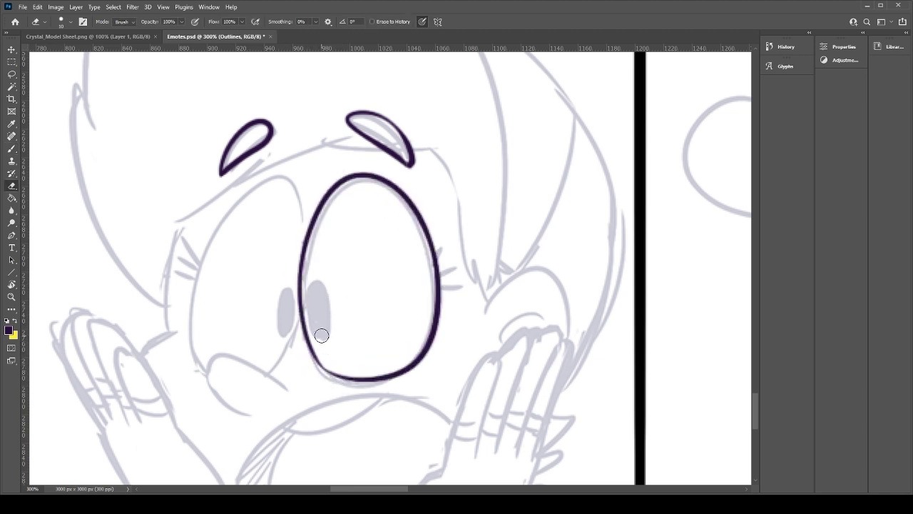
Step: Fill in that eye's oval pupil and ink three eyelashes at its outer edge
{"action": "key", "text": "b"}
{"action": "mouse_move", "coordinate": [319, 320]}
{"action": "left_mouse_down"}
{"action": "mouse_move", "coordinate": [321, 306]}
{"action": "mouse_move", "coordinate": [319, 328]}
{"action": "left_mouse_up"}
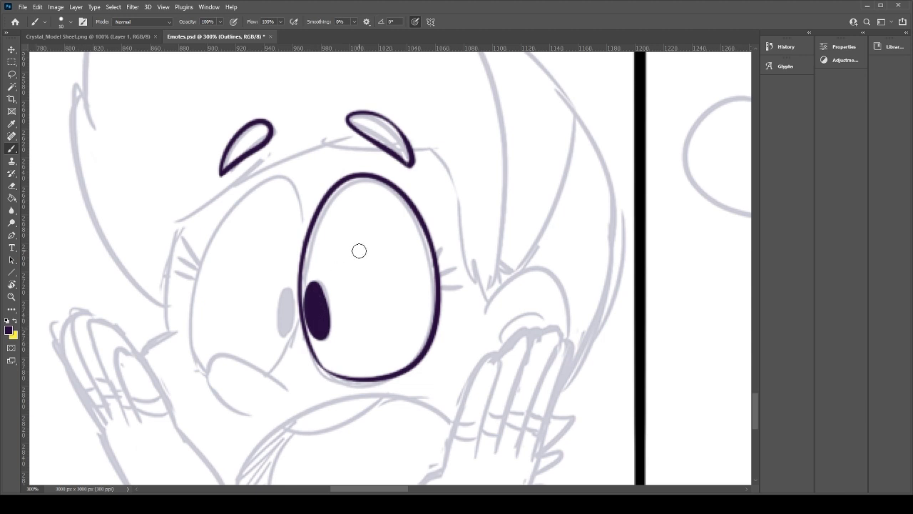
{"action": "mouse_move", "coordinate": [440, 264]}
{"action": "left_mouse_down"}
{"action": "mouse_move", "coordinate": [474, 297]}
{"action": "mouse_move", "coordinate": [463, 294]}
{"action": "mouse_move", "coordinate": [414, 202]}
{"action": "left_mouse_up"}
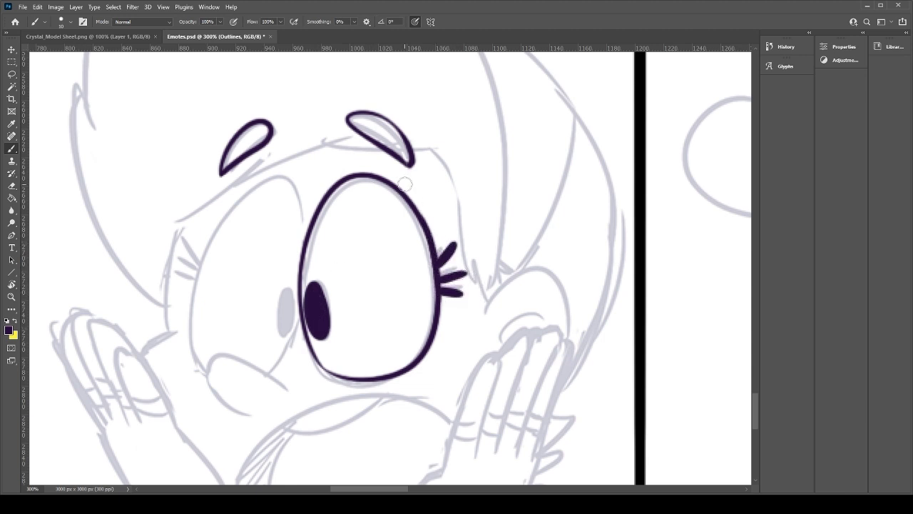
Step: Thicken the upper contour of that eye from its inner curve round to the eyelashes
{"action": "mouse_move", "coordinate": [346, 181]}
{"action": "left_mouse_down"}
{"action": "mouse_move", "coordinate": [433, 246]}
{"action": "mouse_move", "coordinate": [435, 281]}
{"action": "left_mouse_up"}
{"action": "key", "text": "ctrl+z"}
{"action": "mouse_move", "coordinate": [331, 195]}
{"action": "left_mouse_down"}
{"action": "mouse_move", "coordinate": [427, 237]}
{"action": "mouse_move", "coordinate": [435, 281]}
{"action": "left_mouse_up"}
{"action": "key", "text": "ctrl+z"}
{"action": "mouse_move", "coordinate": [325, 194]}
{"action": "left_mouse_down"}
{"action": "mouse_move", "coordinate": [388, 179]}
{"action": "mouse_move", "coordinate": [432, 312]}
{"action": "left_mouse_up"}
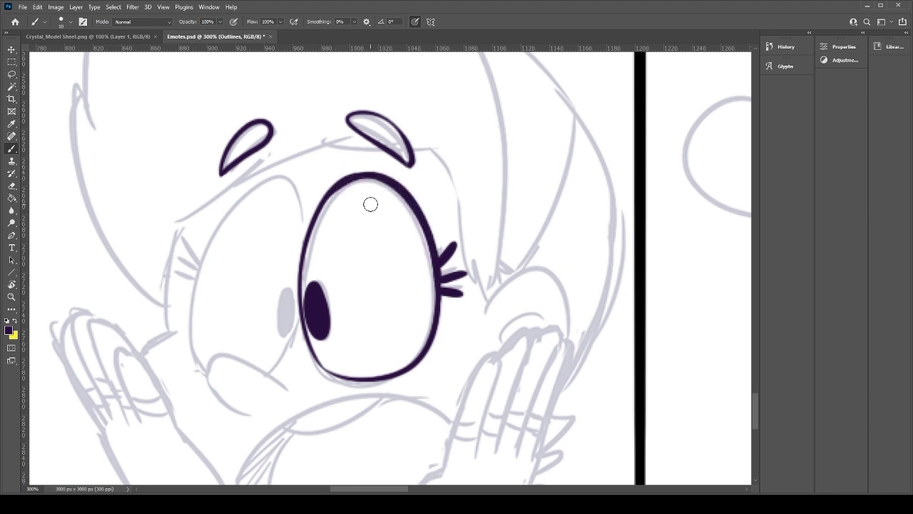
Step: Ink the WOW! emote's curved nose and the short lower edge of the far eye rising from it
{"action": "left_click_drag", "start_coordinate": [251, 413], "coordinate": [265, 364]}
{"action": "key", "text": "ctrl+z"}
{"action": "left_click_drag", "start_coordinate": [252, 412], "coordinate": [265, 365]}
{"action": "key", "text": "ctrl+z"}
{"action": "mouse_move", "coordinate": [254, 416]}
{"action": "left_mouse_down"}
{"action": "mouse_move", "coordinate": [293, 383]}
{"action": "mouse_move", "coordinate": [303, 306]}
{"action": "left_mouse_up"}
{"action": "key", "text": "ctrl+z"}
{"action": "left_click_drag", "start_coordinate": [271, 364], "coordinate": [300, 314]}
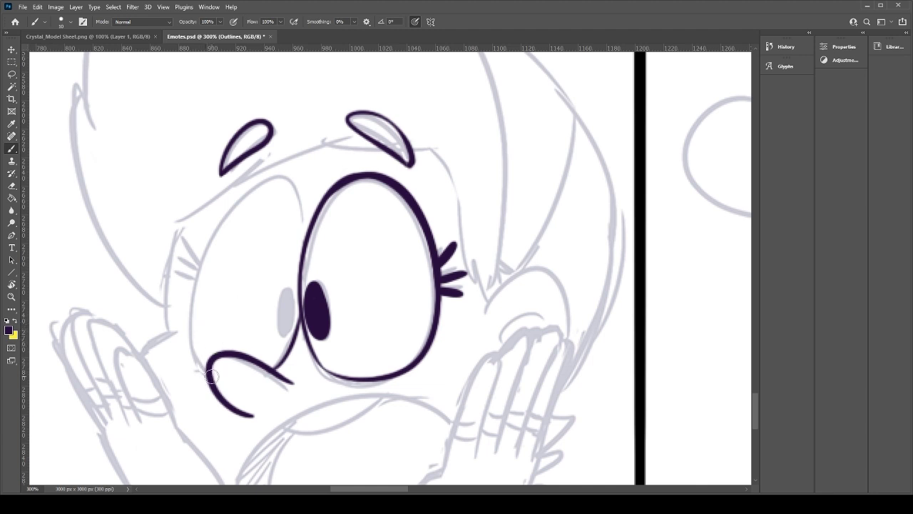
Step: Ink the rest of the far eye's oval outline and erase the doubled line at its upper inner curve
{"action": "left_click_drag", "start_coordinate": [208, 372], "coordinate": [302, 244]}
{"action": "left_click_drag", "start_coordinate": [189, 305], "coordinate": [292, 205]}
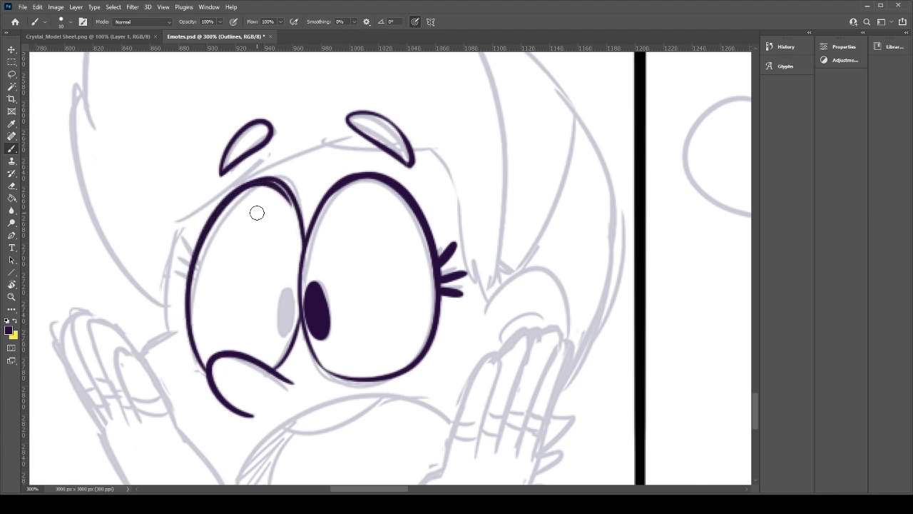
{"action": "mouse_move", "coordinate": [211, 222]}
{"action": "left_mouse_down"}
{"action": "mouse_move", "coordinate": [292, 188]}
{"action": "mouse_move", "coordinate": [306, 225]}
{"action": "left_mouse_up"}
{"action": "key", "text": "ctrl+z"}
{"action": "mouse_move", "coordinate": [232, 195]}
{"action": "left_mouse_down"}
{"action": "mouse_move", "coordinate": [283, 187]}
{"action": "mouse_move", "coordinate": [299, 244]}
{"action": "mouse_move", "coordinate": [282, 184]}
{"action": "mouse_move", "coordinate": [303, 242]}
{"action": "left_mouse_up"}
{"action": "key", "text": "ctrl+z"}
{"action": "key", "text": "e"}
{"action": "mouse_move", "coordinate": [252, 192]}
{"action": "left_mouse_down"}
{"action": "mouse_move", "coordinate": [281, 238]}
{"action": "mouse_move", "coordinate": [292, 225]}
{"action": "left_mouse_up"}
{"action": "mouse_move", "coordinate": [268, 188]}
{"action": "left_mouse_down"}
{"action": "mouse_move", "coordinate": [292, 245]}
{"action": "mouse_move", "coordinate": [272, 194]}
{"action": "mouse_move", "coordinate": [289, 224]}
{"action": "left_mouse_up"}
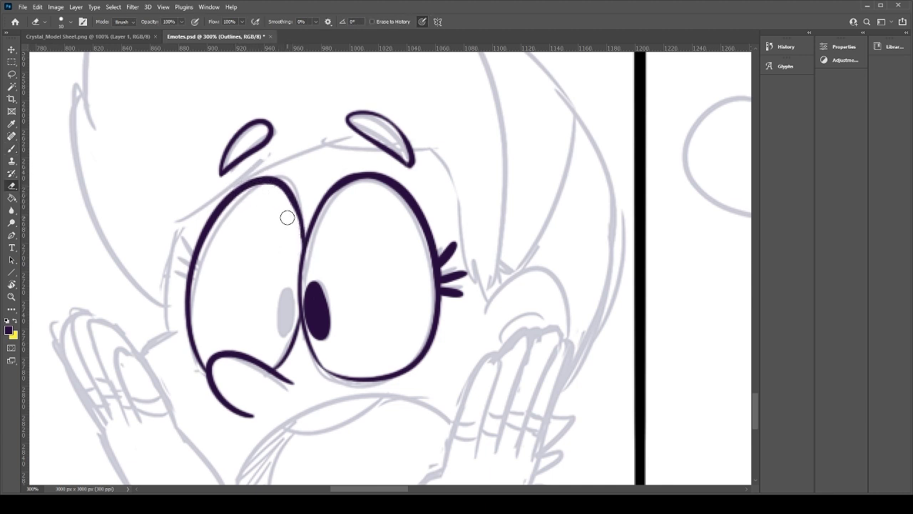
Step: Ink the far eye's three eyelashes and fill in its oval pupil
{"action": "key", "text": "b"}
{"action": "left_click_drag", "start_coordinate": [190, 257], "coordinate": [173, 236]}
{"action": "mouse_move", "coordinate": [190, 273]}
{"action": "left_mouse_down"}
{"action": "mouse_move", "coordinate": [166, 261]}
{"action": "mouse_move", "coordinate": [158, 285]}
{"action": "left_mouse_up"}
{"action": "mouse_move", "coordinate": [278, 312]}
{"action": "left_mouse_down"}
{"action": "mouse_move", "coordinate": [283, 297]}
{"action": "mouse_move", "coordinate": [287, 317]}
{"action": "left_mouse_up"}
Step: Ink the WOW! emote's raised hand below the ear: the rounded palm heel, four fingers and long outer edge
{"action": "mouse_move", "coordinate": [391, 358]}
{"action": "left_mouse_down"}
{"action": "mouse_move", "coordinate": [340, 219]}
{"action": "mouse_move", "coordinate": [277, 210]}
{"action": "left_mouse_up"}
{"action": "mouse_move", "coordinate": [326, 420]}
{"action": "left_mouse_down"}
{"action": "mouse_move", "coordinate": [291, 369]}
{"action": "mouse_move", "coordinate": [348, 313]}
{"action": "mouse_move", "coordinate": [340, 299]}
{"action": "mouse_move", "coordinate": [376, 294]}
{"action": "mouse_move", "coordinate": [385, 213]}
{"action": "mouse_move", "coordinate": [378, 295]}
{"action": "left_mouse_up"}
{"action": "key", "text": "ctrl+z"}
{"action": "key", "text": "ctrl+z"}
{"action": "left_click_drag", "start_coordinate": [393, 204], "coordinate": [394, 303]}
{"action": "mouse_move", "coordinate": [423, 189]}
{"action": "left_mouse_down"}
{"action": "mouse_move", "coordinate": [443, 239]}
{"action": "mouse_move", "coordinate": [429, 289]}
{"action": "mouse_move", "coordinate": [411, 306]}
{"action": "left_mouse_up"}
{"action": "key", "text": "ctrl+z"}
{"action": "key", "text": "ctrl+z"}
{"action": "left_click_drag", "start_coordinate": [434, 186], "coordinate": [415, 303]}
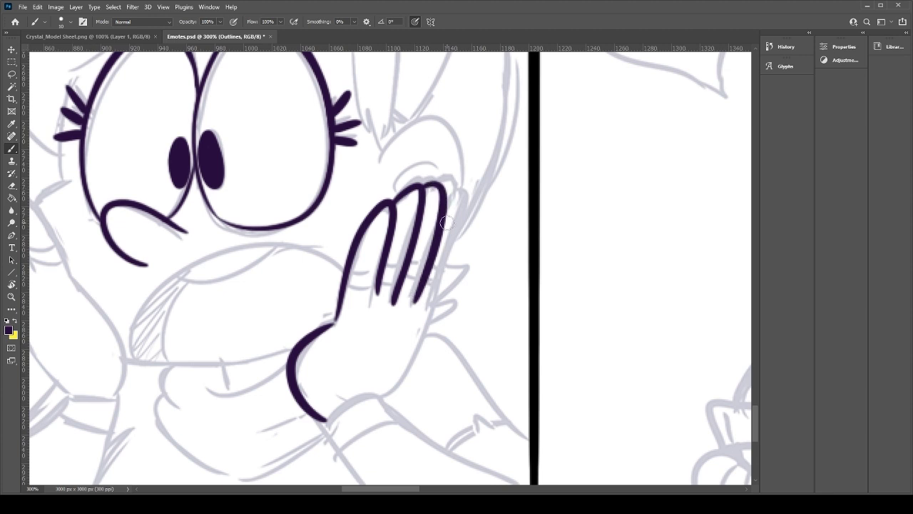
{"action": "mouse_move", "coordinate": [443, 197]}
{"action": "left_mouse_down"}
{"action": "mouse_move", "coordinate": [438, 291]}
{"action": "mouse_move", "coordinate": [406, 324]}
{"action": "mouse_move", "coordinate": [418, 335]}
{"action": "mouse_move", "coordinate": [373, 397]}
{"action": "left_mouse_up"}
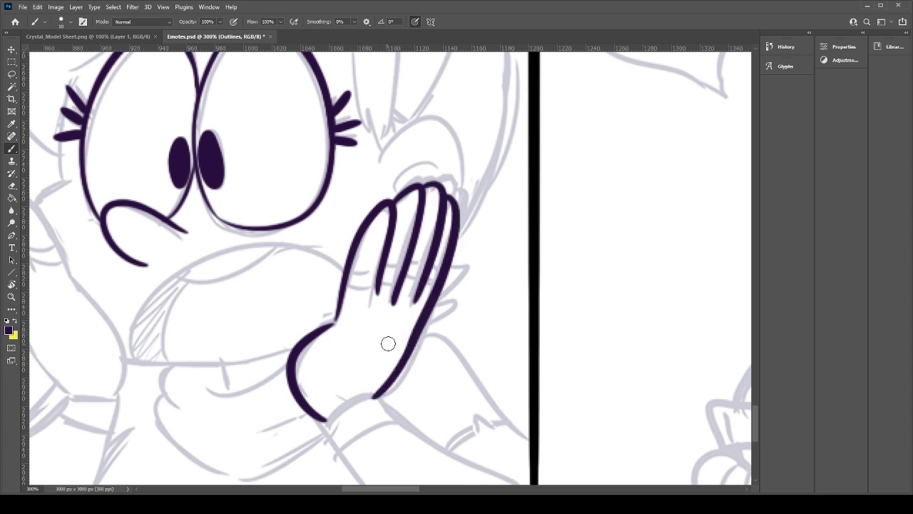
Step: Close the gap above the raised hand's palm heel and ink two curved bands across its fingers
{"action": "left_click_drag", "start_coordinate": [331, 326], "coordinate": [341, 310]}
{"action": "mouse_move", "coordinate": [351, 266]}
{"action": "left_mouse_down"}
{"action": "mouse_move", "coordinate": [375, 255]}
{"action": "mouse_move", "coordinate": [362, 276]}
{"action": "mouse_move", "coordinate": [385, 271]}
{"action": "mouse_move", "coordinate": [364, 286]}
{"action": "mouse_move", "coordinate": [351, 282]}
{"action": "mouse_move", "coordinate": [392, 266]}
{"action": "mouse_move", "coordinate": [387, 260]}
{"action": "mouse_move", "coordinate": [375, 307]}
{"action": "left_mouse_up"}
{"action": "key", "text": "ctrl+z"}
{"action": "key", "text": "ctrl+z"}
{"action": "mouse_move", "coordinate": [383, 264]}
{"action": "left_mouse_down"}
{"action": "mouse_move", "coordinate": [401, 262]}
{"action": "mouse_move", "coordinate": [397, 282]}
{"action": "mouse_move", "coordinate": [425, 264]}
{"action": "left_mouse_up"}
{"action": "mouse_move", "coordinate": [404, 281]}
{"action": "left_mouse_down"}
{"action": "mouse_move", "coordinate": [436, 293]}
{"action": "mouse_move", "coordinate": [441, 271]}
{"action": "left_mouse_up"}
{"action": "key", "text": "ctrl+z"}
{"action": "key", "text": "ctrl+z"}
Step: Ink the near arm's forearm and upper arm outlines below the raised hand, with a jagged fold across the upper arm
{"action": "mouse_move", "coordinate": [347, 283]}
{"action": "left_mouse_down"}
{"action": "mouse_move", "coordinate": [449, 238]}
{"action": "mouse_move", "coordinate": [487, 263]}
{"action": "mouse_move", "coordinate": [357, 212]}
{"action": "left_mouse_up"}
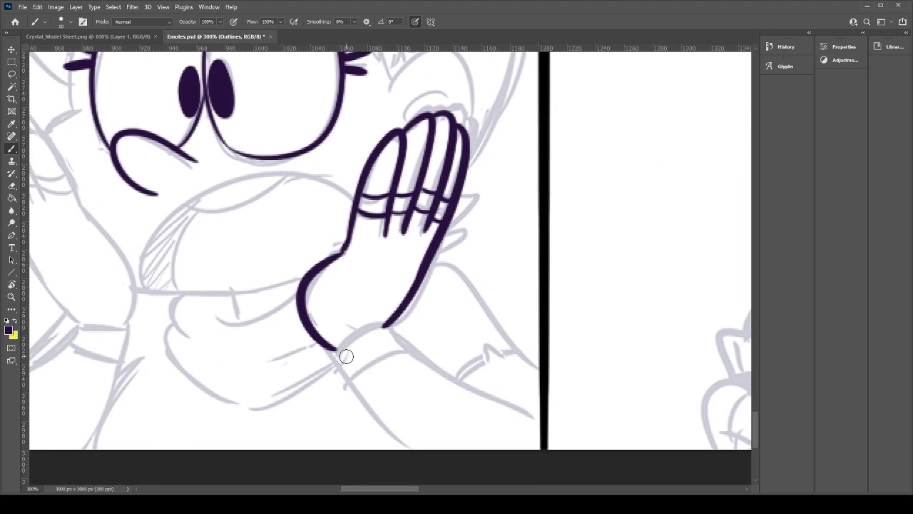
{"action": "left_click_drag", "start_coordinate": [344, 355], "coordinate": [421, 470]}
{"action": "left_click_drag", "start_coordinate": [386, 327], "coordinate": [528, 423]}
{"action": "mouse_move", "coordinate": [431, 261]}
{"action": "left_mouse_down"}
{"action": "mouse_move", "coordinate": [452, 267]}
{"action": "mouse_move", "coordinate": [540, 376]}
{"action": "left_mouse_up"}
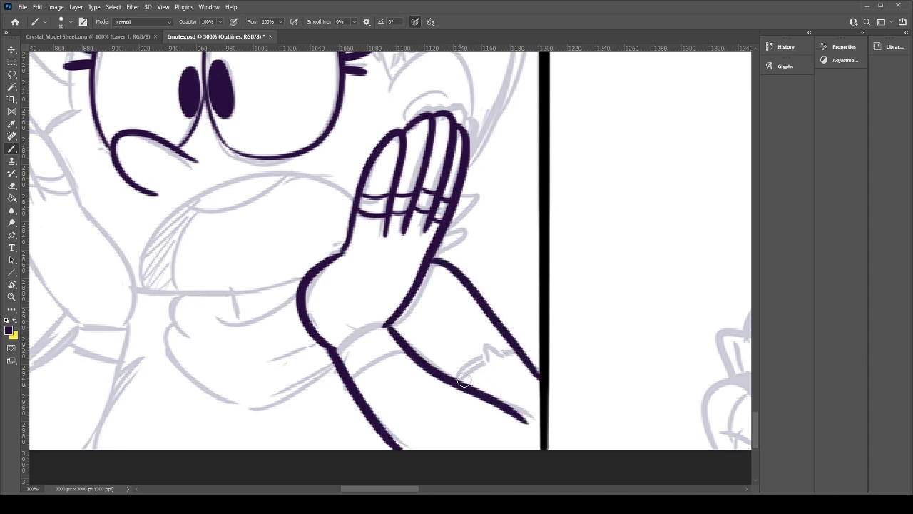
{"action": "left_click_drag", "start_coordinate": [460, 382], "coordinate": [515, 352]}
{"action": "key", "text": "e"}
{"action": "key", "text": "b"}
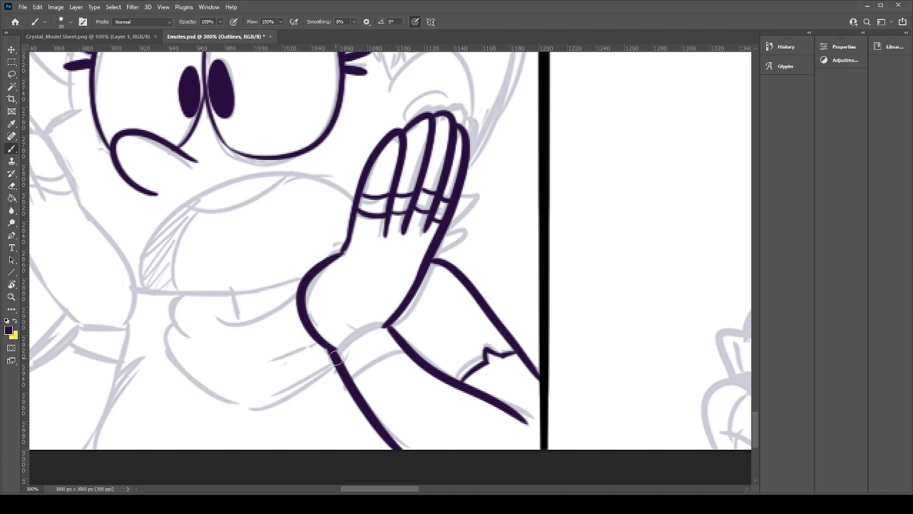
Step: Ink the two curved wristband lines across the near forearm just below the hand
{"action": "left_click_drag", "start_coordinate": [334, 350], "coordinate": [390, 327]}
{"action": "left_click_drag", "start_coordinate": [354, 383], "coordinate": [408, 349]}
{"action": "key", "text": "ctrl+z"}
Step: Ink the inner palm edge and rounded heel of the WOW! emote's far hand
{"action": "left_click_drag", "start_coordinate": [331, 328], "coordinate": [418, 483]}
{"action": "left_click_drag", "start_coordinate": [373, 295], "coordinate": [371, 396]}
{"action": "left_click_drag", "start_coordinate": [318, 474], "coordinate": [423, 384]}
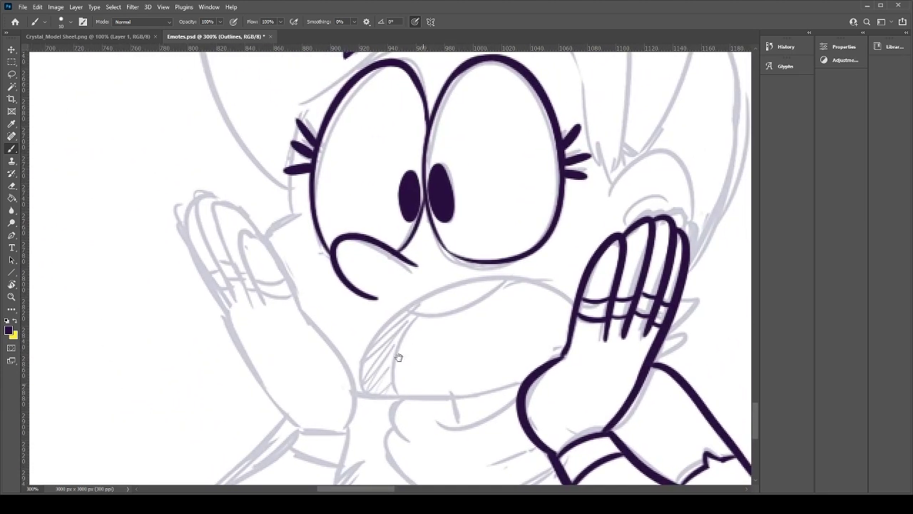
{"action": "left_click_drag", "start_coordinate": [301, 314], "coordinate": [345, 403]}
{"action": "key", "text": "ctrl+z"}
{"action": "left_click_drag", "start_coordinate": [302, 314], "coordinate": [349, 425]}
{"action": "key", "text": "ctrl+z"}
{"action": "left_click_drag", "start_coordinate": [302, 311], "coordinate": [358, 429]}
{"action": "key", "text": "ctrl+z"}
{"action": "left_click_drag", "start_coordinate": [303, 311], "coordinate": [351, 426]}
Step: Ink the far hand's innermost finger as a narrow rounded loop joining the palm edge
{"action": "left_click_drag", "start_coordinate": [243, 236], "coordinate": [307, 330]}
{"action": "key", "text": "ctrl+z"}
{"action": "left_click_drag", "start_coordinate": [243, 236], "coordinate": [308, 333]}
{"action": "key", "text": "ctrl+z"}
{"action": "left_click_drag", "start_coordinate": [243, 235], "coordinate": [307, 327]}
{"action": "key", "text": "ctrl+z"}
{"action": "mouse_move", "coordinate": [242, 235]}
{"action": "left_mouse_down"}
{"action": "mouse_move", "coordinate": [307, 326]}
{"action": "mouse_move", "coordinate": [242, 245]}
{"action": "mouse_move", "coordinate": [302, 313]}
{"action": "mouse_move", "coordinate": [259, 301]}
{"action": "mouse_move", "coordinate": [276, 279]}
{"action": "left_mouse_up"}
{"action": "key", "text": "ctrl+z"}
{"action": "key", "text": "ctrl+z"}
{"action": "key", "text": "ctrl+z"}
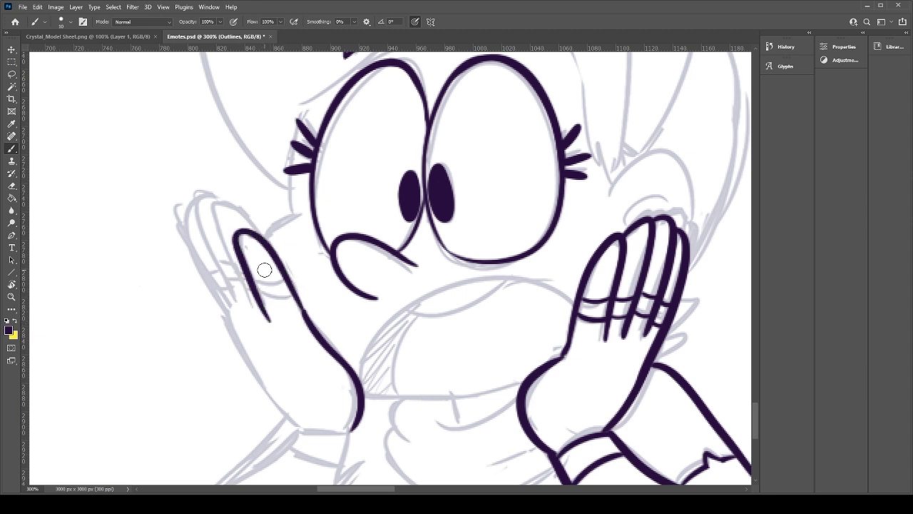
Step: Ink the far hand's middle fingers as overlapping rounded loops beside the innermost finger
{"action": "mouse_move", "coordinate": [241, 314]}
{"action": "left_mouse_down"}
{"action": "mouse_move", "coordinate": [226, 263]}
{"action": "mouse_move", "coordinate": [258, 245]}
{"action": "left_mouse_up"}
{"action": "key", "text": "ctrl+z"}
{"action": "mouse_move", "coordinate": [241, 314]}
{"action": "left_mouse_down"}
{"action": "mouse_move", "coordinate": [224, 278]}
{"action": "mouse_move", "coordinate": [258, 244]}
{"action": "mouse_move", "coordinate": [219, 205]}
{"action": "mouse_move", "coordinate": [259, 232]}
{"action": "mouse_move", "coordinate": [212, 210]}
{"action": "mouse_move", "coordinate": [241, 315]}
{"action": "mouse_move", "coordinate": [266, 245]}
{"action": "left_mouse_up"}
{"action": "key", "text": "ctrl+z"}
{"action": "key", "text": "ctrl+z"}
{"action": "key", "text": "ctrl+z"}
{"action": "key", "text": "ctrl+z"}
{"action": "mouse_move", "coordinate": [248, 315]}
{"action": "left_mouse_down"}
{"action": "mouse_move", "coordinate": [263, 236]}
{"action": "mouse_move", "coordinate": [244, 302]}
{"action": "mouse_move", "coordinate": [263, 251]}
{"action": "left_mouse_up"}
{"action": "key", "text": "ctrl+z"}
{"action": "key", "text": "ctrl+z"}
{"action": "left_click_drag", "start_coordinate": [247, 308], "coordinate": [262, 247]}
{"action": "key", "text": "ctrl+z"}
{"action": "left_click_drag", "start_coordinate": [249, 312], "coordinate": [255, 227]}
{"action": "key", "text": "ctrl+z"}
{"action": "mouse_move", "coordinate": [248, 311]}
{"action": "left_mouse_down"}
{"action": "mouse_move", "coordinate": [254, 228]}
{"action": "mouse_move", "coordinate": [254, 313]}
{"action": "mouse_move", "coordinate": [194, 214]}
{"action": "mouse_move", "coordinate": [228, 271]}
{"action": "left_mouse_up"}
{"action": "key", "text": "ctrl+z"}
Step: Ink the far hand's outermost finger and the long outer edge running down to the wrist
{"action": "left_click_drag", "start_coordinate": [194, 231], "coordinate": [238, 345]}
{"action": "key", "text": "ctrl+z"}
{"action": "mouse_move", "coordinate": [232, 311]}
{"action": "left_mouse_down"}
{"action": "mouse_move", "coordinate": [202, 248]}
{"action": "mouse_move", "coordinate": [243, 341]}
{"action": "left_mouse_up"}
{"action": "key", "text": "ctrl+z"}
{"action": "key", "text": "ctrl+z"}
{"action": "left_click_drag", "start_coordinate": [184, 227], "coordinate": [256, 340]}
{"action": "key", "text": "ctrl+z"}
{"action": "mouse_move", "coordinate": [187, 226]}
{"action": "left_mouse_down"}
{"action": "mouse_move", "coordinate": [243, 334]}
{"action": "mouse_move", "coordinate": [314, 438]}
{"action": "left_mouse_up"}
Step: Ink the curved bands crossing the far hand's fingers
{"action": "mouse_move", "coordinate": [237, 300]}
{"action": "left_mouse_down"}
{"action": "mouse_move", "coordinate": [251, 324]}
{"action": "mouse_move", "coordinate": [262, 323]}
{"action": "left_mouse_up"}
{"action": "mouse_move", "coordinate": [256, 284]}
{"action": "left_mouse_down"}
{"action": "mouse_move", "coordinate": [281, 278]}
{"action": "mouse_move", "coordinate": [290, 295]}
{"action": "left_mouse_up"}
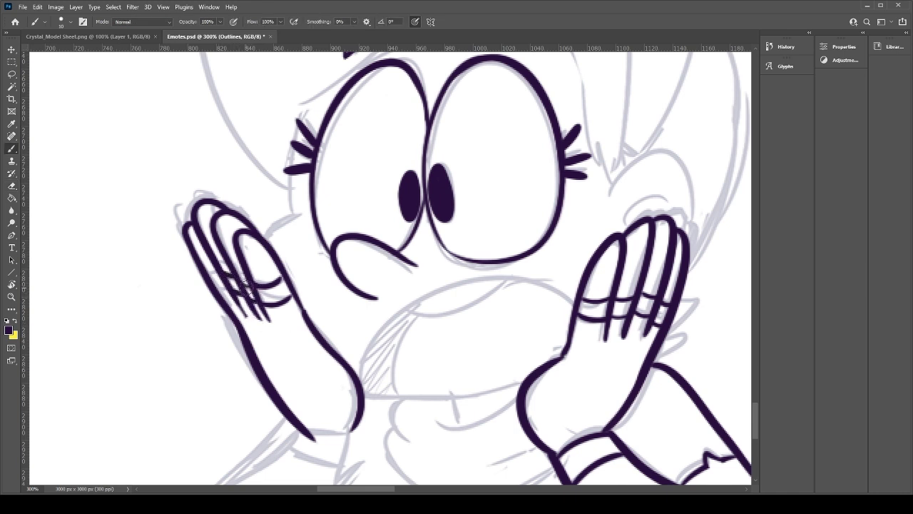
{"action": "left_click_drag", "start_coordinate": [205, 278], "coordinate": [238, 286]}
Step: Select the far hand's inked outline and scale it down slightly toward the wrist
{"action": "mouse_move", "coordinate": [399, 357]}
{"action": "left_mouse_down"}
{"action": "mouse_move", "coordinate": [366, 293]}
{"action": "mouse_move", "coordinate": [315, 252]}
{"action": "left_mouse_up"}
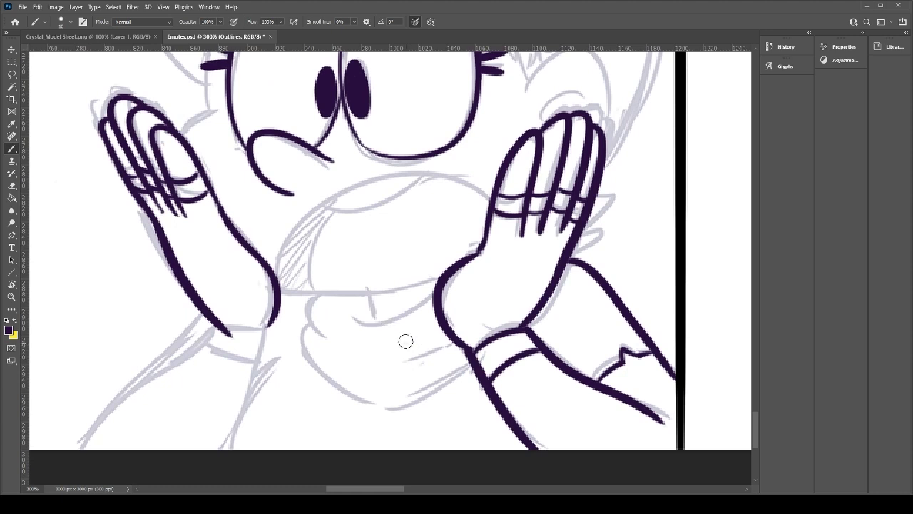
{"action": "key", "text": "e"}
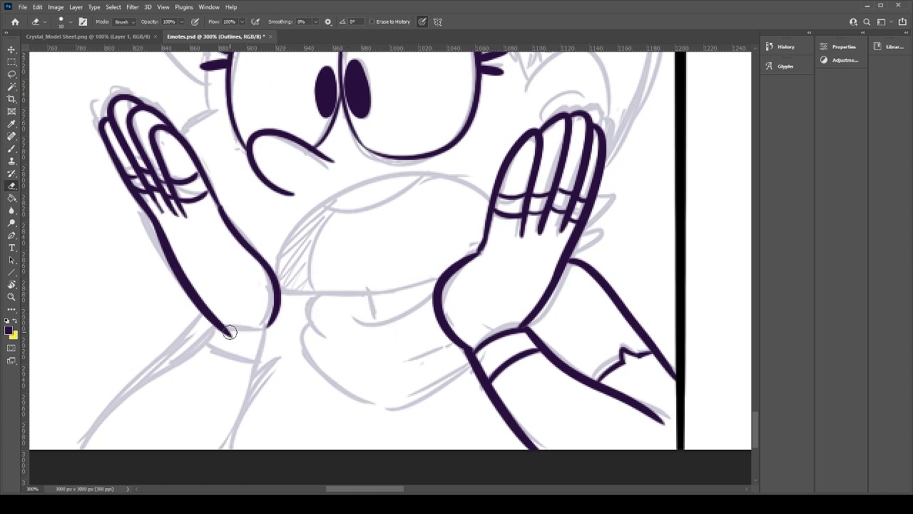
{"action": "mouse_move", "coordinate": [285, 246]}
{"action": "left_mouse_down"}
{"action": "mouse_move", "coordinate": [332, 296]}
{"action": "mouse_move", "coordinate": [312, 277]}
{"action": "left_mouse_up"}
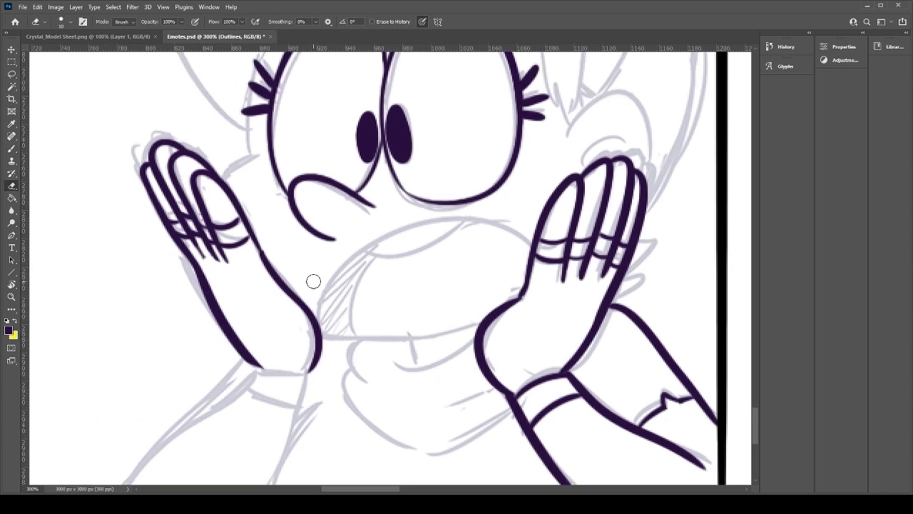
{"action": "key", "text": "l"}
{"action": "mouse_move", "coordinate": [128, 204]}
{"action": "left_mouse_down"}
{"action": "mouse_move", "coordinate": [230, 169]}
{"action": "mouse_move", "coordinate": [146, 324]}
{"action": "mouse_move", "coordinate": [139, 207]}
{"action": "left_mouse_up"}
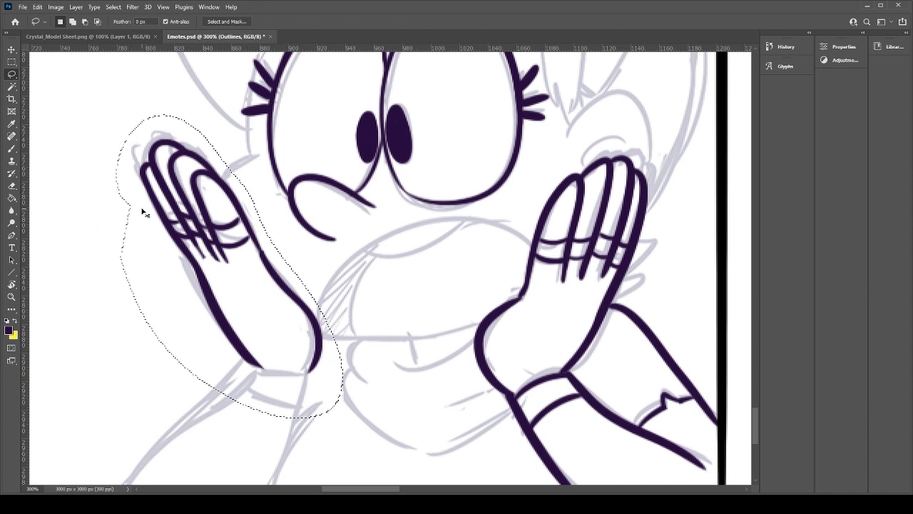
{"action": "key", "text": "ctrl+t"}
{"action": "left_click_drag", "start_coordinate": [117, 116], "coordinate": [121, 122]}
{"action": "key", "text": "Return"}
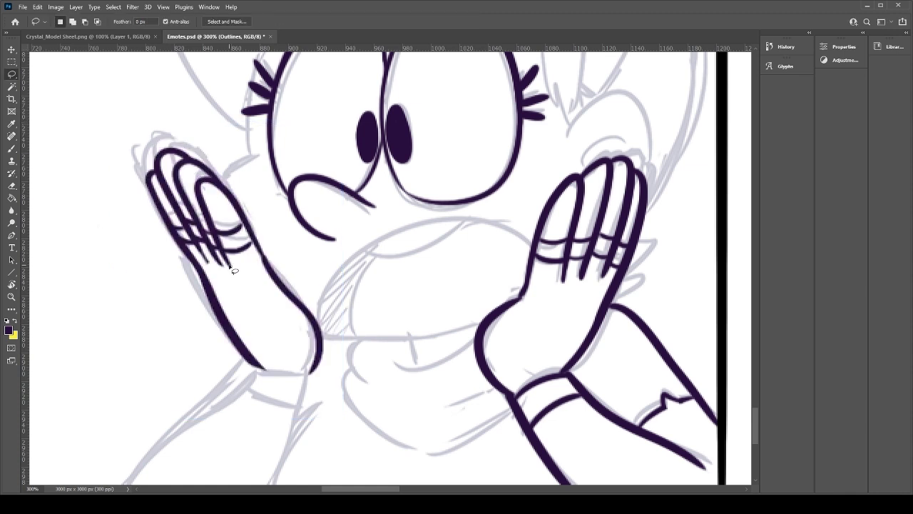
Step: Select only the far hand's fingers, shift them down toward the palm and deselect
{"action": "mouse_move", "coordinate": [254, 270]}
{"action": "left_mouse_down"}
{"action": "mouse_move", "coordinate": [147, 231]}
{"action": "mouse_move", "coordinate": [253, 223]}
{"action": "mouse_move", "coordinate": [235, 222]}
{"action": "left_mouse_up"}
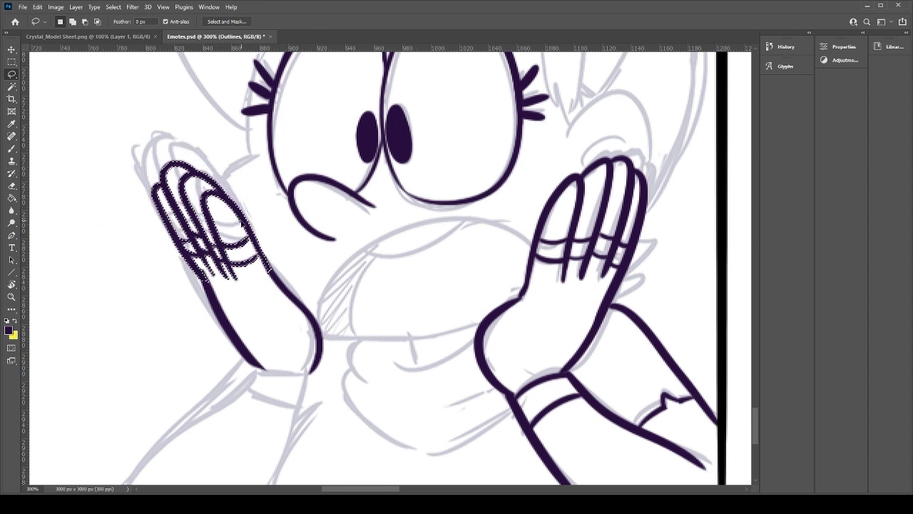
{"action": "key", "text": "ctrl+d"}
{"action": "key", "text": "e"}
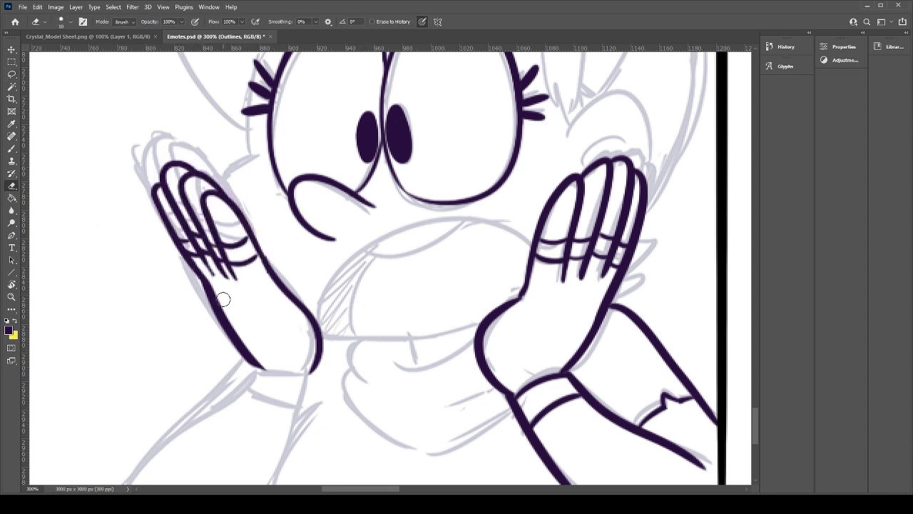
{"action": "key", "text": "b"}
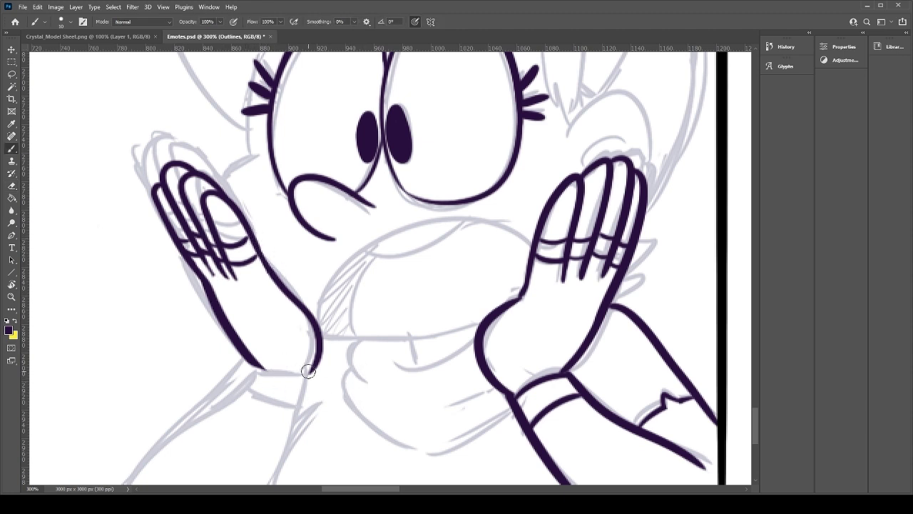
Step: Ink both long edges of the far forearm from the wrist down to the canvas edge
{"action": "mouse_move", "coordinate": [308, 370]}
{"action": "left_mouse_down"}
{"action": "mouse_move", "coordinate": [355, 289]}
{"action": "mouse_move", "coordinate": [281, 431]}
{"action": "left_mouse_up"}
{"action": "key", "text": "ctrl+z"}
{"action": "left_click_drag", "start_coordinate": [355, 286], "coordinate": [300, 406]}
{"action": "left_click_drag", "start_coordinate": [302, 280], "coordinate": [157, 416]}
{"action": "key", "text": "ctrl+z"}
{"action": "left_click_drag", "start_coordinate": [306, 279], "coordinate": [170, 421]}
{"action": "key", "text": "ctrl+z"}
{"action": "left_click_drag", "start_coordinate": [306, 278], "coordinate": [178, 405]}
{"action": "key", "text": "ctrl+z"}
{"action": "mouse_move", "coordinate": [305, 277]}
{"action": "left_mouse_down"}
{"action": "mouse_move", "coordinate": [223, 342]}
{"action": "mouse_move", "coordinate": [171, 405]}
{"action": "left_mouse_up"}
{"action": "key", "text": "ctrl+z"}
Step: Ink the two curved wristband lines across the far forearm below the palm
{"action": "mouse_move", "coordinate": [407, 305]}
{"action": "left_mouse_down"}
{"action": "mouse_move", "coordinate": [249, 398]}
{"action": "mouse_move", "coordinate": [354, 348]}
{"action": "left_mouse_up"}
{"action": "left_click_drag", "start_coordinate": [251, 322], "coordinate": [301, 326]}
{"action": "left_click_drag", "start_coordinate": [237, 338], "coordinate": [289, 357]}
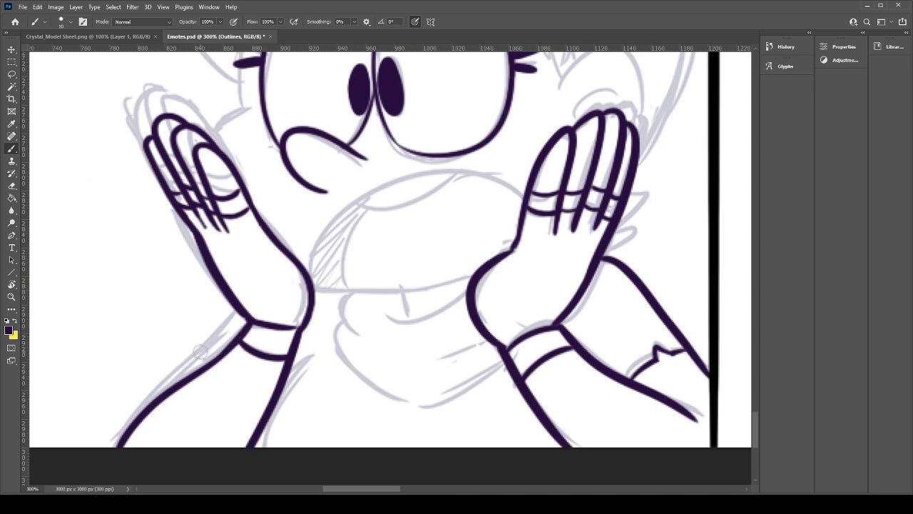
Step: Ink the open mouth's gently curved lower edge between the two palm heels
{"action": "mouse_move", "coordinate": [431, 225]}
{"action": "left_mouse_down"}
{"action": "mouse_move", "coordinate": [412, 320]}
{"action": "mouse_move", "coordinate": [408, 287]}
{"action": "left_mouse_up"}
{"action": "left_click_drag", "start_coordinate": [290, 346], "coordinate": [448, 337]}
{"action": "key", "text": "ctrl+z"}
{"action": "left_click_drag", "start_coordinate": [289, 352], "coordinate": [447, 342]}
{"action": "key", "text": "ctrl+z"}
{"action": "left_click_drag", "start_coordinate": [290, 354], "coordinate": [450, 342]}
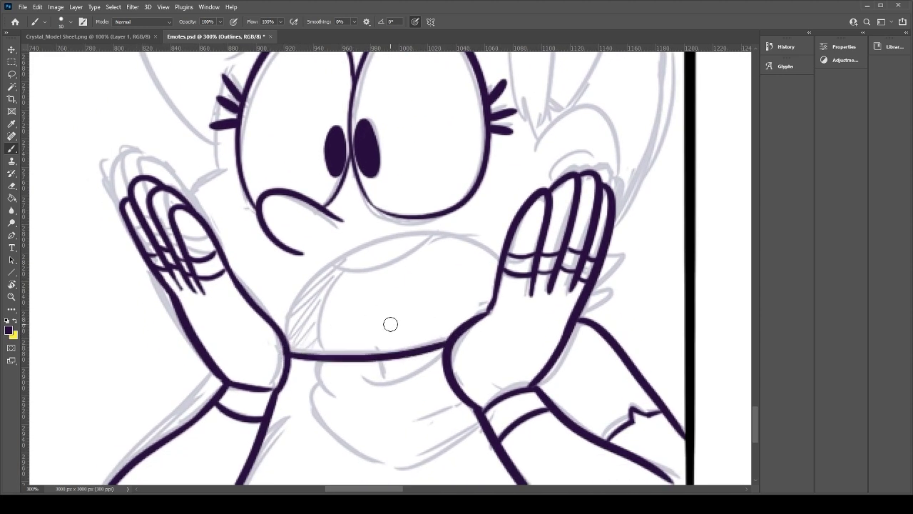
{"action": "key", "text": "ctrl+z"}
{"action": "left_click_drag", "start_coordinate": [291, 356], "coordinate": [439, 353]}
{"action": "key", "text": "ctrl+z"}
{"action": "mouse_move", "coordinate": [290, 353]}
{"action": "left_mouse_down"}
{"action": "mouse_move", "coordinate": [445, 340]}
{"action": "mouse_move", "coordinate": [383, 354]}
{"action": "left_mouse_up"}
{"action": "key", "text": "ctrl+z"}
{"action": "left_click_drag", "start_coordinate": [457, 333], "coordinate": [389, 351]}
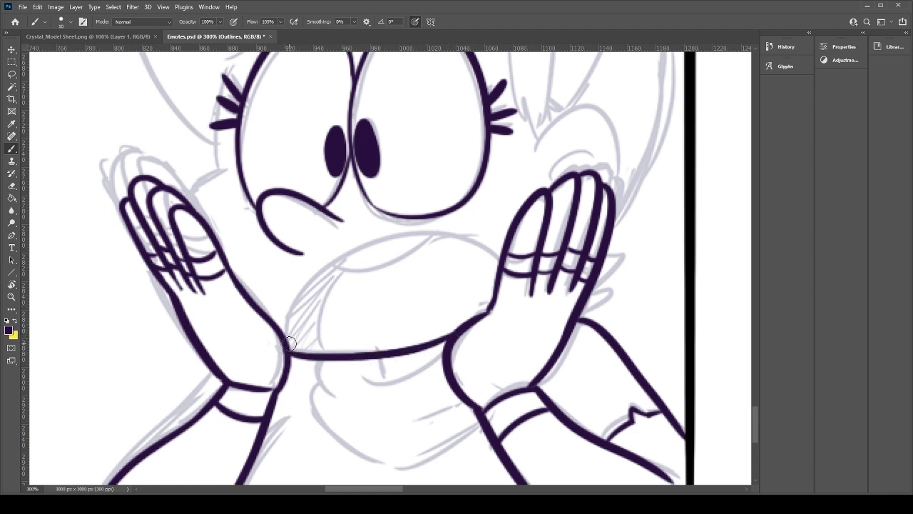
Step: Ink the open mouth's arched upper edge, the teeth line beneath it and the curved inner line on the far side
{"action": "left_click_drag", "start_coordinate": [285, 324], "coordinate": [498, 265]}
{"action": "mouse_move", "coordinate": [323, 259]}
{"action": "left_mouse_down"}
{"action": "mouse_move", "coordinate": [367, 265]}
{"action": "mouse_move", "coordinate": [431, 240]}
{"action": "left_mouse_up"}
{"action": "key", "text": "ctrl+z"}
{"action": "left_click_drag", "start_coordinate": [322, 351], "coordinate": [363, 271]}
{"action": "key", "text": "ctrl+z"}
{"action": "left_click_drag", "start_coordinate": [325, 349], "coordinate": [360, 272]}
Step: Fill the mouth's narrow far-side area with the dark outline colour and touch up its lower corner
{"action": "key", "text": "g"}
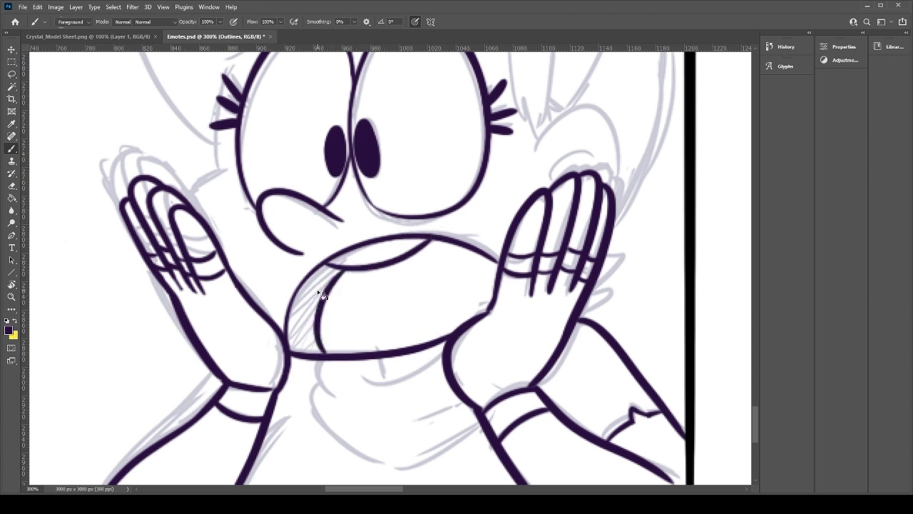
{"action": "left_click", "coordinate": [312, 297]}
{"action": "key", "text": "b"}
{"action": "mouse_move", "coordinate": [320, 349]}
{"action": "left_mouse_down"}
{"action": "mouse_move", "coordinate": [339, 275]}
{"action": "mouse_move", "coordinate": [294, 350]}
{"action": "mouse_move", "coordinate": [297, 328]}
{"action": "mouse_move", "coordinate": [318, 347]}
{"action": "left_mouse_up"}
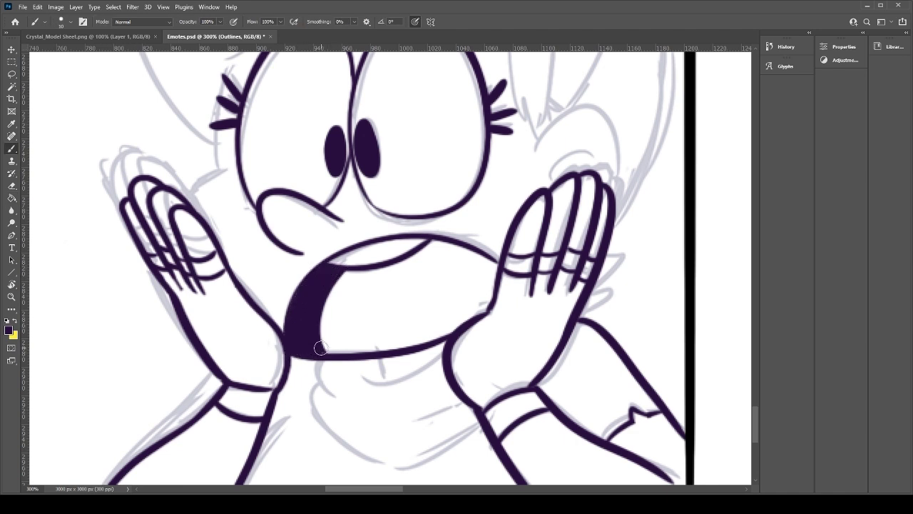
Step: Ink the far side of the face: the contour along the eyelashes and the cheek line meeting the far hand
{"action": "left_click_drag", "start_coordinate": [276, 199], "coordinate": [286, 298]}
{"action": "left_click_drag", "start_coordinate": [193, 292], "coordinate": [236, 266]}
{"action": "key", "text": "ctrl+z"}
{"action": "mouse_move", "coordinate": [195, 294]}
{"action": "left_mouse_down"}
{"action": "mouse_move", "coordinate": [238, 264]}
{"action": "mouse_move", "coordinate": [234, 271]}
{"action": "mouse_move", "coordinate": [241, 142]}
{"action": "left_mouse_up"}
{"action": "key", "text": "ctrl+z"}
{"action": "key", "text": "ctrl+z"}
{"action": "key", "text": "ctrl+z"}
{"action": "left_click_drag", "start_coordinate": [223, 271], "coordinate": [236, 168]}
{"action": "mouse_move", "coordinate": [514, 318]}
{"action": "left_mouse_down"}
{"action": "mouse_move", "coordinate": [485, 204]}
{"action": "mouse_move", "coordinate": [465, 247]}
{"action": "mouse_move", "coordinate": [481, 415]}
{"action": "mouse_move", "coordinate": [507, 310]}
{"action": "mouse_move", "coordinate": [557, 443]}
{"action": "mouse_move", "coordinate": [569, 316]}
{"action": "mouse_move", "coordinate": [559, 318]}
{"action": "left_mouse_up"}
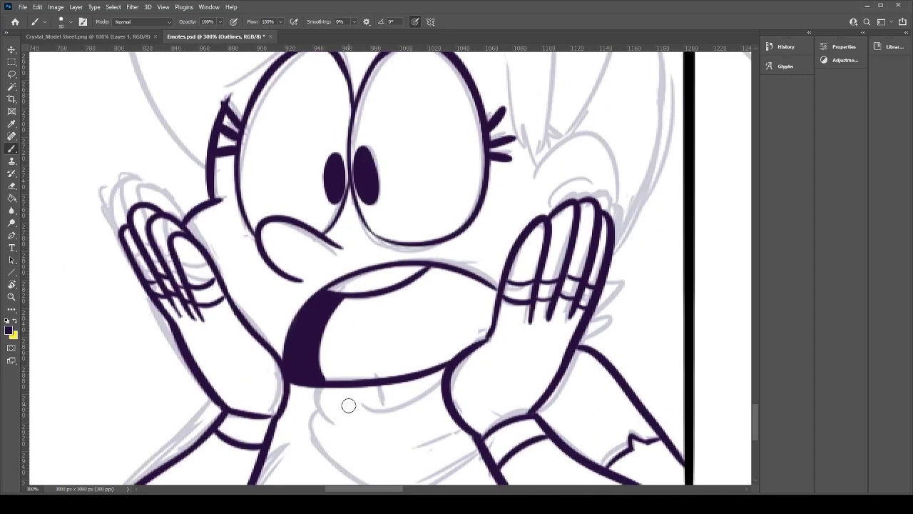
Step: Ink the lower lip crease beneath the mouth with its short vertical line, and thicken the mouth edge above it
{"action": "mouse_move", "coordinate": [376, 383]}
{"action": "left_mouse_down"}
{"action": "mouse_move", "coordinate": [381, 409]}
{"action": "mouse_move", "coordinate": [430, 393]}
{"action": "mouse_move", "coordinate": [375, 412]}
{"action": "mouse_move", "coordinate": [431, 395]}
{"action": "mouse_move", "coordinate": [378, 408]}
{"action": "left_mouse_up"}
{"action": "key", "text": "ctrl+z"}
{"action": "key", "text": "ctrl+z"}
{"action": "key", "text": "ctrl+z"}
{"action": "key", "text": "ctrl+z"}
{"action": "left_click_drag", "start_coordinate": [448, 386], "coordinate": [421, 401]}
{"action": "left_click_drag", "start_coordinate": [378, 387], "coordinate": [438, 371]}
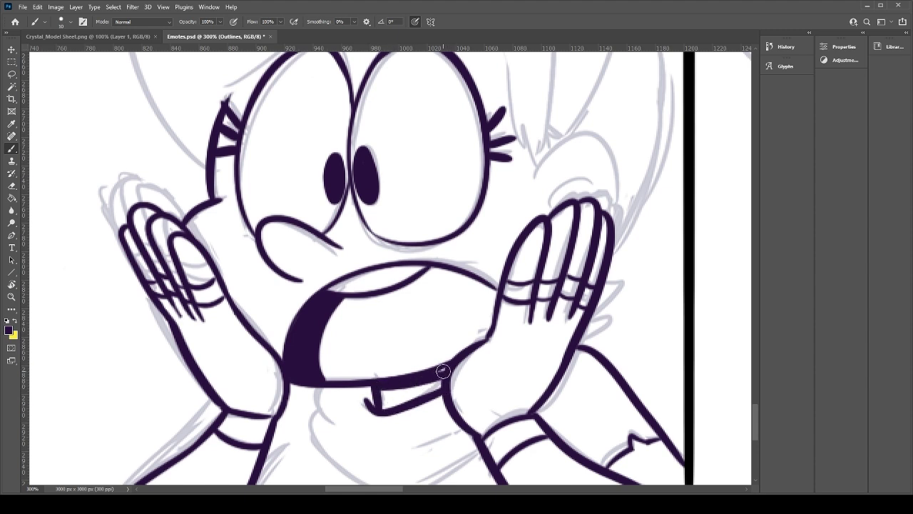
Step: Ink the large rounded shape below the mouth, including its short inner crease lines
{"action": "mouse_move", "coordinate": [310, 389]}
{"action": "left_mouse_down"}
{"action": "mouse_move", "coordinate": [331, 423]}
{"action": "mouse_move", "coordinate": [262, 322]}
{"action": "mouse_move", "coordinate": [241, 335]}
{"action": "mouse_move", "coordinate": [306, 392]}
{"action": "left_mouse_up"}
{"action": "key", "text": "ctrl+z"}
{"action": "mouse_move", "coordinate": [239, 311]}
{"action": "left_mouse_down"}
{"action": "mouse_move", "coordinate": [271, 368]}
{"action": "mouse_move", "coordinate": [383, 375]}
{"action": "left_mouse_up"}
{"action": "key", "text": "ctrl+z"}
{"action": "left_click_drag", "start_coordinate": [236, 310], "coordinate": [389, 342]}
{"action": "key", "text": "ctrl+z"}
{"action": "mouse_move", "coordinate": [237, 315]}
{"action": "left_mouse_down"}
{"action": "mouse_move", "coordinate": [341, 389]}
{"action": "mouse_move", "coordinate": [365, 385]}
{"action": "mouse_move", "coordinate": [403, 349]}
{"action": "mouse_move", "coordinate": [345, 346]}
{"action": "left_mouse_up"}
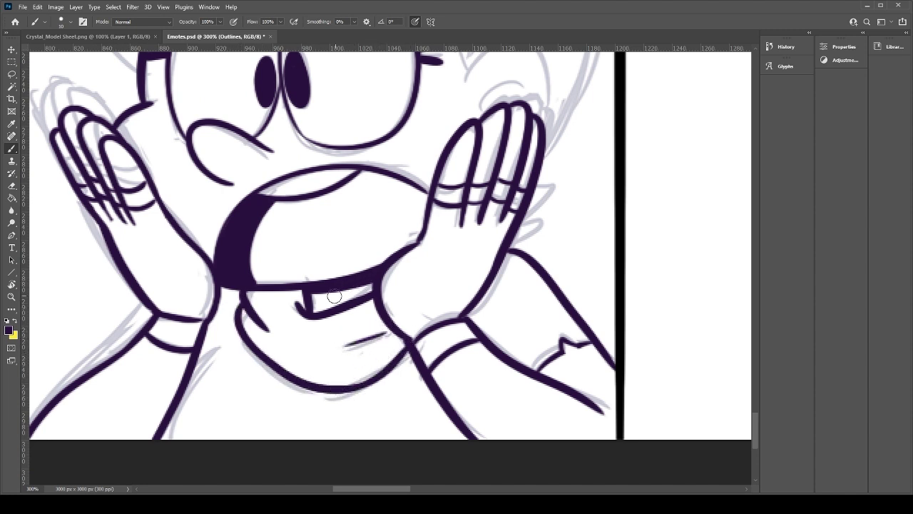
Step: Ink the torso line beside the far forearm and the extra line along the forearm's outer edge
{"action": "left_click_drag", "start_coordinate": [296, 329], "coordinate": [387, 259]}
{"action": "left_click_drag", "start_coordinate": [314, 281], "coordinate": [257, 372]}
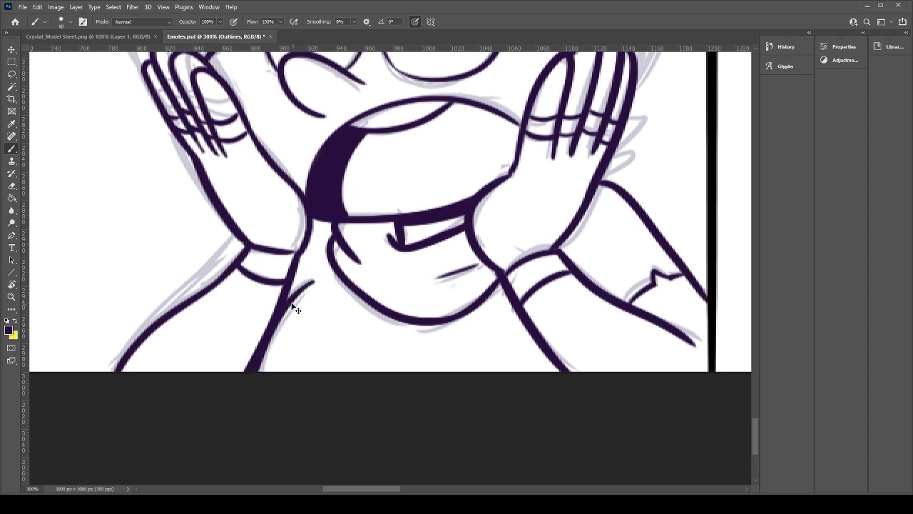
{"action": "key", "text": "ctrl+z"}
{"action": "left_click_drag", "start_coordinate": [310, 287], "coordinate": [259, 374]}
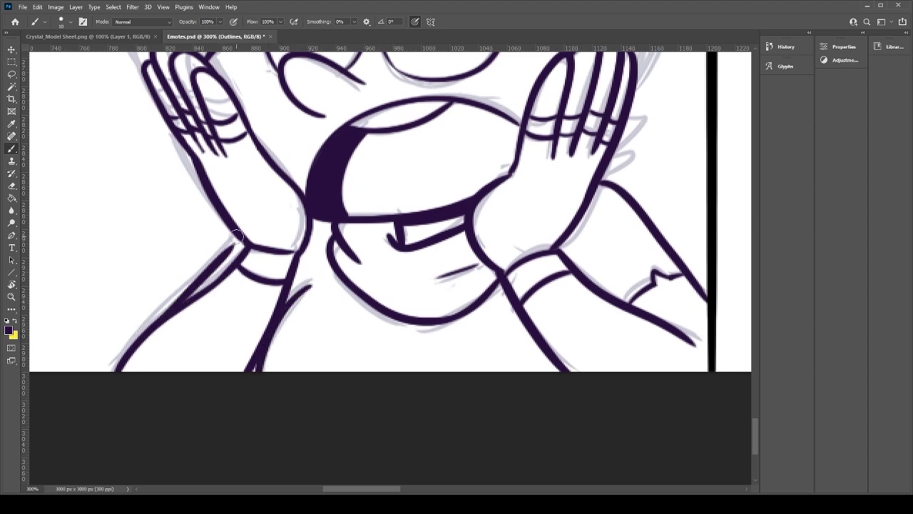
Step: Ink both eyebrows, the near ear above the raised hand and the angular hairline beside the near eye
{"action": "left_click_drag", "start_coordinate": [430, 194], "coordinate": [361, 413]}
{"action": "left_click_drag", "start_coordinate": [418, 221], "coordinate": [301, 287]}
{"action": "mouse_move", "coordinate": [411, 361]}
{"action": "left_mouse_down"}
{"action": "mouse_move", "coordinate": [339, 277]}
{"action": "mouse_move", "coordinate": [376, 285]}
{"action": "mouse_move", "coordinate": [380, 318]}
{"action": "left_mouse_up"}
{"action": "left_click_drag", "start_coordinate": [310, 225], "coordinate": [387, 282]}
{"action": "mouse_move", "coordinate": [374, 348]}
{"action": "left_mouse_down"}
{"action": "mouse_move", "coordinate": [337, 194]}
{"action": "mouse_move", "coordinate": [349, 254]}
{"action": "left_mouse_up"}
{"action": "left_click_drag", "start_coordinate": [339, 194], "coordinate": [313, 177]}
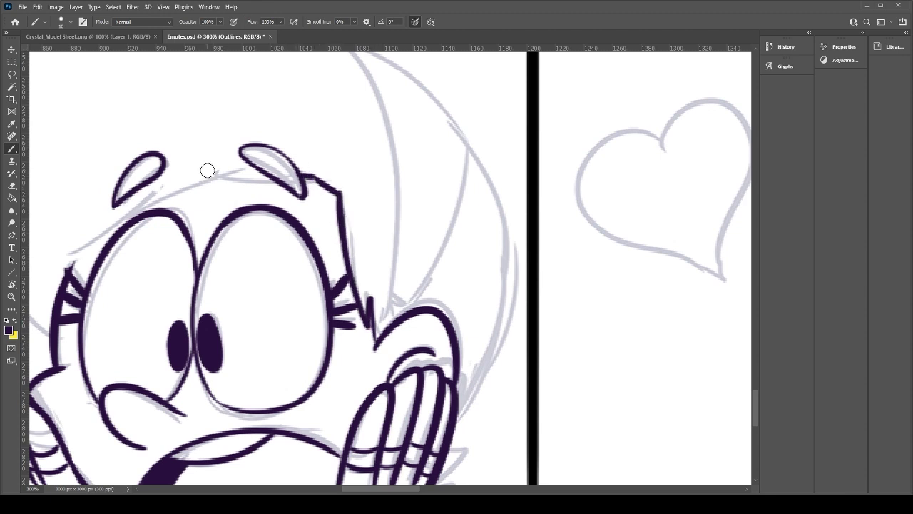
Step: Ink the hairline across the forehead from the near eyebrow to past the far eye
{"action": "left_click_drag", "start_coordinate": [218, 200], "coordinate": [359, 173]}
{"action": "mouse_move", "coordinate": [410, 150]}
{"action": "left_mouse_down"}
{"action": "mouse_move", "coordinate": [341, 165]}
{"action": "mouse_move", "coordinate": [343, 152]}
{"action": "mouse_move", "coordinate": [213, 210]}
{"action": "left_mouse_up"}
{"action": "key", "text": "ctrl+z"}
{"action": "mouse_move", "coordinate": [346, 150]}
{"action": "left_mouse_down"}
{"action": "mouse_move", "coordinate": [177, 210]}
{"action": "mouse_move", "coordinate": [346, 151]}
{"action": "mouse_move", "coordinate": [182, 210]}
{"action": "mouse_move", "coordinate": [344, 151]}
{"action": "mouse_move", "coordinate": [188, 219]}
{"action": "left_mouse_up"}
{"action": "key", "text": "ctrl+z"}
{"action": "key", "text": "ctrl+z"}
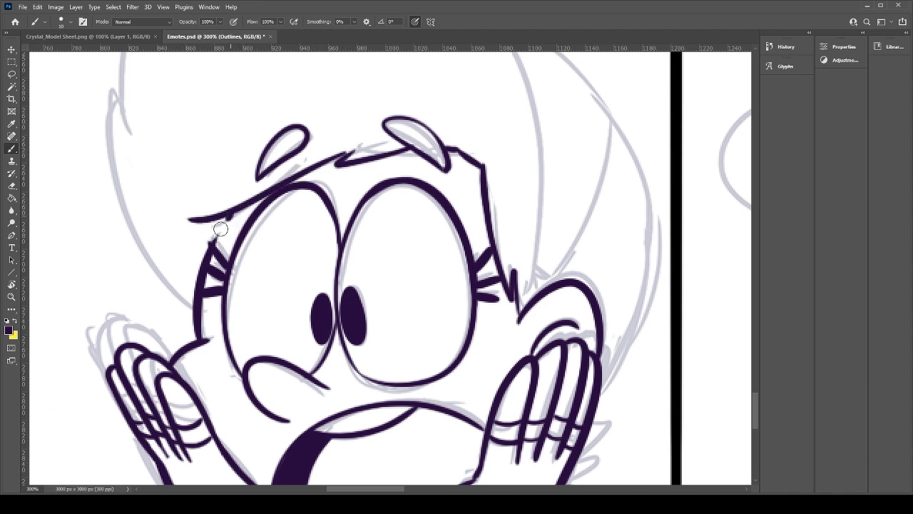
Step: Ink the front edge of the hair from beside the far eye up through the two pointed tufts
{"action": "mouse_move", "coordinate": [379, 245]}
{"action": "left_mouse_down"}
{"action": "mouse_move", "coordinate": [402, 408]}
{"action": "mouse_move", "coordinate": [422, 323]}
{"action": "left_mouse_up"}
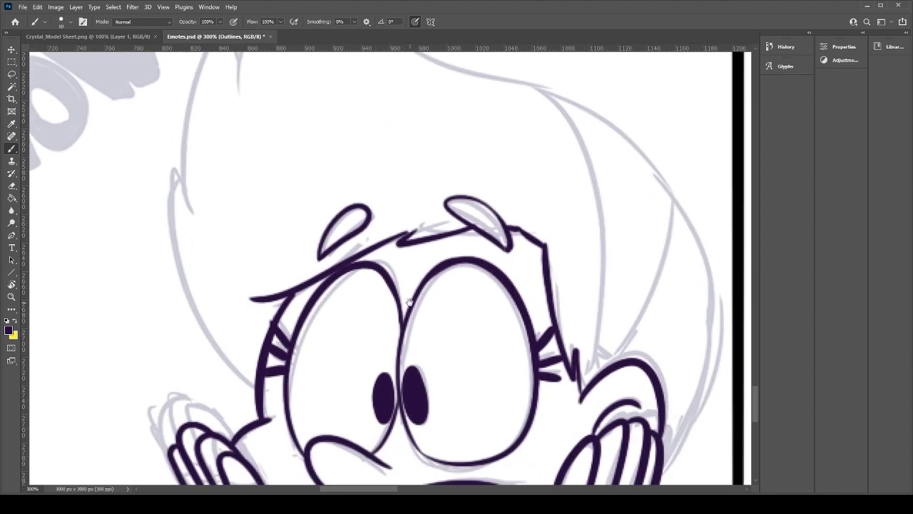
{"action": "mouse_move", "coordinate": [254, 389]}
{"action": "left_mouse_down"}
{"action": "mouse_move", "coordinate": [178, 141]}
{"action": "mouse_move", "coordinate": [190, 174]}
{"action": "left_mouse_up"}
{"action": "left_click_drag", "start_coordinate": [244, 287], "coordinate": [254, 369]}
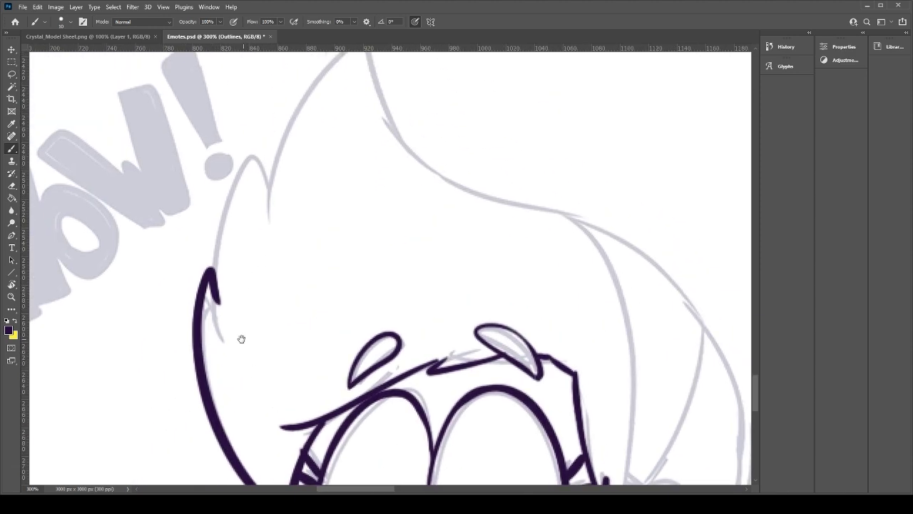
{"action": "mouse_move", "coordinate": [224, 331]}
{"action": "left_mouse_down"}
{"action": "mouse_move", "coordinate": [281, 147]}
{"action": "mouse_move", "coordinate": [235, 277]}
{"action": "left_mouse_up"}
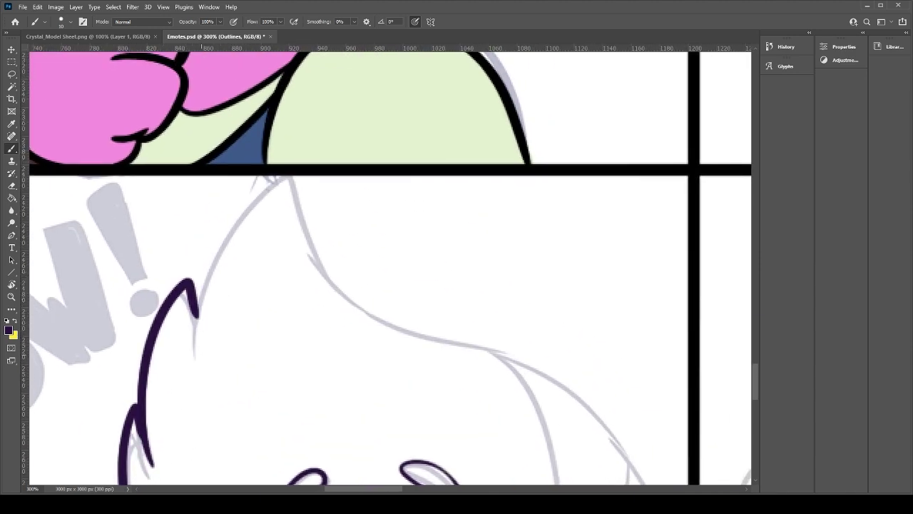
Step: Ink the hair's front edge up to its peak and the curve sweeping down from the peak toward the back
{"action": "mouse_move", "coordinate": [198, 342]}
{"action": "left_mouse_down"}
{"action": "mouse_move", "coordinate": [279, 191]}
{"action": "mouse_move", "coordinate": [316, 179]}
{"action": "left_mouse_up"}
{"action": "key", "text": "ctrl+z"}
{"action": "mouse_move", "coordinate": [198, 350]}
{"action": "left_mouse_down"}
{"action": "mouse_move", "coordinate": [304, 183]}
{"action": "mouse_move", "coordinate": [289, 172]}
{"action": "mouse_move", "coordinate": [295, 224]}
{"action": "mouse_move", "coordinate": [475, 354]}
{"action": "left_mouse_up"}
{"action": "key", "text": "ctrl+z"}
{"action": "left_click_drag", "start_coordinate": [286, 187], "coordinate": [485, 336]}
{"action": "key", "text": "ctrl+z"}
{"action": "mouse_move", "coordinate": [289, 180]}
{"action": "left_mouse_down"}
{"action": "mouse_move", "coordinate": [348, 287]}
{"action": "mouse_move", "coordinate": [528, 368]}
{"action": "left_mouse_up"}
Step: Ink the back outline of the hair down behind the raised hand, with the jagged tufts below it
{"action": "mouse_move", "coordinate": [547, 379]}
{"action": "left_mouse_down"}
{"action": "mouse_move", "coordinate": [505, 355]}
{"action": "mouse_move", "coordinate": [320, 184]}
{"action": "left_mouse_up"}
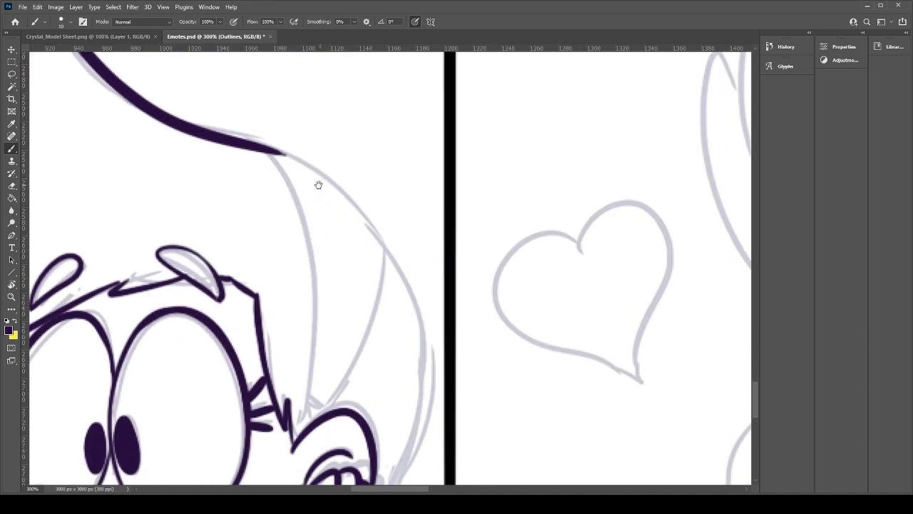
{"action": "left_click_drag", "start_coordinate": [284, 153], "coordinate": [421, 449]}
{"action": "key", "text": "ctrl+z"}
{"action": "mouse_move", "coordinate": [246, 145]}
{"action": "left_mouse_down"}
{"action": "mouse_move", "coordinate": [352, 201]}
{"action": "mouse_move", "coordinate": [401, 474]}
{"action": "left_mouse_up"}
{"action": "mouse_move", "coordinate": [389, 367]}
{"action": "left_mouse_down"}
{"action": "mouse_move", "coordinate": [373, 181]}
{"action": "mouse_move", "coordinate": [341, 437]}
{"action": "left_mouse_up"}
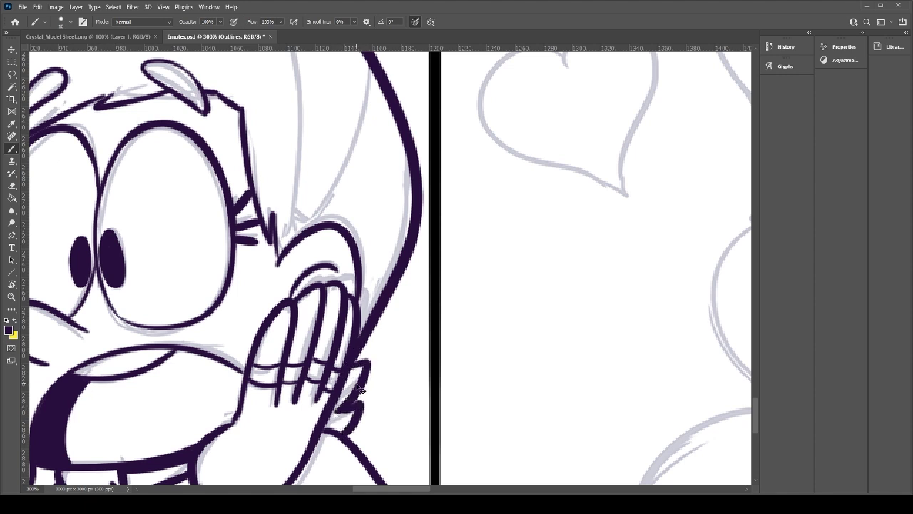
Step: Ink the first inner hair line from the back curve down to the point beside the near ear
{"action": "left_click_drag", "start_coordinate": [379, 255], "coordinate": [395, 415]}
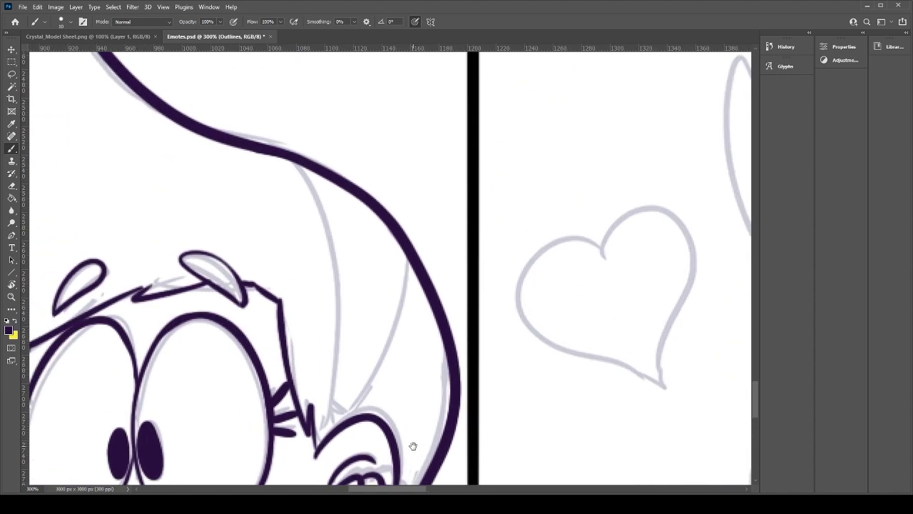
{"action": "left_click_drag", "start_coordinate": [413, 444], "coordinate": [541, 357]}
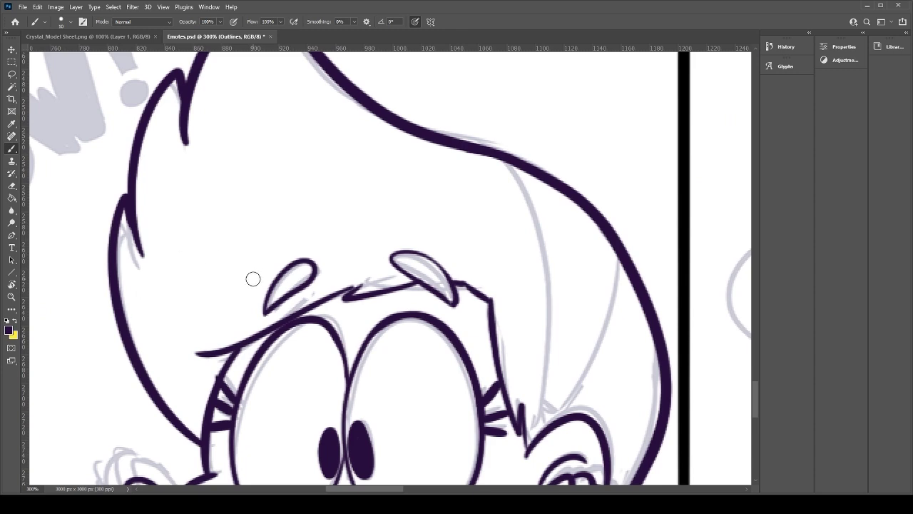
{"action": "left_click_drag", "start_coordinate": [410, 323], "coordinate": [300, 253]}
{"action": "mouse_move", "coordinate": [417, 369]}
{"action": "left_mouse_down"}
{"action": "mouse_move", "coordinate": [431, 309]}
{"action": "mouse_move", "coordinate": [398, 113]}
{"action": "left_mouse_up"}
{"action": "key", "text": "ctrl+z"}
{"action": "mouse_move", "coordinate": [399, 81]}
{"action": "left_mouse_down"}
{"action": "mouse_move", "coordinate": [443, 214]}
{"action": "mouse_move", "coordinate": [415, 364]}
{"action": "mouse_move", "coordinate": [396, 84]}
{"action": "mouse_move", "coordinate": [431, 319]}
{"action": "mouse_move", "coordinate": [418, 372]}
{"action": "left_mouse_up"}
{"action": "key", "text": "ctrl+z"}
{"action": "key", "text": "ctrl+z"}
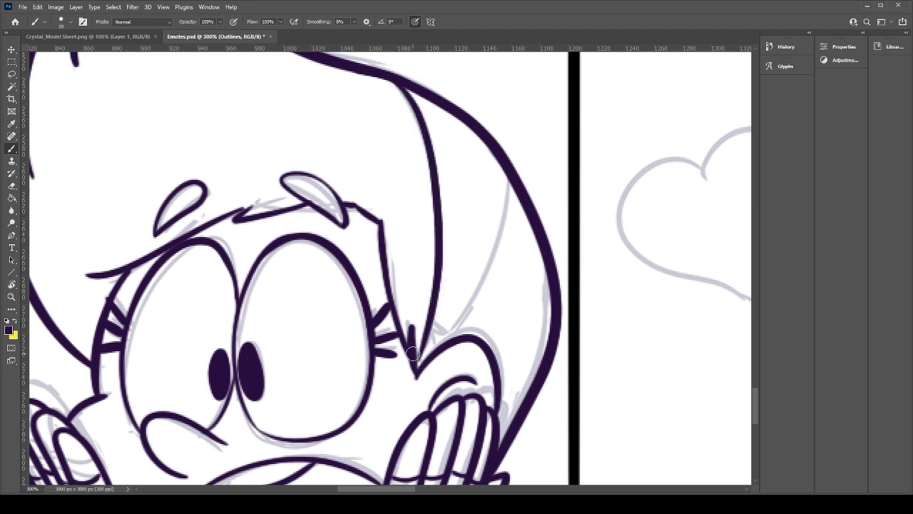
Step: Ink the second inner hair line, fill the wedge above the near ear with the outline color and save the file
{"action": "left_click_drag", "start_coordinate": [462, 325], "coordinate": [513, 239]}
{"action": "mouse_move", "coordinate": [518, 206]}
{"action": "left_mouse_down"}
{"action": "mouse_move", "coordinate": [519, 189]}
{"action": "mouse_move", "coordinate": [461, 332]}
{"action": "mouse_move", "coordinate": [442, 326]}
{"action": "mouse_move", "coordinate": [417, 367]}
{"action": "mouse_move", "coordinate": [460, 325]}
{"action": "mouse_move", "coordinate": [425, 304]}
{"action": "left_mouse_up"}
{"action": "left_click_drag", "start_coordinate": [371, 268], "coordinate": [383, 133]}
{"action": "mouse_move", "coordinate": [254, 324]}
{"action": "left_mouse_down"}
{"action": "mouse_move", "coordinate": [438, 199]}
{"action": "mouse_move", "coordinate": [376, 296]}
{"action": "left_mouse_up"}
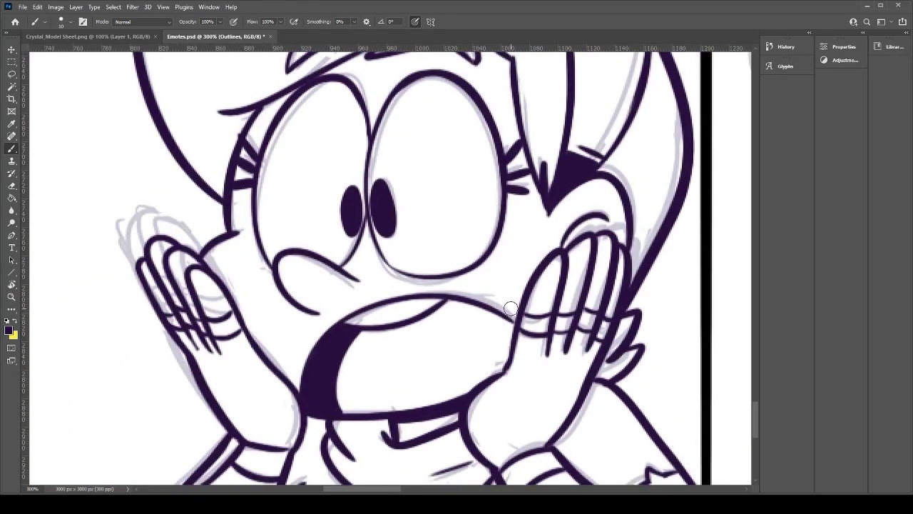
{"action": "left_click_drag", "start_coordinate": [448, 252], "coordinate": [440, 316]}
{"action": "left_click_drag", "start_coordinate": [352, 165], "coordinate": [501, 418]}
{"action": "left_click_drag", "start_coordinate": [324, 260], "coordinate": [441, 212]}
{"action": "scroll", "coordinate": [435, 206], "scroll_direction": "down", "scroll_amount": 2}
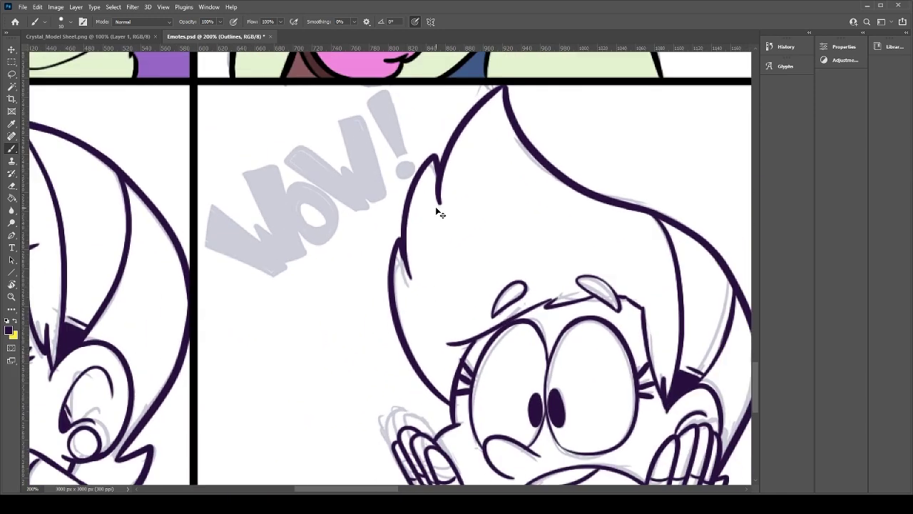
{"action": "key", "text": "ctrl+s"}
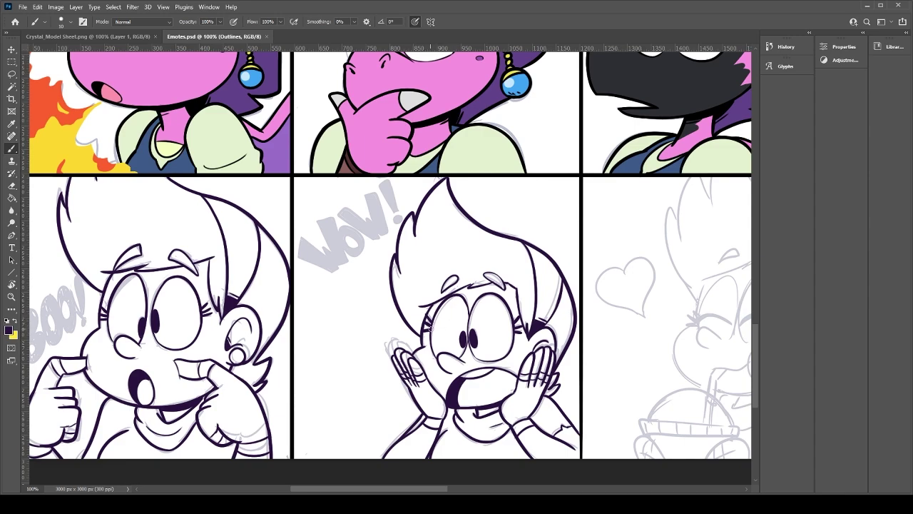
Step: Examine the inked and still sketched emotes across the fifth row
{"action": "mouse_move", "coordinate": [727, 327]}
{"action": "left_mouse_down"}
{"action": "mouse_move", "coordinate": [568, 288]}
{"action": "mouse_move", "coordinate": [437, 331]}
{"action": "left_mouse_up"}
{"action": "left_click_drag", "start_coordinate": [537, 359], "coordinate": [278, 359]}
{"action": "mouse_move", "coordinate": [503, 357]}
{"action": "left_mouse_down"}
{"action": "mouse_move", "coordinate": [455, 375]}
{"action": "mouse_move", "coordinate": [413, 375]}
{"action": "mouse_move", "coordinate": [227, 326]}
{"action": "left_mouse_up"}
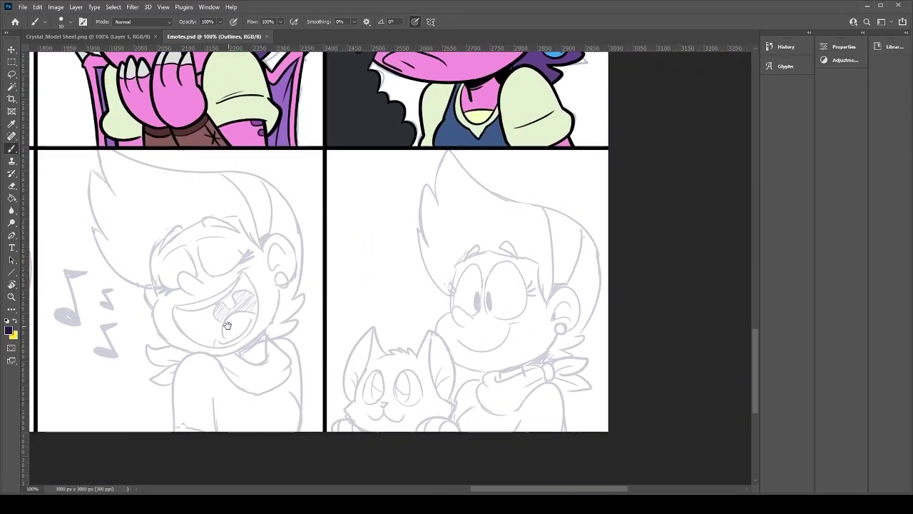
{"action": "mouse_move", "coordinate": [352, 374]}
{"action": "left_mouse_down"}
{"action": "mouse_move", "coordinate": [426, 371]}
{"action": "mouse_move", "coordinate": [433, 387]}
{"action": "mouse_move", "coordinate": [364, 370]}
{"action": "mouse_move", "coordinate": [562, 368]}
{"action": "mouse_move", "coordinate": [361, 382]}
{"action": "left_mouse_up"}
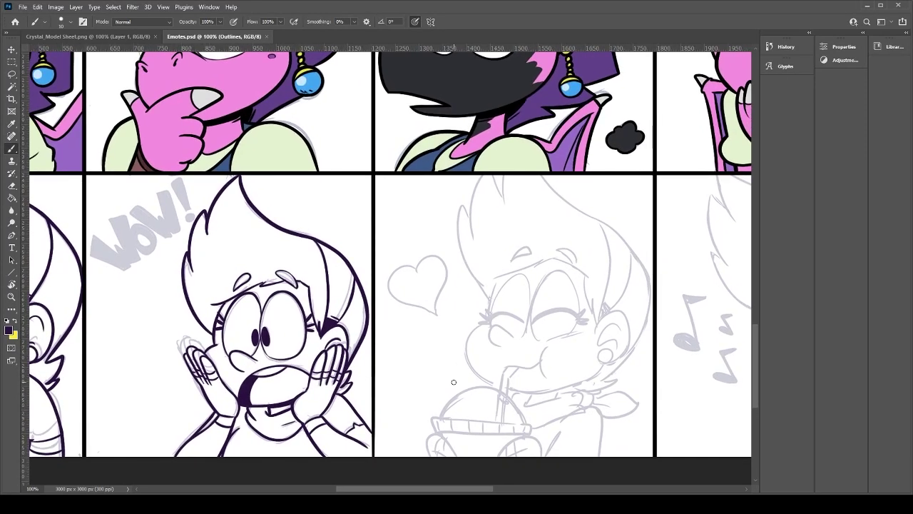
{"action": "mouse_move", "coordinate": [416, 295]}
{"action": "left_mouse_down"}
{"action": "mouse_move", "coordinate": [391, 424]}
{"action": "mouse_move", "coordinate": [455, 428]}
{"action": "left_mouse_up"}
{"action": "left_click_drag", "start_coordinate": [276, 308], "coordinate": [247, 345]}
{"action": "left_click_drag", "start_coordinate": [286, 296], "coordinate": [293, 228]}
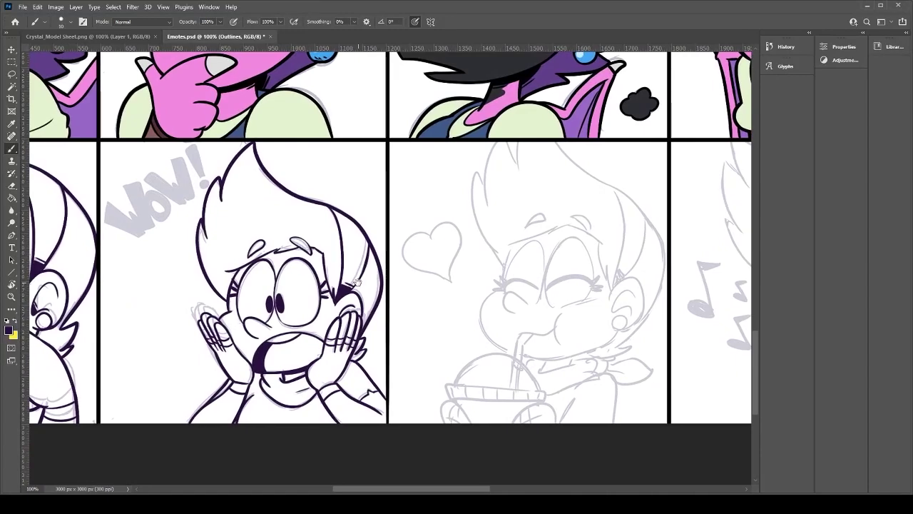
{"action": "left_click_drag", "start_coordinate": [356, 282], "coordinate": [397, 306]}
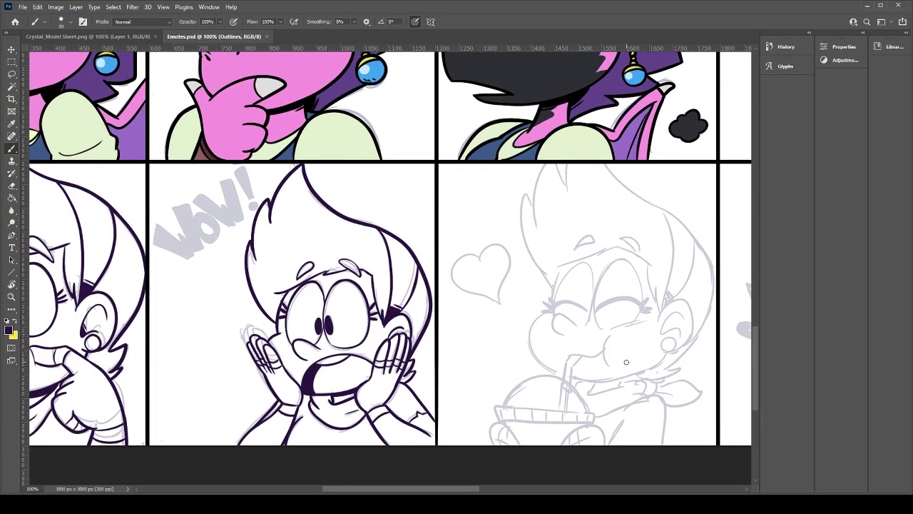
{"action": "left_click_drag", "start_coordinate": [274, 313], "coordinate": [500, 333]}
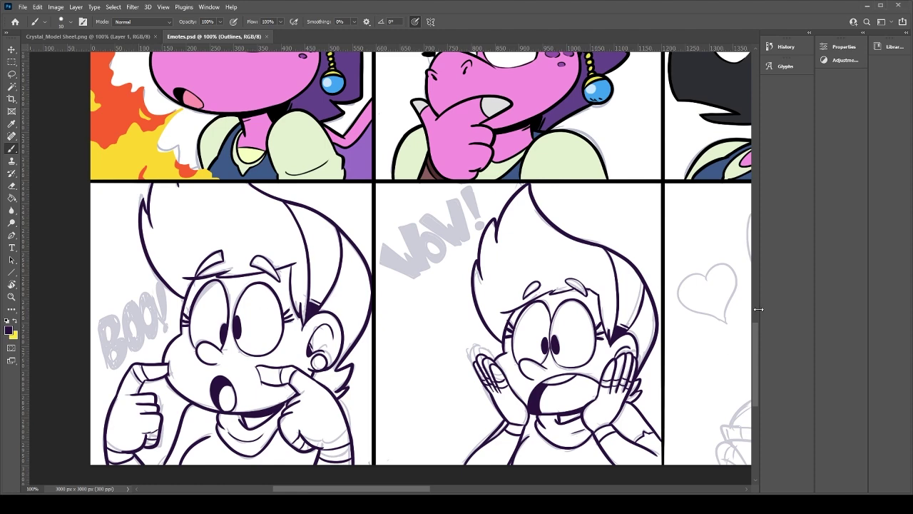
Step: On the colors layer, paint a lavender border inside the BOO! character's chin, cheek, forehead and hairline
{"action": "left_click", "coordinate": [814, 351]}
{"action": "scroll", "coordinate": [296, 340], "scroll_direction": "up", "scroll_amount": 2}
{"action": "left_click_drag", "start_coordinate": [258, 352], "coordinate": [438, 212]}
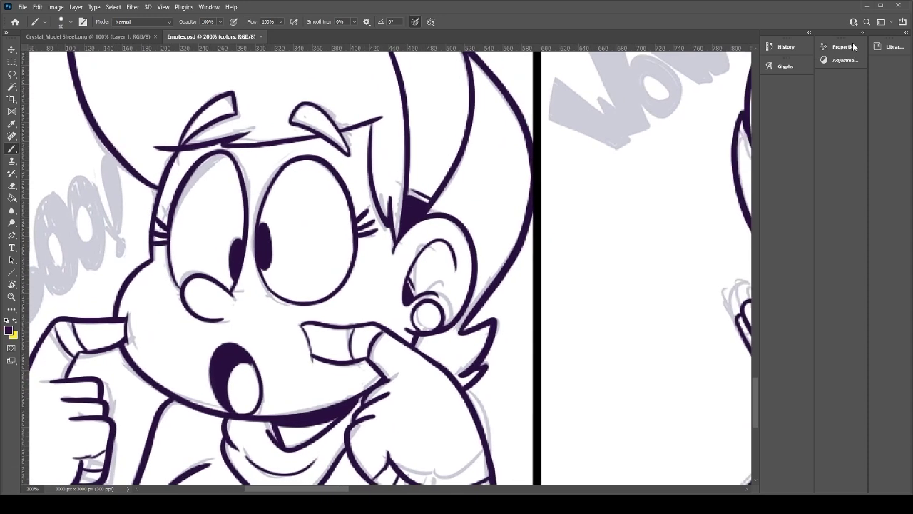
{"action": "left_click", "coordinate": [807, 27]}
{"action": "mouse_move", "coordinate": [128, 332]}
{"action": "left_mouse_down"}
{"action": "mouse_move", "coordinate": [139, 356]}
{"action": "mouse_move", "coordinate": [172, 385]}
{"action": "mouse_move", "coordinate": [165, 380]}
{"action": "mouse_move", "coordinate": [216, 405]}
{"action": "left_mouse_up"}
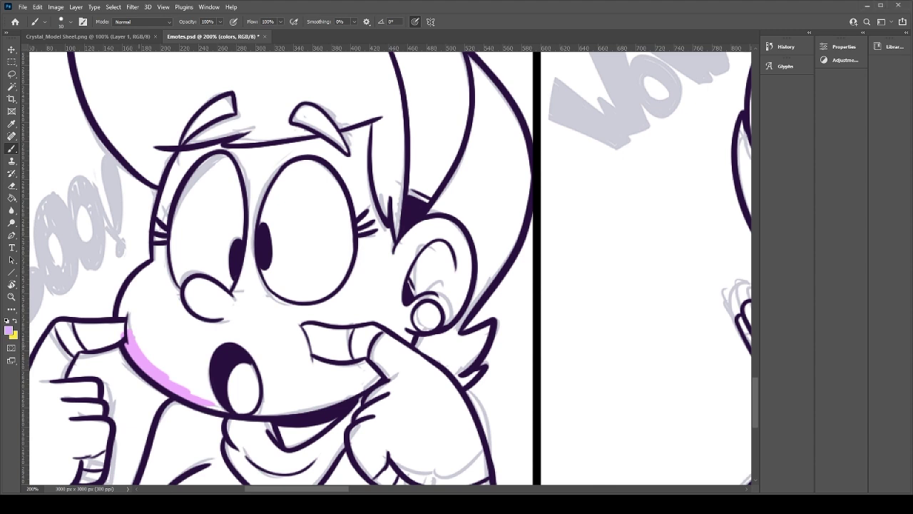
{"action": "mouse_move", "coordinate": [151, 367]}
{"action": "left_mouse_down"}
{"action": "mouse_move", "coordinate": [232, 407]}
{"action": "mouse_move", "coordinate": [170, 379]}
{"action": "mouse_move", "coordinate": [125, 314]}
{"action": "mouse_move", "coordinate": [139, 282]}
{"action": "mouse_move", "coordinate": [127, 294]}
{"action": "mouse_move", "coordinate": [164, 264]}
{"action": "mouse_move", "coordinate": [150, 270]}
{"action": "mouse_move", "coordinate": [182, 154]}
{"action": "mouse_move", "coordinate": [269, 152]}
{"action": "mouse_move", "coordinate": [321, 136]}
{"action": "mouse_move", "coordinate": [277, 142]}
{"action": "mouse_move", "coordinate": [326, 142]}
{"action": "mouse_move", "coordinate": [353, 164]}
{"action": "mouse_move", "coordinate": [348, 136]}
{"action": "mouse_move", "coordinate": [364, 127]}
{"action": "mouse_move", "coordinate": [364, 178]}
{"action": "mouse_move", "coordinate": [361, 143]}
{"action": "mouse_move", "coordinate": [376, 224]}
{"action": "mouse_move", "coordinate": [372, 205]}
{"action": "mouse_move", "coordinate": [394, 252]}
{"action": "left_mouse_up"}
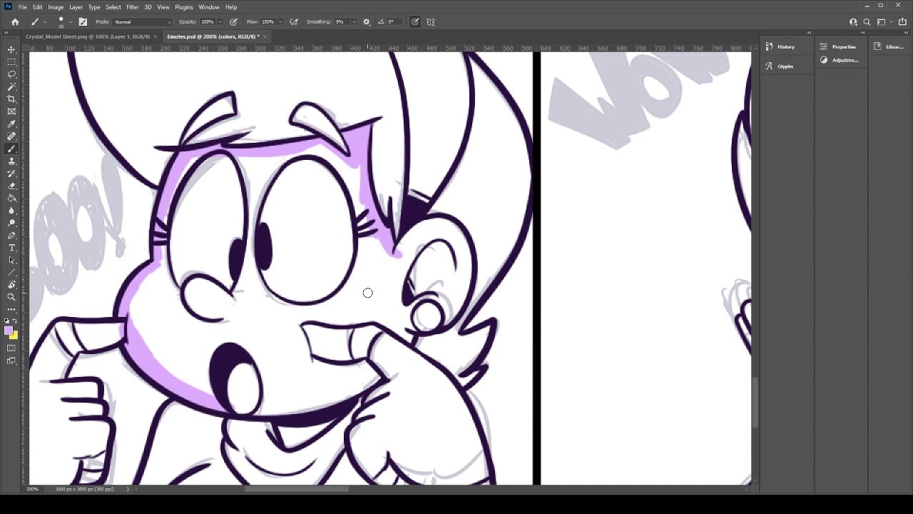
Step: Paint lavender inside the edges of the ear, jaw, neck, near hand and forearm
{"action": "mouse_move", "coordinate": [396, 252]}
{"action": "left_mouse_down"}
{"action": "mouse_move", "coordinate": [437, 220]}
{"action": "mouse_move", "coordinate": [463, 240]}
{"action": "mouse_move", "coordinate": [456, 315]}
{"action": "mouse_move", "coordinate": [469, 254]}
{"action": "mouse_move", "coordinate": [445, 319]}
{"action": "mouse_move", "coordinate": [402, 323]}
{"action": "mouse_move", "coordinate": [402, 360]}
{"action": "left_mouse_up"}
{"action": "mouse_move", "coordinate": [254, 408]}
{"action": "left_mouse_down"}
{"action": "mouse_move", "coordinate": [223, 409]}
{"action": "mouse_move", "coordinate": [298, 418]}
{"action": "mouse_move", "coordinate": [280, 407]}
{"action": "mouse_move", "coordinate": [288, 444]}
{"action": "mouse_move", "coordinate": [323, 425]}
{"action": "left_mouse_up"}
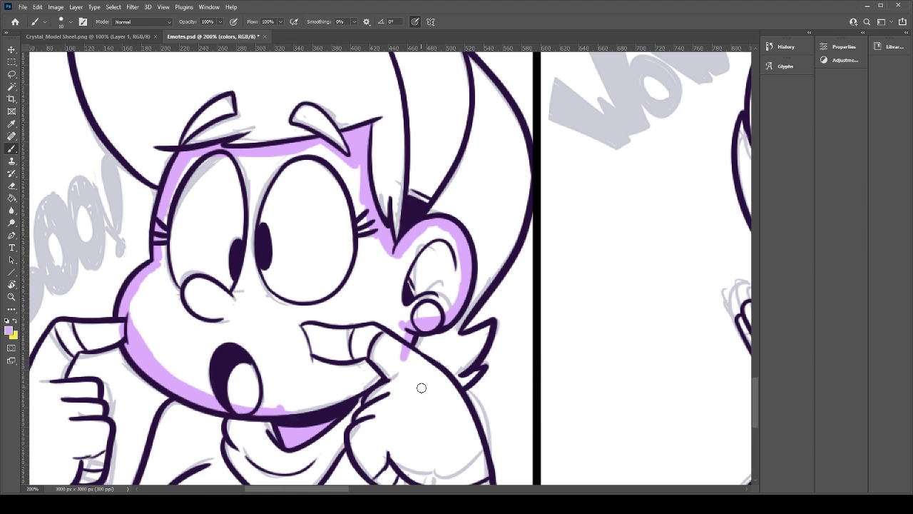
{"action": "mouse_move", "coordinate": [341, 398]}
{"action": "left_mouse_down"}
{"action": "mouse_move", "coordinate": [391, 366]}
{"action": "mouse_move", "coordinate": [393, 381]}
{"action": "mouse_move", "coordinate": [414, 353]}
{"action": "mouse_move", "coordinate": [469, 425]}
{"action": "mouse_move", "coordinate": [456, 391]}
{"action": "mouse_move", "coordinate": [471, 446]}
{"action": "mouse_move", "coordinate": [453, 353]}
{"action": "mouse_move", "coordinate": [467, 438]}
{"action": "left_mouse_up"}
{"action": "left_click_drag", "start_coordinate": [413, 400], "coordinate": [404, 438]}
{"action": "mouse_move", "coordinate": [405, 398]}
{"action": "left_mouse_down"}
{"action": "mouse_move", "coordinate": [381, 405]}
{"action": "mouse_move", "coordinate": [335, 371]}
{"action": "mouse_move", "coordinate": [358, 301]}
{"action": "left_mouse_up"}
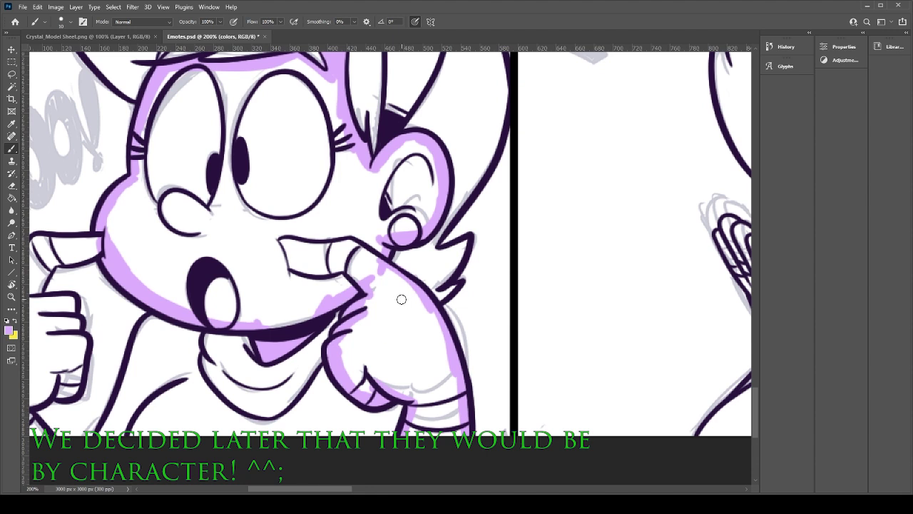
Step: Fill the near hand and the rest of the face with lavender using the Paint Bucket
{"action": "key", "text": "g"}
{"action": "left_click", "coordinate": [401, 336]}
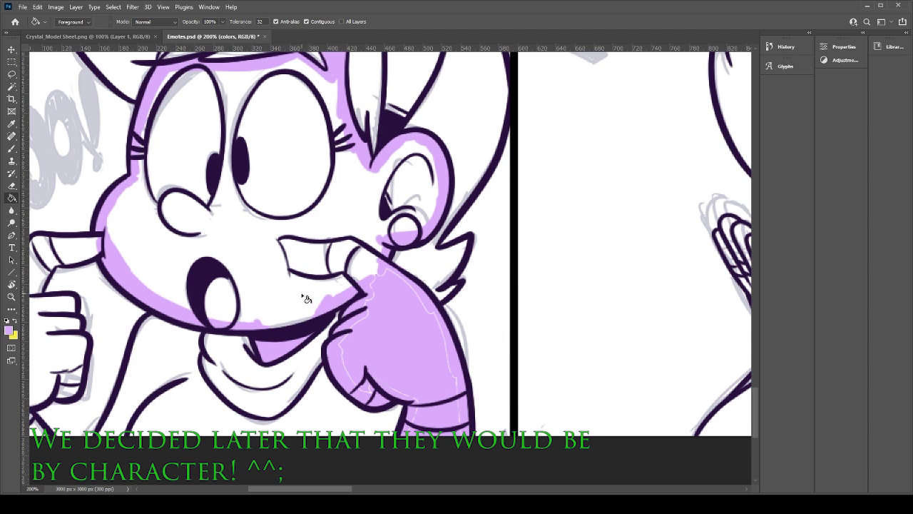
{"action": "left_click", "coordinate": [307, 300]}
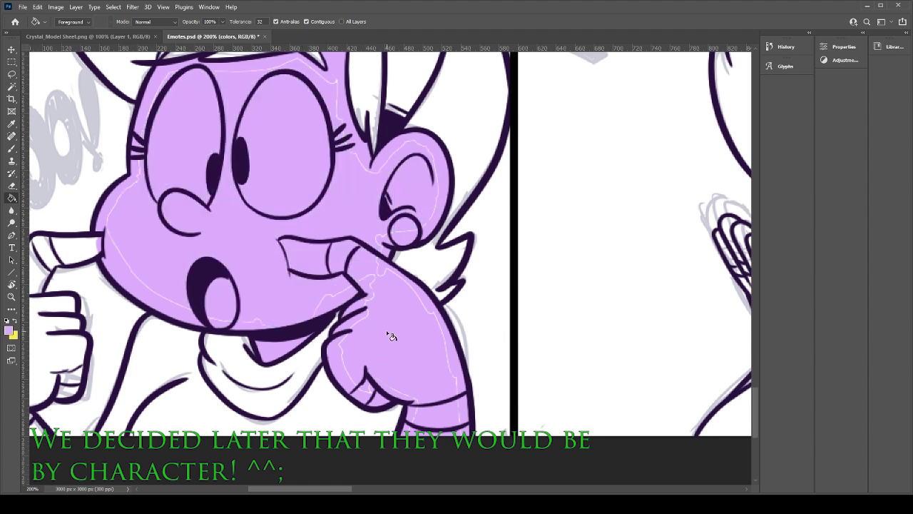
Step: Brush lavender over the thin unfilled seams on the near arm, face, forehead and ear, enlarging the brush
{"action": "key", "text": "b"}
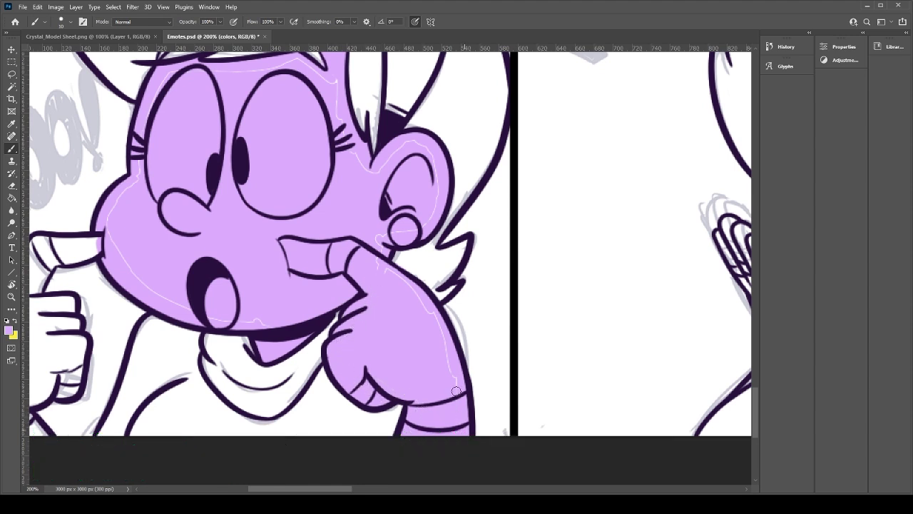
{"action": "mouse_move", "coordinate": [444, 353]}
{"action": "left_mouse_down"}
{"action": "mouse_move", "coordinate": [432, 318]}
{"action": "mouse_move", "coordinate": [386, 266]}
{"action": "left_mouse_up"}
{"action": "left_click_drag", "start_coordinate": [265, 326], "coordinate": [177, 309]}
{"action": "left_click_drag", "start_coordinate": [108, 229], "coordinate": [140, 172]}
{"action": "mouse_move", "coordinate": [147, 131]}
{"action": "left_mouse_down"}
{"action": "mouse_move", "coordinate": [139, 241]}
{"action": "mouse_move", "coordinate": [122, 258]}
{"action": "left_mouse_up"}
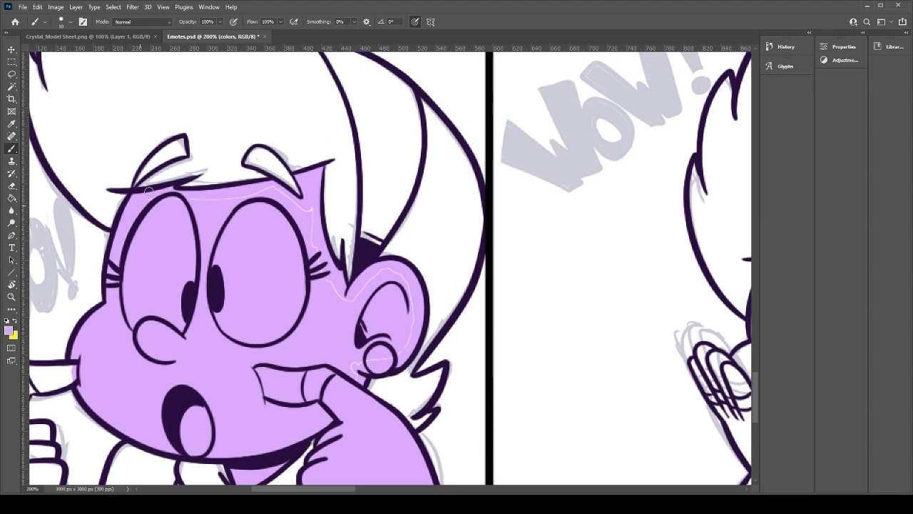
{"action": "left_click_drag", "start_coordinate": [162, 201], "coordinate": [235, 194]}
{"action": "key", "text": "bracketright"}
{"action": "key", "text": "bracketright"}
{"action": "mouse_move", "coordinate": [348, 298]}
{"action": "left_mouse_down"}
{"action": "mouse_move", "coordinate": [398, 279]}
{"action": "mouse_move", "coordinate": [376, 274]}
{"action": "mouse_move", "coordinate": [406, 337]}
{"action": "mouse_move", "coordinate": [379, 360]}
{"action": "mouse_move", "coordinate": [358, 369]}
{"action": "left_mouse_up"}
Step: Paint the far hand and forearm lavender and hide the rough sketch
{"action": "mouse_move", "coordinate": [299, 358]}
{"action": "left_mouse_down"}
{"action": "mouse_move", "coordinate": [377, 295]}
{"action": "mouse_move", "coordinate": [543, 243]}
{"action": "left_mouse_up"}
{"action": "mouse_move", "coordinate": [253, 259]}
{"action": "left_mouse_down"}
{"action": "mouse_move", "coordinate": [307, 257]}
{"action": "mouse_move", "coordinate": [271, 255]}
{"action": "mouse_move", "coordinate": [285, 271]}
{"action": "mouse_move", "coordinate": [259, 264]}
{"action": "mouse_move", "coordinate": [247, 324]}
{"action": "mouse_move", "coordinate": [282, 316]}
{"action": "mouse_move", "coordinate": [284, 353]}
{"action": "left_mouse_up"}
{"action": "left_click", "coordinate": [769, 353]}
{"action": "mouse_move", "coordinate": [265, 315]}
{"action": "left_mouse_down"}
{"action": "mouse_move", "coordinate": [289, 329]}
{"action": "mouse_move", "coordinate": [303, 364]}
{"action": "mouse_move", "coordinate": [288, 396]}
{"action": "mouse_move", "coordinate": [279, 391]}
{"action": "mouse_move", "coordinate": [286, 363]}
{"action": "mouse_move", "coordinate": [278, 390]}
{"action": "mouse_move", "coordinate": [251, 408]}
{"action": "mouse_move", "coordinate": [271, 420]}
{"action": "left_mouse_up"}
{"action": "key", "text": "e"}
{"action": "key", "text": "b"}
{"action": "mouse_move", "coordinate": [271, 383]}
{"action": "left_mouse_down"}
{"action": "mouse_move", "coordinate": [232, 417]}
{"action": "mouse_move", "coordinate": [236, 430]}
{"action": "mouse_move", "coordinate": [218, 426]}
{"action": "mouse_move", "coordinate": [211, 450]}
{"action": "mouse_move", "coordinate": [221, 337]}
{"action": "mouse_move", "coordinate": [206, 396]}
{"action": "mouse_move", "coordinate": [218, 334]}
{"action": "mouse_move", "coordinate": [252, 264]}
{"action": "mouse_move", "coordinate": [228, 310]}
{"action": "mouse_move", "coordinate": [237, 330]}
{"action": "mouse_move", "coordinate": [264, 317]}
{"action": "mouse_move", "coordinate": [284, 321]}
{"action": "mouse_move", "coordinate": [269, 378]}
{"action": "left_mouse_up"}
{"action": "left_click_drag", "start_coordinate": [408, 233], "coordinate": [286, 302]}
Step: Sample white from the canvas and paint the inside of the far eye white
{"action": "left_click", "coordinate": [182, 214], "text": "alt"}
{"action": "left_click_drag", "start_coordinate": [248, 276], "coordinate": [261, 186]}
{"action": "left_click_drag", "start_coordinate": [247, 229], "coordinate": [272, 168]}
{"action": "mouse_move", "coordinate": [266, 200]}
{"action": "left_mouse_down"}
{"action": "mouse_move", "coordinate": [272, 172]}
{"action": "mouse_move", "coordinate": [292, 167]}
{"action": "mouse_move", "coordinate": [297, 186]}
{"action": "mouse_move", "coordinate": [287, 161]}
{"action": "mouse_move", "coordinate": [294, 220]}
{"action": "mouse_move", "coordinate": [303, 195]}
{"action": "mouse_move", "coordinate": [286, 270]}
{"action": "mouse_move", "coordinate": [297, 288]}
{"action": "mouse_move", "coordinate": [288, 232]}
{"action": "left_mouse_up"}
{"action": "key", "text": "ctrl+z"}
{"action": "mouse_move", "coordinate": [299, 286]}
{"action": "left_mouse_down"}
{"action": "mouse_move", "coordinate": [289, 249]}
{"action": "mouse_move", "coordinate": [291, 277]}
{"action": "mouse_move", "coordinate": [265, 247]}
{"action": "mouse_move", "coordinate": [275, 284]}
{"action": "mouse_move", "coordinate": [258, 262]}
{"action": "mouse_move", "coordinate": [248, 281]}
{"action": "mouse_move", "coordinate": [266, 292]}
{"action": "mouse_move", "coordinate": [250, 281]}
{"action": "mouse_move", "coordinate": [281, 261]}
{"action": "mouse_move", "coordinate": [257, 270]}
{"action": "mouse_move", "coordinate": [283, 278]}
{"action": "mouse_move", "coordinate": [259, 240]}
{"action": "mouse_move", "coordinate": [284, 266]}
{"action": "mouse_move", "coordinate": [282, 237]}
{"action": "mouse_move", "coordinate": [260, 229]}
{"action": "mouse_move", "coordinate": [294, 178]}
{"action": "left_mouse_up"}
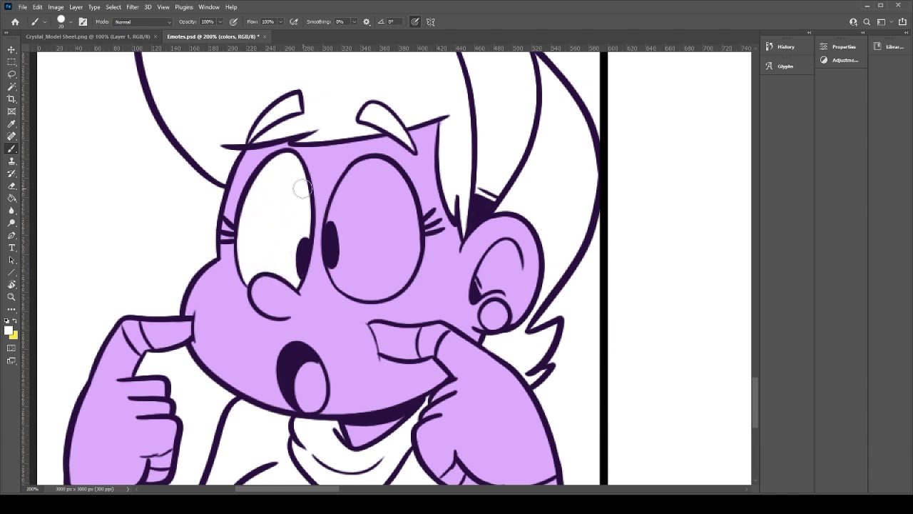
Step: Paint the near eye white, resampling the skin color to touch up its upper edge
{"action": "mouse_move", "coordinate": [339, 233]}
{"action": "left_mouse_down"}
{"action": "mouse_move", "coordinate": [347, 191]}
{"action": "mouse_move", "coordinate": [376, 166]}
{"action": "mouse_move", "coordinate": [385, 186]}
{"action": "left_mouse_up"}
{"action": "left_click", "coordinate": [414, 161], "text": "alt"}
{"action": "left_click_drag", "start_coordinate": [373, 149], "coordinate": [389, 150]}
{"action": "left_click", "coordinate": [381, 169], "text": "alt"}
{"action": "mouse_move", "coordinate": [401, 182]}
{"action": "left_mouse_down"}
{"action": "mouse_move", "coordinate": [415, 258]}
{"action": "mouse_move", "coordinate": [413, 229]}
{"action": "mouse_move", "coordinate": [373, 294]}
{"action": "mouse_move", "coordinate": [392, 281]}
{"action": "mouse_move", "coordinate": [330, 275]}
{"action": "mouse_move", "coordinate": [362, 278]}
{"action": "mouse_move", "coordinate": [343, 278]}
{"action": "mouse_move", "coordinate": [363, 293]}
{"action": "mouse_move", "coordinate": [331, 249]}
{"action": "mouse_move", "coordinate": [350, 281]}
{"action": "mouse_move", "coordinate": [340, 282]}
{"action": "mouse_move", "coordinate": [348, 257]}
{"action": "mouse_move", "coordinate": [369, 285]}
{"action": "mouse_move", "coordinate": [399, 254]}
{"action": "mouse_move", "coordinate": [406, 226]}
{"action": "mouse_move", "coordinate": [350, 204]}
{"action": "left_mouse_up"}
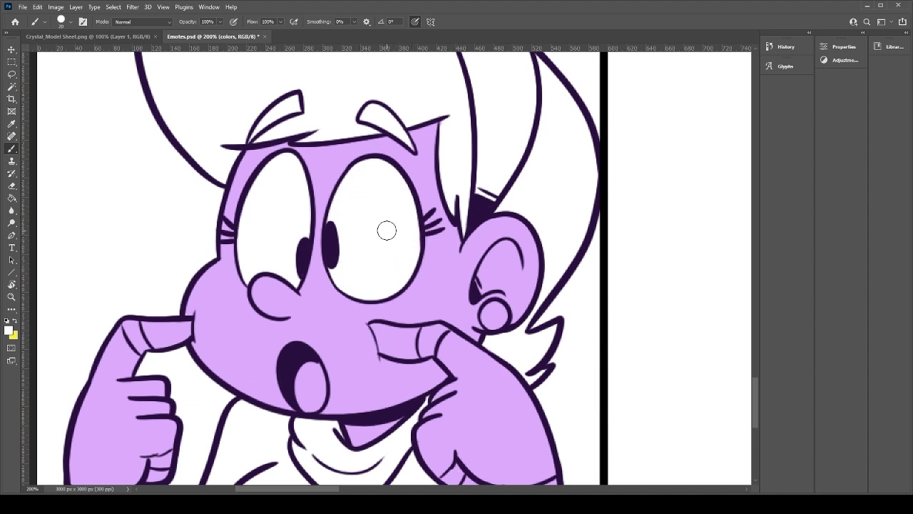
Step: Show the colored panel backgrounds and paint a white border inside the front section of the hair
{"action": "left_click", "coordinate": [766, 390]}
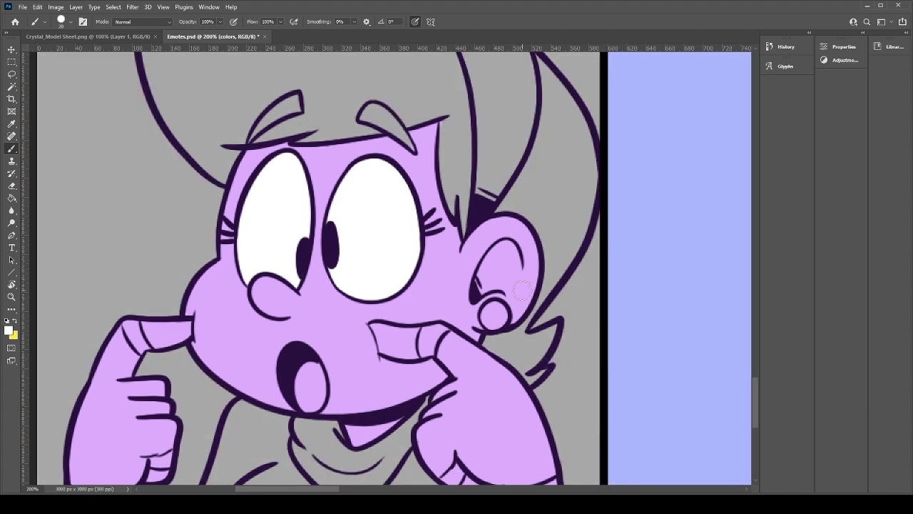
{"action": "mouse_move", "coordinate": [296, 216]}
{"action": "left_mouse_down"}
{"action": "mouse_move", "coordinate": [320, 232]}
{"action": "mouse_move", "coordinate": [302, 249]}
{"action": "mouse_move", "coordinate": [391, 220]}
{"action": "mouse_move", "coordinate": [361, 251]}
{"action": "mouse_move", "coordinate": [455, 215]}
{"action": "mouse_move", "coordinate": [385, 247]}
{"action": "mouse_move", "coordinate": [471, 225]}
{"action": "mouse_move", "coordinate": [463, 244]}
{"action": "mouse_move", "coordinate": [473, 263]}
{"action": "mouse_move", "coordinate": [438, 222]}
{"action": "mouse_move", "coordinate": [470, 257]}
{"action": "mouse_move", "coordinate": [415, 224]}
{"action": "mouse_move", "coordinate": [436, 239]}
{"action": "mouse_move", "coordinate": [519, 214]}
{"action": "mouse_move", "coordinate": [506, 230]}
{"action": "mouse_move", "coordinate": [509, 292]}
{"action": "mouse_move", "coordinate": [505, 249]}
{"action": "mouse_move", "coordinate": [520, 326]}
{"action": "mouse_move", "coordinate": [512, 294]}
{"action": "left_mouse_up"}
{"action": "mouse_move", "coordinate": [523, 348]}
{"action": "left_mouse_down"}
{"action": "mouse_move", "coordinate": [506, 206]}
{"action": "mouse_move", "coordinate": [526, 259]}
{"action": "mouse_move", "coordinate": [493, 161]}
{"action": "mouse_move", "coordinate": [519, 210]}
{"action": "mouse_move", "coordinate": [470, 108]}
{"action": "left_mouse_up"}
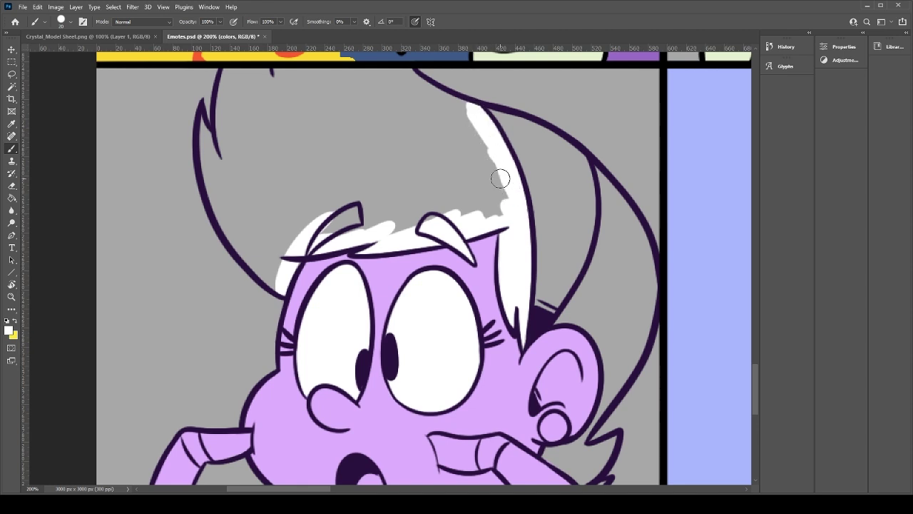
{"action": "mouse_move", "coordinate": [278, 287]}
{"action": "left_mouse_down"}
{"action": "mouse_move", "coordinate": [204, 156]}
{"action": "mouse_move", "coordinate": [206, 171]}
{"action": "mouse_move", "coordinate": [203, 123]}
{"action": "mouse_move", "coordinate": [212, 250]}
{"action": "mouse_move", "coordinate": [234, 281]}
{"action": "mouse_move", "coordinate": [239, 205]}
{"action": "mouse_move", "coordinate": [418, 205]}
{"action": "mouse_move", "coordinate": [437, 219]}
{"action": "left_mouse_up"}
Step: Fill the rest of the front hair section with white and brush over the remaining seams
{"action": "key", "text": "g"}
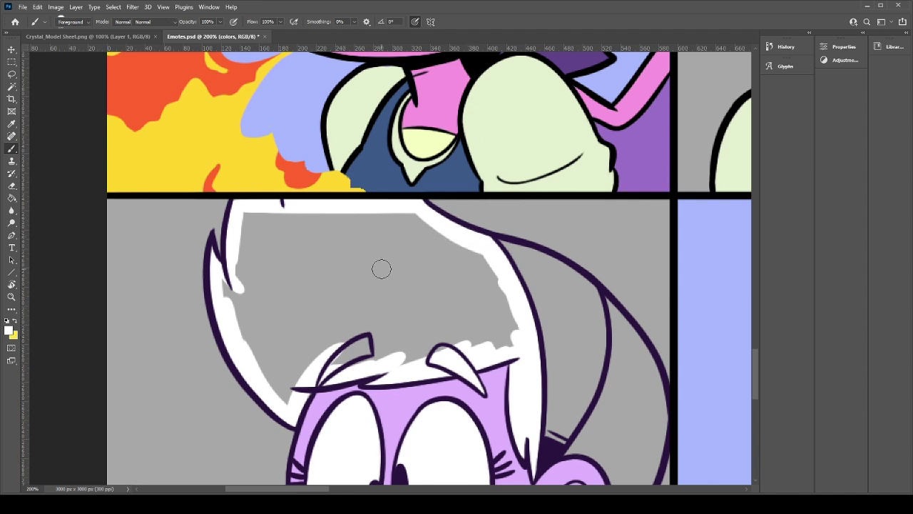
{"action": "left_click", "coordinate": [382, 269]}
{"action": "key", "text": "b"}
{"action": "mouse_move", "coordinate": [418, 218]}
{"action": "left_mouse_down"}
{"action": "mouse_move", "coordinate": [501, 300]}
{"action": "mouse_move", "coordinate": [512, 334]}
{"action": "mouse_move", "coordinate": [451, 356]}
{"action": "mouse_move", "coordinate": [485, 339]}
{"action": "mouse_move", "coordinate": [416, 360]}
{"action": "mouse_move", "coordinate": [344, 360]}
{"action": "mouse_move", "coordinate": [348, 352]}
{"action": "mouse_move", "coordinate": [300, 355]}
{"action": "mouse_move", "coordinate": [271, 321]}
{"action": "left_mouse_up"}
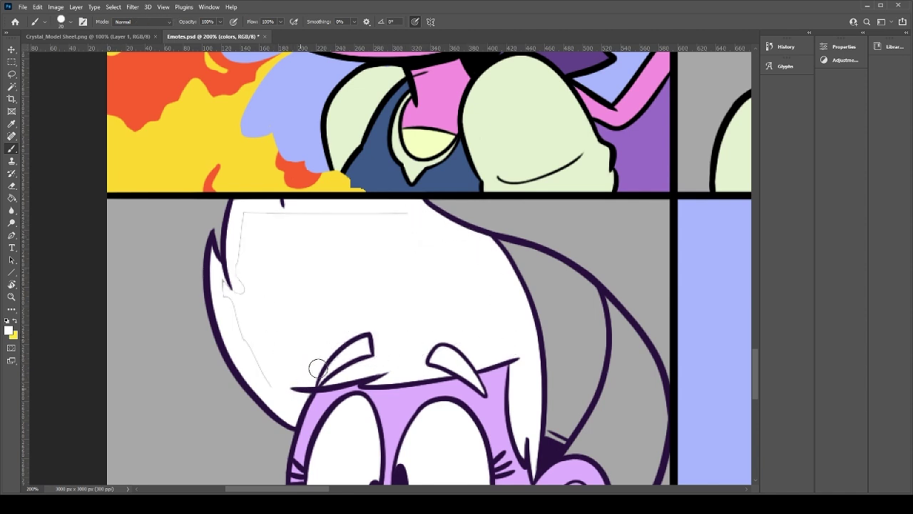
{"action": "mouse_move", "coordinate": [281, 390]}
{"action": "left_mouse_down"}
{"action": "mouse_move", "coordinate": [223, 297]}
{"action": "mouse_move", "coordinate": [251, 229]}
{"action": "left_mouse_up"}
{"action": "left_click", "coordinate": [766, 397]}
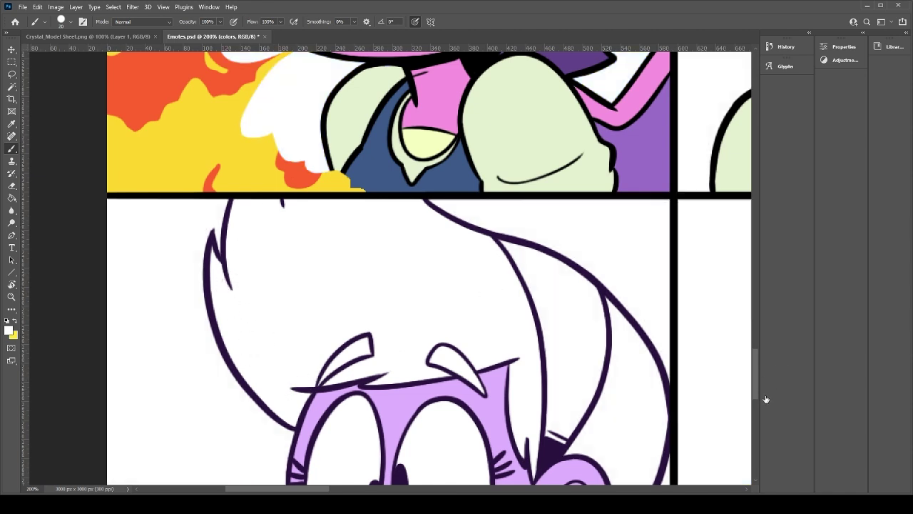
{"action": "key", "text": "ctrl+comma"}
{"action": "left_click_drag", "start_coordinate": [255, 213], "coordinate": [425, 219]}
Step: Paint white along the outer edge of the back hair section and inside the tuft below the ear
{"action": "left_click_drag", "start_coordinate": [564, 390], "coordinate": [403, 253]}
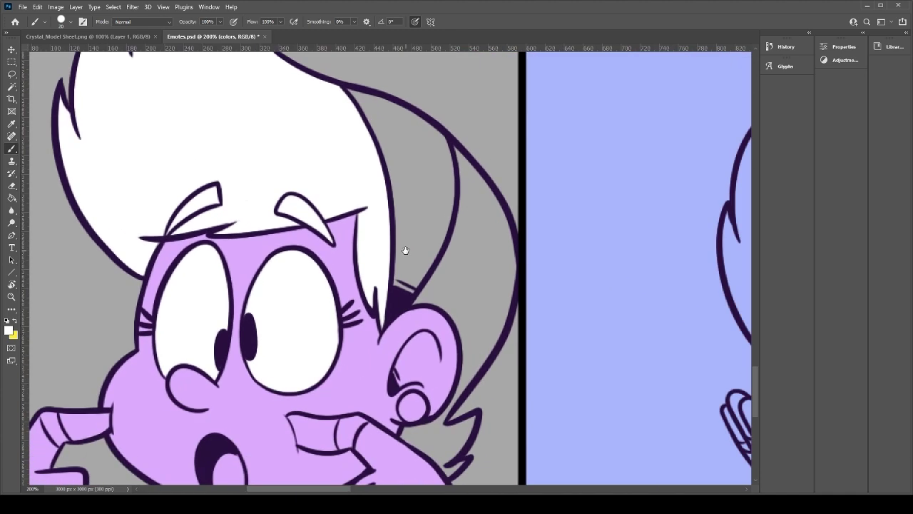
{"action": "mouse_move", "coordinate": [458, 149]}
{"action": "left_mouse_down"}
{"action": "mouse_move", "coordinate": [500, 231]}
{"action": "mouse_move", "coordinate": [477, 176]}
{"action": "mouse_move", "coordinate": [500, 290]}
{"action": "mouse_move", "coordinate": [503, 229]}
{"action": "mouse_move", "coordinate": [502, 325]}
{"action": "mouse_move", "coordinate": [506, 288]}
{"action": "mouse_move", "coordinate": [443, 429]}
{"action": "mouse_move", "coordinate": [442, 421]}
{"action": "mouse_move", "coordinate": [471, 429]}
{"action": "mouse_move", "coordinate": [453, 418]}
{"action": "mouse_move", "coordinate": [474, 419]}
{"action": "left_mouse_up"}
{"action": "key", "text": "e"}
{"action": "key", "text": "b"}
{"action": "mouse_move", "coordinate": [407, 437]}
{"action": "left_mouse_down"}
{"action": "mouse_move", "coordinate": [436, 454]}
{"action": "mouse_move", "coordinate": [442, 435]}
{"action": "mouse_move", "coordinate": [418, 435]}
{"action": "mouse_move", "coordinate": [449, 436]}
{"action": "mouse_move", "coordinate": [448, 468]}
{"action": "left_mouse_up"}
{"action": "scroll", "coordinate": [449, 469], "scroll_direction": "down", "scroll_amount": 2}
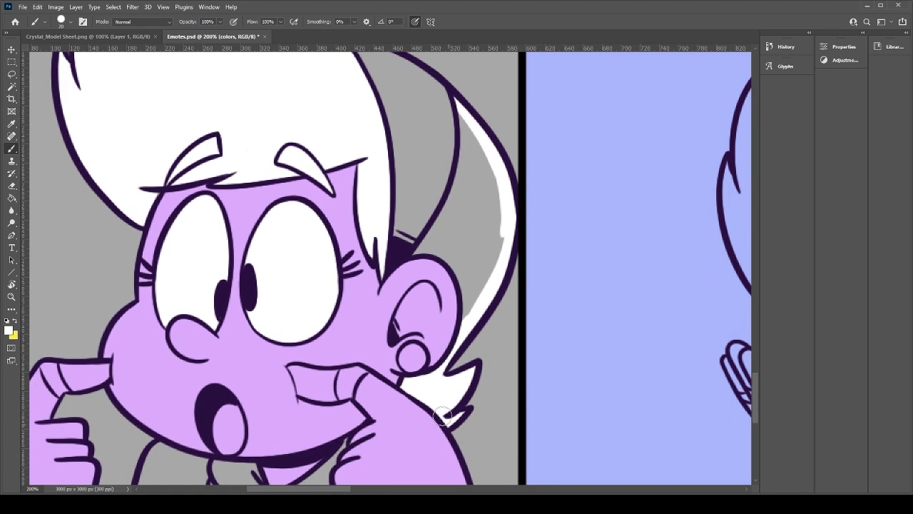
Step: Paint the remaining interior of the back hair section behind the ear white
{"action": "scroll", "coordinate": [450, 378], "scroll_direction": "up", "scroll_amount": 3}
{"action": "mouse_move", "coordinate": [460, 401]}
{"action": "left_mouse_down"}
{"action": "mouse_move", "coordinate": [460, 352]}
{"action": "mouse_move", "coordinate": [423, 286]}
{"action": "mouse_move", "coordinate": [412, 326]}
{"action": "mouse_move", "coordinate": [453, 345]}
{"action": "left_mouse_up"}
{"action": "mouse_move", "coordinate": [467, 384]}
{"action": "left_mouse_down"}
{"action": "mouse_move", "coordinate": [436, 308]}
{"action": "mouse_move", "coordinate": [459, 219]}
{"action": "mouse_move", "coordinate": [441, 282]}
{"action": "mouse_move", "coordinate": [447, 194]}
{"action": "mouse_move", "coordinate": [456, 189]}
{"action": "mouse_move", "coordinate": [461, 226]}
{"action": "mouse_move", "coordinate": [493, 291]}
{"action": "mouse_move", "coordinate": [481, 356]}
{"action": "mouse_move", "coordinate": [479, 331]}
{"action": "mouse_move", "coordinate": [456, 295]}
{"action": "left_mouse_up"}
{"action": "mouse_move", "coordinate": [427, 356]}
{"action": "left_mouse_down"}
{"action": "mouse_move", "coordinate": [516, 162]}
{"action": "mouse_move", "coordinate": [505, 204]}
{"action": "left_mouse_up"}
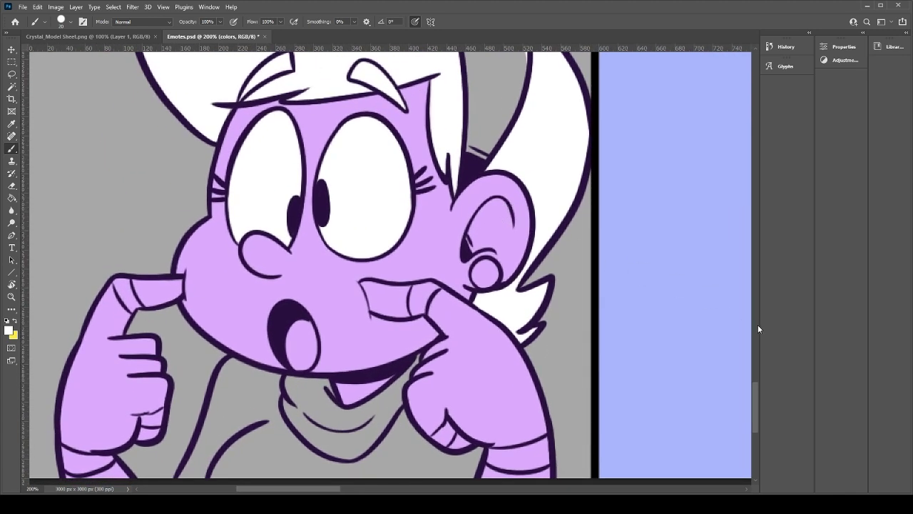
Step: Hide the panel backgrounds and paint the earring and the hair section between the white front and back parts dark purple
{"action": "left_click", "coordinate": [769, 394]}
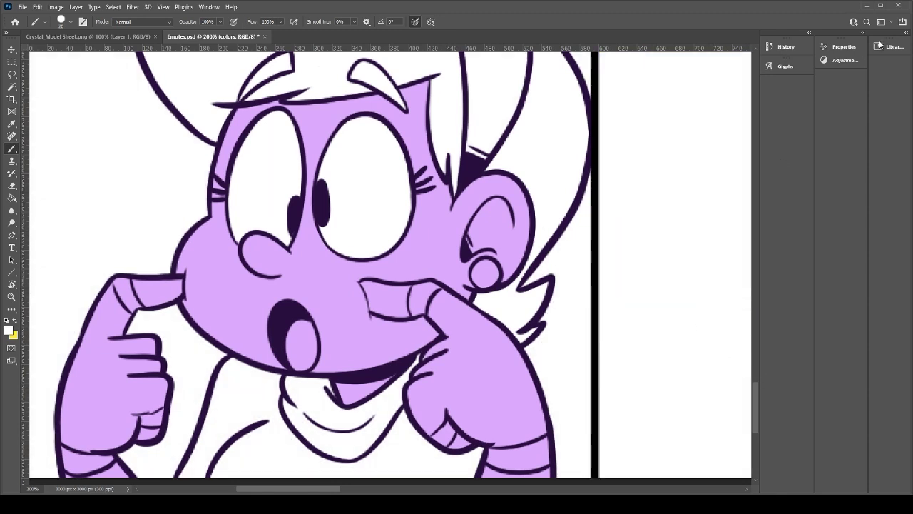
{"action": "left_click", "coordinate": [469, 229], "text": "alt"}
{"action": "left_click_drag", "start_coordinate": [481, 277], "coordinate": [483, 271]}
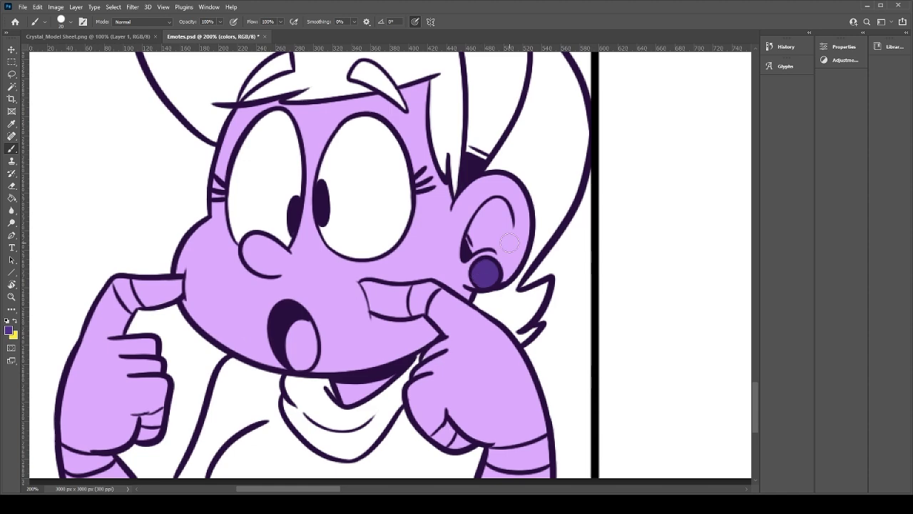
{"action": "left_click_drag", "start_coordinate": [541, 163], "coordinate": [506, 312]}
{"action": "mouse_move", "coordinate": [394, 112]}
{"action": "left_mouse_down"}
{"action": "mouse_move", "coordinate": [436, 126]}
{"action": "mouse_move", "coordinate": [478, 170]}
{"action": "mouse_move", "coordinate": [467, 147]}
{"action": "mouse_move", "coordinate": [485, 169]}
{"action": "mouse_move", "coordinate": [498, 167]}
{"action": "mouse_move", "coordinate": [469, 139]}
{"action": "mouse_move", "coordinate": [483, 178]}
{"action": "mouse_move", "coordinate": [481, 162]}
{"action": "mouse_move", "coordinate": [475, 245]}
{"action": "mouse_move", "coordinate": [485, 226]}
{"action": "mouse_move", "coordinate": [430, 316]}
{"action": "mouse_move", "coordinate": [446, 227]}
{"action": "mouse_move", "coordinate": [443, 301]}
{"action": "mouse_move", "coordinate": [433, 308]}
{"action": "mouse_move", "coordinate": [440, 215]}
{"action": "mouse_move", "coordinate": [457, 224]}
{"action": "mouse_move", "coordinate": [466, 256]}
{"action": "mouse_move", "coordinate": [448, 247]}
{"action": "mouse_move", "coordinate": [415, 135]}
{"action": "mouse_move", "coordinate": [397, 119]}
{"action": "mouse_move", "coordinate": [435, 195]}
{"action": "mouse_move", "coordinate": [401, 120]}
{"action": "mouse_move", "coordinate": [449, 189]}
{"action": "mouse_move", "coordinate": [397, 109]}
{"action": "mouse_move", "coordinate": [443, 212]}
{"action": "mouse_move", "coordinate": [414, 152]}
{"action": "mouse_move", "coordinate": [440, 207]}
{"action": "mouse_move", "coordinate": [413, 124]}
{"action": "mouse_move", "coordinate": [441, 184]}
{"action": "mouse_move", "coordinate": [439, 169]}
{"action": "mouse_move", "coordinate": [473, 209]}
{"action": "mouse_move", "coordinate": [465, 161]}
{"action": "left_mouse_up"}
{"action": "mouse_move", "coordinate": [432, 250]}
{"action": "left_mouse_down"}
{"action": "mouse_move", "coordinate": [455, 168]}
{"action": "mouse_move", "coordinate": [447, 217]}
{"action": "left_mouse_up"}
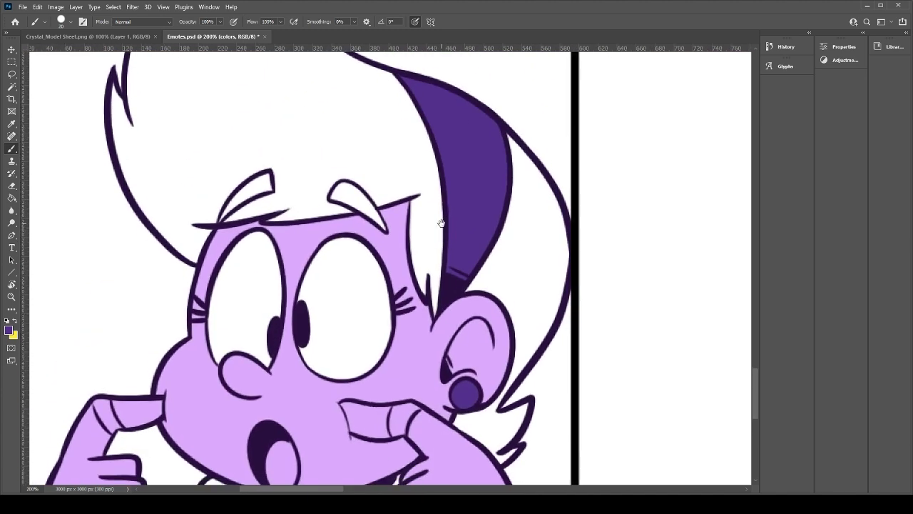
Step: Check the purple areas against the panel backgrounds, hide the backgrounds again and fill the neckerchief with the same dark purple
{"action": "left_click", "coordinate": [762, 402]}
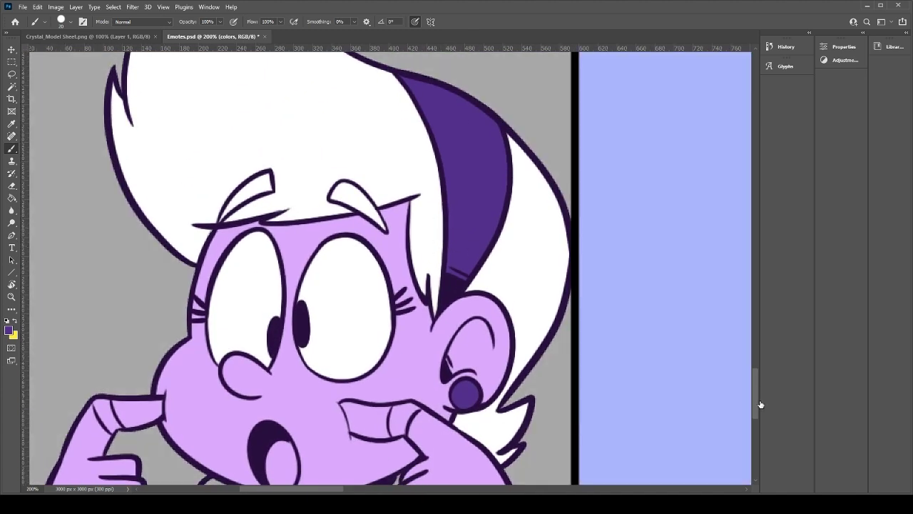
{"action": "mouse_move", "coordinate": [622, 331]}
{"action": "left_mouse_down"}
{"action": "mouse_move", "coordinate": [632, 375]}
{"action": "mouse_move", "coordinate": [670, 426]}
{"action": "left_mouse_up"}
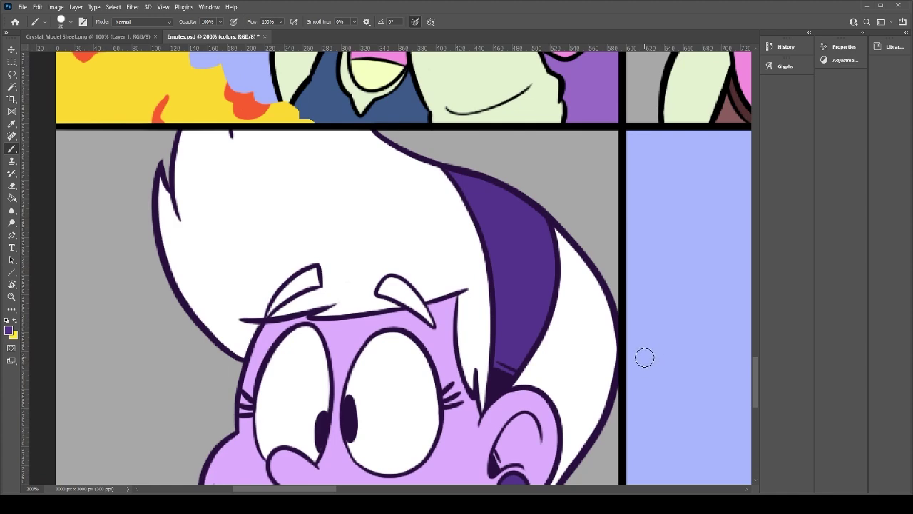
{"action": "left_click", "coordinate": [764, 397]}
{"action": "left_click_drag", "start_coordinate": [510, 365], "coordinate": [464, 258]}
{"action": "scroll", "coordinate": [464, 258], "scroll_direction": "down", "scroll_amount": 5}
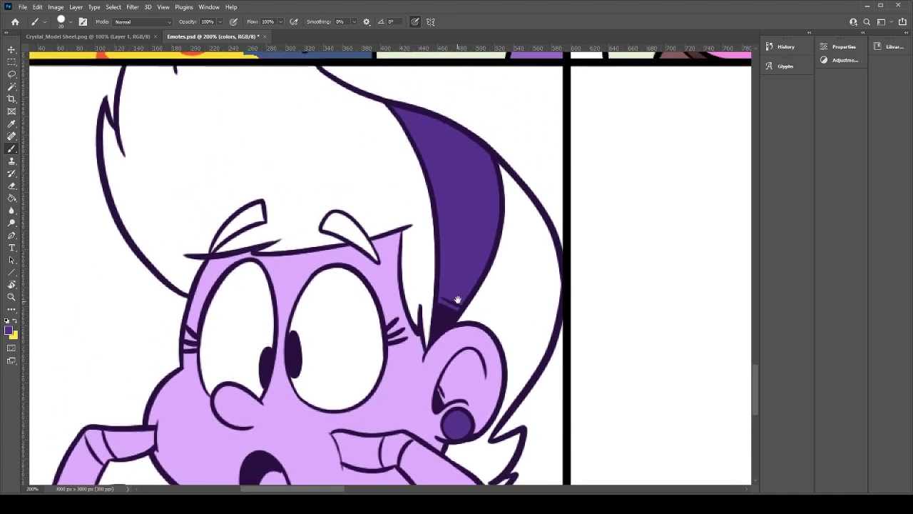
{"action": "scroll", "coordinate": [463, 258], "scroll_direction": "left", "scroll_amount": 1}
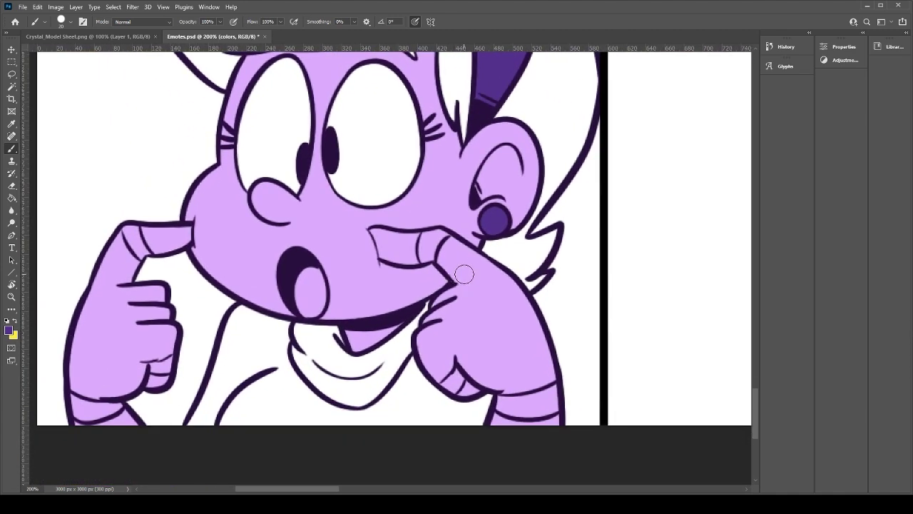
{"action": "mouse_move", "coordinate": [334, 330]}
{"action": "left_mouse_down"}
{"action": "mouse_move", "coordinate": [346, 363]}
{"action": "mouse_move", "coordinate": [331, 334]}
{"action": "mouse_move", "coordinate": [300, 329]}
{"action": "mouse_move", "coordinate": [313, 372]}
{"action": "mouse_move", "coordinate": [304, 353]}
{"action": "mouse_move", "coordinate": [343, 397]}
{"action": "mouse_move", "coordinate": [380, 381]}
{"action": "mouse_move", "coordinate": [376, 391]}
{"action": "mouse_move", "coordinate": [429, 291]}
{"action": "mouse_move", "coordinate": [394, 346]}
{"action": "mouse_move", "coordinate": [336, 363]}
{"action": "left_mouse_up"}
{"action": "left_click", "coordinate": [481, 284], "text": "alt"}
{"action": "left_click", "coordinate": [396, 357], "text": "alt"}
{"action": "mouse_move", "coordinate": [363, 381]}
{"action": "left_mouse_down"}
{"action": "mouse_move", "coordinate": [350, 388]}
{"action": "mouse_move", "coordinate": [333, 359]}
{"action": "mouse_move", "coordinate": [326, 375]}
{"action": "mouse_move", "coordinate": [334, 380]}
{"action": "left_mouse_up"}
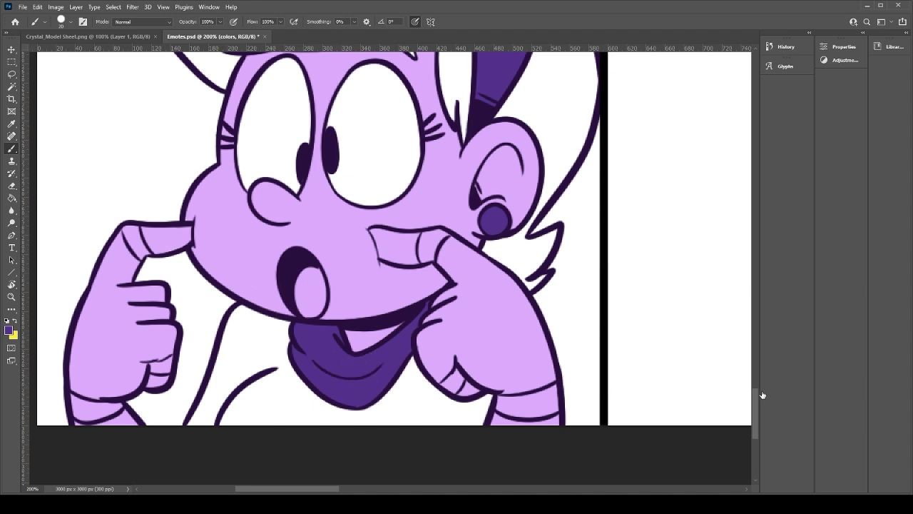
Step: Show the panel backgrounds and compare the BOO! character's coloring with the neighboring emotes on the sheet
{"action": "left_click", "coordinate": [770, 415]}
{"action": "left_click_drag", "start_coordinate": [597, 351], "coordinate": [441, 377]}
{"action": "key", "text": "ctrl+minus"}
{"action": "key", "text": "ctrl+minus"}
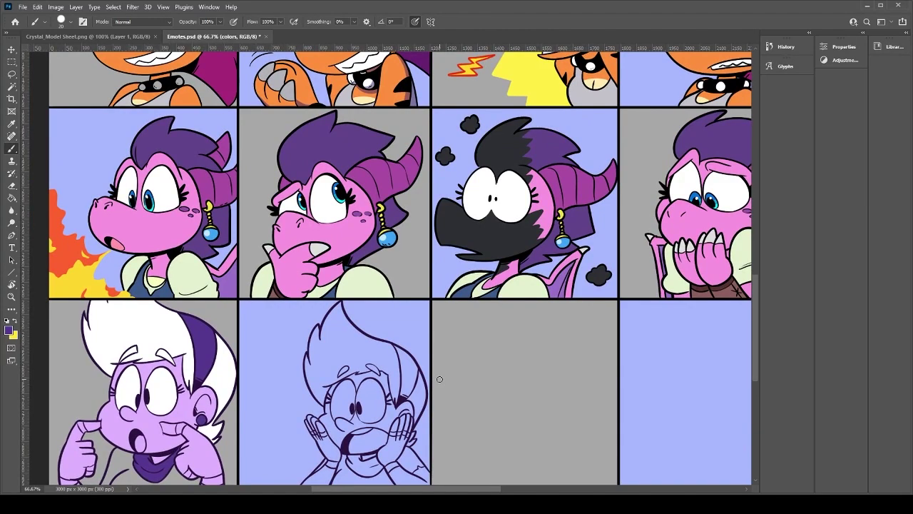
{"action": "left_click_drag", "start_coordinate": [441, 259], "coordinate": [644, 154]}
{"action": "left_click_drag", "start_coordinate": [499, 315], "coordinate": [526, 317]}
{"action": "key", "text": "ctrl+plus"}
{"action": "key", "text": "ctrl+plus"}
{"action": "left_click_drag", "start_coordinate": [455, 343], "coordinate": [449, 172]}
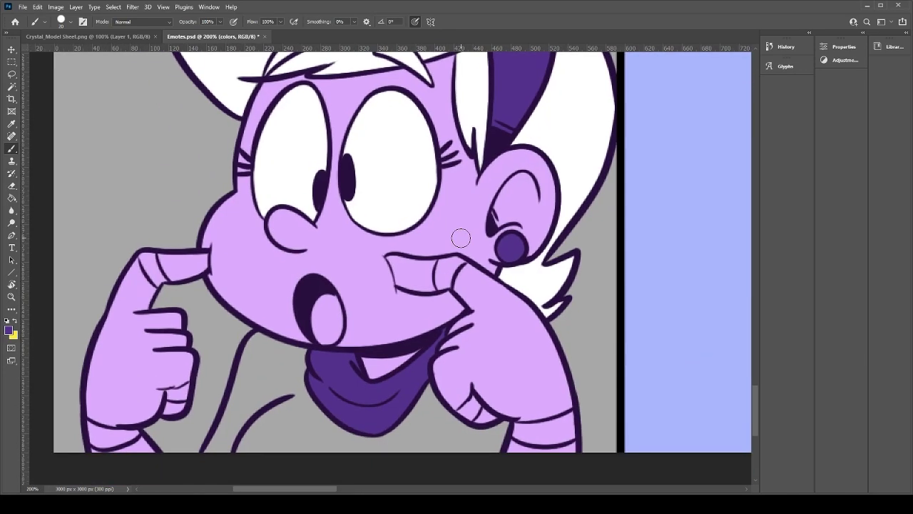
Step: Hide the panel backgrounds and paint the character's shirt muted greyish purple around the neckerchief
{"action": "left_click", "coordinate": [769, 394]}
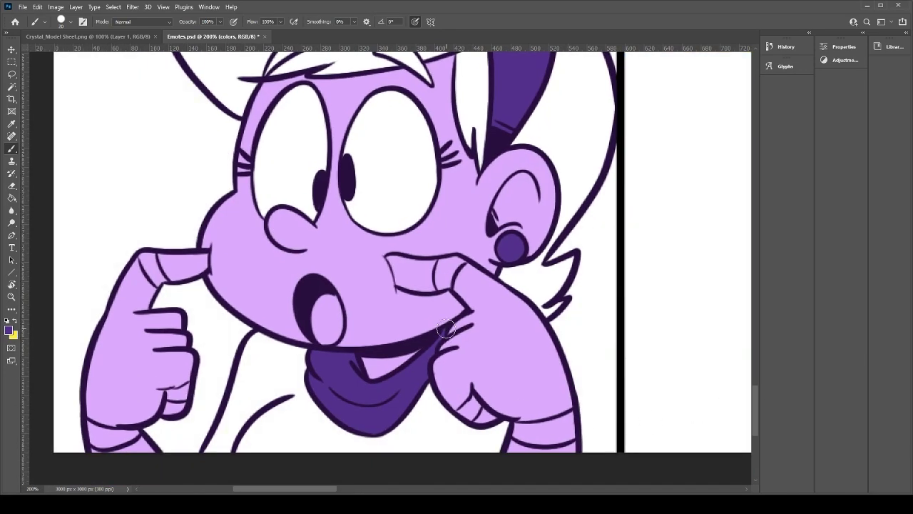
{"action": "left_click_drag", "start_coordinate": [404, 396], "coordinate": [412, 366]}
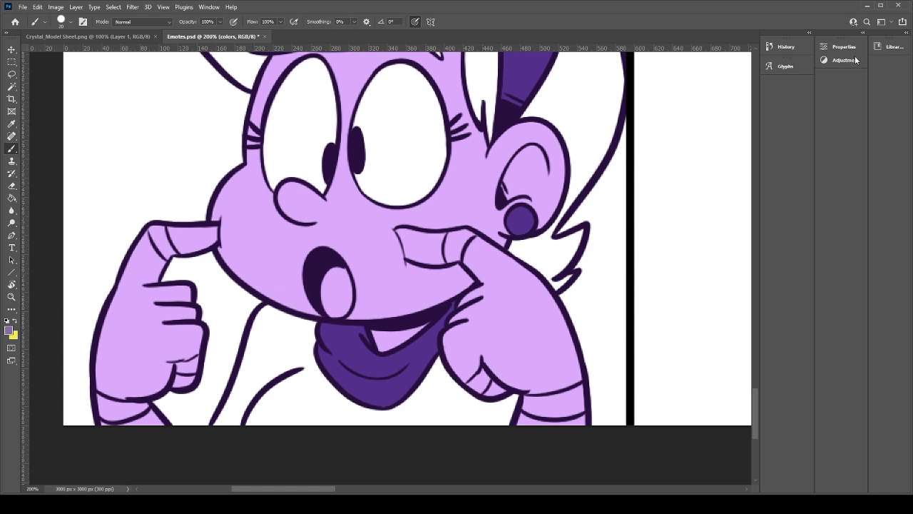
{"action": "mouse_move", "coordinate": [282, 373]}
{"action": "left_mouse_down"}
{"action": "mouse_move", "coordinate": [278, 403]}
{"action": "mouse_move", "coordinate": [257, 418]}
{"action": "mouse_move", "coordinate": [263, 386]}
{"action": "mouse_move", "coordinate": [221, 430]}
{"action": "mouse_move", "coordinate": [247, 366]}
{"action": "mouse_move", "coordinate": [213, 433]}
{"action": "mouse_move", "coordinate": [261, 322]}
{"action": "mouse_move", "coordinate": [275, 318]}
{"action": "mouse_move", "coordinate": [311, 328]}
{"action": "mouse_move", "coordinate": [310, 354]}
{"action": "mouse_move", "coordinate": [310, 326]}
{"action": "mouse_move", "coordinate": [334, 406]}
{"action": "mouse_move", "coordinate": [294, 362]}
{"action": "mouse_move", "coordinate": [264, 387]}
{"action": "mouse_move", "coordinate": [284, 325]}
{"action": "left_mouse_up"}
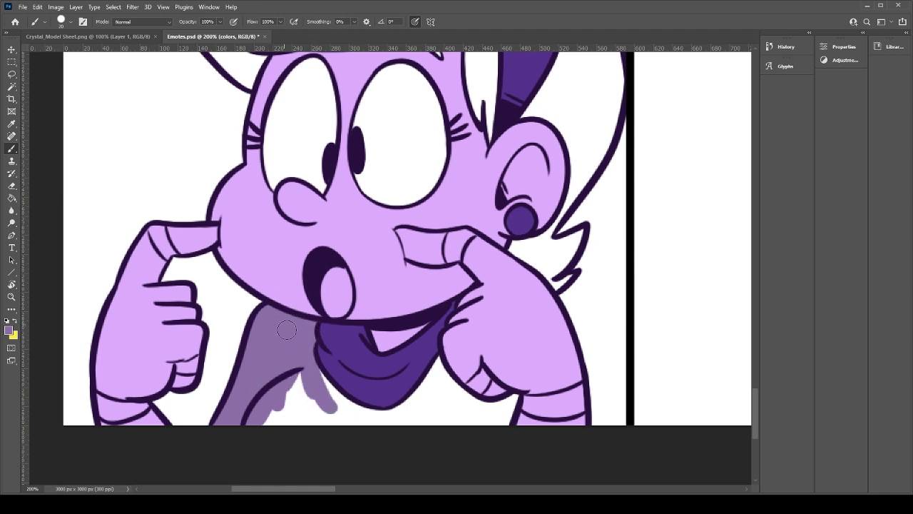
{"action": "mouse_move", "coordinate": [330, 375]}
{"action": "left_mouse_down"}
{"action": "mouse_move", "coordinate": [378, 426]}
{"action": "mouse_move", "coordinate": [316, 400]}
{"action": "mouse_move", "coordinate": [302, 426]}
{"action": "mouse_move", "coordinate": [367, 418]}
{"action": "mouse_move", "coordinate": [357, 404]}
{"action": "mouse_move", "coordinate": [348, 410]}
{"action": "mouse_move", "coordinate": [400, 416]}
{"action": "mouse_move", "coordinate": [343, 404]}
{"action": "mouse_move", "coordinate": [436, 418]}
{"action": "mouse_move", "coordinate": [349, 405]}
{"action": "mouse_move", "coordinate": [360, 414]}
{"action": "mouse_move", "coordinate": [392, 410]}
{"action": "mouse_move", "coordinate": [361, 411]}
{"action": "mouse_move", "coordinate": [425, 393]}
{"action": "mouse_move", "coordinate": [398, 405]}
{"action": "mouse_move", "coordinate": [441, 379]}
{"action": "mouse_move", "coordinate": [433, 370]}
{"action": "mouse_move", "coordinate": [443, 354]}
{"action": "mouse_move", "coordinate": [398, 408]}
{"action": "mouse_move", "coordinate": [440, 364]}
{"action": "mouse_move", "coordinate": [478, 411]}
{"action": "mouse_move", "coordinate": [451, 380]}
{"action": "mouse_move", "coordinate": [467, 398]}
{"action": "mouse_move", "coordinate": [507, 406]}
{"action": "mouse_move", "coordinate": [517, 393]}
{"action": "mouse_move", "coordinate": [499, 406]}
{"action": "mouse_move", "coordinate": [515, 396]}
{"action": "mouse_move", "coordinate": [492, 432]}
{"action": "mouse_move", "coordinate": [457, 417]}
{"action": "mouse_move", "coordinate": [506, 419]}
{"action": "mouse_move", "coordinate": [429, 395]}
{"action": "left_mouse_up"}
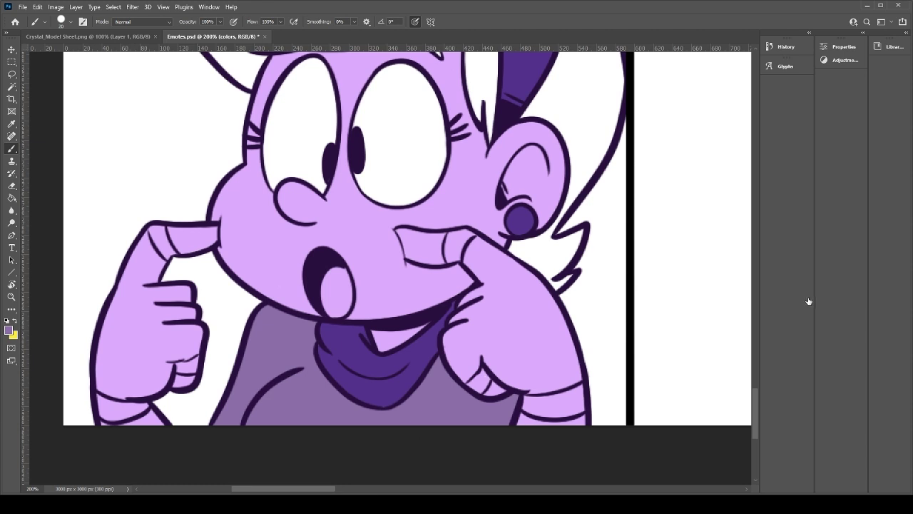
{"action": "key", "text": "alt+bracketright"}
{"action": "key", "text": "e"}
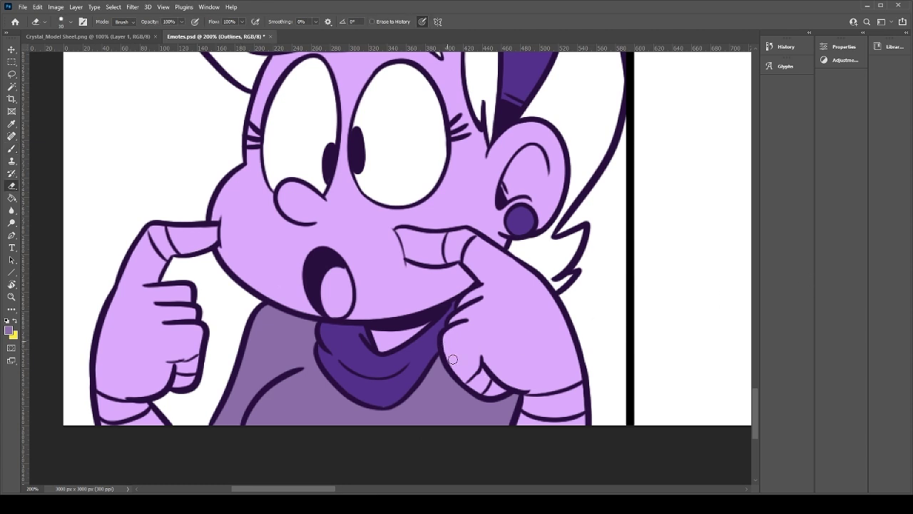
{"action": "key", "text": "alt+bracketleft"}
{"action": "key", "text": "b"}
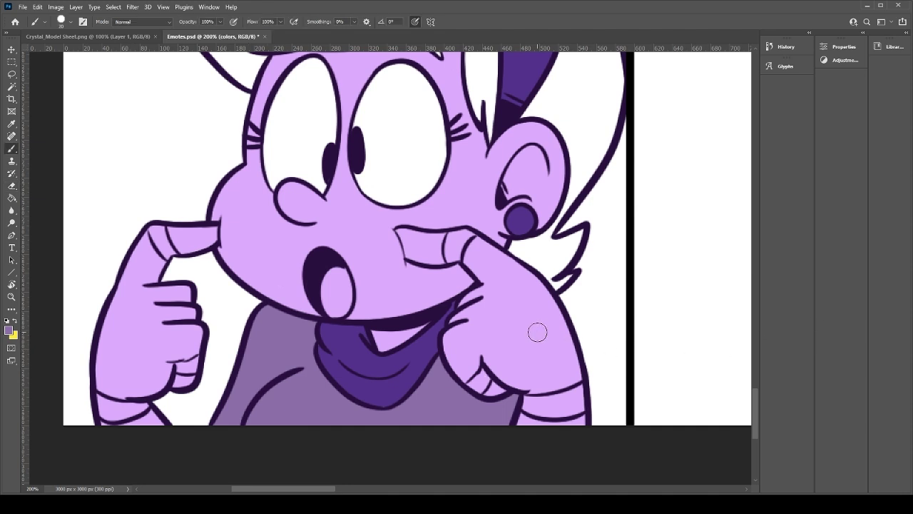
Step: Paint the finger and wrist wraps off-white on the hand next to the ear
{"action": "left_click", "coordinate": [858, 110]}
{"action": "left_click_drag", "start_coordinate": [478, 391], "coordinate": [480, 372]}
{"action": "key", "text": "ctrl+z"}
{"action": "left_click_drag", "start_coordinate": [480, 389], "coordinate": [481, 374]}
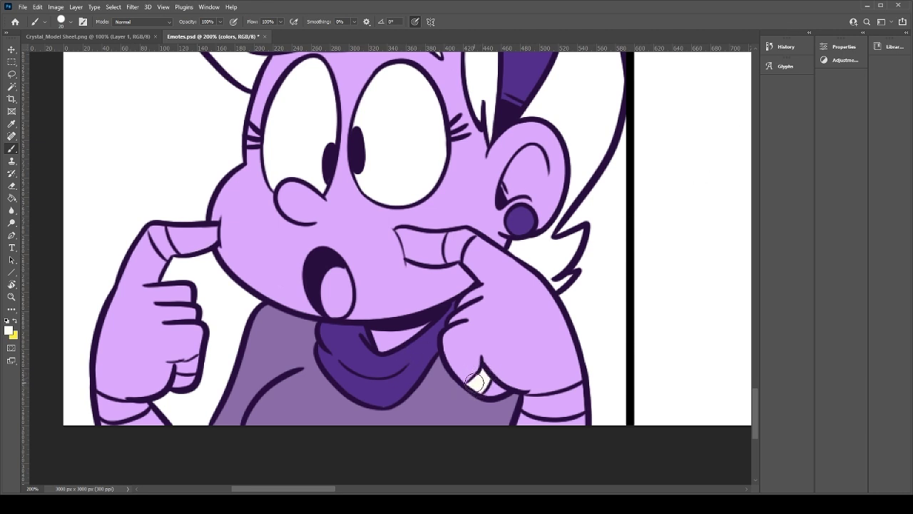
{"action": "mouse_move", "coordinate": [526, 401]}
{"action": "left_mouse_down"}
{"action": "mouse_move", "coordinate": [583, 388]}
{"action": "mouse_move", "coordinate": [572, 397]}
{"action": "mouse_move", "coordinate": [580, 399]}
{"action": "mouse_move", "coordinate": [543, 403]}
{"action": "mouse_move", "coordinate": [571, 407]}
{"action": "mouse_move", "coordinate": [529, 406]}
{"action": "left_mouse_up"}
{"action": "mouse_move", "coordinate": [449, 263]}
{"action": "left_mouse_down"}
{"action": "mouse_move", "coordinate": [456, 235]}
{"action": "mouse_move", "coordinate": [473, 233]}
{"action": "mouse_move", "coordinate": [457, 259]}
{"action": "left_mouse_up"}
Step: Paint the index finger, thumb and wrist wraps off-white on the opposite hand
{"action": "mouse_move", "coordinate": [166, 254]}
{"action": "left_mouse_down"}
{"action": "mouse_move", "coordinate": [163, 243]}
{"action": "mouse_move", "coordinate": [171, 246]}
{"action": "mouse_move", "coordinate": [168, 257]}
{"action": "mouse_move", "coordinate": [155, 229]}
{"action": "mouse_move", "coordinate": [161, 235]}
{"action": "left_mouse_up"}
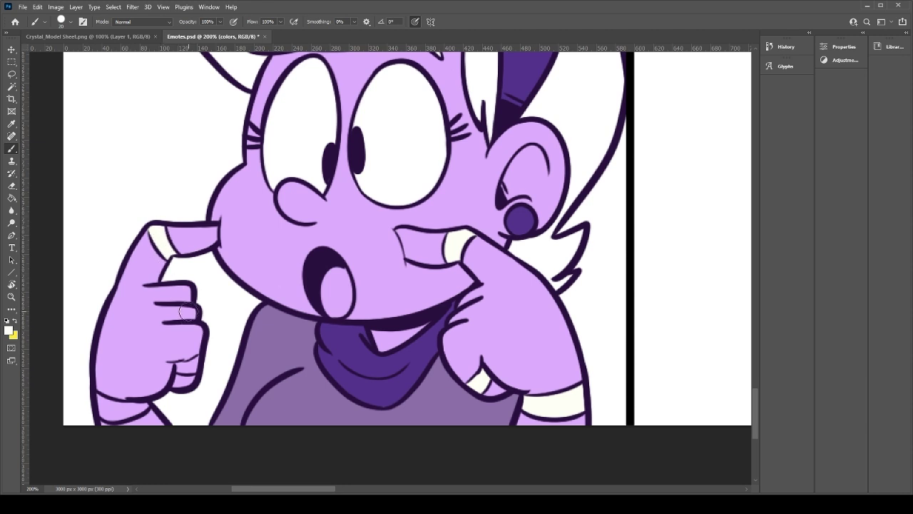
{"action": "mouse_move", "coordinate": [182, 365]}
{"action": "left_mouse_down"}
{"action": "mouse_move", "coordinate": [203, 354]}
{"action": "mouse_move", "coordinate": [184, 370]}
{"action": "mouse_move", "coordinate": [179, 361]}
{"action": "mouse_move", "coordinate": [186, 371]}
{"action": "mouse_move", "coordinate": [196, 368]}
{"action": "mouse_move", "coordinate": [169, 366]}
{"action": "left_mouse_up"}
{"action": "mouse_move", "coordinate": [146, 405]}
{"action": "left_mouse_down"}
{"action": "mouse_move", "coordinate": [104, 398]}
{"action": "mouse_move", "coordinate": [143, 400]}
{"action": "mouse_move", "coordinate": [108, 409]}
{"action": "mouse_move", "coordinate": [105, 401]}
{"action": "left_mouse_up"}
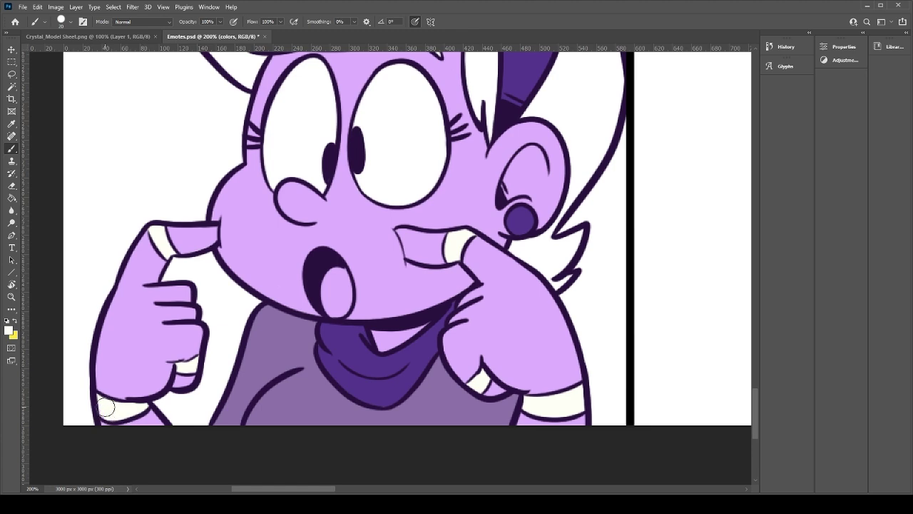
Step: Fill the tongue in the open mouth with pink and save the document
{"action": "left_click_drag", "start_coordinate": [381, 292], "coordinate": [338, 305]}
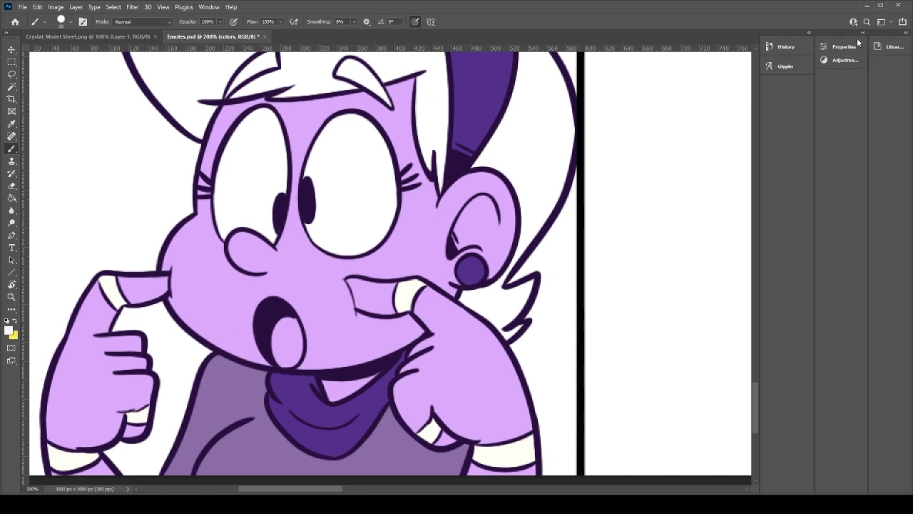
{"action": "mouse_move", "coordinate": [278, 347]}
{"action": "left_mouse_down"}
{"action": "mouse_move", "coordinate": [294, 352]}
{"action": "mouse_move", "coordinate": [285, 334]}
{"action": "left_mouse_up"}
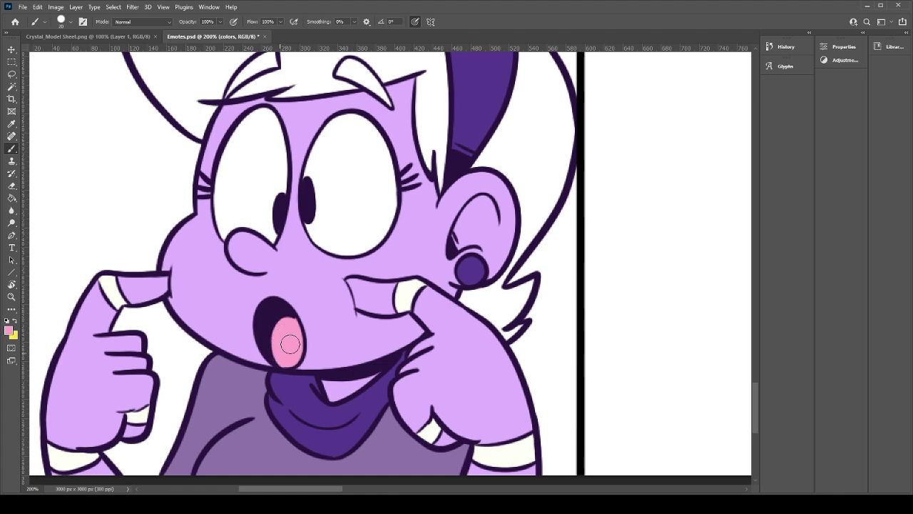
{"action": "left_click_drag", "start_coordinate": [412, 280], "coordinate": [339, 341]}
{"action": "scroll", "coordinate": [332, 321], "scroll_direction": "down", "scroll_amount": 1}
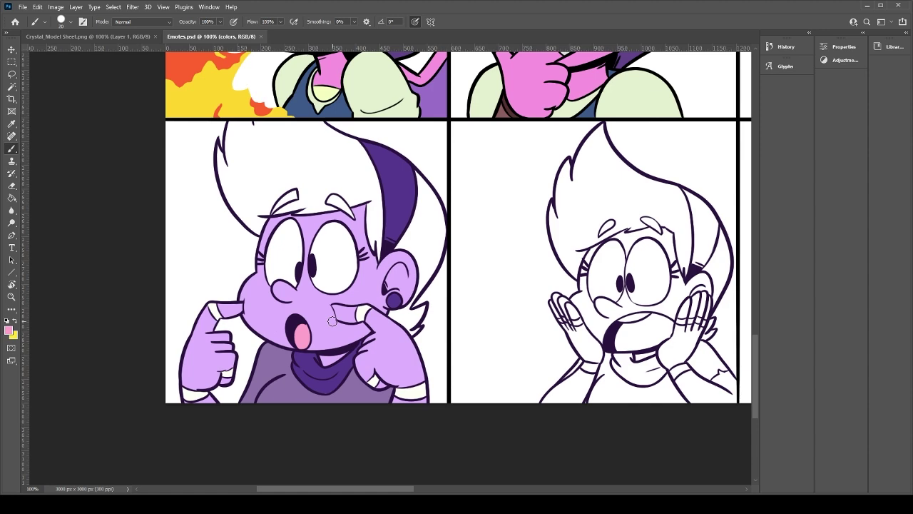
{"action": "scroll", "coordinate": [333, 325], "scroll_direction": "down", "scroll_amount": 1}
{"action": "key", "text": "ctrl+plus"}
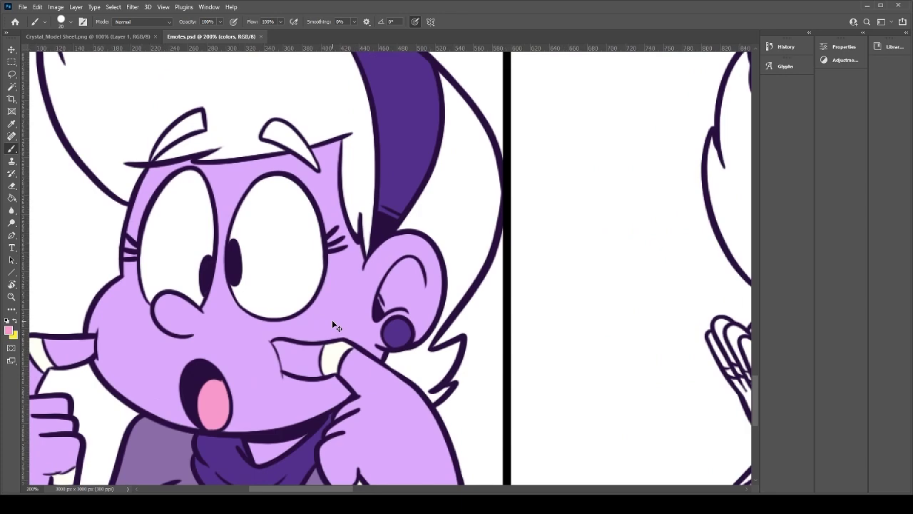
{"action": "key", "text": "ctrl+minus"}
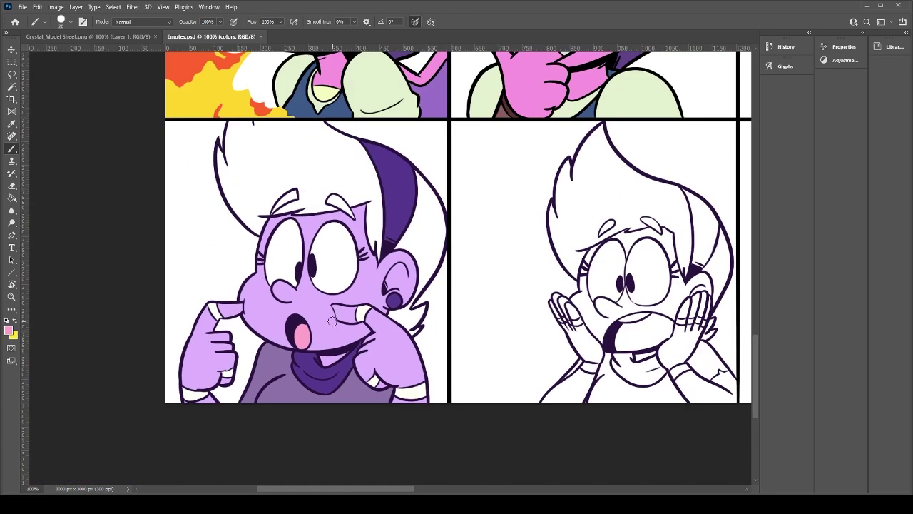
Step: Select the skin, shirt, neckerchief and dark purple hair section on the colors layer with the Magic Wand
{"action": "key", "text": "w"}
{"action": "left_click", "coordinate": [372, 358]}
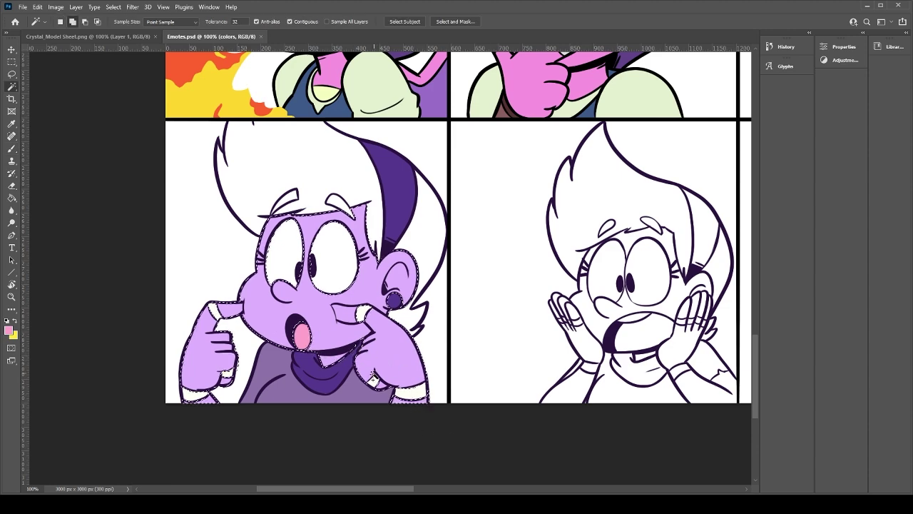
{"action": "left_click", "coordinate": [349, 386], "text": "shift"}
{"action": "left_click", "coordinate": [401, 192], "text": "shift"}
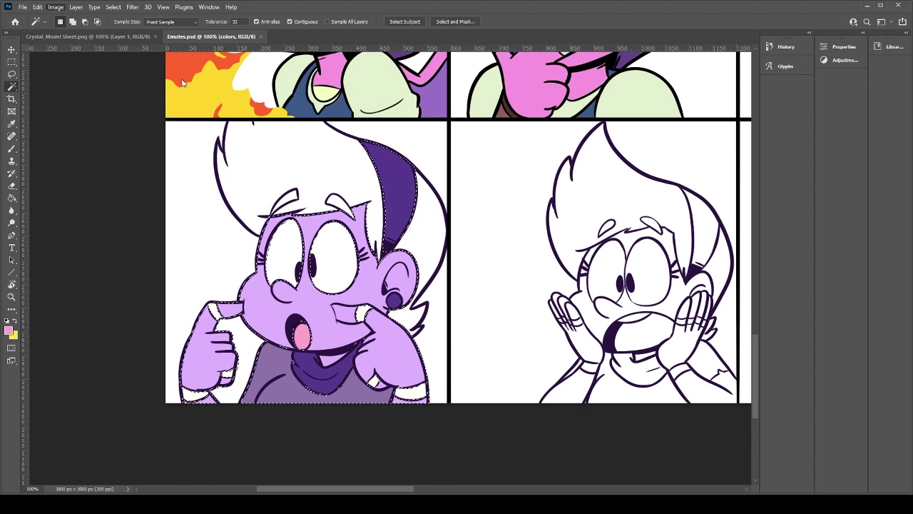
Step: Slightly reduce the saturation of the selected purple areas, deselect them and save the document
{"action": "key", "text": "i"}
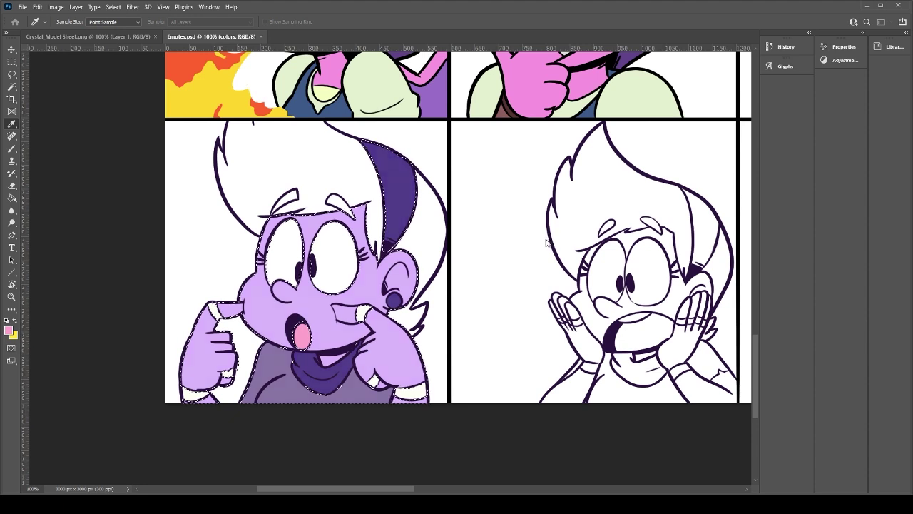
{"action": "left_click_drag", "start_coordinate": [535, 238], "coordinate": [485, 233]}
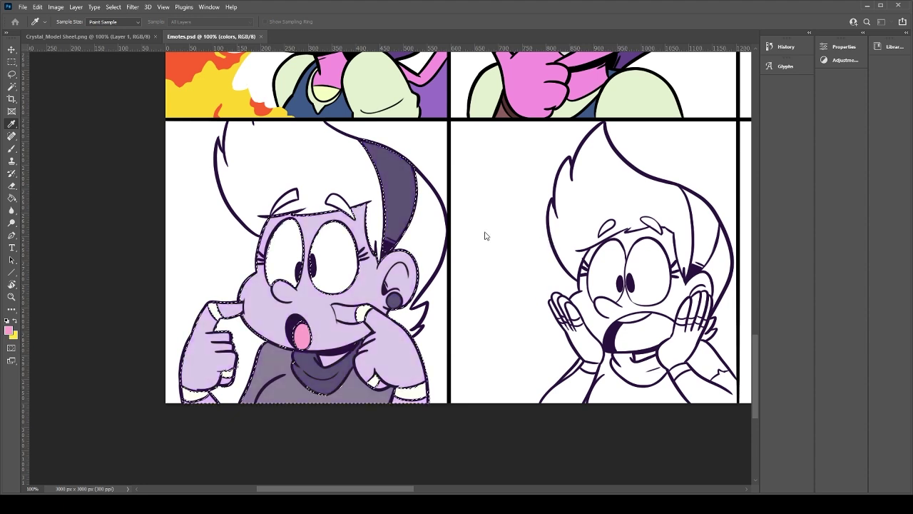
{"action": "key", "text": "ctrl+z"}
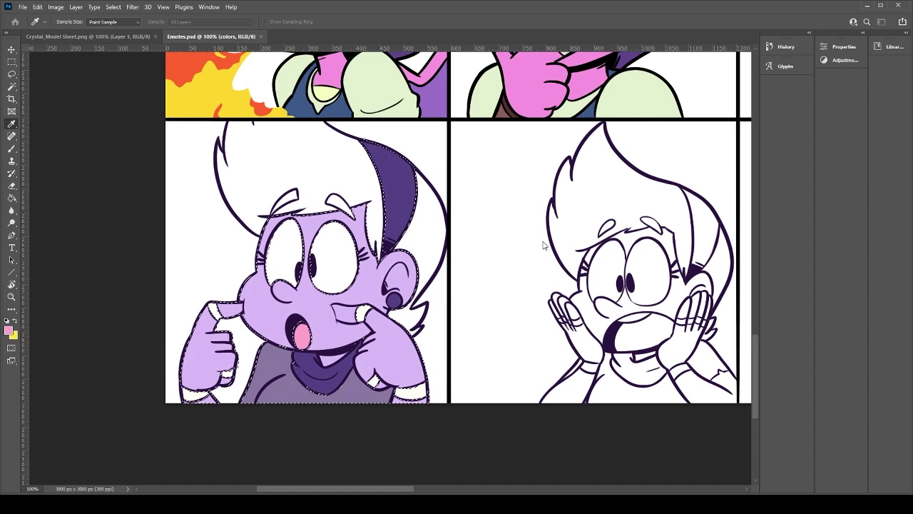
{"action": "key", "text": "w"}
{"action": "key", "text": "ctrl+d"}
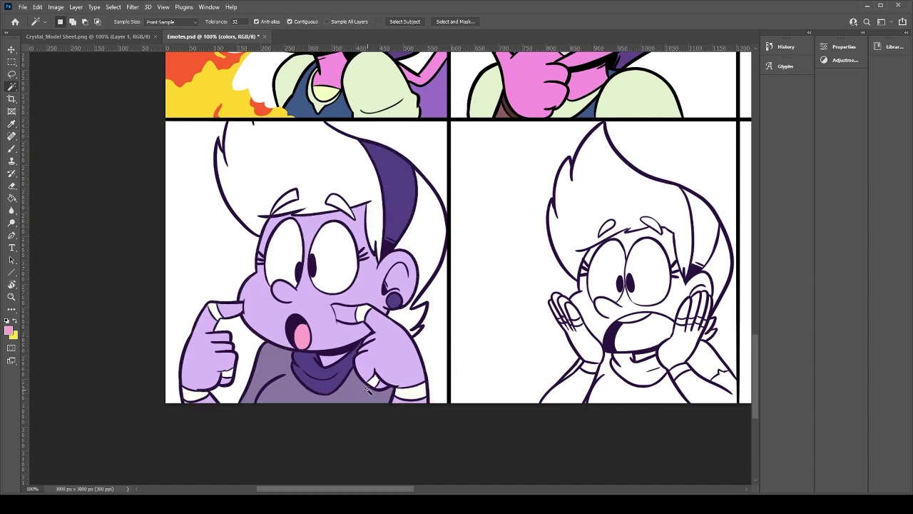
{"action": "key", "text": "ctrl+s"}
Step: Add a new layer, set the foreground color to black and show the rough sketch with the BOO! lettering
{"action": "left_click_drag", "start_coordinate": [542, 318], "coordinate": [520, 345]}
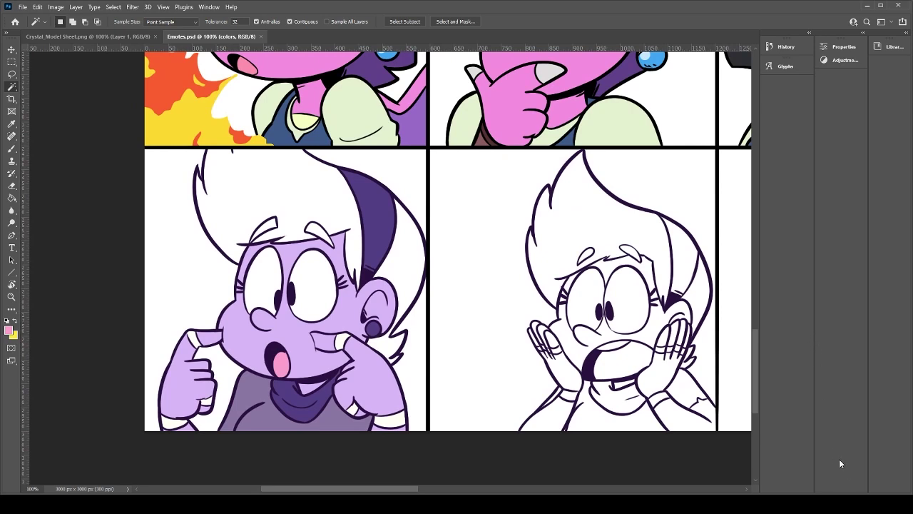
{"action": "left_click", "coordinate": [845, 481]}
{"action": "left_click", "coordinate": [794, 117]}
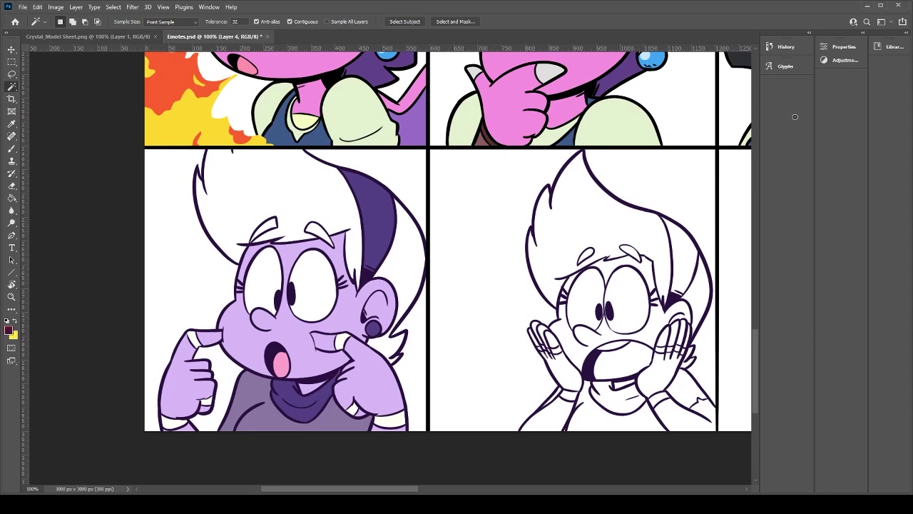
{"action": "left_click", "coordinate": [765, 374]}
{"action": "key", "text": "ctrl+plus"}
{"action": "key", "text": "ctrl+plus"}
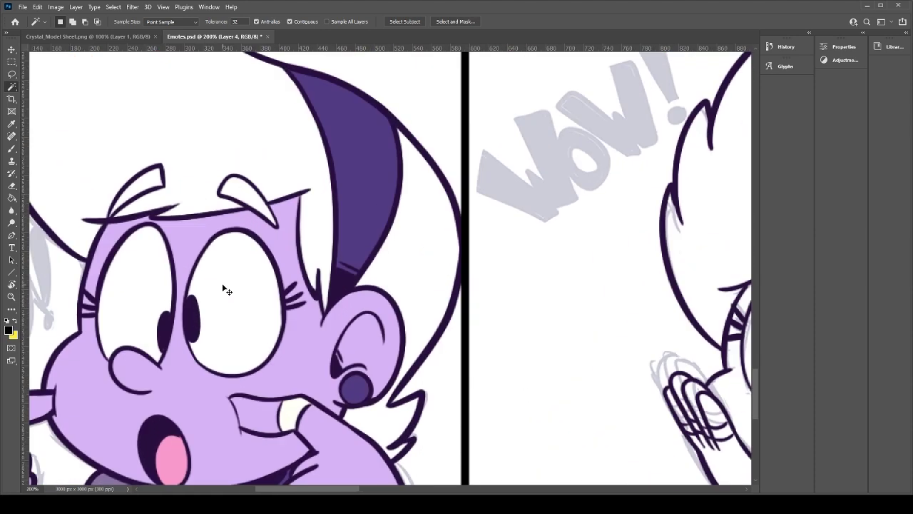
{"action": "mouse_move", "coordinate": [208, 370]}
{"action": "left_mouse_down"}
{"action": "mouse_move", "coordinate": [414, 297]}
{"action": "mouse_move", "coordinate": [647, 266]}
{"action": "left_mouse_up"}
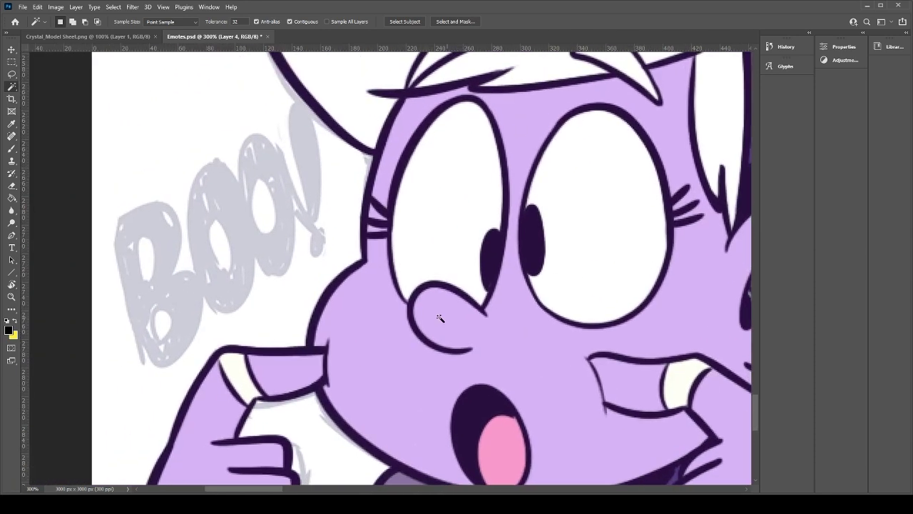
Step: Ink the outer outline of the letter B in black with the Brush, slightly offset from the sketched B
{"action": "key", "text": "b"}
{"action": "left_click_drag", "start_coordinate": [107, 219], "coordinate": [116, 264]}
{"action": "key", "text": "ctrl+z"}
{"action": "left_click_drag", "start_coordinate": [106, 228], "coordinate": [143, 363]}
{"action": "key", "text": "ctrl+z"}
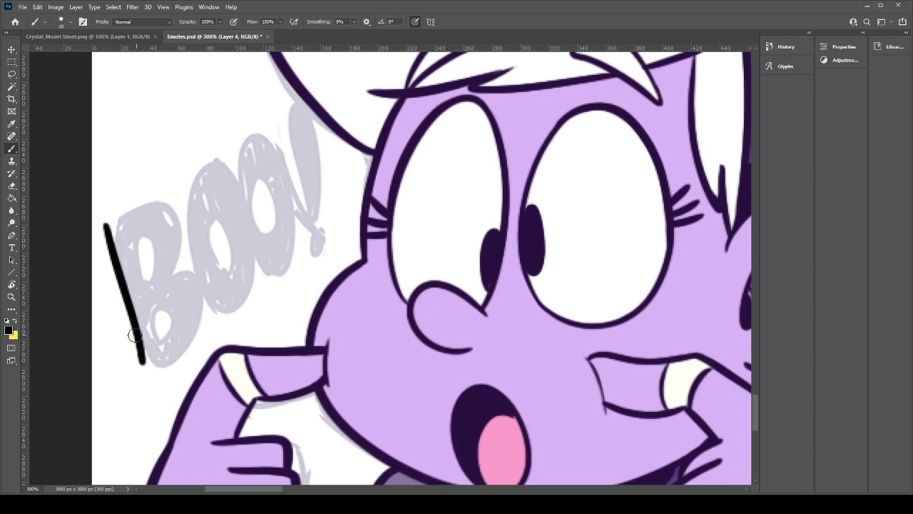
{"action": "key", "text": "ctrl+z"}
{"action": "left_click_drag", "start_coordinate": [105, 227], "coordinate": [135, 371]}
{"action": "left_click_drag", "start_coordinate": [105, 226], "coordinate": [147, 289]}
{"action": "key", "text": "ctrl+z"}
{"action": "mouse_move", "coordinate": [105, 225]}
{"action": "left_mouse_down"}
{"action": "mouse_move", "coordinate": [150, 282]}
{"action": "mouse_move", "coordinate": [135, 372]}
{"action": "left_mouse_up"}
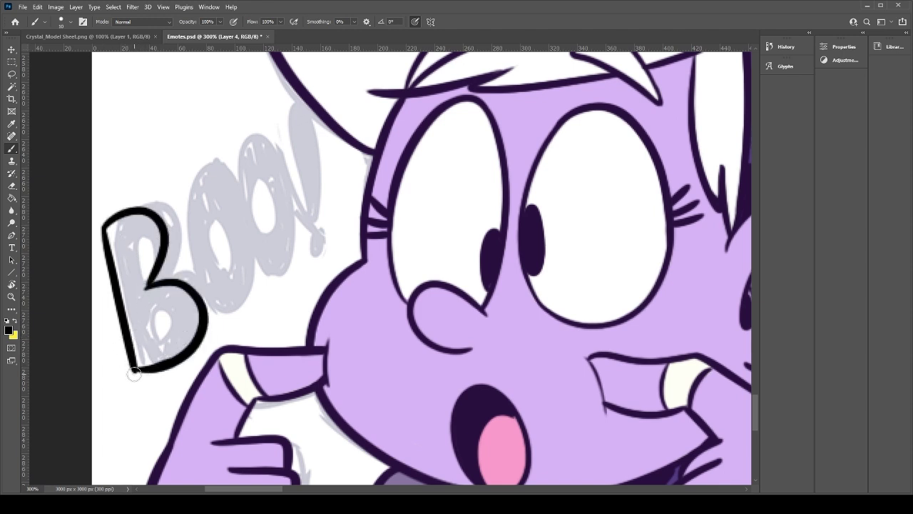
Step: Outline the lower and upper inner holes of the letter B with the Brush
{"action": "left_click_drag", "start_coordinate": [143, 341], "coordinate": [153, 343]}
{"action": "key", "text": "ctrl+z"}
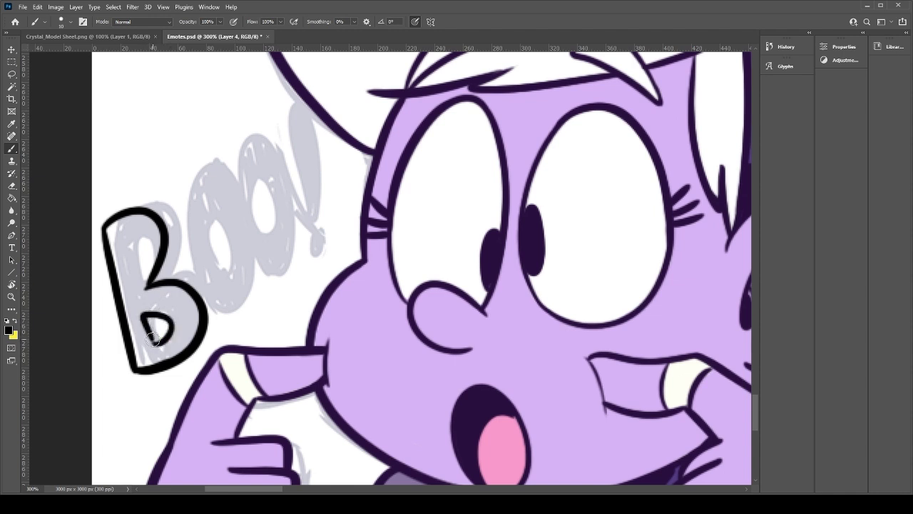
{"action": "mouse_move", "coordinate": [131, 271]}
{"action": "left_mouse_down"}
{"action": "mouse_move", "coordinate": [142, 267]}
{"action": "mouse_move", "coordinate": [137, 277]}
{"action": "mouse_move", "coordinate": [132, 249]}
{"action": "mouse_move", "coordinate": [132, 286]}
{"action": "mouse_move", "coordinate": [152, 254]}
{"action": "left_mouse_up"}
{"action": "key", "text": "ctrl+z"}
{"action": "key", "text": "ctrl+z"}
{"action": "left_click_drag", "start_coordinate": [136, 287], "coordinate": [153, 247]}
{"action": "key", "text": "ctrl+z"}
{"action": "mouse_move", "coordinate": [127, 276]}
{"action": "left_mouse_down"}
{"action": "mouse_move", "coordinate": [127, 254]}
{"action": "mouse_move", "coordinate": [141, 259]}
{"action": "mouse_move", "coordinate": [126, 252]}
{"action": "mouse_move", "coordinate": [127, 291]}
{"action": "left_mouse_up"}
Step: Fill the body of the B with black, paint over the leftover gaps and clean up the edges of its holes
{"action": "key", "text": "g"}
{"action": "left_click", "coordinate": [135, 237]}
{"action": "left_click", "coordinate": [151, 301]}
{"action": "key", "text": "b"}
{"action": "mouse_move", "coordinate": [157, 255]}
{"action": "left_mouse_down"}
{"action": "mouse_move", "coordinate": [135, 244]}
{"action": "mouse_move", "coordinate": [112, 259]}
{"action": "mouse_move", "coordinate": [137, 216]}
{"action": "mouse_move", "coordinate": [158, 253]}
{"action": "left_mouse_up"}
{"action": "mouse_move", "coordinate": [122, 296]}
{"action": "left_mouse_down"}
{"action": "mouse_move", "coordinate": [170, 293]}
{"action": "mouse_move", "coordinate": [160, 297]}
{"action": "mouse_move", "coordinate": [187, 311]}
{"action": "mouse_move", "coordinate": [194, 303]}
{"action": "mouse_move", "coordinate": [146, 365]}
{"action": "mouse_move", "coordinate": [139, 327]}
{"action": "mouse_move", "coordinate": [149, 351]}
{"action": "left_mouse_up"}
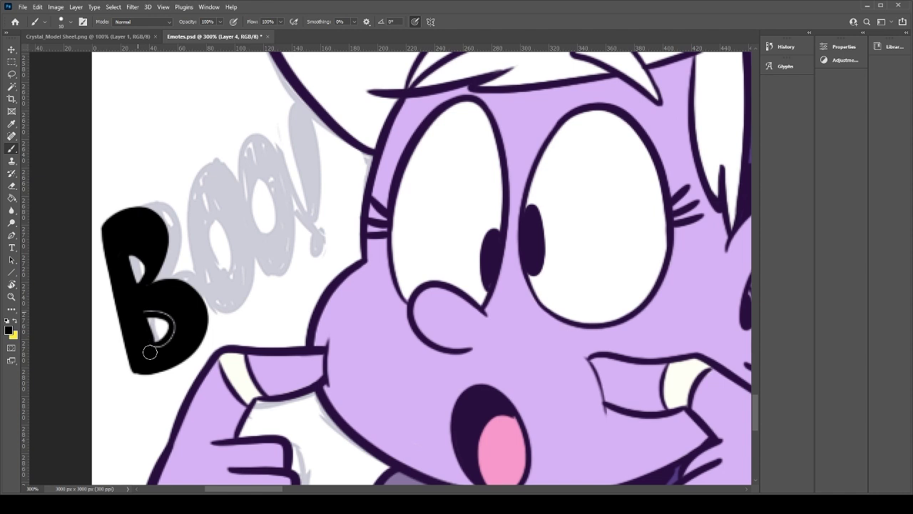
{"action": "mouse_move", "coordinate": [135, 319]}
{"action": "left_mouse_down"}
{"action": "mouse_move", "coordinate": [177, 337]}
{"action": "mouse_move", "coordinate": [152, 331]}
{"action": "mouse_move", "coordinate": [149, 307]}
{"action": "mouse_move", "coordinate": [162, 351]}
{"action": "mouse_move", "coordinate": [185, 329]}
{"action": "mouse_move", "coordinate": [140, 337]}
{"action": "mouse_move", "coordinate": [152, 308]}
{"action": "left_mouse_up"}
{"action": "key", "text": "e"}
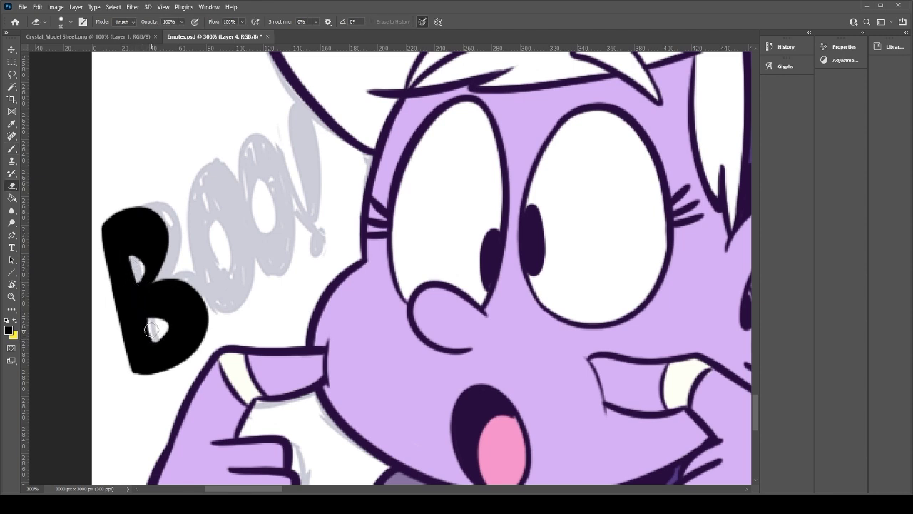
{"action": "key", "text": "b"}
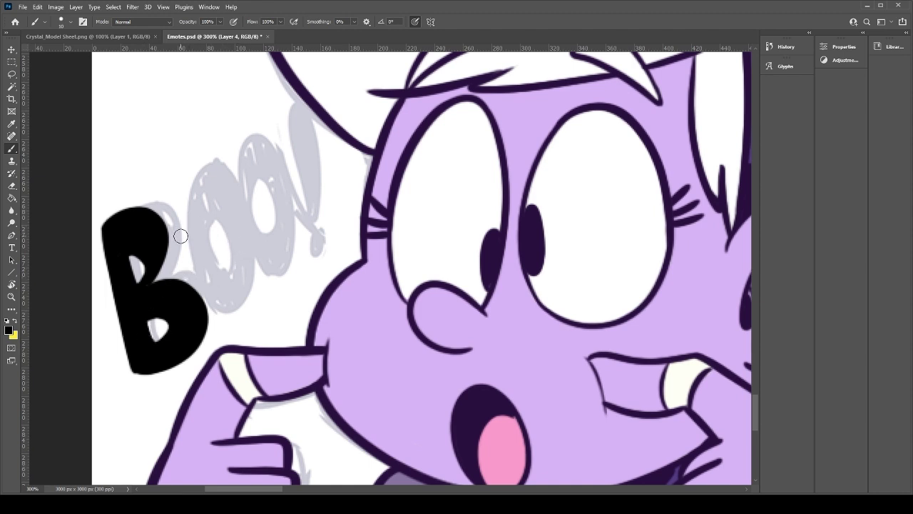
Step: Ink the first O beside the B with an oval inner hole and fill its body with black
{"action": "mouse_move", "coordinate": [209, 292]}
{"action": "left_mouse_down"}
{"action": "mouse_move", "coordinate": [192, 266]}
{"action": "mouse_move", "coordinate": [234, 323]}
{"action": "mouse_move", "coordinate": [258, 248]}
{"action": "mouse_move", "coordinate": [192, 249]}
{"action": "mouse_move", "coordinate": [213, 280]}
{"action": "mouse_move", "coordinate": [222, 234]}
{"action": "left_mouse_up"}
{"action": "key", "text": "ctrl+z"}
{"action": "key", "text": "g"}
{"action": "left_click", "coordinate": [225, 233]}
{"action": "key", "text": "b"}
{"action": "mouse_move", "coordinate": [233, 277]}
{"action": "left_mouse_down"}
{"action": "mouse_move", "coordinate": [226, 244]}
{"action": "mouse_move", "coordinate": [202, 237]}
{"action": "mouse_move", "coordinate": [224, 280]}
{"action": "mouse_move", "coordinate": [222, 237]}
{"action": "mouse_move", "coordinate": [219, 292]}
{"action": "left_mouse_up"}
{"action": "key", "text": "ctrl+z"}
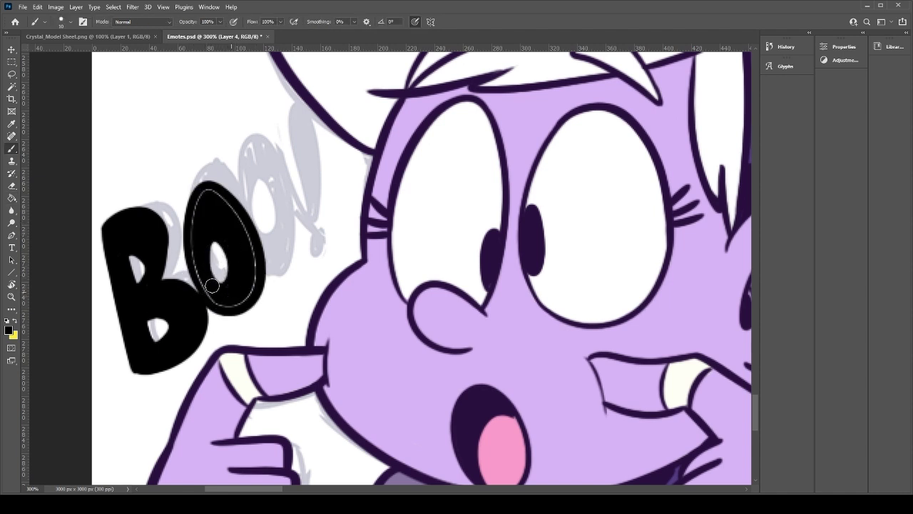
Step: Enlarge the first O's inner hole with the Eraser and paint over the light gaps inside its outline
{"action": "key", "text": "e"}
{"action": "mouse_move", "coordinate": [216, 253]}
{"action": "left_mouse_down"}
{"action": "mouse_move", "coordinate": [223, 276]}
{"action": "mouse_move", "coordinate": [217, 254]}
{"action": "left_mouse_up"}
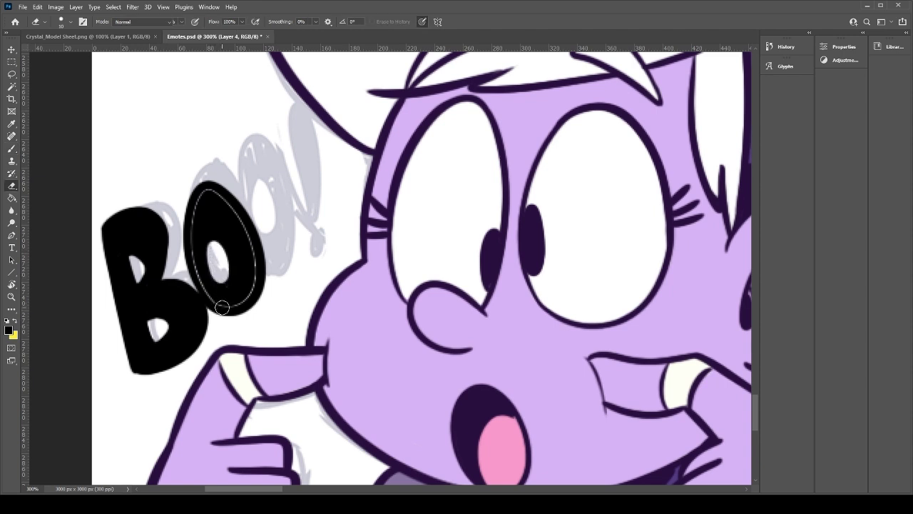
{"action": "key", "text": "b"}
{"action": "mouse_move", "coordinate": [216, 194]}
{"action": "left_mouse_down"}
{"action": "mouse_move", "coordinate": [193, 275]}
{"action": "mouse_move", "coordinate": [213, 304]}
{"action": "mouse_move", "coordinate": [196, 223]}
{"action": "left_mouse_up"}
{"action": "key", "text": "ctrl+z"}
{"action": "key", "text": "ctrl+z"}
{"action": "left_click_drag", "start_coordinate": [213, 191], "coordinate": [210, 212]}
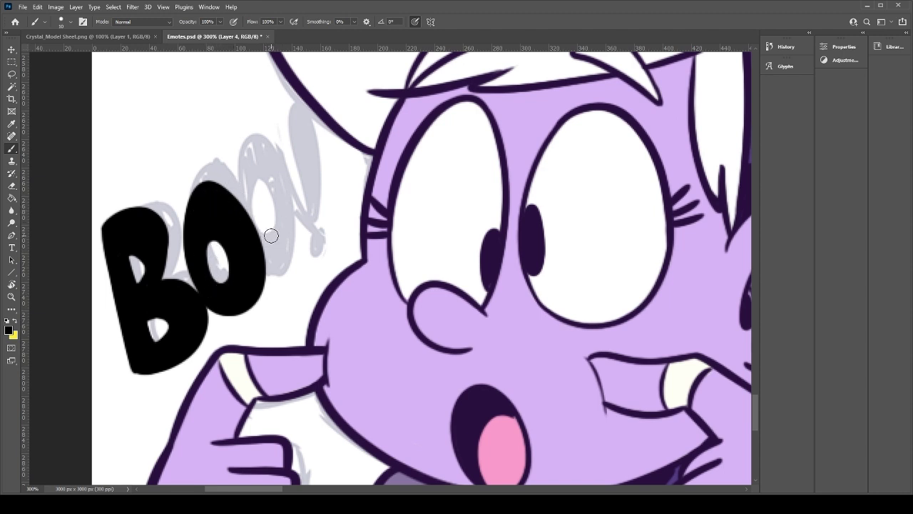
Step: Ink the second O with an inner hole, fill its body with black and paint over the remaining gaps
{"action": "mouse_move", "coordinate": [280, 278]}
{"action": "left_mouse_down"}
{"action": "mouse_move", "coordinate": [312, 206]}
{"action": "mouse_move", "coordinate": [261, 213]}
{"action": "left_mouse_up"}
{"action": "key", "text": "ctrl+z"}
{"action": "mouse_move", "coordinate": [267, 269]}
{"action": "left_mouse_down"}
{"action": "mouse_move", "coordinate": [308, 260]}
{"action": "mouse_move", "coordinate": [265, 269]}
{"action": "left_mouse_up"}
{"action": "mouse_move", "coordinate": [271, 230]}
{"action": "left_mouse_down"}
{"action": "mouse_move", "coordinate": [286, 247]}
{"action": "mouse_move", "coordinate": [270, 208]}
{"action": "left_mouse_up"}
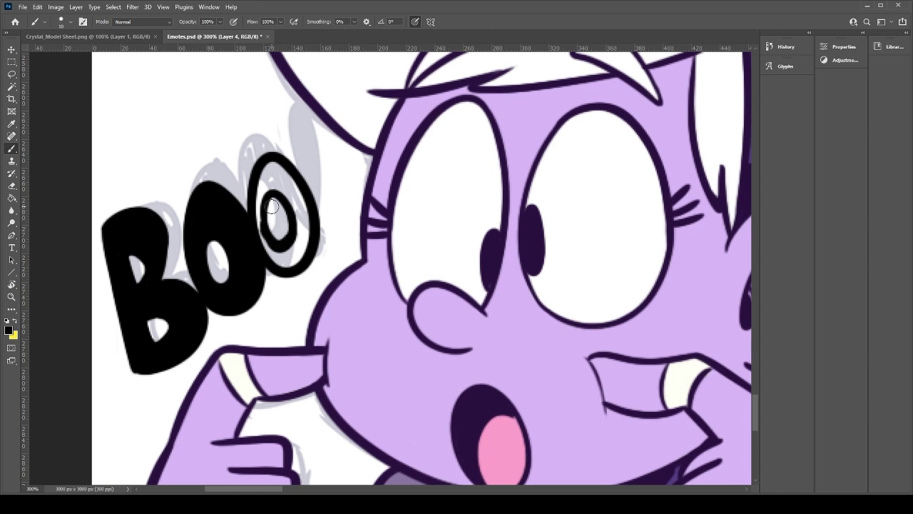
{"action": "key", "text": "g"}
{"action": "left_click", "coordinate": [287, 253]}
{"action": "key", "text": "b"}
{"action": "mouse_move", "coordinate": [277, 259]}
{"action": "left_mouse_down"}
{"action": "mouse_move", "coordinate": [259, 200]}
{"action": "mouse_move", "coordinate": [257, 212]}
{"action": "mouse_move", "coordinate": [292, 225]}
{"action": "mouse_move", "coordinate": [269, 251]}
{"action": "mouse_move", "coordinate": [297, 212]}
{"action": "mouse_move", "coordinate": [295, 249]}
{"action": "mouse_move", "coordinate": [283, 195]}
{"action": "mouse_move", "coordinate": [308, 215]}
{"action": "mouse_move", "coordinate": [266, 184]}
{"action": "mouse_move", "coordinate": [262, 195]}
{"action": "mouse_move", "coordinate": [283, 173]}
{"action": "left_mouse_up"}
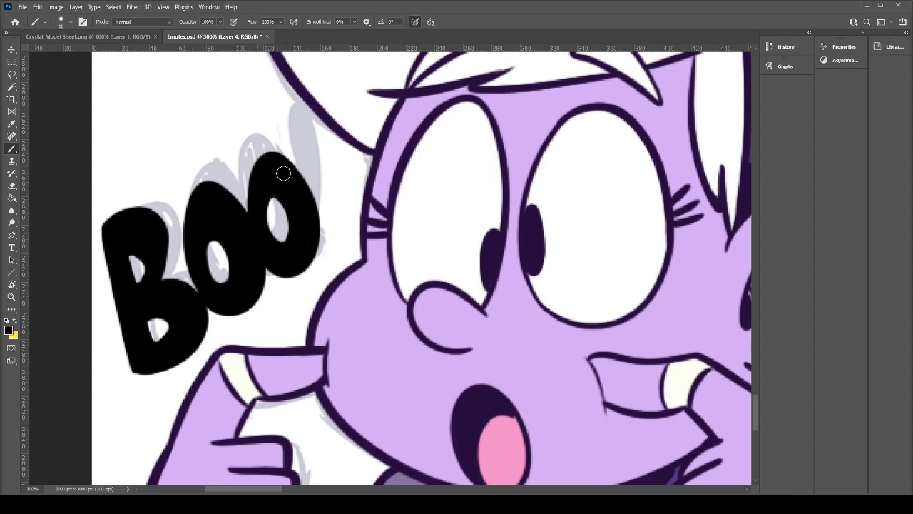
Step: Lasso the inked BOO letters, shift them slightly away from the face and deselect
{"action": "key", "text": "ctrl+minus"}
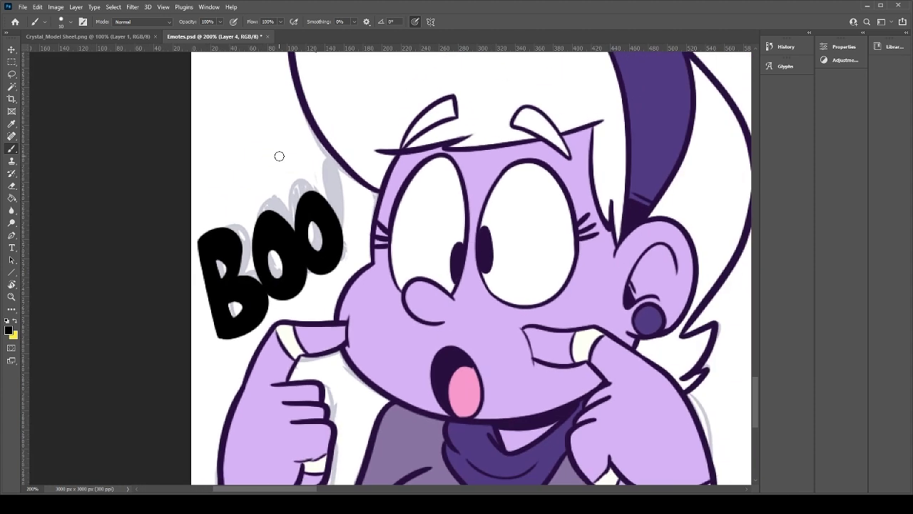
{"action": "key", "text": "l"}
{"action": "mouse_move", "coordinate": [204, 214]}
{"action": "left_mouse_down"}
{"action": "mouse_move", "coordinate": [355, 237]}
{"action": "mouse_move", "coordinate": [326, 284]}
{"action": "mouse_move", "coordinate": [234, 349]}
{"action": "mouse_move", "coordinate": [202, 219]}
{"action": "left_mouse_up"}
{"action": "key", "text": "ctrl+t"}
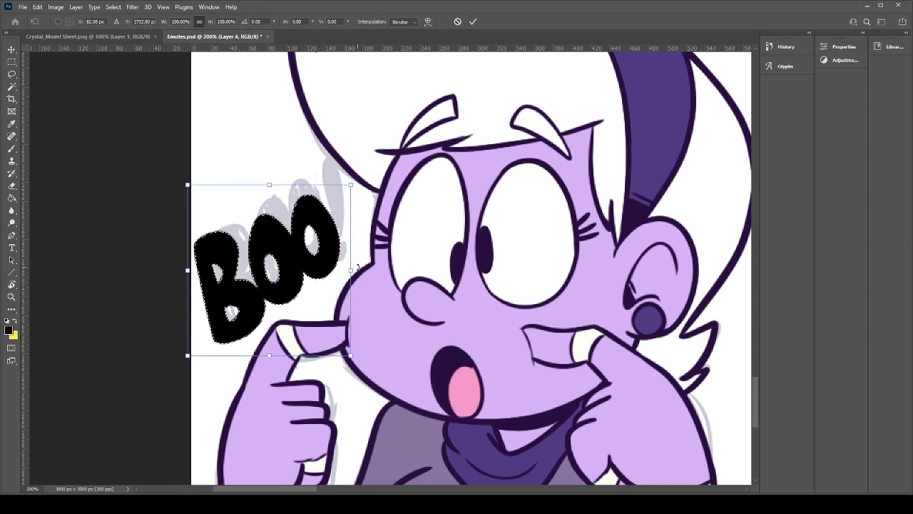
{"action": "key", "text": "Return"}
{"action": "key", "text": "ctrl+d"}
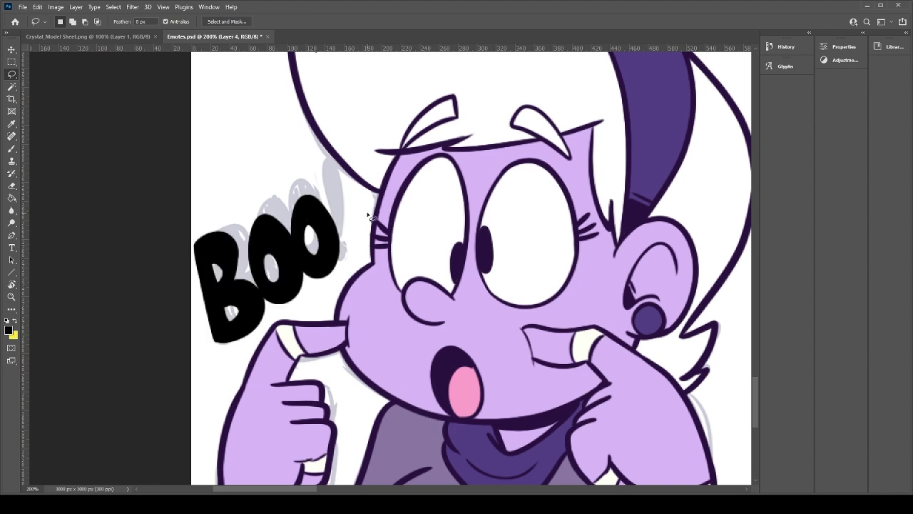
Step: Ink a solid black exclamation mark with a round dot after the second O
{"action": "key", "text": "b"}
{"action": "mouse_move", "coordinate": [347, 234]}
{"action": "left_mouse_down"}
{"action": "mouse_move", "coordinate": [342, 161]}
{"action": "mouse_move", "coordinate": [348, 236]}
{"action": "mouse_move", "coordinate": [336, 176]}
{"action": "mouse_move", "coordinate": [351, 228]}
{"action": "mouse_move", "coordinate": [339, 185]}
{"action": "left_mouse_up"}
{"action": "key", "text": "ctrl+z"}
{"action": "key", "text": "ctrl+z"}
{"action": "key", "text": "ctrl+z"}
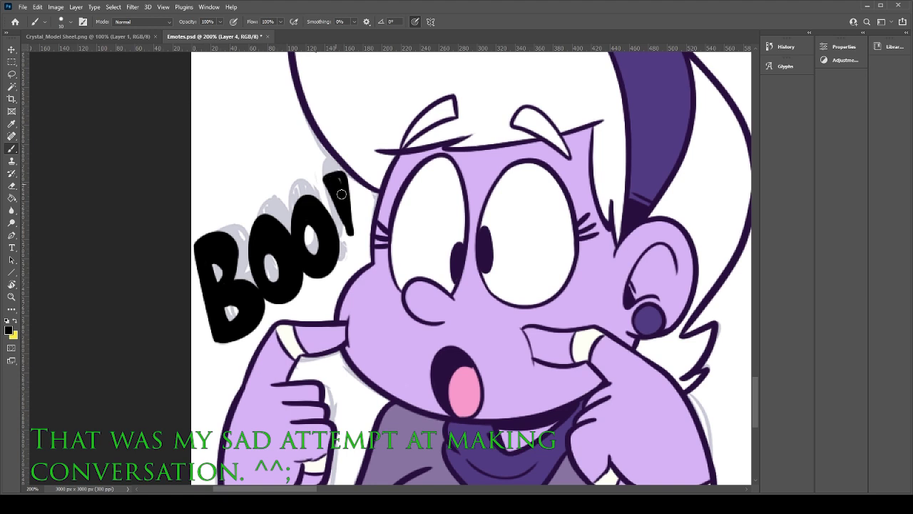
{"action": "key", "text": "e"}
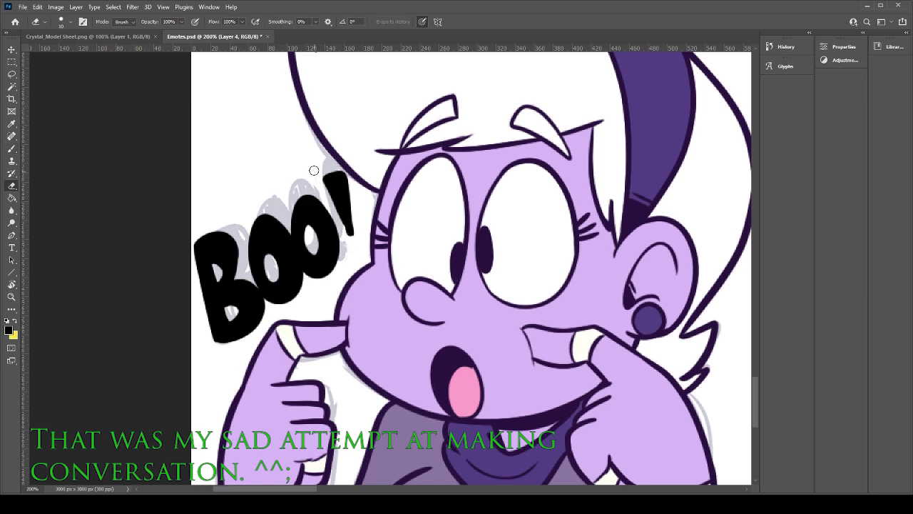
{"action": "key", "text": "b"}
{"action": "left_click", "coordinate": [356, 245]}
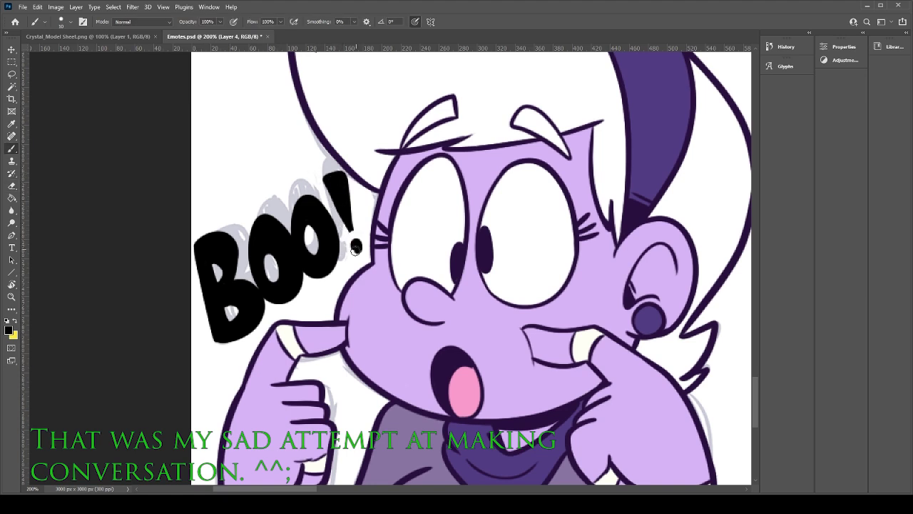
{"action": "key", "text": "e"}
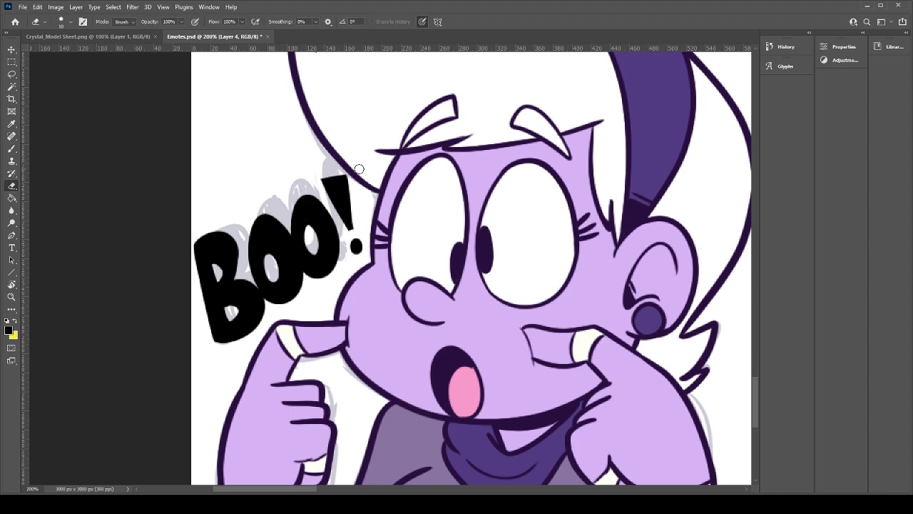
Step: Thicken the exclamation mark's stem, trim its upper edge with the Eraser and save the document
{"action": "key", "text": "b"}
{"action": "mouse_move", "coordinate": [353, 232]}
{"action": "left_mouse_down"}
{"action": "mouse_move", "coordinate": [351, 172]}
{"action": "mouse_move", "coordinate": [311, 182]}
{"action": "left_mouse_up"}
{"action": "key", "text": "e"}
{"action": "key", "text": "ctrl+z"}
{"action": "key", "text": "ctrl+s"}
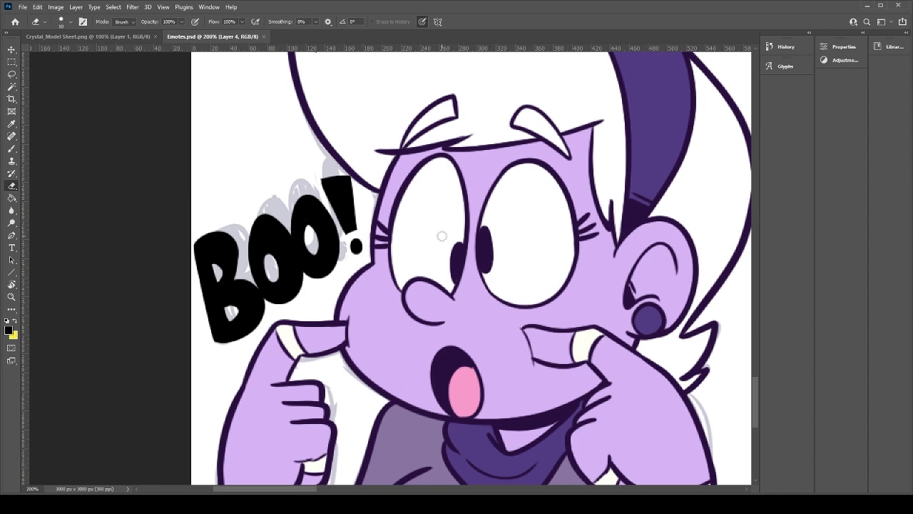
{"action": "left_click_drag", "start_coordinate": [318, 179], "coordinate": [356, 184]}
{"action": "key", "text": "b"}
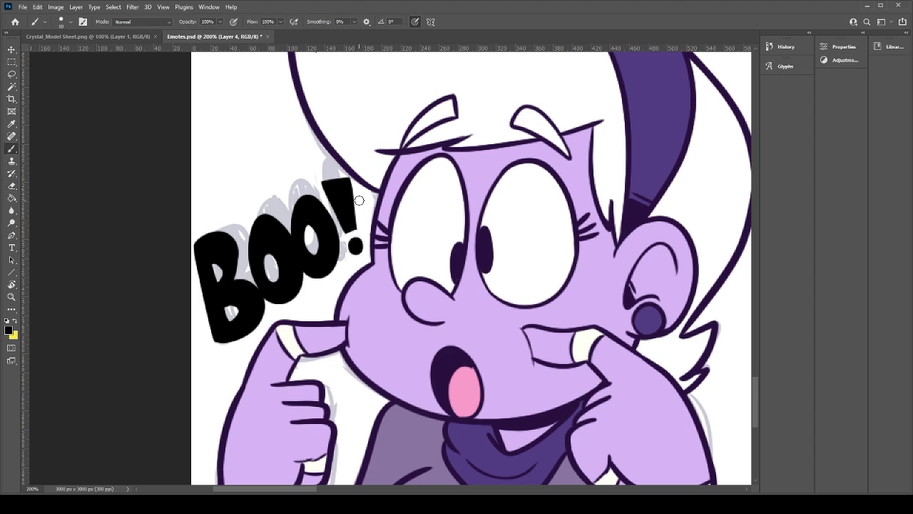
Step: Lasso the exclamation mark, stretch its height to about 126%, reposition it beside the second O and deselect
{"action": "scroll", "coordinate": [404, 263], "scroll_direction": "down", "scroll_amount": 3}
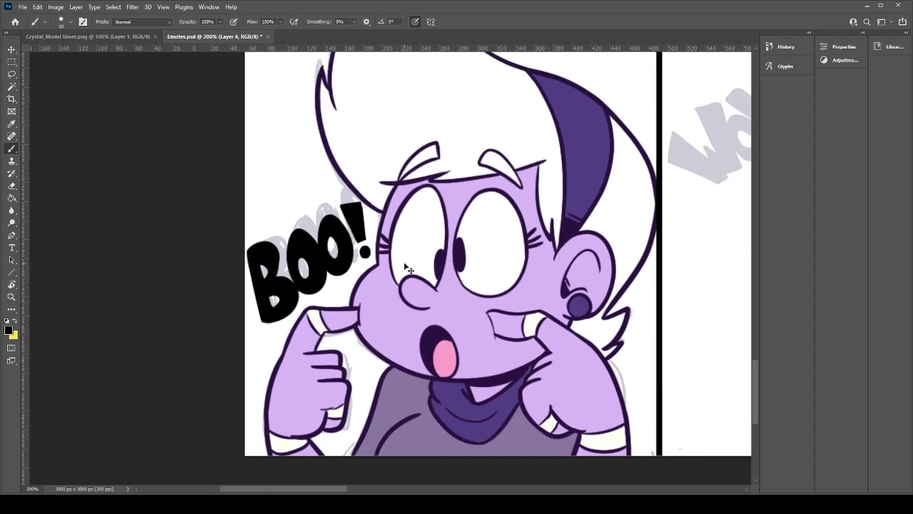
{"action": "scroll", "coordinate": [405, 267], "scroll_direction": "up", "scroll_amount": 3}
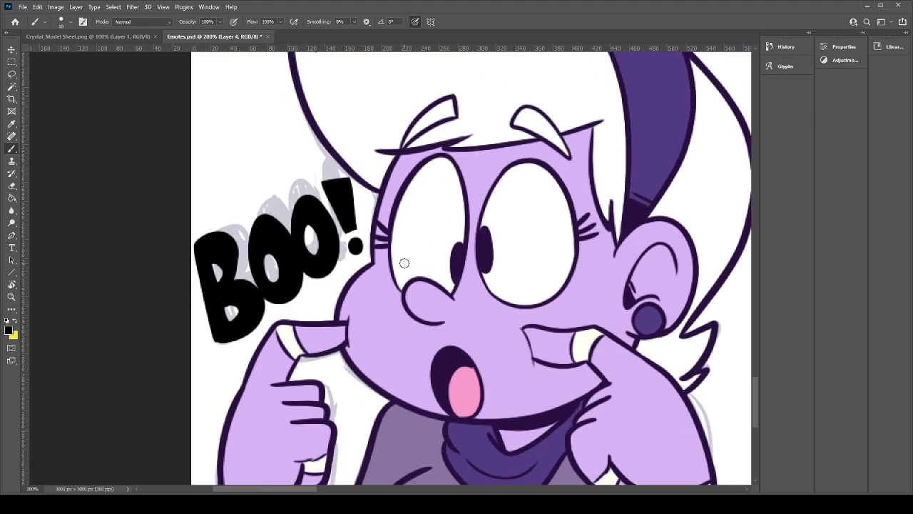
{"action": "key", "text": "l"}
{"action": "mouse_move", "coordinate": [340, 230]}
{"action": "left_mouse_down"}
{"action": "mouse_move", "coordinate": [323, 166]}
{"action": "mouse_move", "coordinate": [367, 178]}
{"action": "mouse_move", "coordinate": [371, 239]}
{"action": "left_mouse_up"}
{"action": "key", "text": "ctrl+t"}
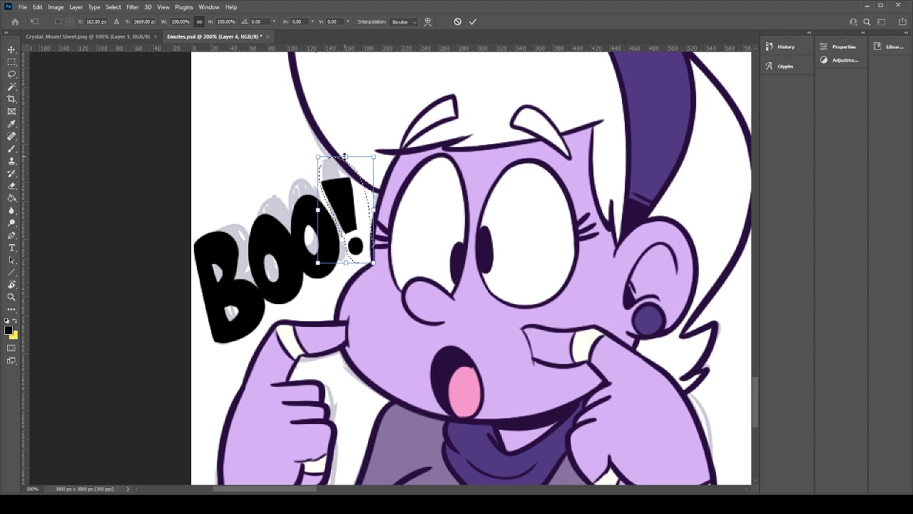
{"action": "left_click_drag", "start_coordinate": [344, 156], "coordinate": [345, 129]}
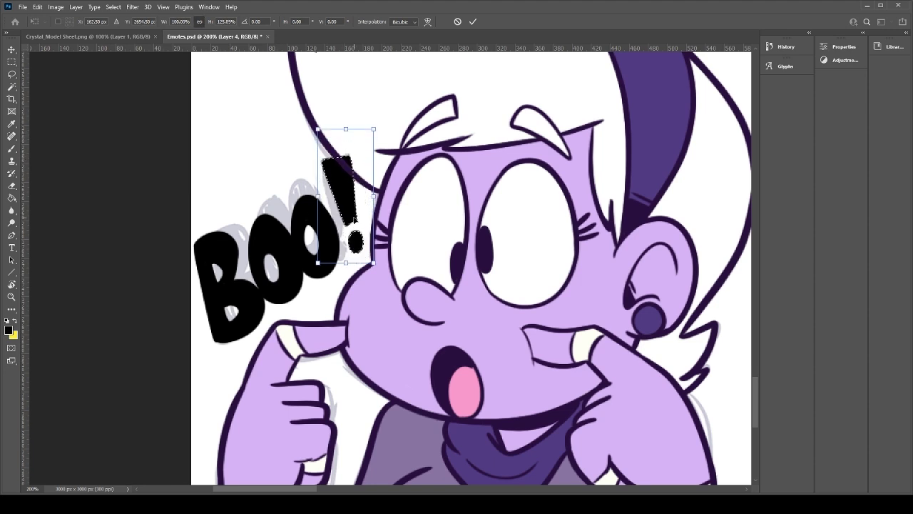
{"action": "left_click_drag", "start_coordinate": [343, 182], "coordinate": [343, 191]}
{"action": "left_click_drag", "start_coordinate": [342, 190], "coordinate": [347, 197]}
{"action": "key", "text": "Return"}
{"action": "key", "text": "l"}
{"action": "key", "text": "ctrl+d"}
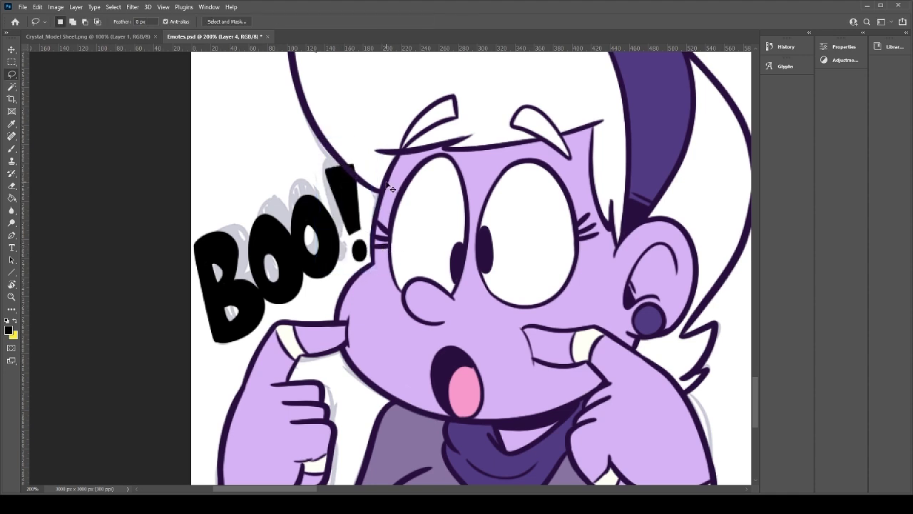
Step: Scale the whole BOO! lettering down to about 95%
{"action": "key", "text": "ctrl+t"}
{"action": "left_click_drag", "start_coordinate": [367, 162], "coordinate": [361, 171]}
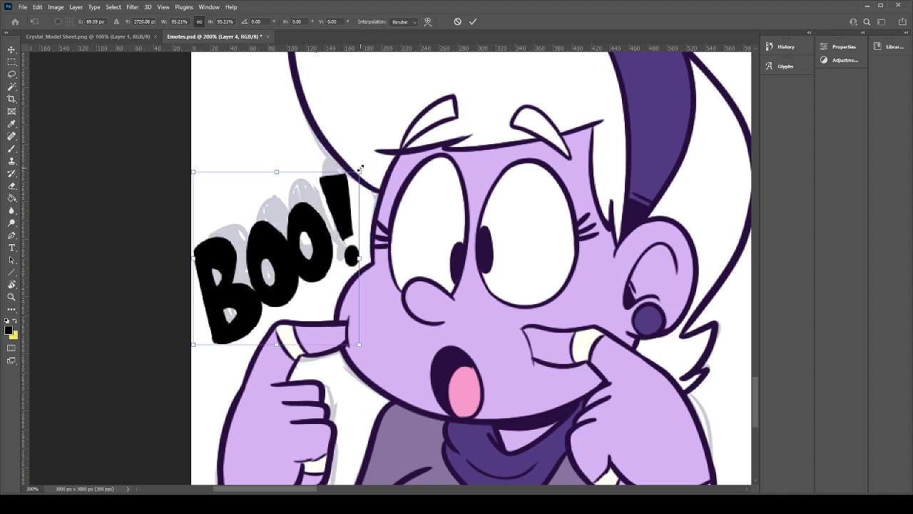
{"action": "key", "text": "Return"}
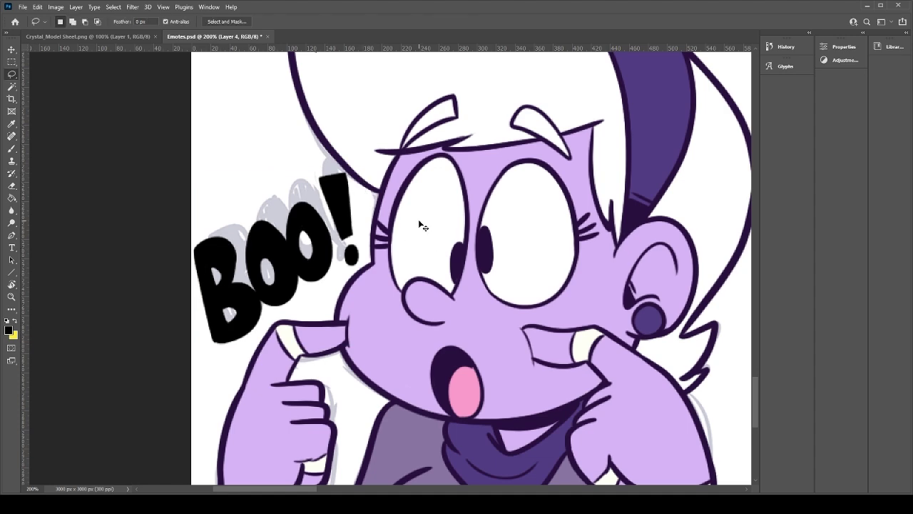
Step: Ink the left arm of the first W below the WOW! sketch in the neighbouring emote panel
{"action": "scroll", "coordinate": [421, 225], "scroll_direction": "down", "scroll_amount": 1}
{"action": "scroll", "coordinate": [421, 225], "scroll_direction": "up", "scroll_amount": 1}
{"action": "key", "text": "b"}
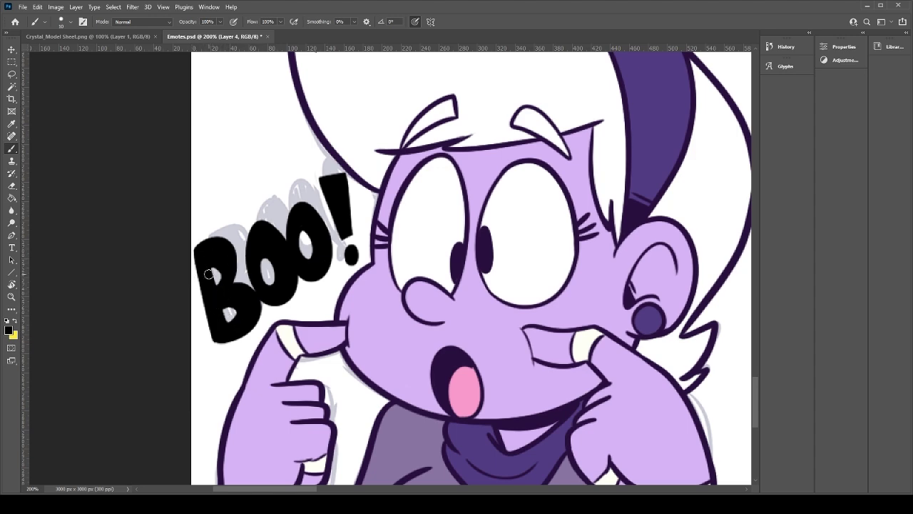
{"action": "left_click_drag", "start_coordinate": [407, 275], "coordinate": [354, 318]}
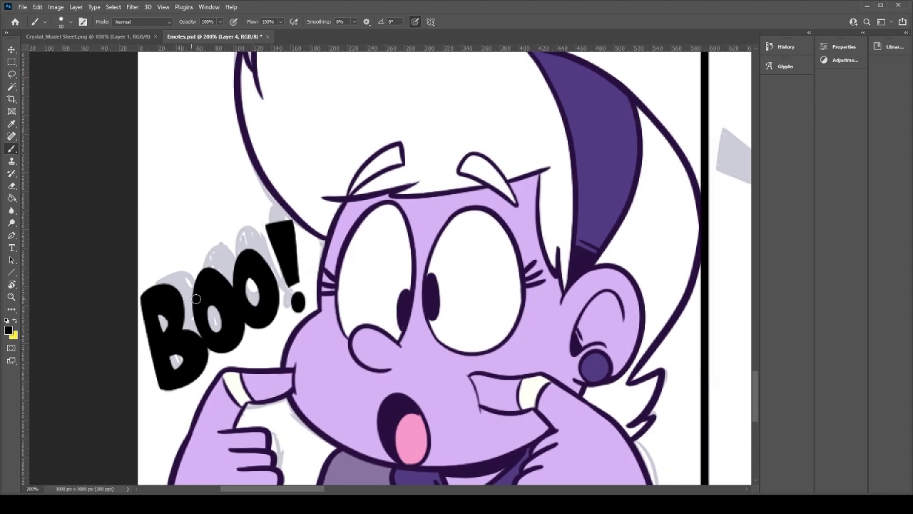
{"action": "left_click_drag", "start_coordinate": [524, 273], "coordinate": [434, 271]}
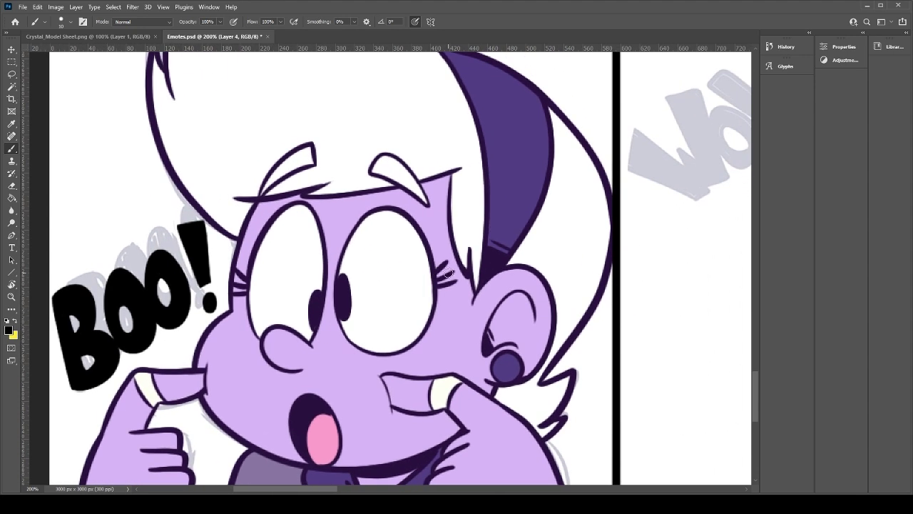
{"action": "left_click_drag", "start_coordinate": [555, 284], "coordinate": [234, 358]}
{"action": "mouse_move", "coordinate": [435, 299]}
{"action": "left_mouse_down"}
{"action": "mouse_move", "coordinate": [324, 310]}
{"action": "mouse_move", "coordinate": [344, 218]}
{"action": "mouse_move", "coordinate": [349, 233]}
{"action": "left_mouse_up"}
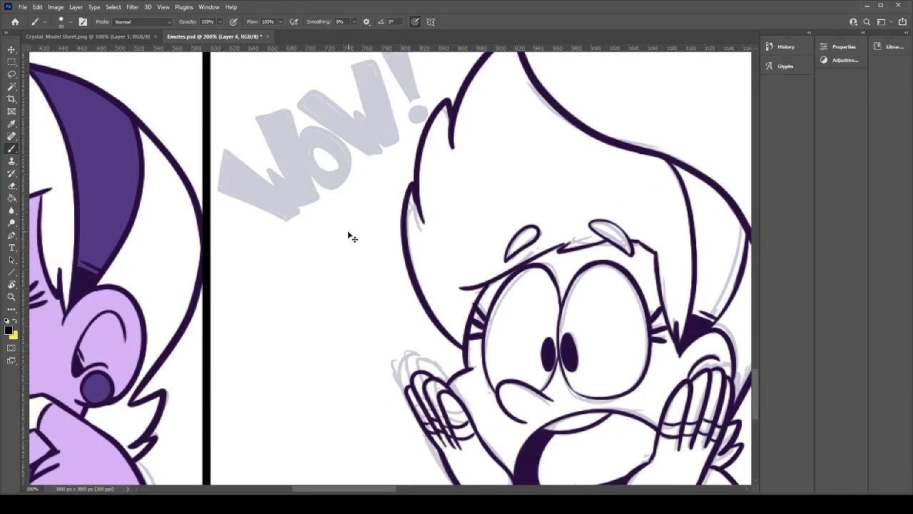
{"action": "left_click_drag", "start_coordinate": [258, 305], "coordinate": [228, 257]}
{"action": "key", "text": "ctrl+z"}
{"action": "mouse_move", "coordinate": [265, 311]}
{"action": "left_mouse_down"}
{"action": "mouse_move", "coordinate": [229, 245]}
{"action": "mouse_move", "coordinate": [269, 265]}
{"action": "mouse_move", "coordinate": [267, 279]}
{"action": "left_mouse_up"}
{"action": "key", "text": "ctrl+z"}
{"action": "key", "text": "ctrl+z"}
{"action": "left_click_drag", "start_coordinate": [225, 248], "coordinate": [274, 285]}
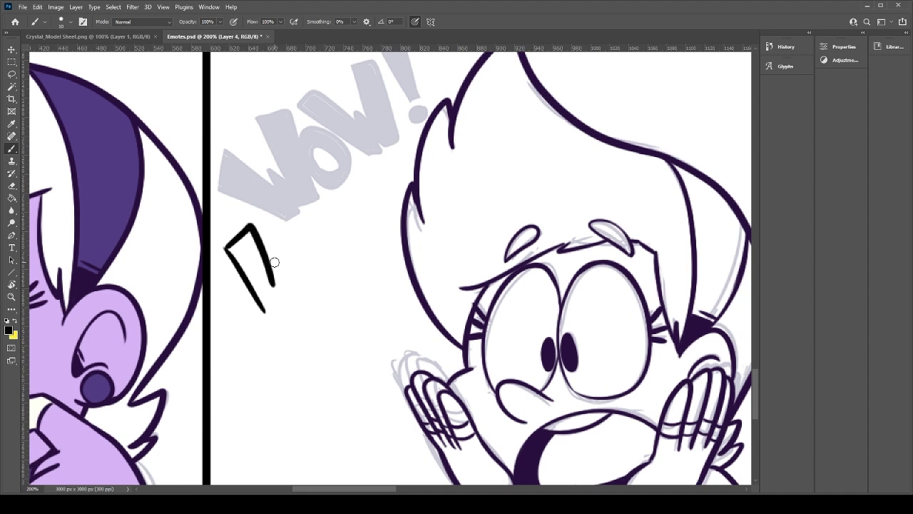
Step: Ink the W's middle notch and right arm, and erase the overshoot at its upper right corner
{"action": "key", "text": "ctrl+z"}
{"action": "left_click_drag", "start_coordinate": [274, 286], "coordinate": [279, 270]}
{"action": "mouse_move", "coordinate": [279, 270]}
{"action": "left_mouse_down"}
{"action": "mouse_move", "coordinate": [285, 285]}
{"action": "mouse_move", "coordinate": [298, 221]}
{"action": "mouse_move", "coordinate": [325, 241]}
{"action": "mouse_move", "coordinate": [303, 308]}
{"action": "left_mouse_up"}
{"action": "key", "text": "ctrl+z"}
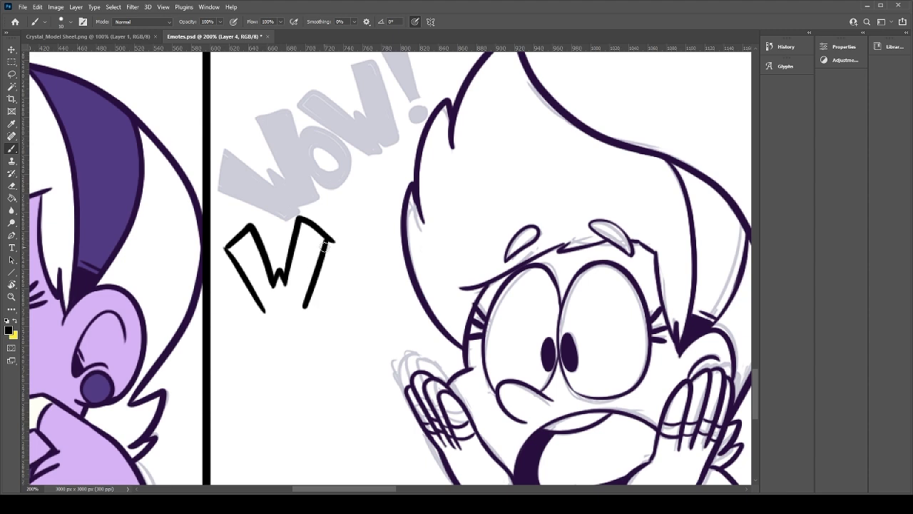
{"action": "key", "text": "e"}
{"action": "left_click_drag", "start_coordinate": [327, 237], "coordinate": [303, 309]}
{"action": "key", "text": "b"}
{"action": "key", "text": "ctrl+z"}
{"action": "key", "text": "ctrl+z"}
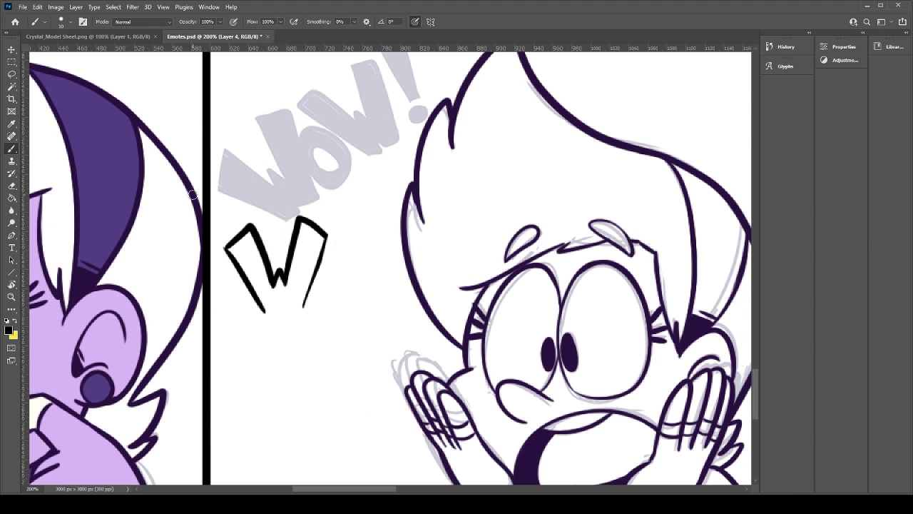
Step: Redraw the outer edge of the W's right arm and ink the letter's base to close its outline
{"action": "key", "text": "e"}
{"action": "key", "text": "b"}
{"action": "key", "text": "ctrl+z"}
{"action": "left_click_drag", "start_coordinate": [326, 237], "coordinate": [304, 306]}
{"action": "key", "text": "ctrl+z"}
{"action": "left_click_drag", "start_coordinate": [326, 235], "coordinate": [306, 305]}
{"action": "key", "text": "ctrl+z"}
{"action": "key", "text": "ctrl+z"}
{"action": "left_click_drag", "start_coordinate": [326, 237], "coordinate": [303, 307]}
{"action": "key", "text": "ctrl+z"}
{"action": "mouse_move", "coordinate": [325, 235]}
{"action": "left_mouse_down"}
{"action": "mouse_move", "coordinate": [300, 308]}
{"action": "mouse_move", "coordinate": [282, 307]}
{"action": "mouse_move", "coordinate": [303, 307]}
{"action": "left_mouse_up"}
{"action": "key", "text": "ctrl+z"}
{"action": "key", "text": "ctrl+z"}
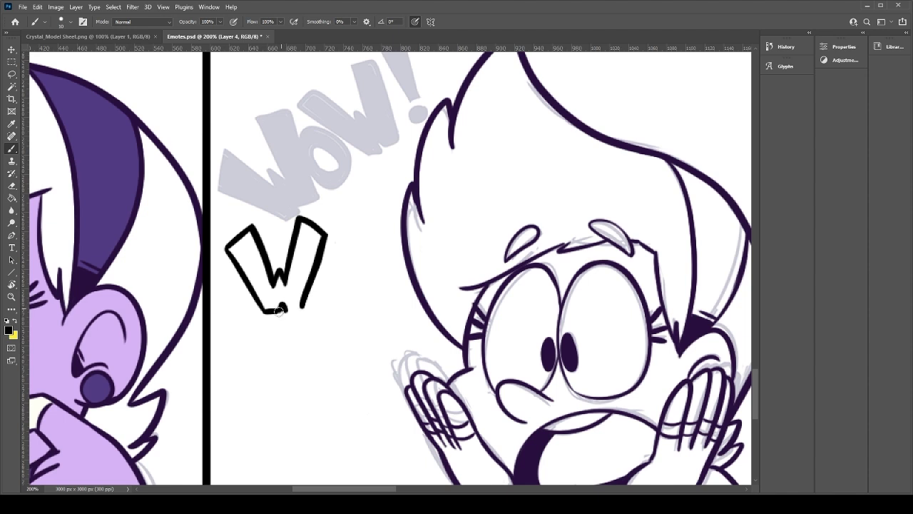
{"action": "left_click_drag", "start_coordinate": [286, 310], "coordinate": [304, 308]}
{"action": "key", "text": "ctrl+z"}
Step: Fill the W with solid black, paint over the leftover gaps and trim its middle notch with the eraser
{"action": "key", "text": "g"}
{"action": "left_click", "coordinate": [287, 296]}
{"action": "key", "text": "b"}
{"action": "left_click_drag", "start_coordinate": [279, 279], "coordinate": [288, 277]}
{"action": "mouse_move", "coordinate": [299, 232]}
{"action": "left_mouse_down"}
{"action": "mouse_move", "coordinate": [293, 274]}
{"action": "mouse_move", "coordinate": [305, 226]}
{"action": "mouse_move", "coordinate": [293, 307]}
{"action": "mouse_move", "coordinate": [289, 286]}
{"action": "left_mouse_up"}
{"action": "key", "text": "e"}
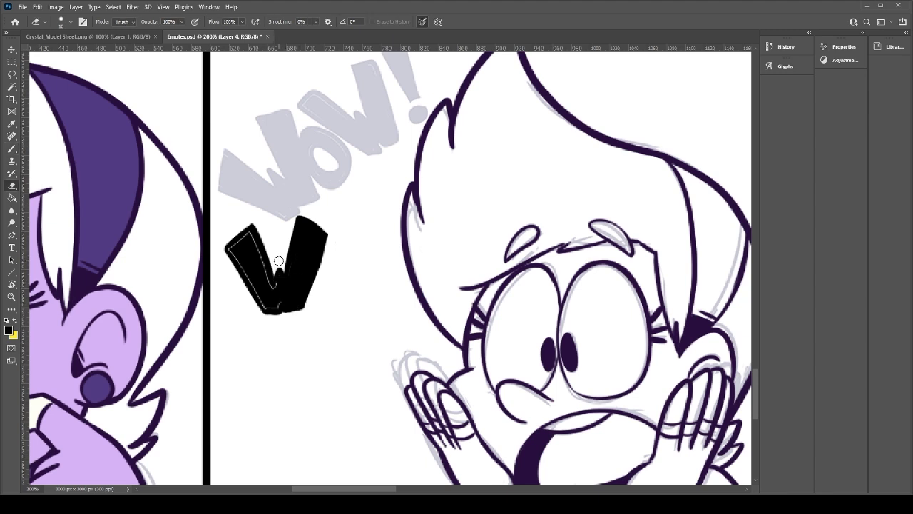
{"action": "mouse_move", "coordinate": [286, 276]}
{"action": "left_mouse_down"}
{"action": "mouse_move", "coordinate": [278, 263]}
{"action": "mouse_move", "coordinate": [288, 268]}
{"action": "left_mouse_up"}
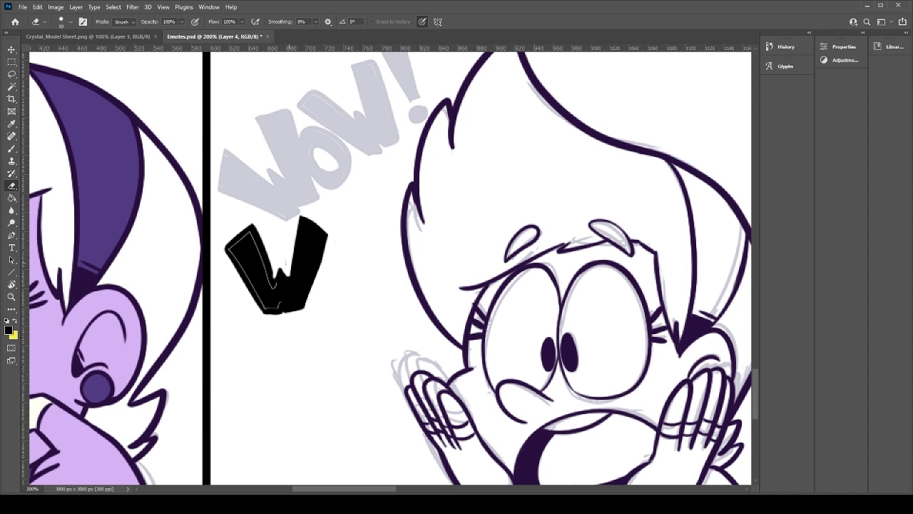
{"action": "key", "text": "b"}
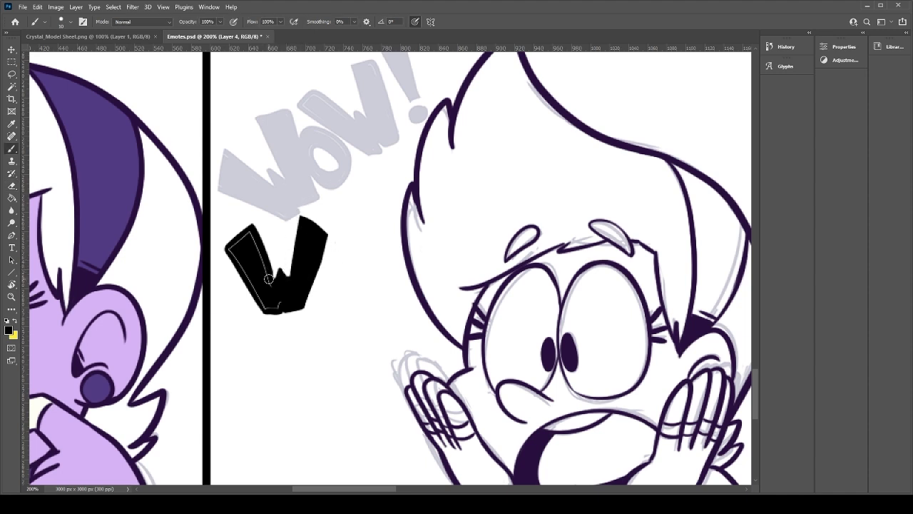
{"action": "mouse_move", "coordinate": [249, 234]}
{"action": "left_mouse_down"}
{"action": "mouse_move", "coordinate": [275, 294]}
{"action": "mouse_move", "coordinate": [250, 236]}
{"action": "mouse_move", "coordinate": [232, 250]}
{"action": "mouse_move", "coordinate": [274, 308]}
{"action": "left_mouse_up"}
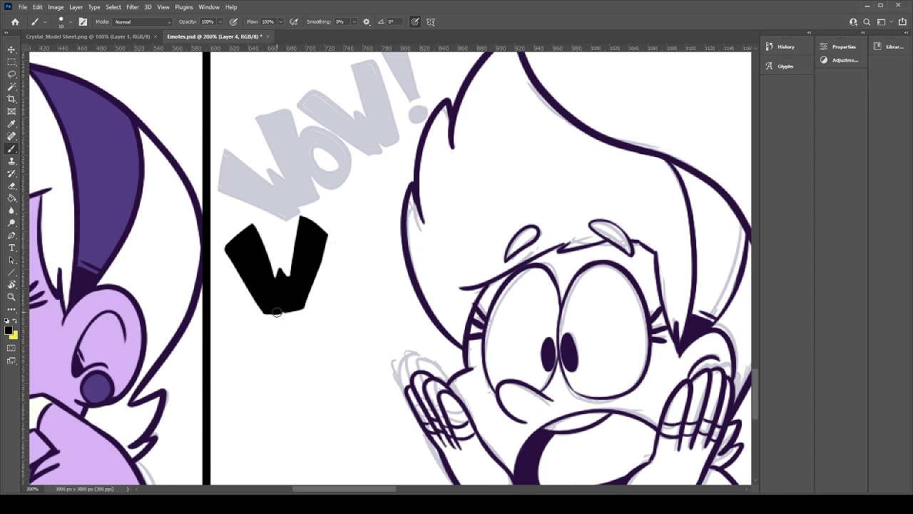
Step: Erase a small notch into the W's base and refine the edges of its middle peak
{"action": "key", "text": "e"}
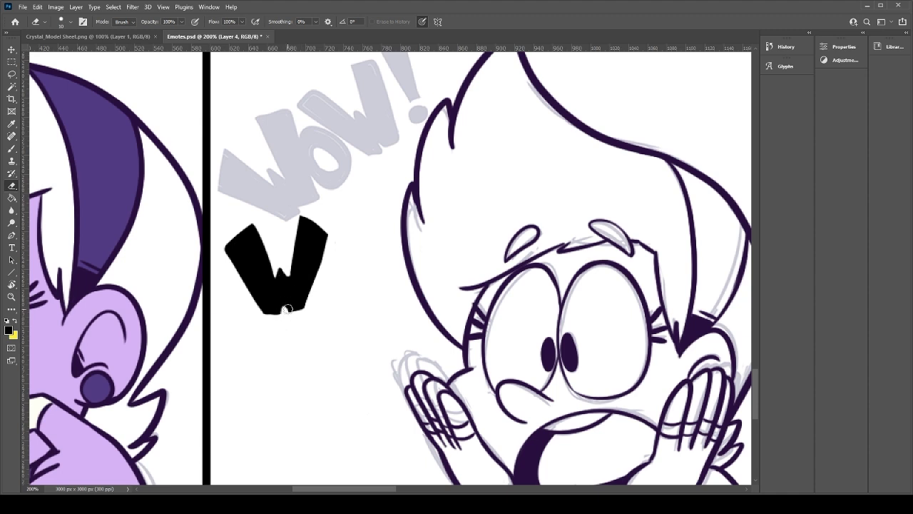
{"action": "key", "text": "b"}
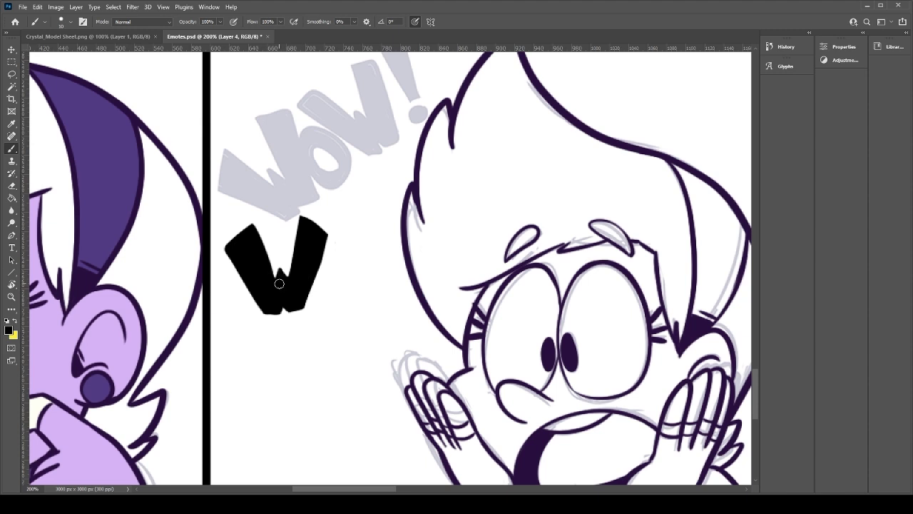
{"action": "key", "text": "e"}
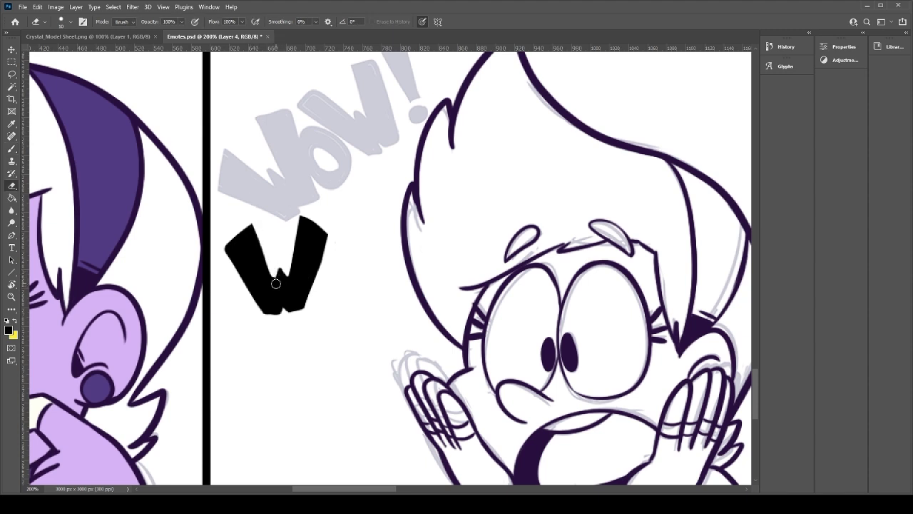
{"action": "key", "text": "b"}
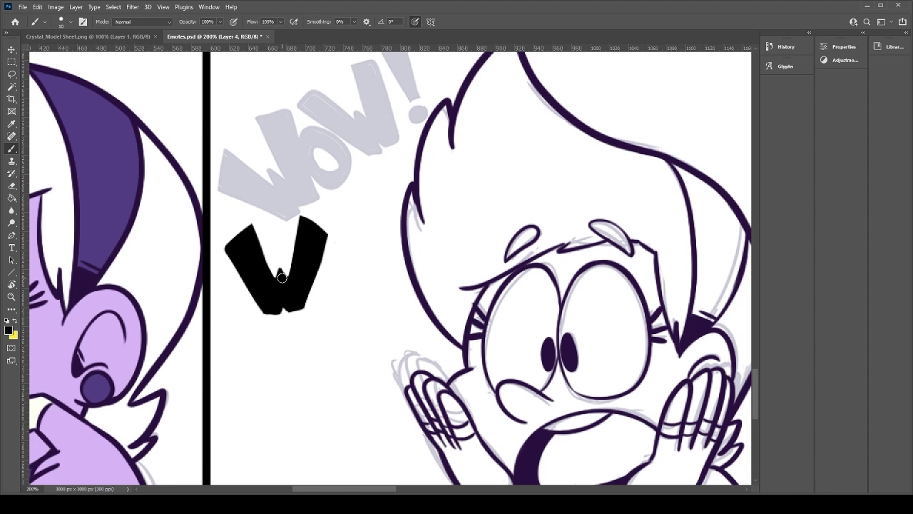
{"action": "key", "text": "e"}
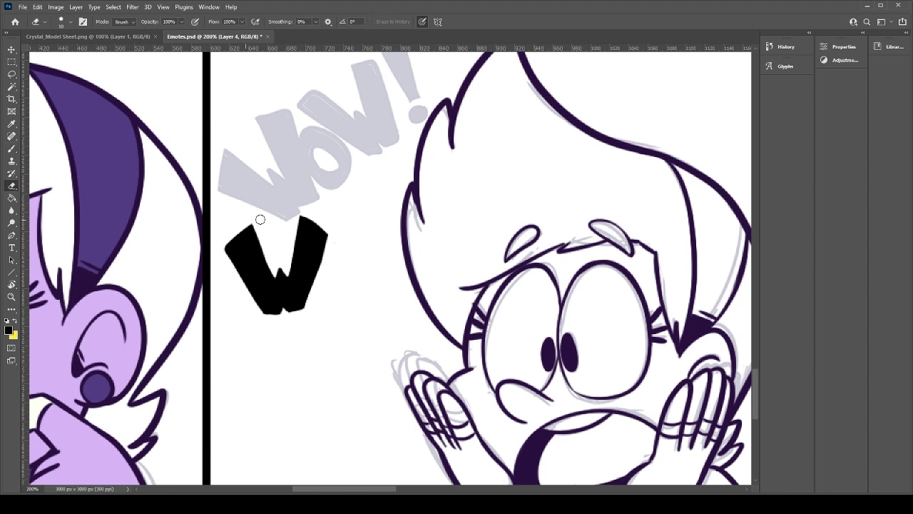
{"action": "left_click_drag", "start_coordinate": [266, 316], "coordinate": [279, 310]}
Step: Ink a thick black O with an open center directly beside the W and clean up its edges
{"action": "key", "text": "b"}
{"action": "mouse_move", "coordinate": [340, 301]}
{"action": "left_mouse_down"}
{"action": "mouse_move", "coordinate": [380, 262]}
{"action": "mouse_move", "coordinate": [362, 269]}
{"action": "mouse_move", "coordinate": [353, 258]}
{"action": "mouse_move", "coordinate": [346, 289]}
{"action": "mouse_move", "coordinate": [329, 281]}
{"action": "mouse_move", "coordinate": [360, 270]}
{"action": "mouse_move", "coordinate": [334, 296]}
{"action": "mouse_move", "coordinate": [330, 254]}
{"action": "mouse_move", "coordinate": [340, 294]}
{"action": "mouse_move", "coordinate": [325, 277]}
{"action": "mouse_move", "coordinate": [335, 250]}
{"action": "mouse_move", "coordinate": [352, 250]}
{"action": "mouse_move", "coordinate": [371, 268]}
{"action": "mouse_move", "coordinate": [357, 298]}
{"action": "mouse_move", "coordinate": [347, 276]}
{"action": "mouse_move", "coordinate": [339, 300]}
{"action": "mouse_move", "coordinate": [364, 277]}
{"action": "mouse_move", "coordinate": [338, 275]}
{"action": "left_mouse_up"}
{"action": "key", "text": "ctrl+z"}
{"action": "key", "text": "ctrl+z"}
{"action": "key", "text": "ctrl+z"}
{"action": "key", "text": "e"}
{"action": "key", "text": "b"}
{"action": "key", "text": "ctrl+z"}
{"action": "key", "text": "e"}
{"action": "key", "text": "b"}
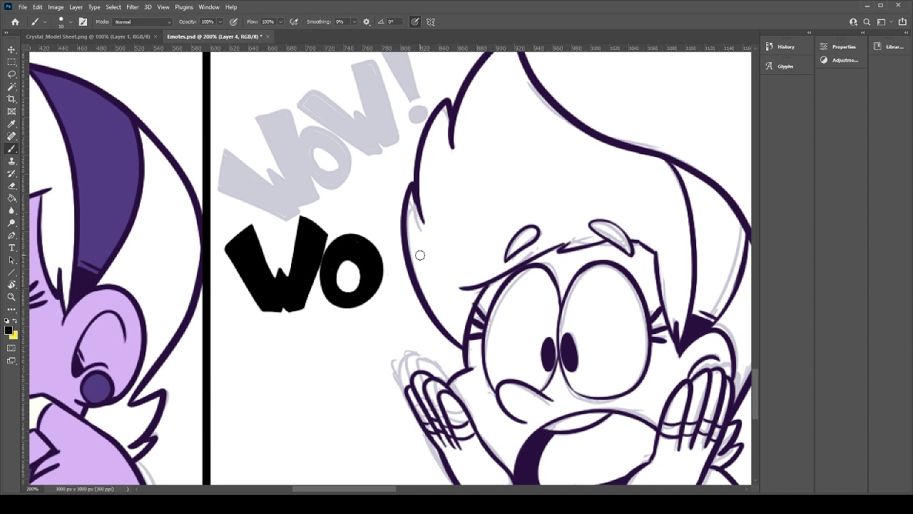
{"action": "mouse_move", "coordinate": [389, 293]}
{"action": "left_mouse_down"}
{"action": "mouse_move", "coordinate": [390, 221]}
{"action": "mouse_move", "coordinate": [403, 270]}
{"action": "mouse_move", "coordinate": [425, 262]}
{"action": "mouse_move", "coordinate": [423, 273]}
{"action": "mouse_move", "coordinate": [430, 221]}
{"action": "mouse_move", "coordinate": [450, 271]}
{"action": "mouse_move", "coordinate": [435, 241]}
{"action": "mouse_move", "coordinate": [475, 223]}
{"action": "mouse_move", "coordinate": [436, 291]}
{"action": "mouse_move", "coordinate": [436, 214]}
{"action": "left_mouse_up"}
{"action": "key", "text": "ctrl+z"}
{"action": "key", "text": "ctrl+z"}
{"action": "key", "text": "ctrl+z"}
{"action": "key", "text": "ctrl+z"}
{"action": "key", "text": "ctrl+z"}
{"action": "key", "text": "ctrl+z"}
Step: Lasso the W, duplicate it onto a new layer and position the slightly adjusted copy after the O to spell WOW
{"action": "key", "text": "l"}
{"action": "mouse_move", "coordinate": [232, 216]}
{"action": "left_mouse_down"}
{"action": "mouse_move", "coordinate": [310, 191]}
{"action": "mouse_move", "coordinate": [341, 206]}
{"action": "mouse_move", "coordinate": [316, 293]}
{"action": "mouse_move", "coordinate": [272, 341]}
{"action": "mouse_move", "coordinate": [230, 209]}
{"action": "left_mouse_up"}
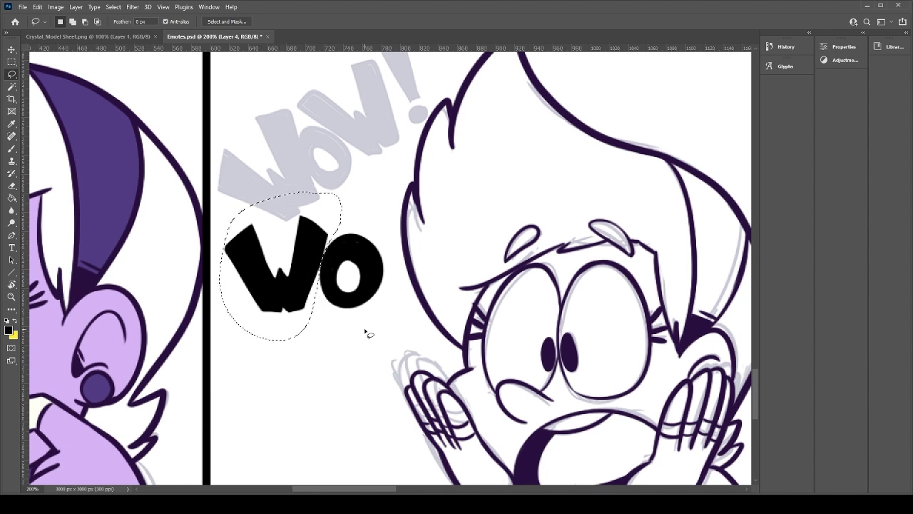
{"action": "key", "text": "r"}
{"action": "left_click_drag", "start_coordinate": [426, 233], "coordinate": [494, 246]}
{"action": "left_click_drag", "start_coordinate": [567, 184], "coordinate": [473, 265]}
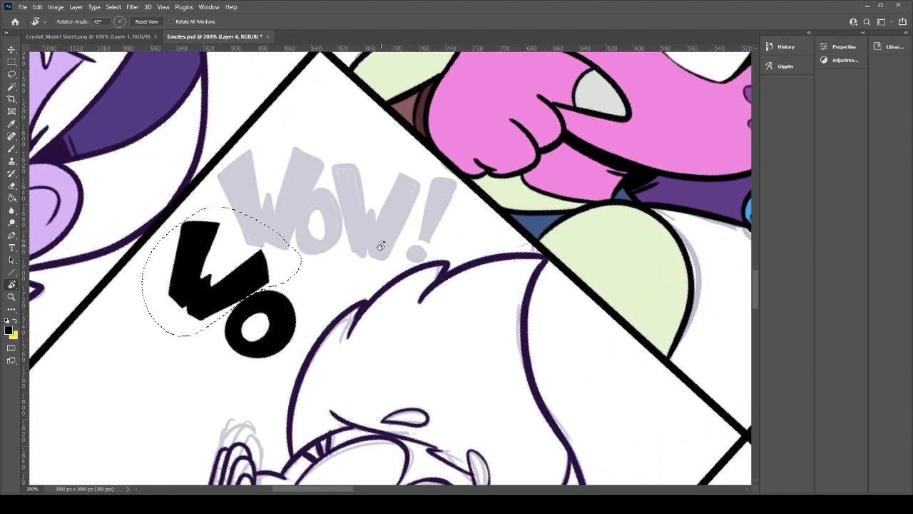
{"action": "mouse_move", "coordinate": [456, 257]}
{"action": "left_mouse_down"}
{"action": "mouse_move", "coordinate": [425, 326]}
{"action": "mouse_move", "coordinate": [414, 208]}
{"action": "left_mouse_up"}
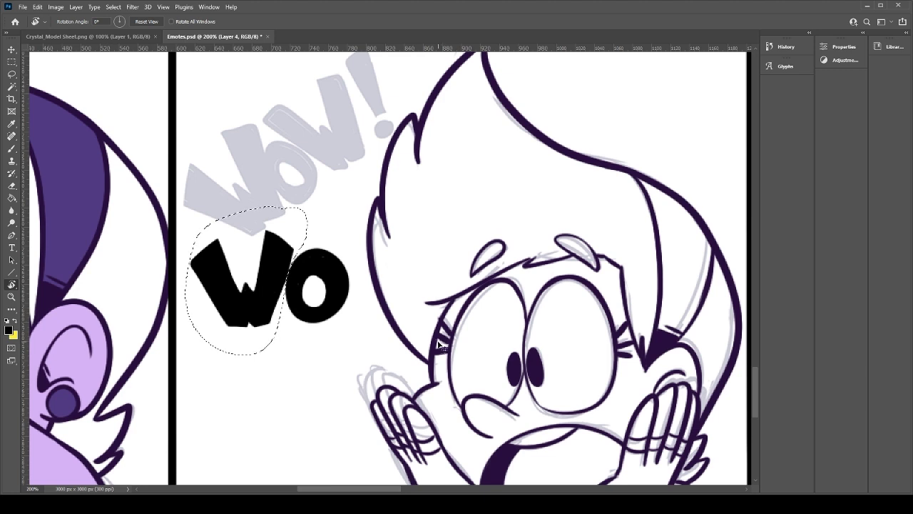
{"action": "key", "text": "ctrl+j"}
{"action": "key", "text": "ctrl+t"}
{"action": "left_click_drag", "start_coordinate": [293, 323], "coordinate": [444, 317]}
{"action": "mouse_move", "coordinate": [442, 213]}
{"action": "left_mouse_down"}
{"action": "mouse_move", "coordinate": [450, 220]}
{"action": "mouse_move", "coordinate": [436, 217]}
{"action": "left_mouse_up"}
{"action": "left_click_drag", "start_coordinate": [398, 311], "coordinate": [394, 311]}
{"action": "left_click_drag", "start_coordinate": [462, 215], "coordinate": [459, 212]}
{"action": "key", "text": "Up"}
{"action": "key", "text": "Return"}
{"action": "key", "text": "r"}
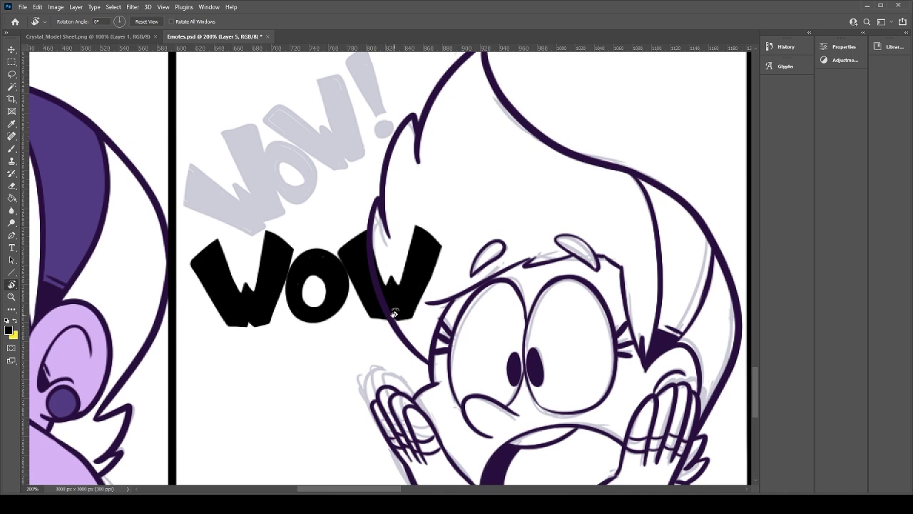
Step: Merge the copied W into the lettering layer and tidy its outer edge
{"action": "left_click", "coordinate": [326, 268], "text": "ctrl"}
{"action": "key", "text": "b"}
{"action": "key", "text": "e"}
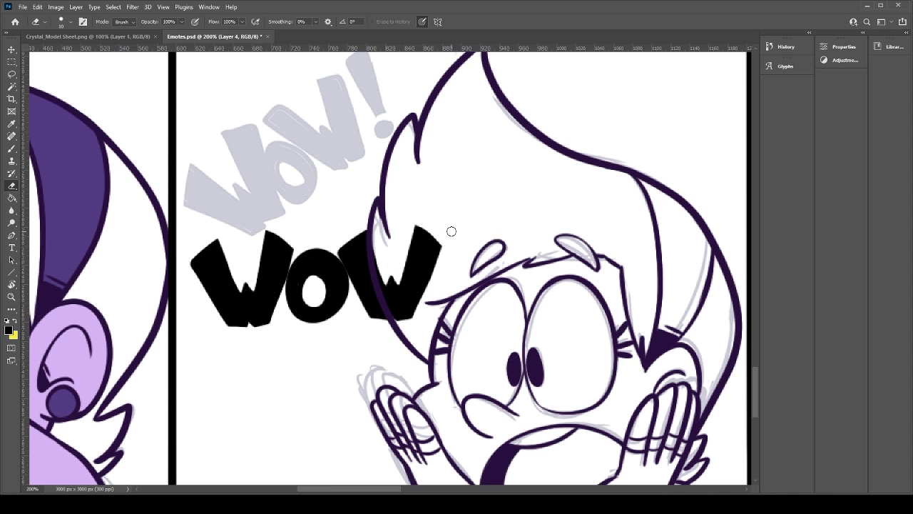
{"action": "left_click_drag", "start_coordinate": [444, 248], "coordinate": [416, 317]}
Step: Lasso the WOW letters, scale them to about 83% width and 105% height, and deselect
{"action": "key", "text": "ctrl+t"}
{"action": "key", "text": "Return"}
{"action": "key", "text": "l"}
{"action": "mouse_move", "coordinate": [289, 339]}
{"action": "left_mouse_down"}
{"action": "mouse_move", "coordinate": [196, 285]}
{"action": "mouse_move", "coordinate": [436, 334]}
{"action": "mouse_move", "coordinate": [279, 348]}
{"action": "left_mouse_up"}
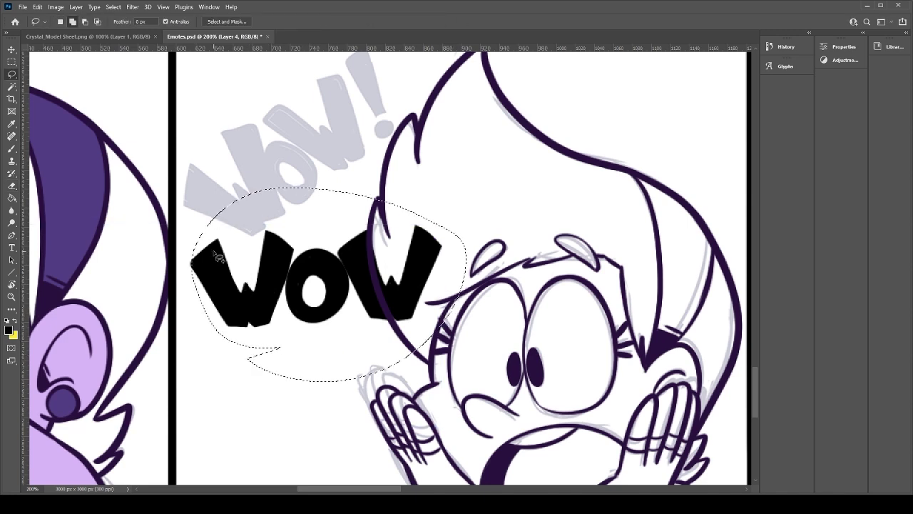
{"action": "mouse_move", "coordinate": [223, 301]}
{"action": "left_mouse_down"}
{"action": "mouse_move", "coordinate": [188, 250]}
{"action": "mouse_move", "coordinate": [205, 233]}
{"action": "left_mouse_up"}
{"action": "key", "text": "ctrl+t"}
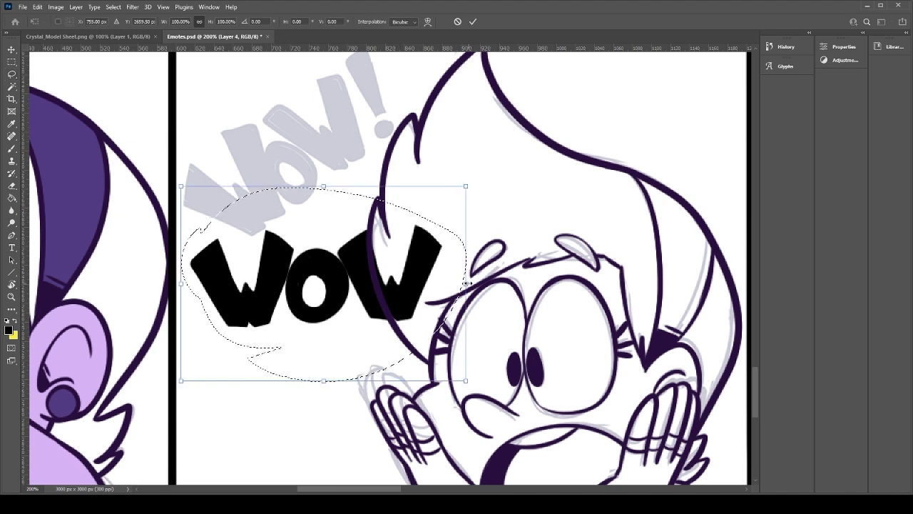
{"action": "left_click_drag", "start_coordinate": [462, 286], "coordinate": [422, 289]}
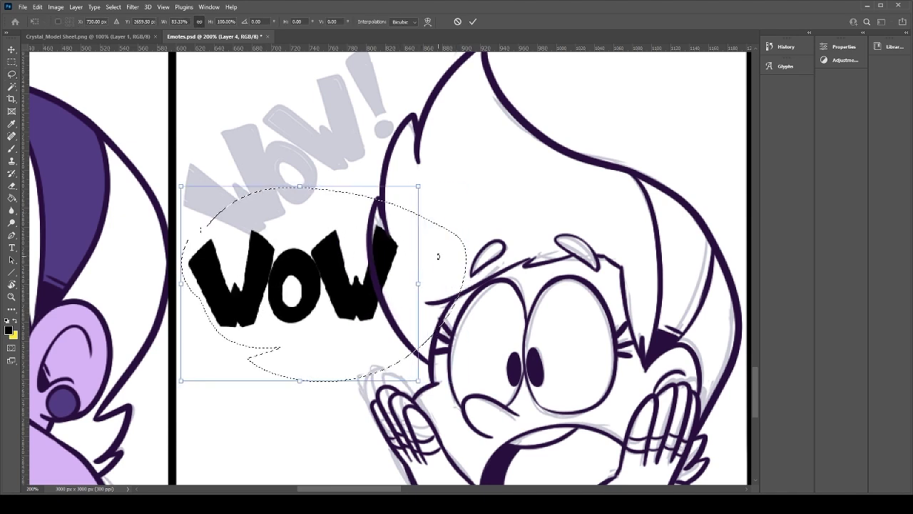
{"action": "left_click_drag", "start_coordinate": [418, 186], "coordinate": [413, 153]}
{"action": "key", "text": "ctrl+z"}
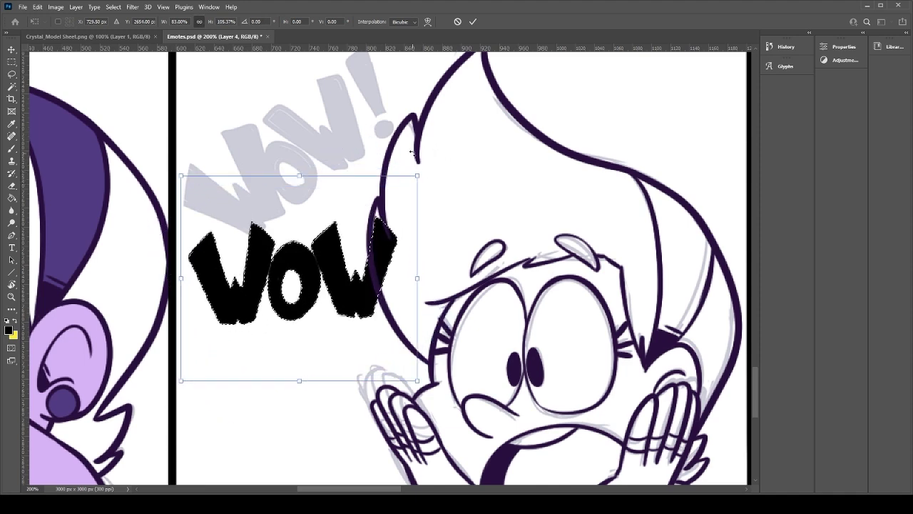
{"action": "key", "text": "Return"}
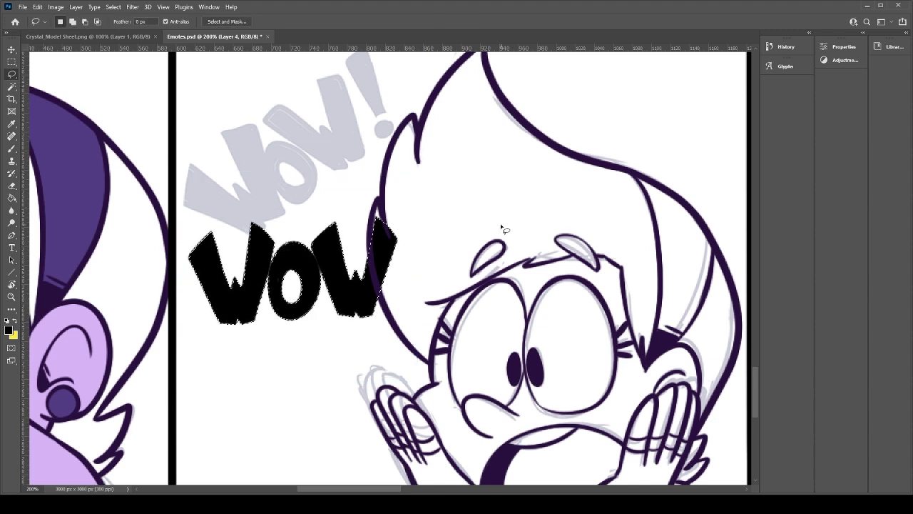
{"action": "key", "text": "ctrl+d"}
Step: Ink the outline of a tapered exclamation mark stroke after the second W and clean up its lower tip
{"action": "key", "text": "b"}
{"action": "mouse_move", "coordinate": [422, 205]}
{"action": "left_mouse_down"}
{"action": "mouse_move", "coordinate": [459, 205]}
{"action": "mouse_move", "coordinate": [432, 298]}
{"action": "left_mouse_up"}
{"action": "left_click_drag", "start_coordinate": [421, 204], "coordinate": [428, 298]}
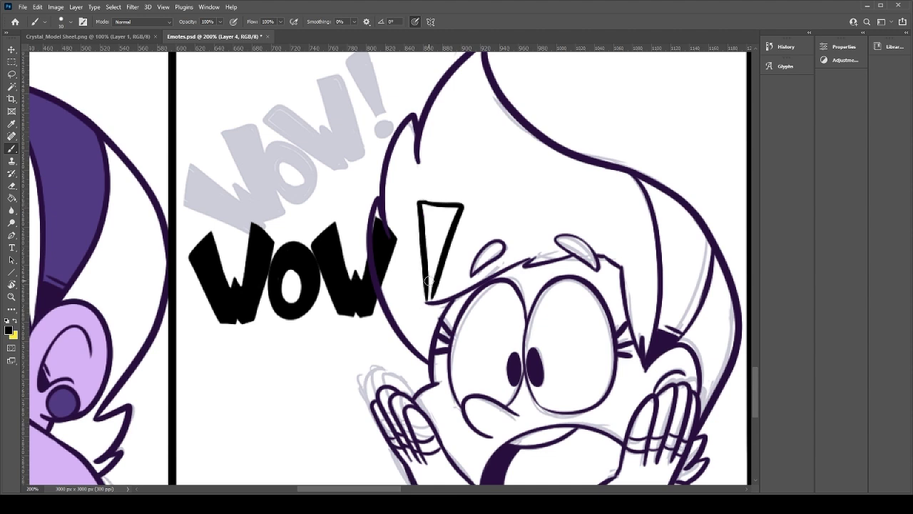
{"action": "key", "text": "e"}
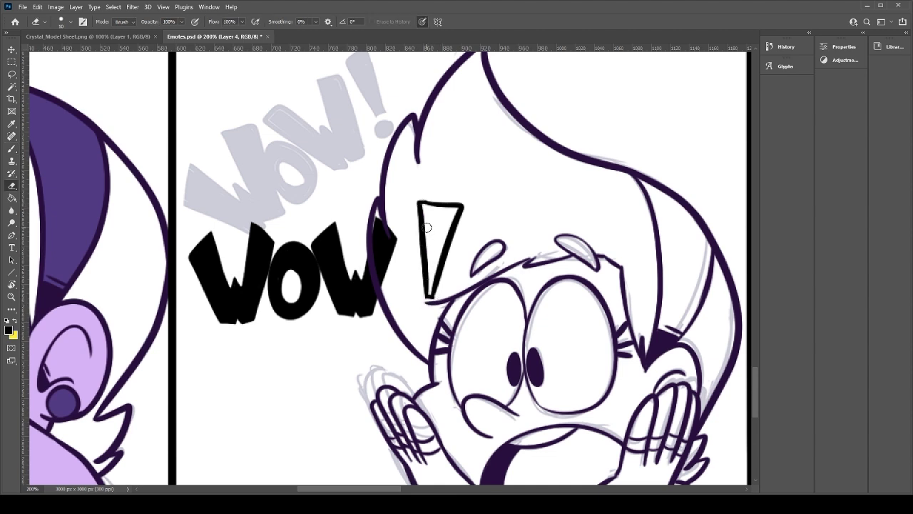
{"action": "key", "text": "b"}
{"action": "mouse_move", "coordinate": [427, 294]}
{"action": "left_mouse_down"}
{"action": "mouse_move", "coordinate": [418, 204]}
{"action": "mouse_move", "coordinate": [467, 203]}
{"action": "left_mouse_up"}
{"action": "key", "text": "e"}
{"action": "key", "text": "b"}
{"action": "left_click_drag", "start_coordinate": [432, 294], "coordinate": [458, 210]}
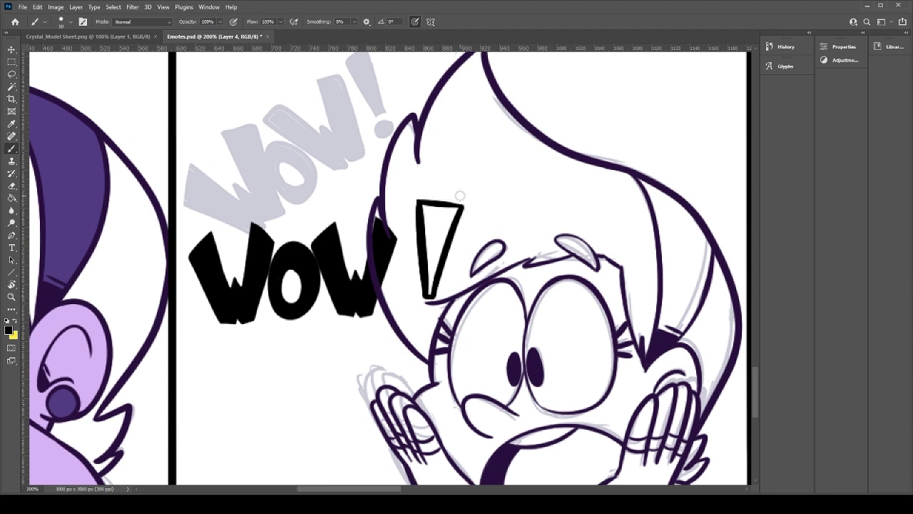
Step: Fill the exclamation mark's stroke with black and paint a round dot beneath it
{"action": "key", "text": "g"}
{"action": "left_click", "coordinate": [435, 239]}
{"action": "key", "text": "b"}
{"action": "mouse_move", "coordinate": [430, 291]}
{"action": "left_mouse_down"}
{"action": "mouse_move", "coordinate": [427, 214]}
{"action": "mouse_move", "coordinate": [455, 208]}
{"action": "mouse_move", "coordinate": [444, 218]}
{"action": "left_mouse_up"}
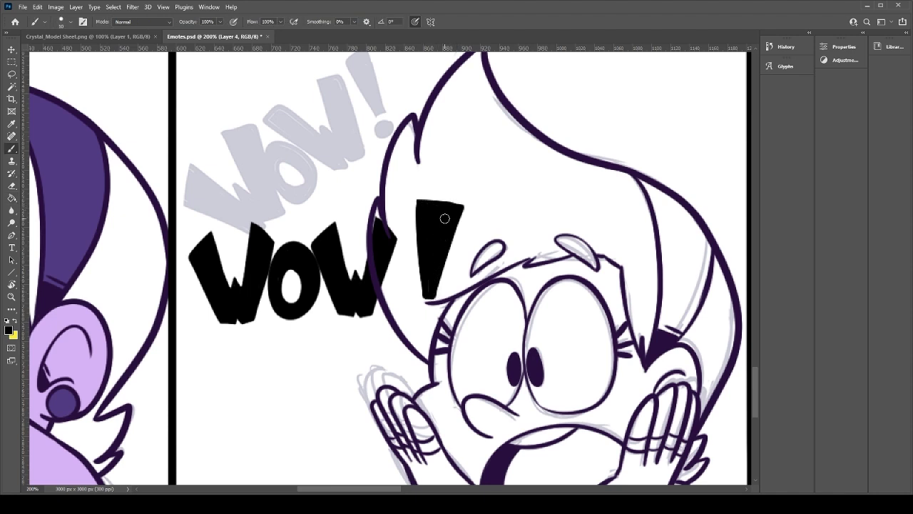
{"action": "left_click_drag", "start_coordinate": [421, 313], "coordinate": [430, 318]}
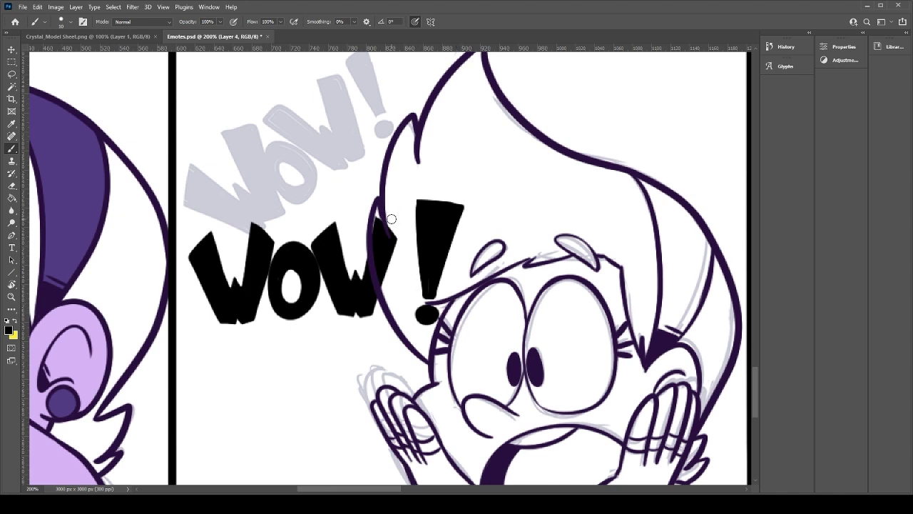
Step: Lasso the exclamation mark, scale it down slightly, move it closer to the second W and deselect
{"action": "key", "text": "l"}
{"action": "mouse_move", "coordinate": [411, 193]}
{"action": "left_mouse_down"}
{"action": "mouse_move", "coordinate": [475, 304]}
{"action": "mouse_move", "coordinate": [400, 286]}
{"action": "mouse_move", "coordinate": [412, 187]}
{"action": "left_mouse_up"}
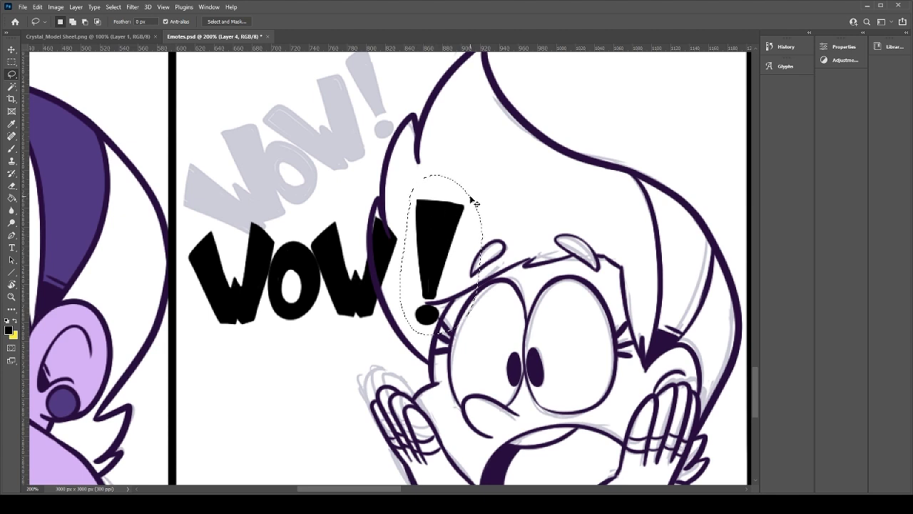
{"action": "key", "text": "ctrl+t"}
{"action": "left_click_drag", "start_coordinate": [483, 175], "coordinate": [473, 188]}
{"action": "left_click_drag", "start_coordinate": [435, 262], "coordinate": [426, 261]}
{"action": "key", "text": "Return"}
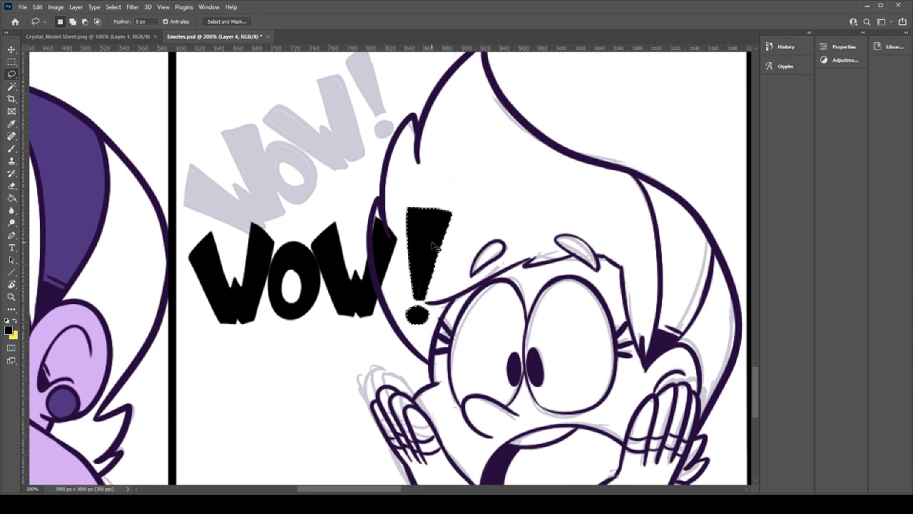
{"action": "key", "text": "ctrl+d"}
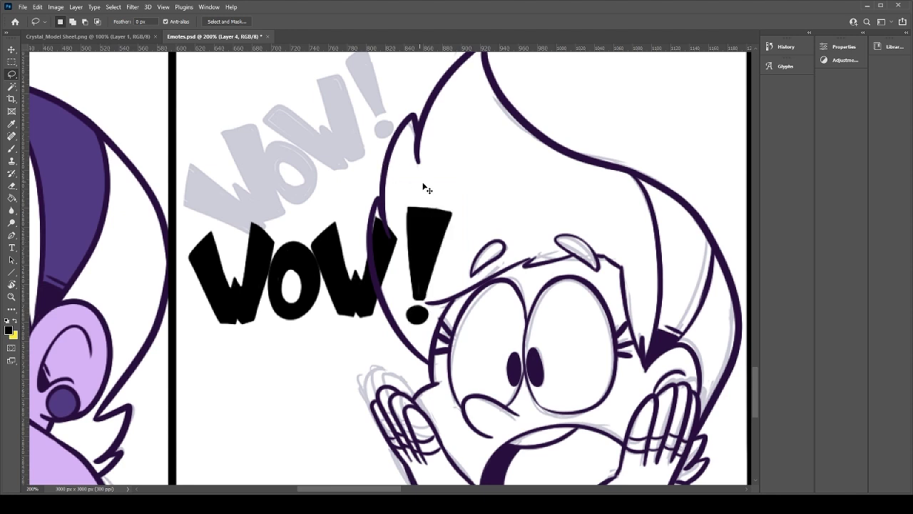
Step: Lasso the WOW! lettering, scale it to about 85%, rotate it about -31°, place it over the grey sketch and deselect
{"action": "key", "text": "ctrl+t"}
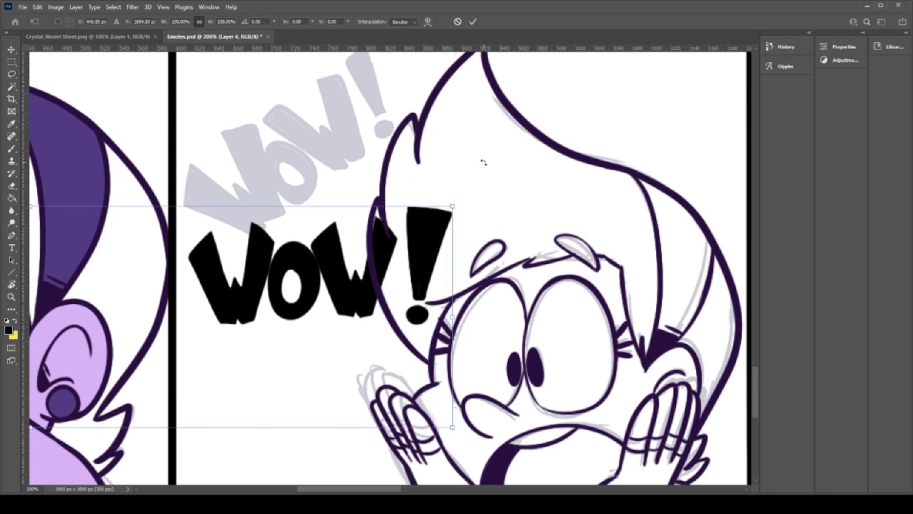
{"action": "key", "text": "Escape"}
{"action": "mouse_move", "coordinate": [288, 343]}
{"action": "left_mouse_down"}
{"action": "mouse_move", "coordinate": [187, 277]}
{"action": "mouse_move", "coordinate": [299, 189]}
{"action": "mouse_move", "coordinate": [461, 198]}
{"action": "mouse_move", "coordinate": [289, 343]}
{"action": "left_mouse_up"}
{"action": "key", "text": "ctrl+t"}
{"action": "mouse_move", "coordinate": [503, 157]}
{"action": "left_mouse_down"}
{"action": "mouse_move", "coordinate": [508, 121]}
{"action": "mouse_move", "coordinate": [430, 63]}
{"action": "left_mouse_up"}
{"action": "mouse_move", "coordinate": [437, 237]}
{"action": "left_mouse_down"}
{"action": "mouse_move", "coordinate": [406, 94]}
{"action": "mouse_move", "coordinate": [456, 253]}
{"action": "left_mouse_up"}
{"action": "left_click_drag", "start_coordinate": [395, 106], "coordinate": [370, 147]}
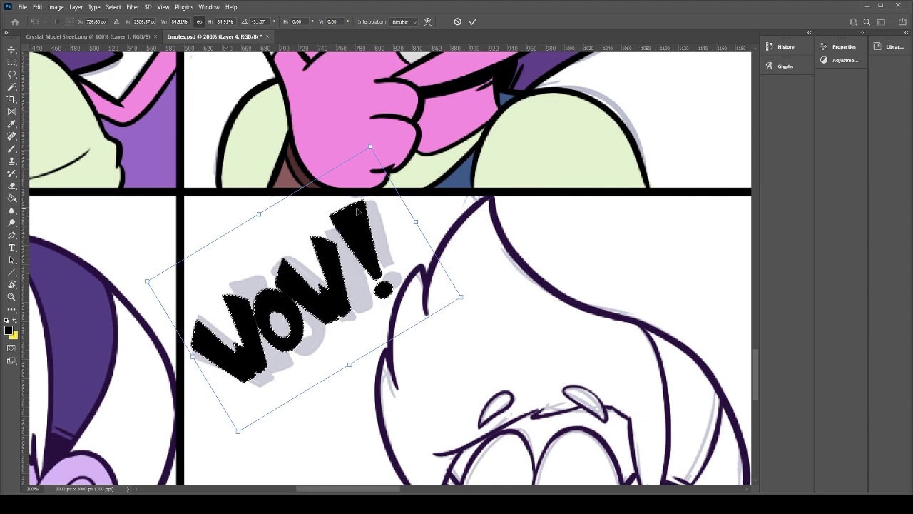
{"action": "key", "text": "Return"}
{"action": "key", "text": "l"}
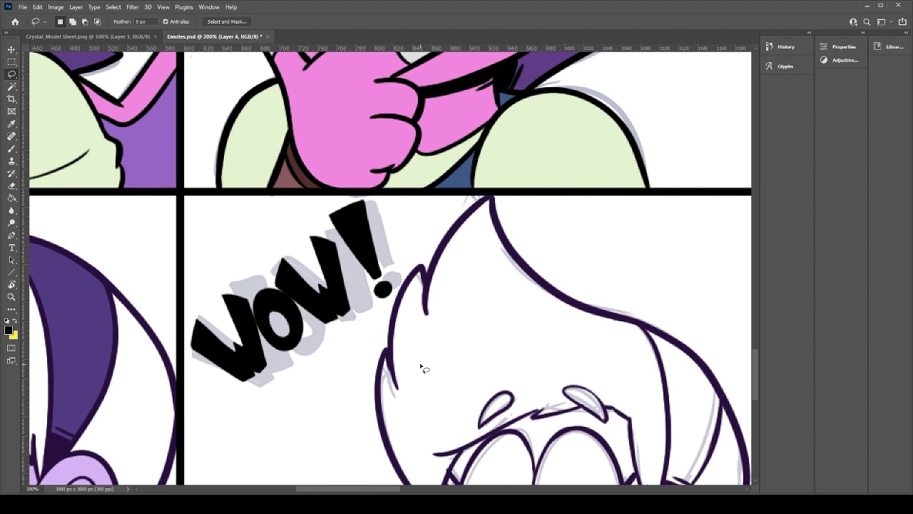
Step: Zoom out to 100% on the fifth-row panels and save Emotes.psd
{"action": "key", "text": "e"}
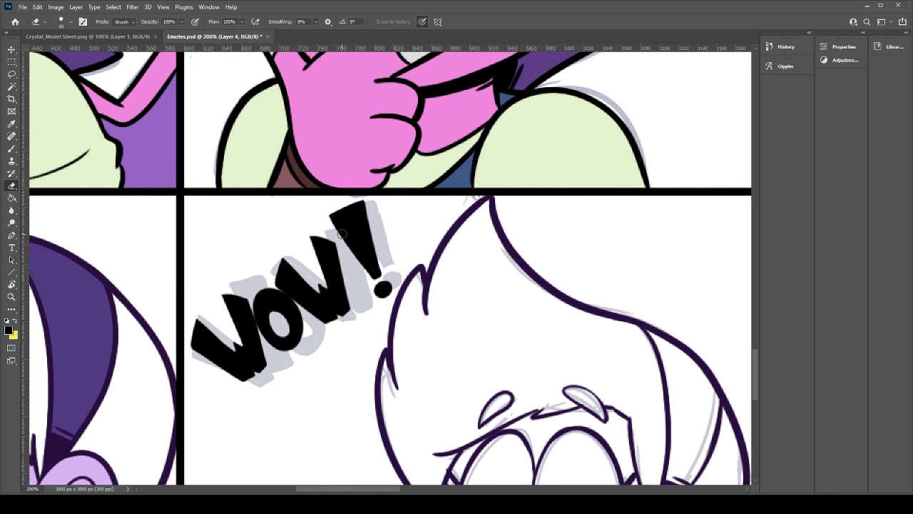
{"action": "mouse_move", "coordinate": [521, 297]}
{"action": "left_mouse_down"}
{"action": "mouse_move", "coordinate": [381, 243]}
{"action": "mouse_move", "coordinate": [395, 183]}
{"action": "left_mouse_up"}
{"action": "key", "text": "b"}
{"action": "mouse_move", "coordinate": [458, 342]}
{"action": "left_mouse_down"}
{"action": "mouse_move", "coordinate": [467, 220]}
{"action": "mouse_move", "coordinate": [426, 334]}
{"action": "left_mouse_up"}
{"action": "key", "text": "ctrl+minus"}
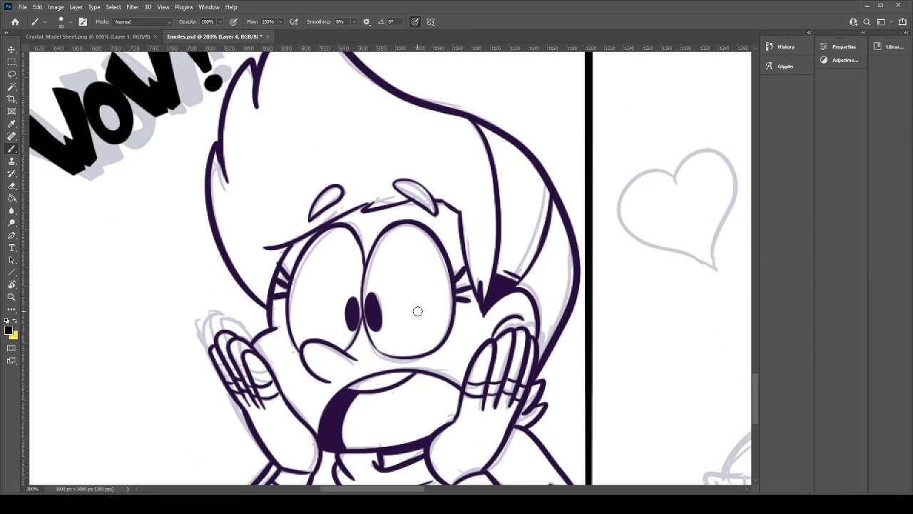
{"action": "key", "text": "ctrl+minus"}
{"action": "key", "text": "ctrl+s"}
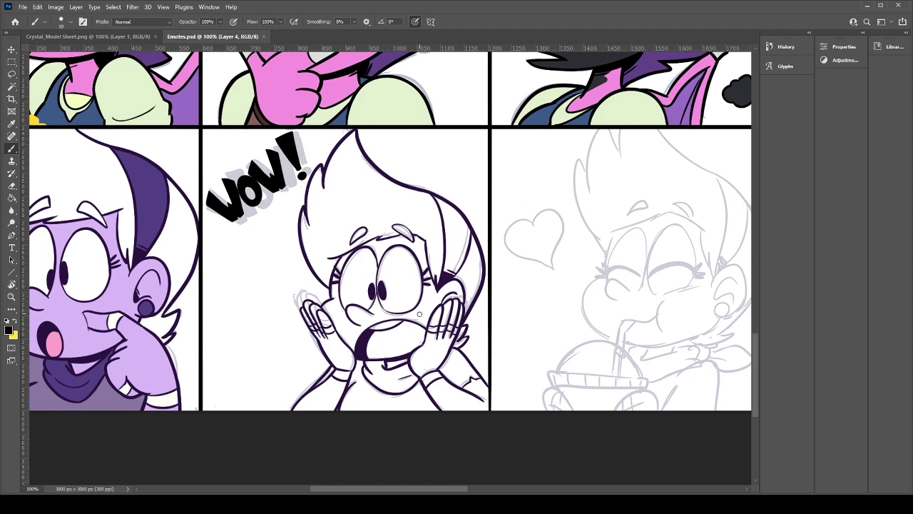
Step: Examine the whole emote sheet at 25% zoom and return to the WOW! panel at 200%
{"action": "scroll", "coordinate": [403, 323], "scroll_direction": "left", "scroll_amount": 5}
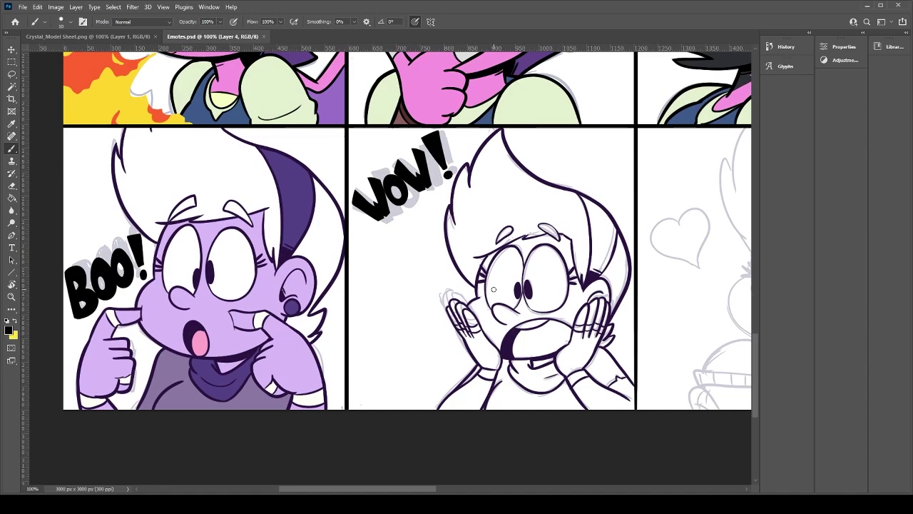
{"action": "left_click_drag", "start_coordinate": [494, 289], "coordinate": [321, 328]}
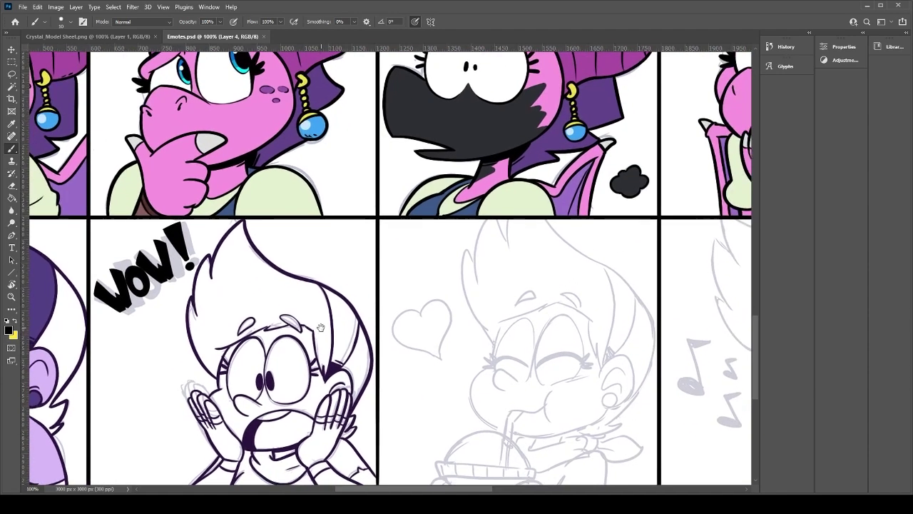
{"action": "key", "text": "ctrl+minus"}
{"action": "key", "text": "ctrl+minus"}
{"action": "key", "text": "ctrl+minus"}
{"action": "key", "text": "ctrl+minus"}
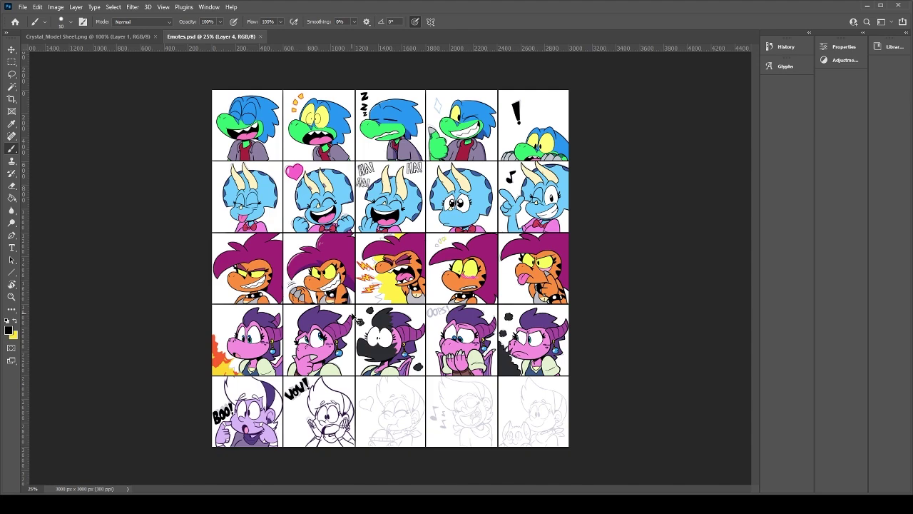
{"action": "key", "text": "ctrl+plus"}
{"action": "key", "text": "ctrl+plus"}
{"action": "key", "text": "ctrl+plus"}
{"action": "key", "text": "ctrl+plus"}
{"action": "key", "text": "ctrl+plus"}
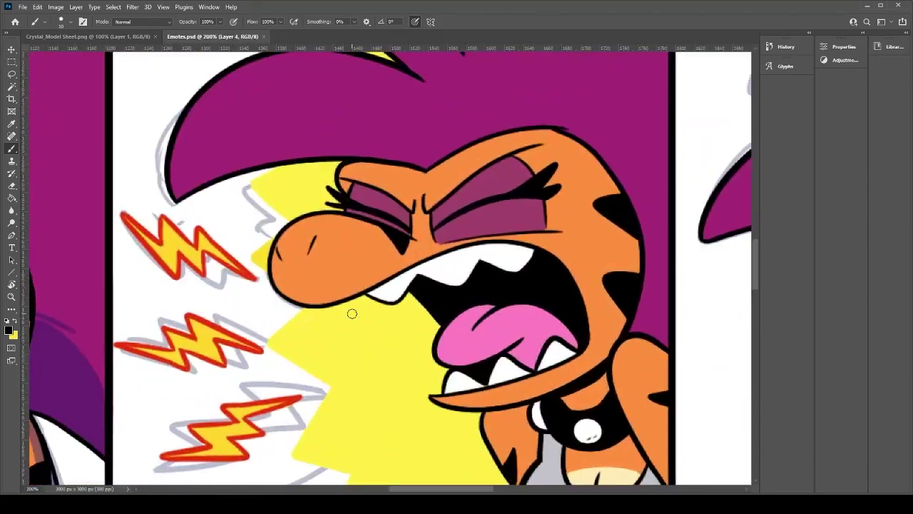
{"action": "left_click_drag", "start_coordinate": [319, 374], "coordinate": [492, 79]}
{"action": "left_click_drag", "start_coordinate": [285, 428], "coordinate": [485, 107]}
{"action": "left_click_drag", "start_coordinate": [235, 456], "coordinate": [448, 184]}
{"action": "left_click_drag", "start_coordinate": [423, 247], "coordinate": [359, 297]}
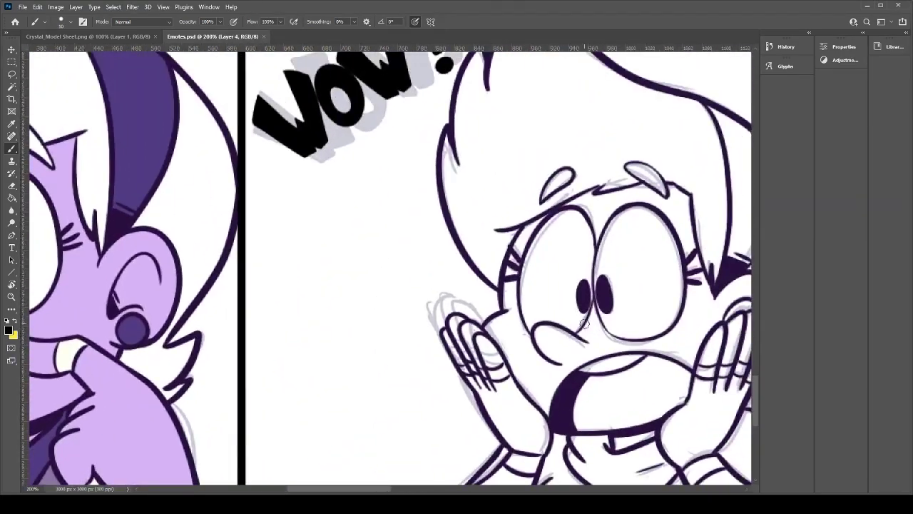
Step: On the colors layer, trace the WOW! character's forehead, cheek and raised fingers in lilac skin sampled from the BOO! character, and hide the grey sketch
{"action": "left_click", "coordinate": [806, 333]}
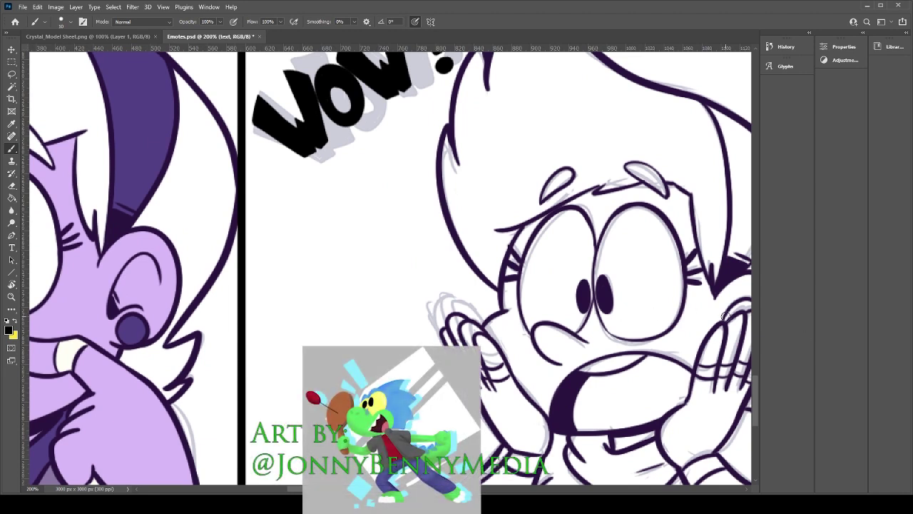
{"action": "left_click", "coordinate": [815, 359]}
{"action": "left_click", "coordinate": [135, 415], "text": "alt"}
{"action": "left_click_drag", "start_coordinate": [560, 376], "coordinate": [463, 363]}
{"action": "left_click_drag", "start_coordinate": [600, 360], "coordinate": [495, 361]}
{"action": "mouse_move", "coordinate": [264, 356]}
{"action": "left_mouse_down"}
{"action": "mouse_move", "coordinate": [248, 318]}
{"action": "mouse_move", "coordinate": [254, 306]}
{"action": "mouse_move", "coordinate": [290, 328]}
{"action": "mouse_move", "coordinate": [294, 307]}
{"action": "mouse_move", "coordinate": [318, 302]}
{"action": "mouse_move", "coordinate": [310, 242]}
{"action": "mouse_move", "coordinate": [337, 208]}
{"action": "mouse_move", "coordinate": [388, 177]}
{"action": "mouse_move", "coordinate": [449, 172]}
{"action": "mouse_move", "coordinate": [474, 185]}
{"action": "left_mouse_up"}
{"action": "left_click", "coordinate": [765, 383]}
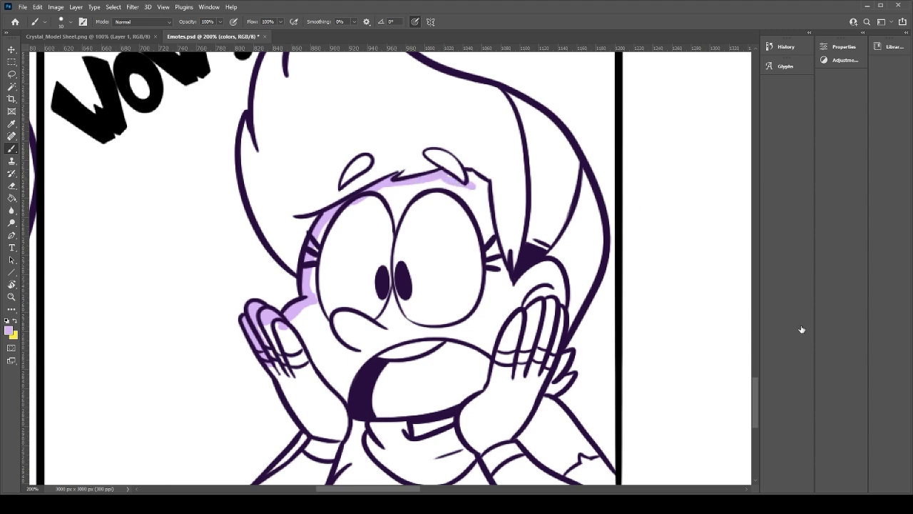
Step: Continue the lilac edging along the far temple, ear, second raised hand and the neck above the scarf
{"action": "key", "text": "alt+bracketright"}
{"action": "key", "text": "e"}
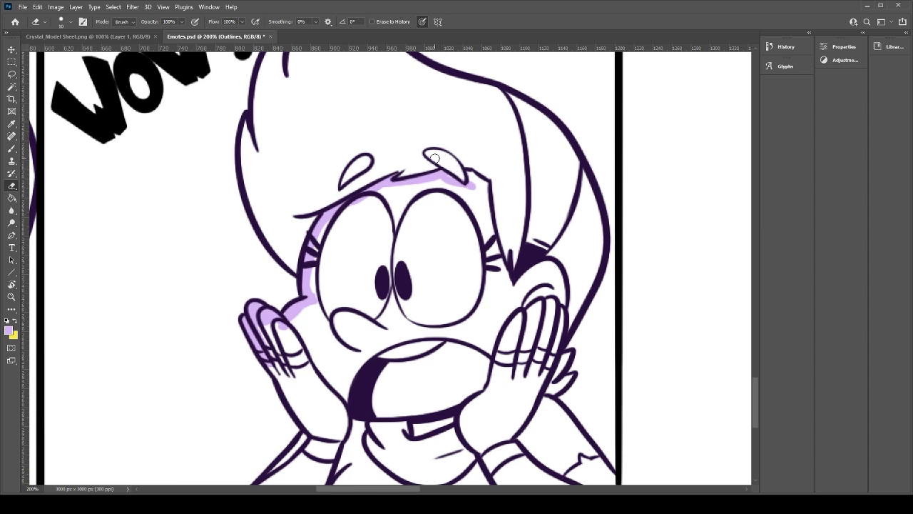
{"action": "key", "text": "alt+bracketleft"}
{"action": "key", "text": "b"}
{"action": "mouse_move", "coordinate": [468, 183]}
{"action": "left_mouse_down"}
{"action": "mouse_move", "coordinate": [477, 194]}
{"action": "mouse_move", "coordinate": [484, 182]}
{"action": "mouse_move", "coordinate": [486, 218]}
{"action": "left_mouse_up"}
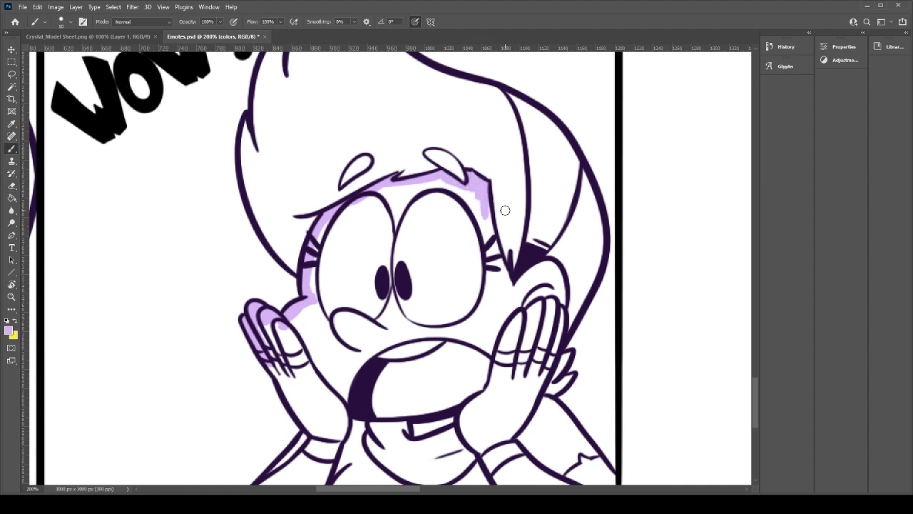
{"action": "mouse_move", "coordinate": [483, 193]}
{"action": "left_mouse_down"}
{"action": "mouse_move", "coordinate": [509, 284]}
{"action": "mouse_move", "coordinate": [520, 290]}
{"action": "mouse_move", "coordinate": [557, 266]}
{"action": "mouse_move", "coordinate": [562, 293]}
{"action": "mouse_move", "coordinate": [552, 322]}
{"action": "mouse_move", "coordinate": [565, 314]}
{"action": "mouse_move", "coordinate": [503, 442]}
{"action": "left_mouse_up"}
{"action": "mouse_move", "coordinate": [418, 424]}
{"action": "left_mouse_down"}
{"action": "mouse_move", "coordinate": [417, 432]}
{"action": "mouse_move", "coordinate": [459, 417]}
{"action": "mouse_move", "coordinate": [432, 423]}
{"action": "left_mouse_up"}
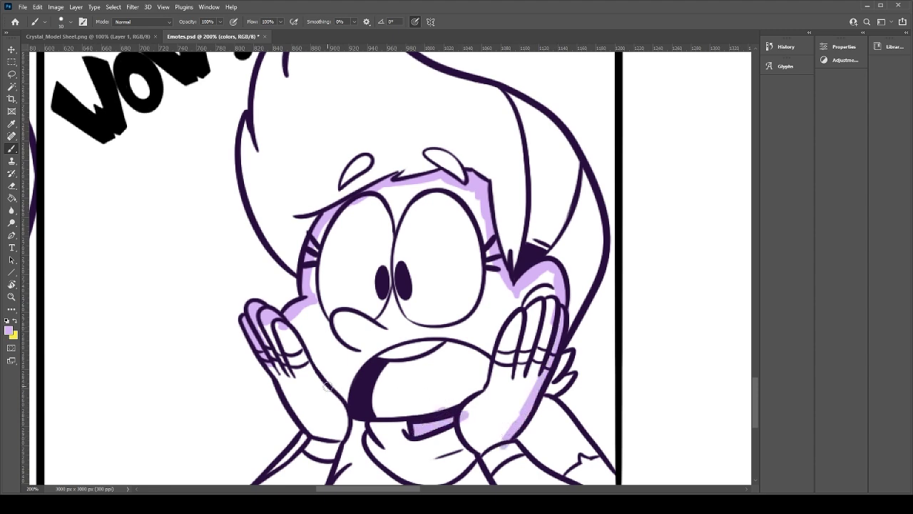
Step: Edge the palm, both forearms and the patch under the torn sleeve in lilac, and fill the face, hands and arms with it
{"action": "mouse_move", "coordinate": [275, 368]}
{"action": "left_mouse_down"}
{"action": "mouse_move", "coordinate": [295, 411]}
{"action": "mouse_move", "coordinate": [276, 373]}
{"action": "mouse_move", "coordinate": [301, 403]}
{"action": "mouse_move", "coordinate": [266, 326]}
{"action": "left_mouse_up"}
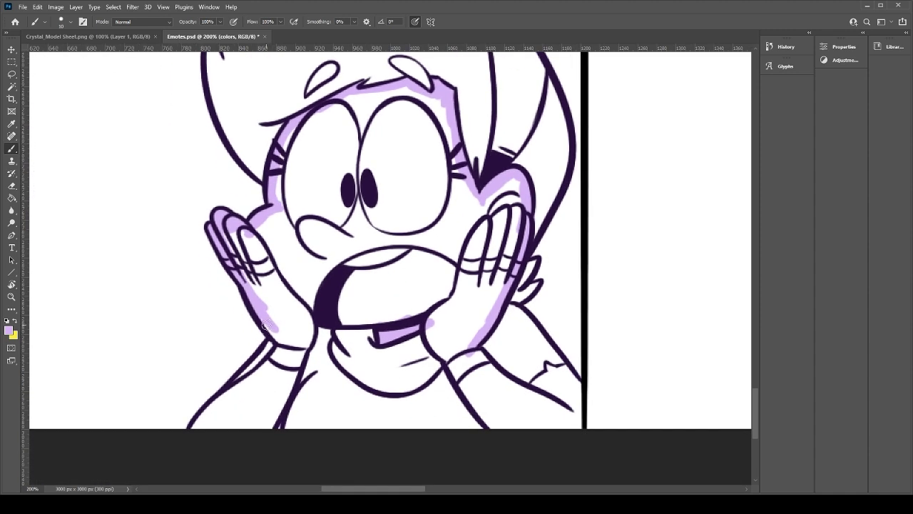
{"action": "mouse_move", "coordinate": [244, 275]}
{"action": "left_mouse_down"}
{"action": "mouse_move", "coordinate": [279, 347]}
{"action": "mouse_move", "coordinate": [191, 428]}
{"action": "left_mouse_up"}
{"action": "mouse_move", "coordinate": [274, 423]}
{"action": "left_mouse_down"}
{"action": "mouse_move", "coordinate": [309, 303]}
{"action": "mouse_move", "coordinate": [311, 321]}
{"action": "mouse_move", "coordinate": [357, 325]}
{"action": "mouse_move", "coordinate": [386, 317]}
{"action": "mouse_move", "coordinate": [385, 304]}
{"action": "mouse_move", "coordinate": [468, 346]}
{"action": "mouse_move", "coordinate": [430, 334]}
{"action": "mouse_move", "coordinate": [425, 321]}
{"action": "mouse_move", "coordinate": [461, 384]}
{"action": "mouse_move", "coordinate": [510, 437]}
{"action": "left_mouse_up"}
{"action": "mouse_move", "coordinate": [483, 346]}
{"action": "left_mouse_down"}
{"action": "mouse_move", "coordinate": [533, 398]}
{"action": "mouse_move", "coordinate": [490, 365]}
{"action": "mouse_move", "coordinate": [540, 395]}
{"action": "mouse_move", "coordinate": [533, 388]}
{"action": "mouse_move", "coordinate": [549, 368]}
{"action": "mouse_move", "coordinate": [580, 391]}
{"action": "mouse_move", "coordinate": [565, 369]}
{"action": "mouse_move", "coordinate": [579, 389]}
{"action": "mouse_move", "coordinate": [575, 446]}
{"action": "left_mouse_up"}
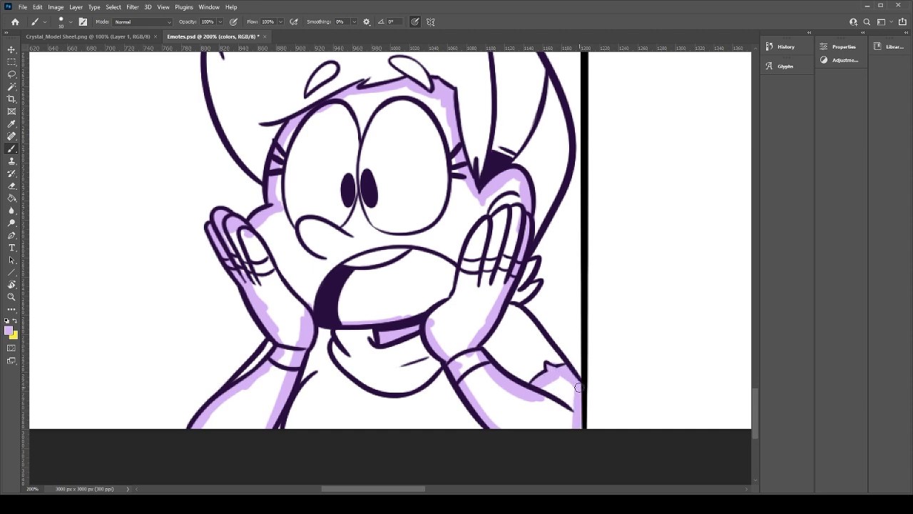
{"action": "key", "text": "g"}
{"action": "left_click", "coordinate": [389, 217]}
{"action": "key", "text": "b"}
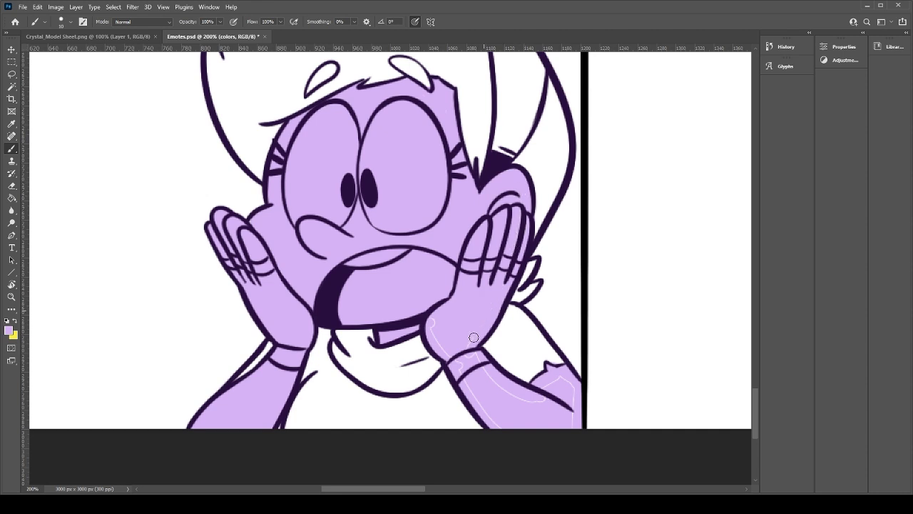
Step: Paint over the pale gaps left in the hand and forearm near the torn sleeve, and colour the upper teeth white
{"action": "left_click_drag", "start_coordinate": [449, 347], "coordinate": [422, 315]}
{"action": "left_click_drag", "start_coordinate": [457, 369], "coordinate": [520, 443]}
{"action": "mouse_move", "coordinate": [471, 352]}
{"action": "left_mouse_down"}
{"action": "mouse_move", "coordinate": [544, 407]}
{"action": "mouse_move", "coordinate": [563, 396]}
{"action": "mouse_move", "coordinate": [536, 396]}
{"action": "mouse_move", "coordinate": [543, 385]}
{"action": "mouse_move", "coordinate": [573, 376]}
{"action": "mouse_move", "coordinate": [555, 433]}
{"action": "left_mouse_up"}
{"action": "left_click", "coordinate": [254, 321], "text": "alt"}
{"action": "mouse_move", "coordinate": [345, 264]}
{"action": "left_mouse_down"}
{"action": "mouse_move", "coordinate": [402, 251]}
{"action": "mouse_move", "coordinate": [355, 261]}
{"action": "left_mouse_up"}
Step: Edge the eye above the nose in white along its outline and fill it with white
{"action": "mouse_move", "coordinate": [300, 156]}
{"action": "left_mouse_down"}
{"action": "mouse_move", "coordinate": [310, 300]}
{"action": "mouse_move", "coordinate": [336, 253]}
{"action": "left_mouse_up"}
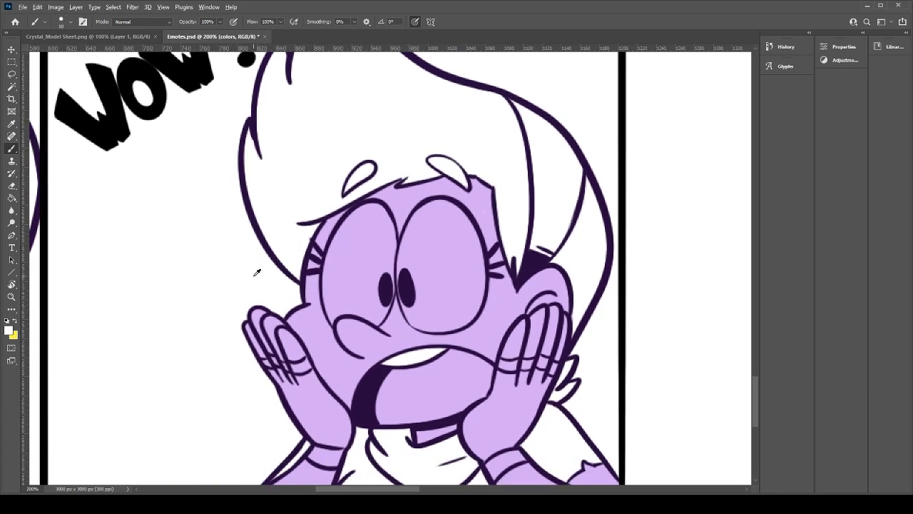
{"action": "mouse_move", "coordinate": [330, 324]}
{"action": "left_mouse_down"}
{"action": "mouse_move", "coordinate": [334, 268]}
{"action": "mouse_move", "coordinate": [331, 318]}
{"action": "mouse_move", "coordinate": [327, 271]}
{"action": "left_mouse_up"}
{"action": "key", "text": "ctrl+z"}
{"action": "left_click_drag", "start_coordinate": [331, 308], "coordinate": [343, 229]}
{"action": "mouse_move", "coordinate": [333, 265]}
{"action": "left_mouse_down"}
{"action": "mouse_move", "coordinate": [356, 212]}
{"action": "mouse_move", "coordinate": [349, 221]}
{"action": "mouse_move", "coordinate": [382, 211]}
{"action": "mouse_move", "coordinate": [393, 254]}
{"action": "mouse_move", "coordinate": [390, 229]}
{"action": "left_mouse_up"}
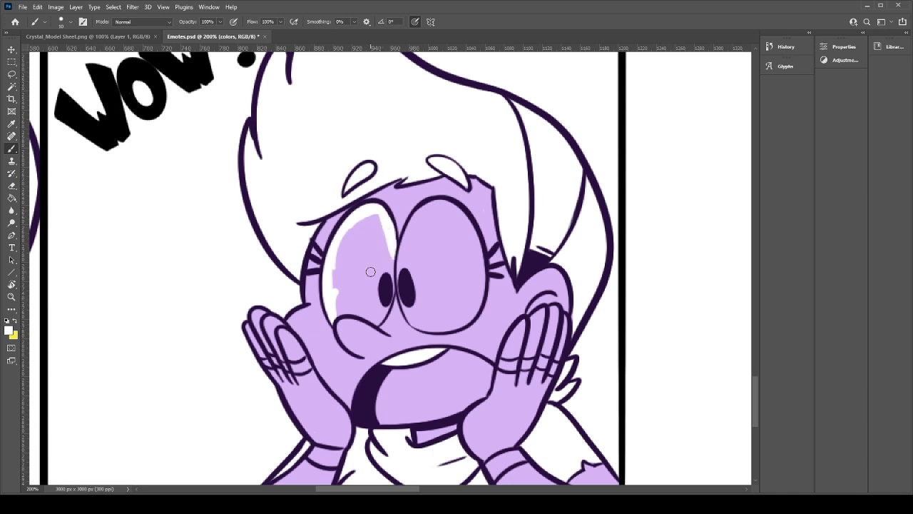
{"action": "left_click_drag", "start_coordinate": [377, 322], "coordinate": [389, 238]}
{"action": "left_click_drag", "start_coordinate": [376, 317], "coordinate": [341, 311]}
{"action": "key", "text": "g"}
{"action": "left_click", "coordinate": [359, 278]}
{"action": "key", "text": "b"}
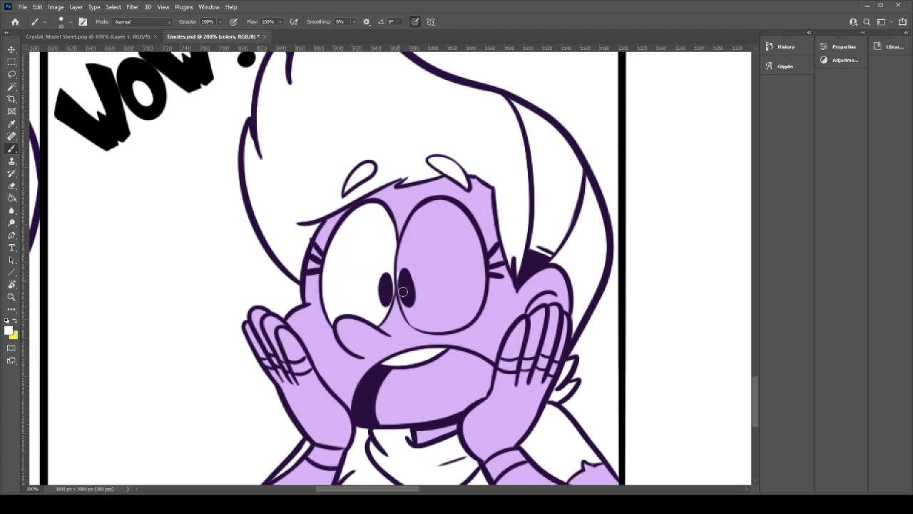
Step: Edge the eye nearer the ear in white and fill it with white
{"action": "mouse_move", "coordinate": [445, 324]}
{"action": "left_mouse_down"}
{"action": "mouse_move", "coordinate": [416, 323]}
{"action": "mouse_move", "coordinate": [436, 326]}
{"action": "mouse_move", "coordinate": [419, 327]}
{"action": "mouse_move", "coordinate": [457, 309]}
{"action": "mouse_move", "coordinate": [445, 323]}
{"action": "mouse_move", "coordinate": [476, 292]}
{"action": "mouse_move", "coordinate": [453, 325]}
{"action": "mouse_move", "coordinate": [475, 264]}
{"action": "mouse_move", "coordinate": [470, 310]}
{"action": "mouse_move", "coordinate": [467, 235]}
{"action": "mouse_move", "coordinate": [480, 285]}
{"action": "mouse_move", "coordinate": [450, 218]}
{"action": "mouse_move", "coordinate": [466, 225]}
{"action": "mouse_move", "coordinate": [439, 208]}
{"action": "mouse_move", "coordinate": [456, 209]}
{"action": "mouse_move", "coordinate": [420, 224]}
{"action": "mouse_move", "coordinate": [428, 205]}
{"action": "mouse_move", "coordinate": [401, 248]}
{"action": "mouse_move", "coordinate": [416, 238]}
{"action": "mouse_move", "coordinate": [405, 282]}
{"action": "left_mouse_up"}
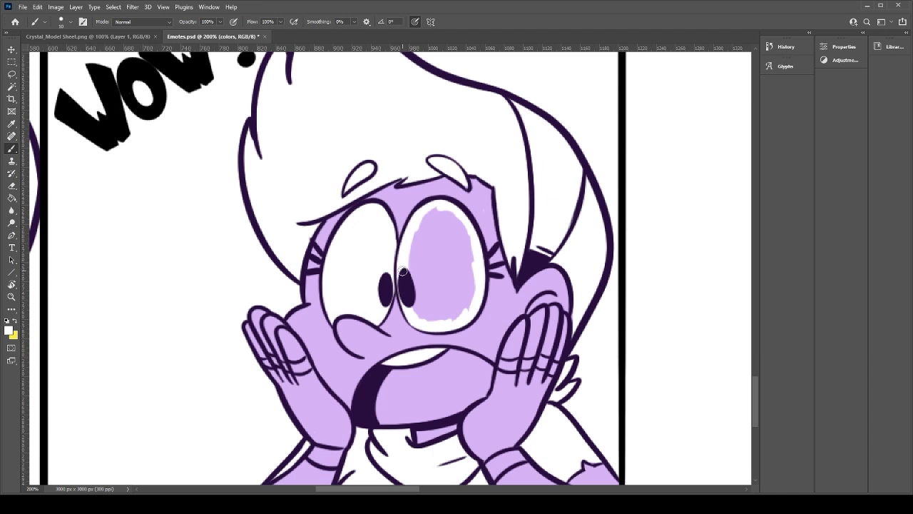
{"action": "key", "text": "g"}
{"action": "left_click", "coordinate": [428, 276]}
{"action": "key", "text": "b"}
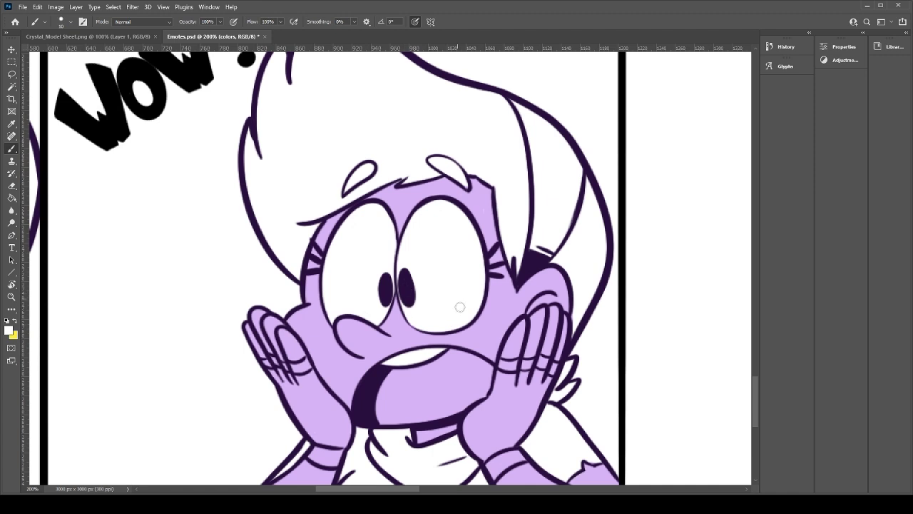
{"action": "left_click", "coordinate": [473, 206], "text": "alt"}
{"action": "left_click_drag", "start_coordinate": [468, 286], "coordinate": [448, 323]}
{"action": "key", "text": "ctrl+z"}
Step: Show the light blue backdrop layer and paint white hair along the hairline, eyebrow and sideburn on the colors layer
{"action": "left_click", "coordinate": [461, 291], "text": "alt"}
{"action": "left_click", "coordinate": [772, 417]}
{"action": "mouse_move", "coordinate": [294, 275]}
{"action": "left_mouse_down"}
{"action": "mouse_move", "coordinate": [327, 202]}
{"action": "mouse_move", "coordinate": [320, 217]}
{"action": "mouse_move", "coordinate": [374, 180]}
{"action": "left_mouse_up"}
{"action": "left_click_drag", "start_coordinate": [329, 211], "coordinate": [416, 166]}
{"action": "left_click_drag", "start_coordinate": [367, 191], "coordinate": [411, 172]}
{"action": "key", "text": "ctrl+z"}
{"action": "key", "text": "ctrl+z"}
{"action": "mouse_move", "coordinate": [349, 201]}
{"action": "left_mouse_down"}
{"action": "mouse_move", "coordinate": [448, 162]}
{"action": "mouse_move", "coordinate": [410, 182]}
{"action": "mouse_move", "coordinate": [467, 163]}
{"action": "mouse_move", "coordinate": [464, 184]}
{"action": "mouse_move", "coordinate": [441, 166]}
{"action": "mouse_move", "coordinate": [457, 163]}
{"action": "mouse_move", "coordinate": [441, 164]}
{"action": "mouse_move", "coordinate": [480, 168]}
{"action": "mouse_move", "coordinate": [502, 157]}
{"action": "mouse_move", "coordinate": [486, 173]}
{"action": "mouse_move", "coordinate": [498, 186]}
{"action": "mouse_move", "coordinate": [503, 165]}
{"action": "mouse_move", "coordinate": [504, 249]}
{"action": "mouse_move", "coordinate": [518, 262]}
{"action": "mouse_move", "coordinate": [521, 207]}
{"action": "mouse_move", "coordinate": [525, 215]}
{"action": "mouse_move", "coordinate": [517, 237]}
{"action": "mouse_move", "coordinate": [523, 183]}
{"action": "left_mouse_up"}
{"action": "left_click", "coordinate": [490, 197], "text": "alt"}
{"action": "left_click", "coordinate": [501, 188], "text": "alt"}
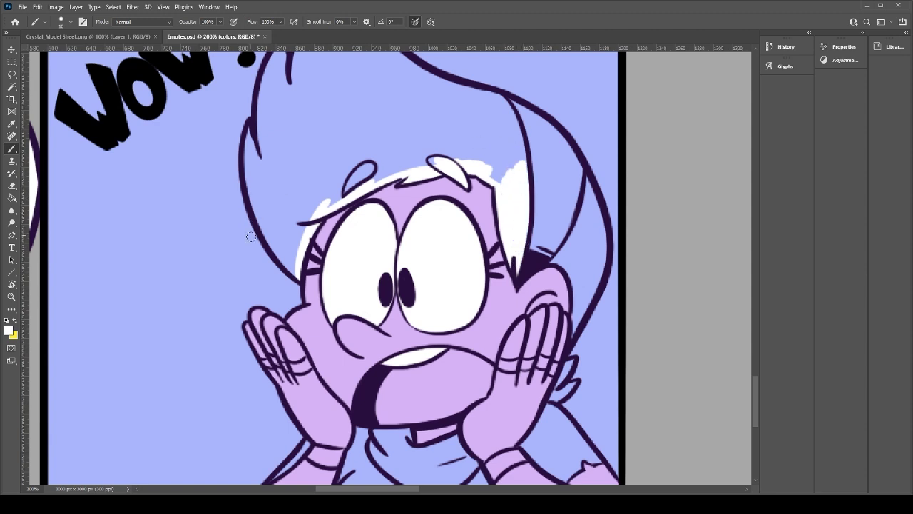
Step: Colour the tall front hair white up to its tip and paint over the gaps along its outline
{"action": "mouse_move", "coordinate": [297, 275]}
{"action": "left_mouse_down"}
{"action": "mouse_move", "coordinate": [251, 180]}
{"action": "mouse_move", "coordinate": [250, 131]}
{"action": "mouse_move", "coordinate": [260, 240]}
{"action": "mouse_move", "coordinate": [249, 223]}
{"action": "mouse_move", "coordinate": [266, 175]}
{"action": "mouse_move", "coordinate": [276, 165]}
{"action": "mouse_move", "coordinate": [278, 190]}
{"action": "mouse_move", "coordinate": [331, 100]}
{"action": "mouse_move", "coordinate": [326, 117]}
{"action": "mouse_move", "coordinate": [341, 109]}
{"action": "mouse_move", "coordinate": [337, 118]}
{"action": "mouse_move", "coordinate": [347, 114]}
{"action": "mouse_move", "coordinate": [385, 168]}
{"action": "left_mouse_up"}
{"action": "mouse_move", "coordinate": [398, 183]}
{"action": "left_mouse_down"}
{"action": "mouse_move", "coordinate": [498, 236]}
{"action": "mouse_move", "coordinate": [497, 224]}
{"action": "mouse_move", "coordinate": [510, 294]}
{"action": "mouse_move", "coordinate": [507, 248]}
{"action": "mouse_move", "coordinate": [503, 294]}
{"action": "mouse_move", "coordinate": [434, 249]}
{"action": "left_mouse_up"}
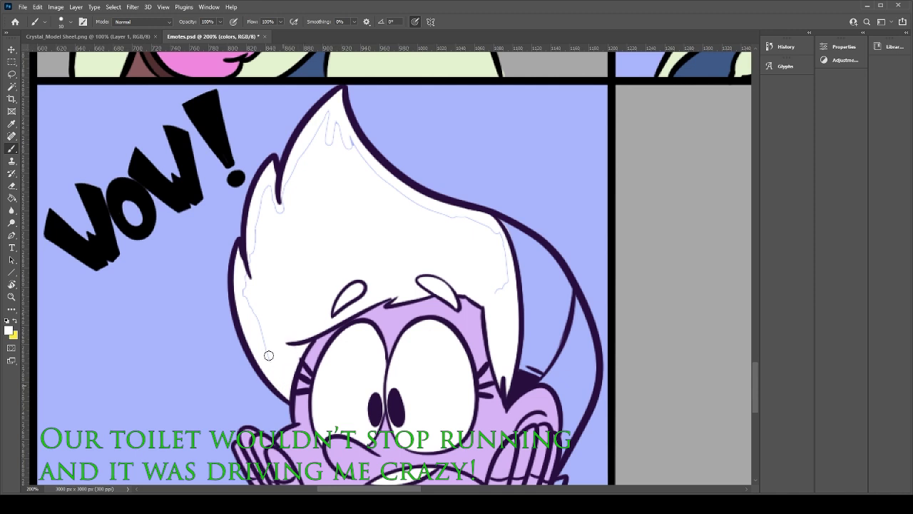
{"action": "mouse_move", "coordinate": [282, 226]}
{"action": "left_mouse_down"}
{"action": "mouse_move", "coordinate": [301, 151]}
{"action": "mouse_move", "coordinate": [328, 118]}
{"action": "mouse_move", "coordinate": [347, 166]}
{"action": "left_mouse_up"}
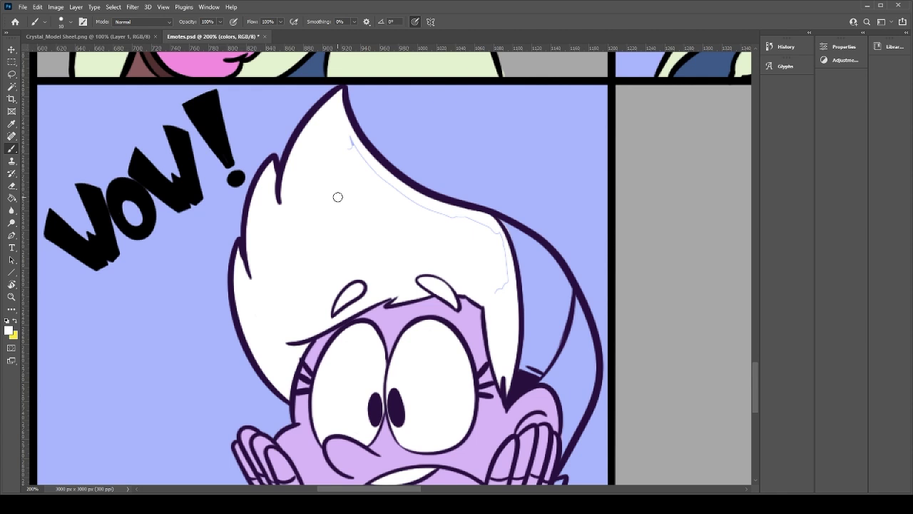
{"action": "mouse_move", "coordinate": [344, 140]}
{"action": "left_mouse_down"}
{"action": "mouse_move", "coordinate": [450, 214]}
{"action": "mouse_move", "coordinate": [441, 214]}
{"action": "mouse_move", "coordinate": [495, 232]}
{"action": "mouse_move", "coordinate": [485, 227]}
{"action": "mouse_move", "coordinate": [505, 245]}
{"action": "mouse_move", "coordinate": [500, 289]}
{"action": "mouse_move", "coordinate": [495, 264]}
{"action": "left_mouse_up"}
Step: Paint the back lock of hair and the tuft behind the hand white, and hide the light blue backdrop
{"action": "mouse_move", "coordinate": [578, 296]}
{"action": "left_mouse_down"}
{"action": "mouse_move", "coordinate": [584, 385]}
{"action": "mouse_move", "coordinate": [592, 375]}
{"action": "mouse_move", "coordinate": [574, 416]}
{"action": "left_mouse_up"}
{"action": "left_click_drag", "start_coordinate": [593, 373], "coordinate": [571, 430]}
{"action": "left_click_drag", "start_coordinate": [573, 417], "coordinate": [546, 288]}
{"action": "mouse_move", "coordinate": [535, 332]}
{"action": "left_mouse_down"}
{"action": "mouse_move", "coordinate": [547, 287]}
{"action": "mouse_move", "coordinate": [539, 307]}
{"action": "mouse_move", "coordinate": [543, 274]}
{"action": "mouse_move", "coordinate": [530, 245]}
{"action": "mouse_move", "coordinate": [534, 271]}
{"action": "mouse_move", "coordinate": [519, 251]}
{"action": "mouse_move", "coordinate": [546, 203]}
{"action": "mouse_move", "coordinate": [550, 171]}
{"action": "mouse_move", "coordinate": [539, 242]}
{"action": "mouse_move", "coordinate": [551, 230]}
{"action": "mouse_move", "coordinate": [535, 239]}
{"action": "mouse_move", "coordinate": [542, 252]}
{"action": "left_mouse_up"}
{"action": "mouse_move", "coordinate": [531, 347]}
{"action": "left_mouse_down"}
{"action": "mouse_move", "coordinate": [518, 388]}
{"action": "mouse_move", "coordinate": [536, 374]}
{"action": "mouse_move", "coordinate": [524, 380]}
{"action": "left_mouse_up"}
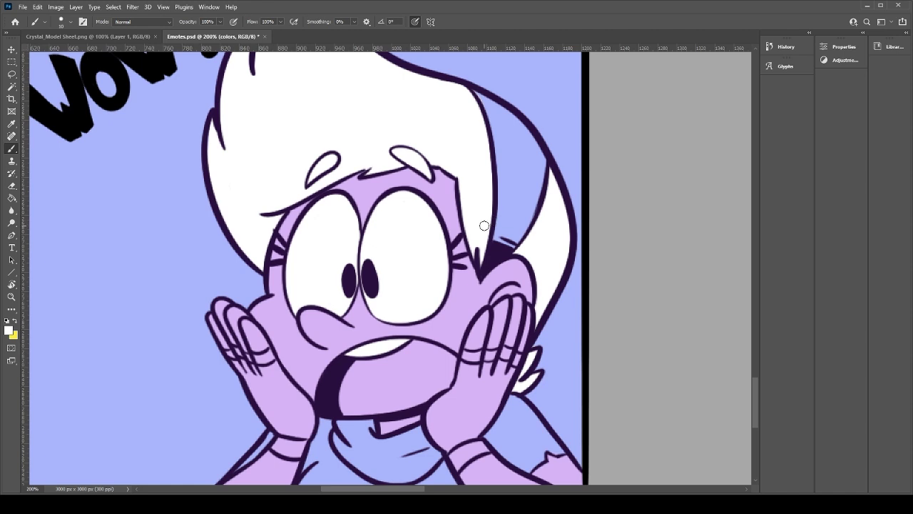
{"action": "scroll", "coordinate": [449, 261], "scroll_direction": "up", "scroll_amount": 3}
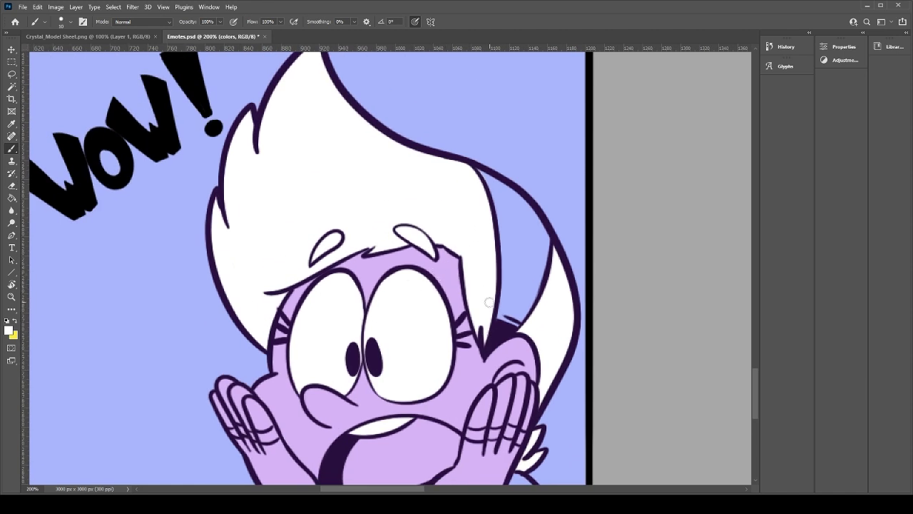
{"action": "scroll", "coordinate": [476, 243], "scroll_direction": "down", "scroll_amount": 8}
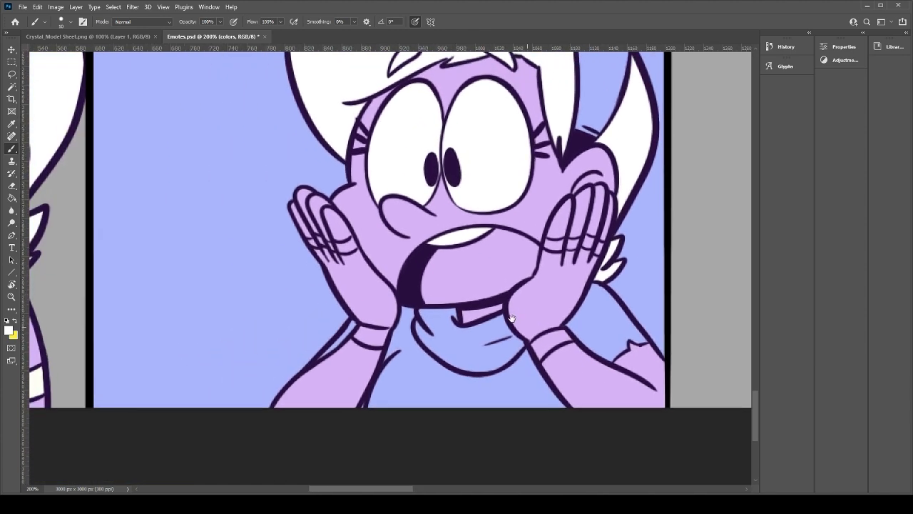
{"action": "scroll", "coordinate": [447, 328], "scroll_direction": "left", "scroll_amount": 5}
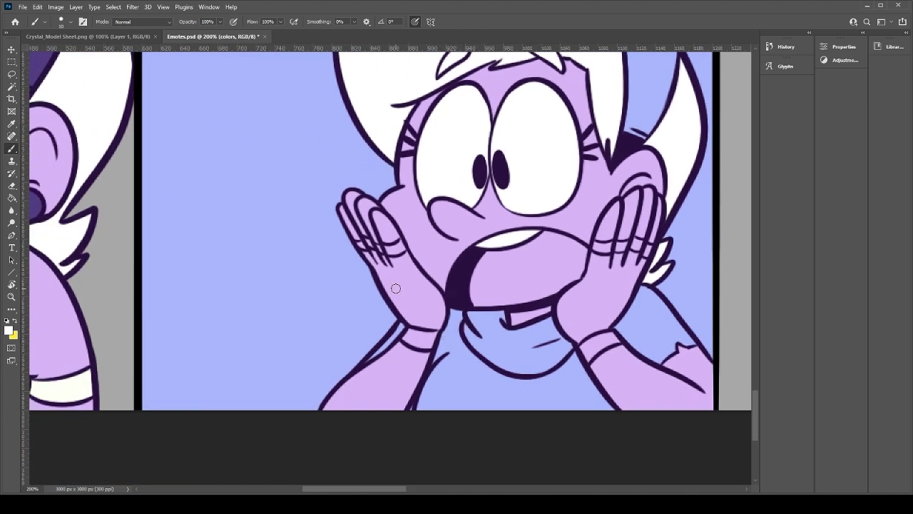
{"action": "left_click", "coordinate": [767, 414]}
Step: Paint the stripe at the back of the hair with the dark purple sampled from the BOO! character
{"action": "left_click_drag", "start_coordinate": [124, 197], "coordinate": [259, 330]}
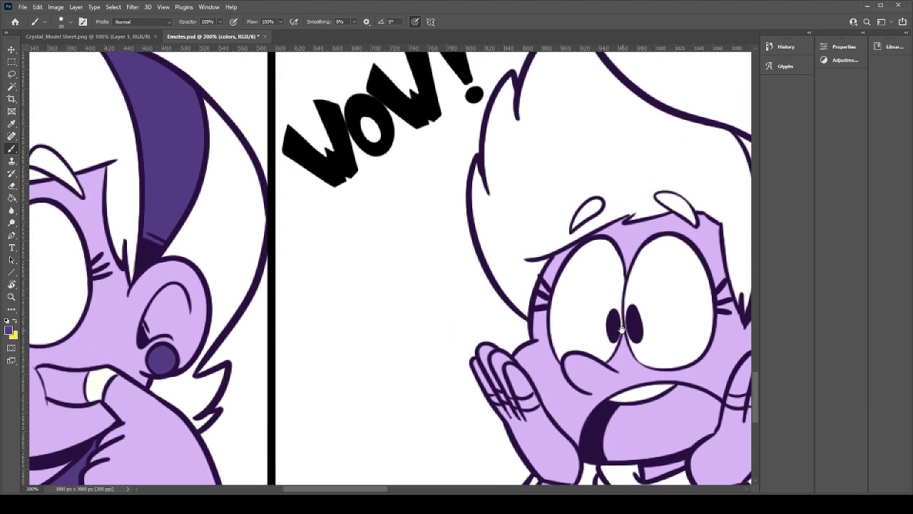
{"action": "scroll", "coordinate": [603, 314], "scroll_direction": "right", "scroll_amount": 5}
{"action": "mouse_move", "coordinate": [614, 257]}
{"action": "left_mouse_down"}
{"action": "mouse_move", "coordinate": [612, 271]}
{"action": "mouse_move", "coordinate": [627, 267]}
{"action": "mouse_move", "coordinate": [652, 187]}
{"action": "mouse_move", "coordinate": [624, 150]}
{"action": "mouse_move", "coordinate": [590, 128]}
{"action": "mouse_move", "coordinate": [616, 175]}
{"action": "mouse_move", "coordinate": [607, 224]}
{"action": "left_mouse_up"}
{"action": "key", "text": "ctrl+z"}
{"action": "left_click_drag", "start_coordinate": [593, 129], "coordinate": [615, 236]}
{"action": "mouse_move", "coordinate": [607, 197]}
{"action": "left_mouse_down"}
{"action": "mouse_move", "coordinate": [604, 166]}
{"action": "mouse_move", "coordinate": [604, 263]}
{"action": "mouse_move", "coordinate": [610, 221]}
{"action": "mouse_move", "coordinate": [624, 259]}
{"action": "mouse_move", "coordinate": [649, 219]}
{"action": "mouse_move", "coordinate": [623, 231]}
{"action": "mouse_move", "coordinate": [645, 193]}
{"action": "mouse_move", "coordinate": [614, 204]}
{"action": "mouse_move", "coordinate": [635, 169]}
{"action": "mouse_move", "coordinate": [613, 189]}
{"action": "mouse_move", "coordinate": [609, 143]}
{"action": "left_mouse_up"}
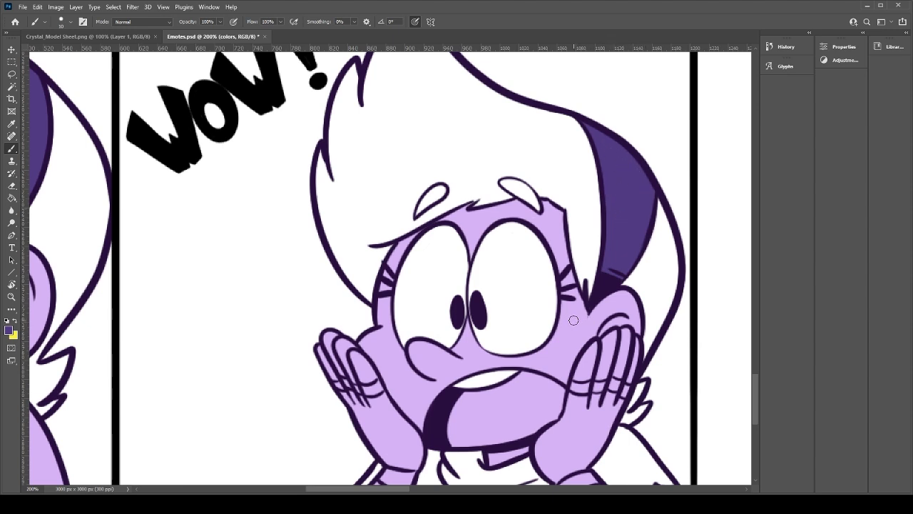
Step: Edge the neck scarf in the same dark purple and fill it
{"action": "mouse_move", "coordinate": [486, 437]}
{"action": "left_mouse_down"}
{"action": "mouse_move", "coordinate": [483, 300]}
{"action": "mouse_move", "coordinate": [485, 357]}
{"action": "mouse_move", "coordinate": [477, 327]}
{"action": "mouse_move", "coordinate": [479, 340]}
{"action": "mouse_move", "coordinate": [521, 329]}
{"action": "mouse_move", "coordinate": [530, 361]}
{"action": "mouse_move", "coordinate": [542, 358]}
{"action": "mouse_move", "coordinate": [521, 374]}
{"action": "mouse_move", "coordinate": [453, 350]}
{"action": "mouse_move", "coordinate": [487, 376]}
{"action": "mouse_move", "coordinate": [440, 336]}
{"action": "mouse_move", "coordinate": [445, 326]}
{"action": "mouse_move", "coordinate": [451, 356]}
{"action": "mouse_move", "coordinate": [443, 318]}
{"action": "mouse_move", "coordinate": [466, 318]}
{"action": "mouse_move", "coordinate": [454, 319]}
{"action": "mouse_move", "coordinate": [463, 336]}
{"action": "mouse_move", "coordinate": [459, 321]}
{"action": "mouse_move", "coordinate": [474, 317]}
{"action": "mouse_move", "coordinate": [441, 320]}
{"action": "mouse_move", "coordinate": [446, 333]}
{"action": "mouse_move", "coordinate": [441, 319]}
{"action": "mouse_move", "coordinate": [474, 319]}
{"action": "mouse_move", "coordinate": [444, 325]}
{"action": "mouse_move", "coordinate": [447, 338]}
{"action": "mouse_move", "coordinate": [467, 348]}
{"action": "mouse_move", "coordinate": [456, 321]}
{"action": "mouse_move", "coordinate": [448, 326]}
{"action": "mouse_move", "coordinate": [489, 365]}
{"action": "mouse_move", "coordinate": [511, 370]}
{"action": "mouse_move", "coordinate": [486, 368]}
{"action": "mouse_move", "coordinate": [485, 351]}
{"action": "mouse_move", "coordinate": [510, 352]}
{"action": "left_mouse_up"}
{"action": "key", "text": "ctrl+z"}
{"action": "key", "text": "ctrl+z"}
{"action": "key", "text": "g"}
{"action": "left_click", "coordinate": [469, 342]}
{"action": "key", "text": "b"}
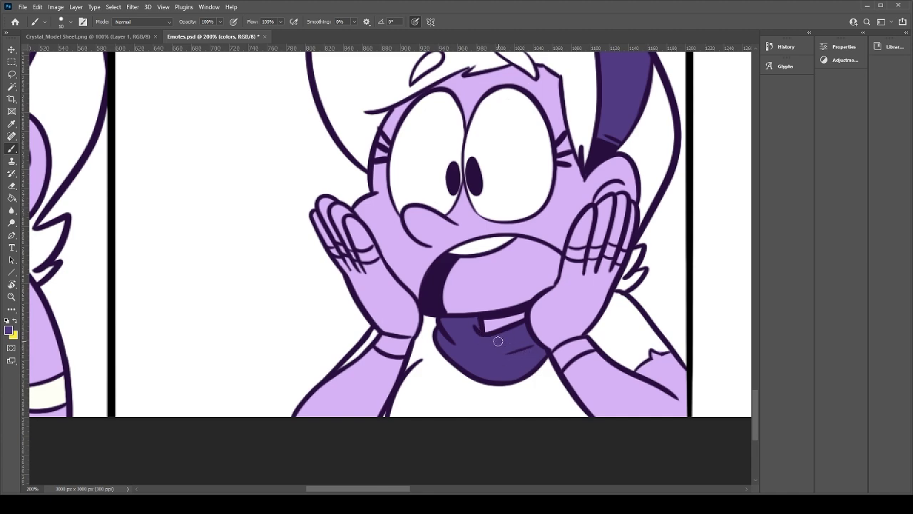
Step: Edge the WOW! character's tongue with pink sampled from the BOO! character's tongue and fill it
{"action": "scroll", "coordinate": [467, 331], "scroll_direction": "left", "scroll_amount": 10}
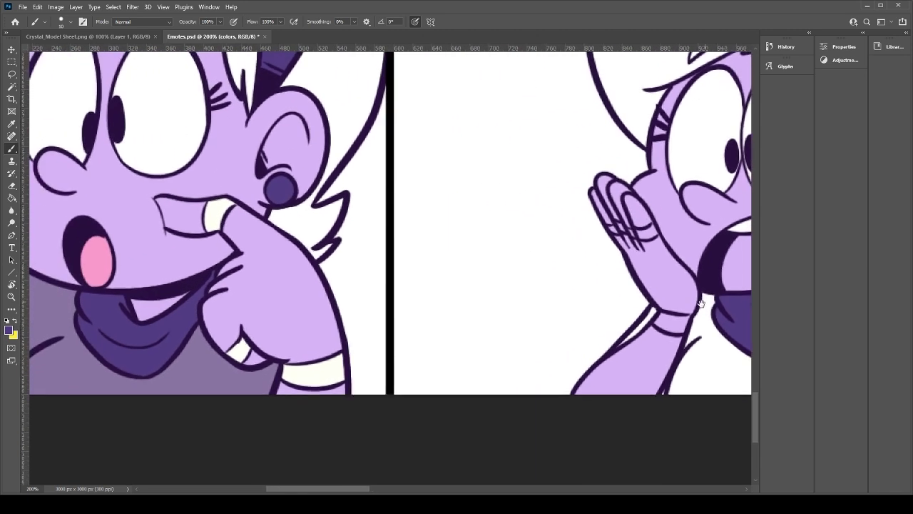
{"action": "left_click", "coordinate": [97, 256], "text": "alt"}
{"action": "mouse_move", "coordinate": [623, 298]}
{"action": "left_mouse_down"}
{"action": "mouse_move", "coordinate": [322, 309]}
{"action": "mouse_move", "coordinate": [680, 262]}
{"action": "mouse_move", "coordinate": [363, 327]}
{"action": "mouse_move", "coordinate": [461, 324]}
{"action": "mouse_move", "coordinate": [390, 344]}
{"action": "mouse_move", "coordinate": [400, 344]}
{"action": "mouse_move", "coordinate": [478, 318]}
{"action": "mouse_move", "coordinate": [421, 340]}
{"action": "left_mouse_up"}
{"action": "mouse_move", "coordinate": [473, 320]}
{"action": "left_mouse_down"}
{"action": "mouse_move", "coordinate": [486, 318]}
{"action": "mouse_move", "coordinate": [489, 295]}
{"action": "mouse_move", "coordinate": [459, 276]}
{"action": "mouse_move", "coordinate": [398, 297]}
{"action": "mouse_move", "coordinate": [379, 314]}
{"action": "mouse_move", "coordinate": [387, 325]}
{"action": "left_mouse_up"}
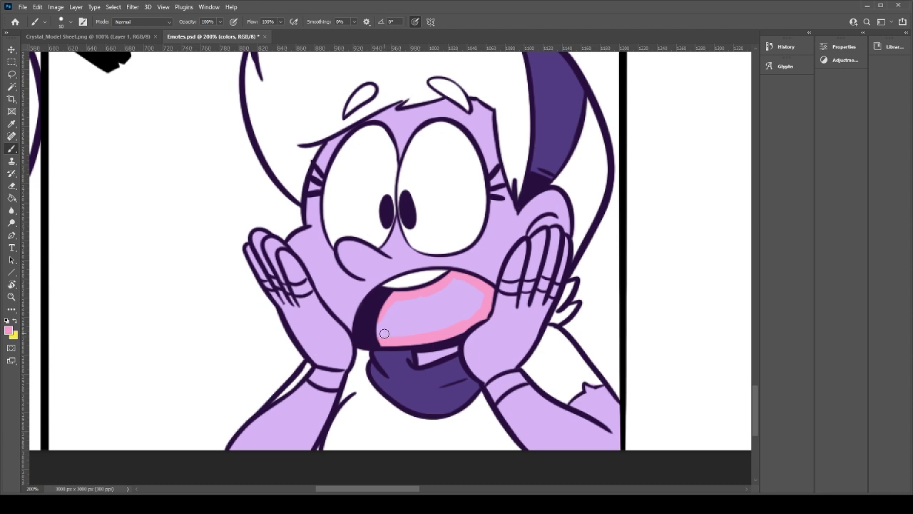
{"action": "key", "text": "g"}
{"action": "left_click", "coordinate": [385, 325]}
{"action": "key", "text": "b"}
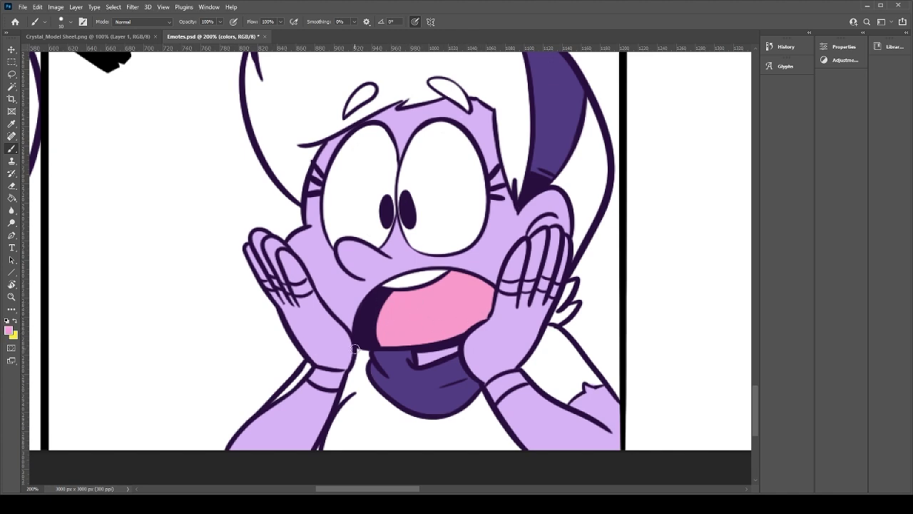
Step: Edge the shirt under the scarf and the sleeve behind the forearm with greyish purple sampled from the BOO! character's shirt
{"action": "left_click_drag", "start_coordinate": [326, 358], "coordinate": [785, 277]}
{"action": "mouse_move", "coordinate": [464, 312]}
{"action": "left_mouse_down"}
{"action": "mouse_move", "coordinate": [466, 334]}
{"action": "mouse_move", "coordinate": [274, 339]}
{"action": "mouse_move", "coordinate": [342, 370]}
{"action": "left_mouse_up"}
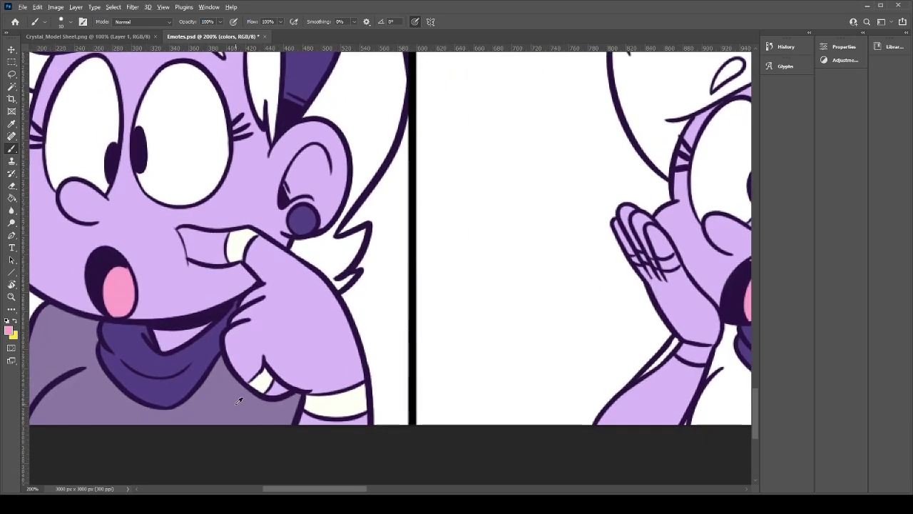
{"action": "left_click_drag", "start_coordinate": [508, 333], "coordinate": [391, 383]}
{"action": "mouse_move", "coordinate": [288, 349]}
{"action": "left_mouse_down"}
{"action": "mouse_move", "coordinate": [287, 369]}
{"action": "mouse_move", "coordinate": [276, 360]}
{"action": "mouse_move", "coordinate": [244, 442]}
{"action": "left_mouse_up"}
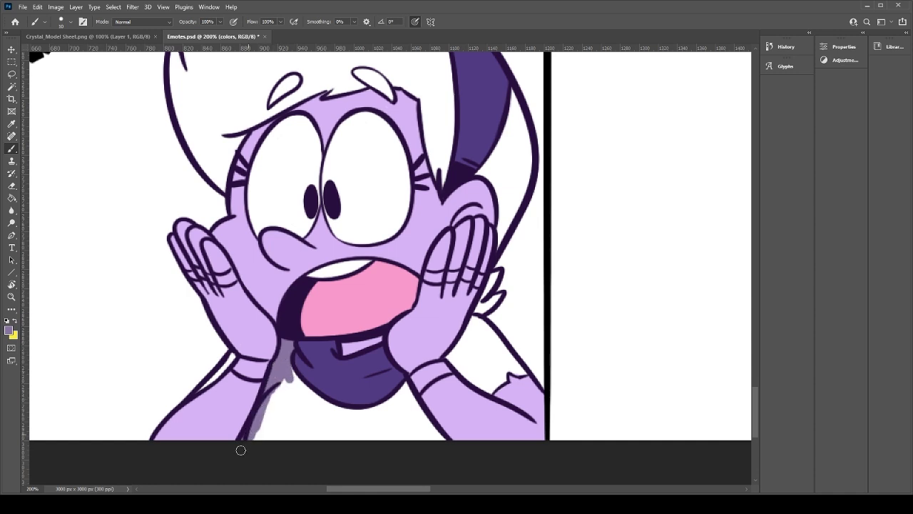
{"action": "left_click_drag", "start_coordinate": [201, 389], "coordinate": [237, 350]}
{"action": "mouse_move", "coordinate": [293, 372]}
{"action": "left_mouse_down"}
{"action": "mouse_move", "coordinate": [321, 403]}
{"action": "mouse_move", "coordinate": [294, 374]}
{"action": "mouse_move", "coordinate": [368, 417]}
{"action": "mouse_move", "coordinate": [324, 403]}
{"action": "mouse_move", "coordinate": [390, 409]}
{"action": "mouse_move", "coordinate": [358, 412]}
{"action": "mouse_move", "coordinate": [401, 397]}
{"action": "mouse_move", "coordinate": [401, 387]}
{"action": "mouse_move", "coordinate": [378, 410]}
{"action": "mouse_move", "coordinate": [416, 408]}
{"action": "mouse_move", "coordinate": [406, 410]}
{"action": "mouse_move", "coordinate": [407, 390]}
{"action": "mouse_move", "coordinate": [444, 452]}
{"action": "mouse_move", "coordinate": [417, 410]}
{"action": "mouse_move", "coordinate": [456, 452]}
{"action": "left_mouse_up"}
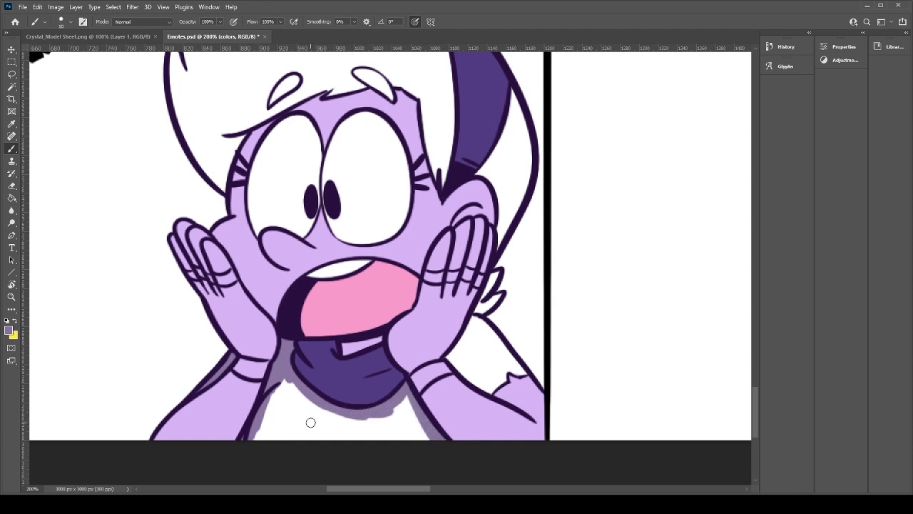
Step: Fill the front of the shirt with greyish purple and paint over the gaps along its edges
{"action": "key", "text": "g"}
{"action": "left_click", "coordinate": [323, 404]}
{"action": "key", "text": "b"}
{"action": "mouse_move", "coordinate": [288, 380]}
{"action": "left_mouse_down"}
{"action": "mouse_move", "coordinate": [392, 428]}
{"action": "mouse_move", "coordinate": [312, 405]}
{"action": "mouse_move", "coordinate": [396, 414]}
{"action": "mouse_move", "coordinate": [383, 410]}
{"action": "mouse_move", "coordinate": [396, 402]}
{"action": "mouse_move", "coordinate": [419, 419]}
{"action": "mouse_move", "coordinate": [413, 414]}
{"action": "mouse_move", "coordinate": [407, 429]}
{"action": "mouse_move", "coordinate": [392, 415]}
{"action": "mouse_move", "coordinate": [429, 447]}
{"action": "left_mouse_up"}
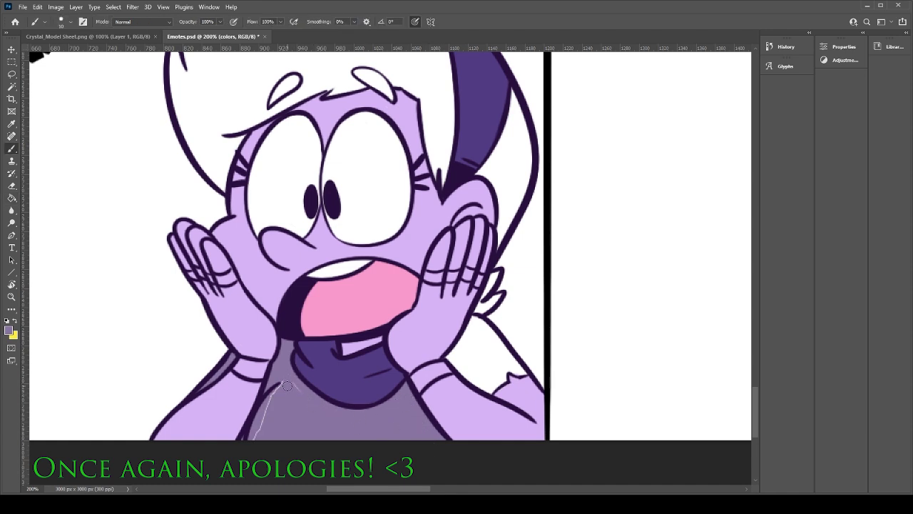
Step: Paint over the gap in the shirt front and colour the torn sleeve behind the WOW! character's other forearm greyish purple
{"action": "left_click_drag", "start_coordinate": [282, 384], "coordinate": [255, 430]}
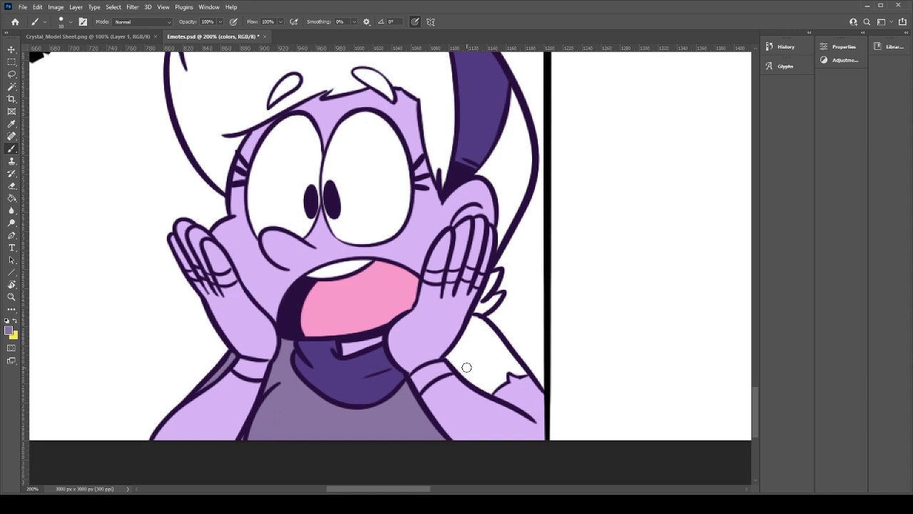
{"action": "mouse_move", "coordinate": [492, 394]}
{"action": "left_mouse_down"}
{"action": "mouse_move", "coordinate": [453, 351]}
{"action": "mouse_move", "coordinate": [471, 322]}
{"action": "mouse_move", "coordinate": [522, 372]}
{"action": "mouse_move", "coordinate": [494, 338]}
{"action": "left_mouse_up"}
{"action": "mouse_move", "coordinate": [525, 370]}
{"action": "left_mouse_down"}
{"action": "mouse_move", "coordinate": [498, 356]}
{"action": "mouse_move", "coordinate": [518, 371]}
{"action": "mouse_move", "coordinate": [497, 376]}
{"action": "mouse_move", "coordinate": [503, 380]}
{"action": "mouse_move", "coordinate": [508, 355]}
{"action": "mouse_move", "coordinate": [493, 385]}
{"action": "mouse_move", "coordinate": [482, 377]}
{"action": "mouse_move", "coordinate": [503, 371]}
{"action": "mouse_move", "coordinate": [499, 353]}
{"action": "mouse_move", "coordinate": [477, 376]}
{"action": "mouse_move", "coordinate": [466, 363]}
{"action": "mouse_move", "coordinate": [491, 347]}
{"action": "left_mouse_up"}
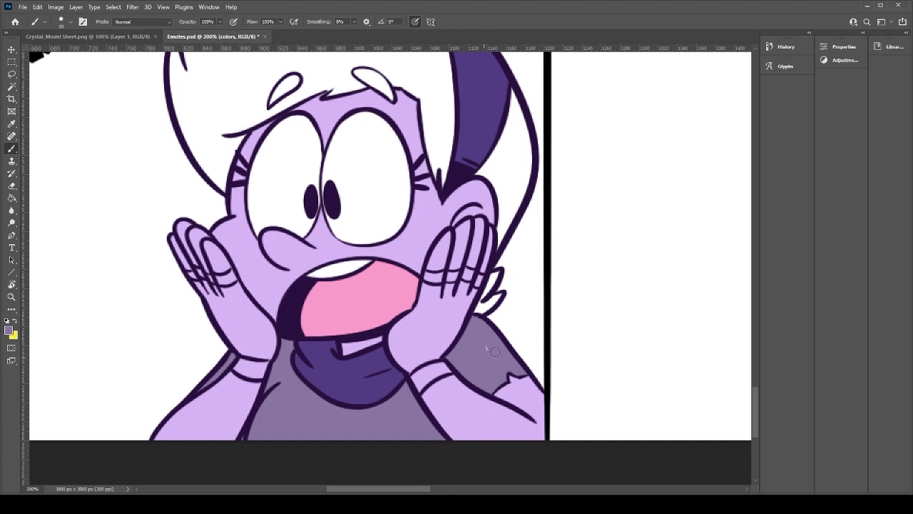
{"action": "left_click_drag", "start_coordinate": [491, 394], "coordinate": [504, 382]}
Step: Colour the WOW! character's two wrist bands with off-white sampled from the BOO! character's wraps
{"action": "scroll", "coordinate": [424, 329], "scroll_direction": "left", "scroll_amount": 10}
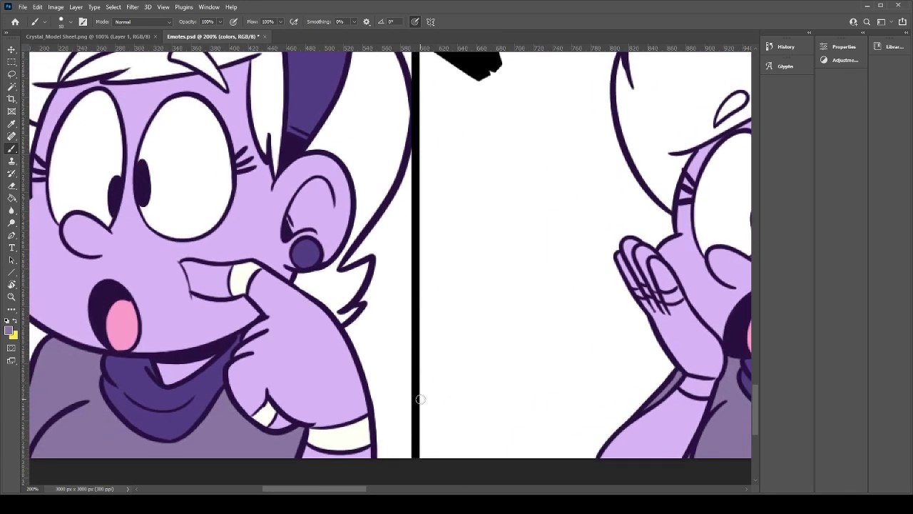
{"action": "scroll", "coordinate": [577, 374], "scroll_direction": "right", "scroll_amount": 5}
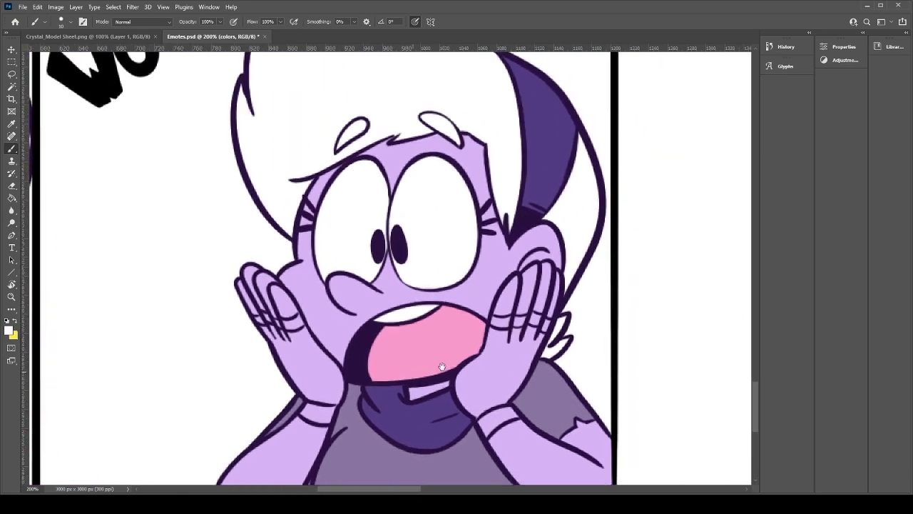
{"action": "mouse_move", "coordinate": [493, 424]}
{"action": "left_mouse_down"}
{"action": "mouse_move", "coordinate": [483, 428]}
{"action": "mouse_move", "coordinate": [515, 414]}
{"action": "mouse_move", "coordinate": [488, 428]}
{"action": "mouse_move", "coordinate": [500, 421]}
{"action": "left_mouse_up"}
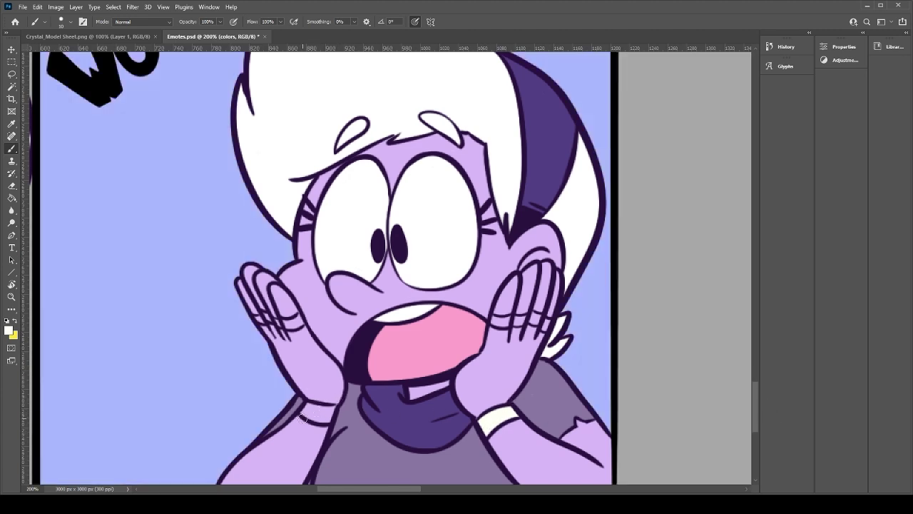
{"action": "left_click_drag", "start_coordinate": [304, 418], "coordinate": [510, 385]}
{"action": "left_click_drag", "start_coordinate": [420, 369], "coordinate": [415, 369]}
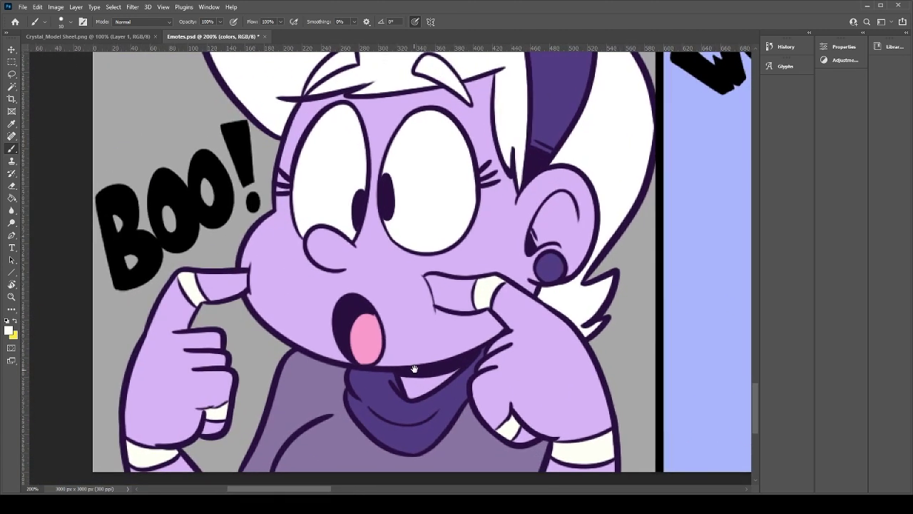
{"action": "scroll", "coordinate": [415, 369], "scroll_direction": "right", "scroll_amount": 10}
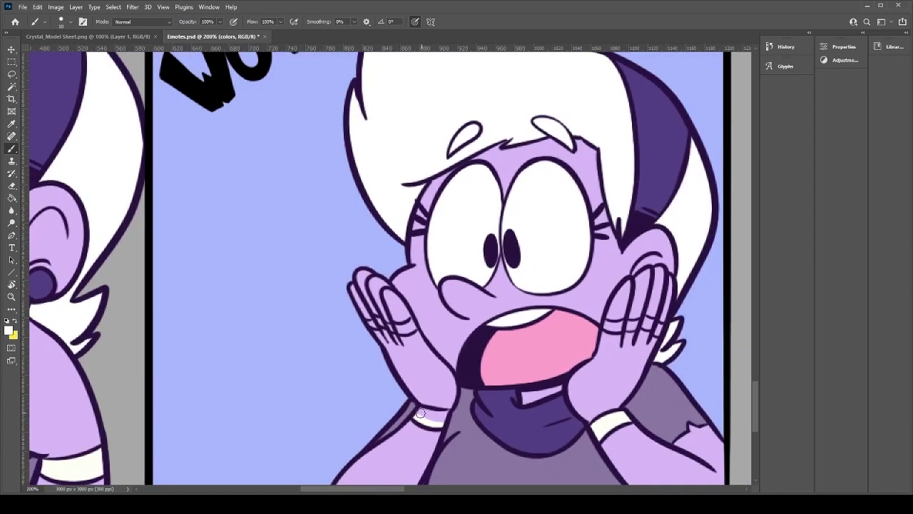
{"action": "left_click_drag", "start_coordinate": [420, 413], "coordinate": [438, 418]}
Step: Paint the bands across the fingers of both hands in the same off-white
{"action": "left_click_drag", "start_coordinate": [376, 323], "coordinate": [370, 324]}
{"action": "mouse_move", "coordinate": [372, 322]}
{"action": "left_mouse_down"}
{"action": "mouse_move", "coordinate": [401, 330]}
{"action": "mouse_move", "coordinate": [413, 321]}
{"action": "mouse_move", "coordinate": [405, 327]}
{"action": "left_mouse_up"}
{"action": "mouse_move", "coordinate": [612, 324]}
{"action": "left_mouse_down"}
{"action": "mouse_move", "coordinate": [598, 327]}
{"action": "mouse_move", "coordinate": [646, 322]}
{"action": "mouse_move", "coordinate": [658, 330]}
{"action": "left_mouse_up"}
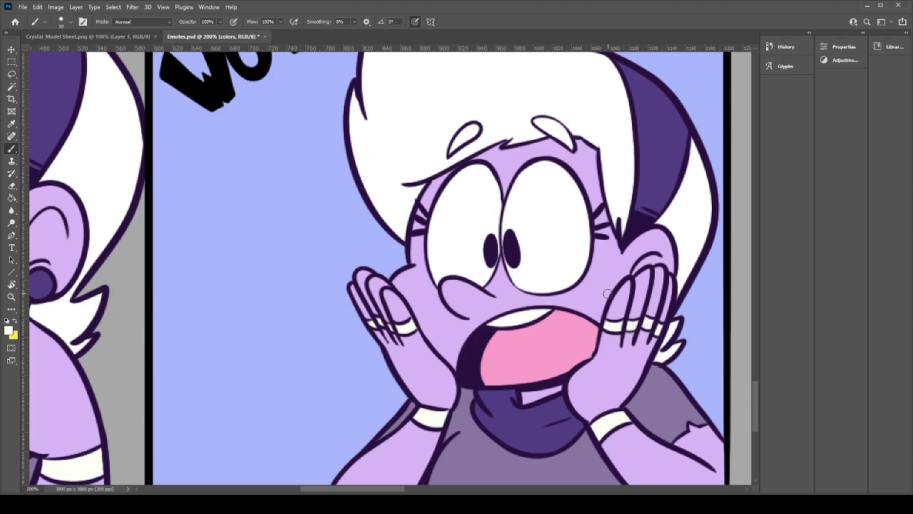
Step: Save the document and hide the blue and grey backdrop behind the emotes
{"action": "left_click_drag", "start_coordinate": [649, 278], "coordinate": [509, 319]}
{"action": "key", "text": "ctrl+s"}
{"action": "left_click", "coordinate": [767, 416]}
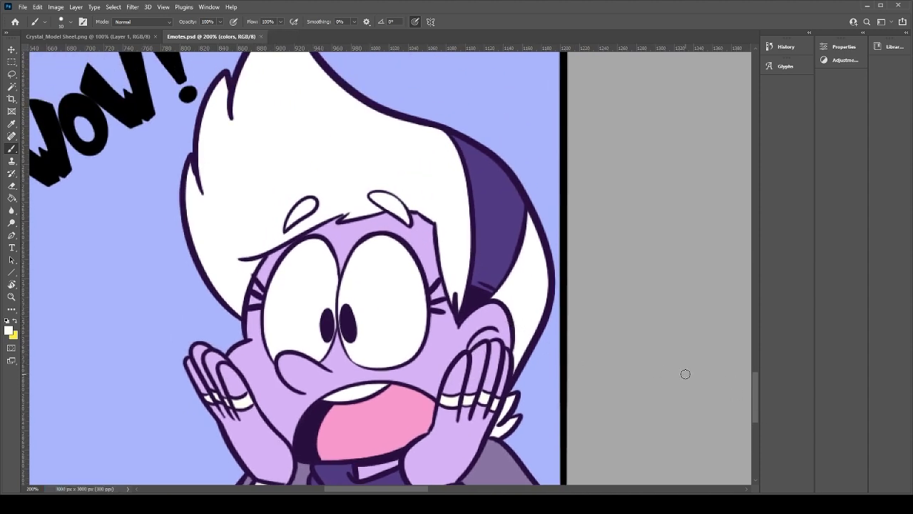
{"action": "left_click_drag", "start_coordinate": [460, 323], "coordinate": [553, 401]}
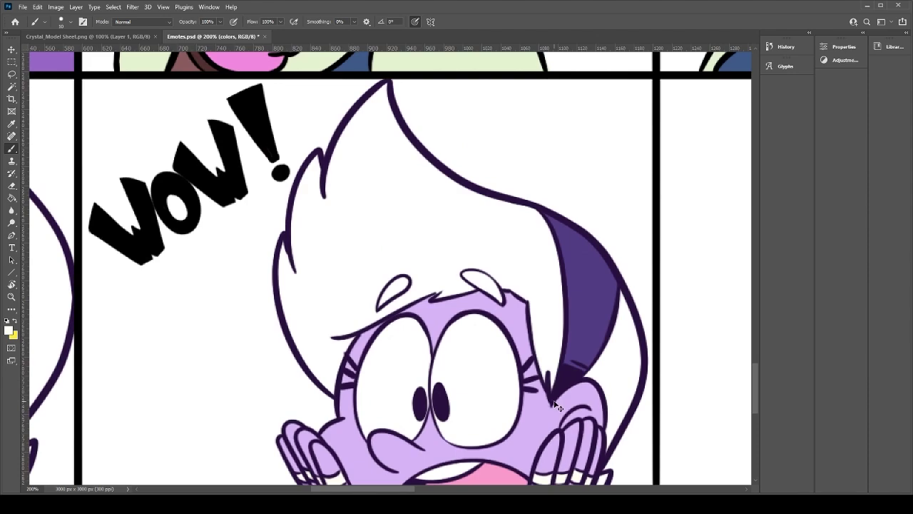
Step: Bring the whole emote sheet into view and show the rough sketches for the three remaining fifth-row emotes
{"action": "key", "text": "ctrl+minus"}
{"action": "key", "text": "ctrl+minus"}
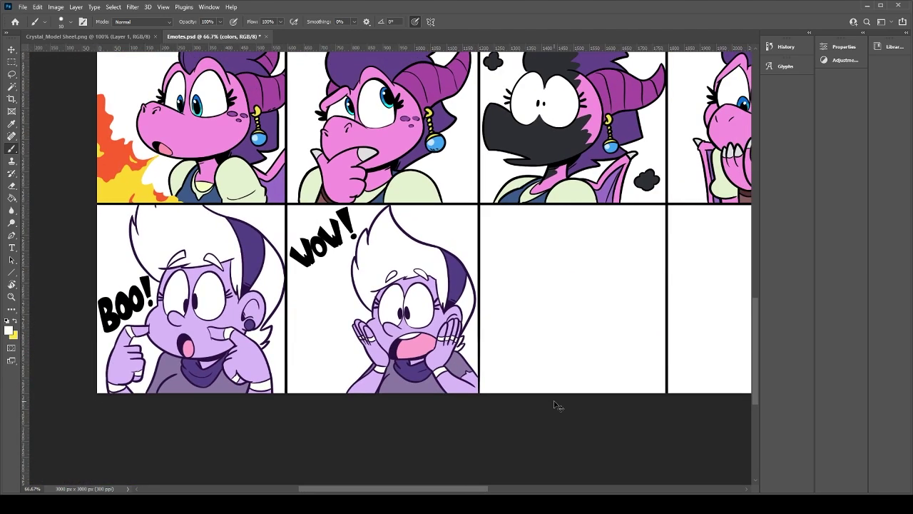
{"action": "key", "text": "ctrl+minus"}
{"action": "key", "text": "ctrl+minus"}
{"action": "key", "text": "ctrl+minus"}
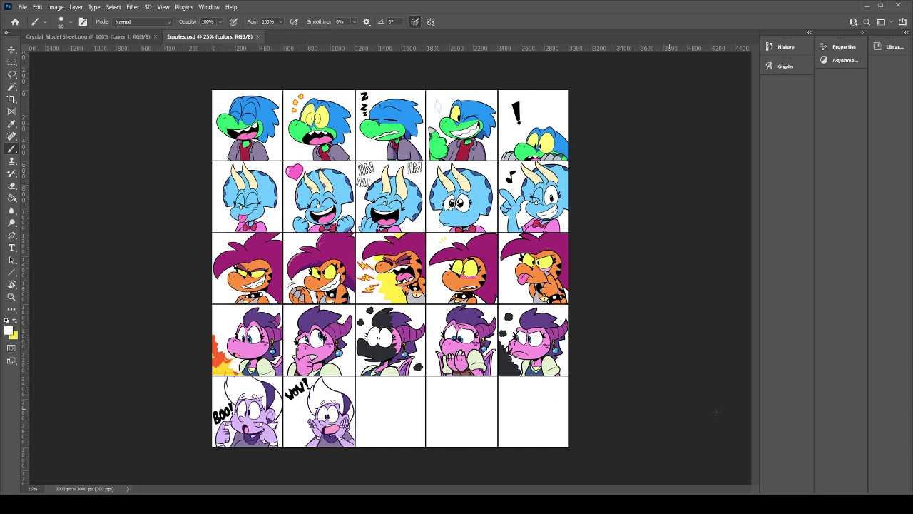
{"action": "left_click", "coordinate": [765, 374]}
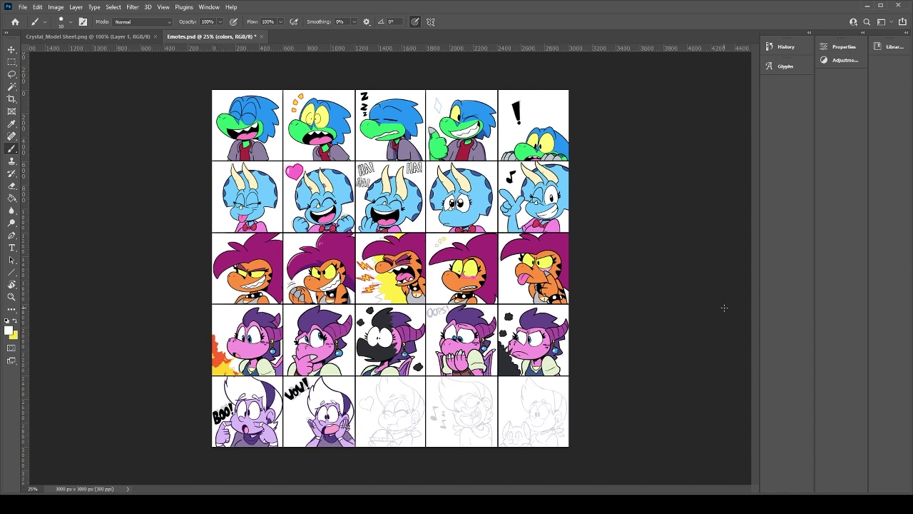